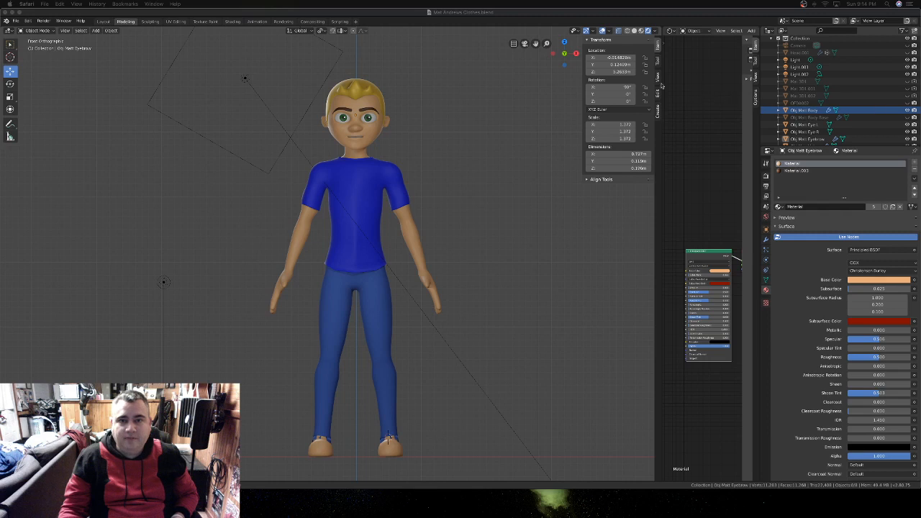
- Select the character's body mesh and open it in Edit Mode, framed on the face
left_click(525, 23)
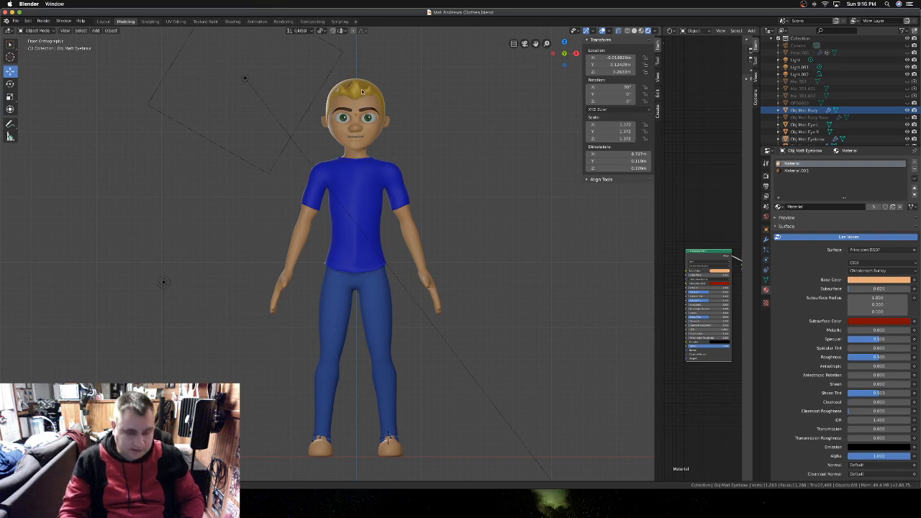
scroll(362, 92, "up", 6)
scroll(365, 95, "up", 10, "shift")
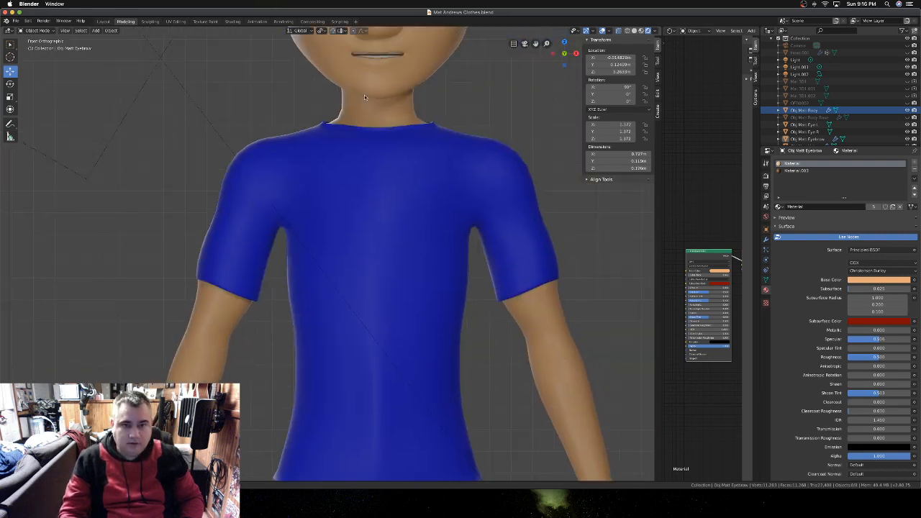
scroll(364, 97, "up", 4, "shift")
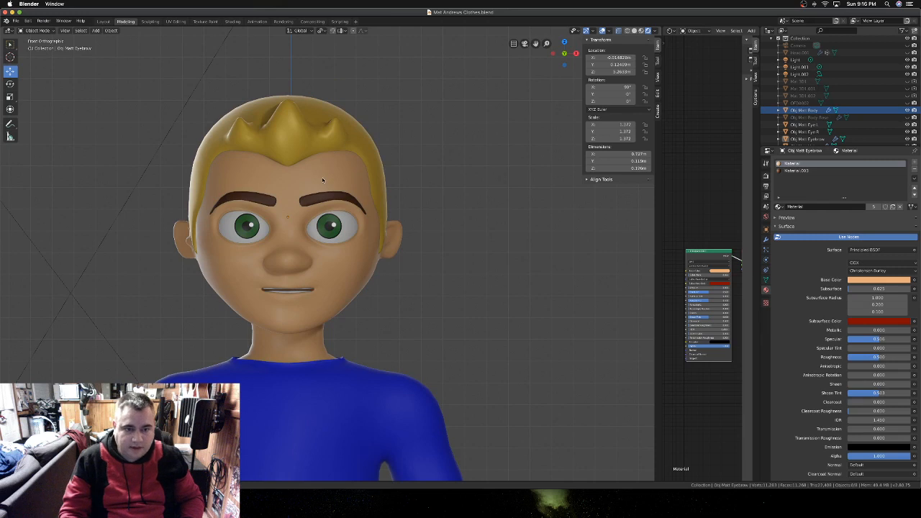
scroll(323, 180, "up", 2)
scroll(322, 180, "up", 3)
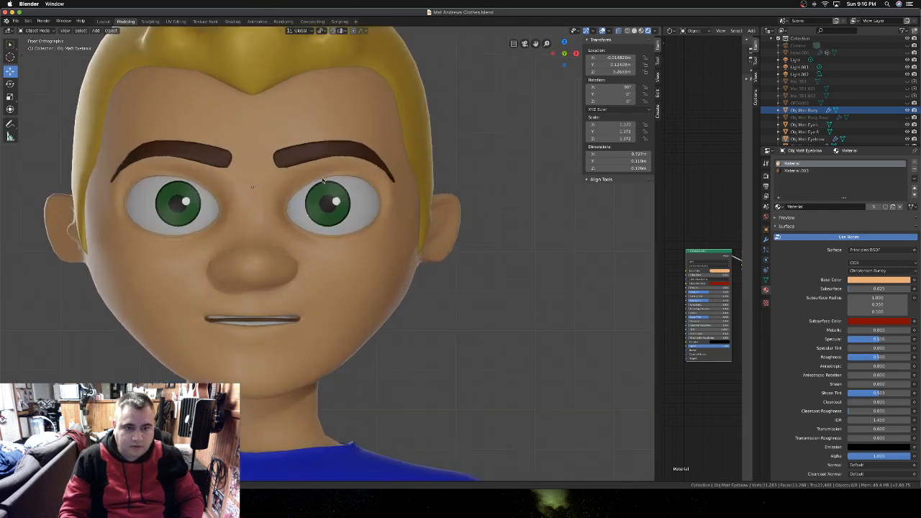
left_click(309, 171)
key("Tab")
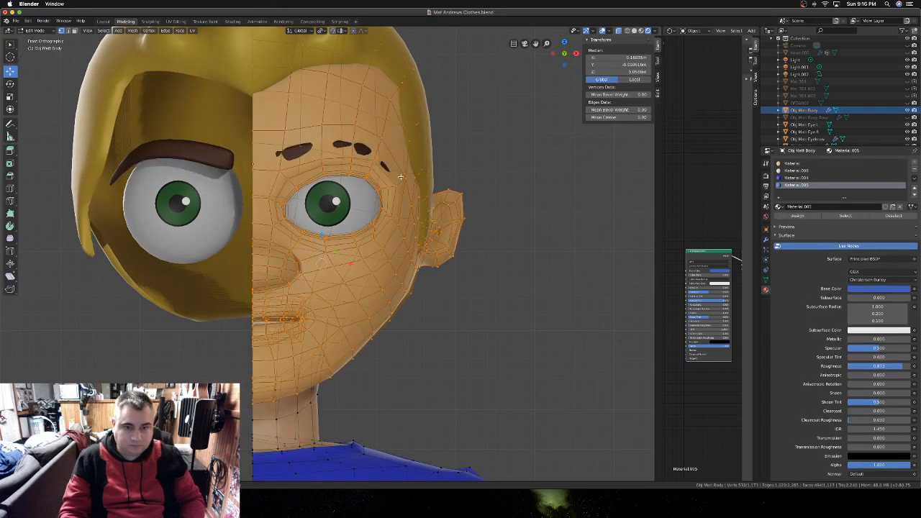
- Switch to face selection and select the eyelid rim faces around the inner corner of the eye
scroll(374, 184, "up", 2)
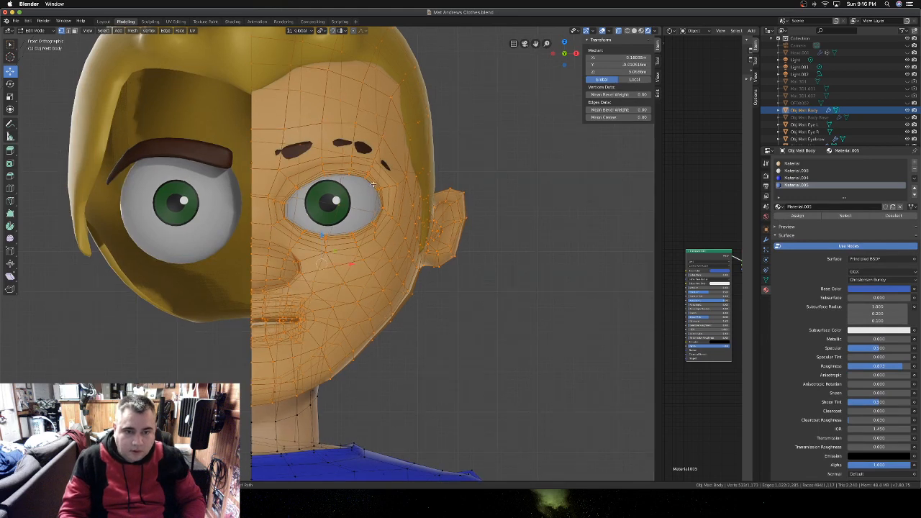
scroll(374, 184, "up", 2)
middle_click_drag(374, 184, 431, 159)
scroll(431, 159, "right", 5)
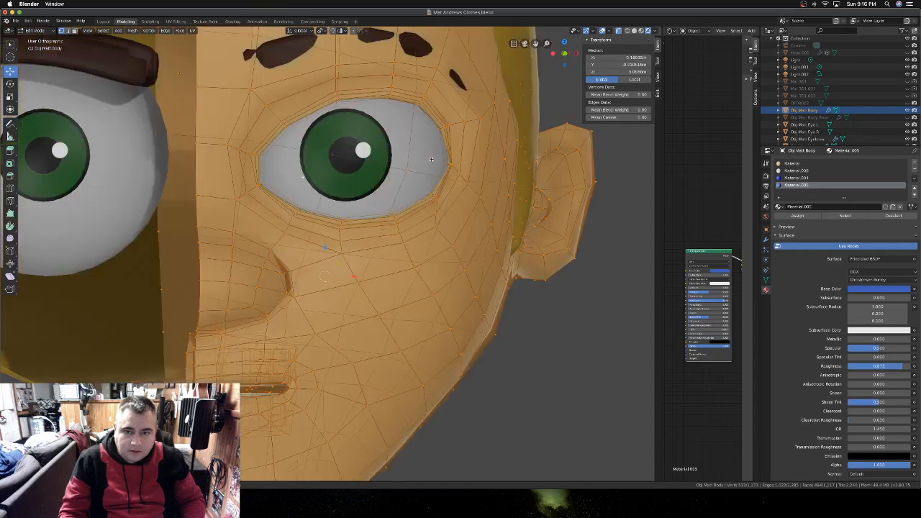
scroll(431, 159, "right", 5)
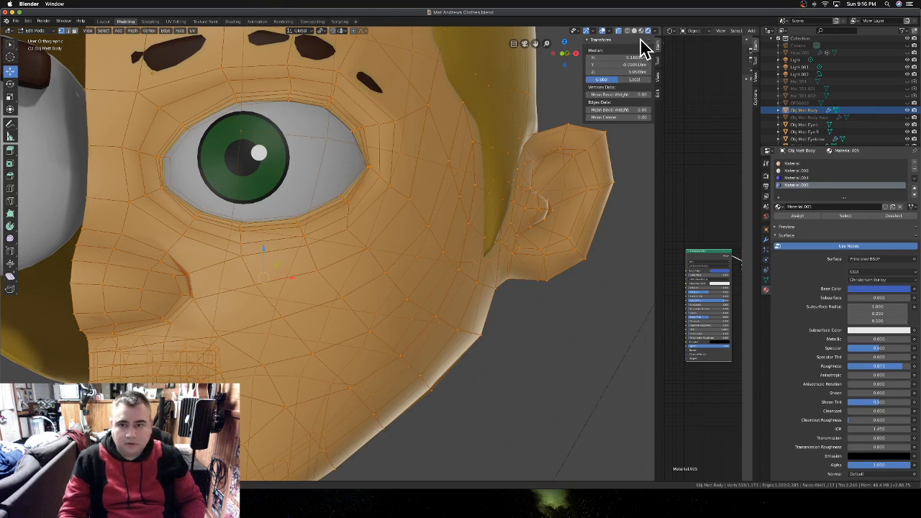
left_click(74, 30)
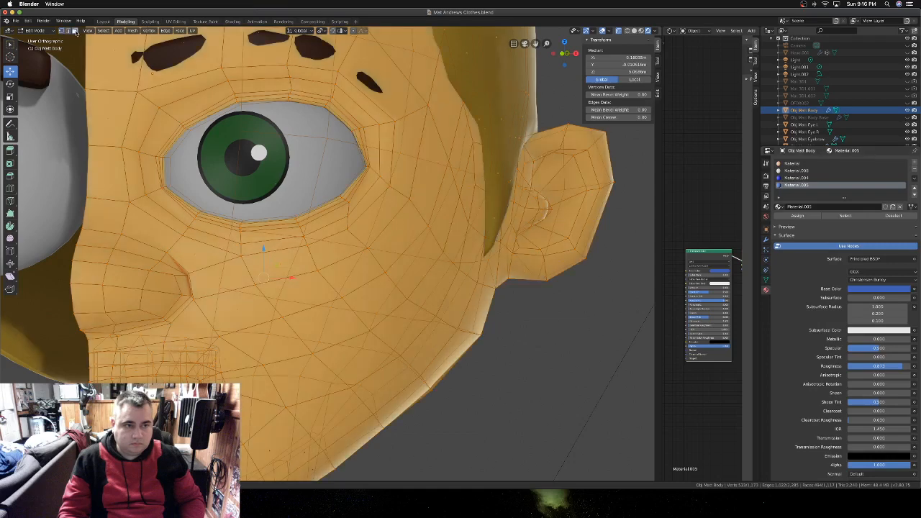
left_click(172, 143)
scroll(170, 140, "down", 2)
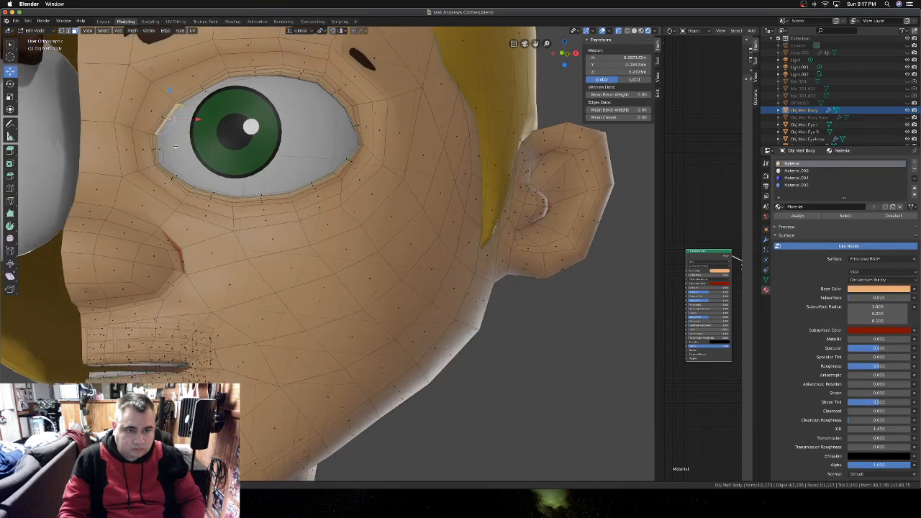
left_click(154, 144, "shift")
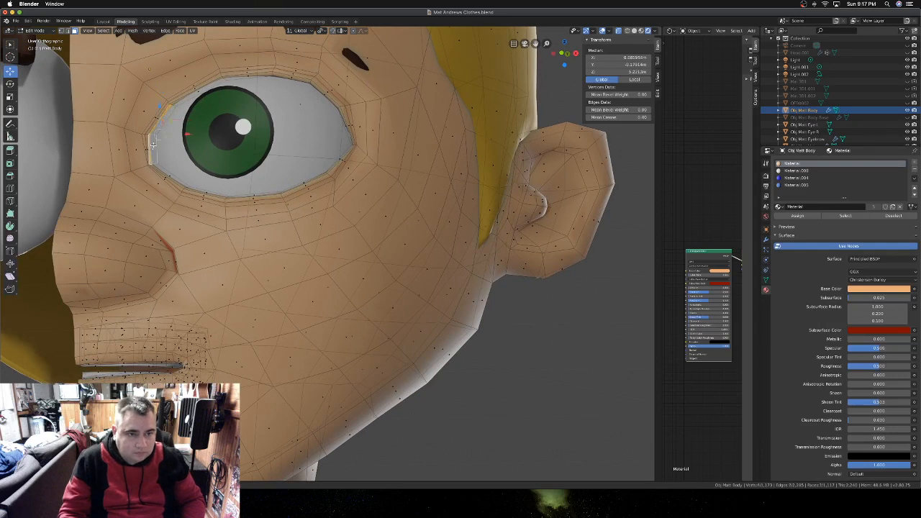
left_click(148, 141, "shift")
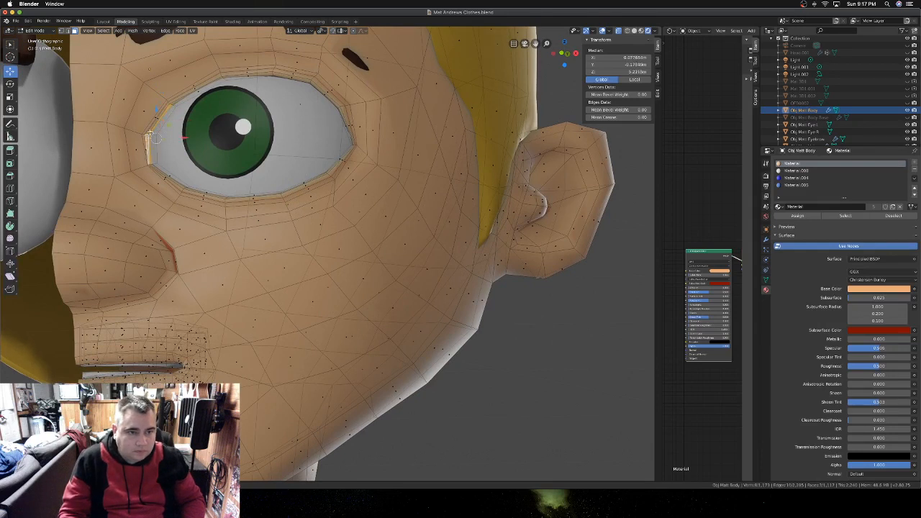
left_click(158, 112, "shift")
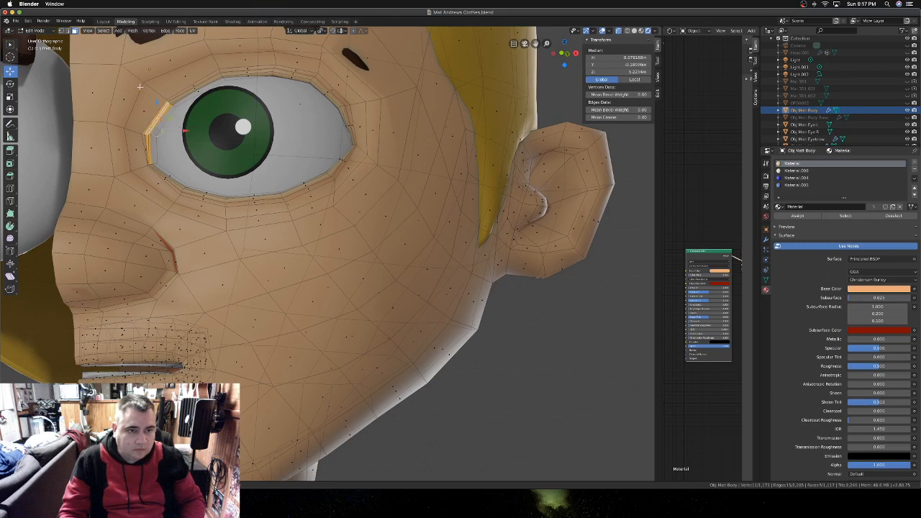
left_click(155, 117, "shift")
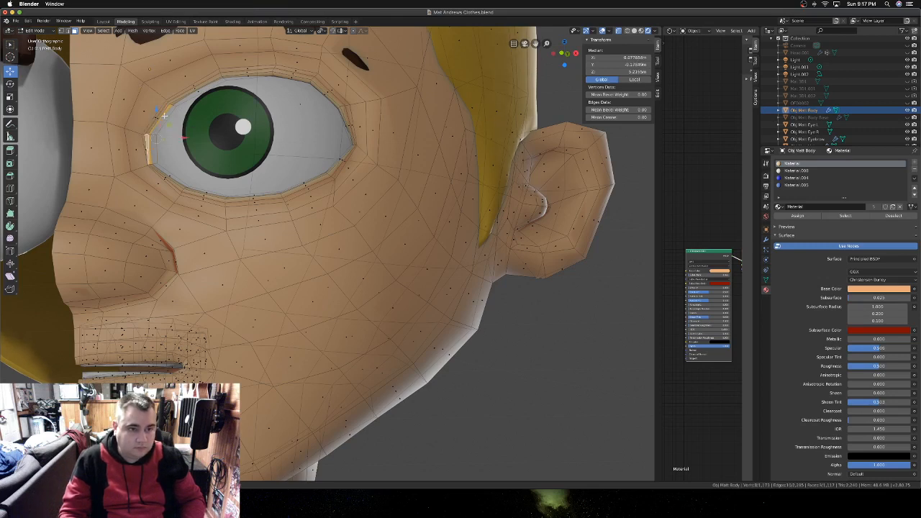
left_click(155, 116, "shift")
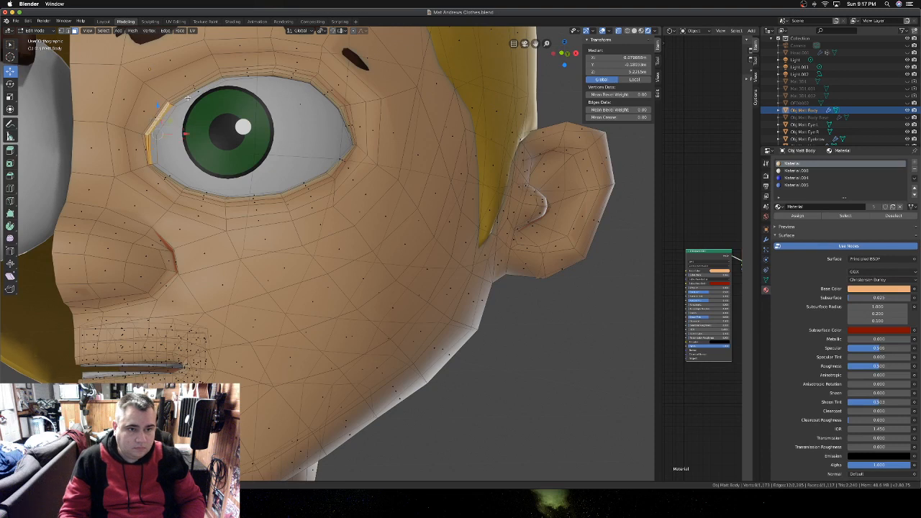
- Extend the selection with both rows of rim faces along the upper eyelid toward the outer corner
left_click(186, 96, "shift")
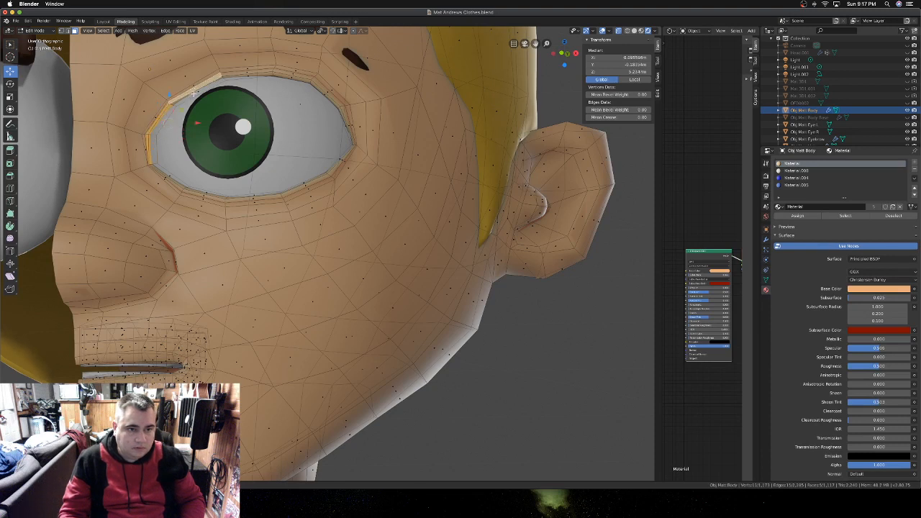
left_click(193, 94, "shift")
middle_click_drag(227, 85, 229, 85, "shift")
left_click(246, 77, "shift")
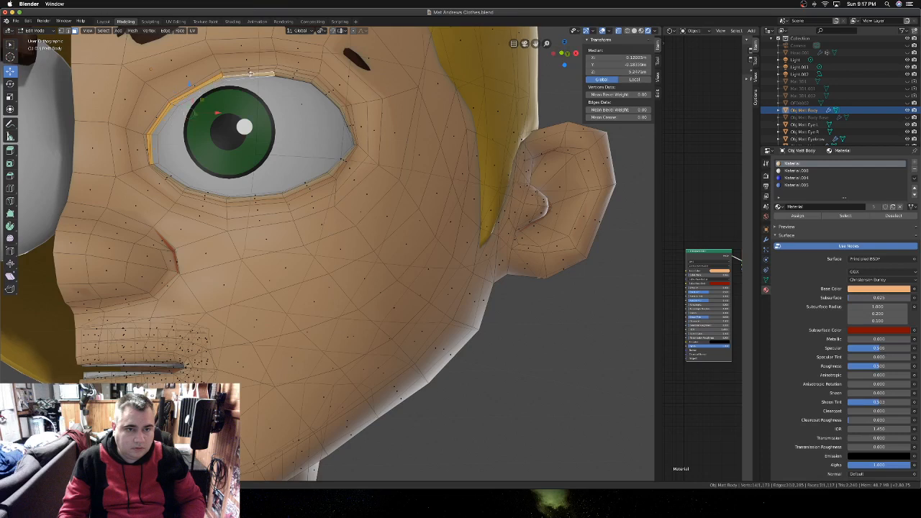
left_click(255, 72, "shift")
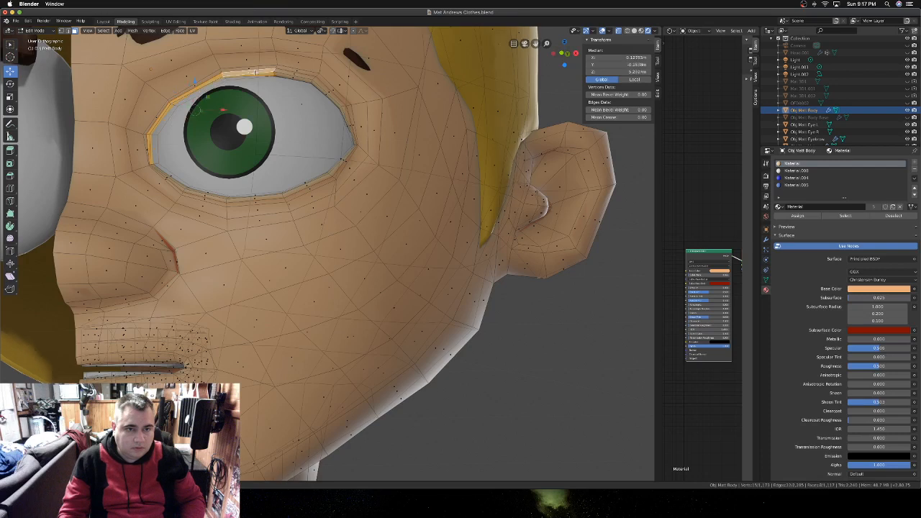
left_click(292, 75, "shift")
left_click(293, 79, "shift")
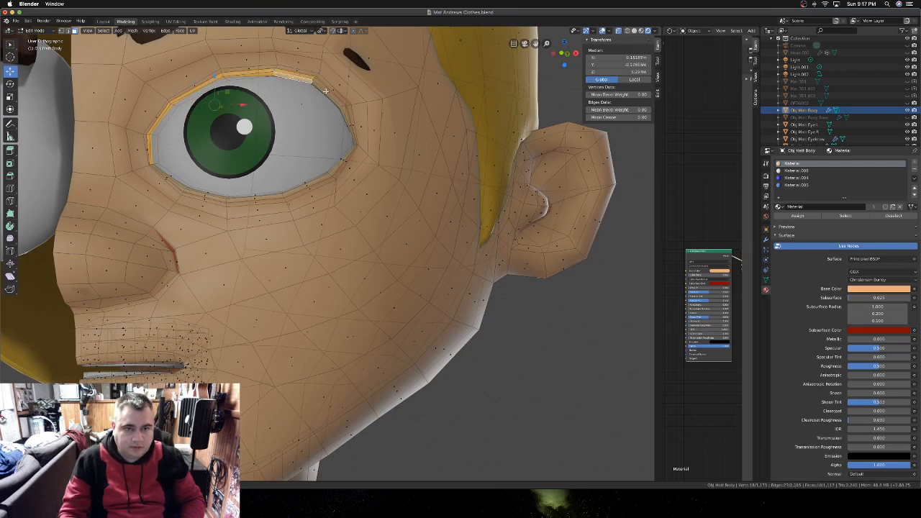
left_click(328, 92, "shift")
left_click(341, 107, "shift")
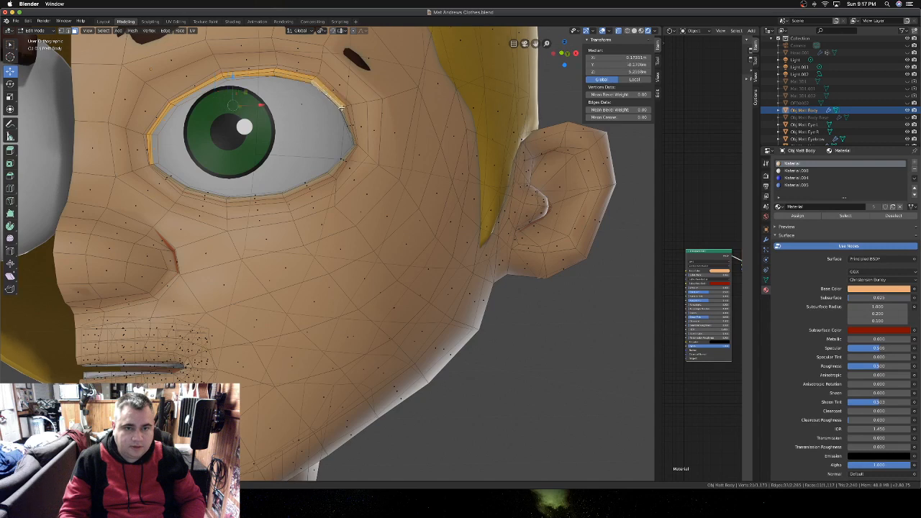
- Add the two rim faces at the outer corner of the eye to the selection
middle_click_drag(348, 121, 456, 128)
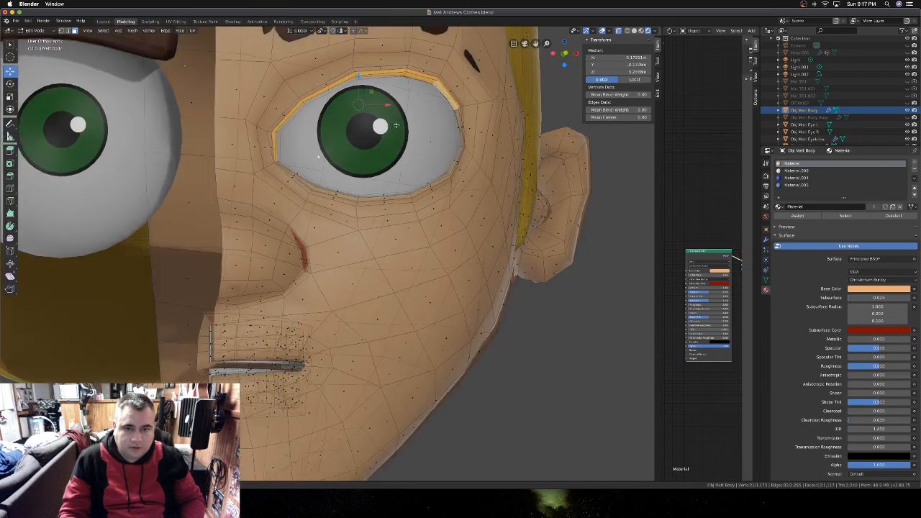
left_click(457, 128, "shift")
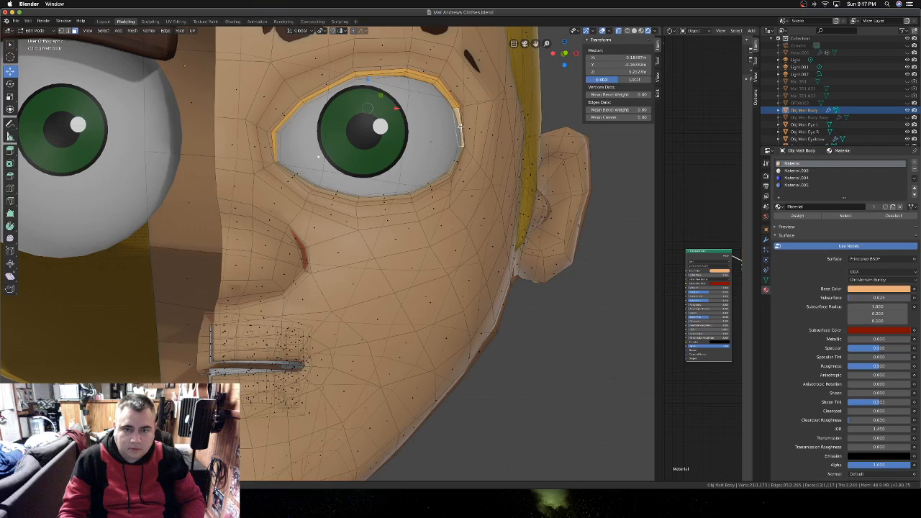
left_click(461, 122, "shift")
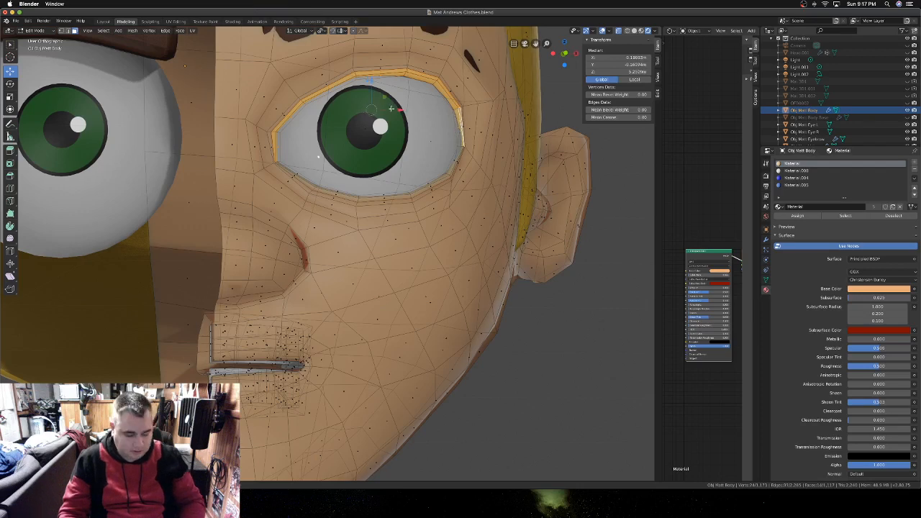
- In front view, deselect the two lowest rim faces at the inner corner of the eye
key("KP_1")
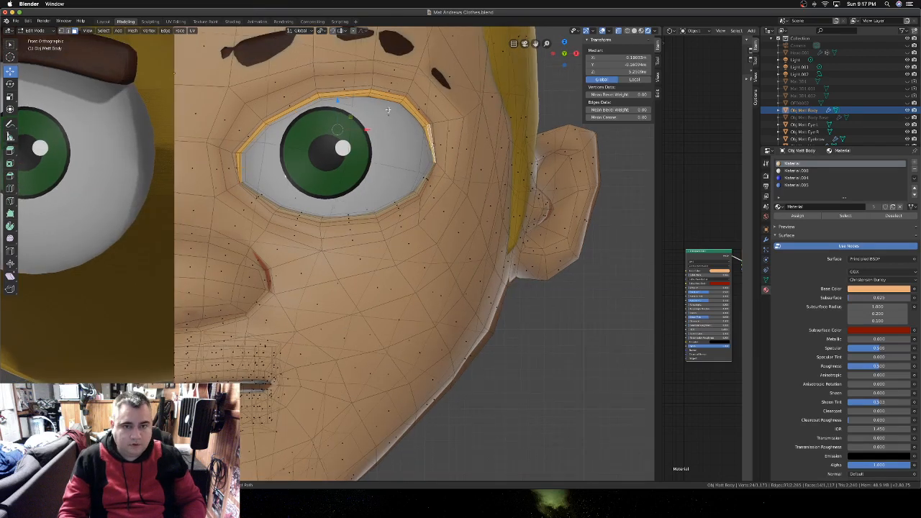
scroll(388, 110, "down", 3)
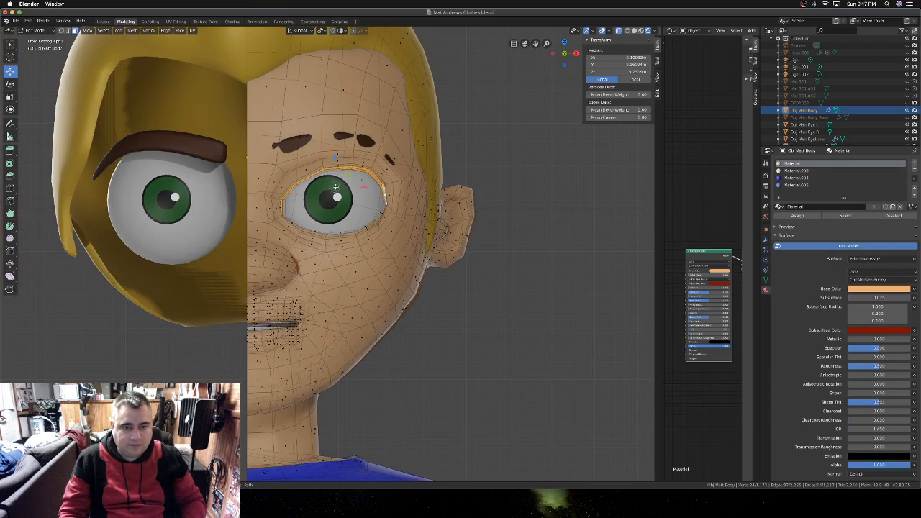
scroll(280, 203, "up", 2)
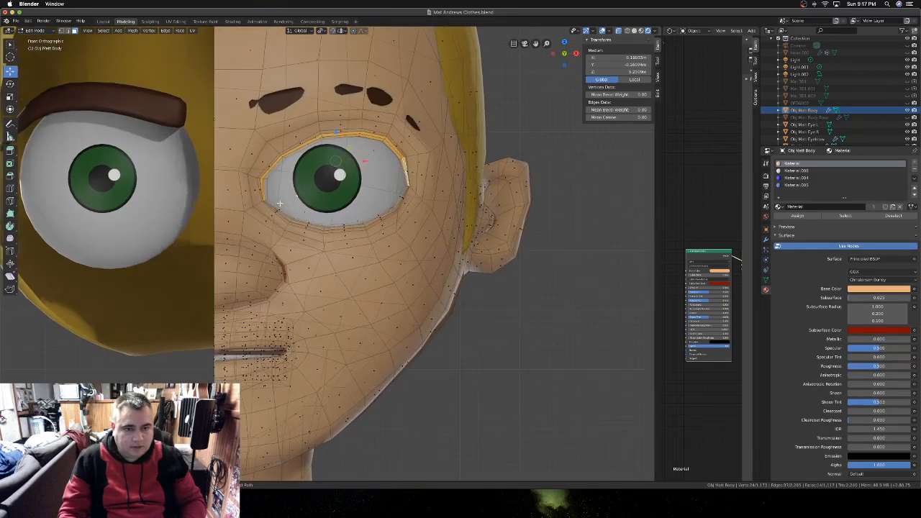
scroll(280, 203, "up", 3)
left_click(193, 123, "shift")
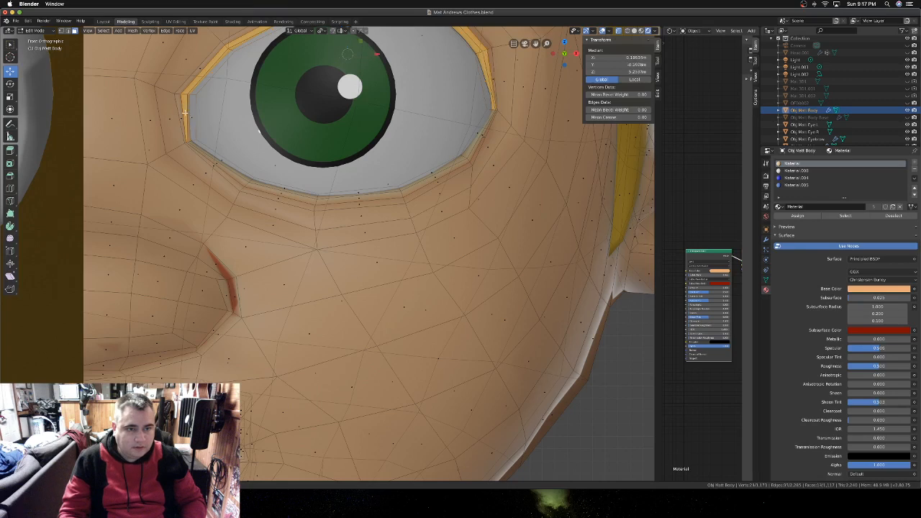
left_click(187, 116, "shift")
- Add a material slot to the body and create a new material in it
scroll(252, 130, "down", 10)
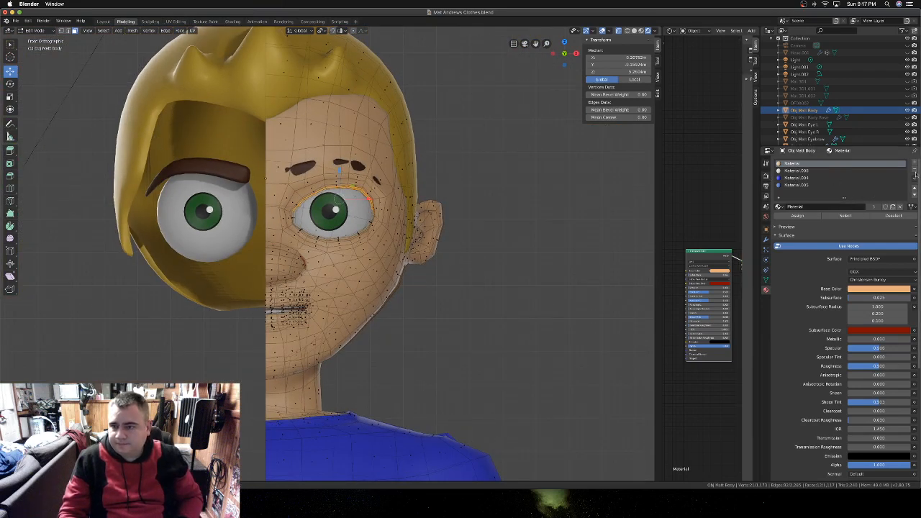
left_click(916, 164)
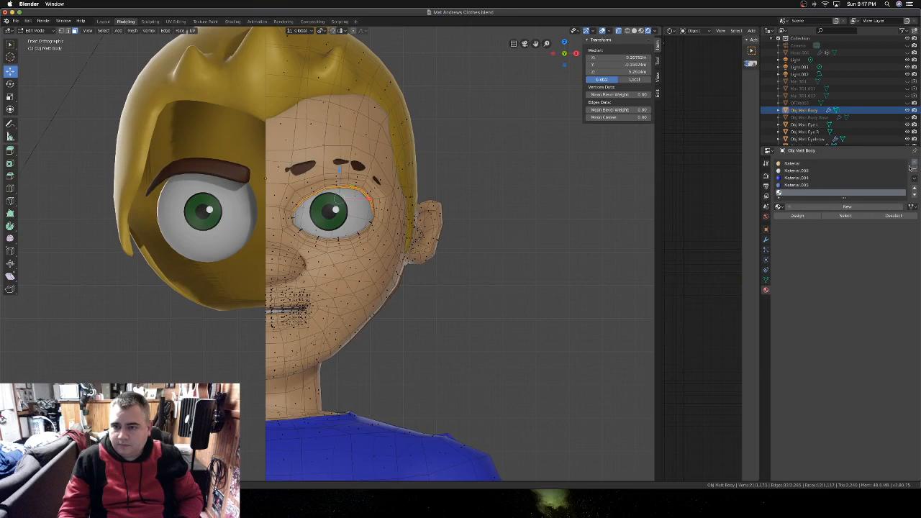
left_click(812, 209)
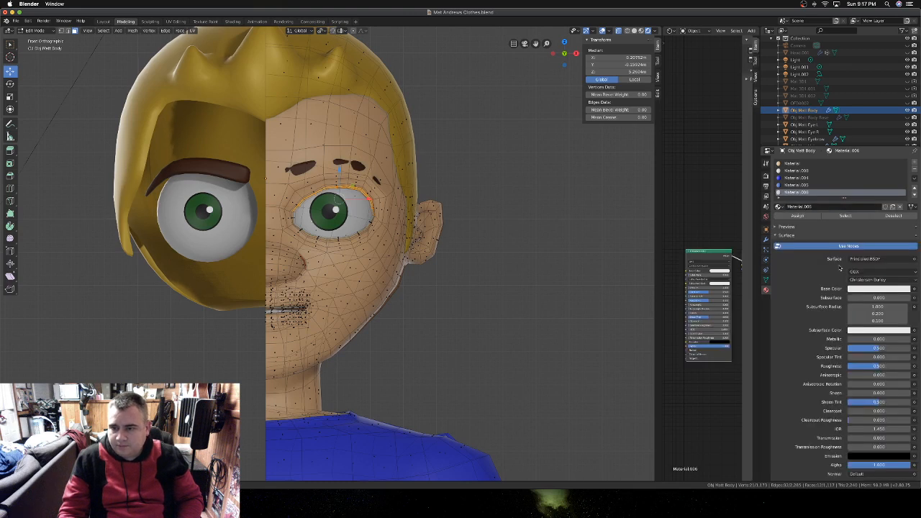
- Sample the eyebrow's brown as the new material's base color and darken it to nearly black
left_click(859, 289)
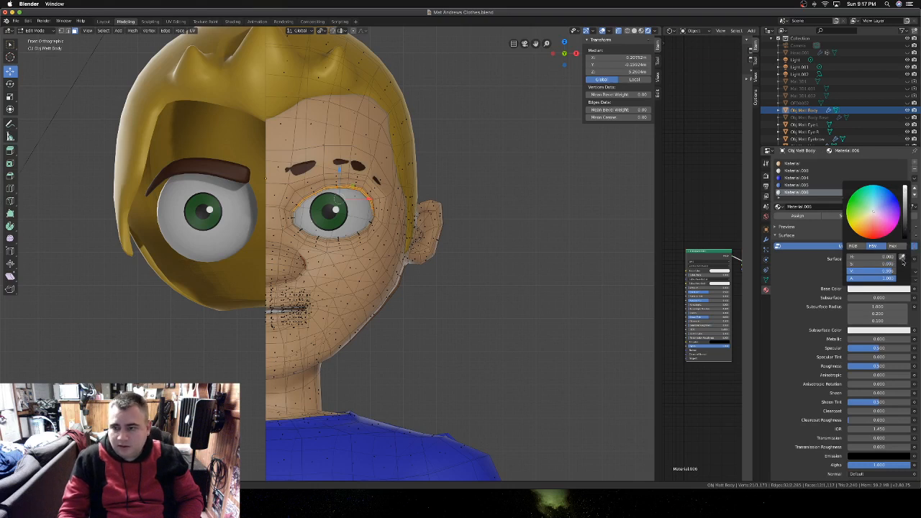
left_click(900, 256)
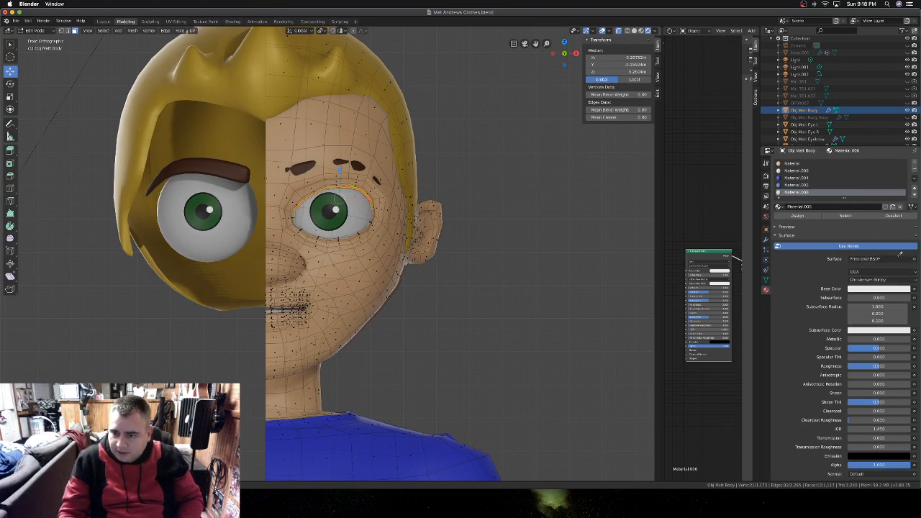
left_click(233, 164)
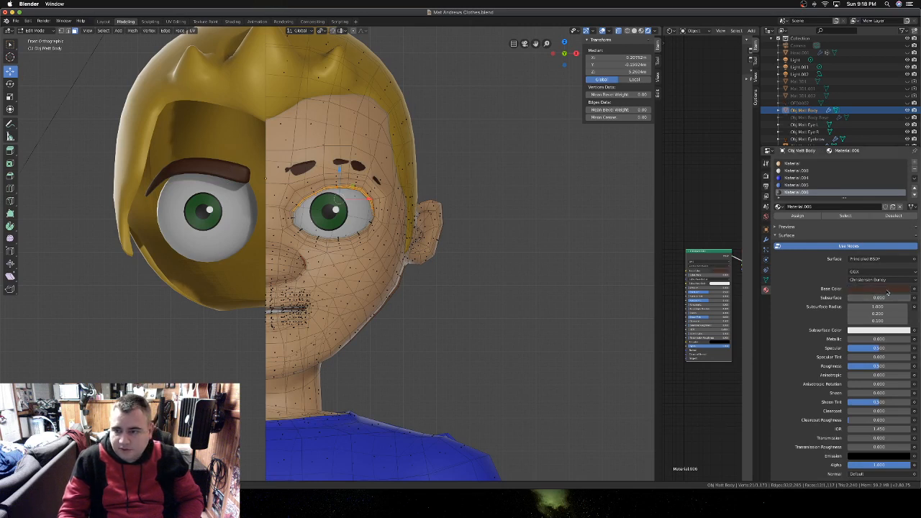
left_click(881, 291)
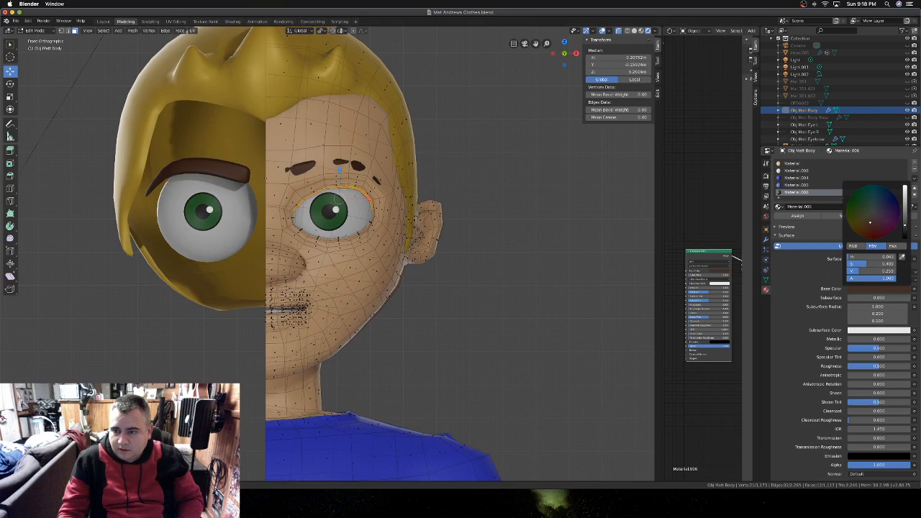
left_click_drag(905, 229, 905, 236)
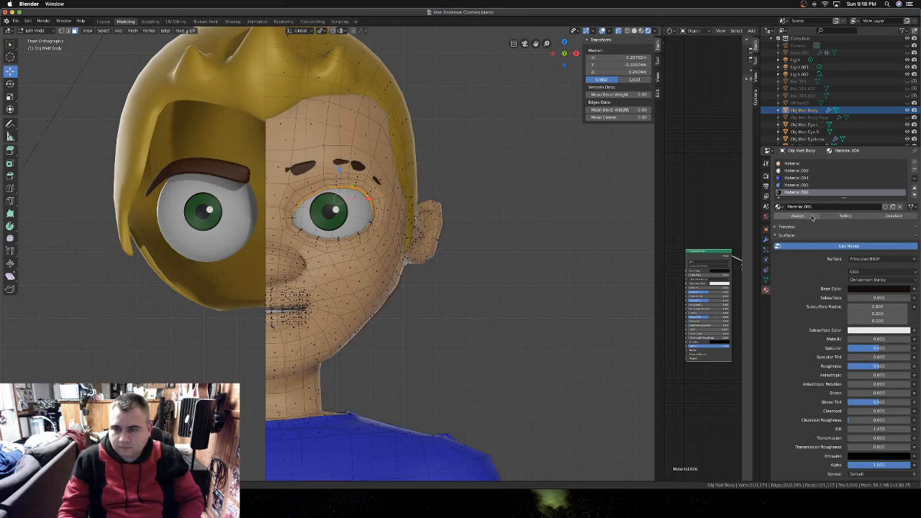
- Assign the new dark material to the selected upper eyelid rim faces and return to Object Mode
left_click(810, 217)
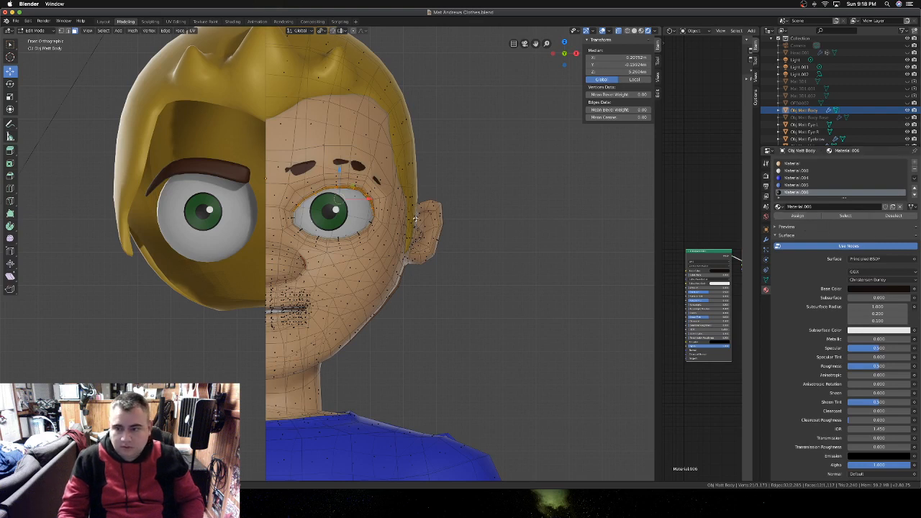
key("Tab")
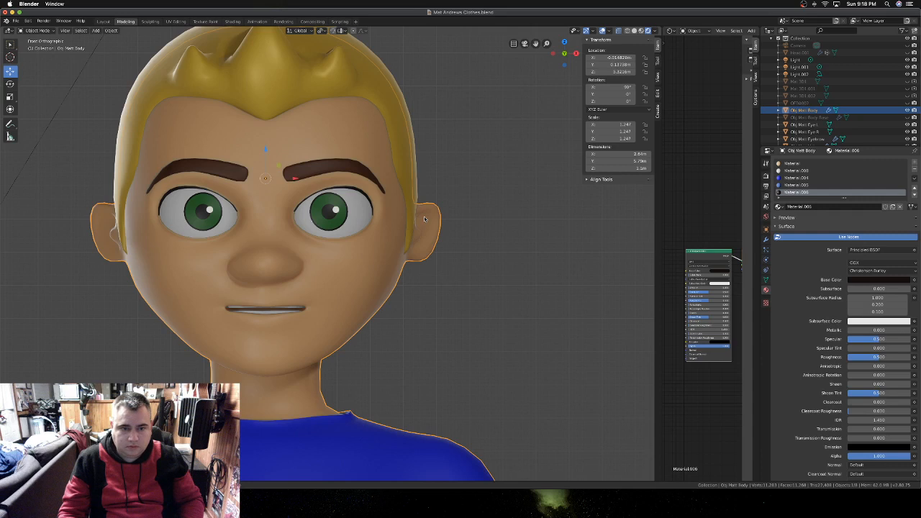
- Examine the dark upper lash line on both eyes from angled and front views, close up and from farther away
scroll(425, 219, "right", 5)
scroll(425, 219, "left", 7)
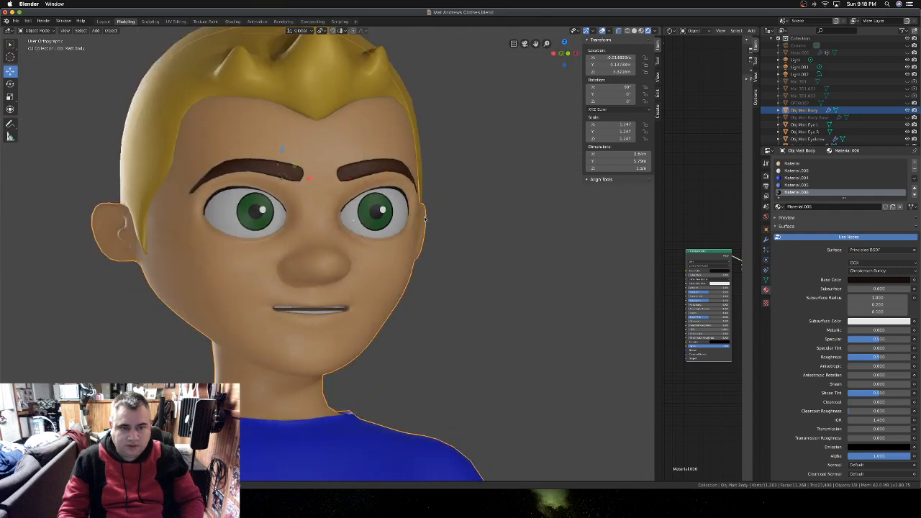
scroll(424, 219, "down", 5)
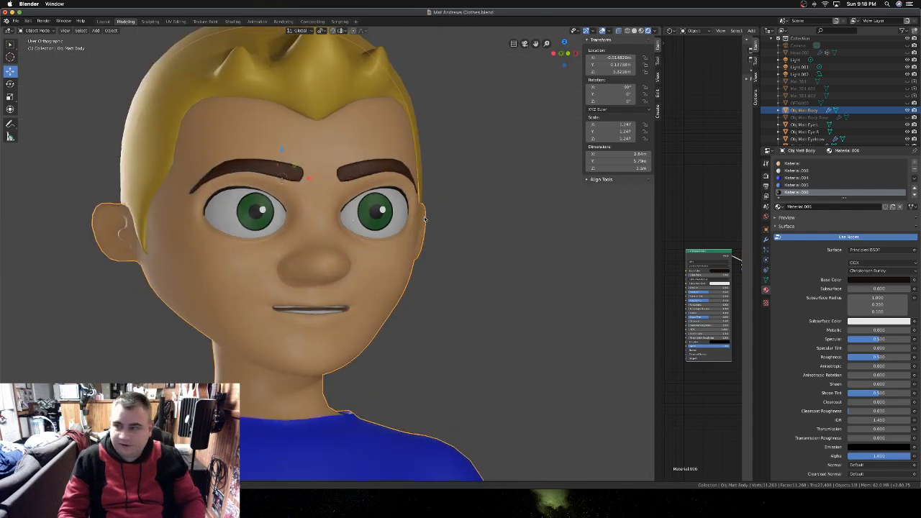
scroll(425, 219, "right", 6)
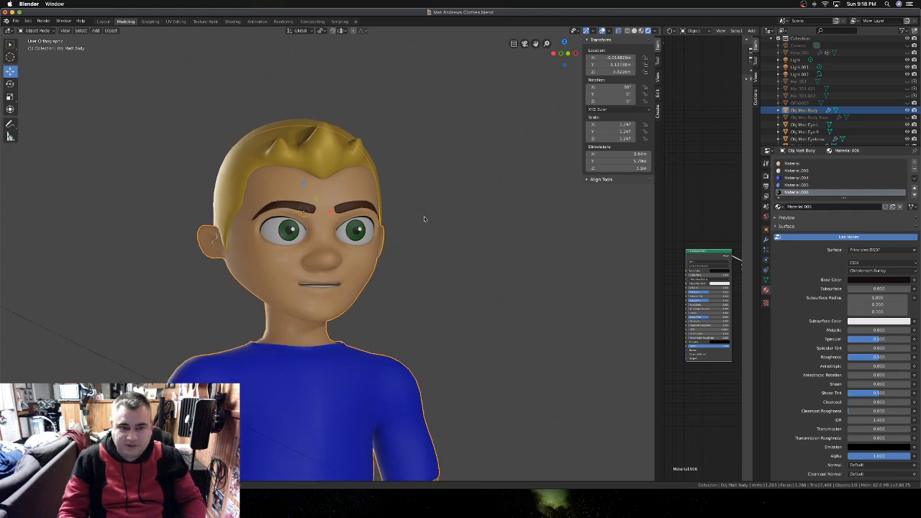
scroll(425, 219, "left", 4)
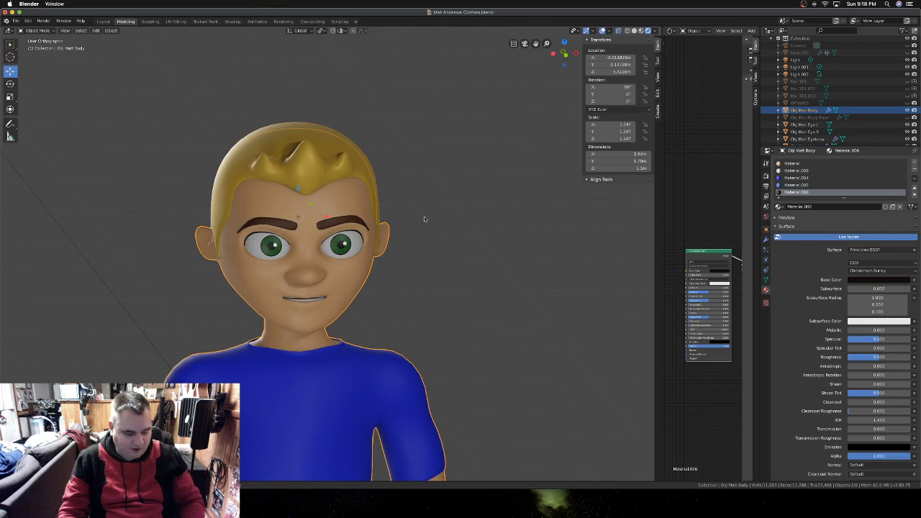
key("KP_1")
scroll(424, 218, "down", 3)
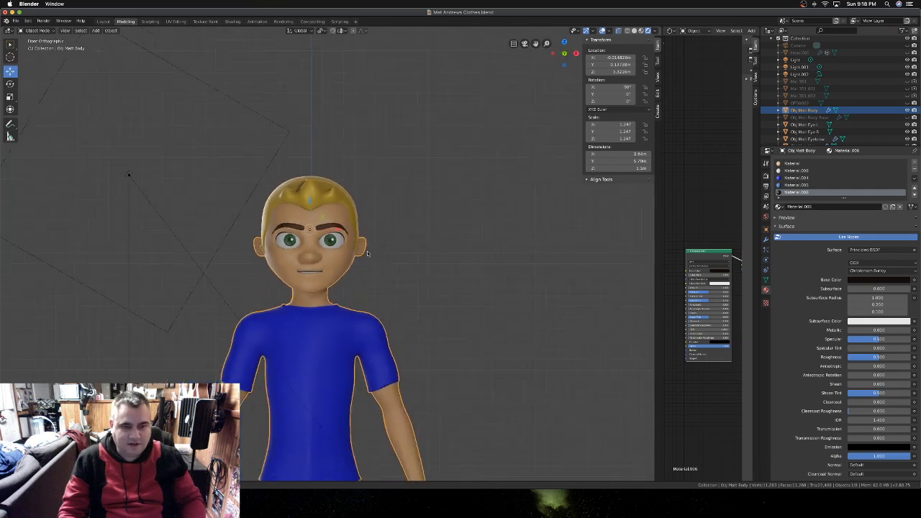
scroll(336, 250, "up", 5)
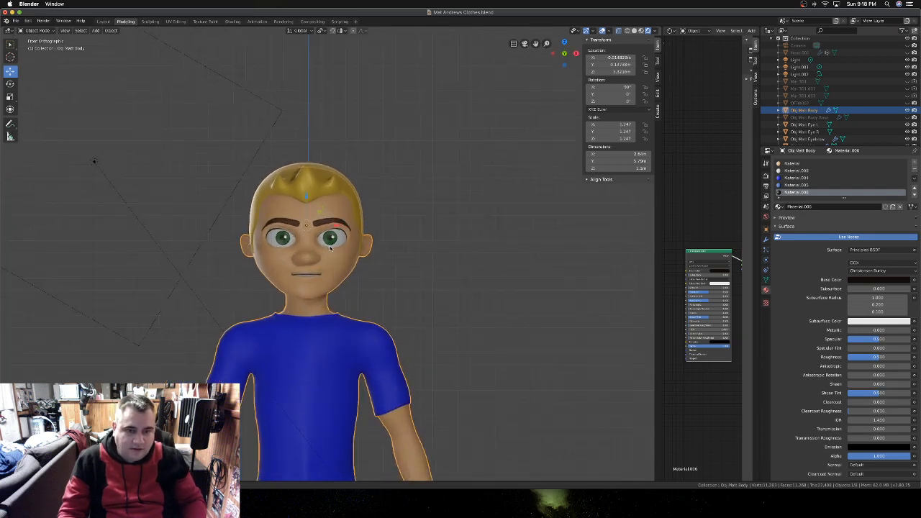
scroll(331, 248, "up", 2)
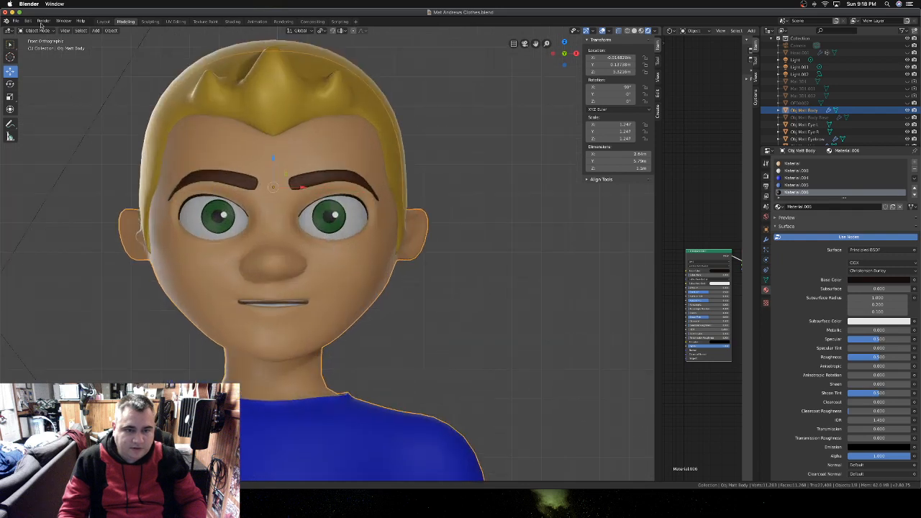
- Save the Blender file
left_click(15, 21)
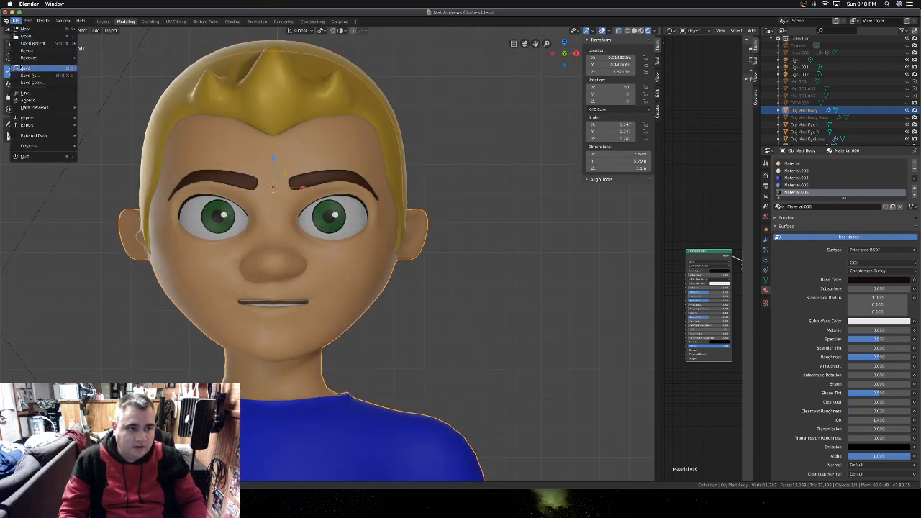
left_click(24, 68)
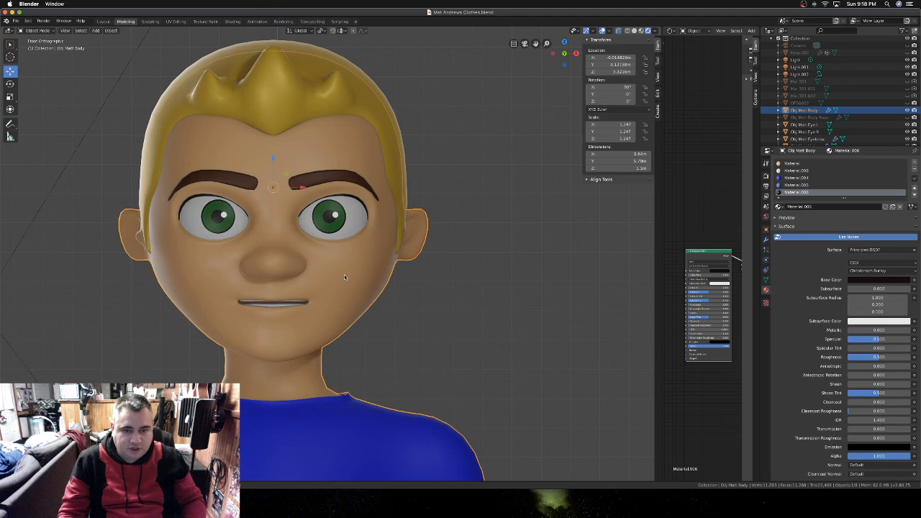
- In Edit Mode, select the lower eyelid rim faces of the body mesh from the middle of the eye to its outer corner
key("Tab")
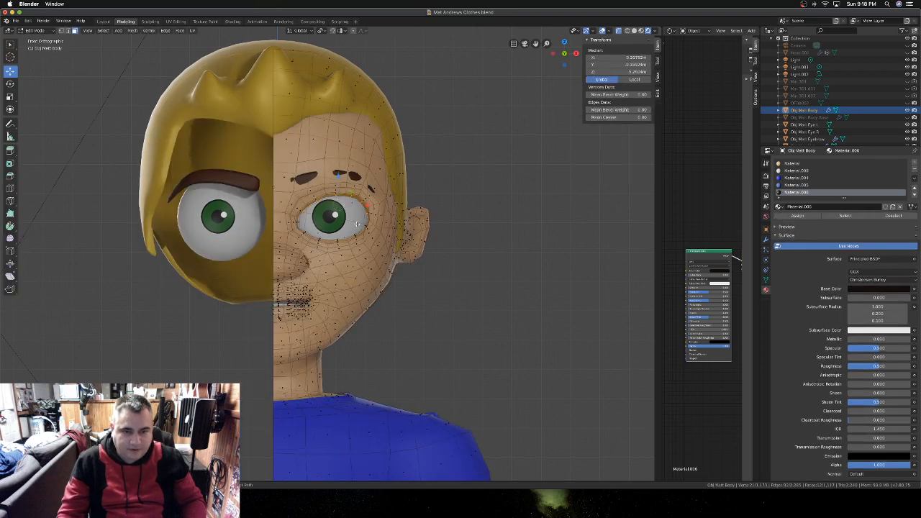
scroll(356, 224, "up", 2)
scroll(357, 225, "up", 2)
middle_click_drag(357, 225, 354, 225)
left_click(407, 249)
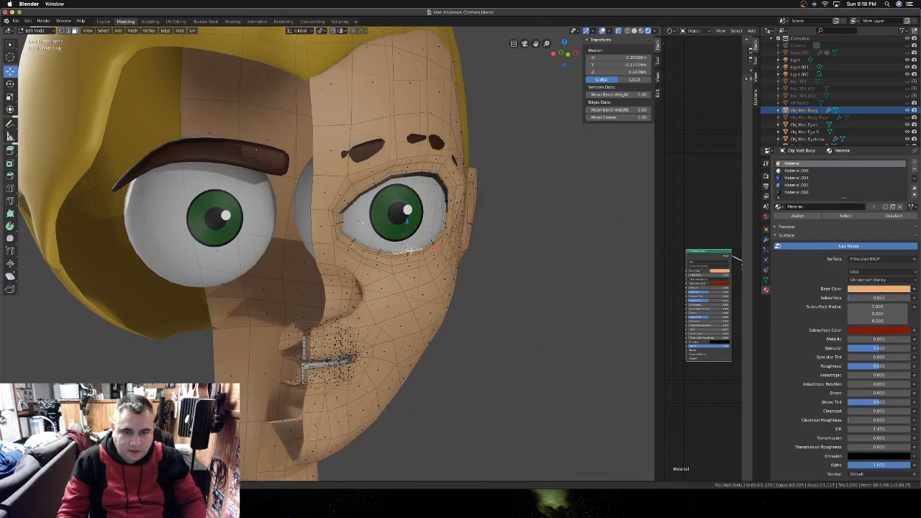
left_click(411, 251, "shift")
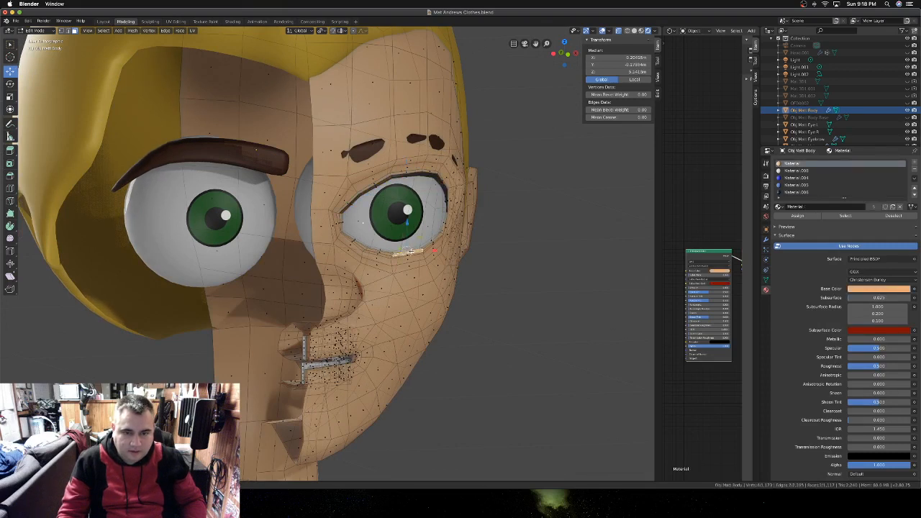
left_click(431, 242, "shift")
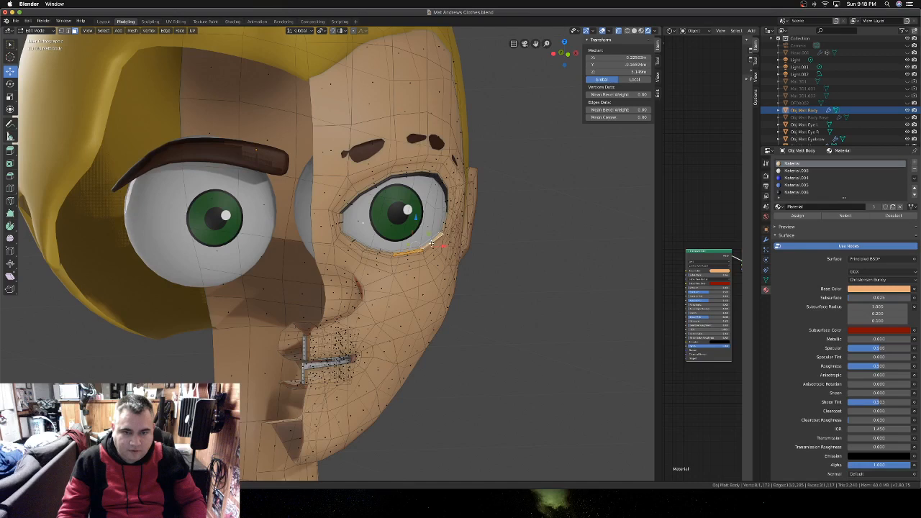
left_click(434, 239, "shift")
left_click(444, 226, "shift")
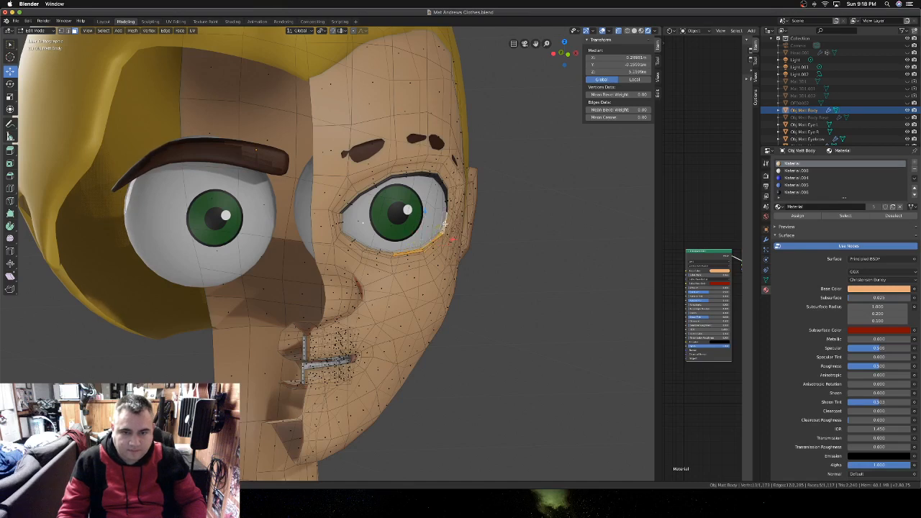
left_click(445, 224, "shift")
scroll(461, 218, "up", 3)
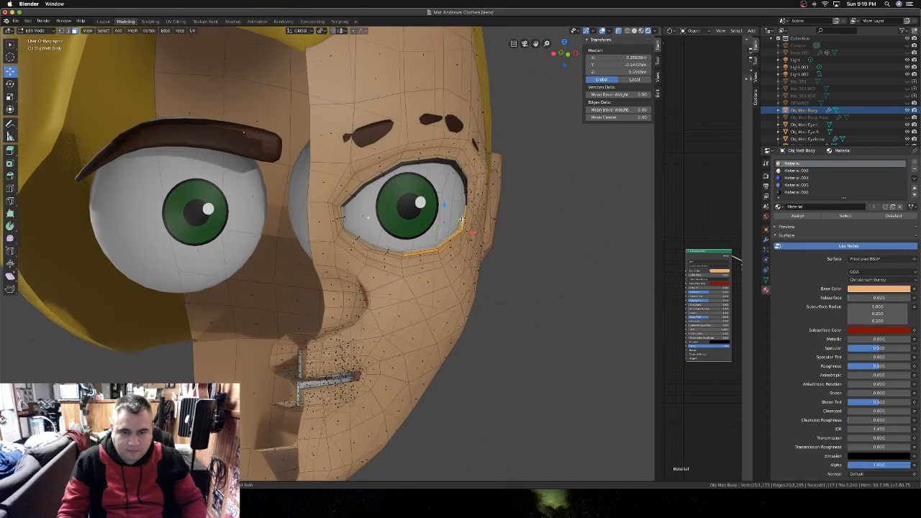
scroll(462, 219, "right", 3)
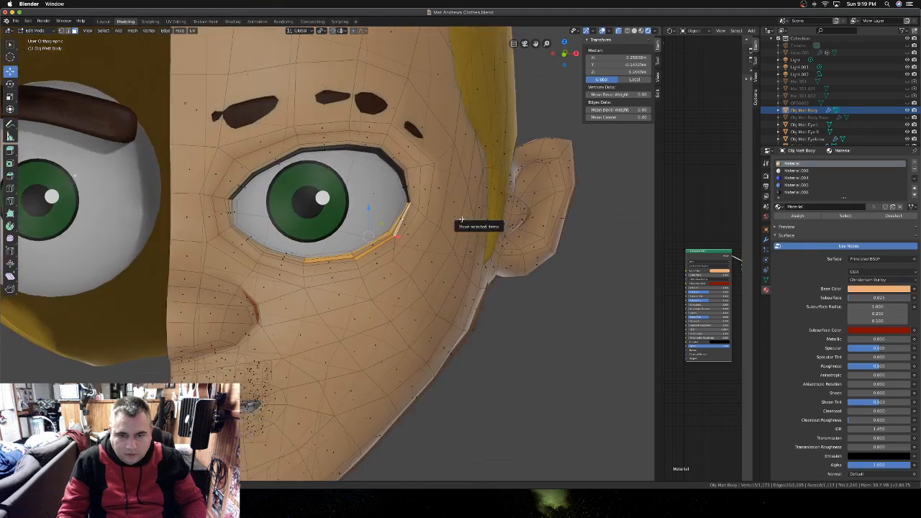
- Correct the lower rim face selection so it runs as a continuous strip up to the outer eye corner
left_click(374, 247, "shift")
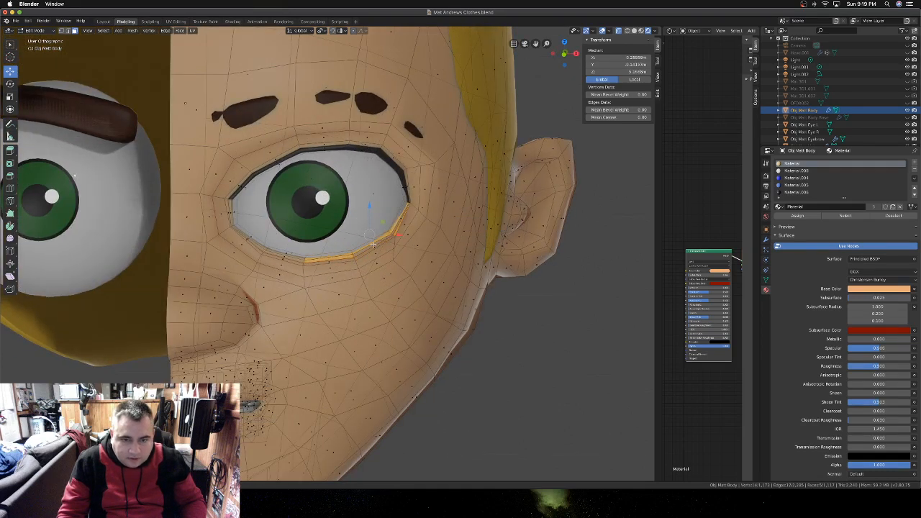
left_click(374, 245, "shift")
left_click(402, 220, "shift")
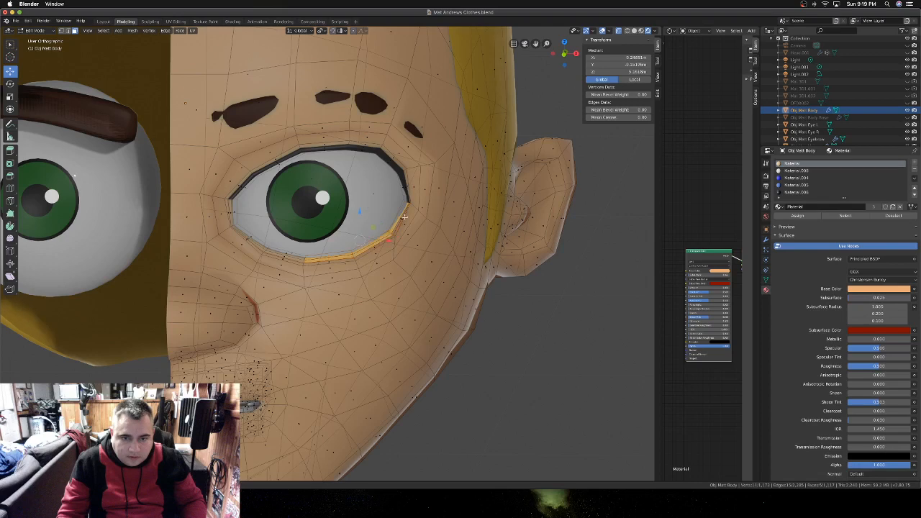
left_click(408, 216, "shift")
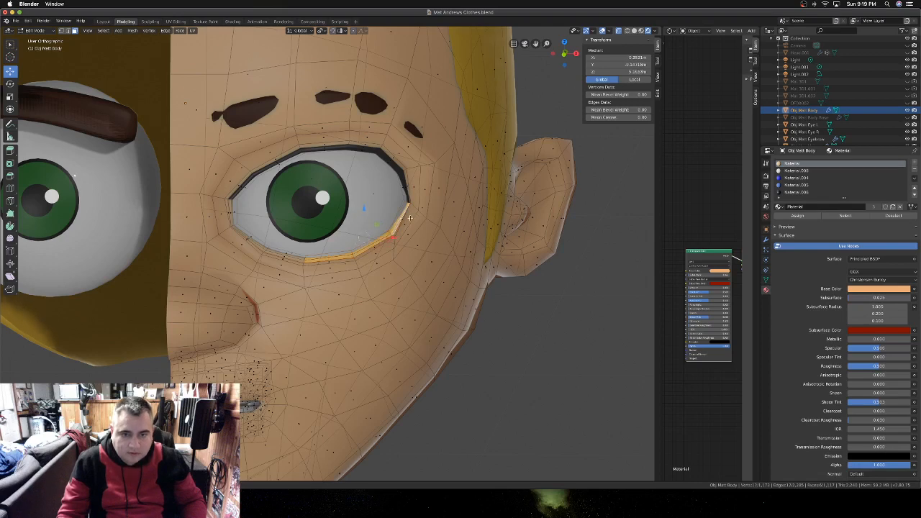
- Assign the dark Material.006 to the selected lower eyelid rim faces and return to Object Mode
scroll(370, 230, "down", 2)
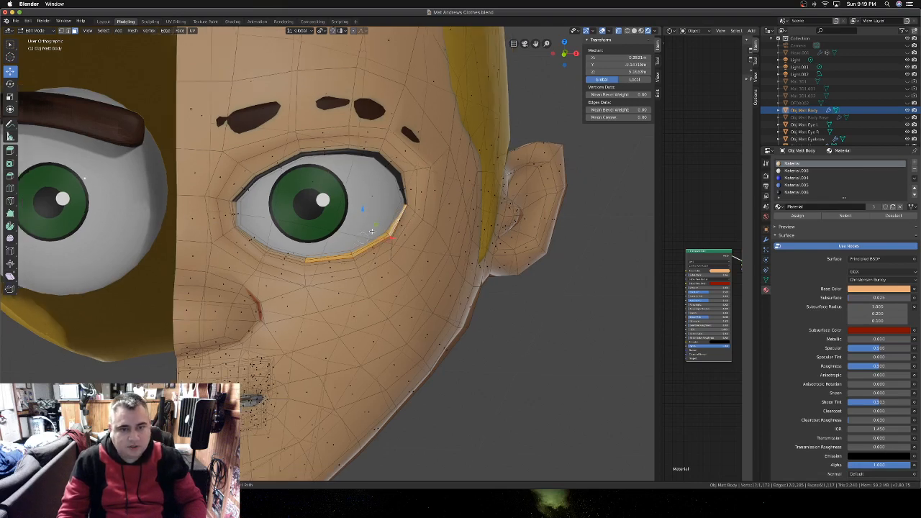
scroll(371, 230, "down", 4)
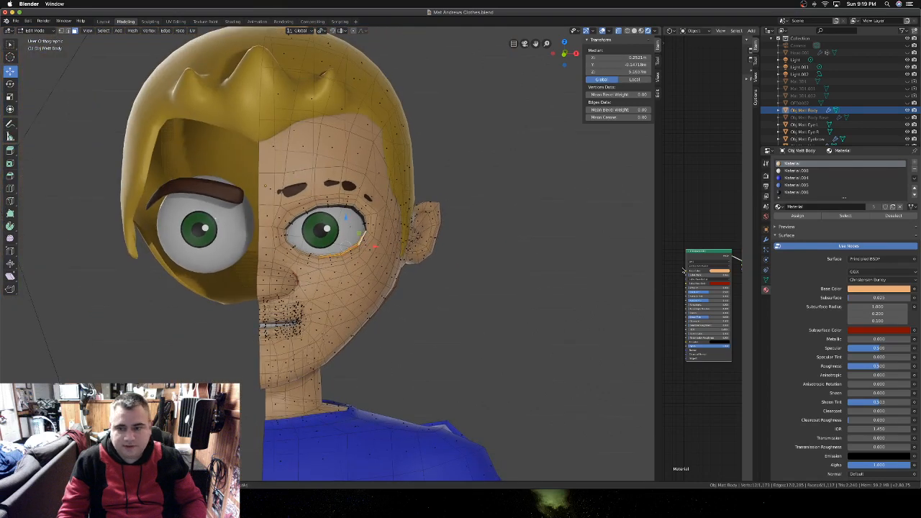
left_click(815, 214)
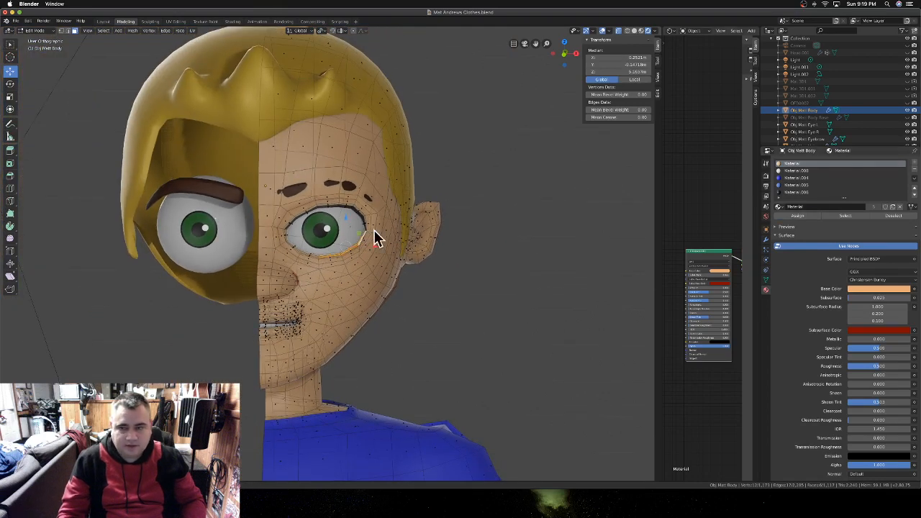
left_click(792, 193)
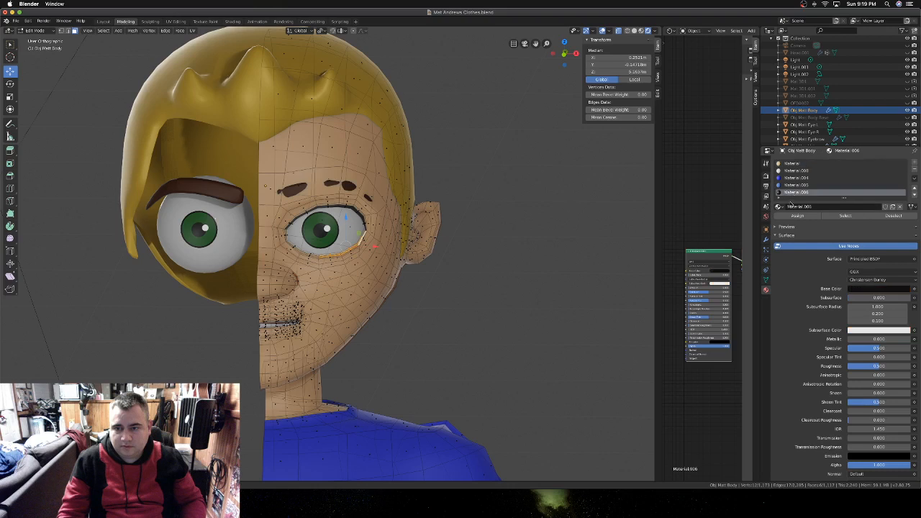
key("KP_1")
key("Tab")
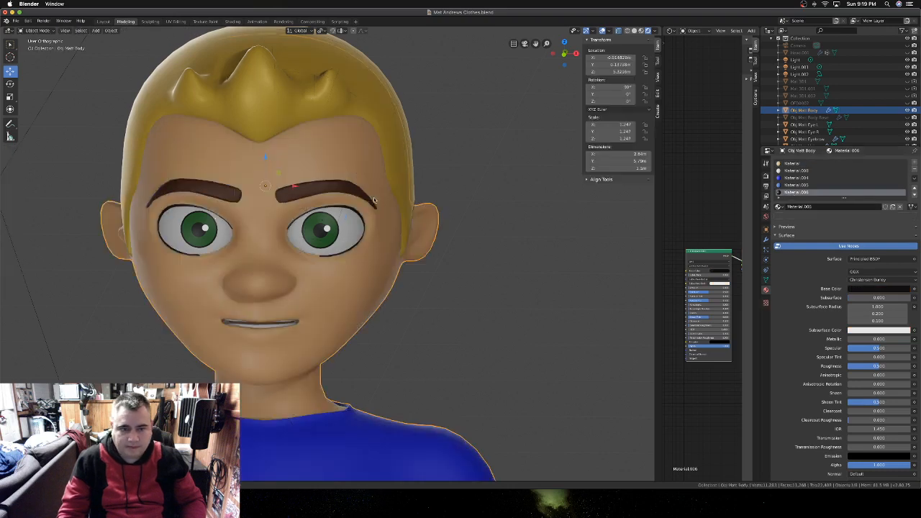
- Examine the dark lower lash line on the head from both sides, from above and from the front
scroll(373, 200, "down", 8)
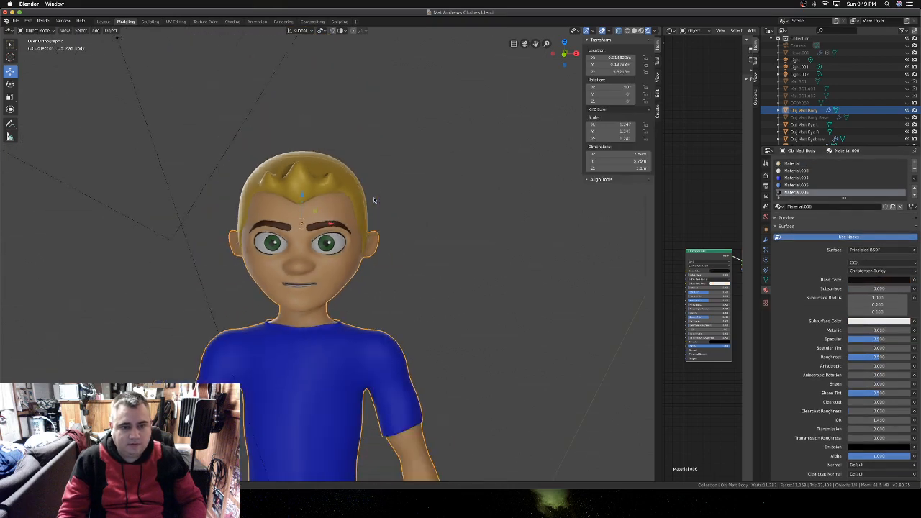
scroll(374, 200, "right", 3)
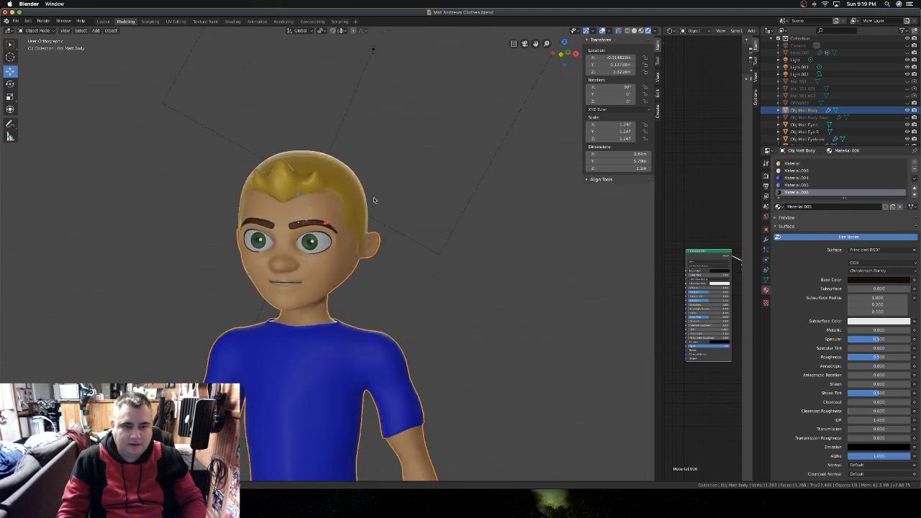
scroll(374, 200, "left", 4)
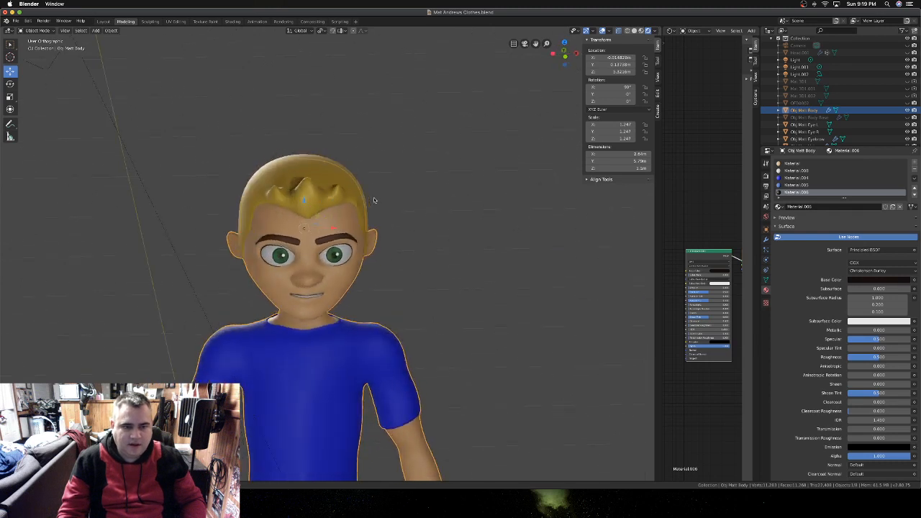
scroll(375, 200, "right", 3)
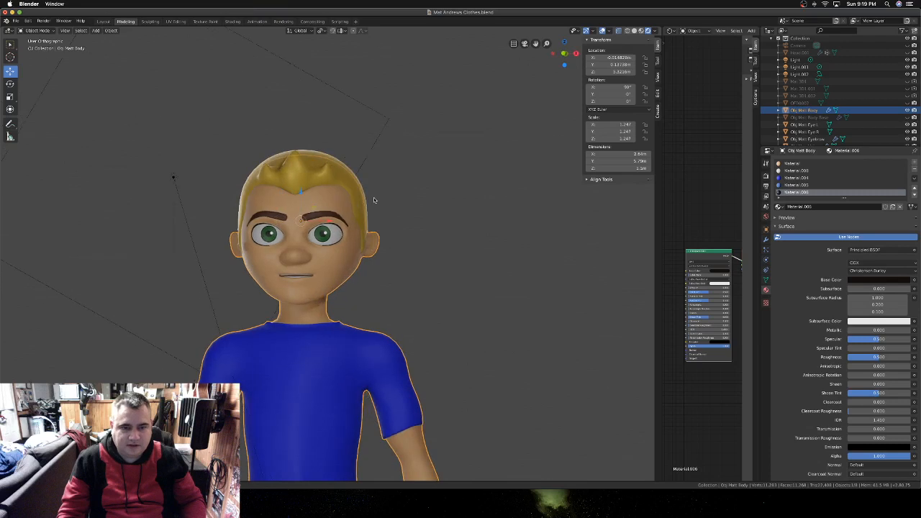
scroll(373, 200, "right", 3)
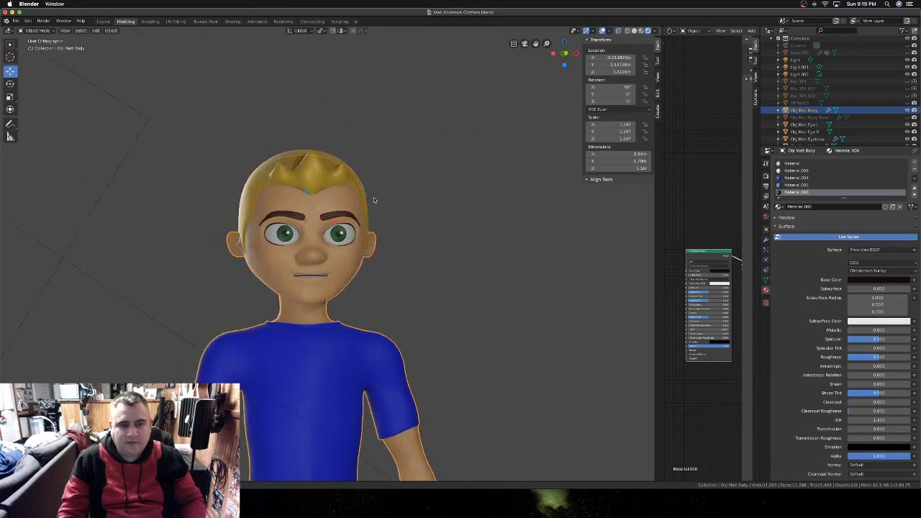
scroll(374, 200, "right", 2)
scroll(373, 200, "right", 1)
key("KP_1")
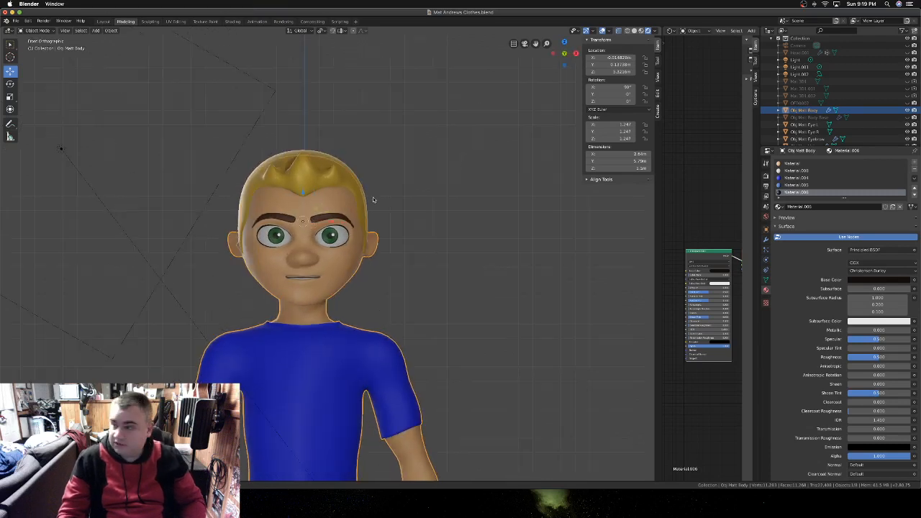
- Deselect the character's body object
scroll(373, 200, "down", 3)
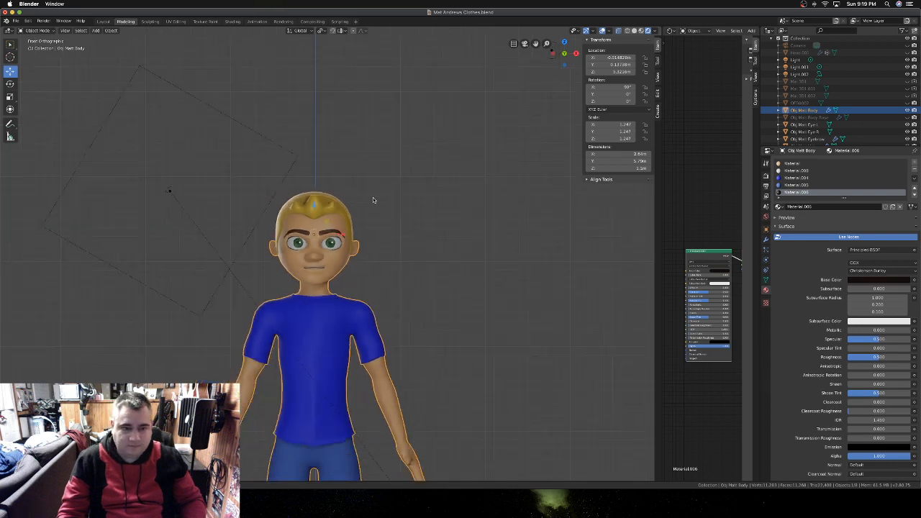
scroll(372, 200, "down", 3, "shift")
scroll(372, 200, "down", 1, "shift")
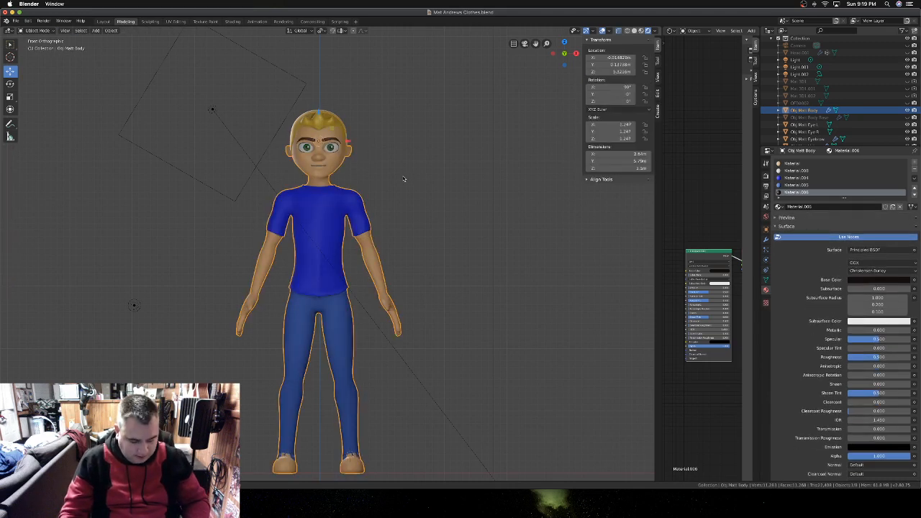
key("alt+a")
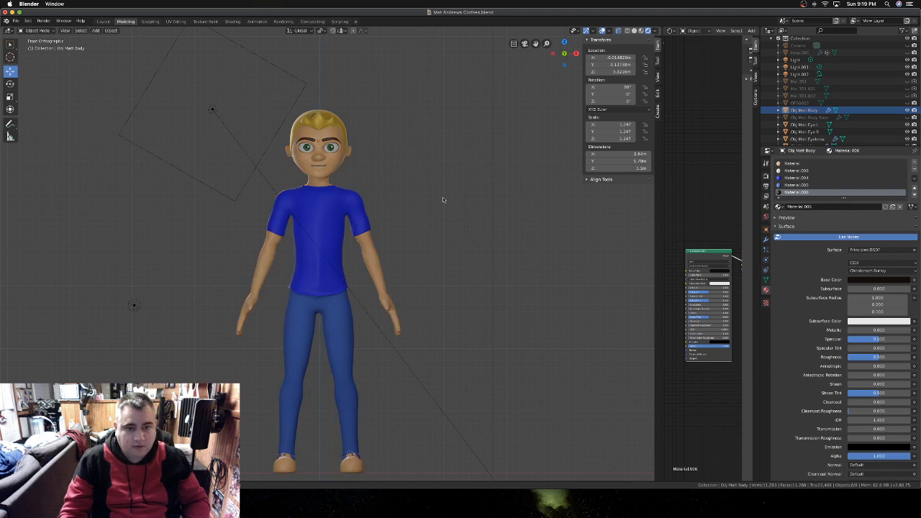
- Select the lights around the character and view their settings
left_click(132, 305)
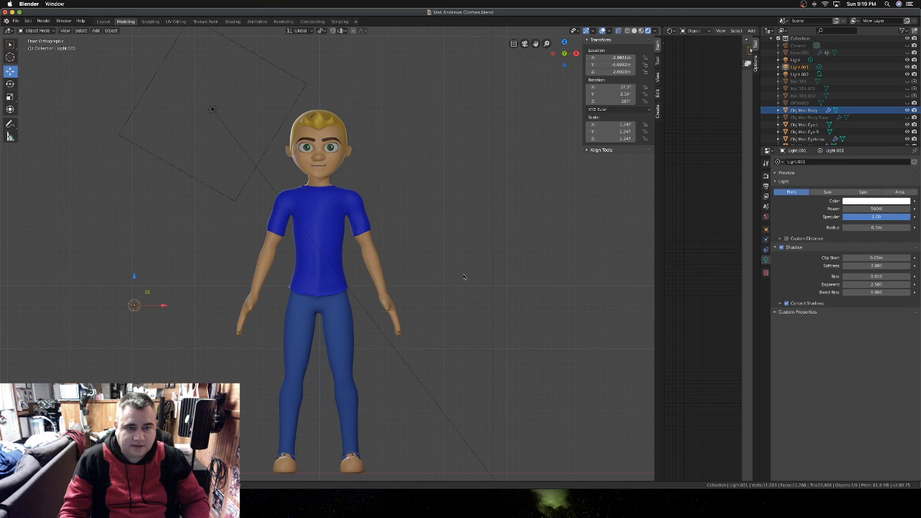
middle_click_drag(465, 277, 439, 271)
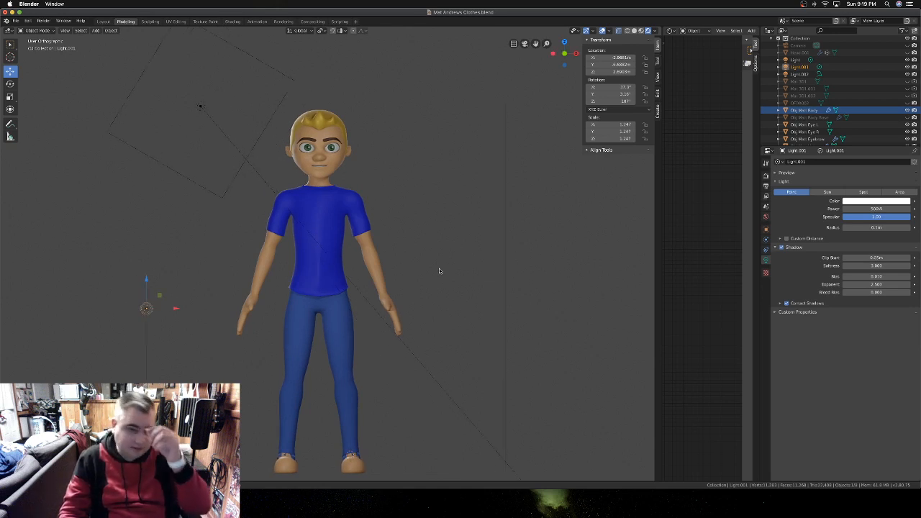
middle_click_drag(439, 271, 423, 271)
key("KP_1")
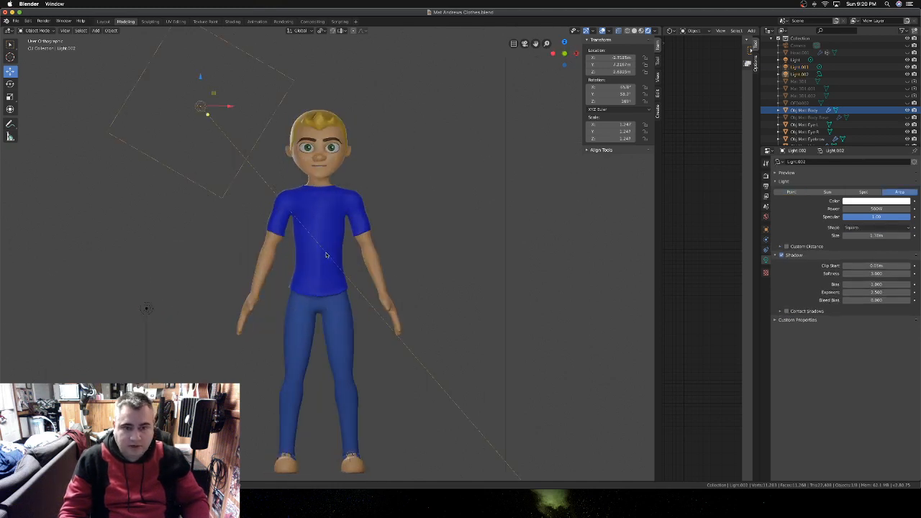
- Open the character's body mesh in Edit Mode with vertex selection, seen from the front
left_click(328, 253)
key("Tab")
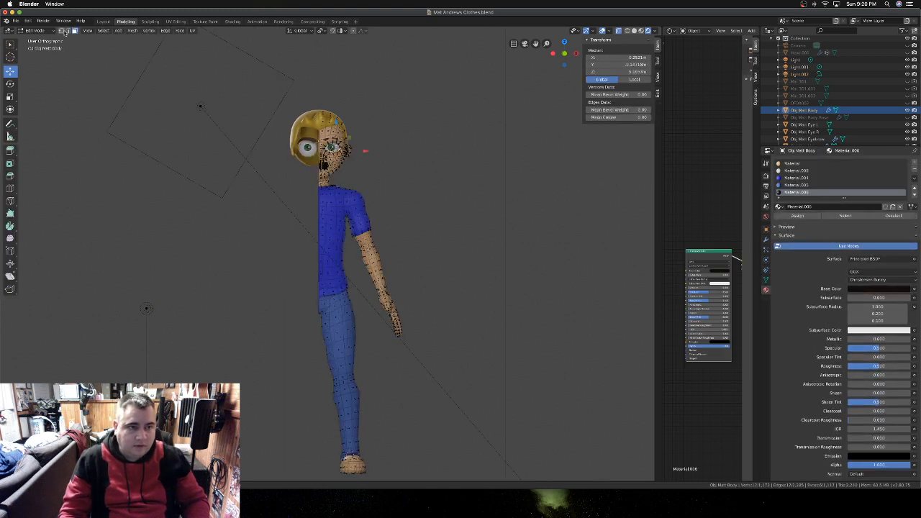
key("2")
key("KP_1")
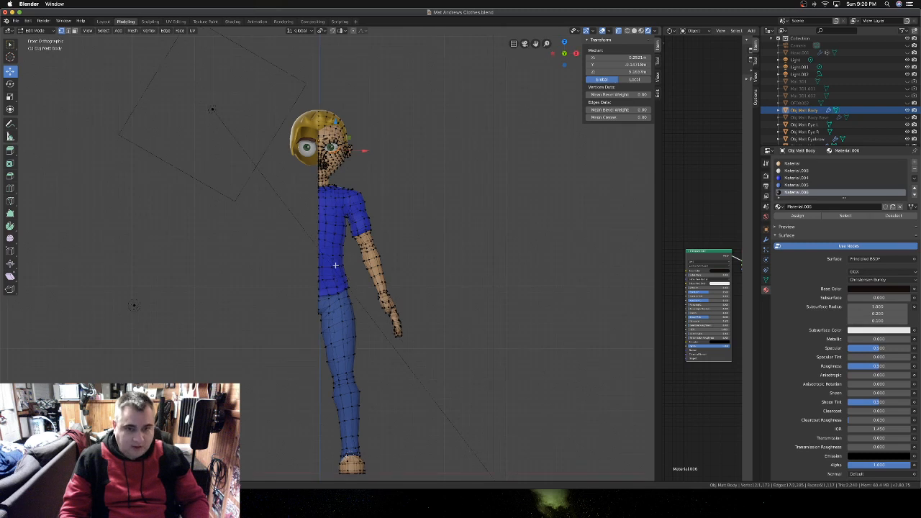
scroll(348, 254, "up", 3)
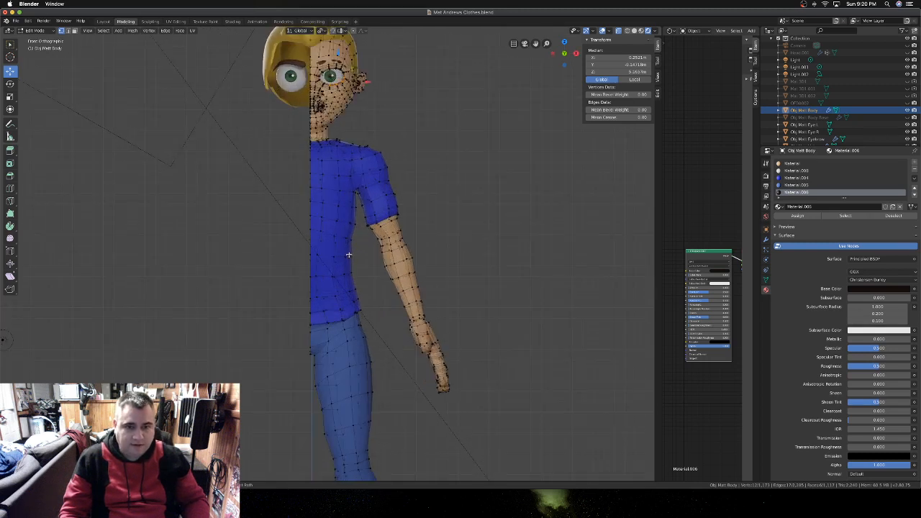
middle_click_drag(354, 282, 358, 286)
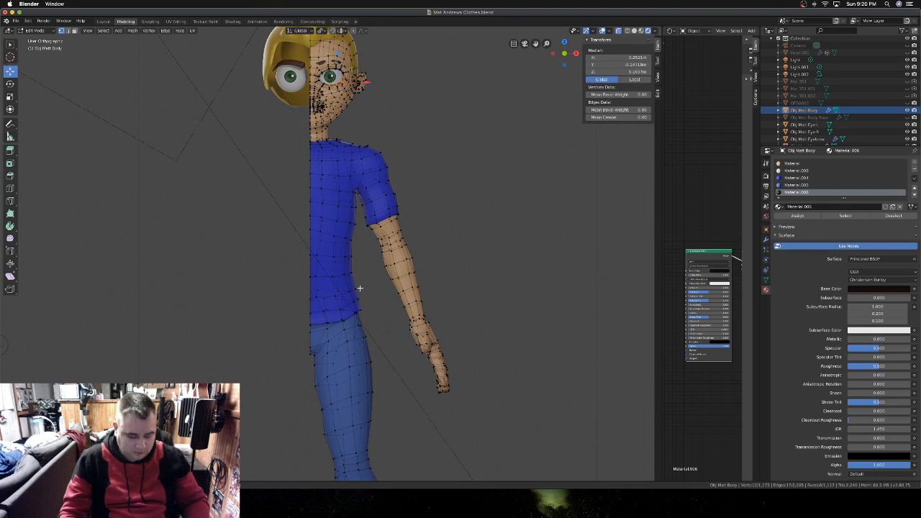
- Select the vertices of the shirt's midsection, from below the chest down to the row above the hem
key("b")
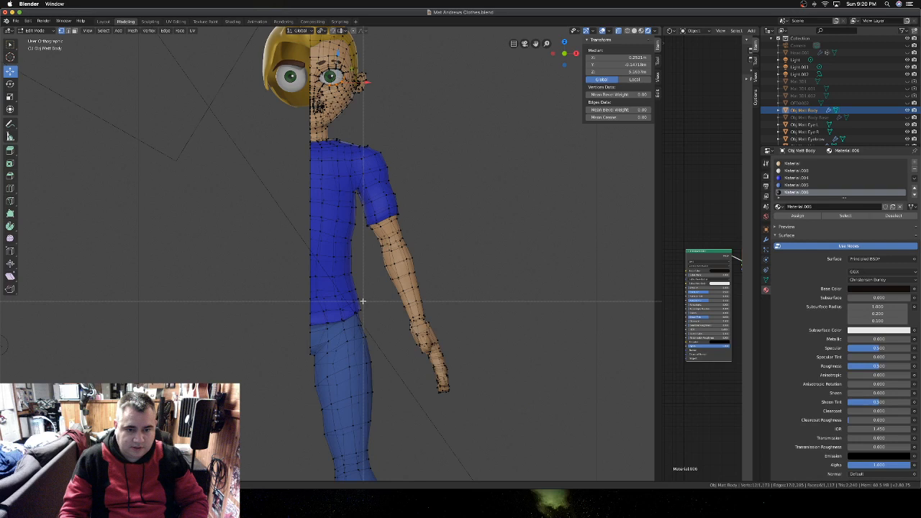
key("Escape")
left_click_drag(353, 296, 351, 223)
key("b")
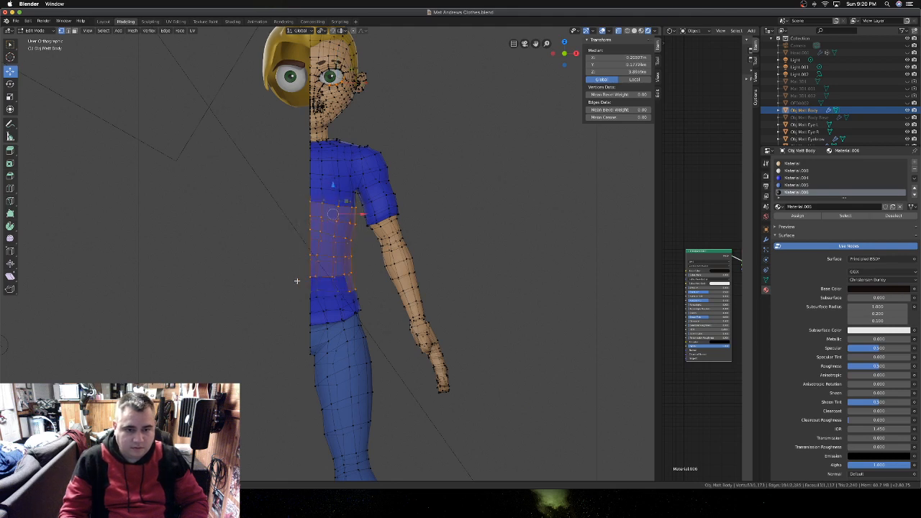
key("b")
left_click_drag(300, 281, 335, 288)
left_click(336, 293, "shift")
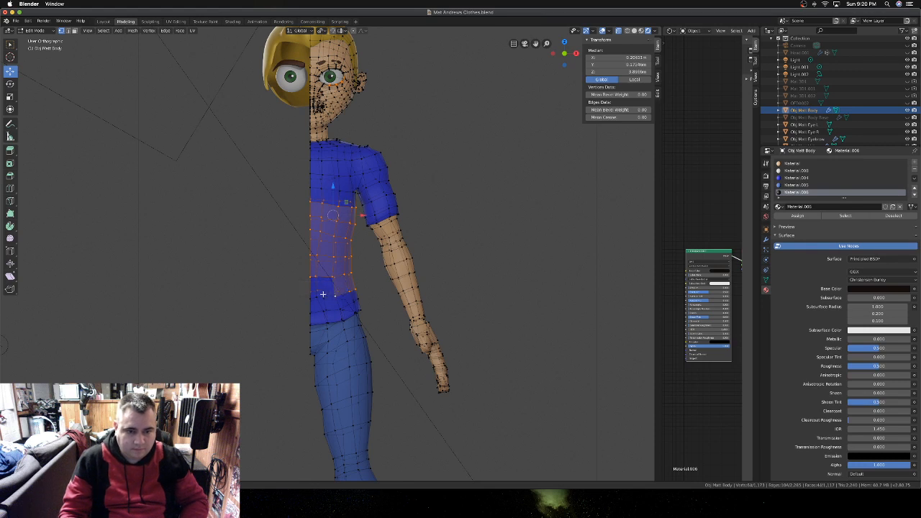
left_click(317, 295, "shift")
left_click(311, 295, "shift")
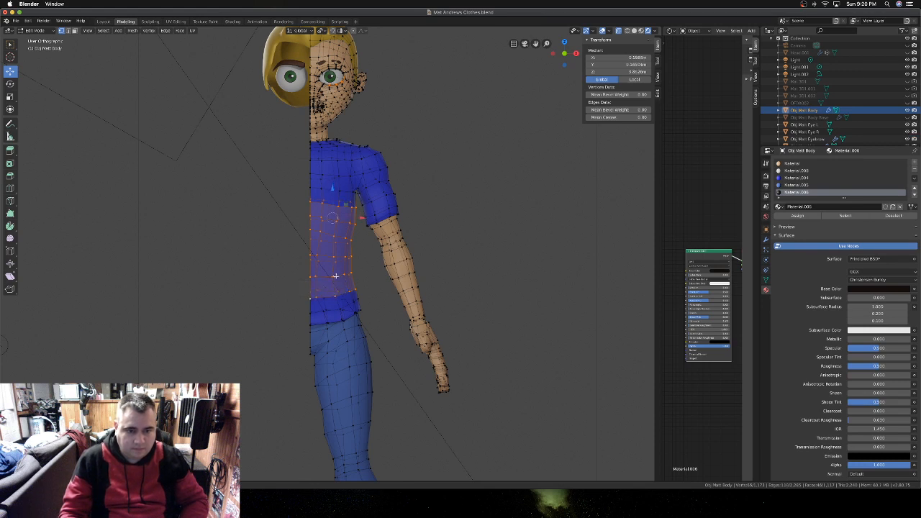
- Scale the selected shirt midsection along X by about 1.03 in front view and clear the selection
key("KP_1")
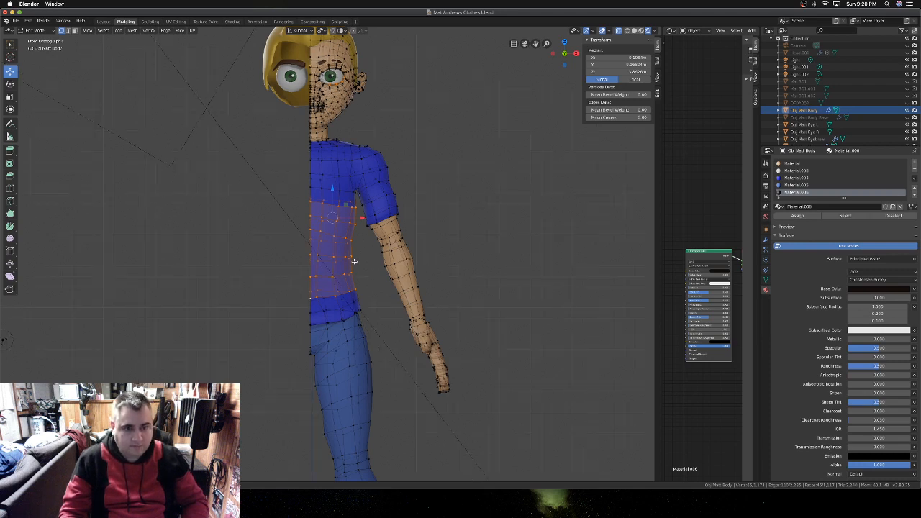
key("s")
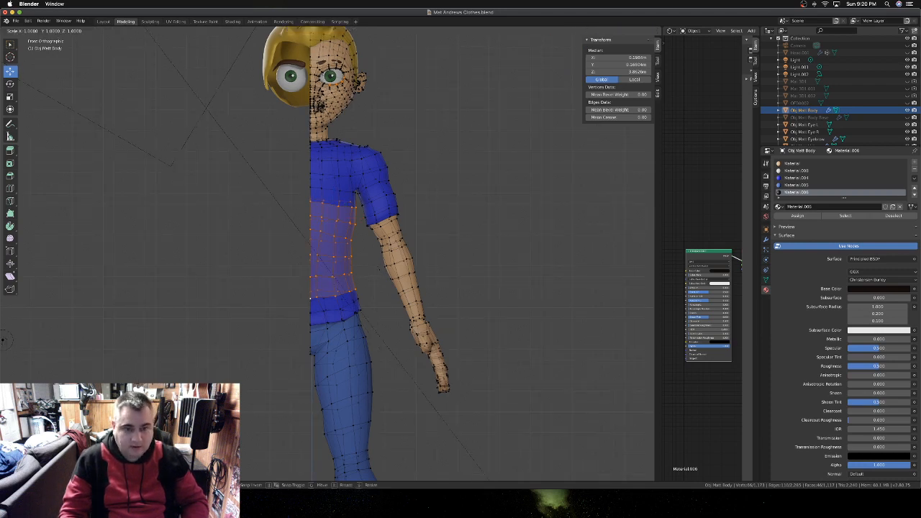
key("x")
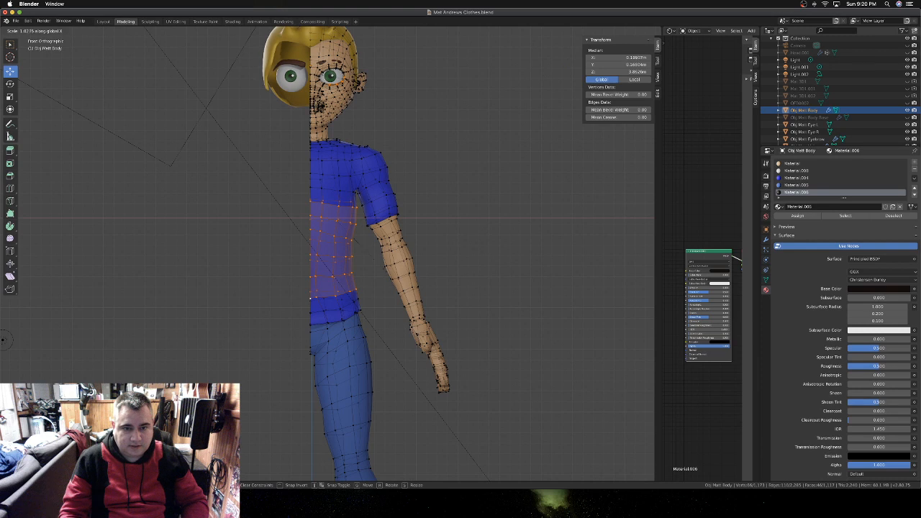
left_click(384, 269)
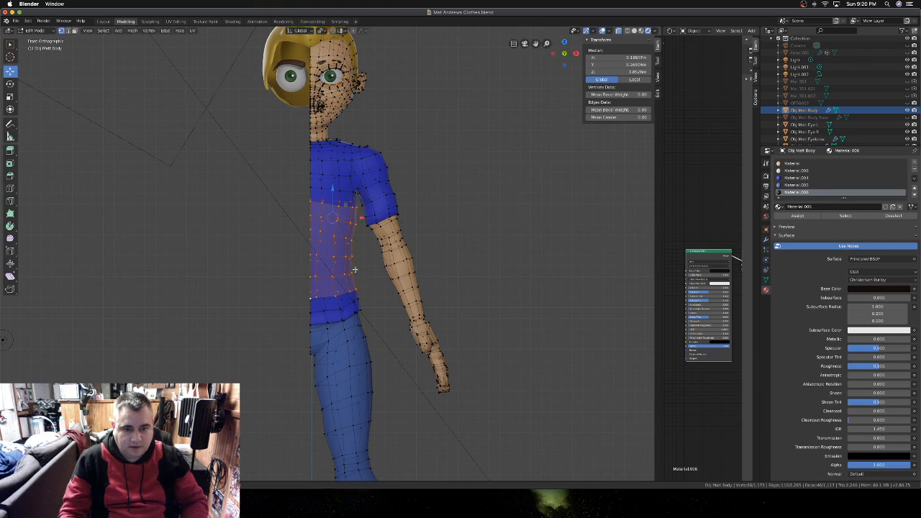
key("alt+a")
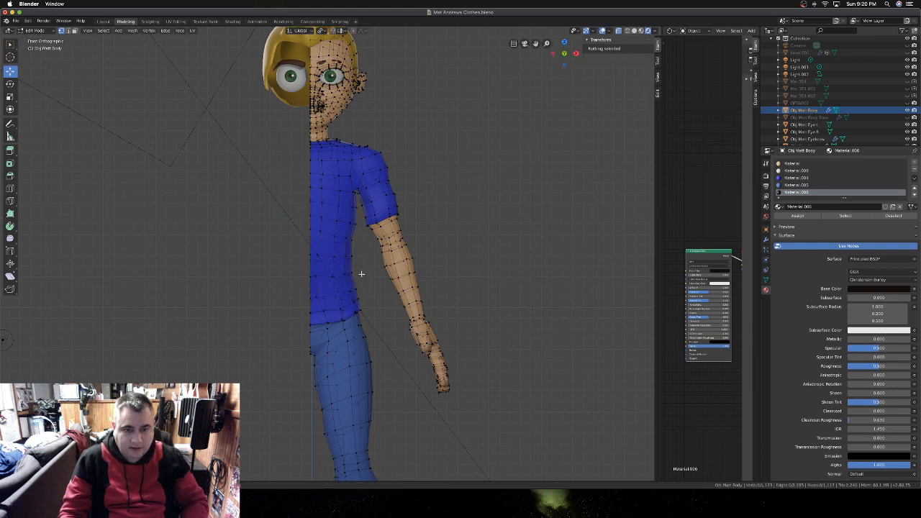
- Select the narrow waist band of the shirt and snap the 3D cursor to that selection
key("b")
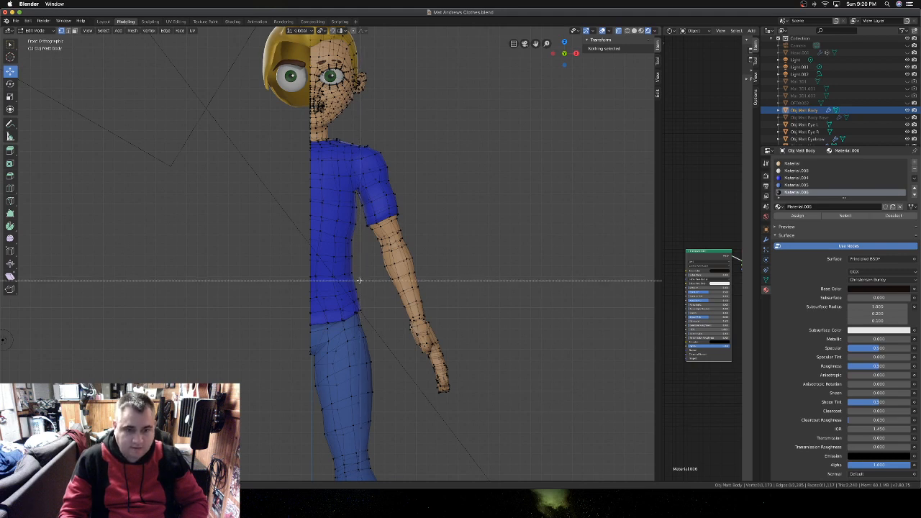
left_click_drag(360, 281, 292, 228)
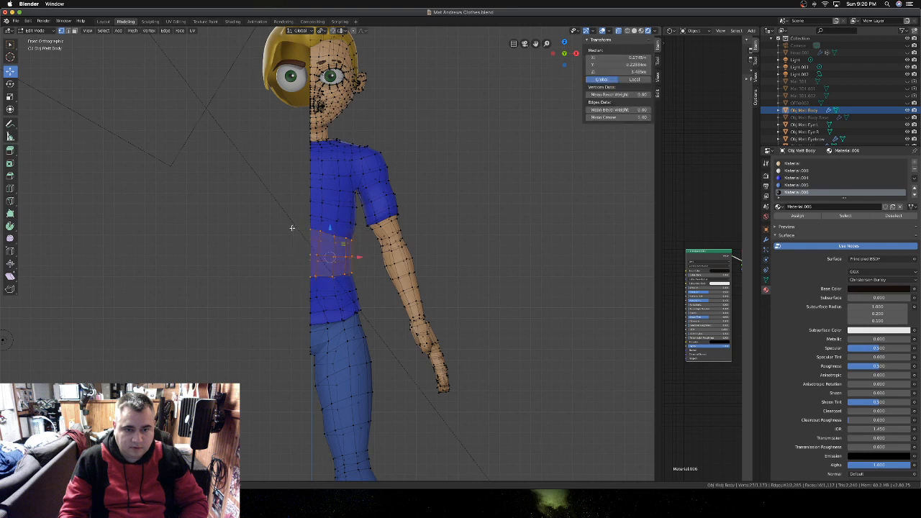
key("s")
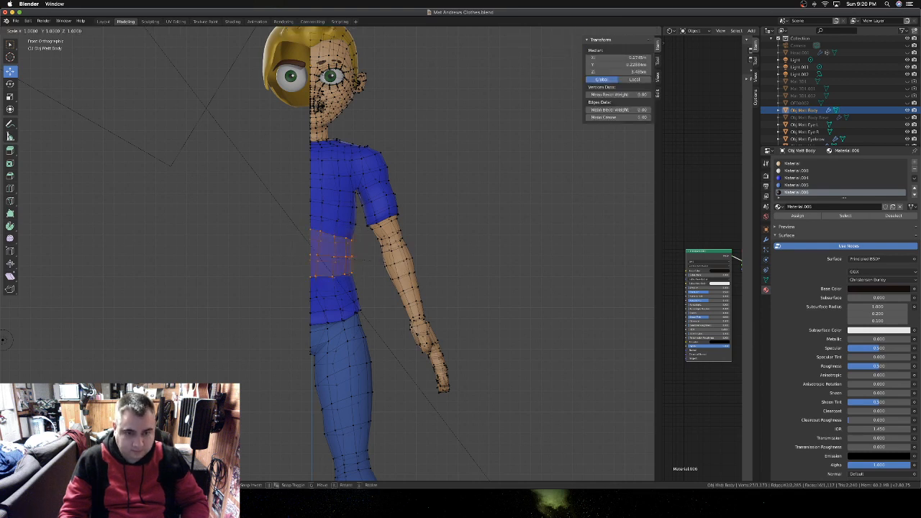
right_click(363, 261)
key("shift+s")
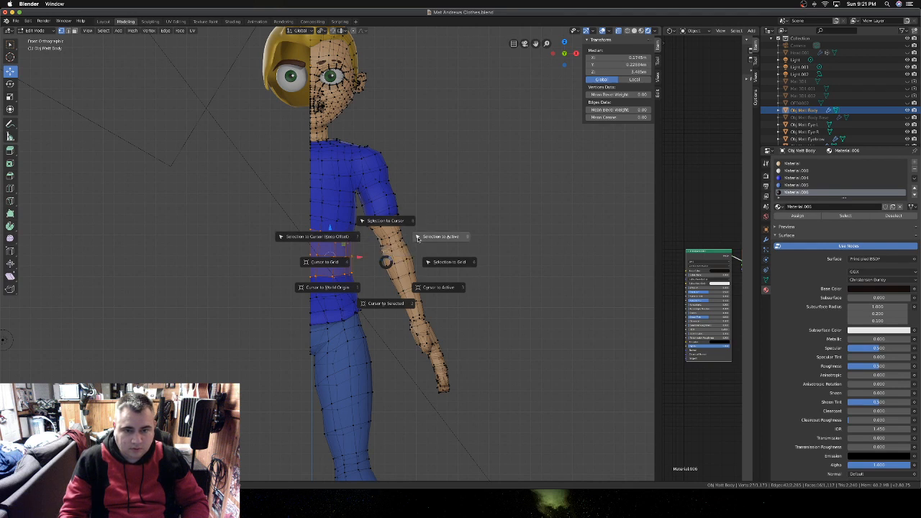
left_click(386, 303)
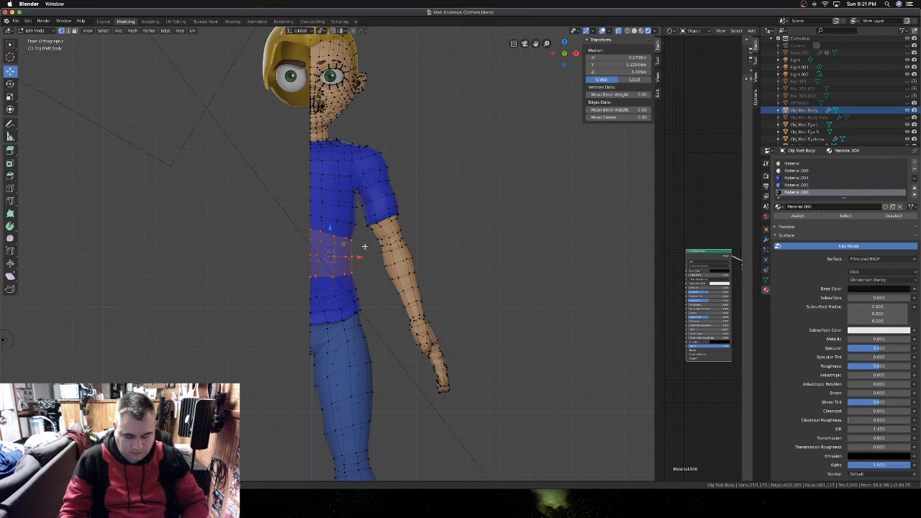
- Set the pivot point, widen the selected waist band along X by about 1.12, and return to Object Mode
key("period")
left_click(363, 287)
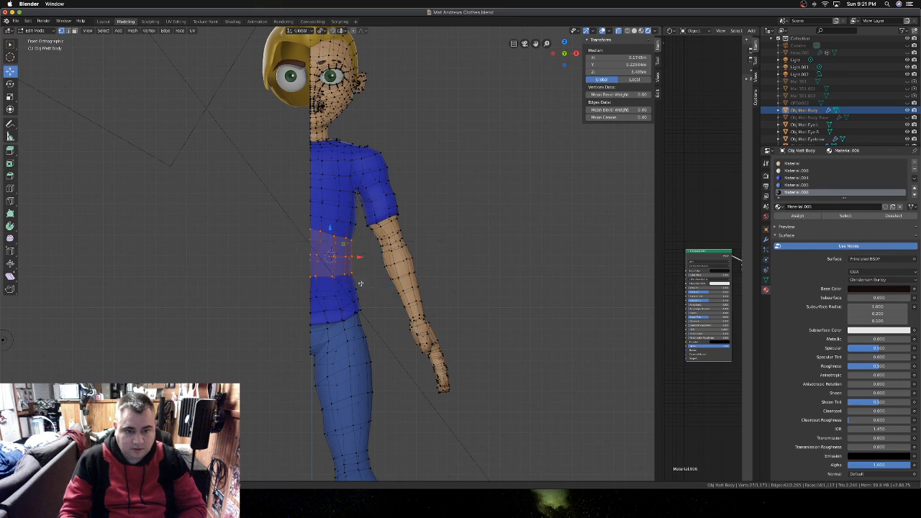
key("s")
key("x")
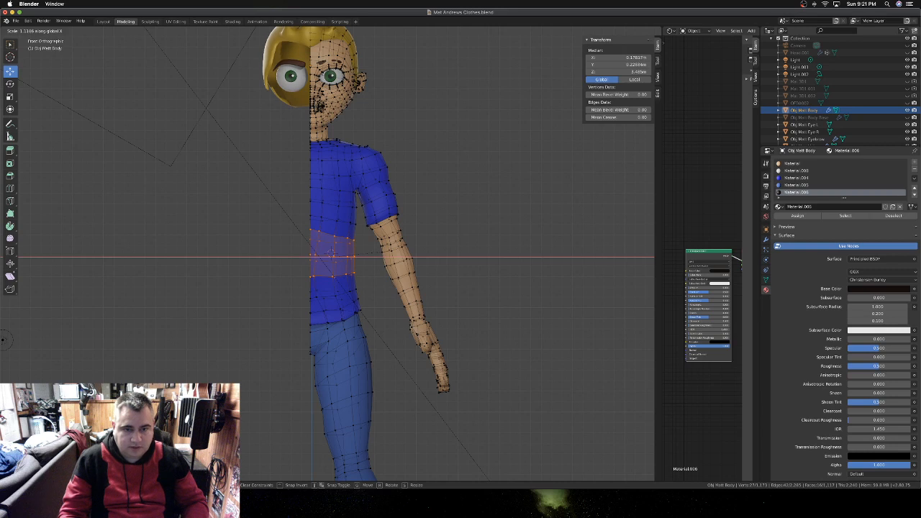
key("Return")
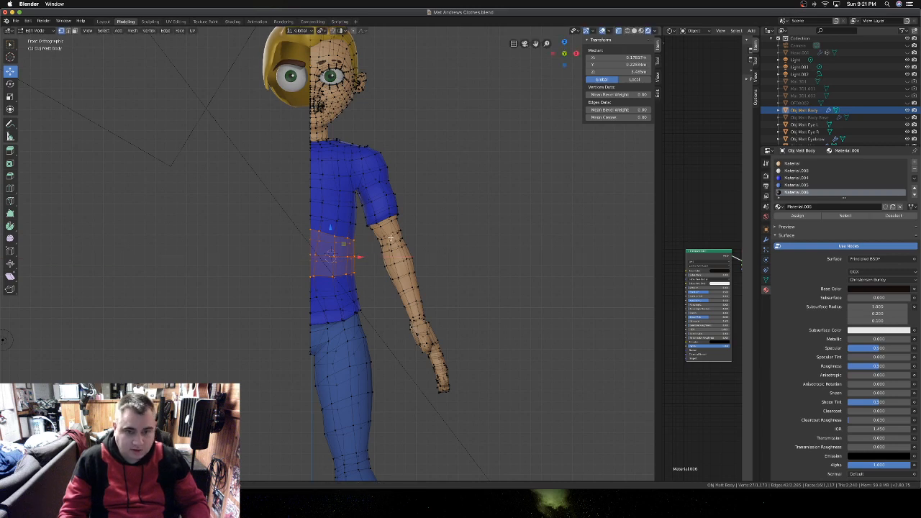
key("Tab")
- Examine the reshaped shirt on the whole character from the front and from the side
scroll(385, 248, "down", 2)
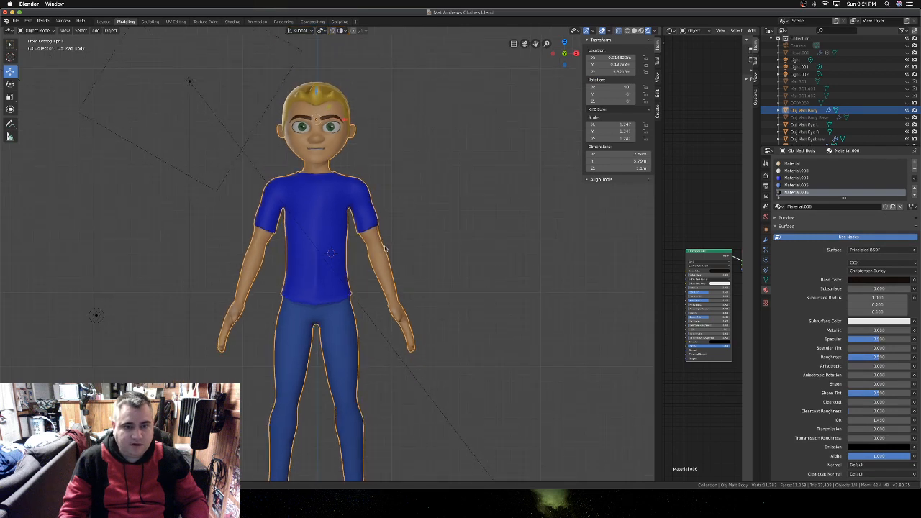
scroll(385, 248, "down", 2)
scroll(372, 248, "right", 5)
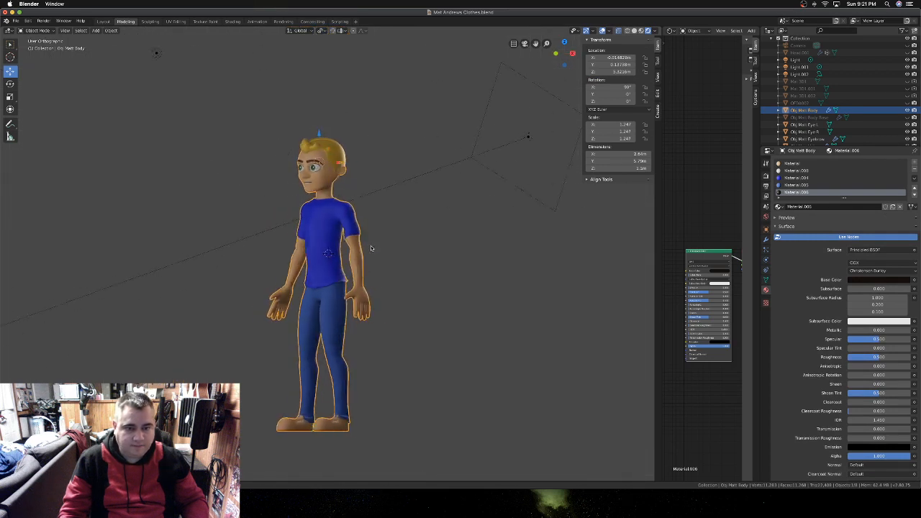
scroll(371, 249, "left", 2)
scroll(371, 248, "left", 3)
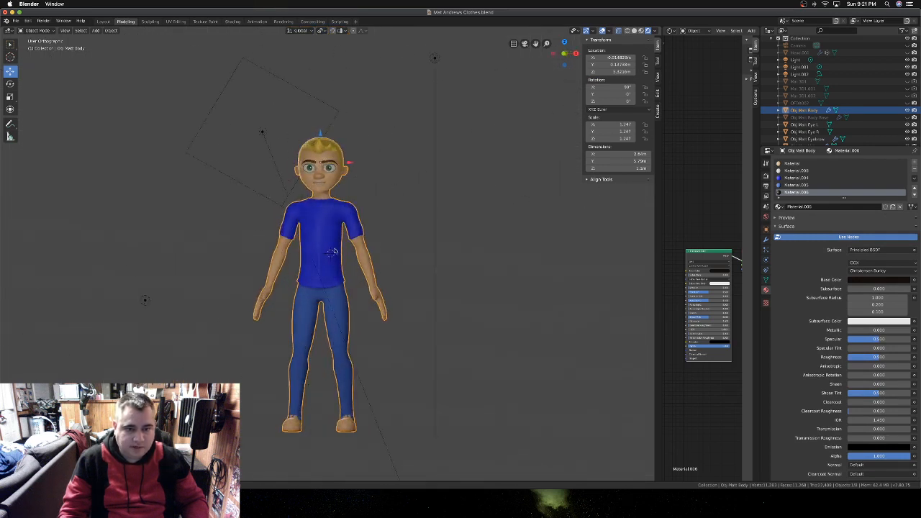
scroll(319, 260, "right", 2)
scroll(320, 259, "left", 2)
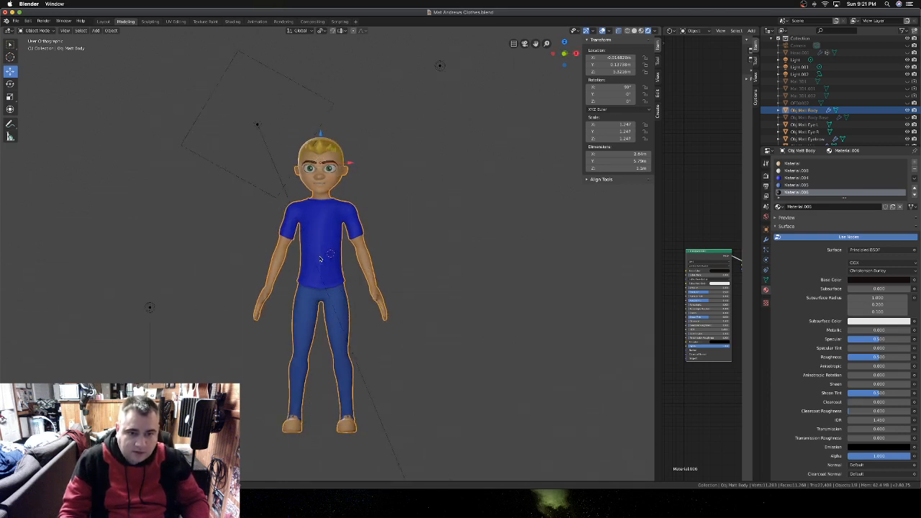
scroll(320, 259, "right", 5)
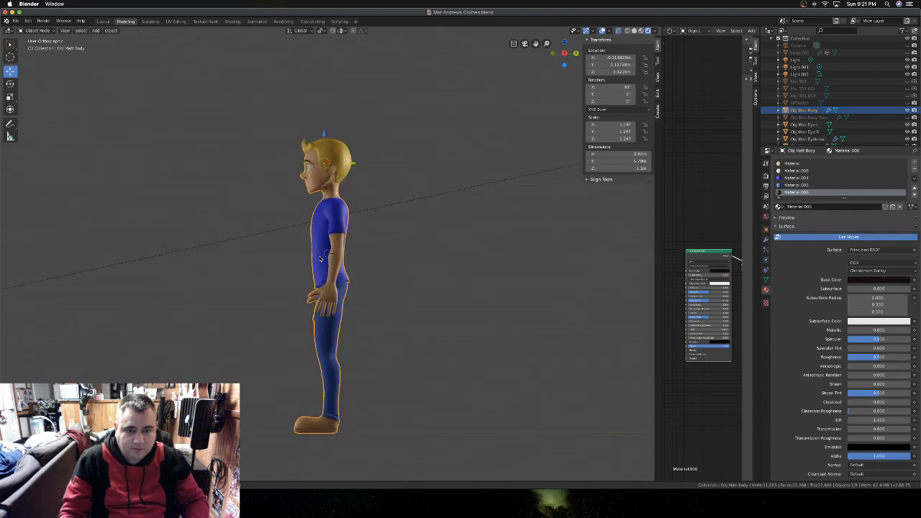
scroll(320, 259, "left", 2)
scroll(320, 259, "right", 2)
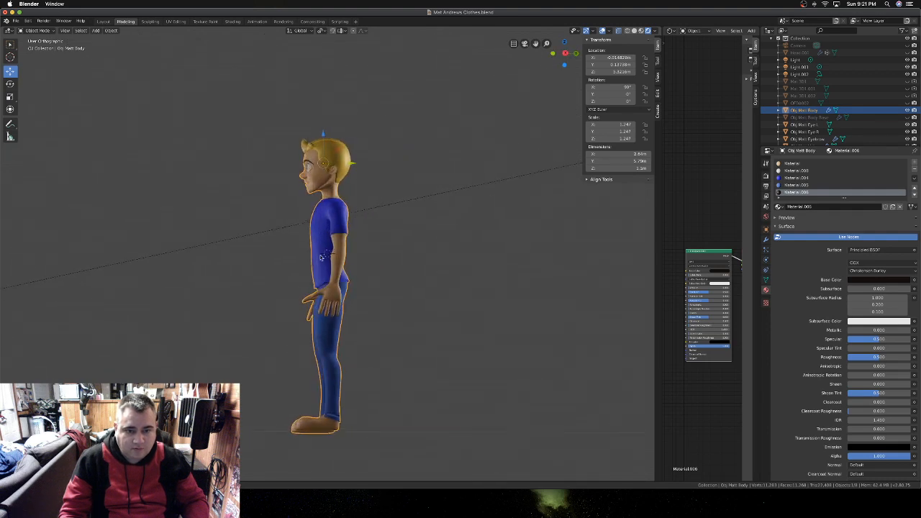
scroll(320, 259, "left", 4)
scroll(320, 259, "right", 1)
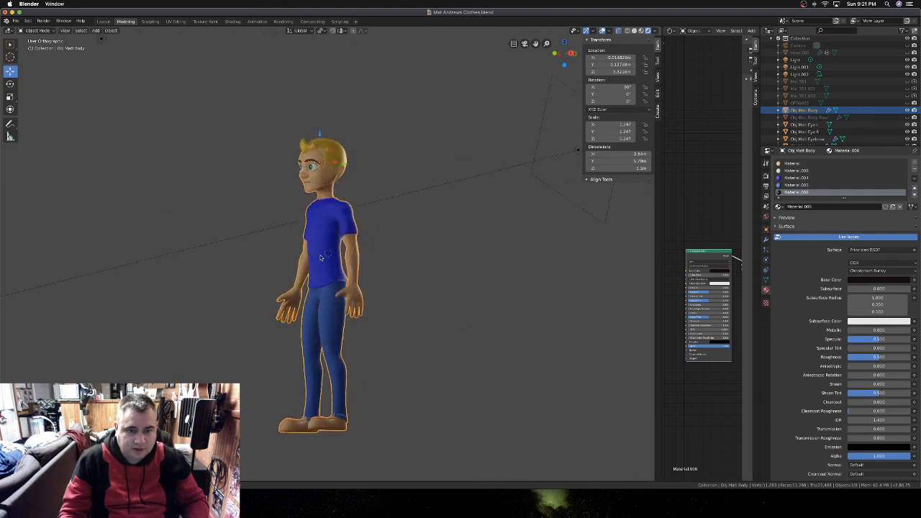
scroll(320, 258, "right", 2)
- Enter Edit Mode on the body mesh, switch to face selection, and select the thin face along the shirt's side hem
scroll(330, 286, "up", 4)
scroll(331, 286, "left", 2)
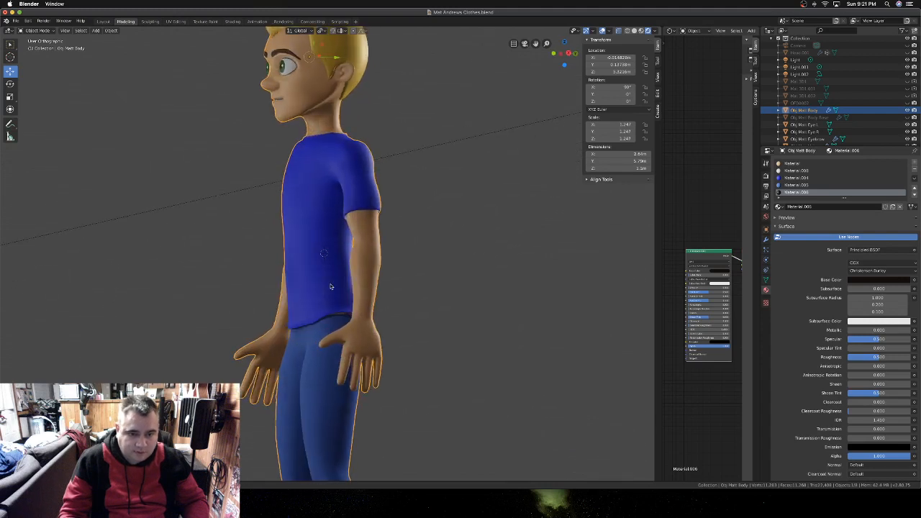
scroll(342, 308, "up", 4)
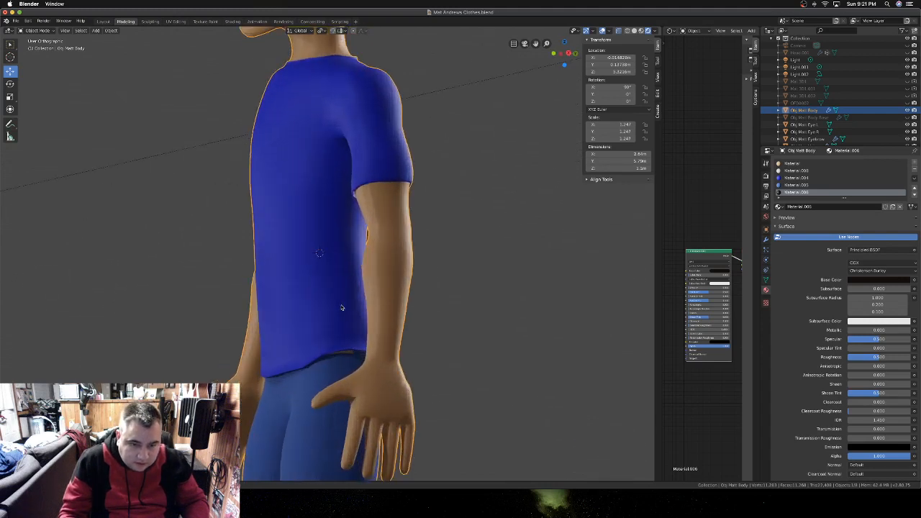
key("Tab")
left_click(346, 347)
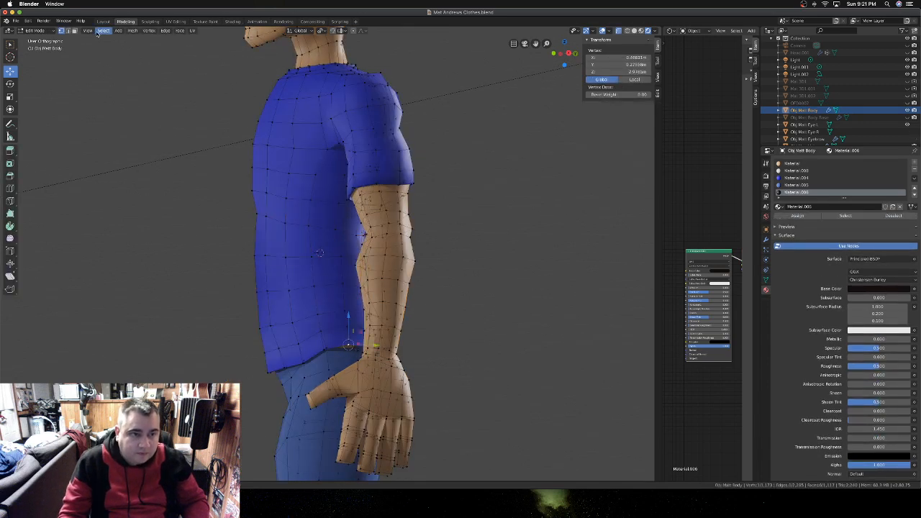
left_click(74, 30)
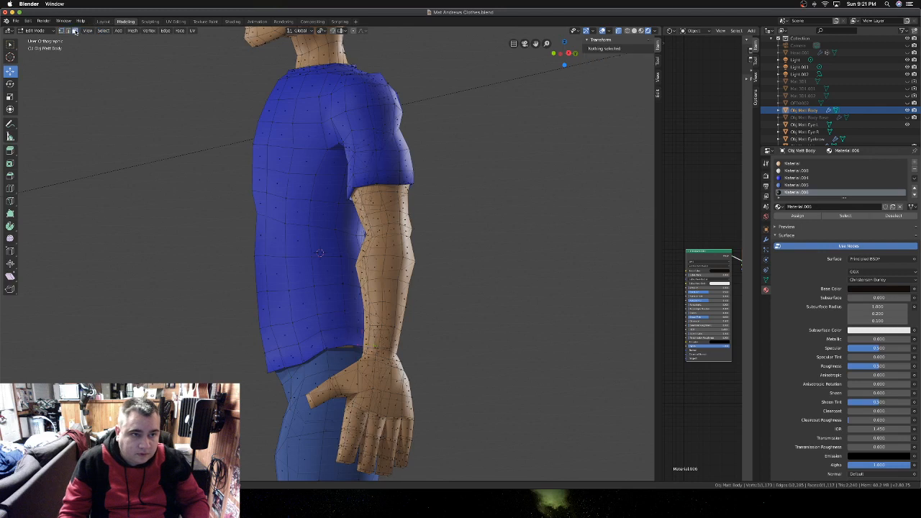
left_click(350, 347)
- Select the narrow face inside the shirt's side hem, just above the trousers
scroll(341, 333, "up", 1)
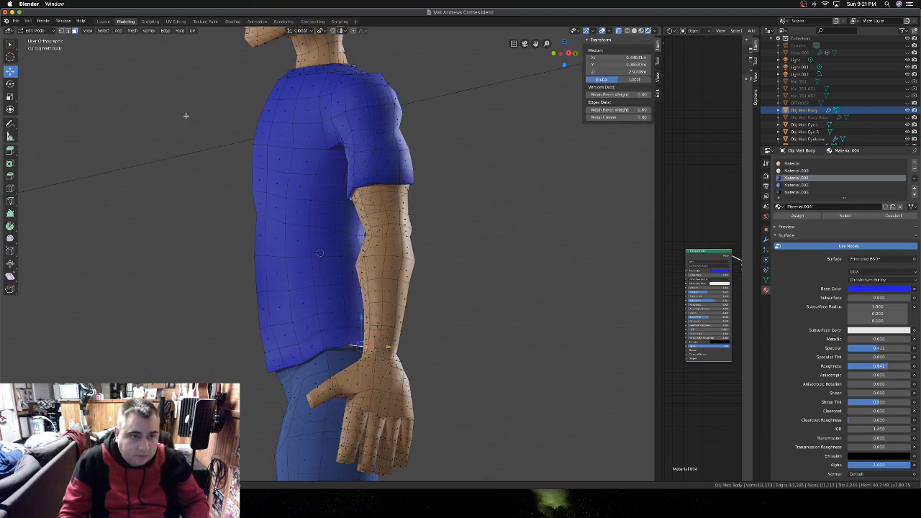
scroll(357, 366, "up", 1)
scroll(357, 365, "up", 1)
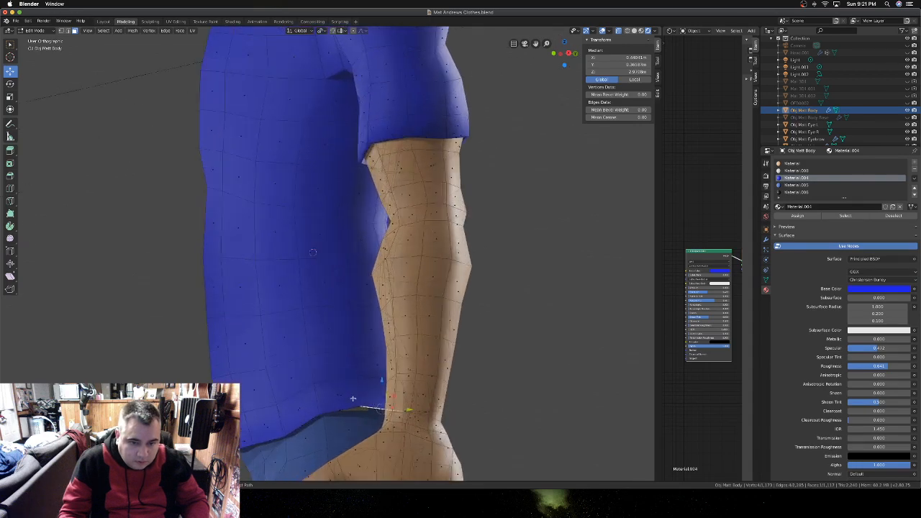
scroll(357, 409, "up", 1)
left_click(359, 409)
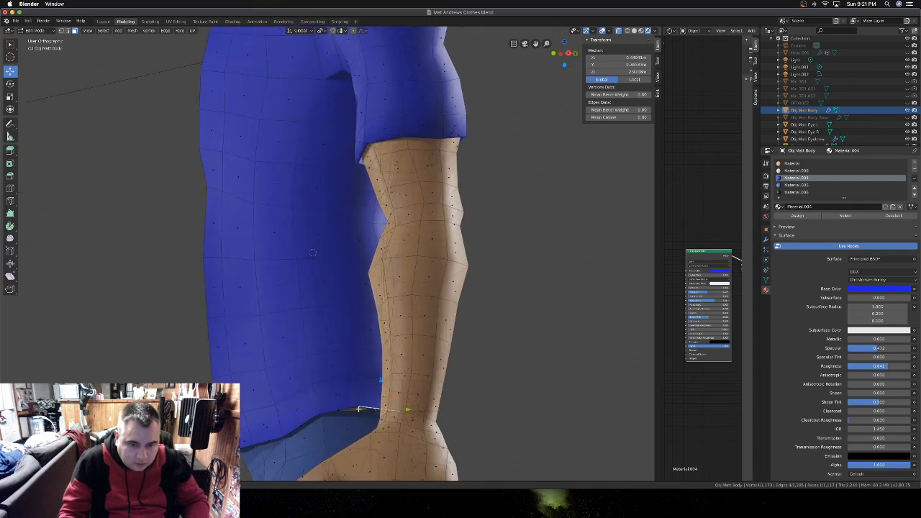
middle_click_drag(358, 409, 359, 408)
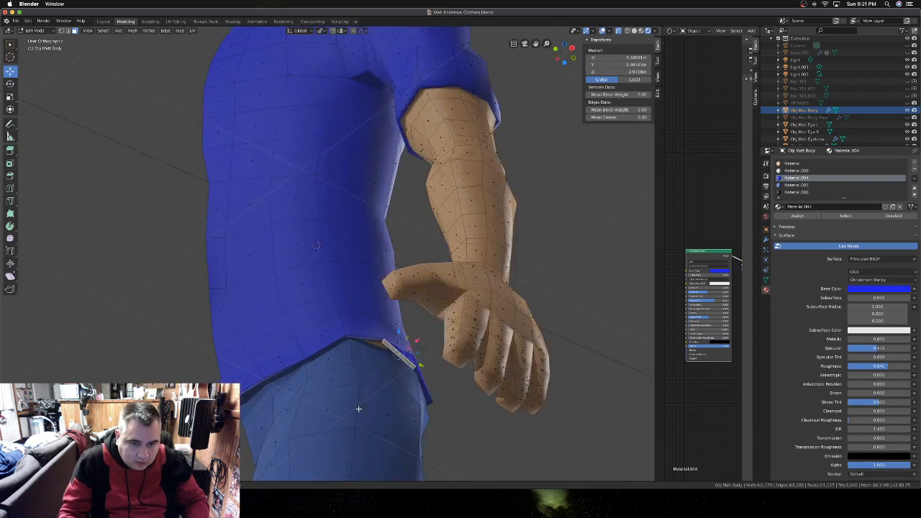
left_click(376, 343)
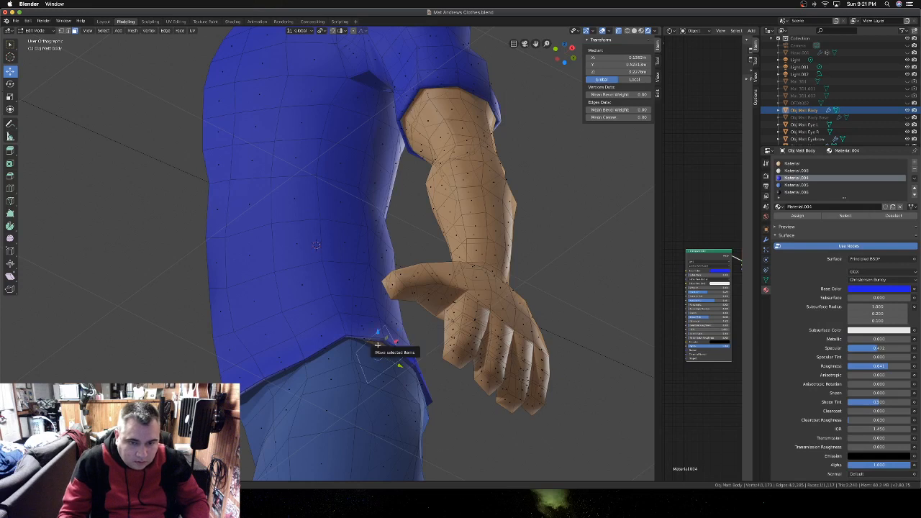
middle_click_drag(380, 351, 394, 345)
scroll(385, 353, "up", 3)
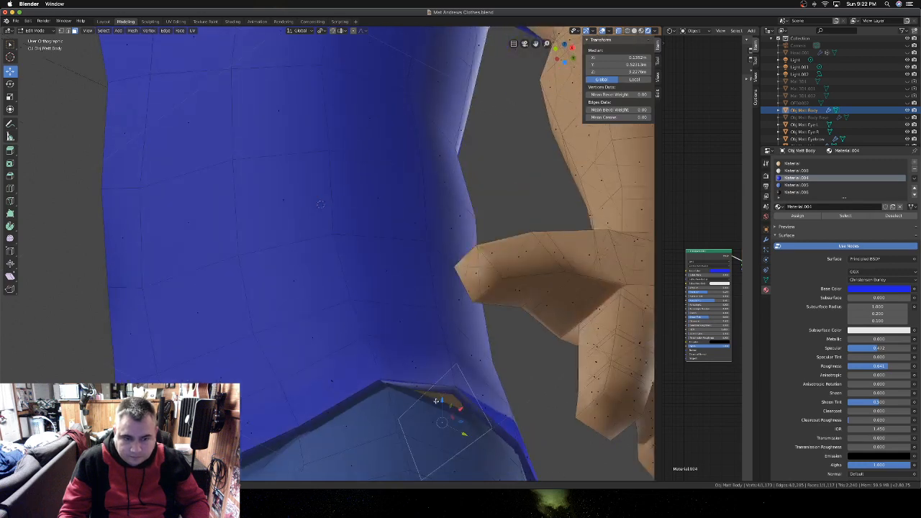
scroll(436, 401, "up", 3)
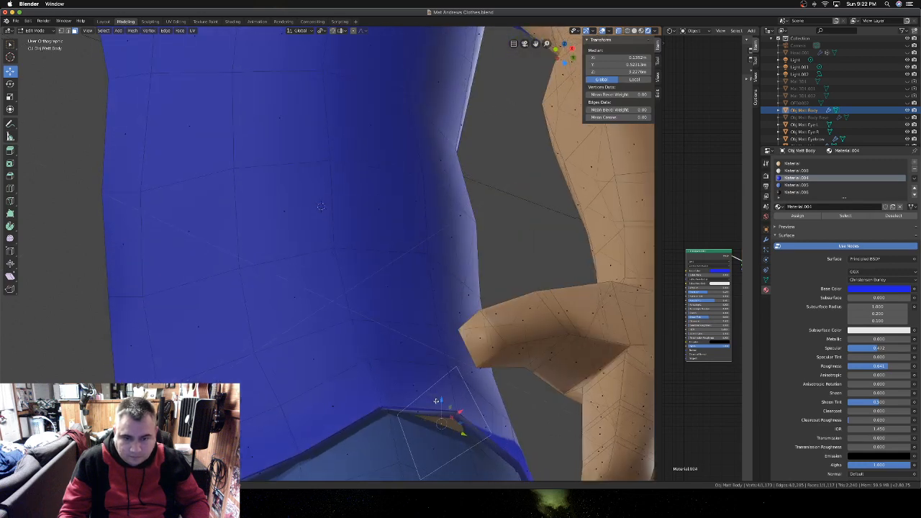
scroll(435, 424, "right", 5)
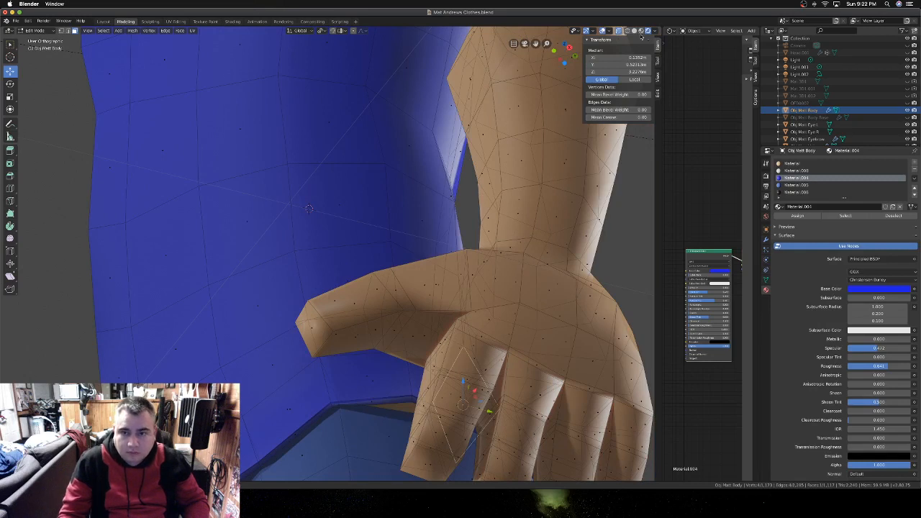
- Turn off X-ray and examine the gap between the shirt's side hem and the trousers from the front, below and behind
left_click(619, 31)
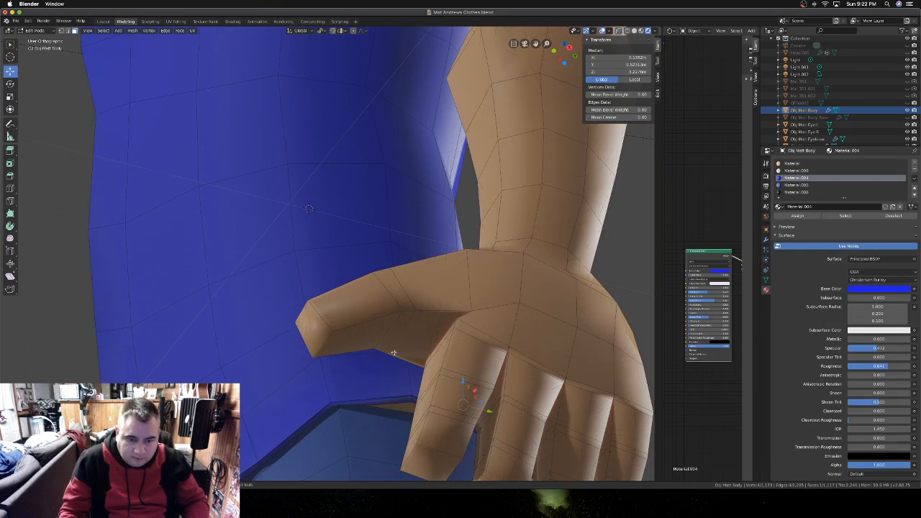
scroll(394, 353, "down", 2, "ctrl")
scroll(394, 353, "down", 2, "ctrl")
scroll(396, 351, "left", 4)
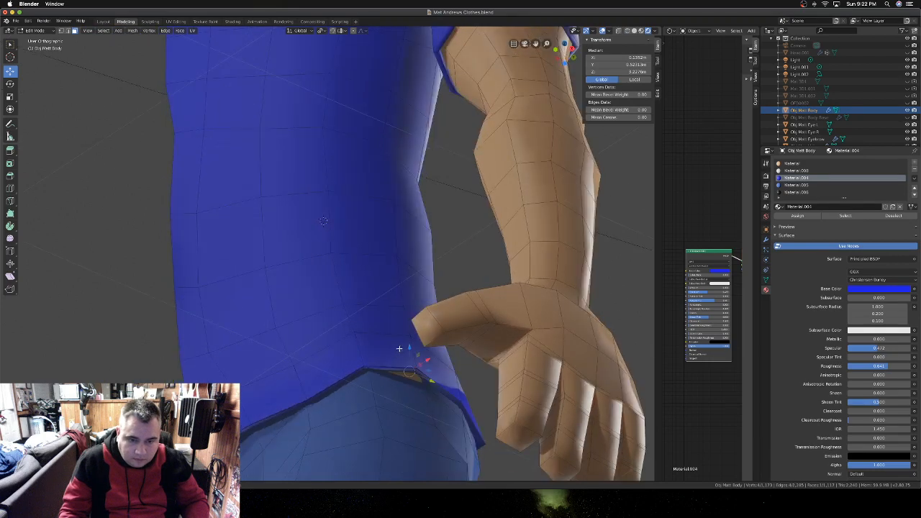
scroll(399, 349, "left", 5)
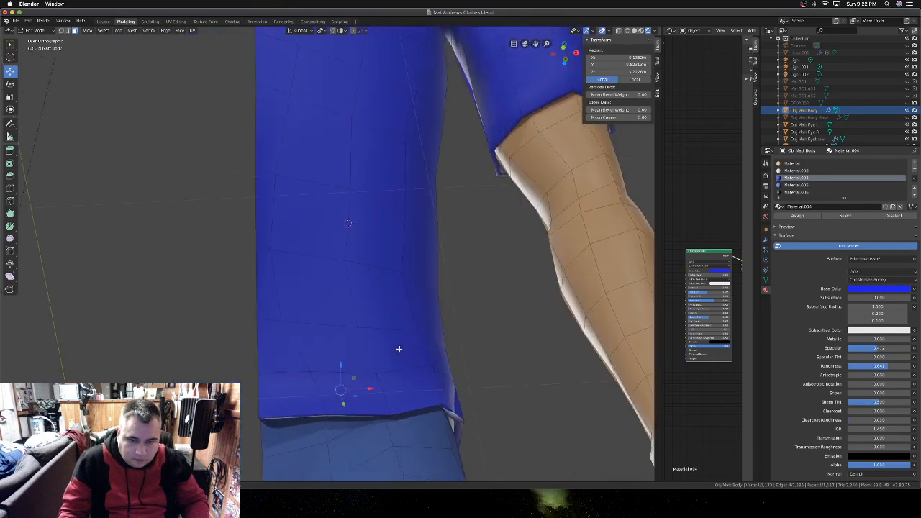
scroll(399, 349, "down", 3)
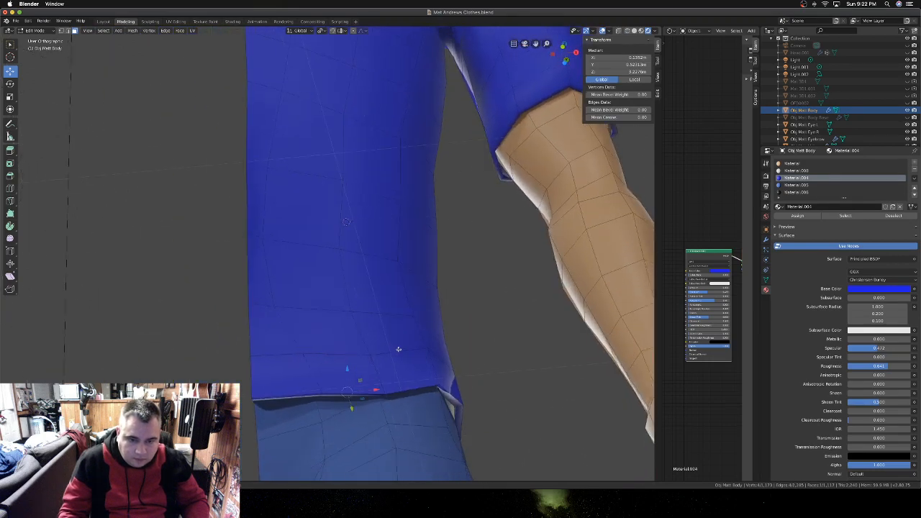
scroll(398, 349, "down", 5)
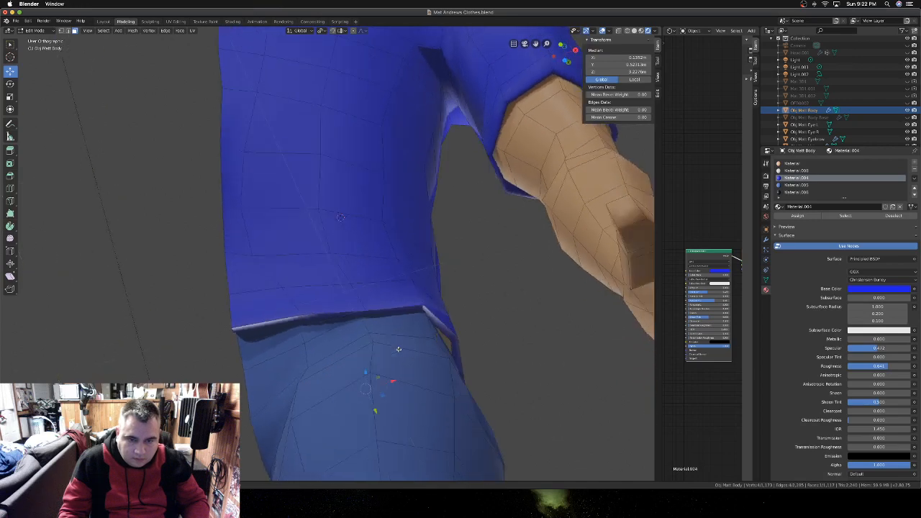
scroll(399, 349, "right", 4)
scroll(399, 349, "down", 5)
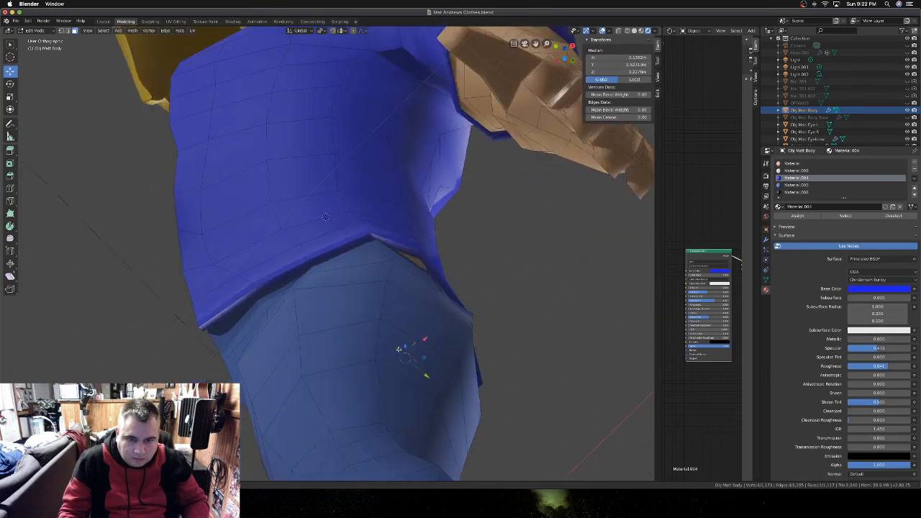
scroll(399, 349, "up", 3)
scroll(399, 349, "right", 6)
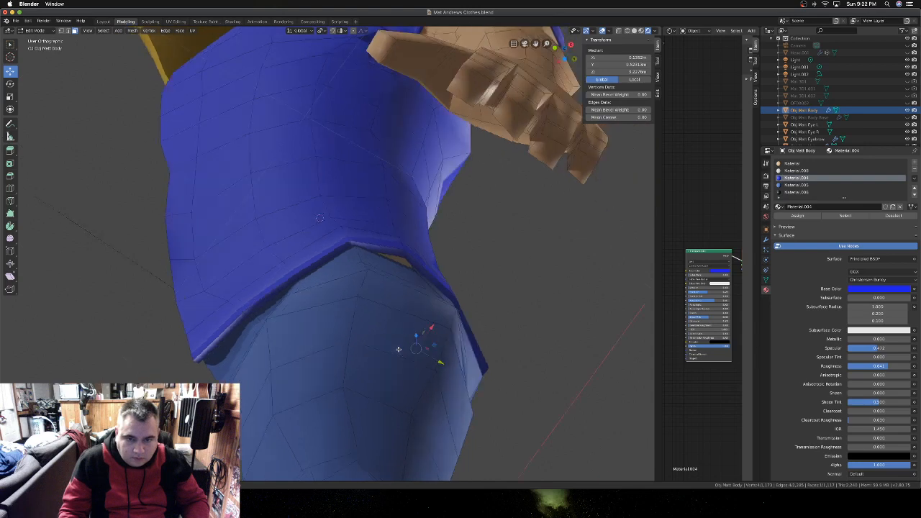
scroll(350, 321, "up", 8)
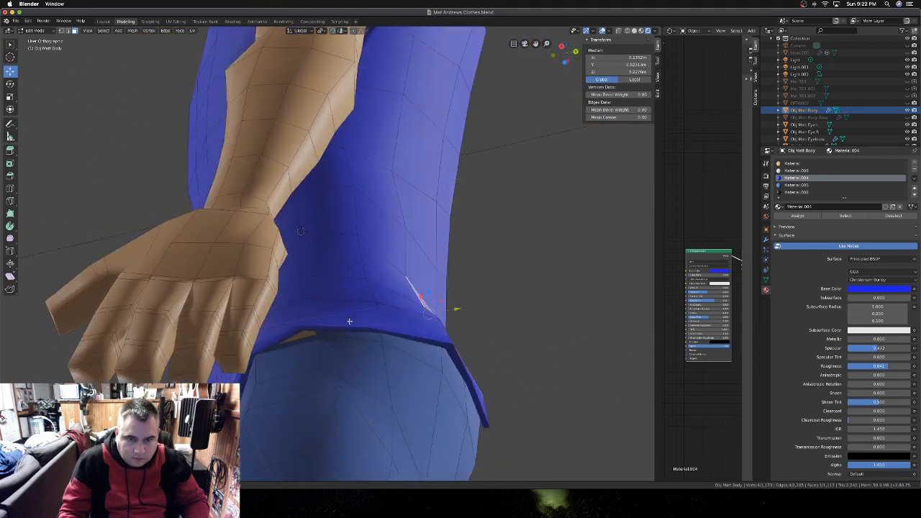
- In edge selection with X-ray on, select the two upright edges above the hem gap and try to fill a face between them
left_click(69, 31)
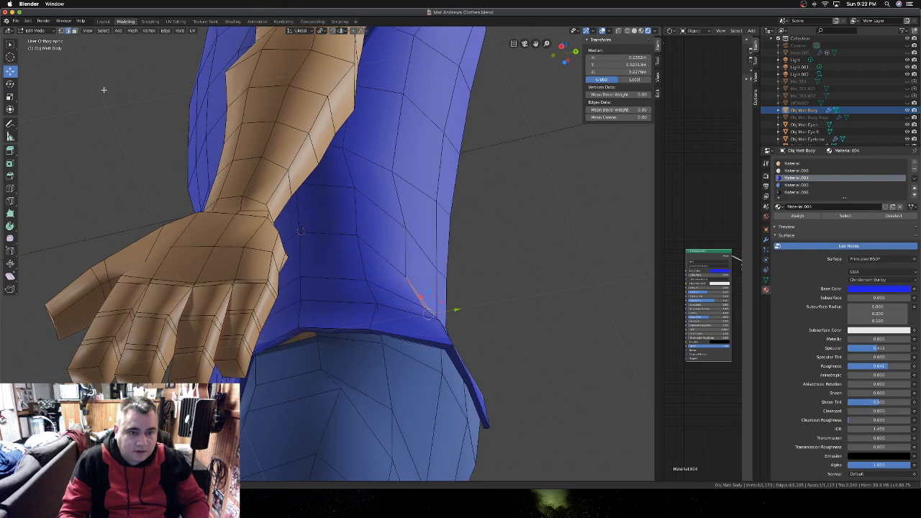
left_click(616, 31)
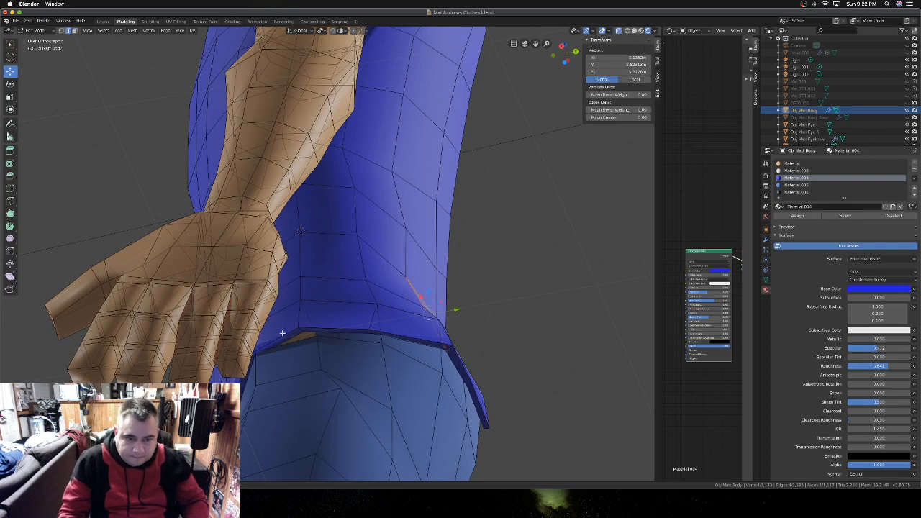
left_click(309, 319)
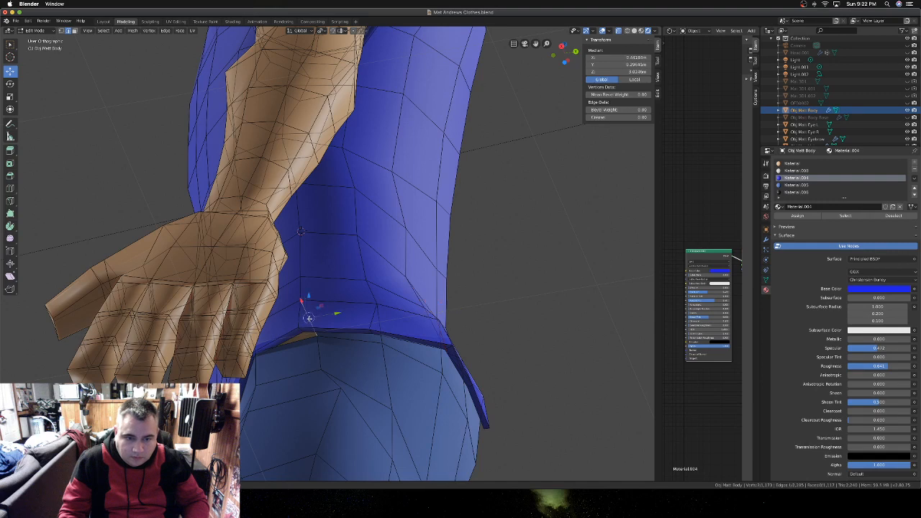
middle_click_drag(309, 319, 309, 327)
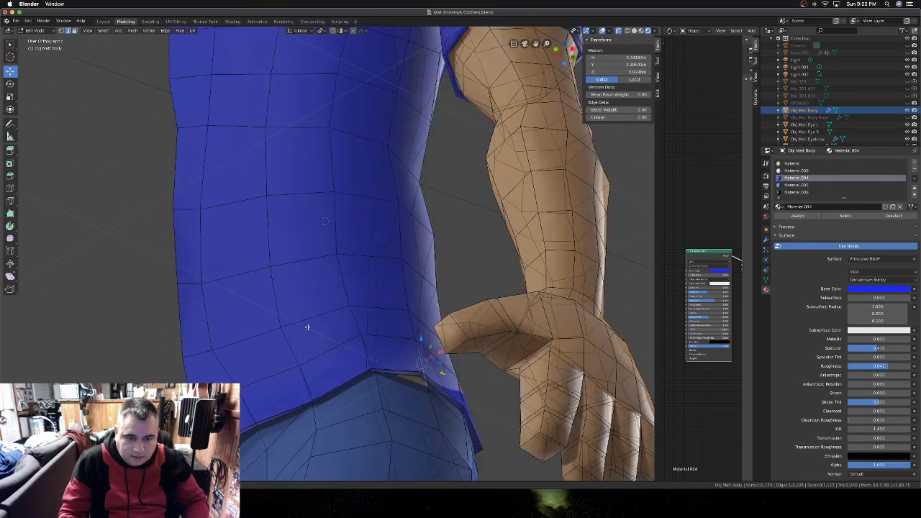
left_click(366, 360, "shift")
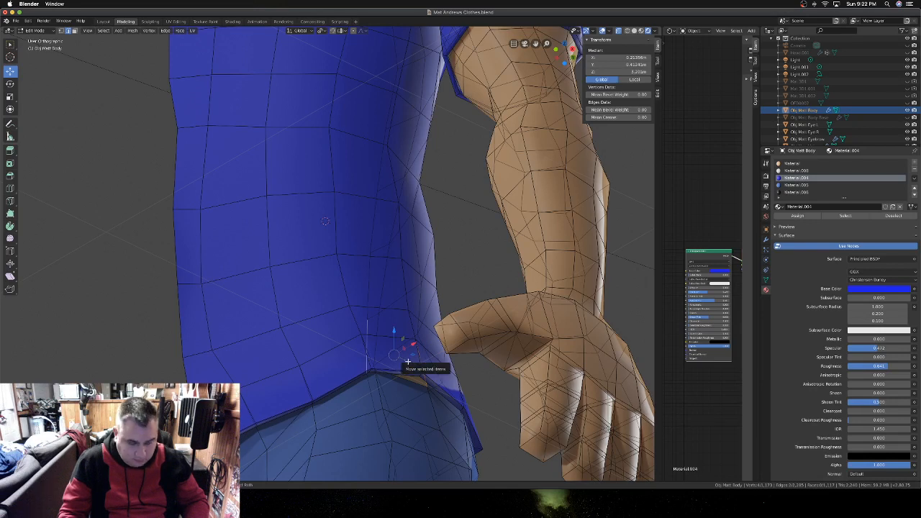
left_click(408, 363)
left_click(369, 364, "shift")
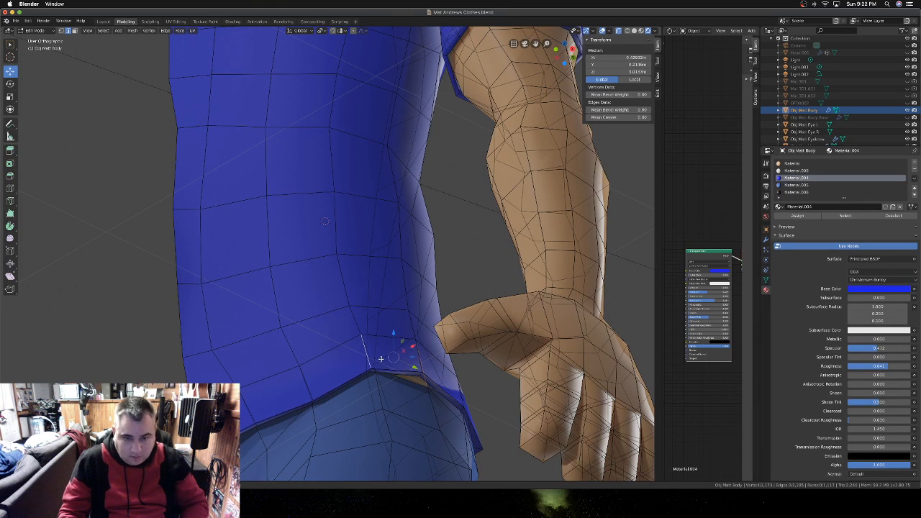
key("f")
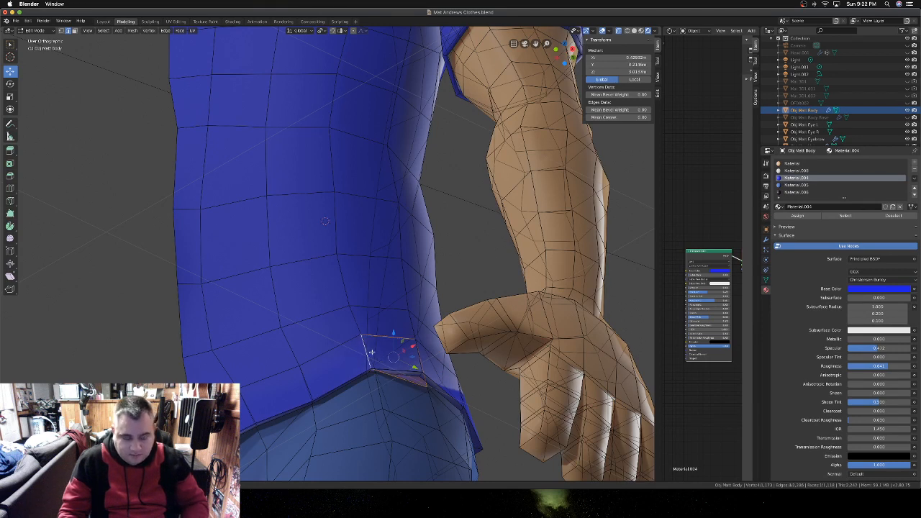
- Inspect the filled hem area in Object Mode, return to Edit Mode, and undo the face fill
key("Tab")
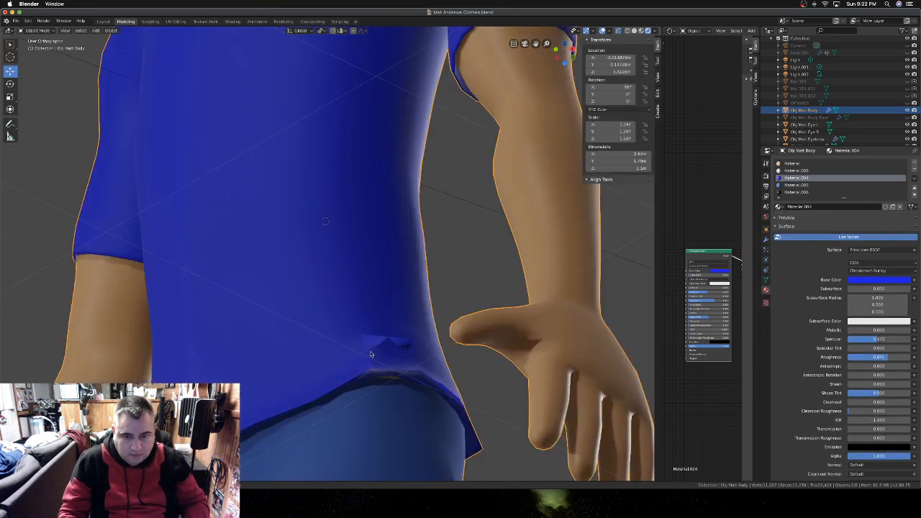
key("Tab")
middle_click_drag(372, 354, 370, 351)
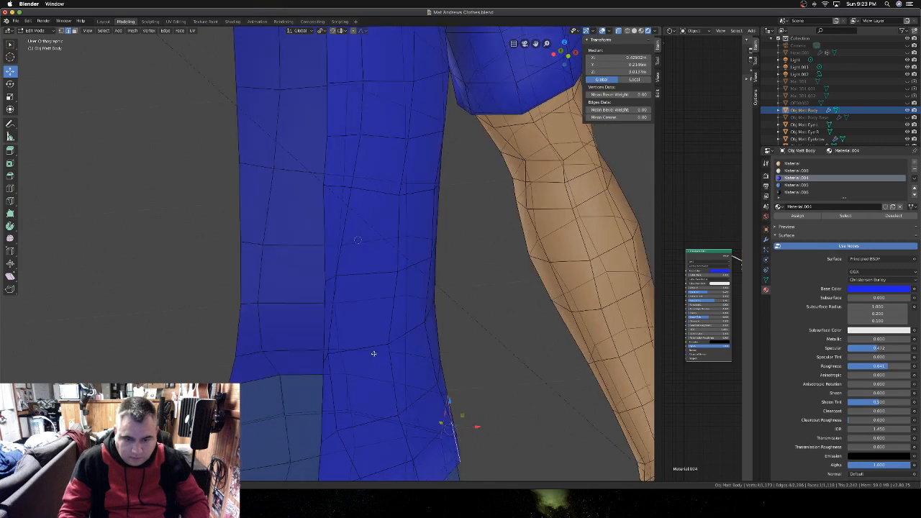
key("Tab")
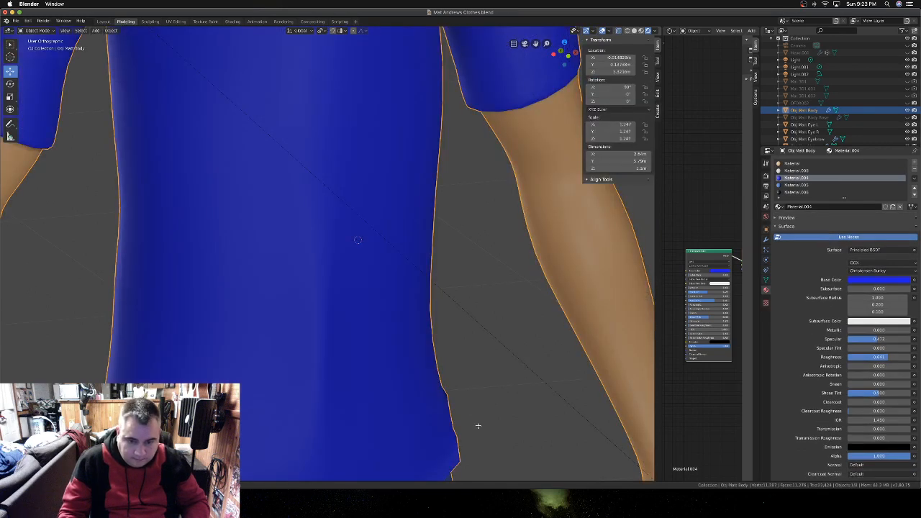
key("Tab")
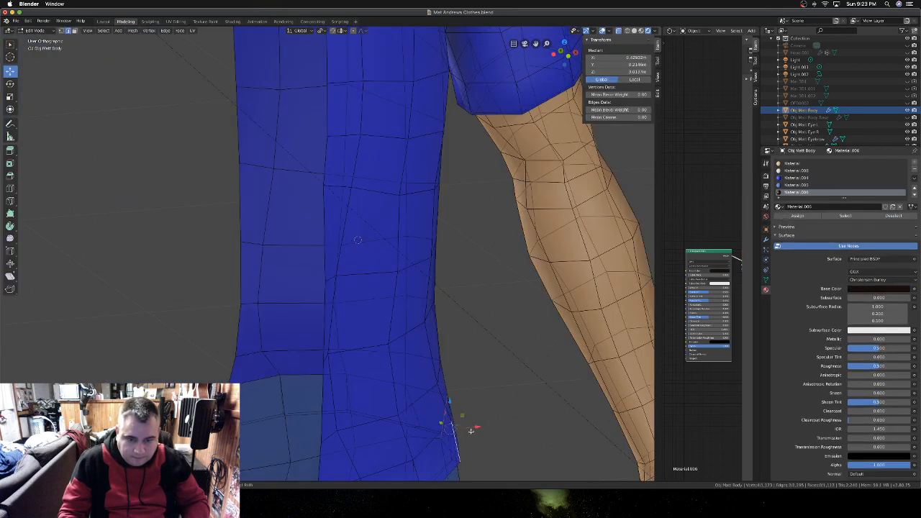
key("ctrl+z")
- Select the upright edges beside the shirt's side hem gap, and in face selection pick the hem face next to it
mouse_move(470, 431)
middle_mouse_down()
mouse_move(456, 434)
mouse_move(457, 449)
mouse_move(459, 431)
middle_mouse_up()
left_click(455, 439, "shift")
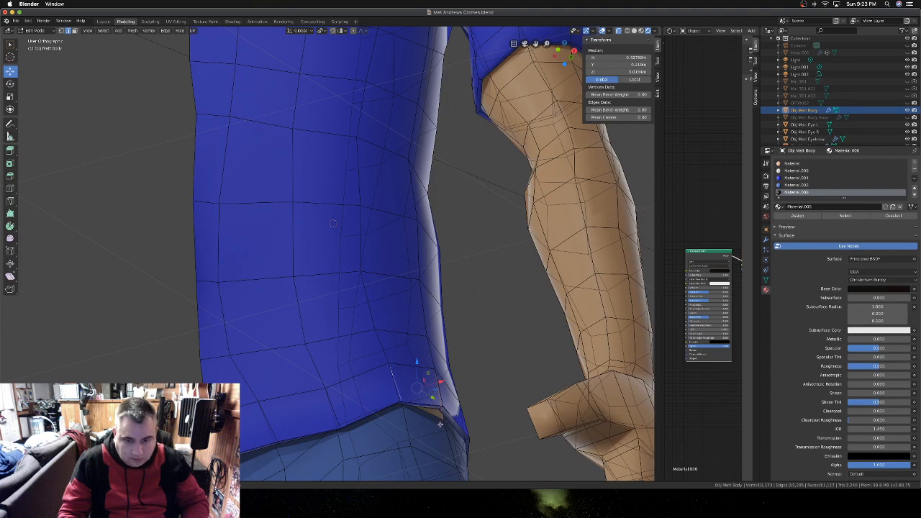
middle_click_drag(439, 425, 447, 429)
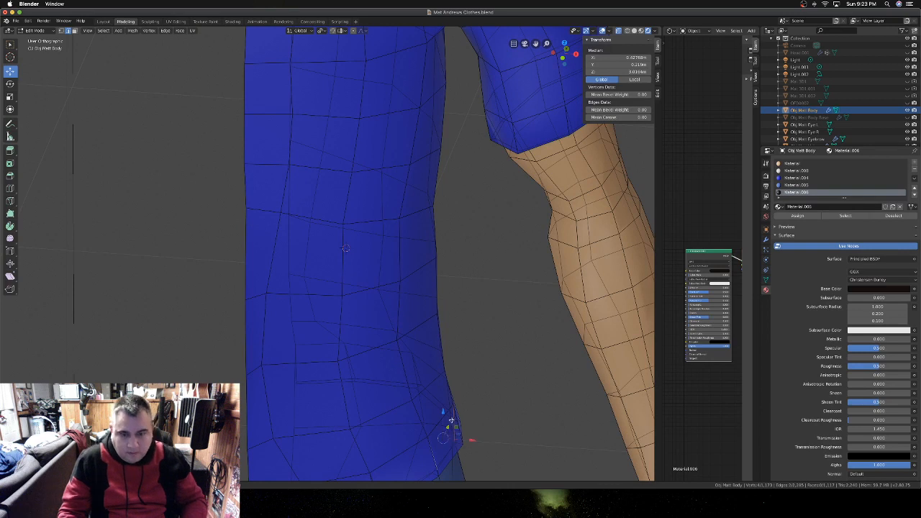
left_click(75, 31)
left_click(450, 445)
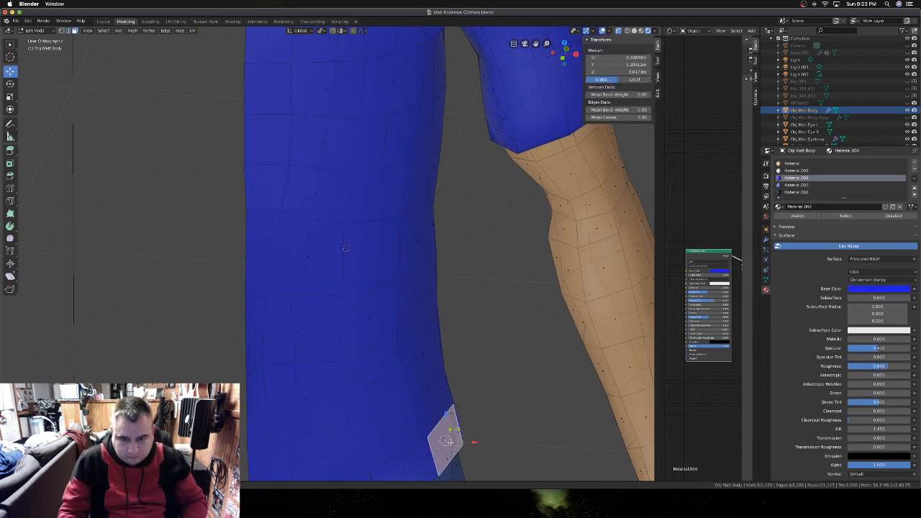
- Select the skin-coloured face at the shirt's side hem and assign Material.004 to it
middle_click_drag(447, 440, 414, 352)
scroll(415, 353, "left", 5)
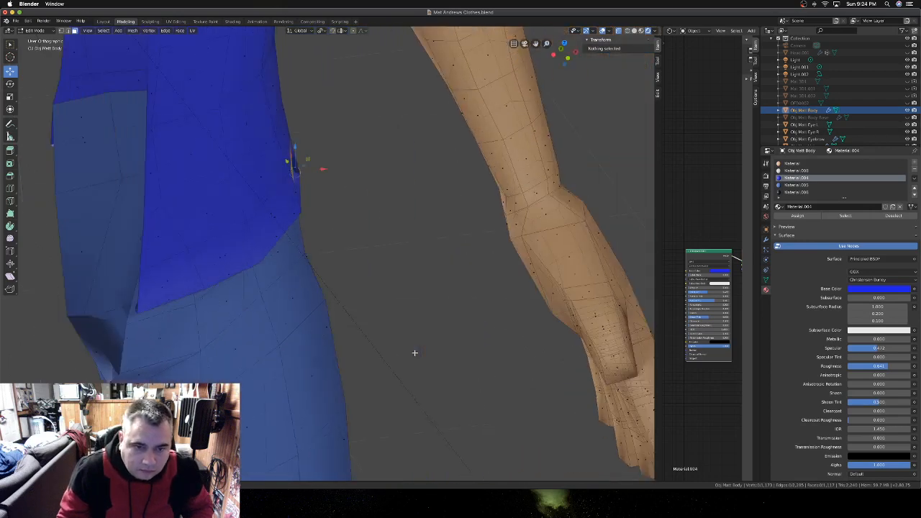
scroll(415, 353, "left", 3)
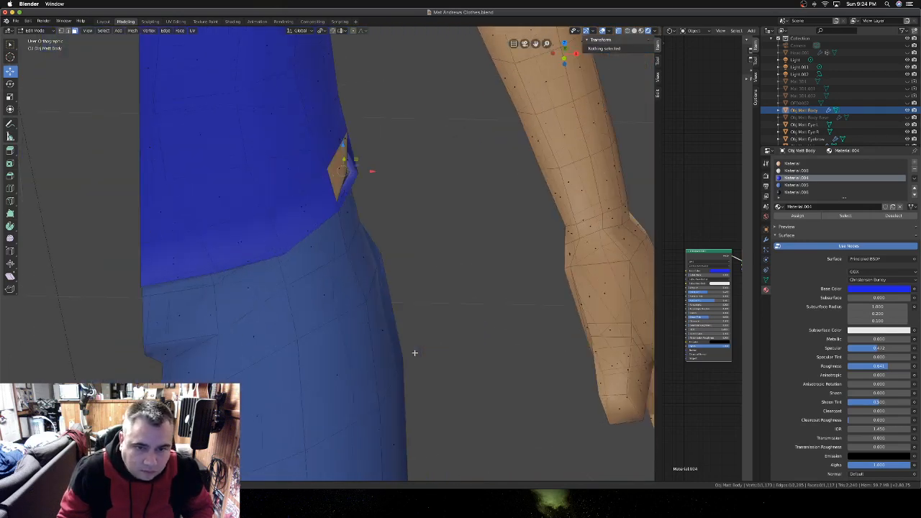
scroll(414, 353, "left", 3)
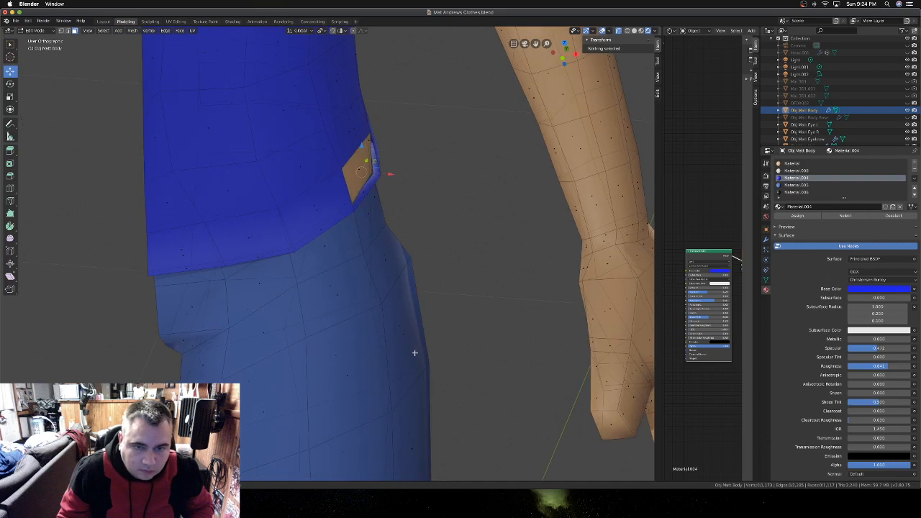
left_click(353, 157)
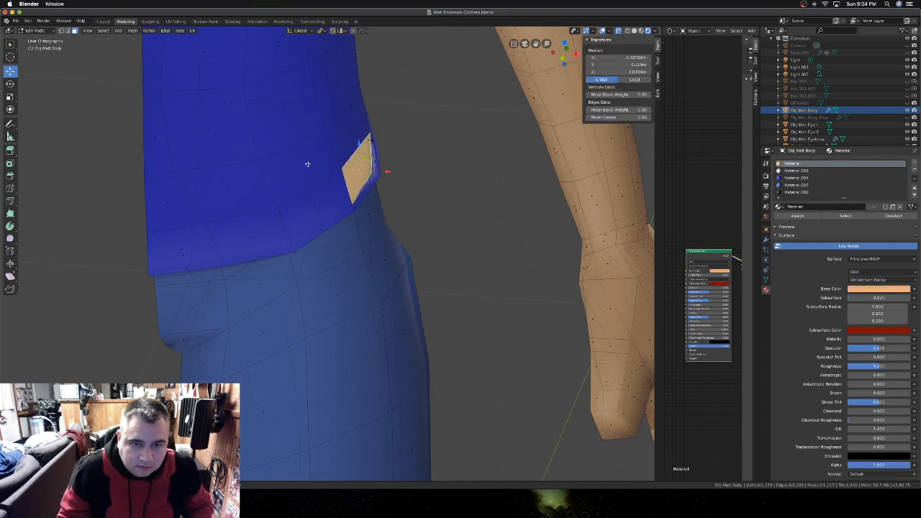
scroll(307, 164, "left", 3)
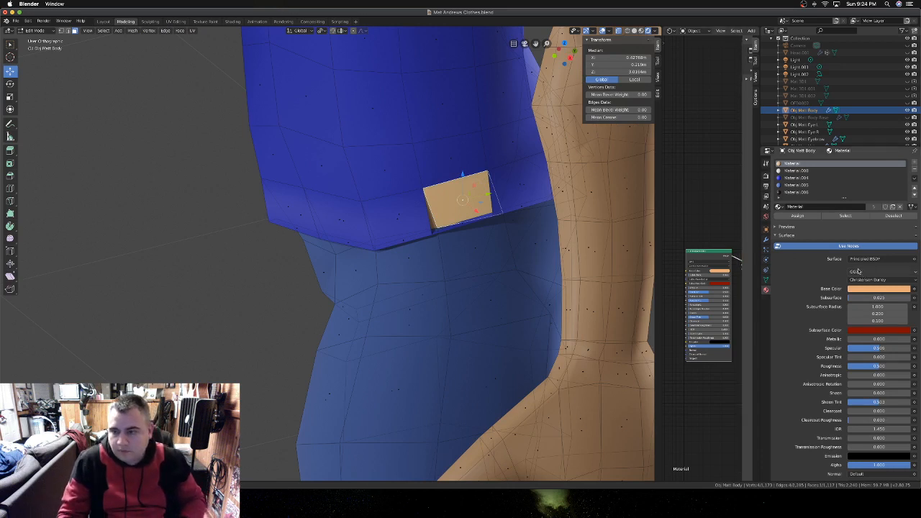
left_click(796, 178)
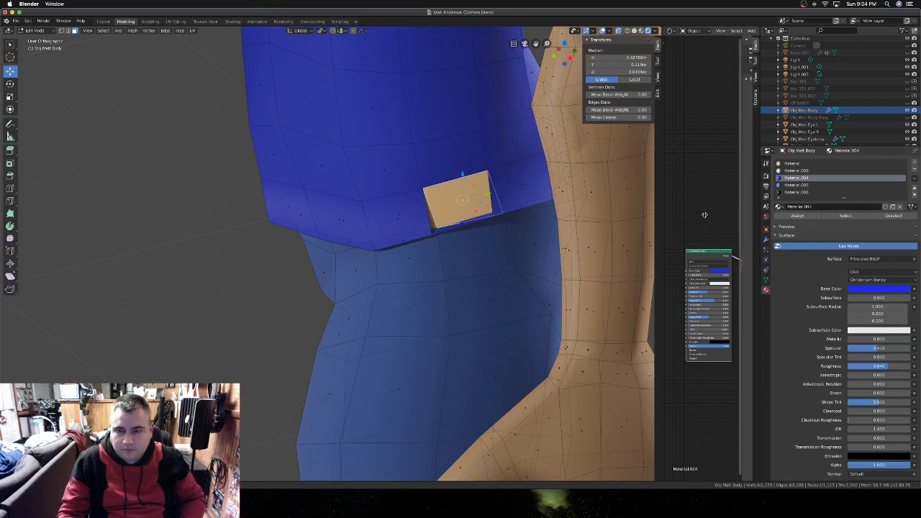
key("alt+a")
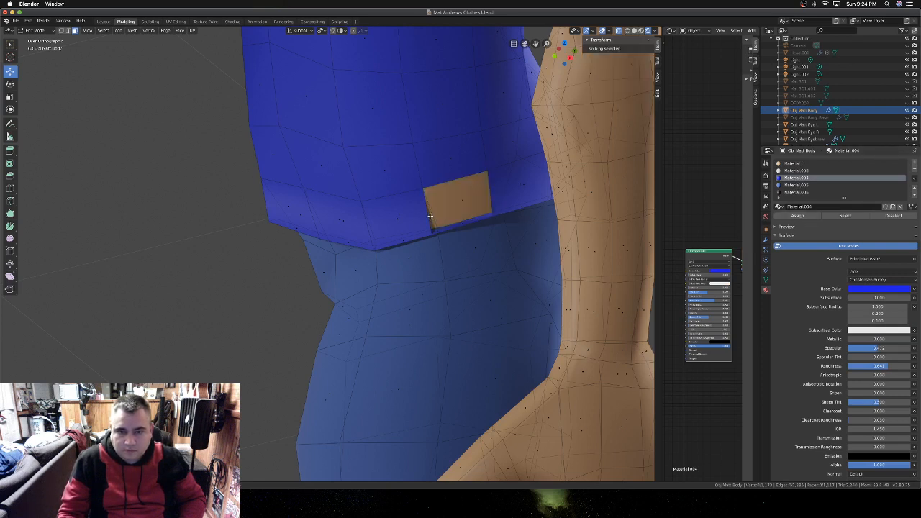
left_click(455, 205)
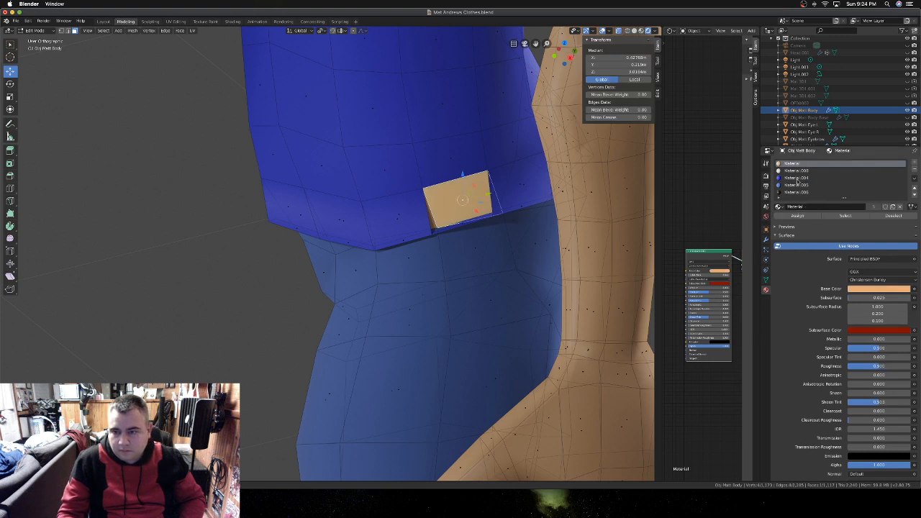
left_click(797, 177)
left_click(799, 216)
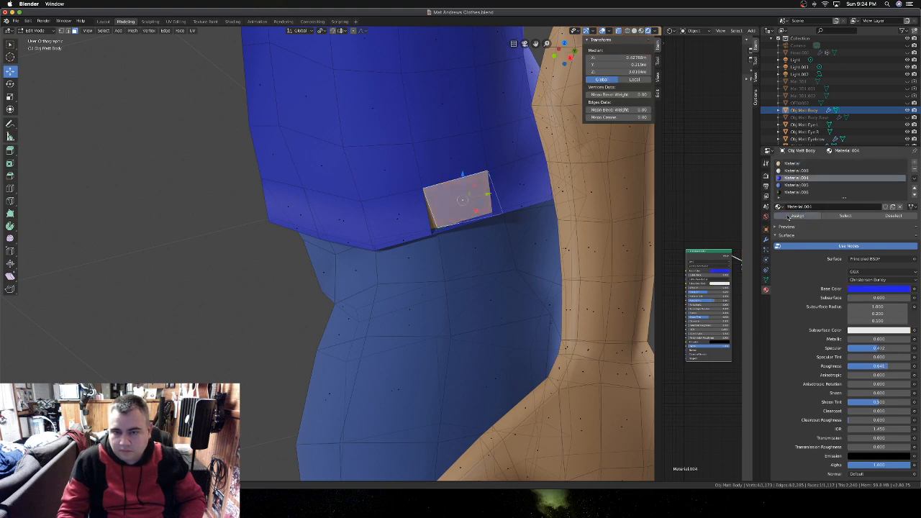
- Select the adjoining hem face that shows as a skin-coloured sliver and assign Material.004 to it
middle_click_drag(407, 216, 440, 233)
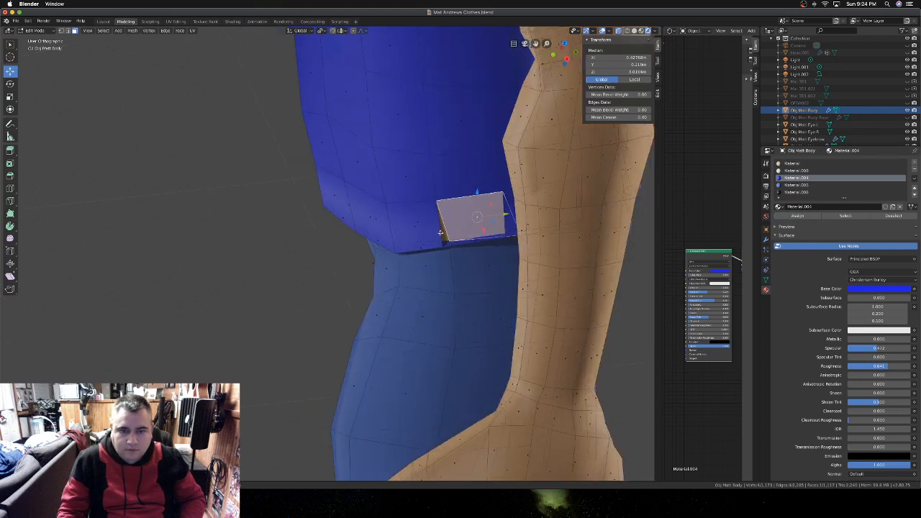
key("alt+a")
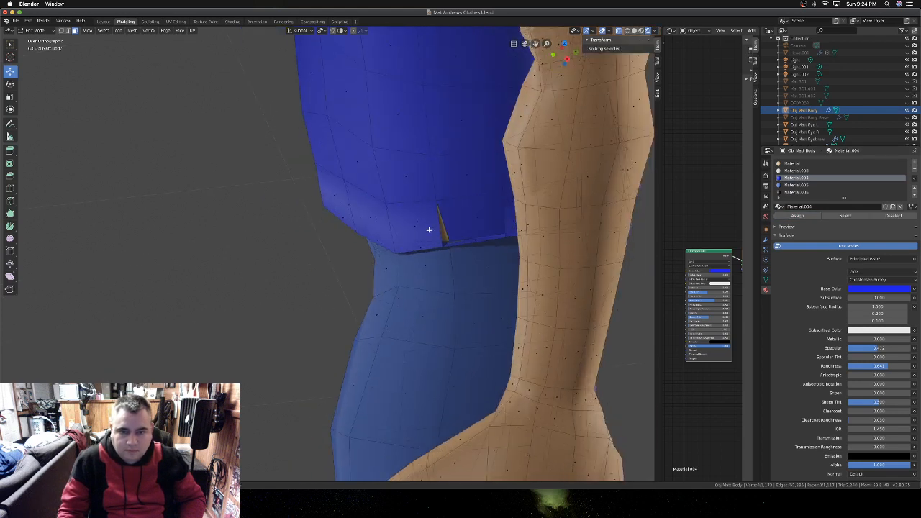
left_click(415, 227)
left_click(418, 222)
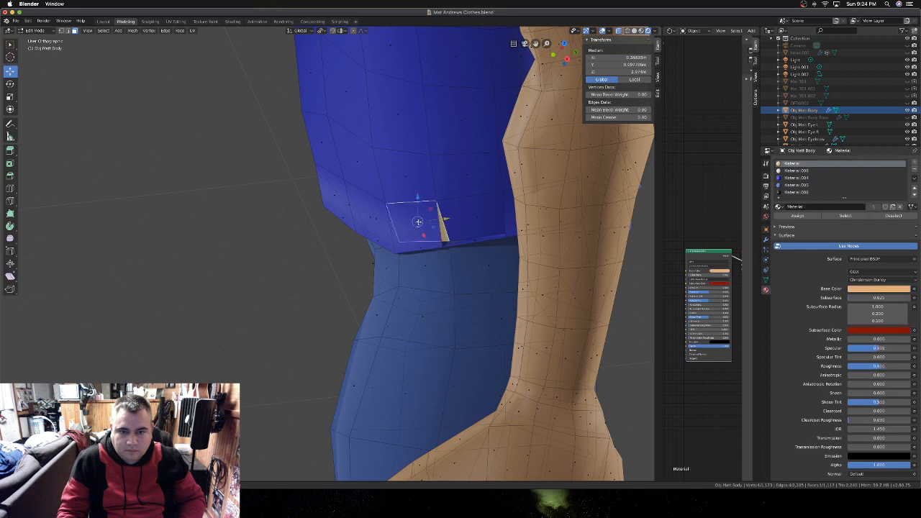
left_click(803, 178)
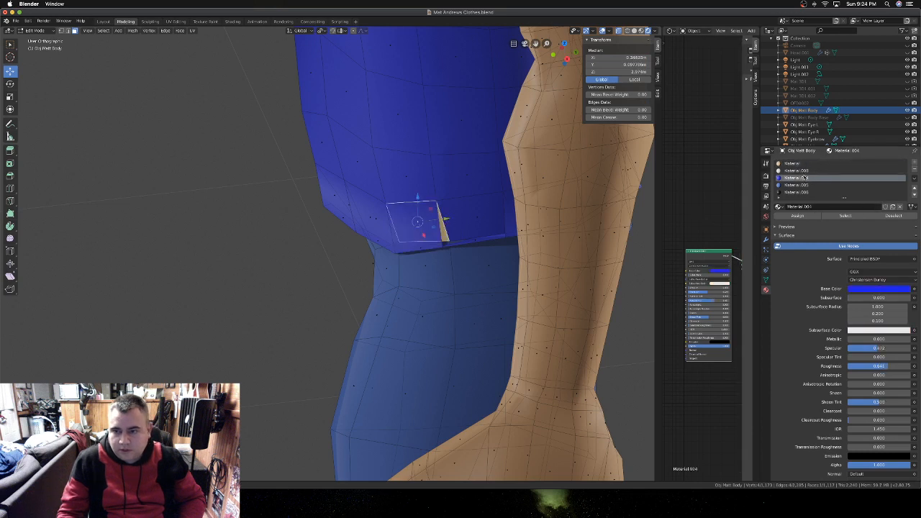
left_click(801, 165)
left_click(800, 179)
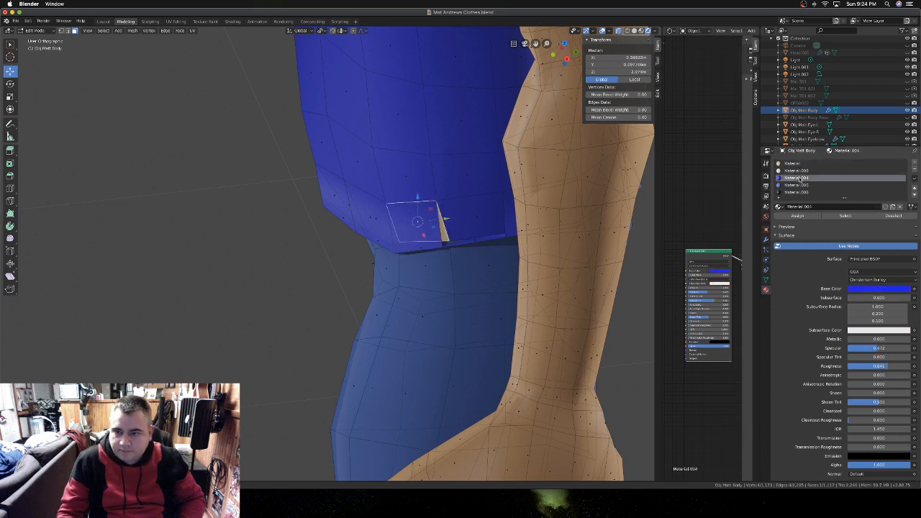
left_click(794, 216)
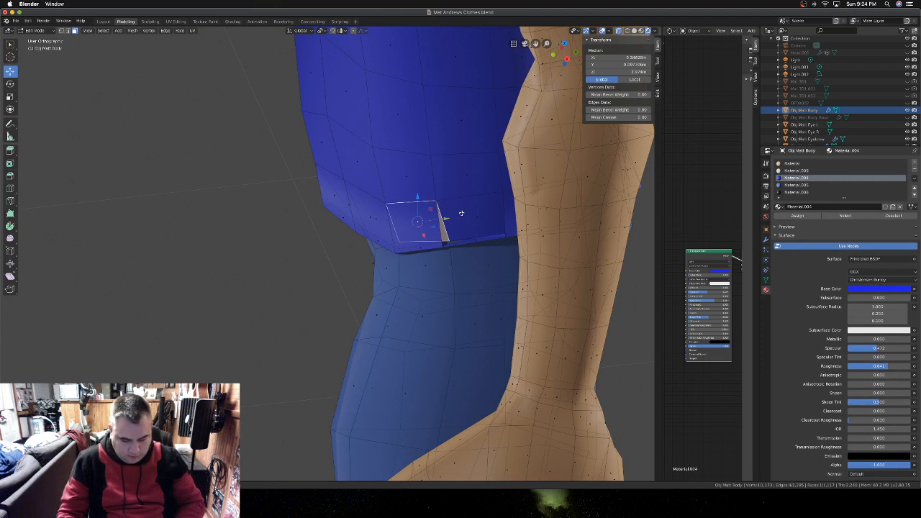
- Isolate the selected hem face, reveal all hidden geometry and clear the selection
key("shift+h")
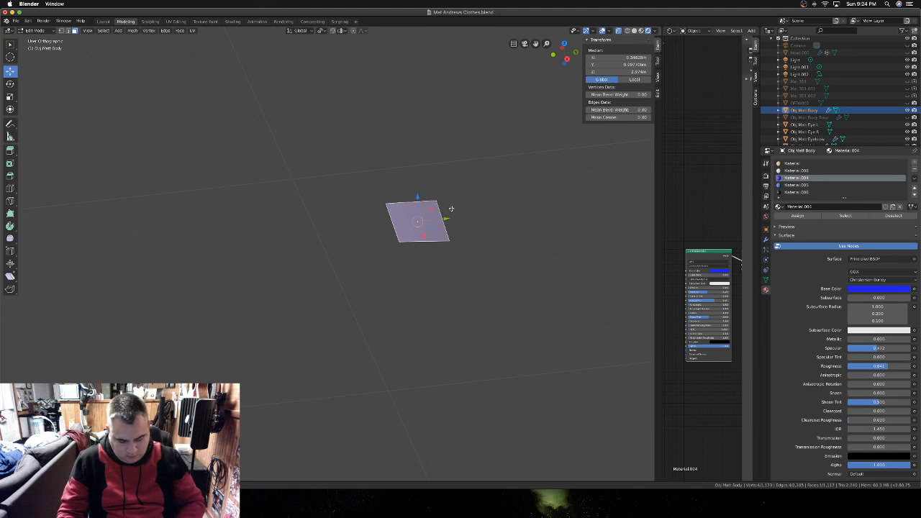
key("alt+h")
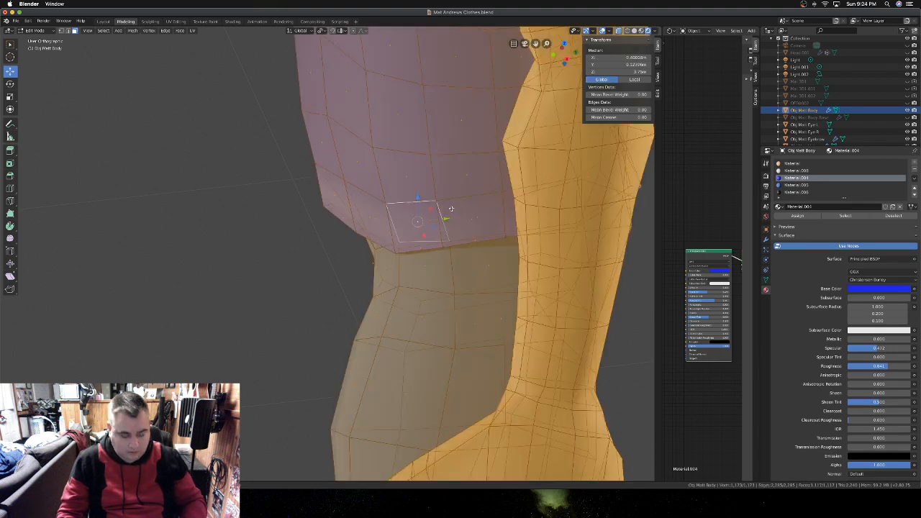
key("alt+a")
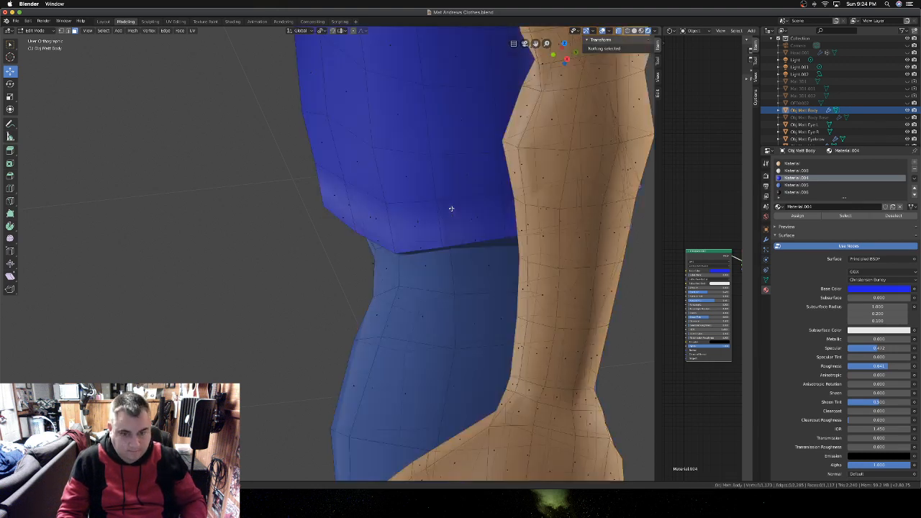
- Inspect the repaired shirt in Object Mode around the whole character, from the front, side and back
key("Tab")
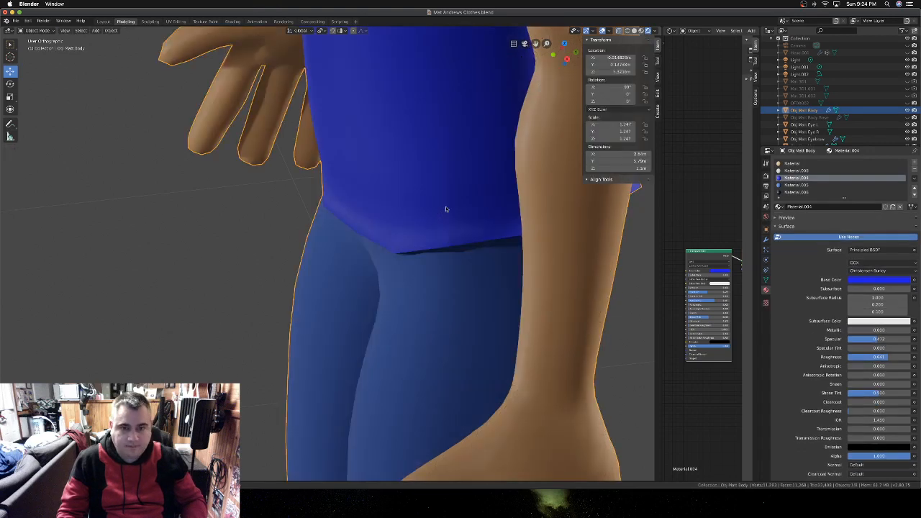
scroll(446, 208, "down", 5)
scroll(446, 210, "left", 10)
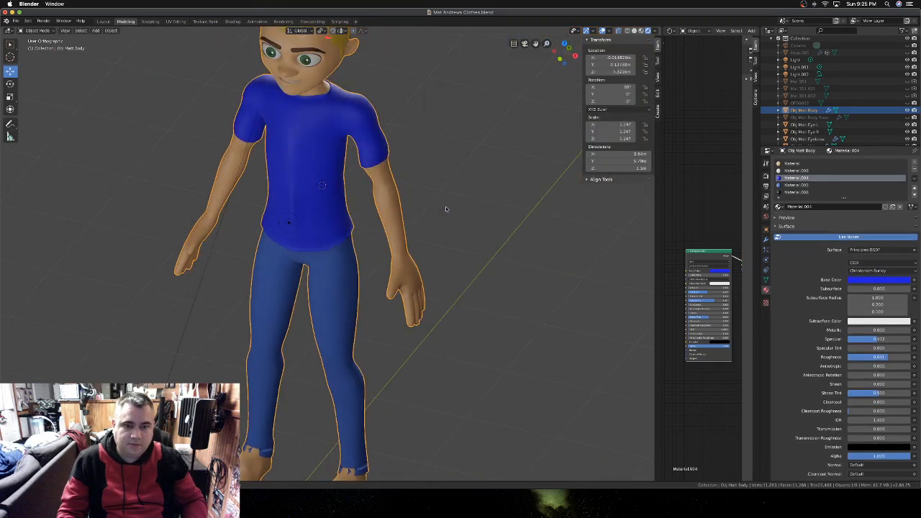
scroll(447, 209, "down", 5)
scroll(445, 208, "left", 10)
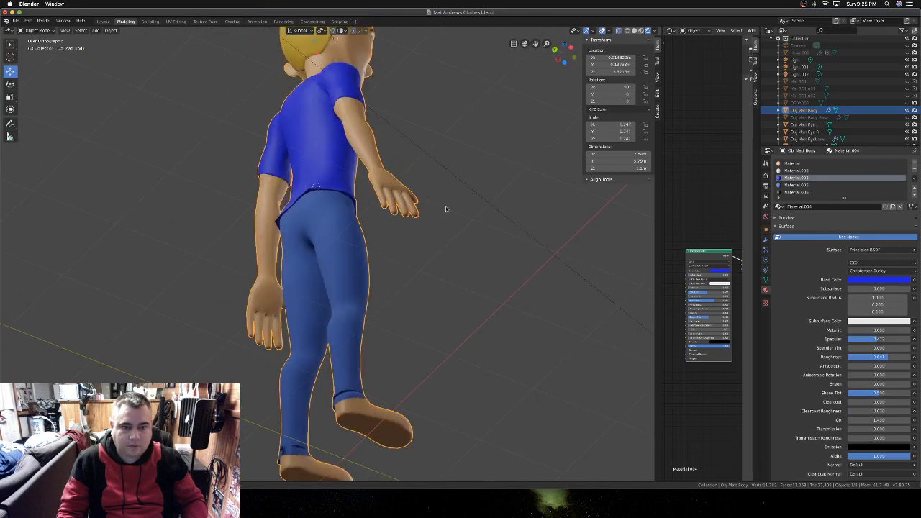
scroll(446, 209, "right", 4)
scroll(446, 208, "left", 8)
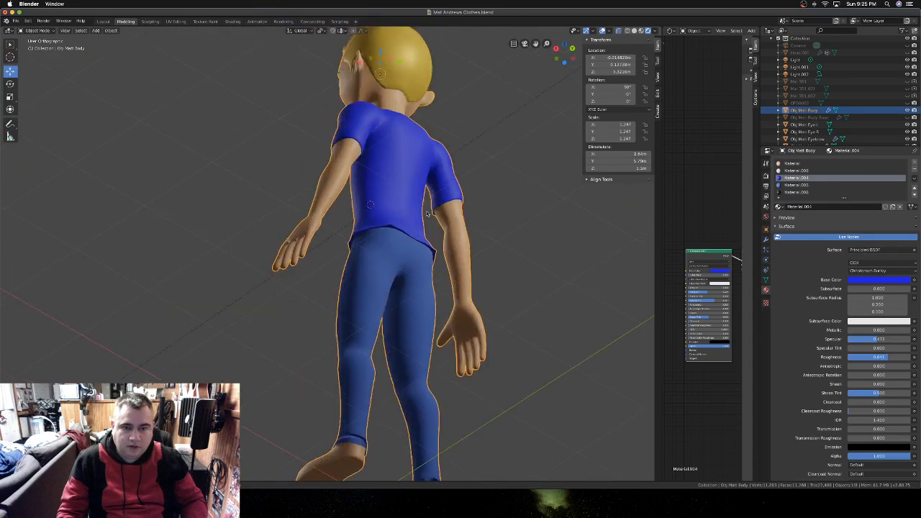
scroll(446, 209, "right", 2)
- Examine the shirt's side and back hem against the trousers in Edit Mode, comparing it with the smoothed Object Mode view
key("Tab")
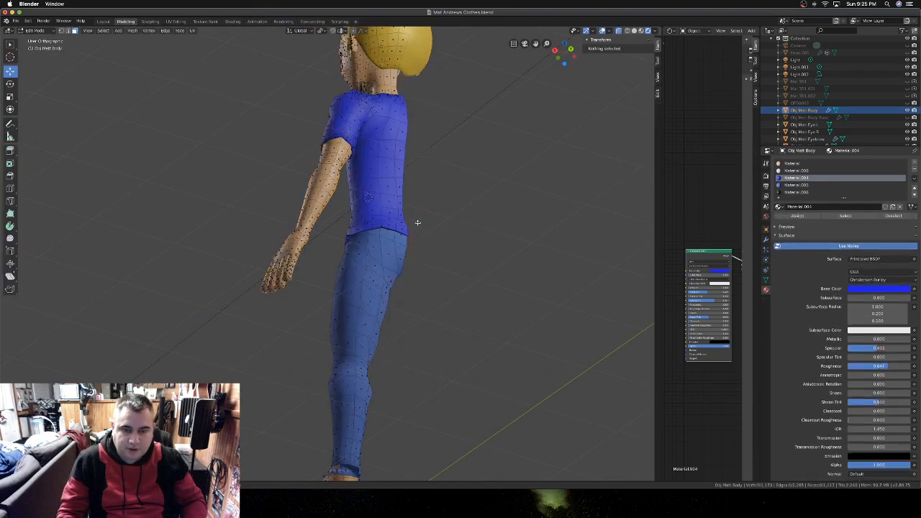
scroll(409, 226, "left", 2)
scroll(411, 231, "up", 6, "ctrl")
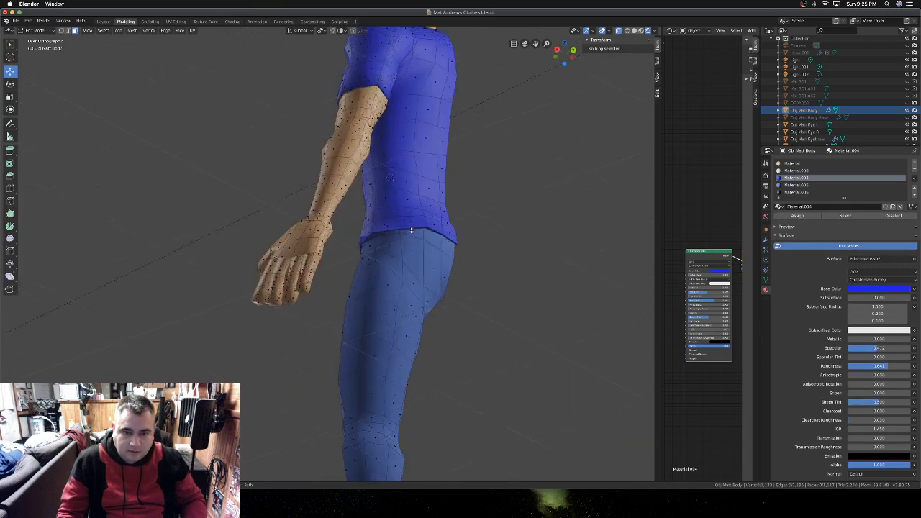
scroll(507, 233, "left", 5)
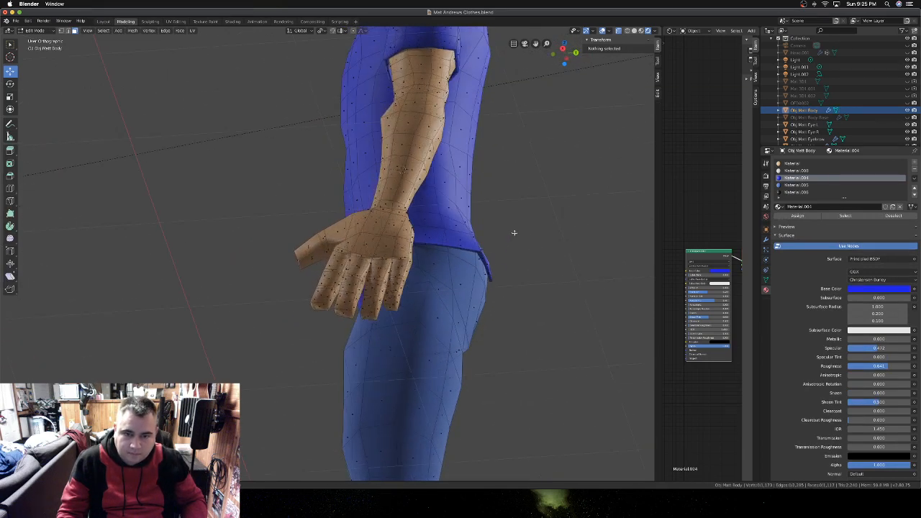
scroll(513, 232, "left", 8)
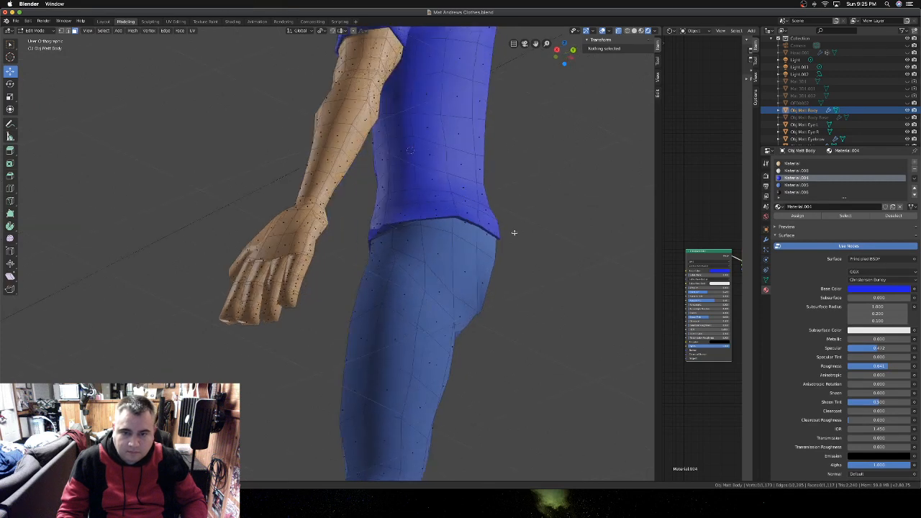
key("Tab")
scroll(514, 234, "right", 6)
key("Tab")
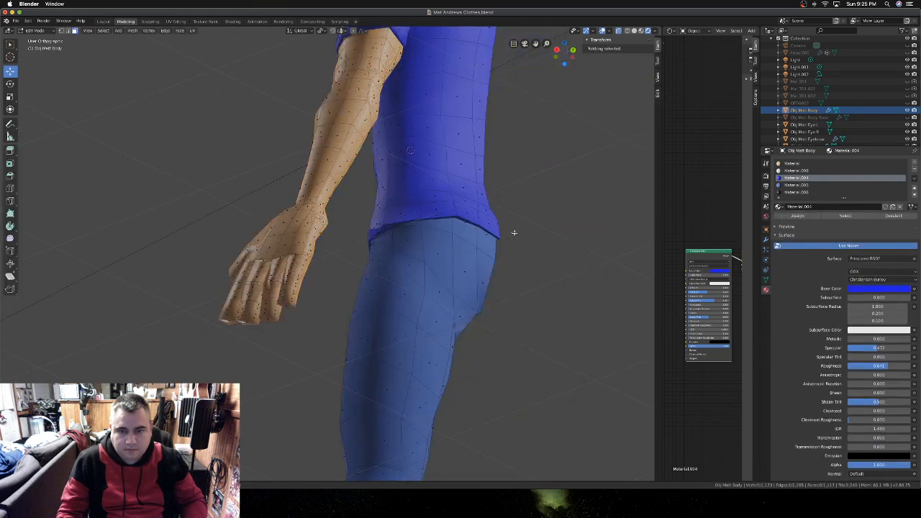
- In edge selection, move the edge at the middle of the shirt's back hem outward along Y and inspect it in Object Mode
left_click(68, 31)
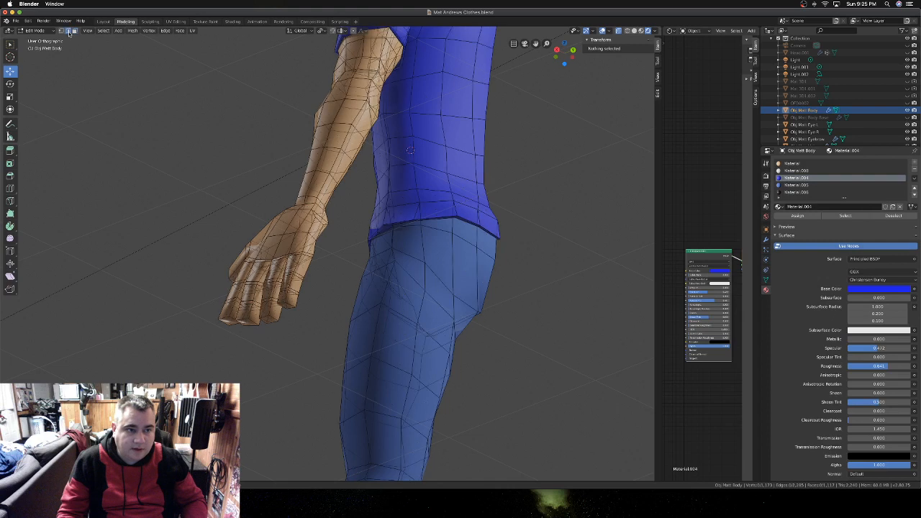
left_click(499, 239)
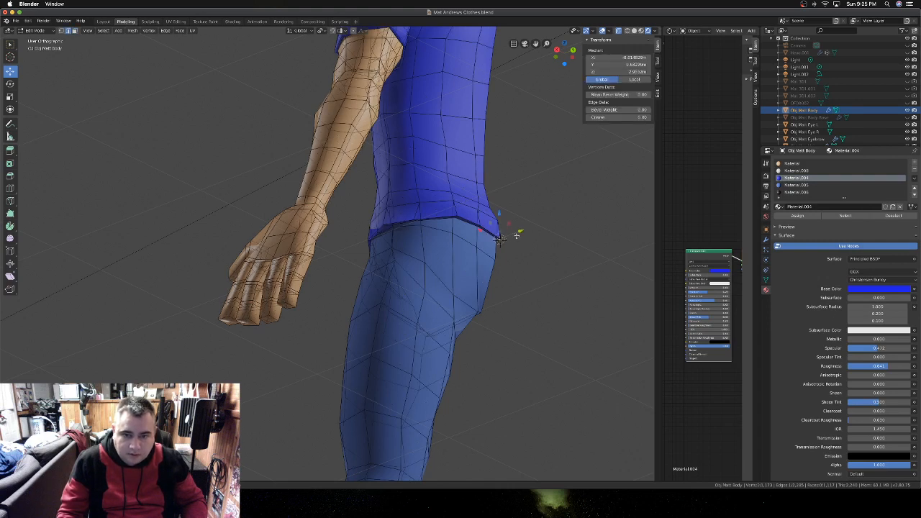
left_click_drag(512, 235, 519, 235)
key("Tab")
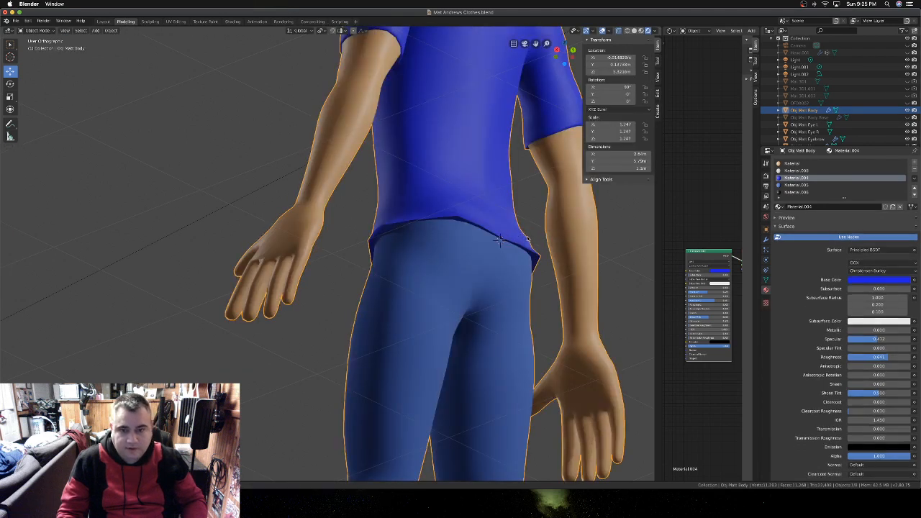
scroll(527, 239, "left", 5)
scroll(527, 239, "up", 4)
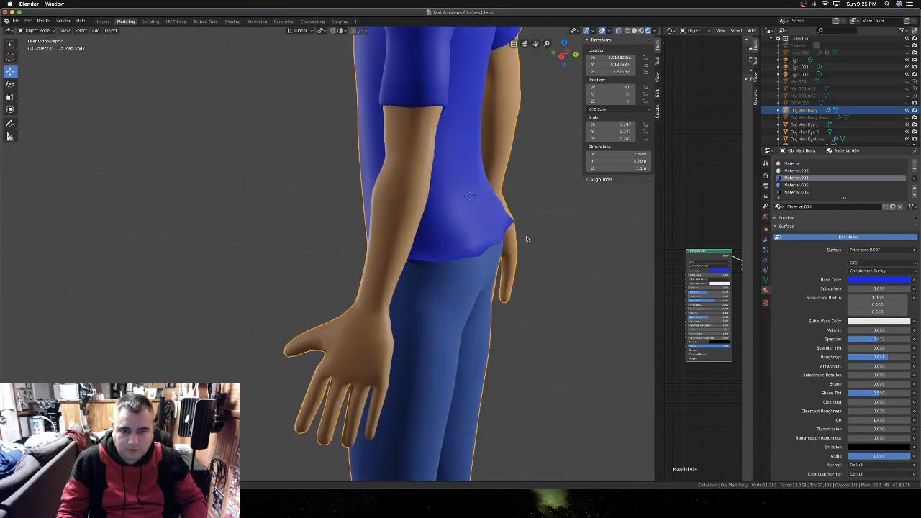
scroll(527, 238, "left", 10)
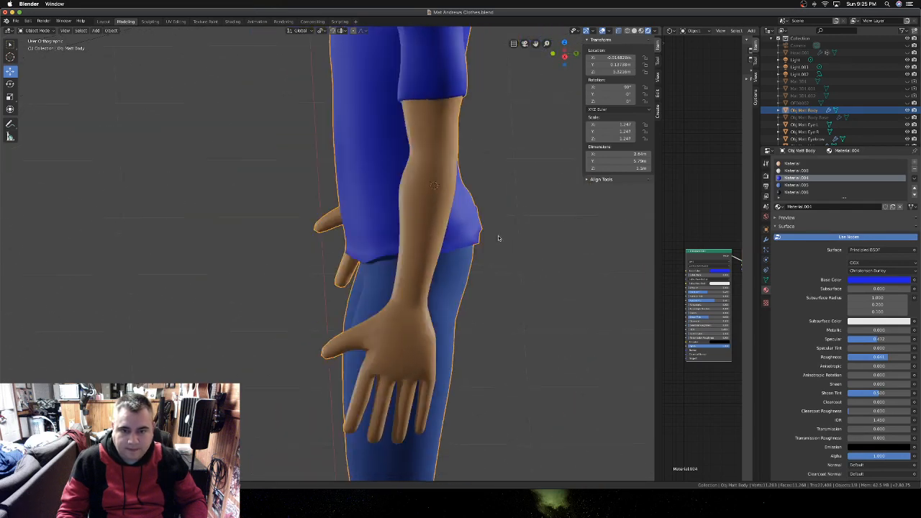
- Move the edge on the side of the shirt's back hem slightly inward along Y and return to Object Mode
scroll(498, 239, "left", 3)
key("Tab")
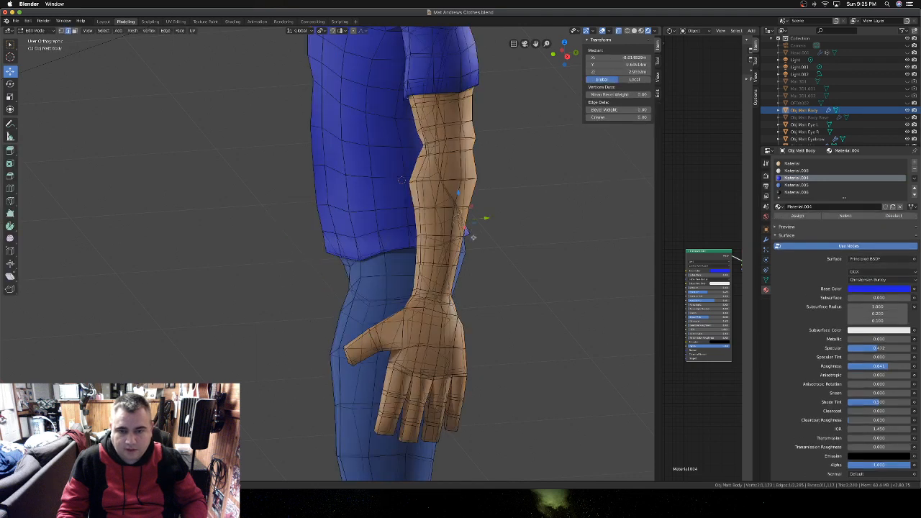
left_click(467, 234)
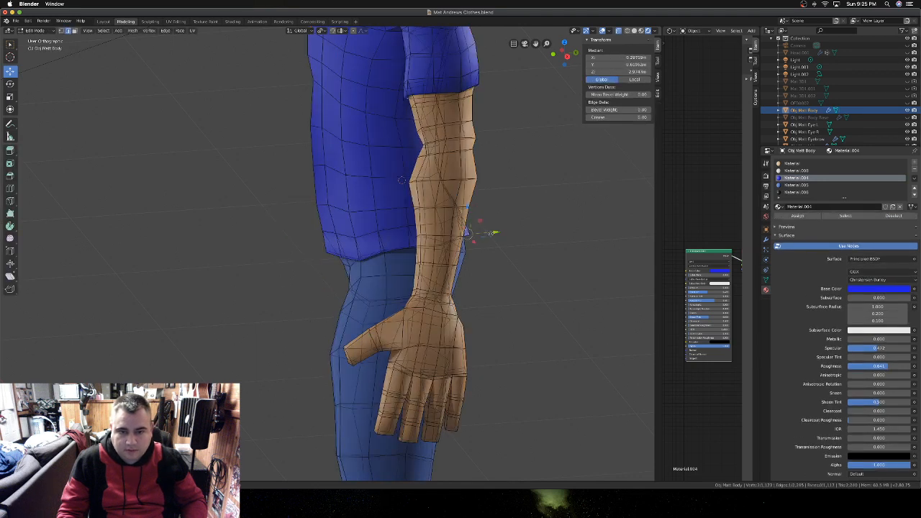
key("g")
key("y")
left_click_drag(486, 234, 470, 240)
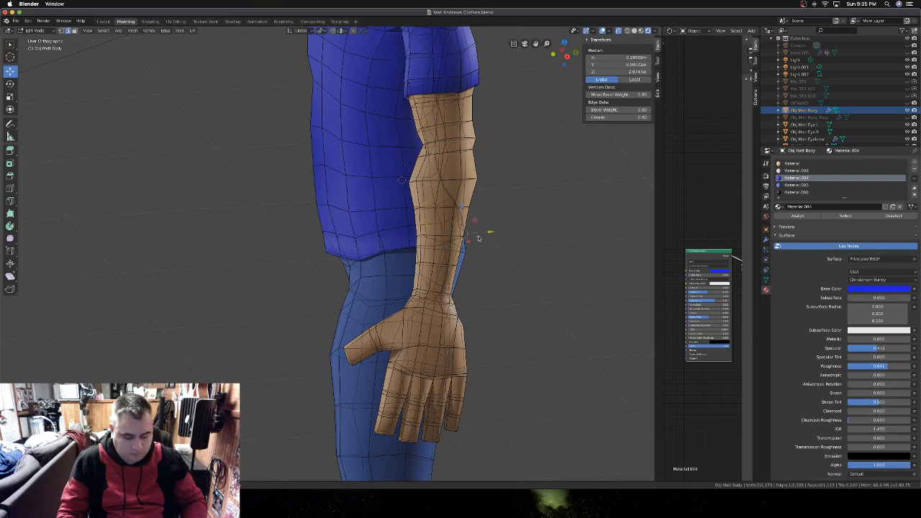
key("Tab")
- Examine the smoothed shirt hem against the trousers from the back, front and sides, then check its mesh in Edit Mode
scroll(478, 238, "left", 10)
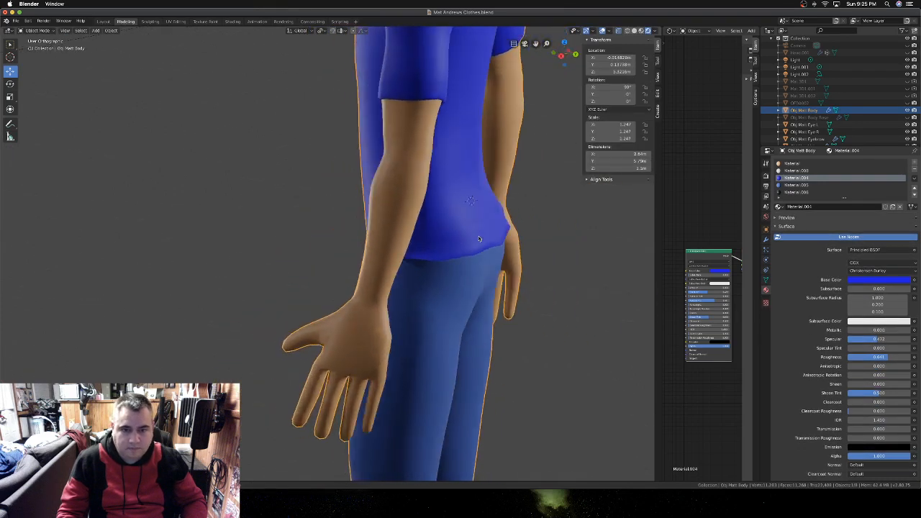
scroll(479, 238, "left", 10)
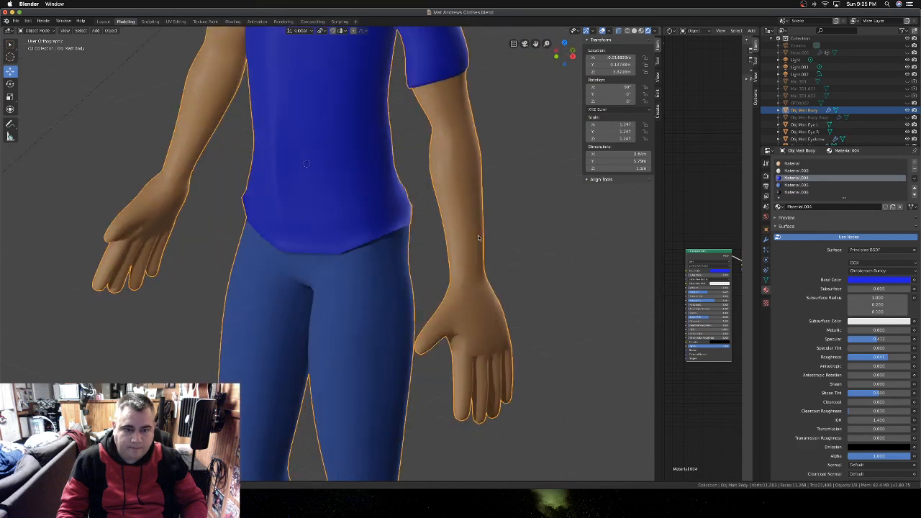
scroll(478, 238, "left", 10)
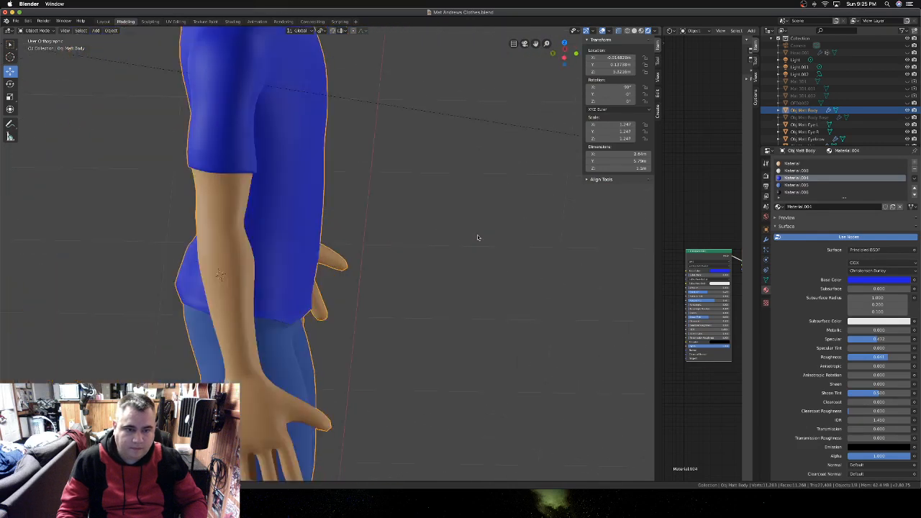
scroll(477, 237, "left", 10)
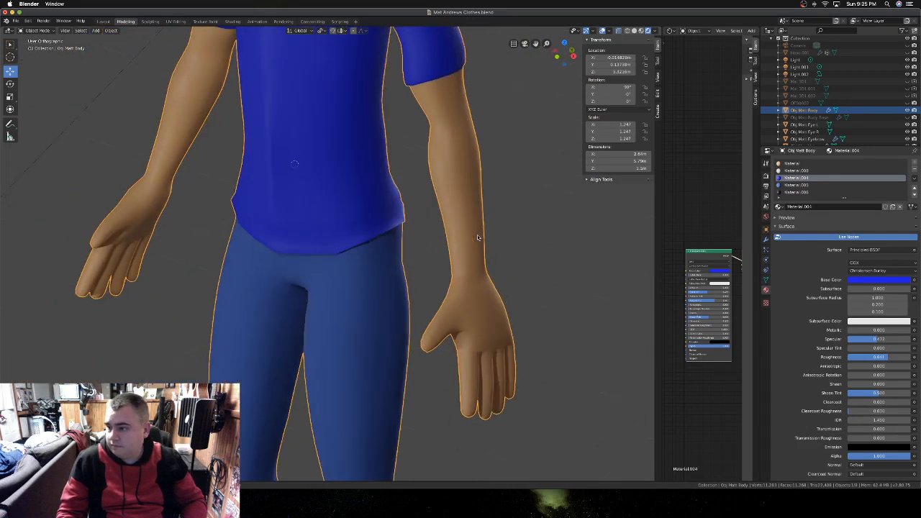
scroll(478, 236, "left", 10)
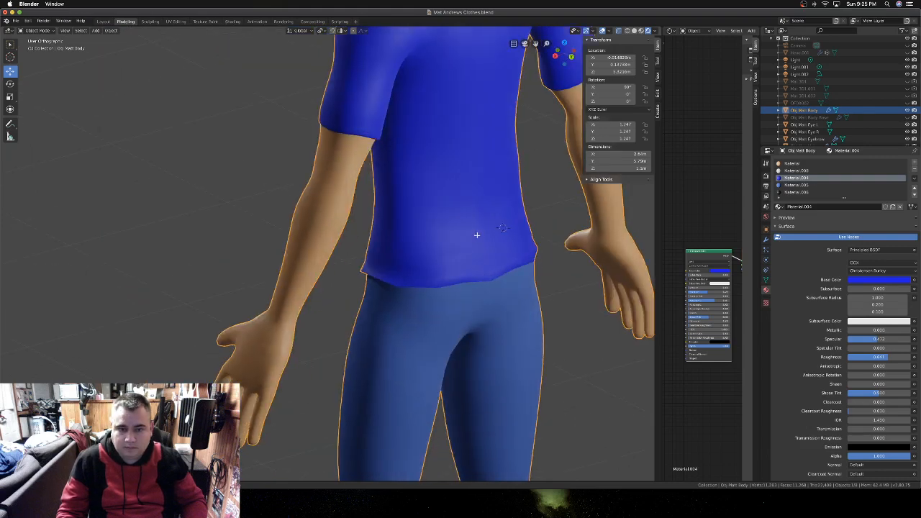
key("Tab")
scroll(477, 234, "left", 10)
scroll(461, 232, "down", 6)
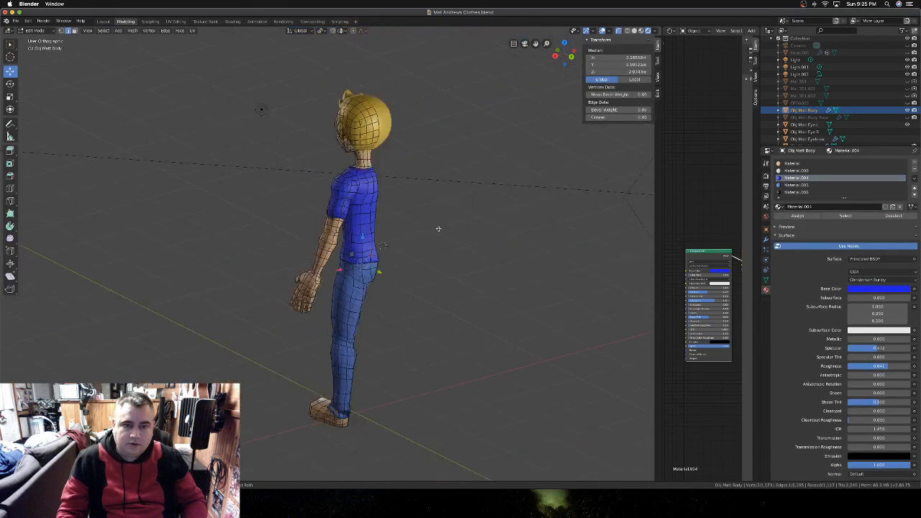
- Compare the whole character's smoothed shape in Object Mode with its mesh in Edit Mode from several angles
key("Tab")
scroll(367, 203, "left", 10)
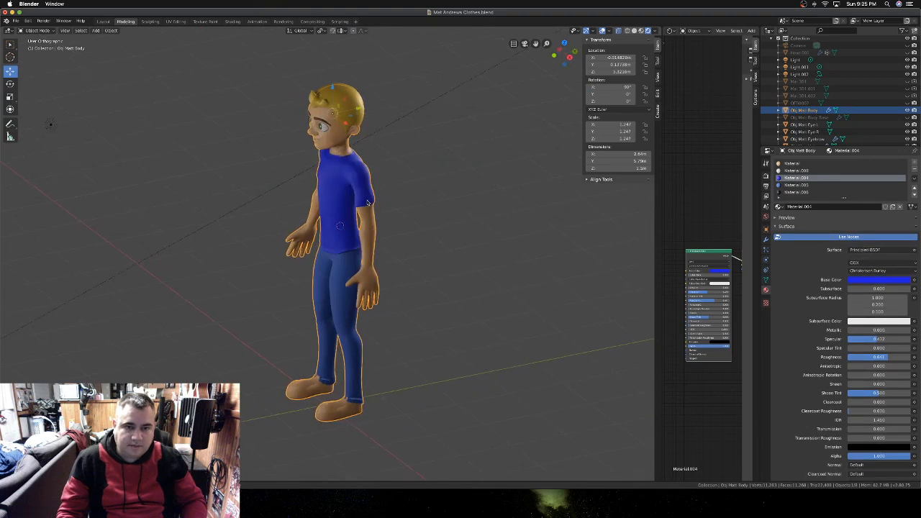
scroll(367, 204, "left", 10)
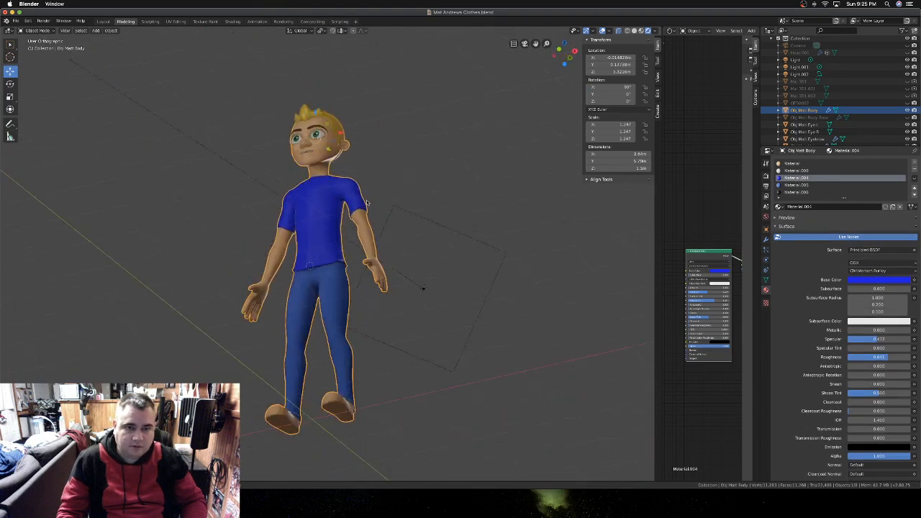
scroll(367, 204, "up", 5)
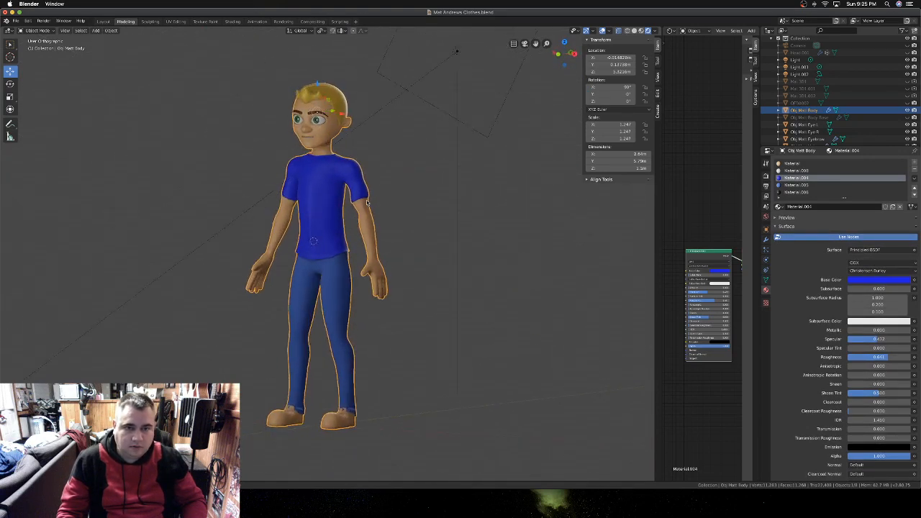
key("Tab")
scroll(306, 104, "left", 8)
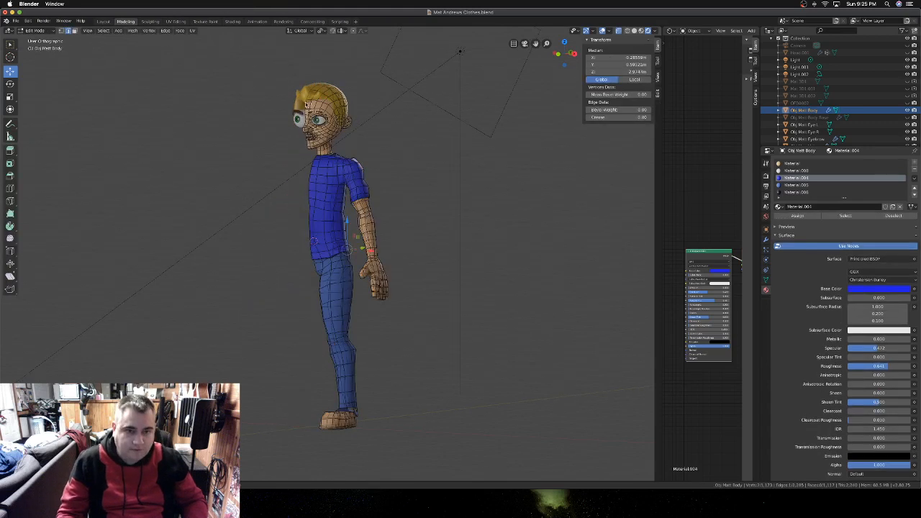
key("Tab")
scroll(306, 105, "right", 8)
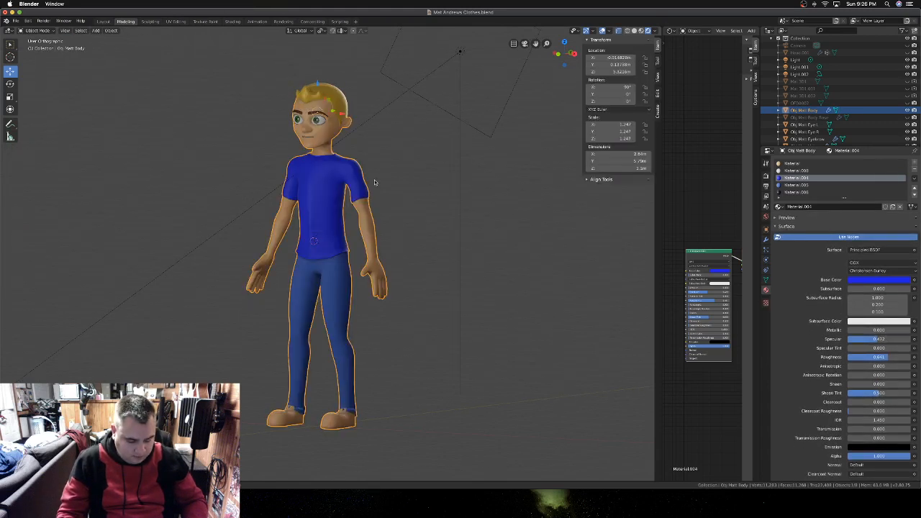
- Deselect everything and inspect the clothed character from the front and both sides without the selection outline
key("ctrl+a")
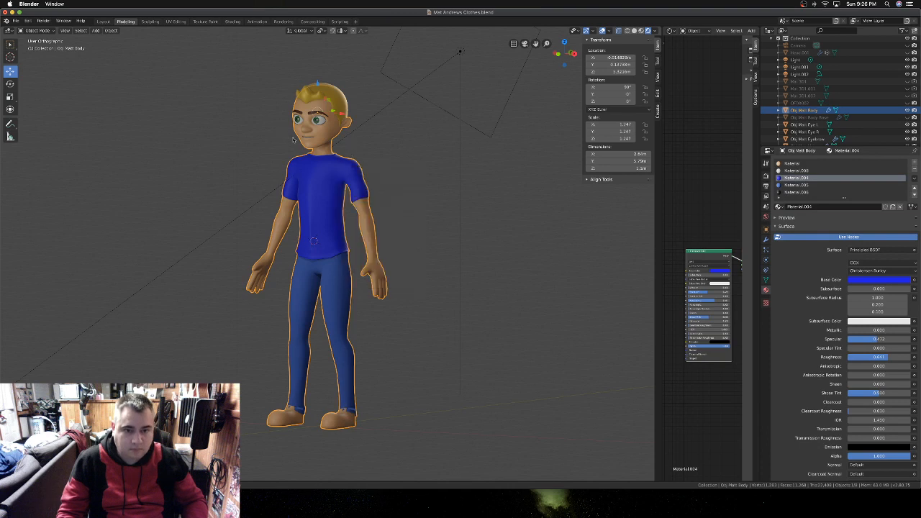
key("ctrl+a")
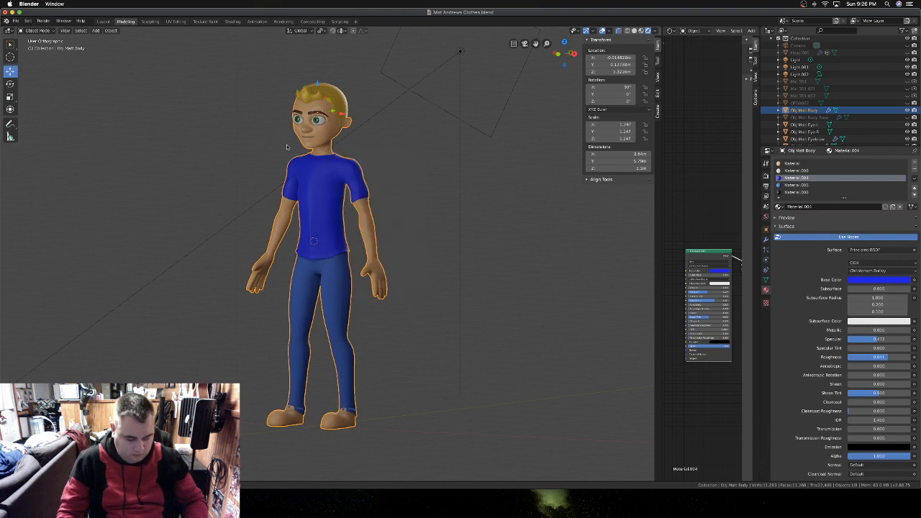
left_click(289, 148)
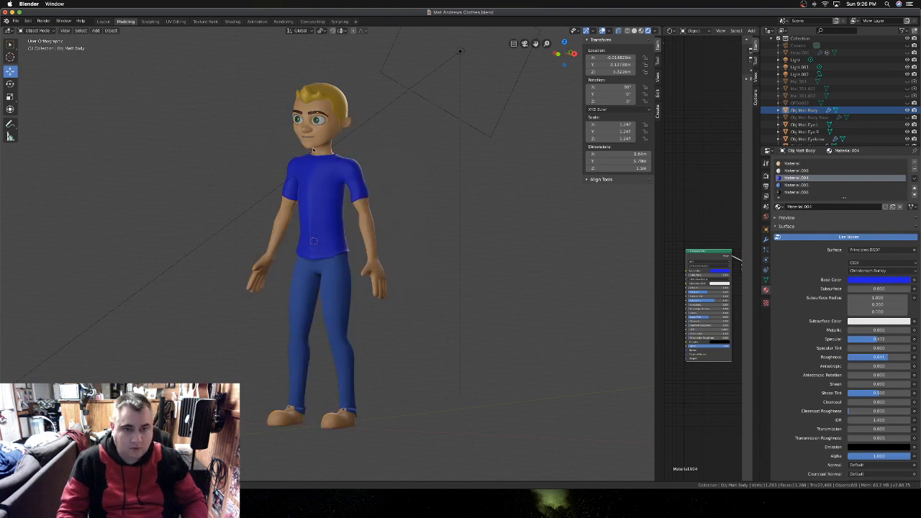
scroll(314, 151, "left", 5)
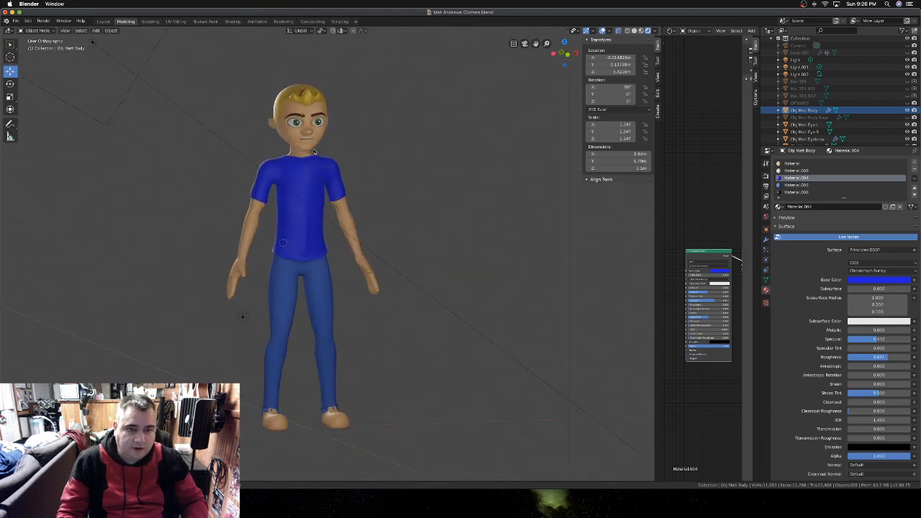
scroll(314, 152, "left", 3)
scroll(313, 151, "left", 6)
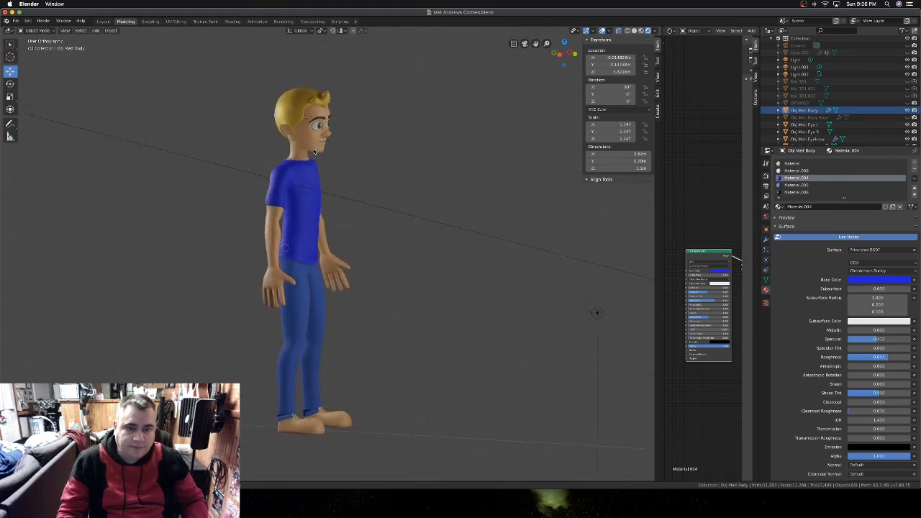
scroll(314, 152, "right", 5)
scroll(313, 151, "left", 5)
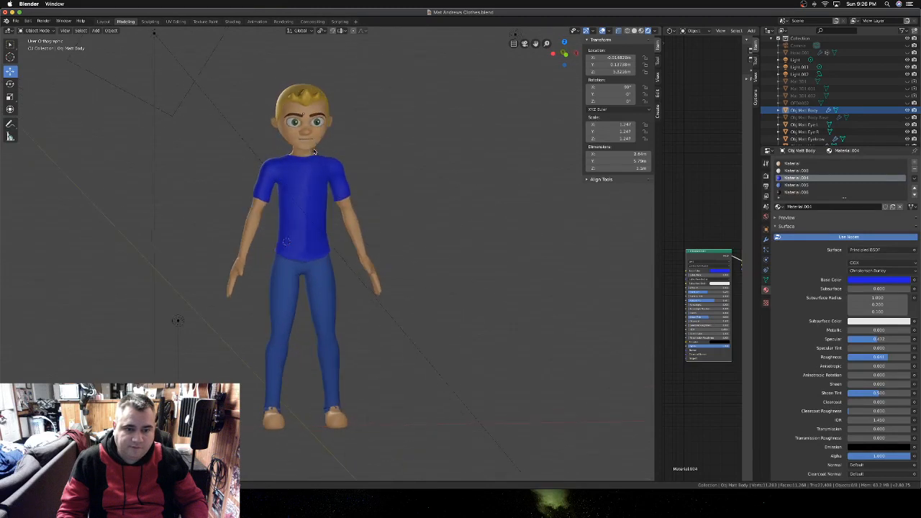
scroll(313, 152, "left", 3)
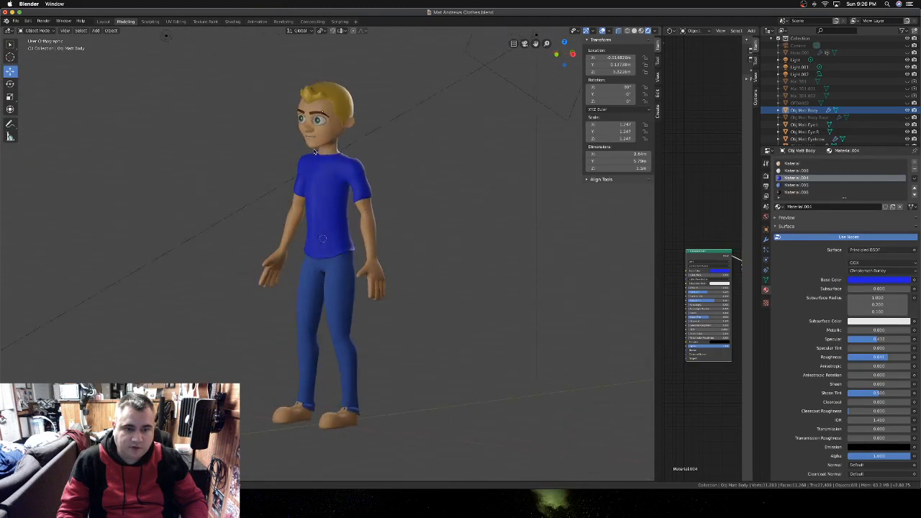
scroll(314, 151, "right", 3)
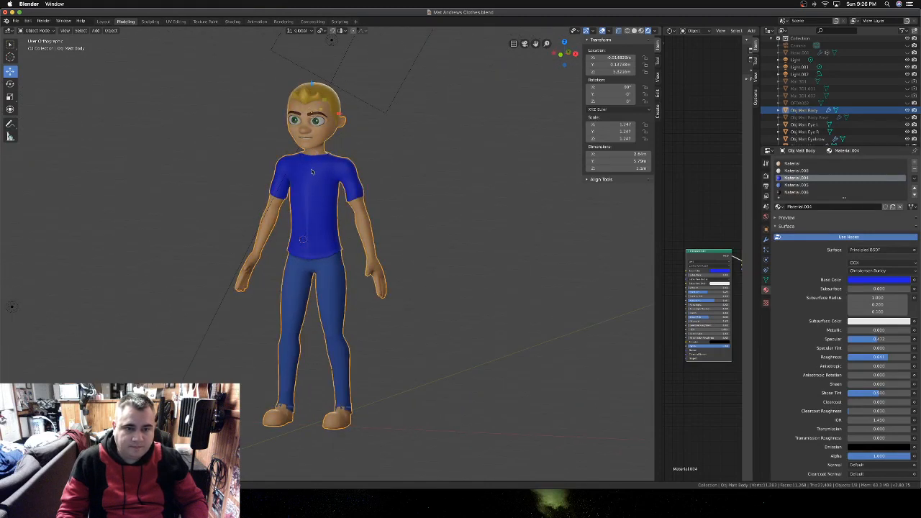
- Enter Edit Mode on the character's body, switch to vertex selection and turn X-ray off
key("Tab")
scroll(312, 171, "left", 4)
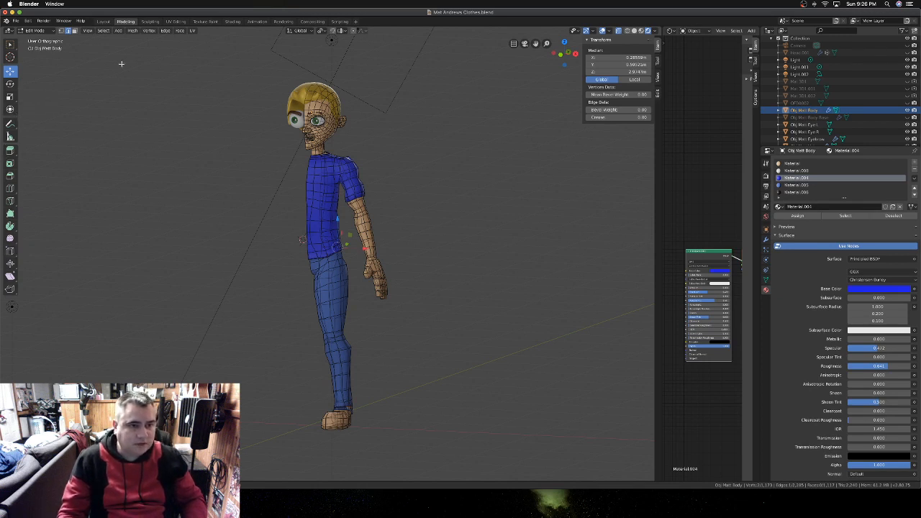
left_click(61, 31)
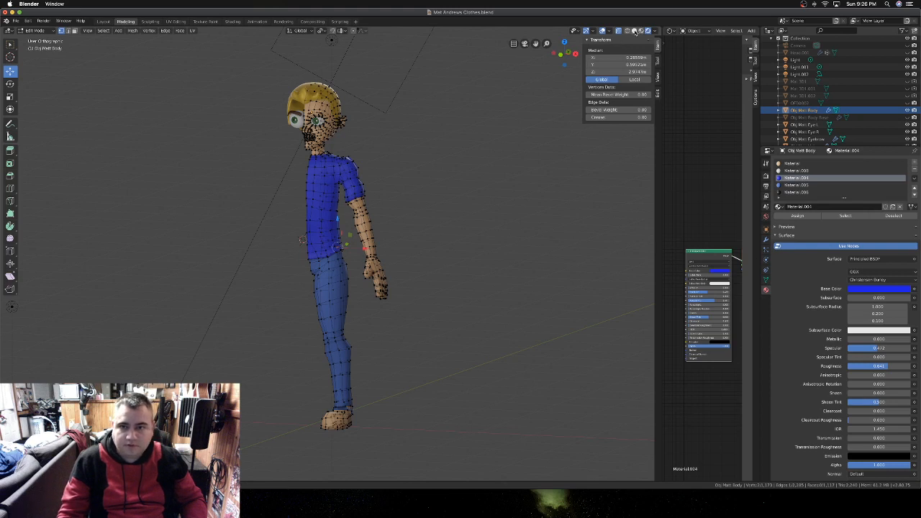
left_click(619, 31)
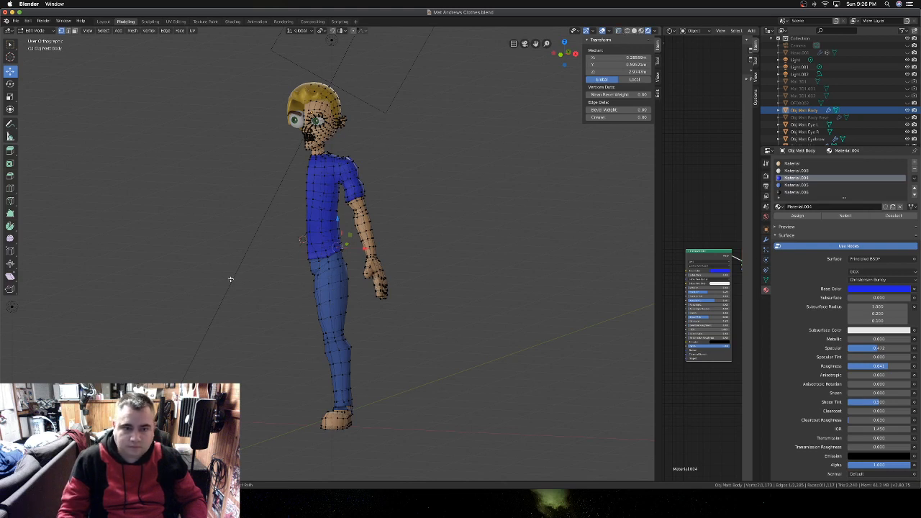
- Select the vertex row just above the shirt's hem from front to back and even it out with LoopTools Space
scroll(234, 280, "up", 2, "ctrl")
scroll(237, 280, "up", 4)
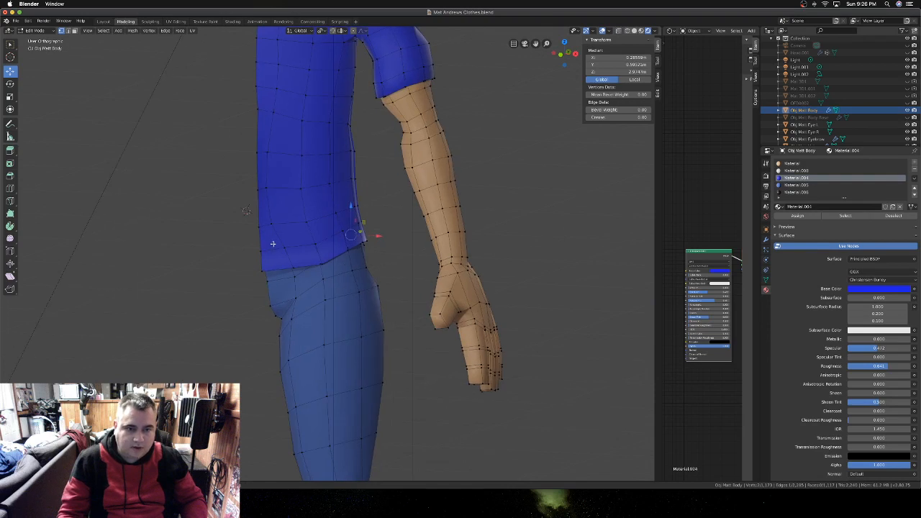
left_click(261, 249)
left_click(281, 245, "shift")
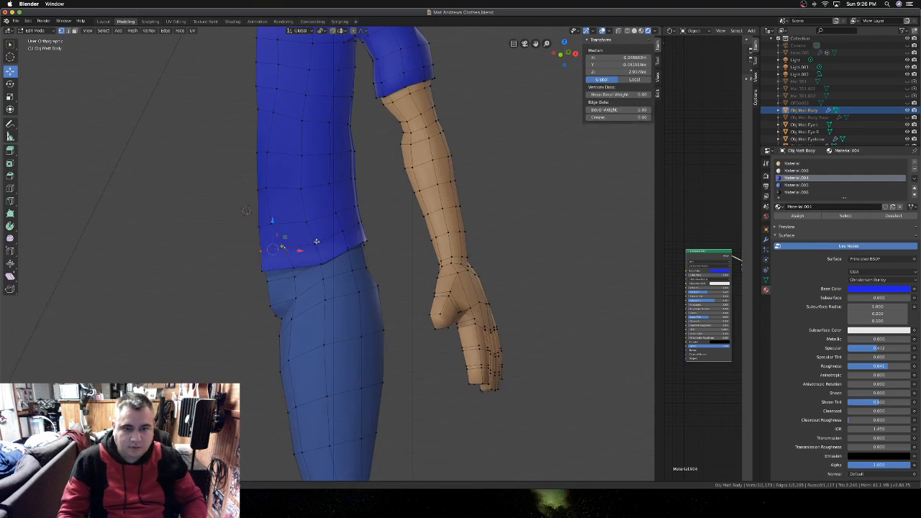
left_click(315, 242, "shift")
middle_click_drag(475, 227, 384, 231)
left_click(416, 241, "shift")
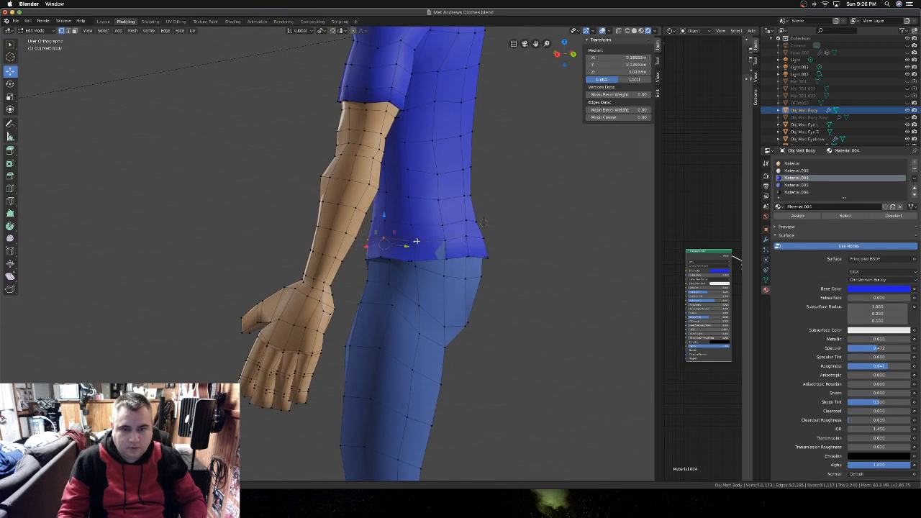
left_click(466, 235, "shift")
right_click(467, 223)
mouse_move(468, 225)
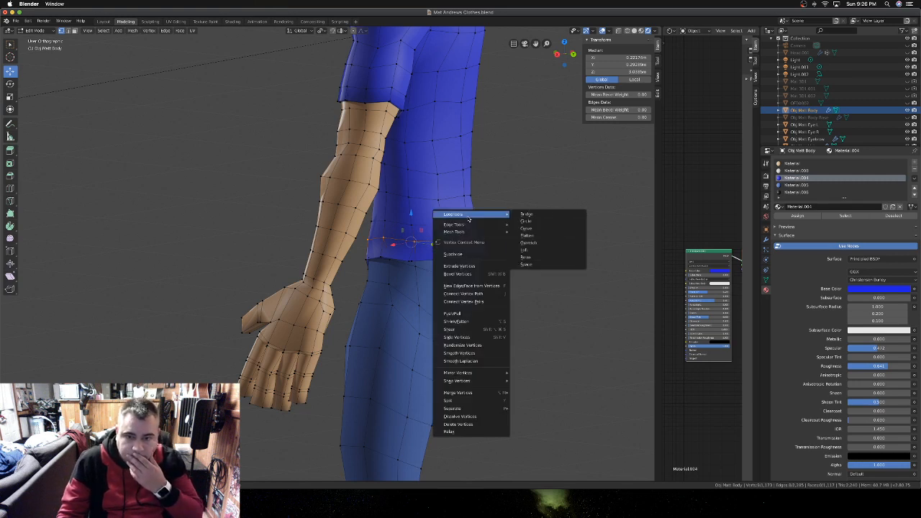
left_click(523, 266)
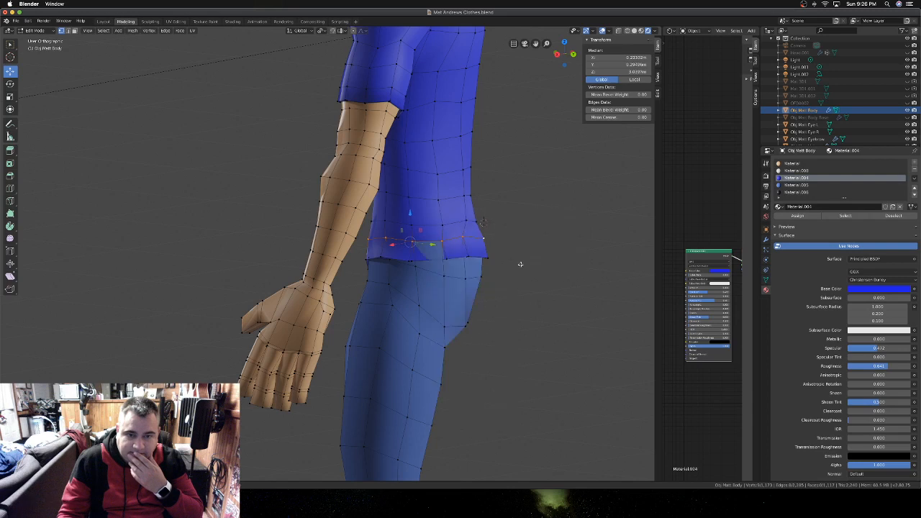
- Select the second vertex row above the shirt's hem from back to front and even it out with LoopTools Space
left_click(475, 221)
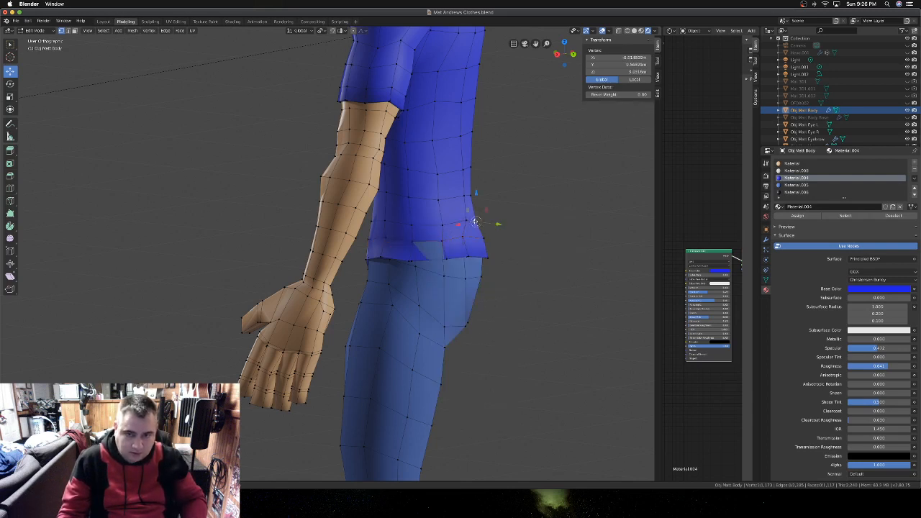
left_click(444, 225, "shift")
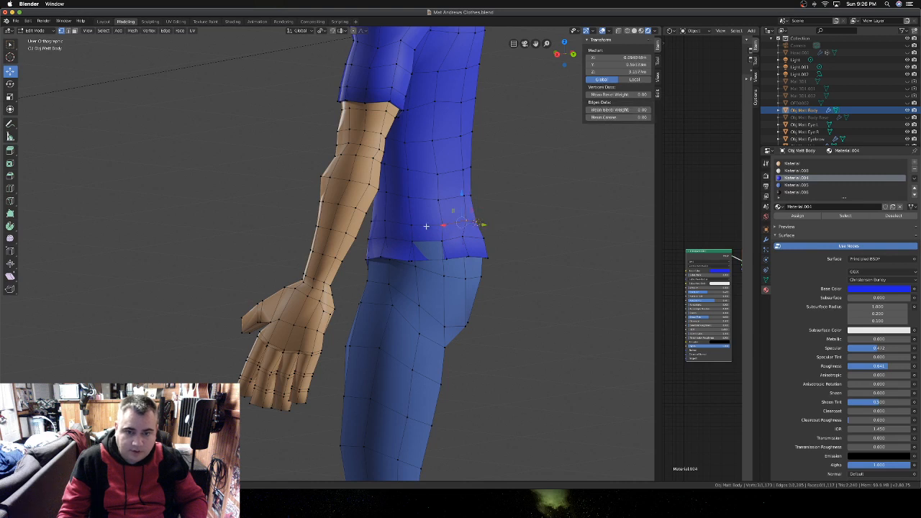
mouse_move(410, 226)
middle_mouse_down()
mouse_move(424, 220)
mouse_move(400, 213)
middle_mouse_up()
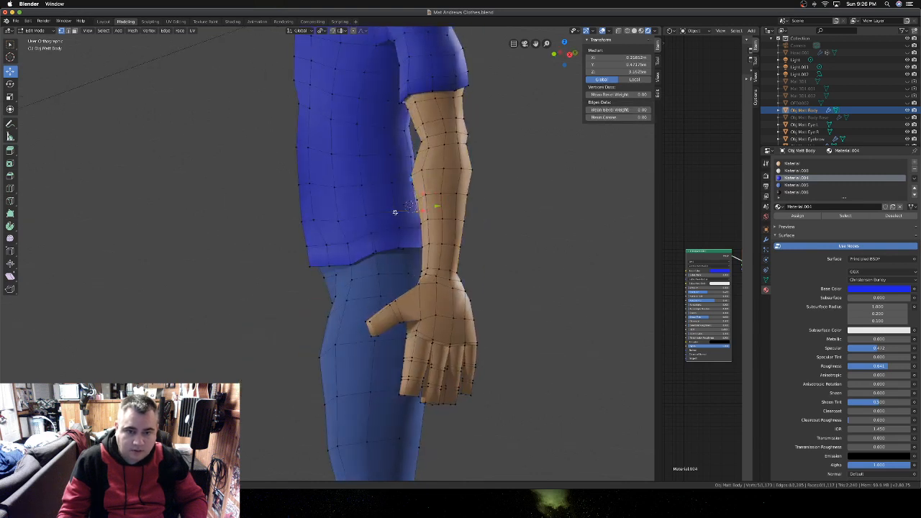
left_click(363, 215, "shift")
left_click(340, 221, "shift")
left_click(316, 221, "shift")
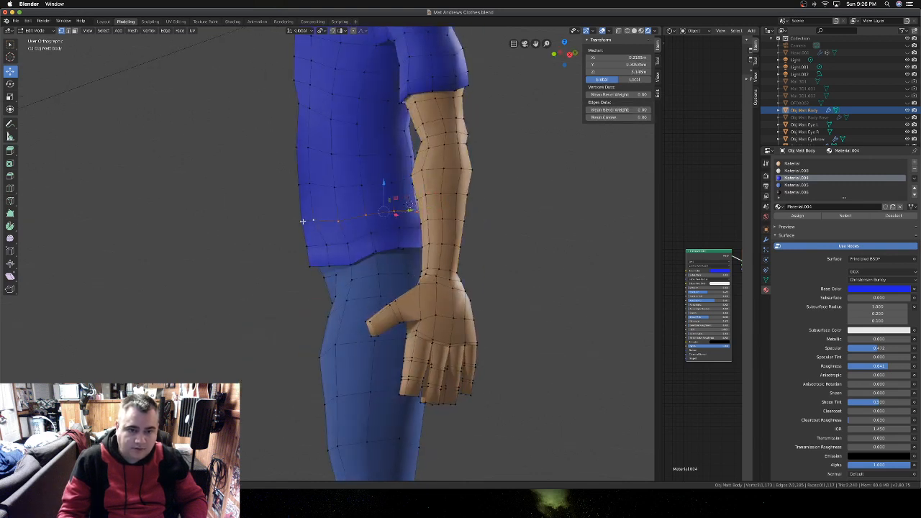
left_click(303, 221, "shift")
right_click(355, 207)
mouse_move(355, 227)
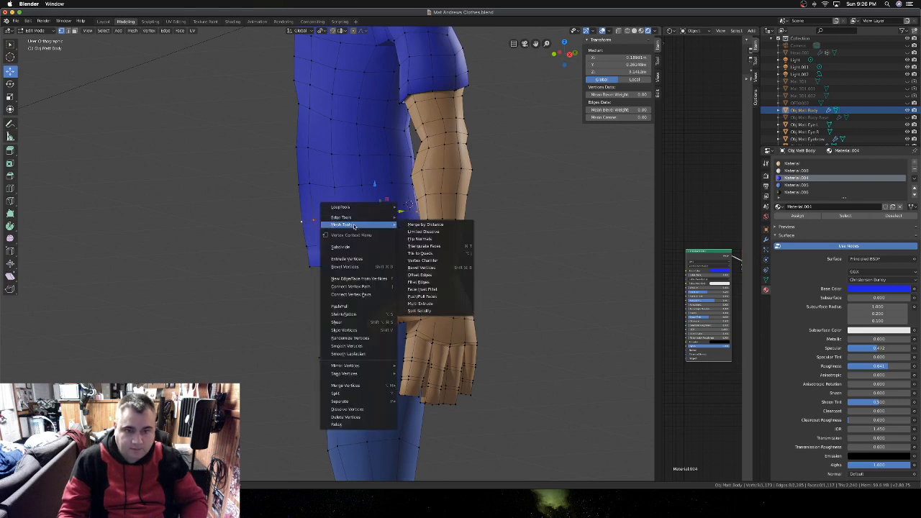
mouse_move(345, 207)
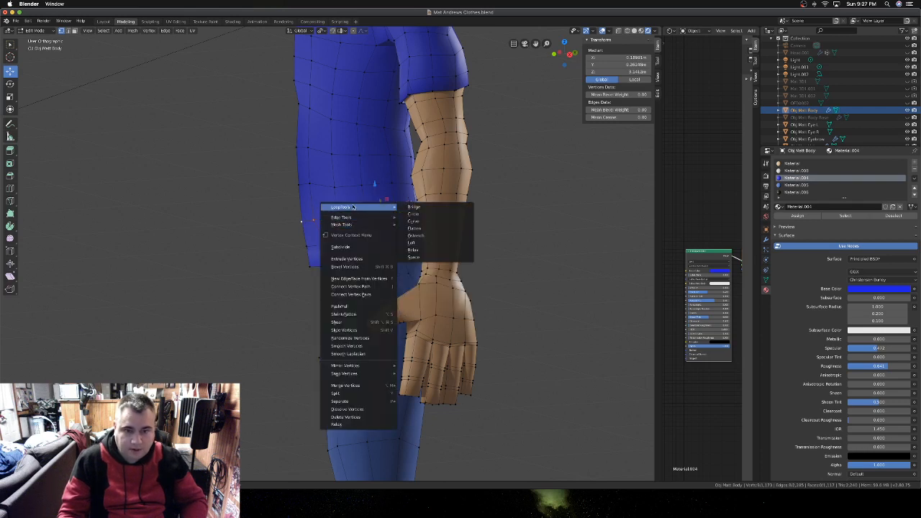
left_click(421, 257)
- Select the third vertex row above the shirt's hem from front to back and space it evenly with LoopTools
left_click(298, 185)
left_click(310, 184, "shift")
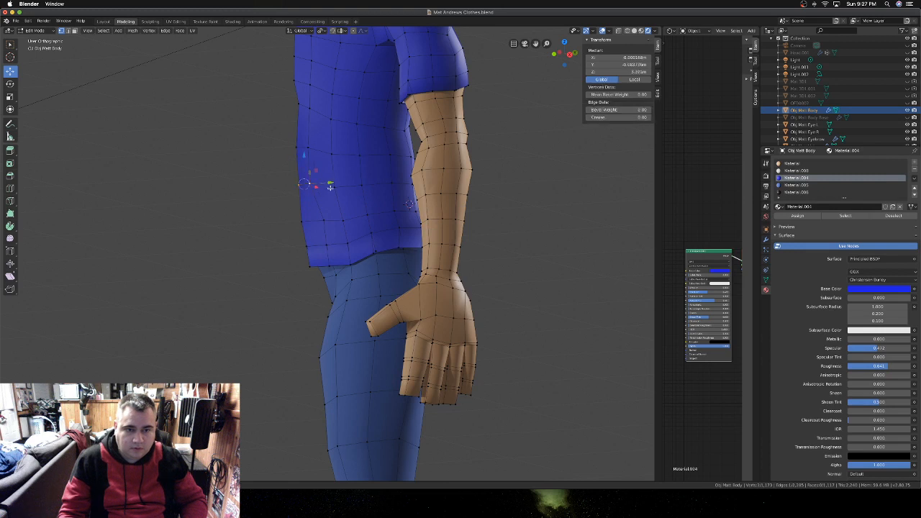
left_click(332, 185, "shift")
left_click(360, 185, "shift")
middle_click_drag(385, 183, 386, 190)
left_click(388, 198, "shift")
left_click(419, 203, "shift")
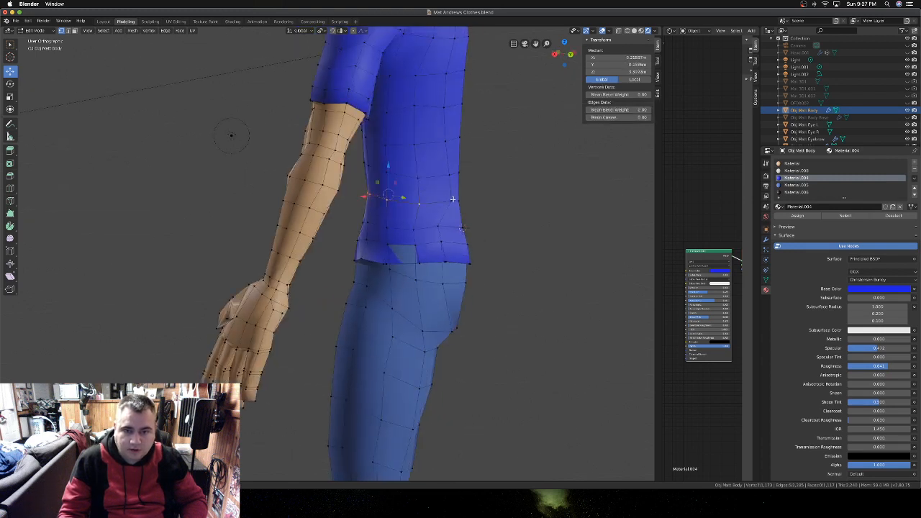
left_click(452, 201, "shift")
left_click(459, 201, "shift")
right_click(456, 200)
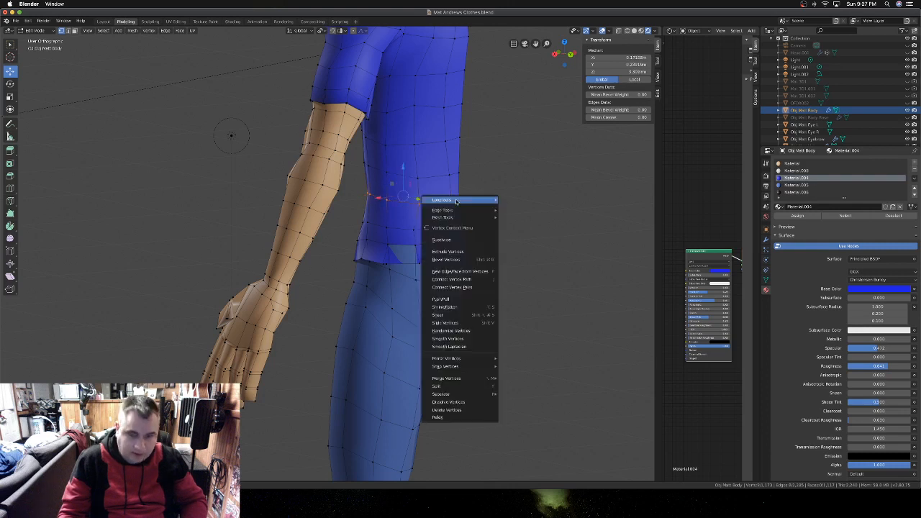
mouse_move(468, 201)
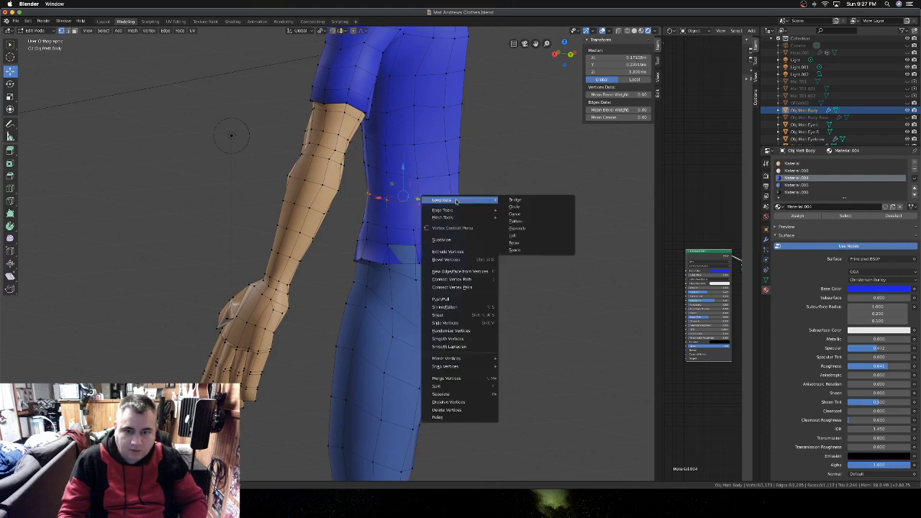
left_click(514, 249)
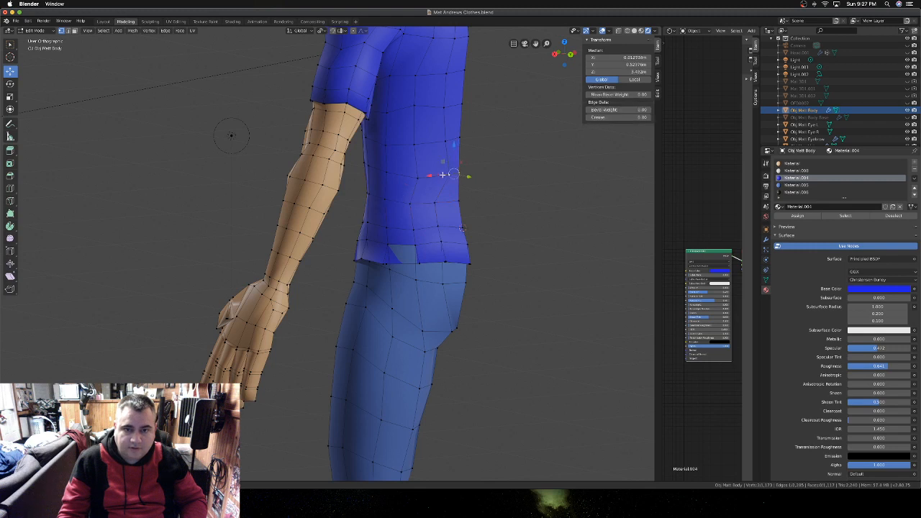
- Select the fourth vertex row above the hem, around the waist from back to front, and apply LoopTools Space
left_click(421, 176, "shift")
left_click(387, 172, "shift")
middle_click_drag(387, 173, 383, 165)
left_click(390, 157, "shift")
left_click(336, 154, "shift")
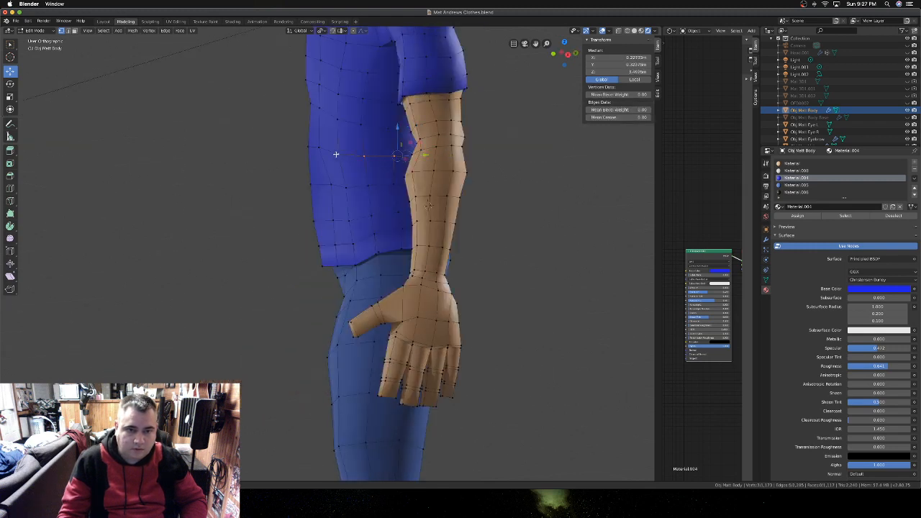
left_click(309, 148, "shift")
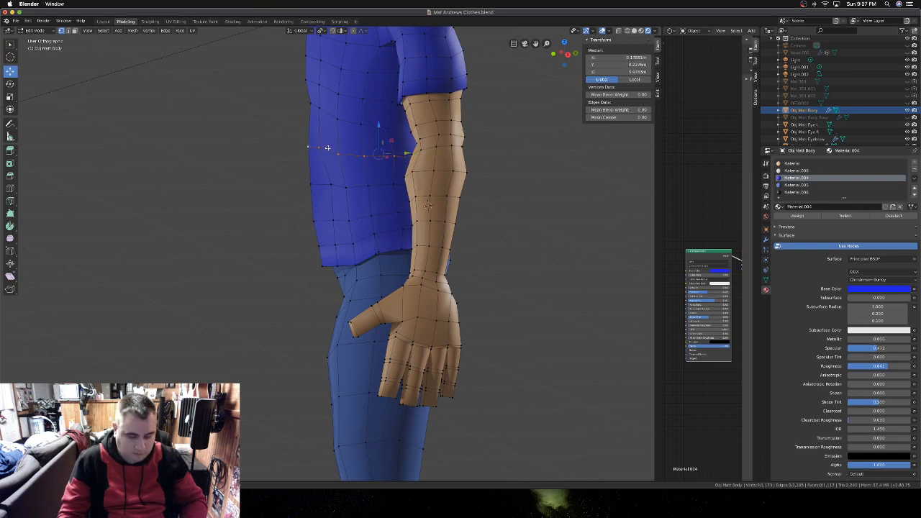
right_click(328, 148)
mouse_move(328, 148)
left_click(385, 198)
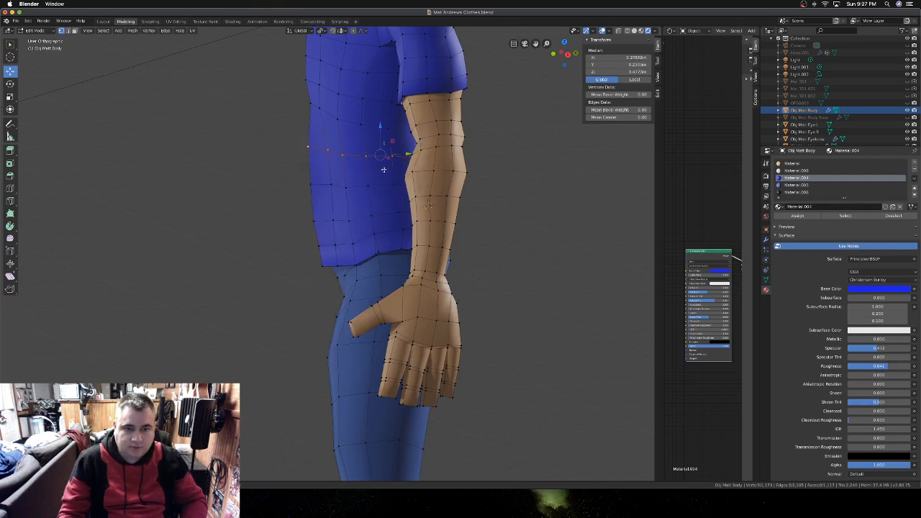
- Select the fifth vertex row above the hem, just above the waist, from front to back and apply LoopTools Space
left_click(308, 102)
left_click(319, 108, "shift")
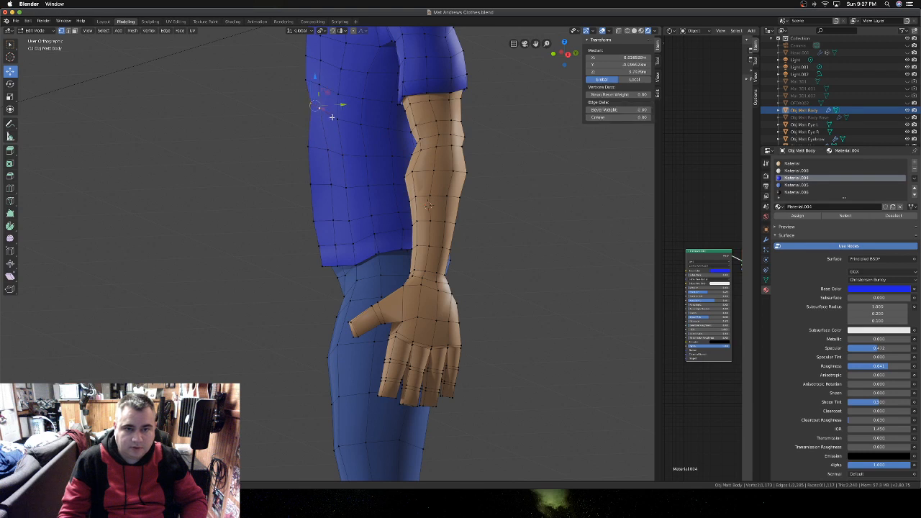
left_click(338, 118, "shift")
left_click(360, 122, "shift")
left_click(385, 129, "shift")
middle_click_drag(386, 129, 313, 136)
left_click(373, 145, "shift")
left_click(401, 145, "shift")
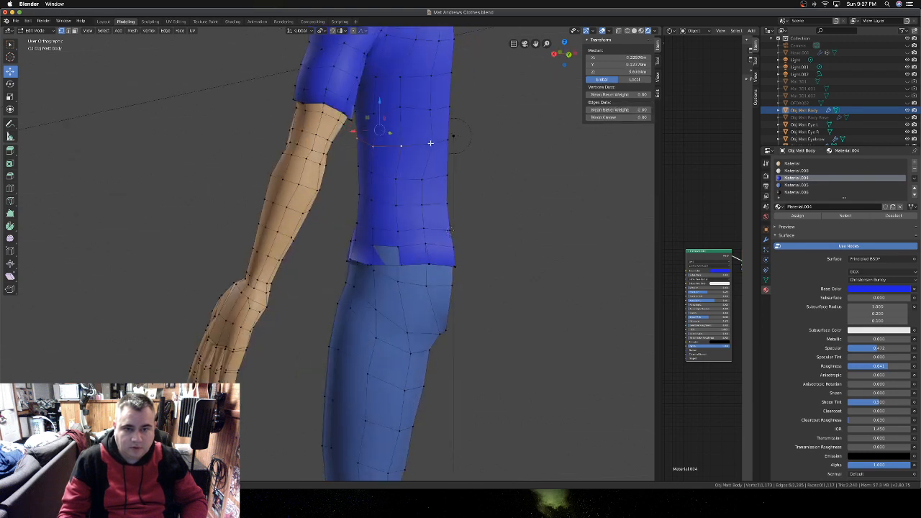
left_click(432, 143, "shift")
left_click(446, 141, "shift")
right_click(443, 140)
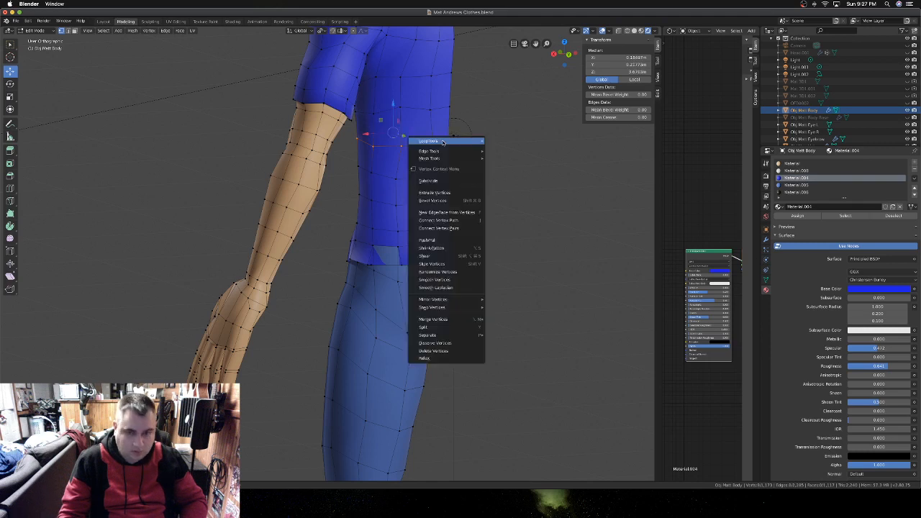
mouse_move(443, 142)
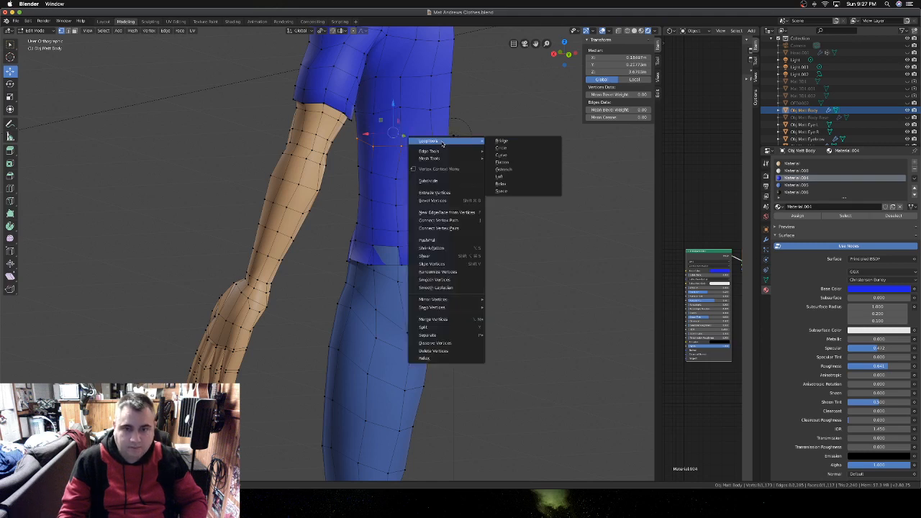
left_click(500, 187)
- Select the sixth vertex row above the hem, around the ribs from back to front, and apply LoopTools Space
left_click(447, 108)
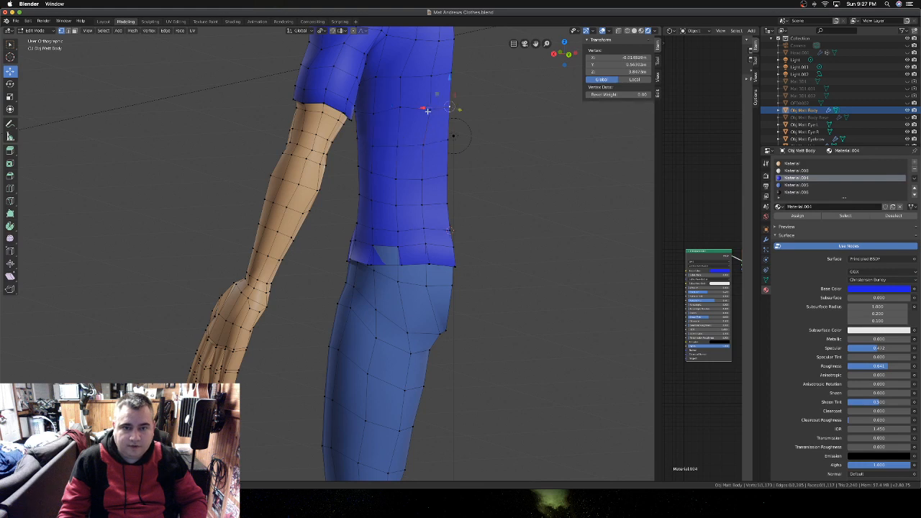
left_click(430, 110, "shift")
left_click(400, 107, "shift")
left_click(375, 113, "shift")
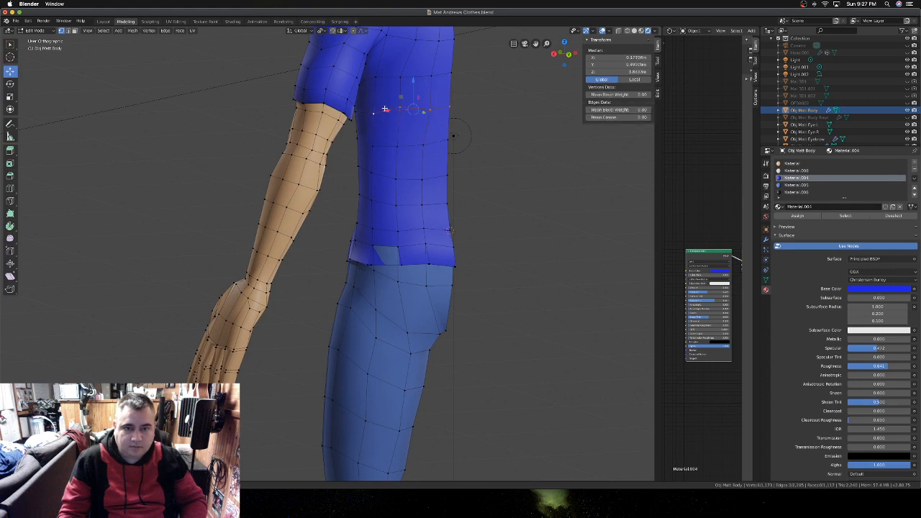
scroll(384, 108, "left", 5)
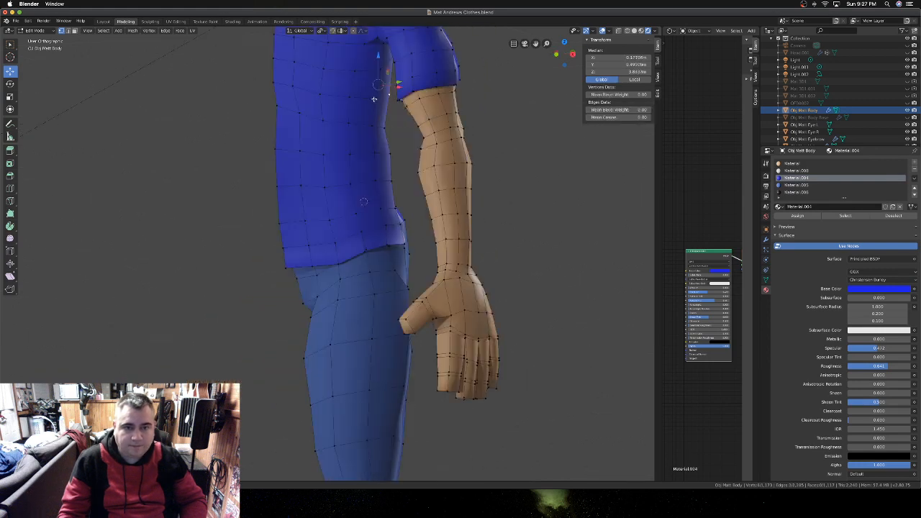
left_click(374, 99, "shift")
left_click(350, 96, "shift")
left_click(319, 94, "shift")
left_click(293, 87, "shift")
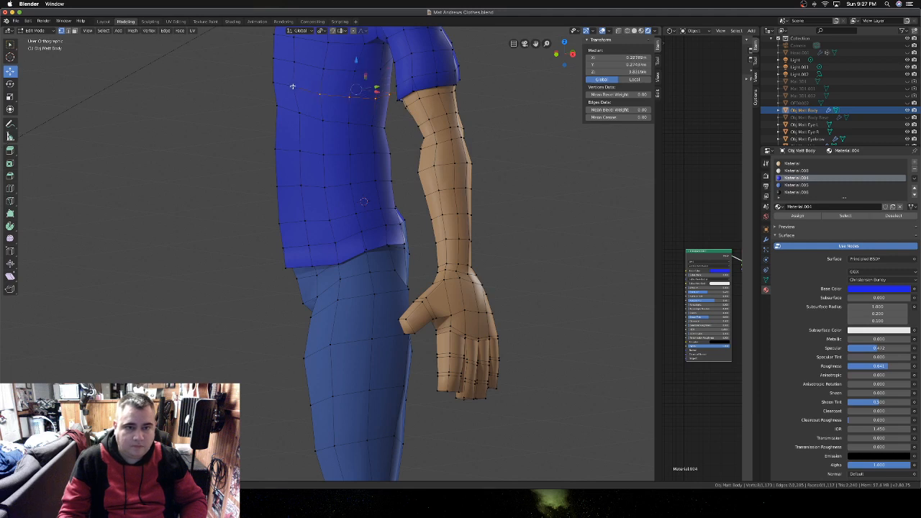
left_click(274, 84, "shift")
right_click(289, 85)
mouse_move(290, 84)
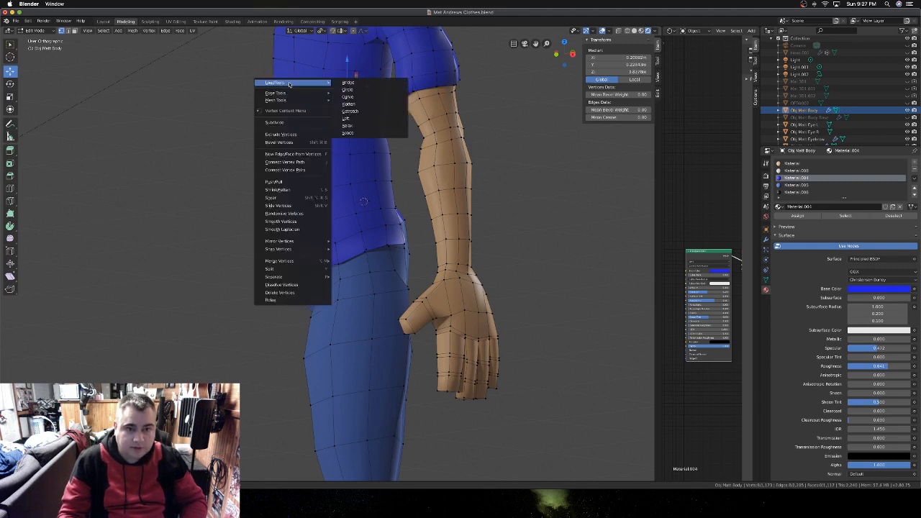
left_click(361, 130)
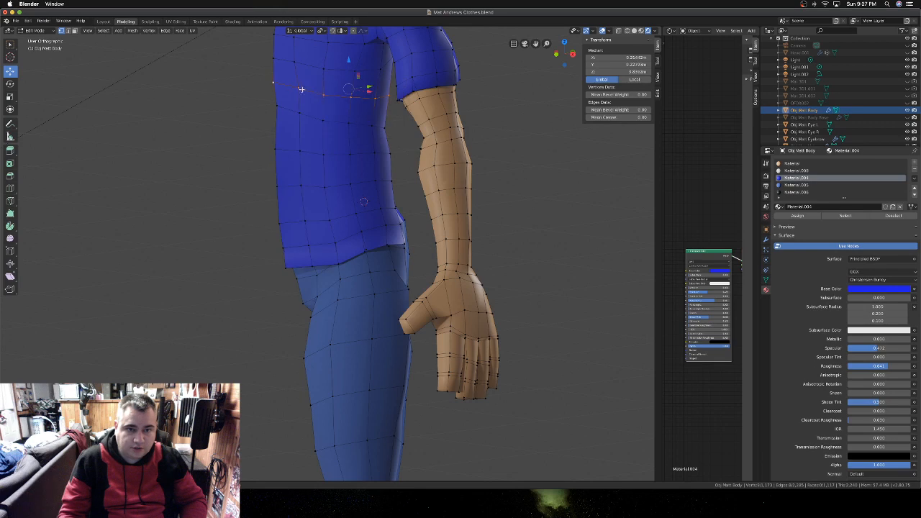
- Select the vertex row around the torso just below the armpit from front to back and even it out with LoopTools Space
left_click(273, 59)
left_click(298, 63, "shift")
left_click(321, 69, "shift")
left_click(351, 70, "shift")
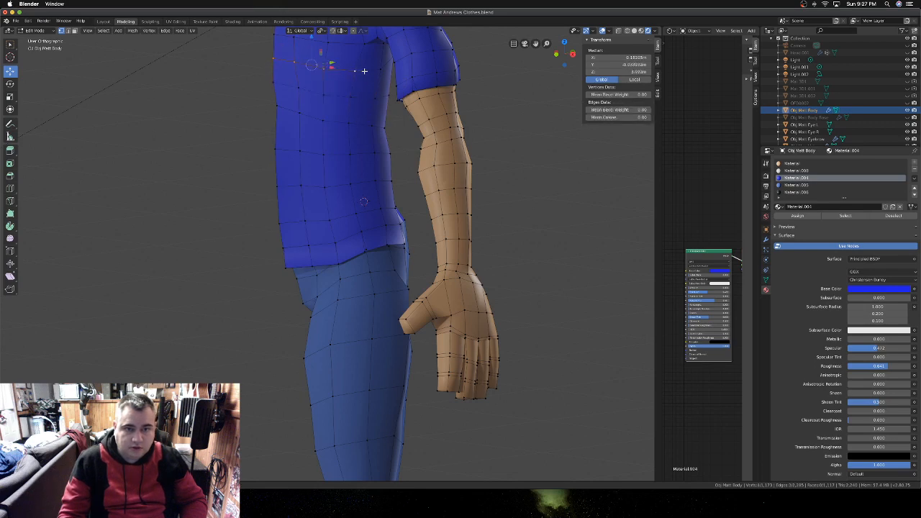
left_click(377, 70, "shift")
scroll(378, 71, "right", 10)
scroll(379, 71, "right", 10)
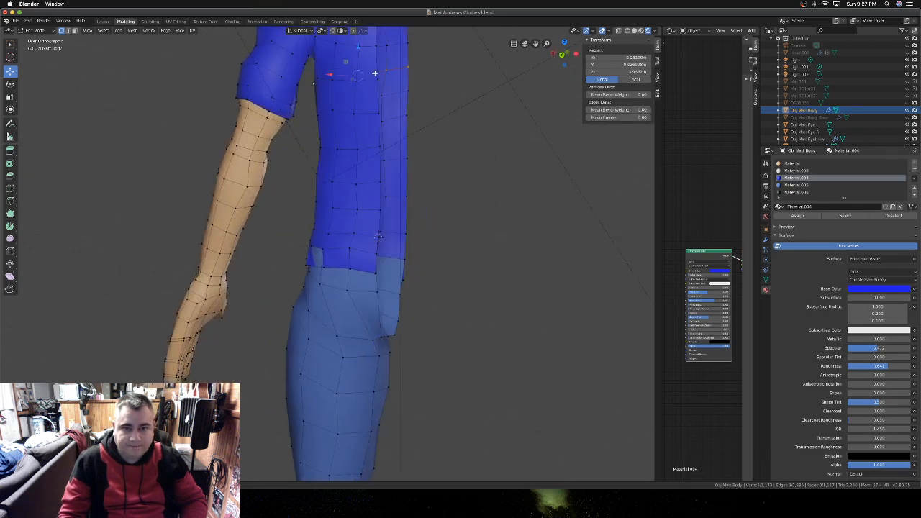
left_click(312, 80, "shift")
left_click(333, 78, "shift")
left_click(351, 77, "shift")
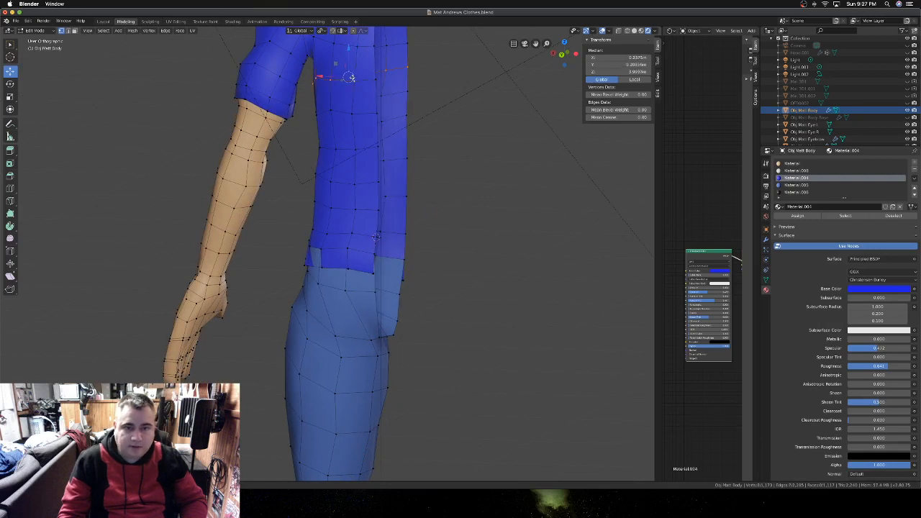
left_click(370, 76, "shift")
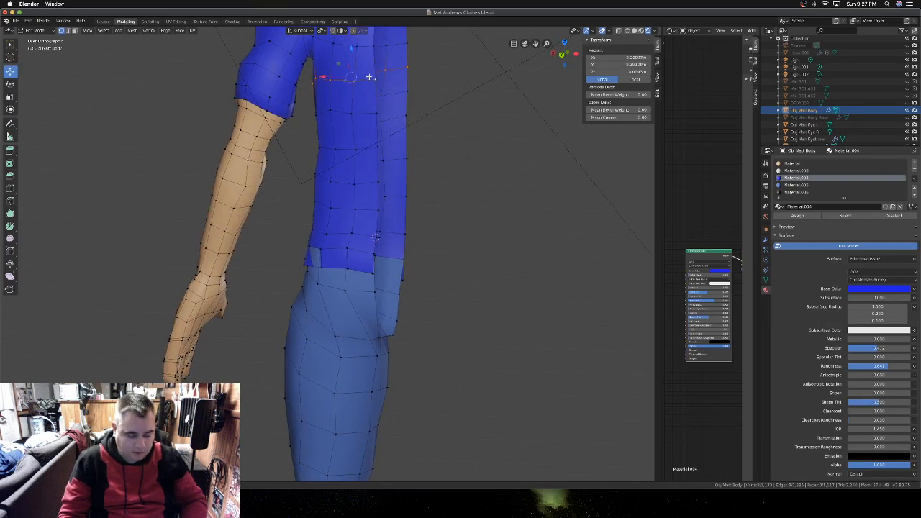
right_click(370, 76)
mouse_move(371, 77)
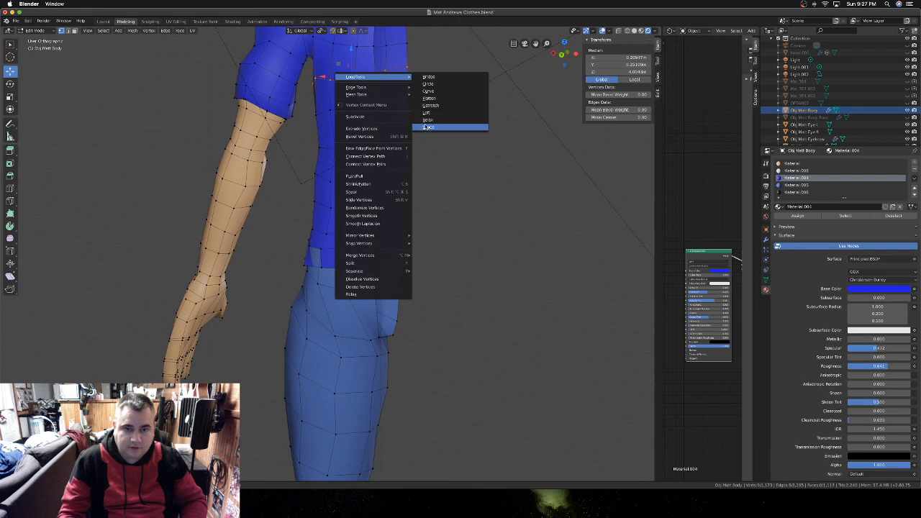
left_click(425, 126)
- Select the front chest vertex row level with the armpit, from the side to the center, and apply LoopTools Space
scroll(381, 105, "left", 4)
scroll(381, 105, "left", 6)
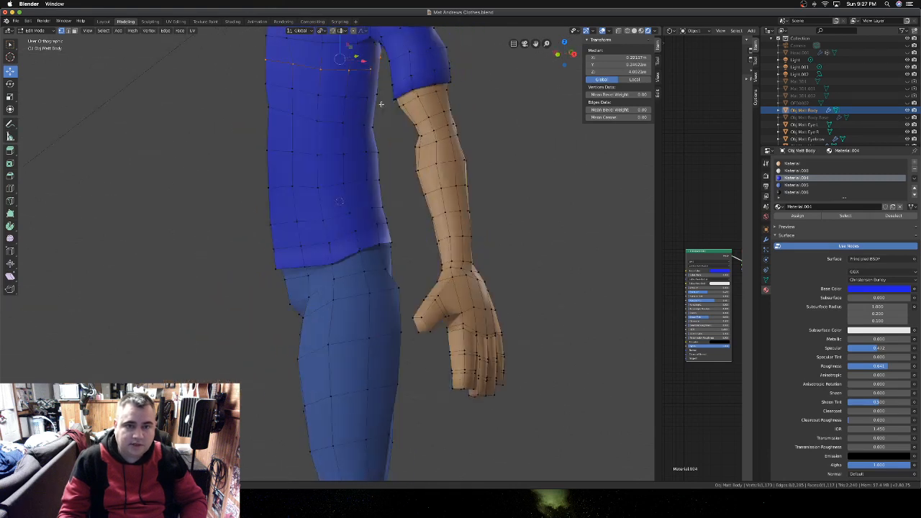
scroll(377, 103, "down", 6)
scroll(377, 103, "down", 3)
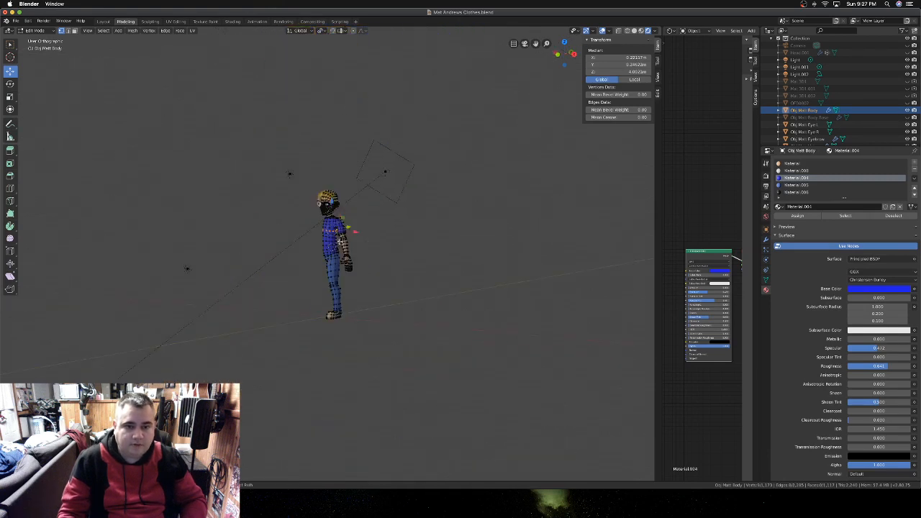
scroll(333, 226, "up", 6)
scroll(331, 226, "up", 8)
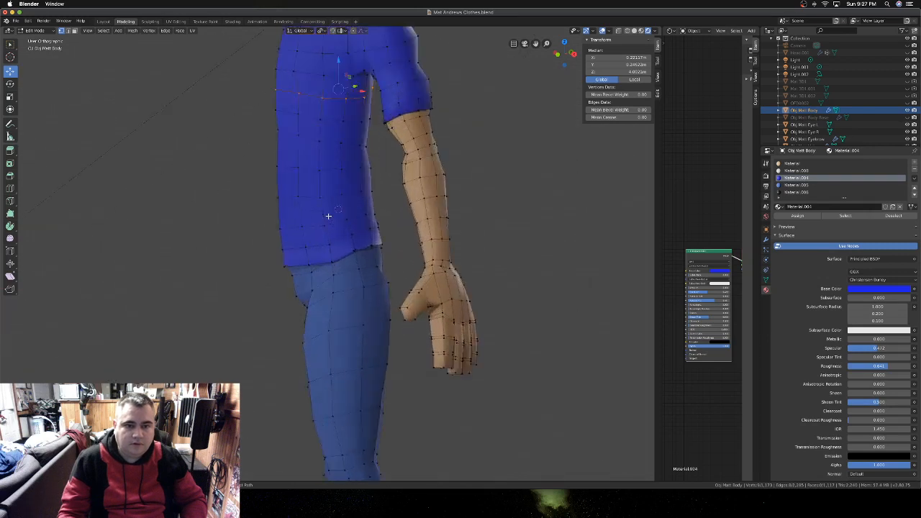
left_click(352, 129)
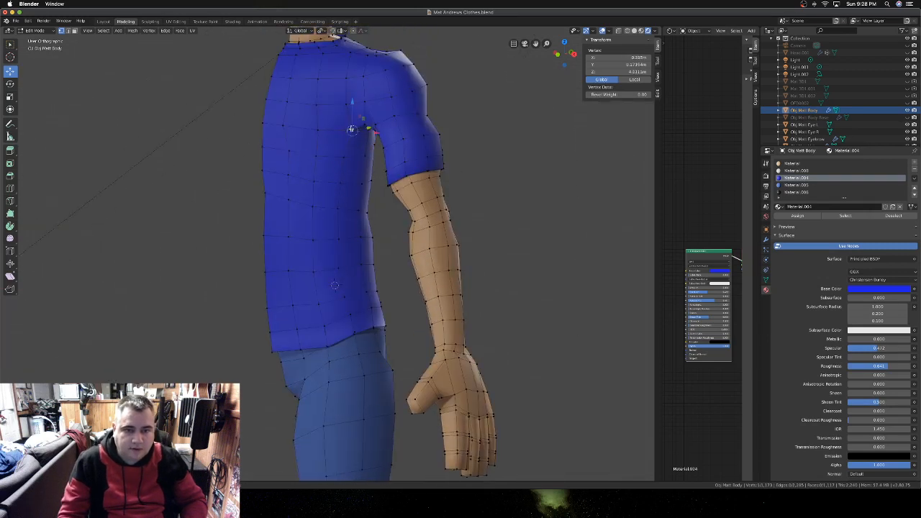
left_click(318, 130, "shift")
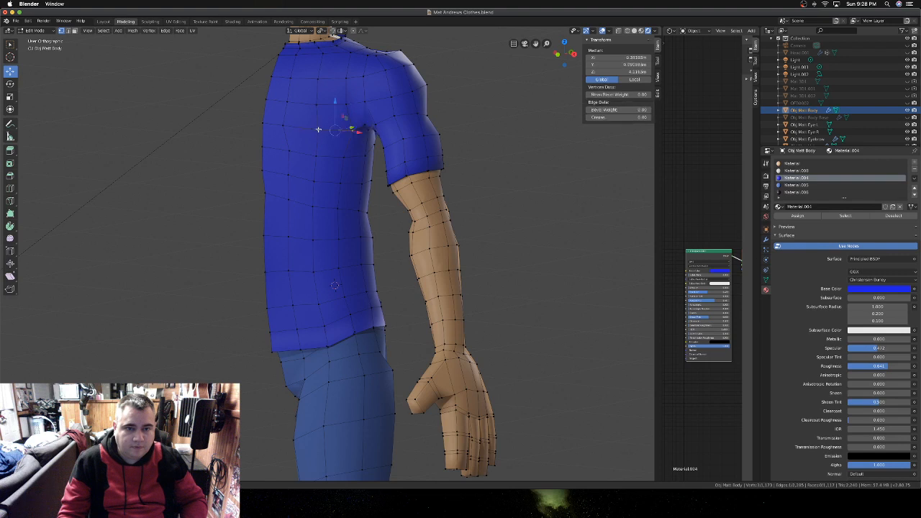
left_click(282, 127, "shift")
right_click(277, 128)
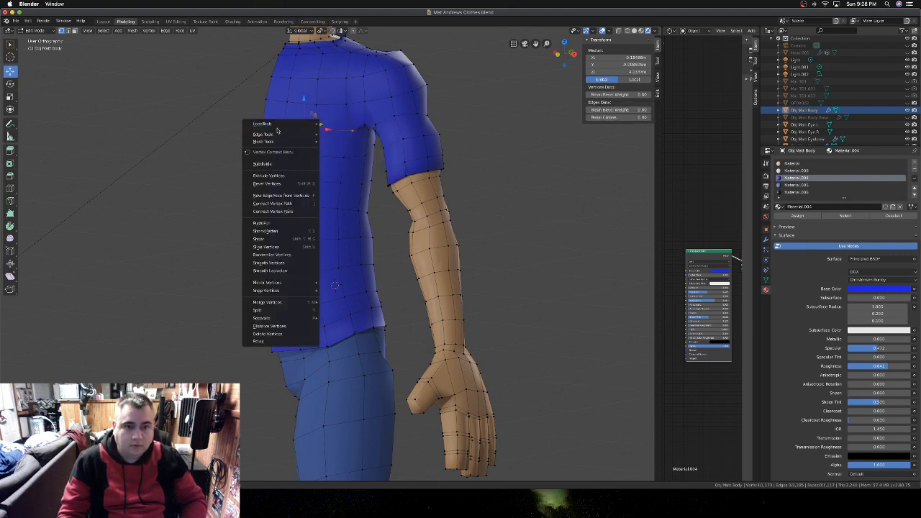
mouse_move(279, 137)
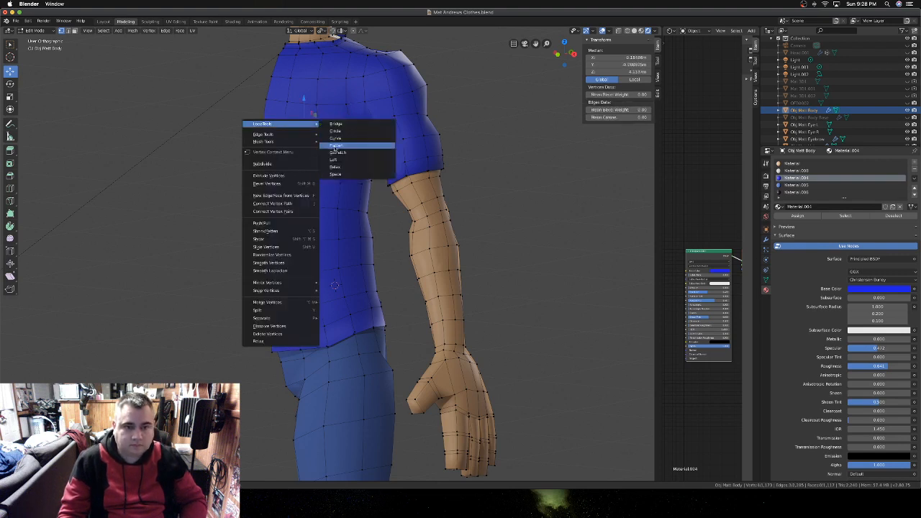
left_click(335, 173)
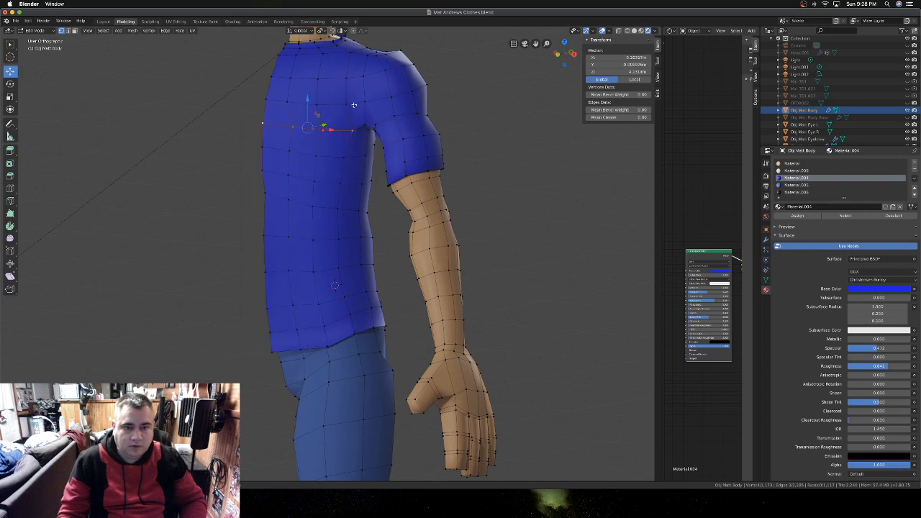
- Select the first front chest vertex row above armpit level, through to the center, and apply LoopTools Space
left_click(313, 104, "shift")
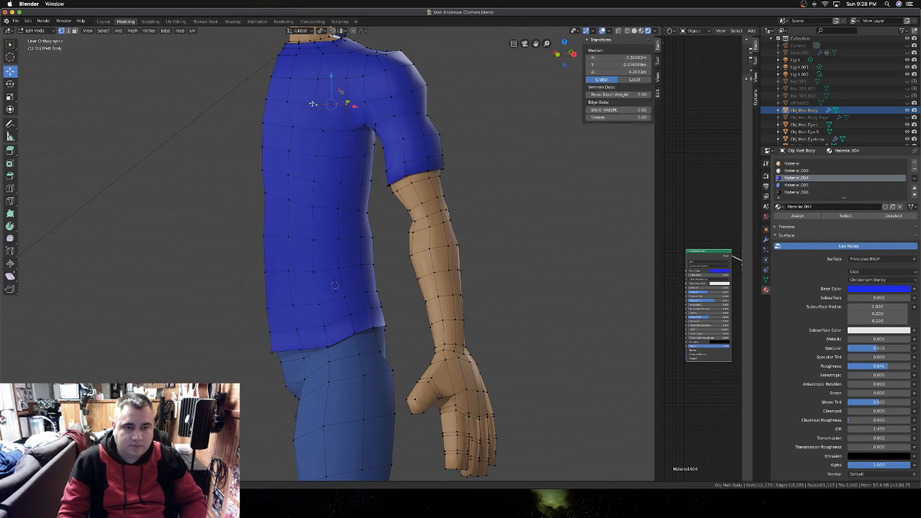
left_click(365, 102, "shift")
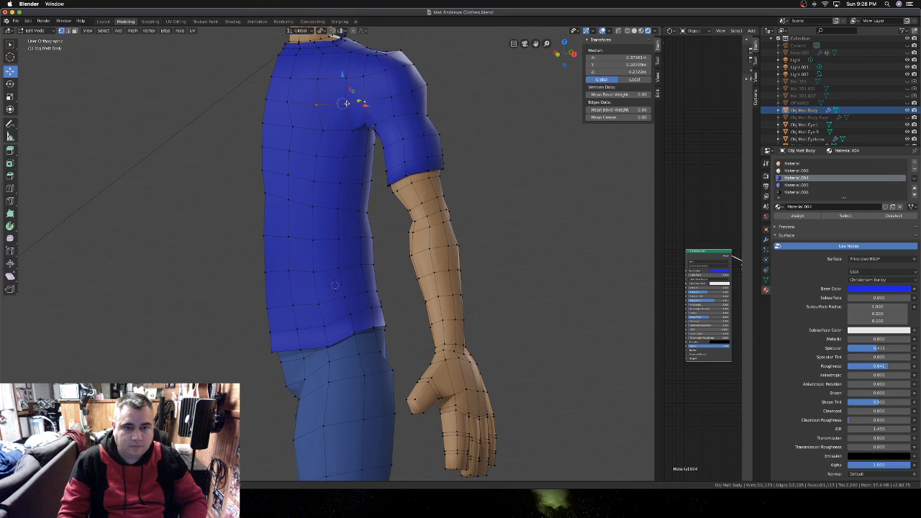
left_click(347, 103)
left_click(316, 104, "shift")
left_click(287, 102, "shift")
left_click(264, 100, "shift")
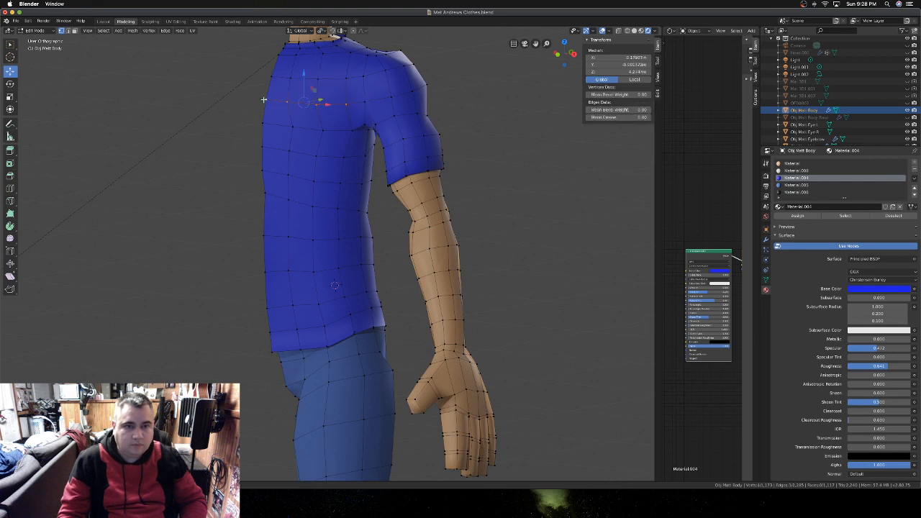
right_click(290, 97)
mouse_move(321, 97)
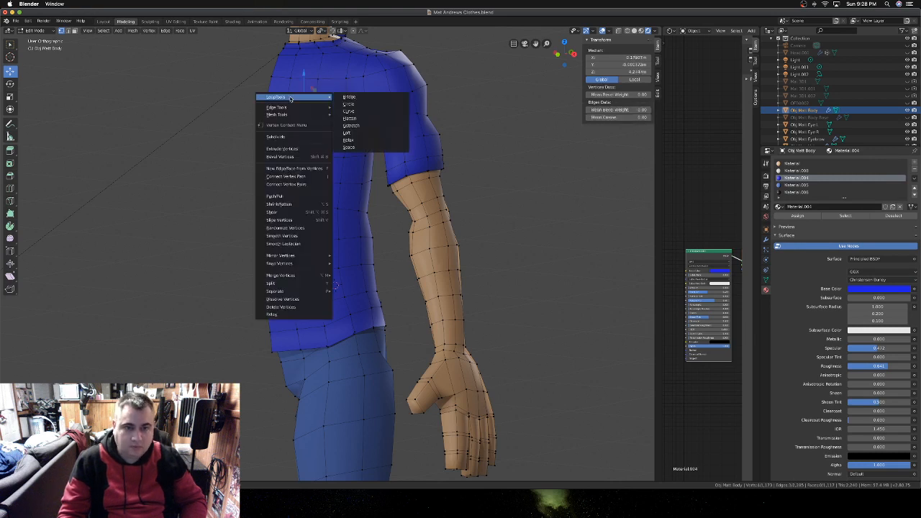
left_click(350, 147)
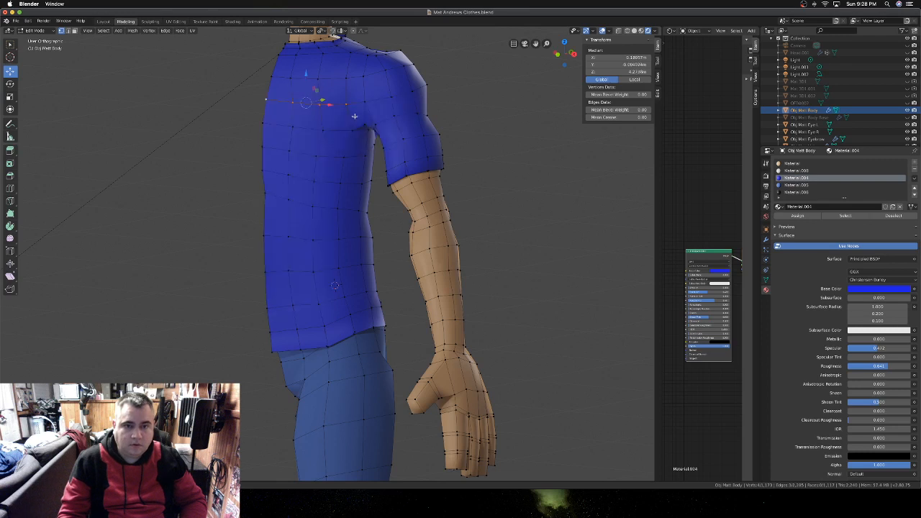
- Select the second front chest vertex row above armpit level and space its vertices evenly with LoopTools Space
left_click(347, 78)
left_click(318, 78, "shift")
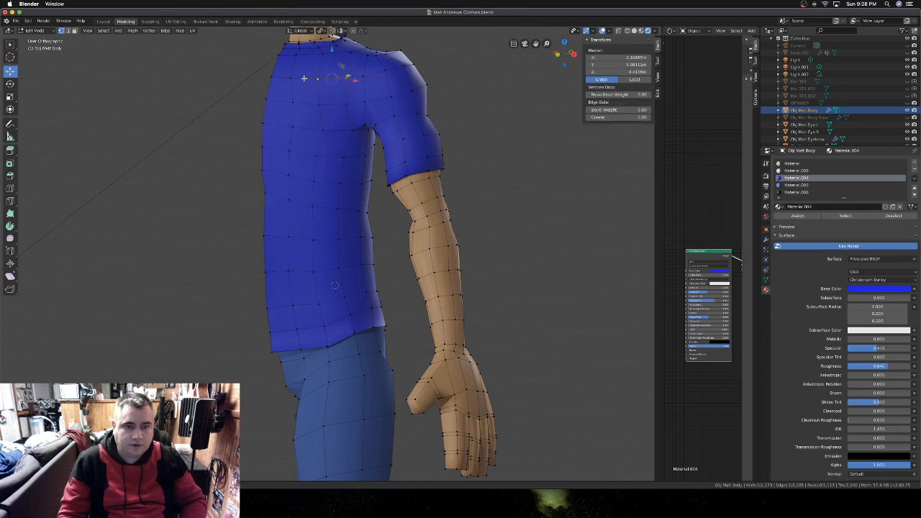
left_click(292, 78, "shift")
left_click(273, 77, "shift")
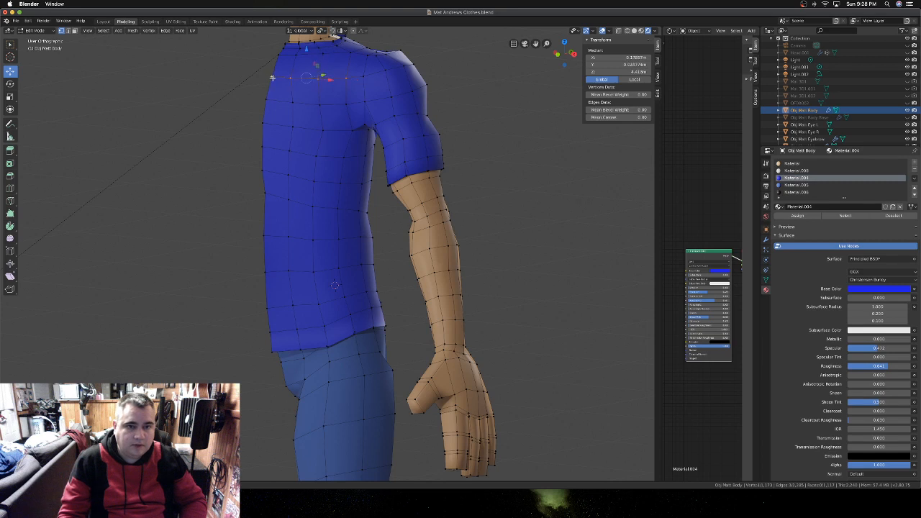
right_click(276, 77)
mouse_move(302, 77)
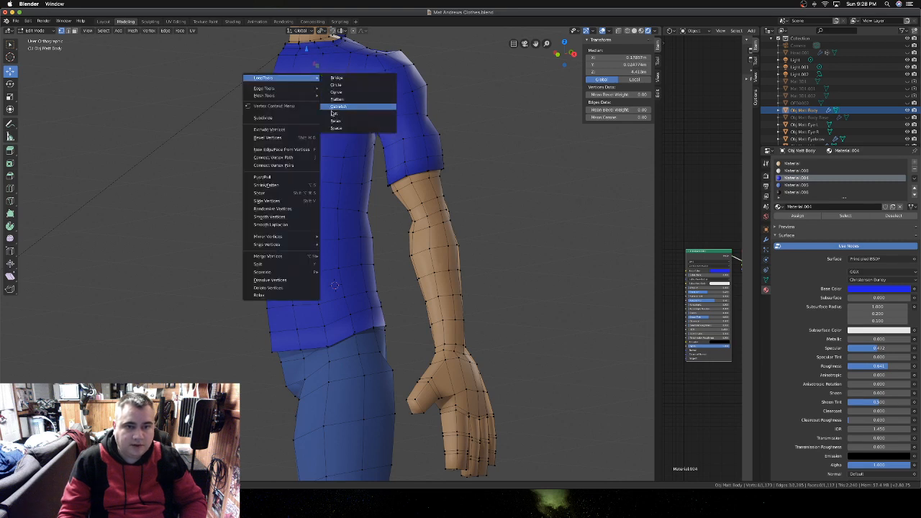
left_click(336, 121)
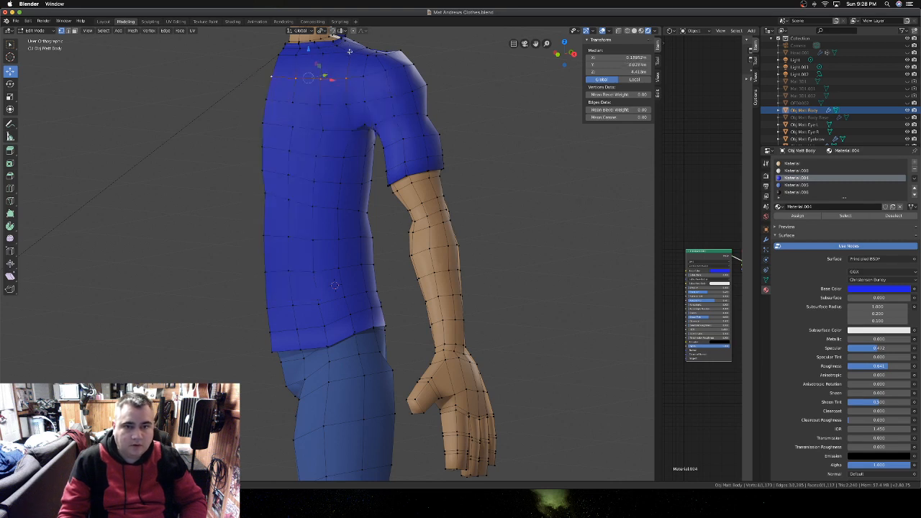
- Select the front vertex row just below the shirt collar and apply LoopTools Space
left_click(349, 52)
left_click(322, 54, "shift")
left_click(286, 53, "shift")
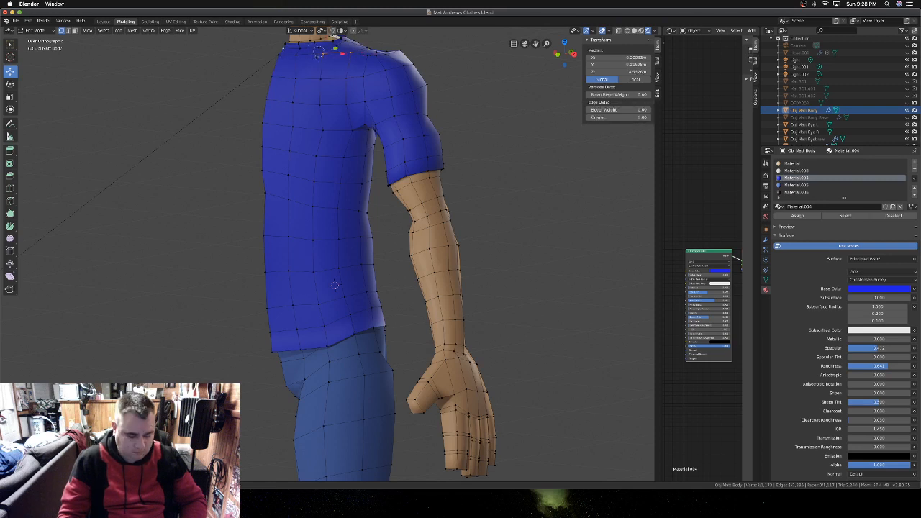
key("ctrl+z")
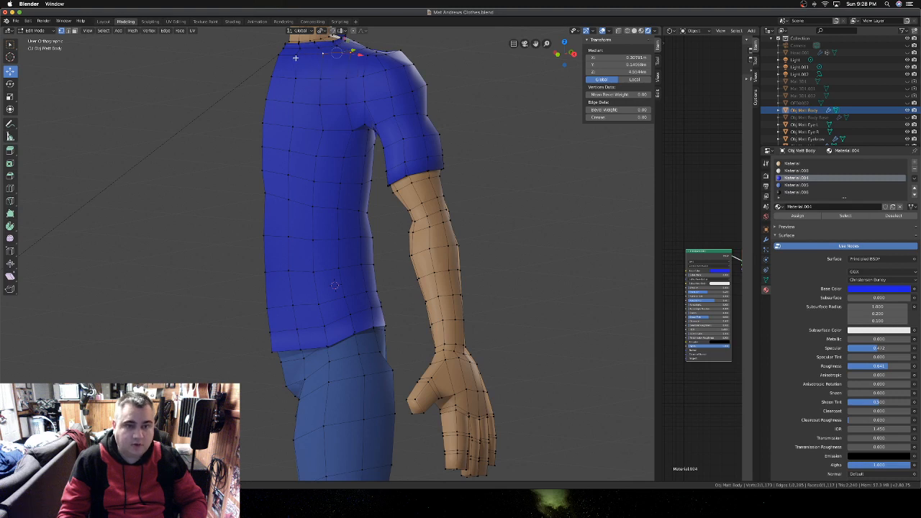
right_click(290, 57)
mouse_move(290, 58)
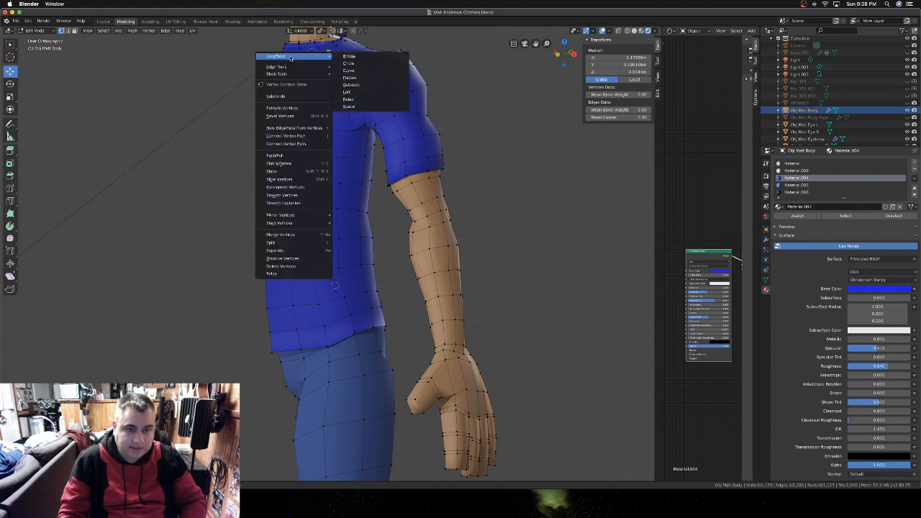
left_click(351, 105)
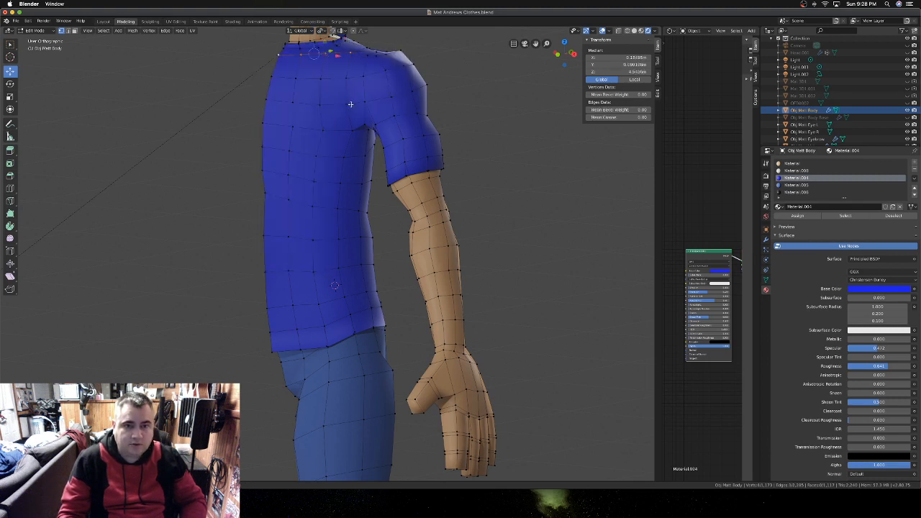
- Select the vertex row across the shoulder blade on the shirt's back, out to the center, and apply LoopTools Space
scroll(350, 104, "right", 10)
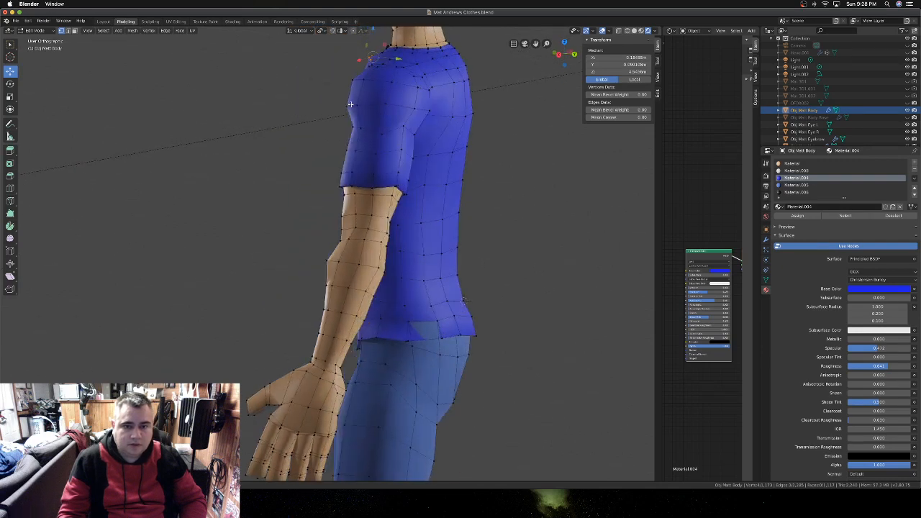
scroll(350, 104, "right", 8)
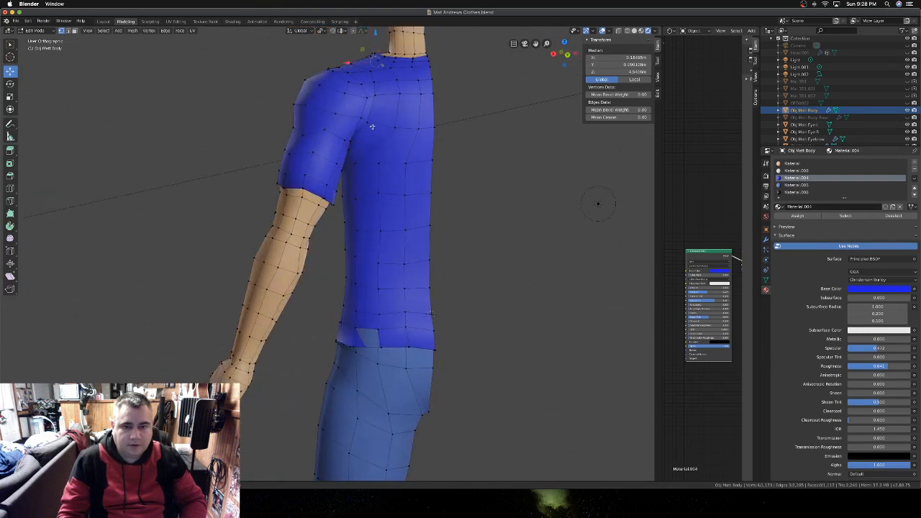
left_click(372, 126)
left_click(396, 128, "shift")
left_click(421, 129, "shift")
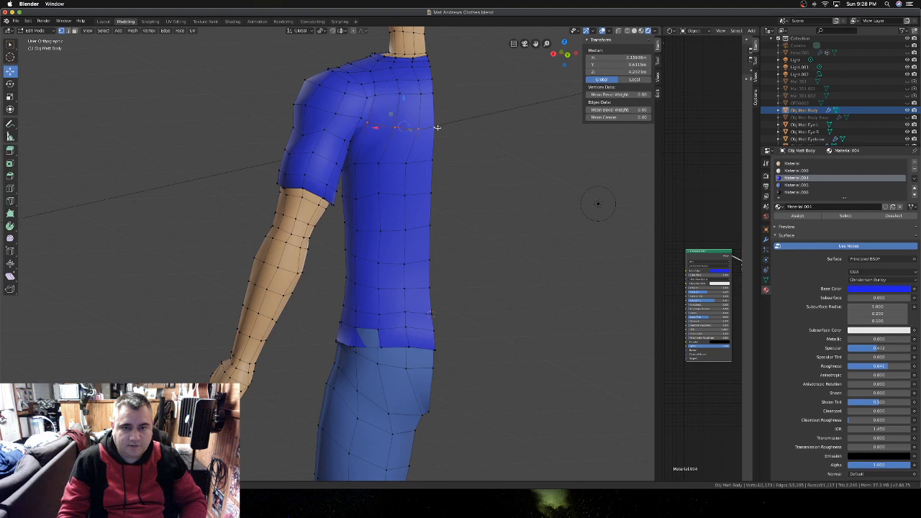
right_click(439, 128)
mouse_move(440, 130)
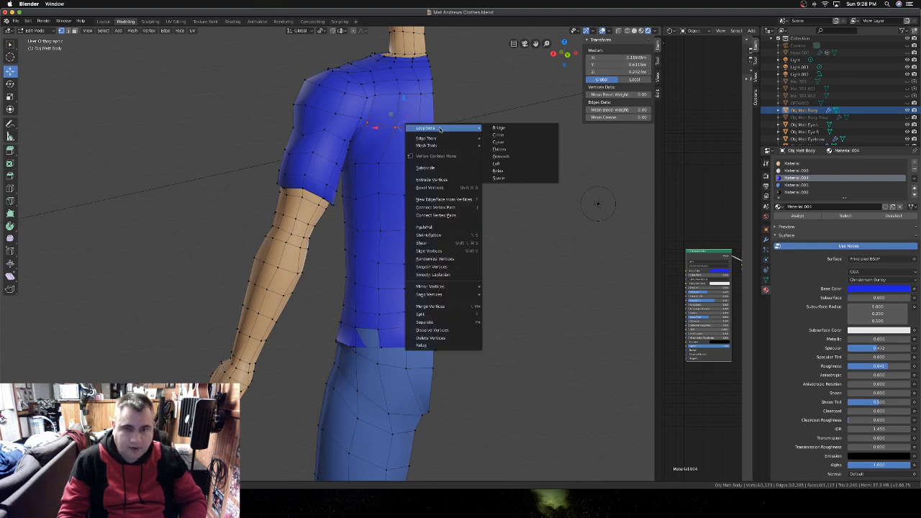
left_click(495, 179)
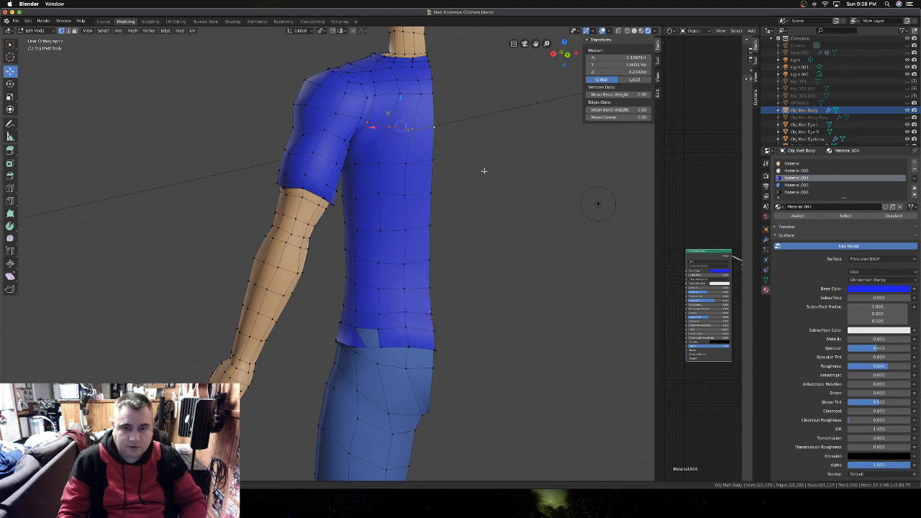
- Select the next back vertex row above the shoulder blade, out to the center, and apply LoopTools Space
left_click(376, 94)
left_click(399, 94, "shift")
left_click(421, 93, "shift")
left_click(433, 93, "shift")
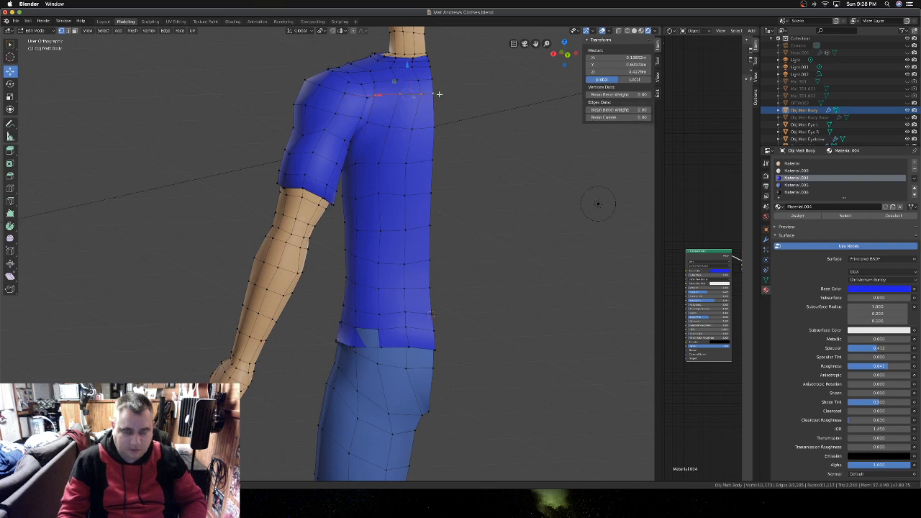
right_click(439, 94)
mouse_move(441, 96)
left_click(507, 145)
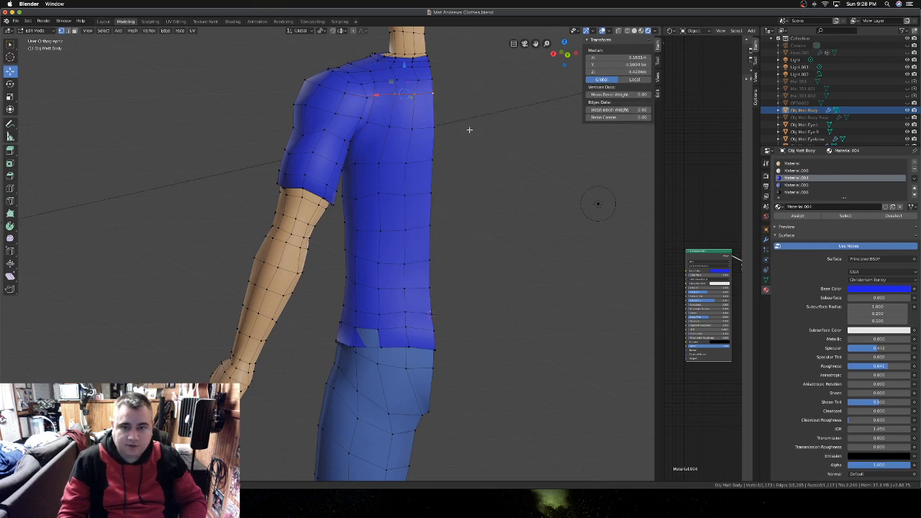
- Select the upper back vertex row nearest the collar, out to the center, and apply LoopTools Space
left_click(375, 84)
left_click(396, 82, "shift")
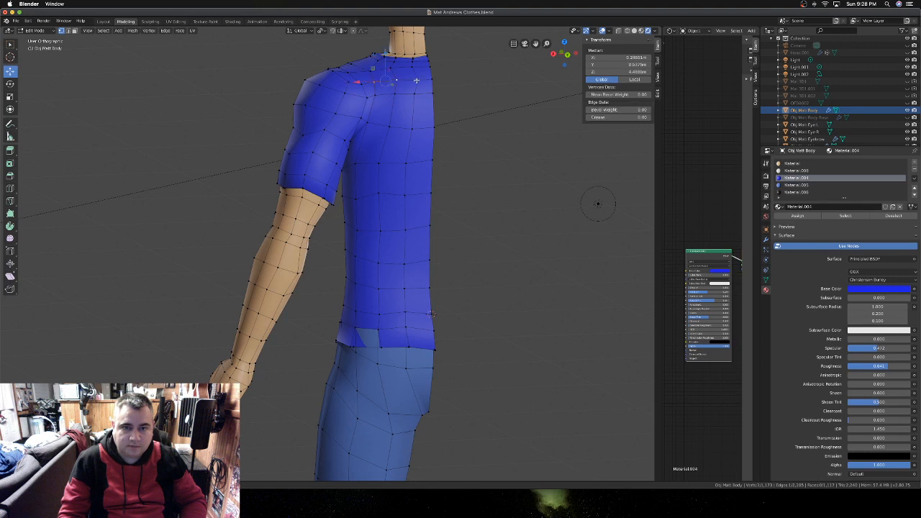
left_click(429, 79, "shift")
right_click(428, 79)
mouse_move(427, 81)
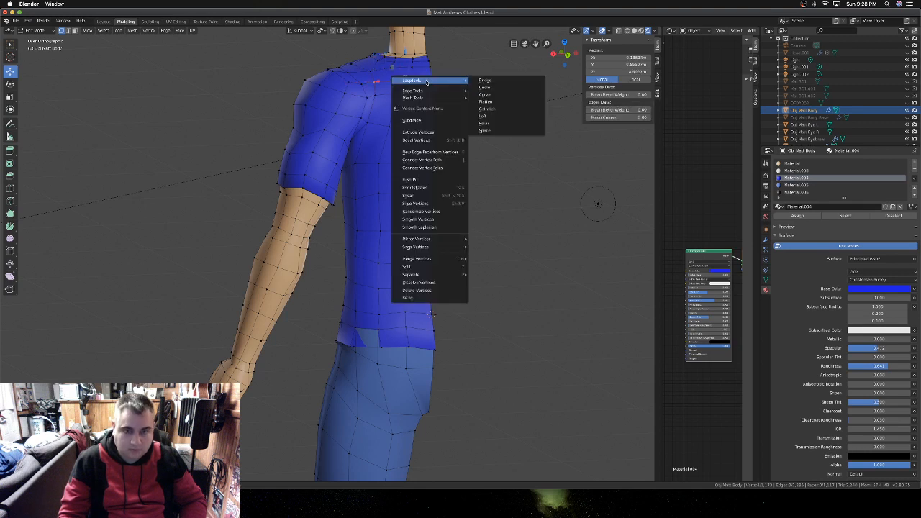
left_click(483, 129)
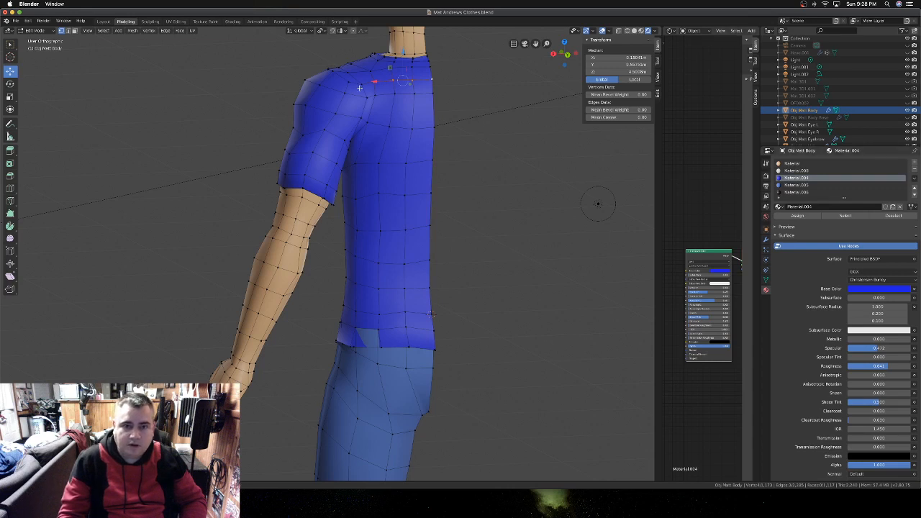
- Try to space the shirt's center back vertex column evenly with LoopTools Space, from the hem edge up to the shoulder blade row
middle_click_drag(374, 80, 382, 79)
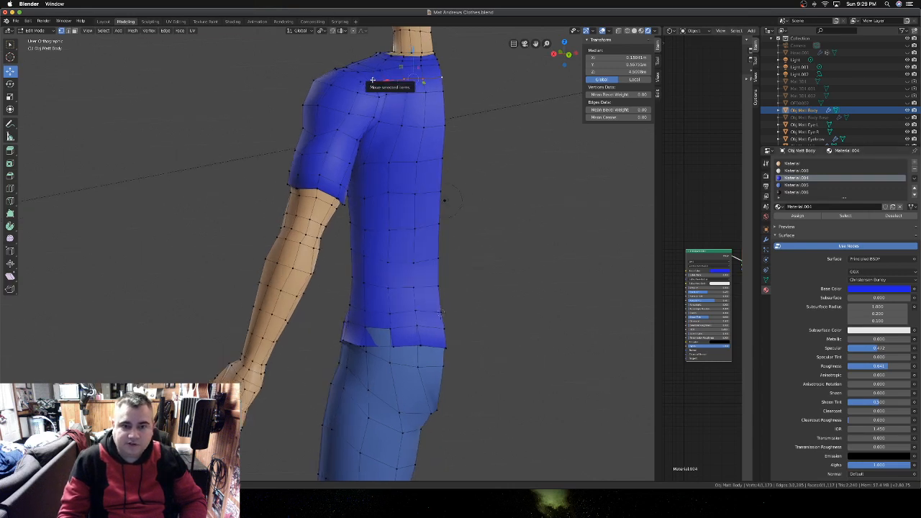
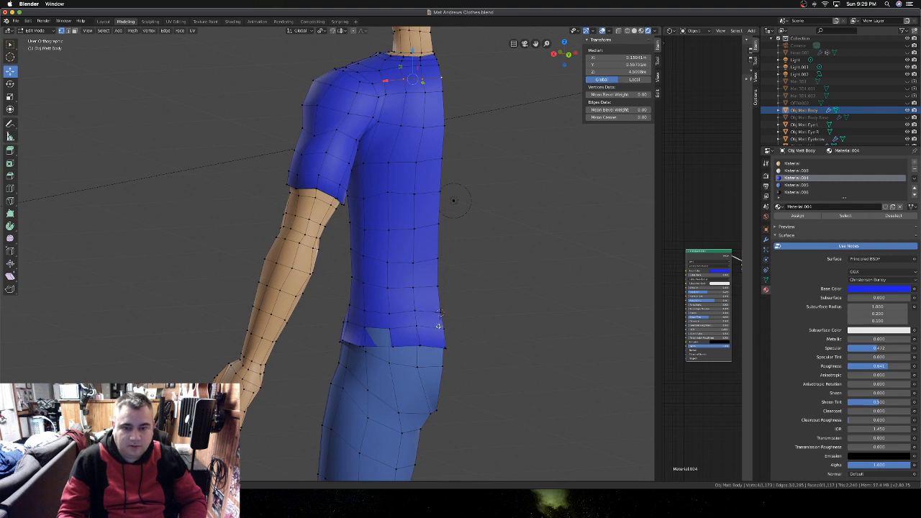
left_click(437, 326)
middle_click_drag(439, 324, 465, 341)
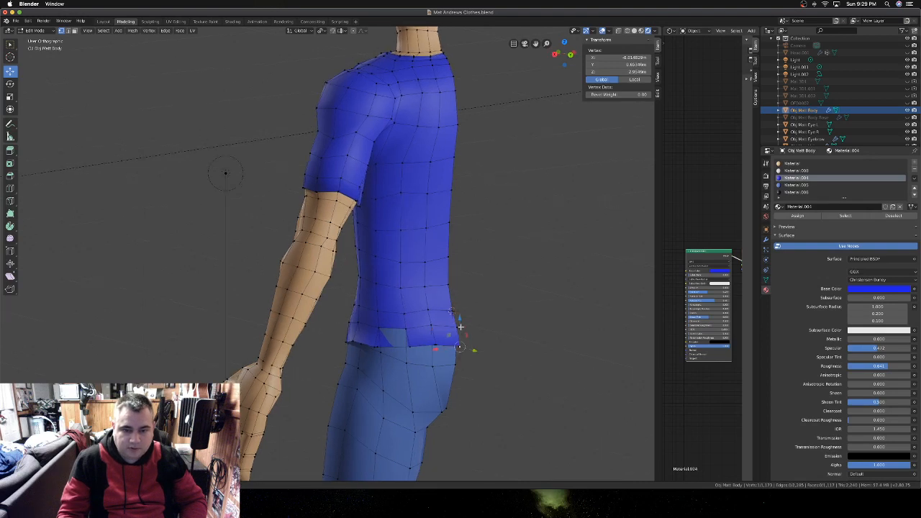
left_click(462, 327, "shift")
left_click(450, 309, "shift")
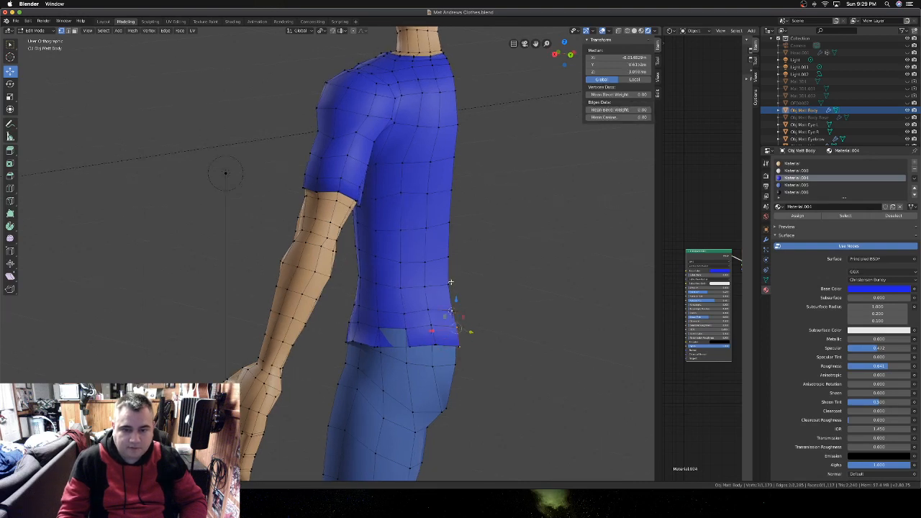
left_click(451, 281, "shift")
left_click(447, 258, "shift")
left_click(449, 222, "shift")
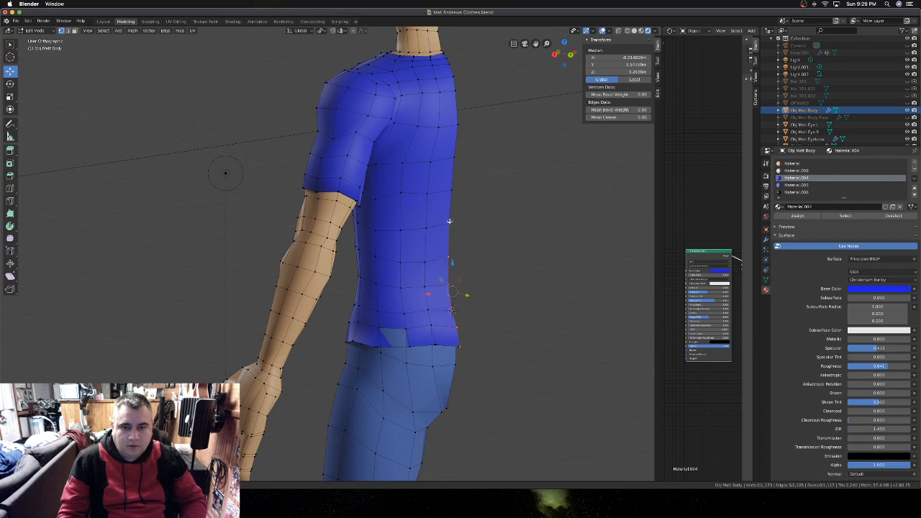
left_click(455, 160, "shift")
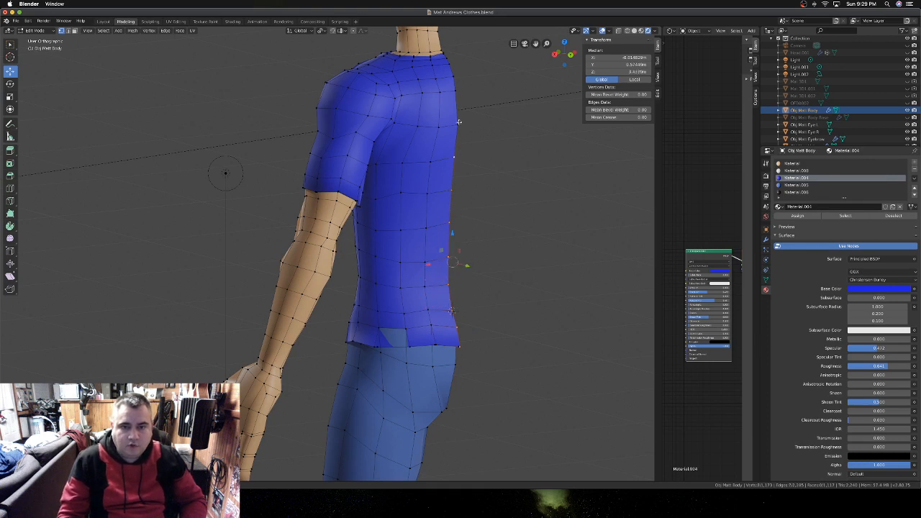
left_click(456, 124, "shift")
left_click(455, 91, "shift")
right_click(456, 93)
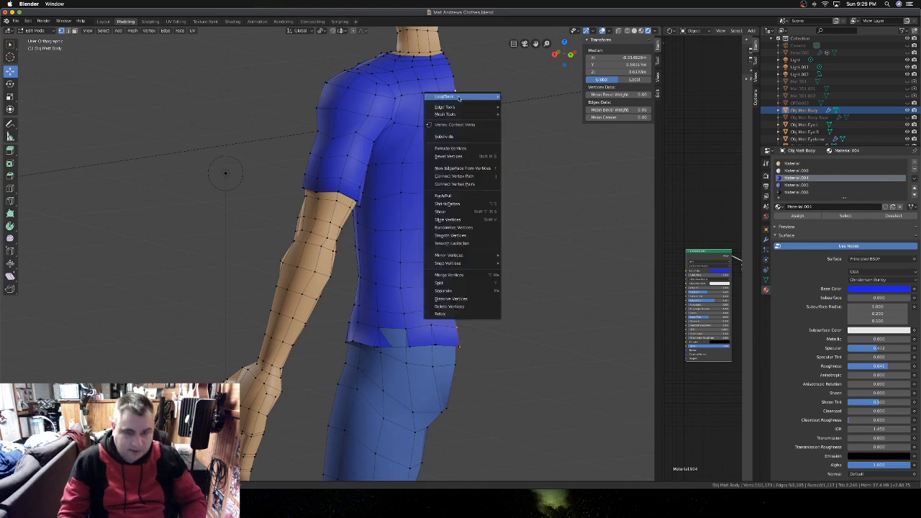
mouse_move(460, 98)
left_click(525, 147)
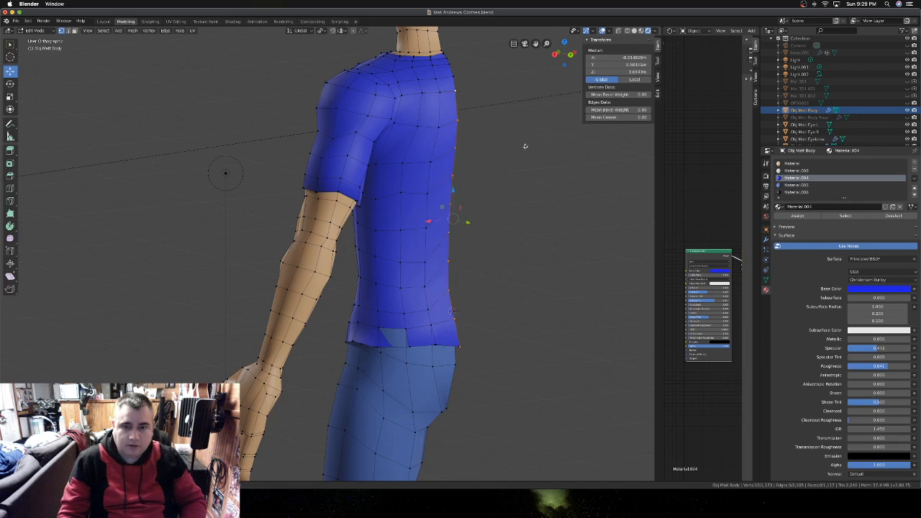
- Try LoopTools Space on the vertex column next to the back's center, from the hem edge up to the shoulder blade row
left_click(437, 345)
left_click(433, 313, "shift")
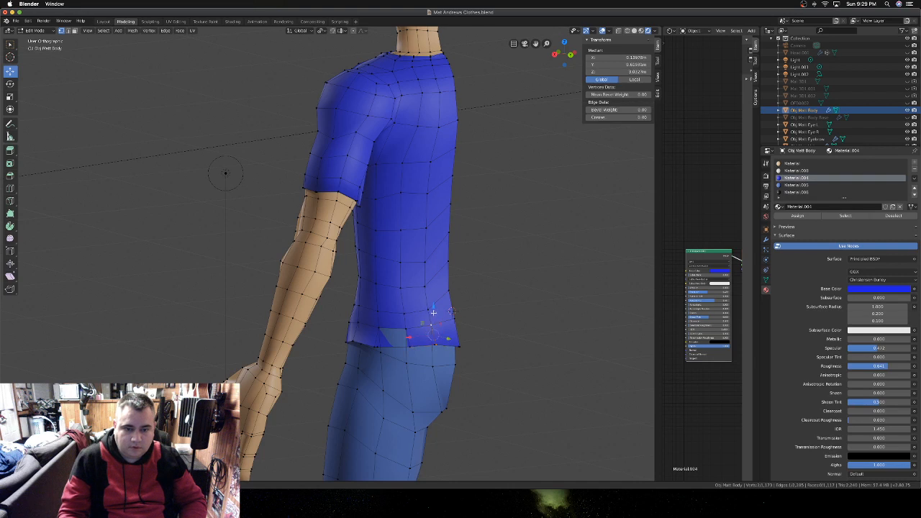
left_click(428, 288, "shift")
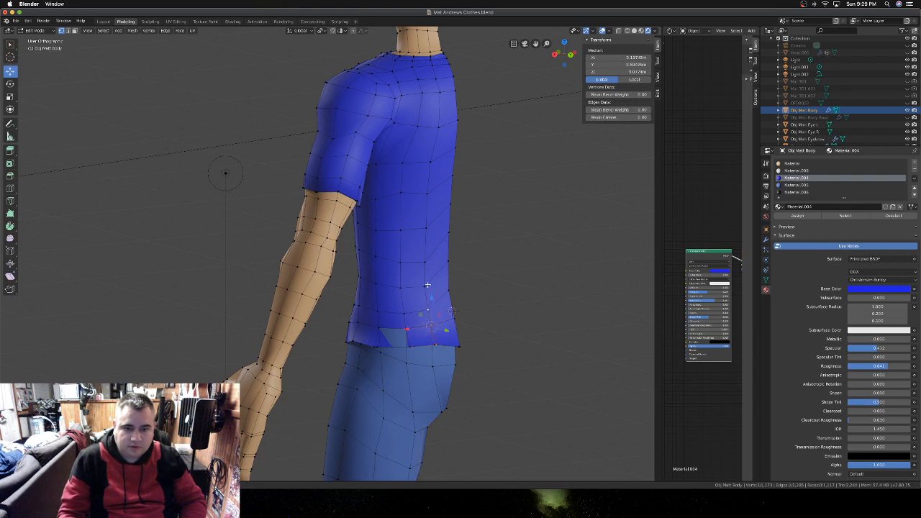
left_click(427, 227, "shift")
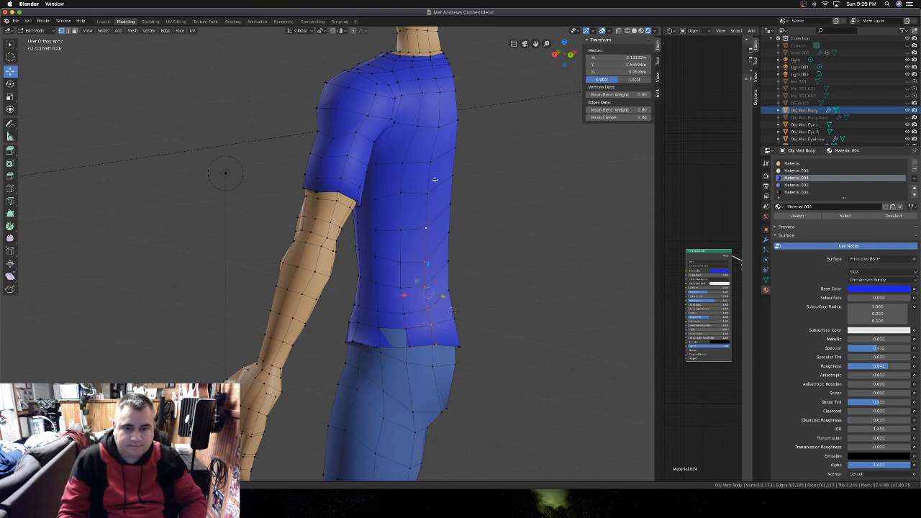
left_click(428, 191, "shift")
left_click(436, 129, "shift")
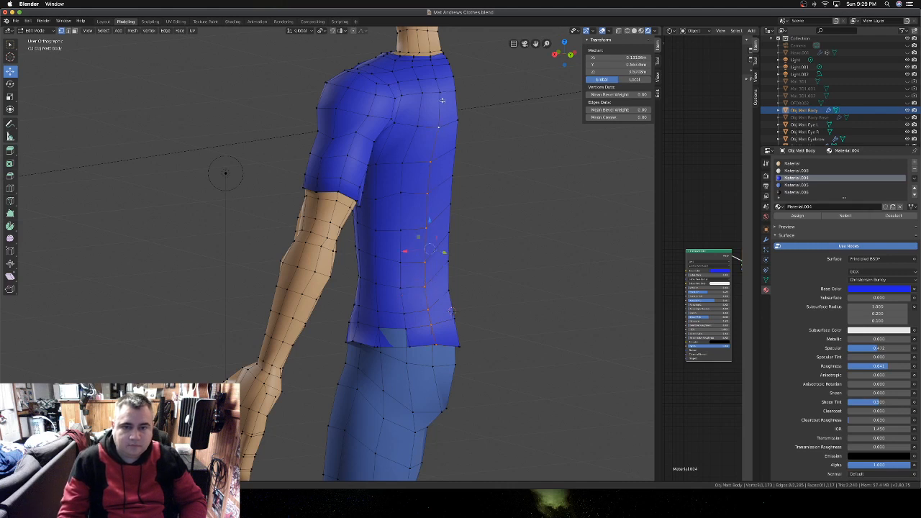
right_click(434, 109)
mouse_move(438, 112)
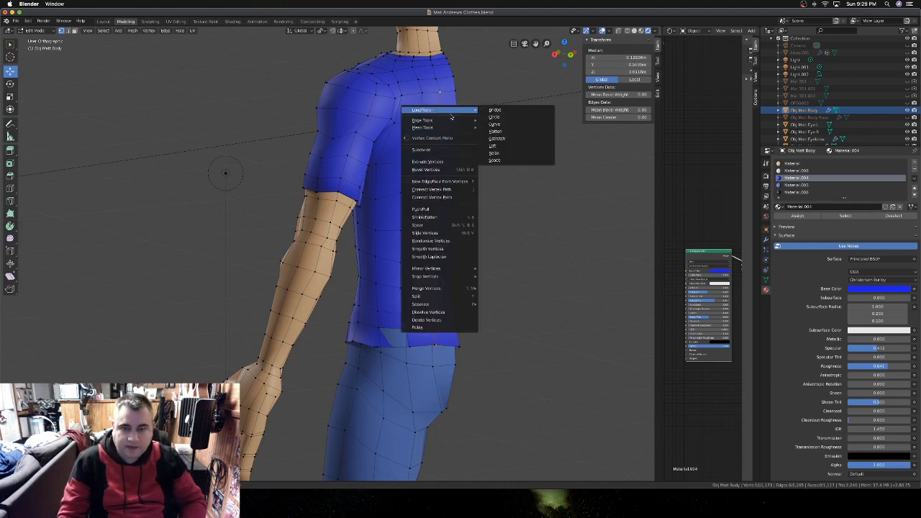
left_click(497, 159)
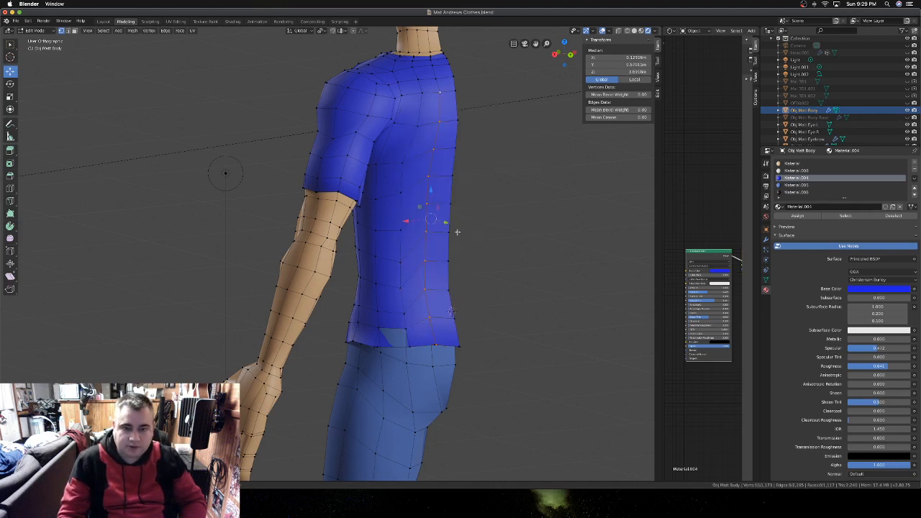
left_click(409, 346)
left_click(409, 329, "shift")
left_click(407, 315, "shift")
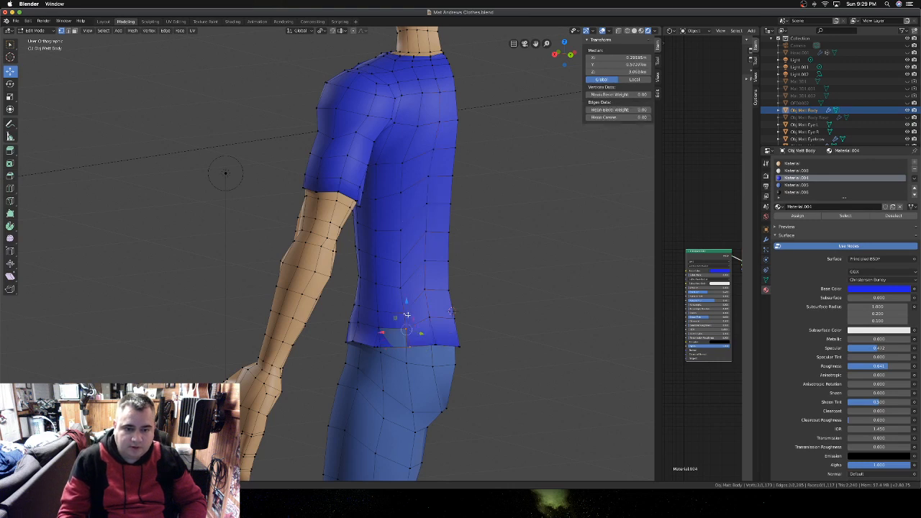
left_click(403, 286, "shift")
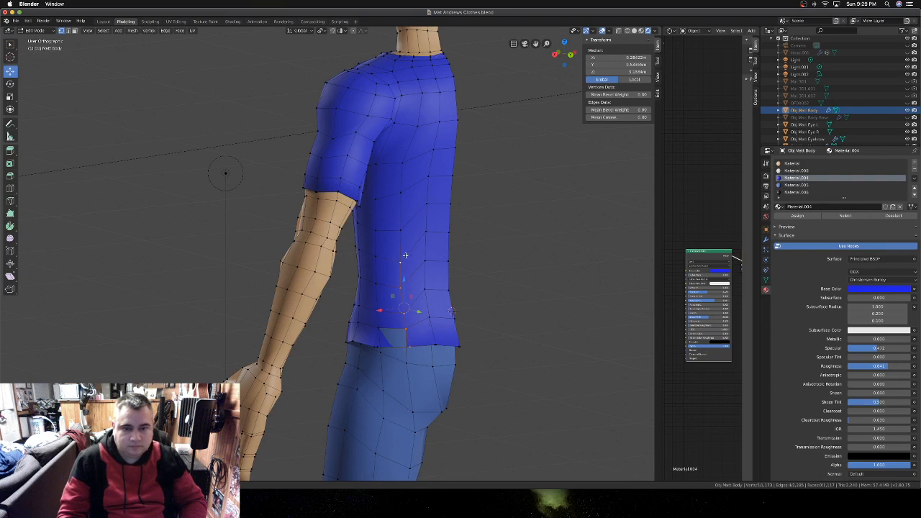
- Undo the LoopTools Space operations and vertex selections on the shirt's back columns that started at the hem edge
key("ctrl+z")
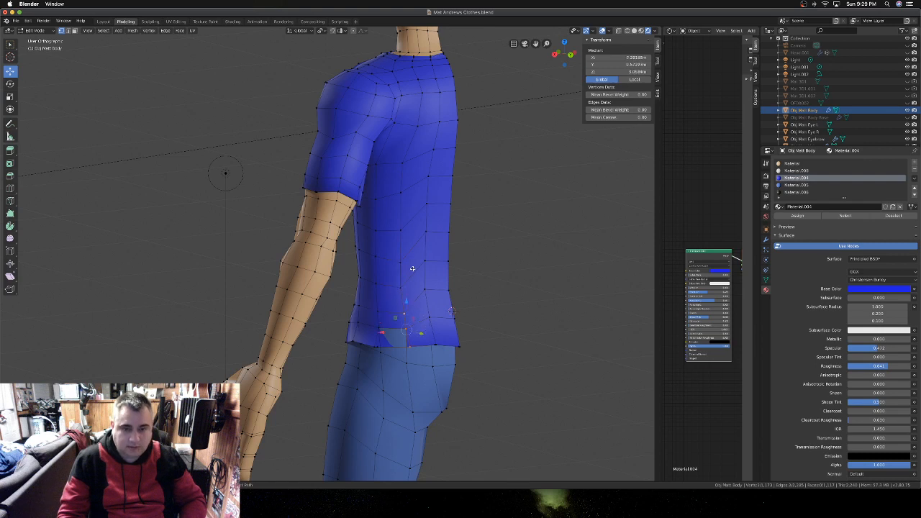
key("ctrl+z")
key("ctrl+z")
key("ctrl+z")
key("ctrl+z")
key("ctrl+z")
key("ctrl+z")
key("ctrl+z")
key("ctrl+z")
key("ctrl+z")
key("ctrl+z")
key("ctrl+z")
key("ctrl+z")
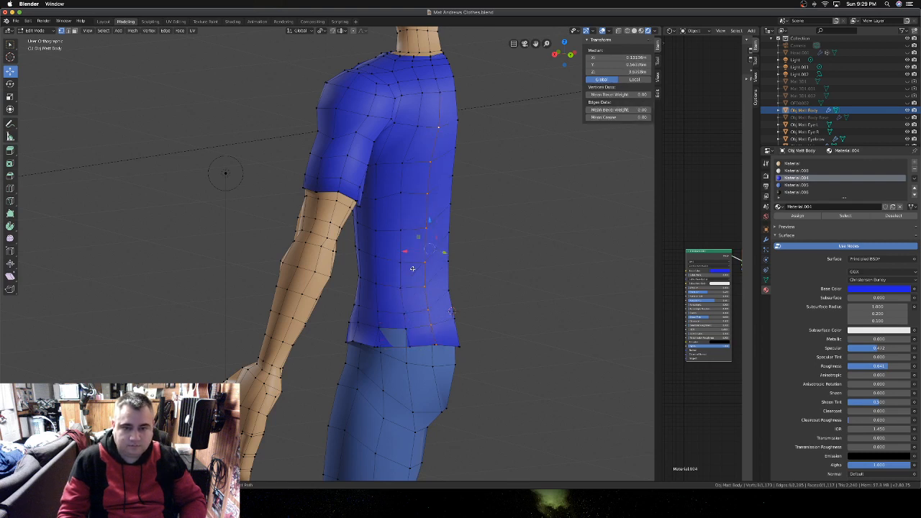
key("ctrl+z")
key("ctrl+z")
key("ctrl+z")
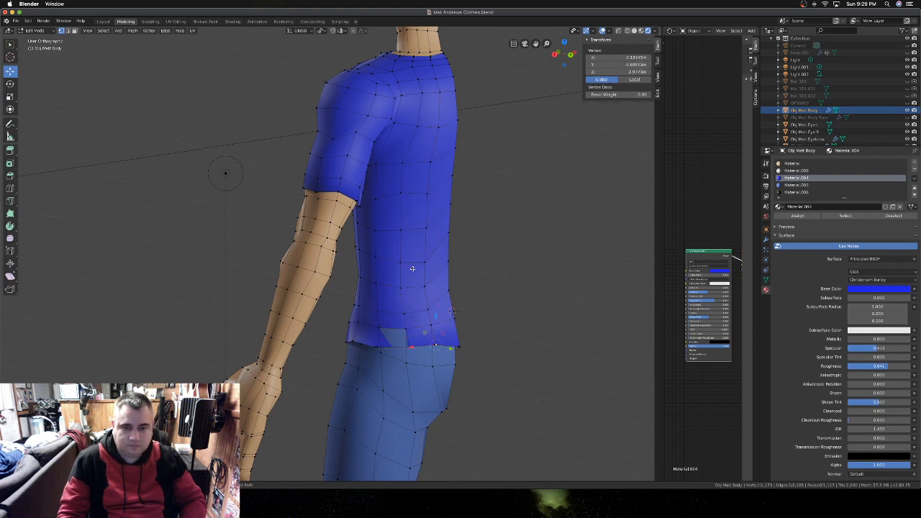
- Select the center back vertex column from just above the hem edge up to the shoulder blade row and apply LoopTools Space
left_click(458, 327)
left_click(453, 311, "shift")
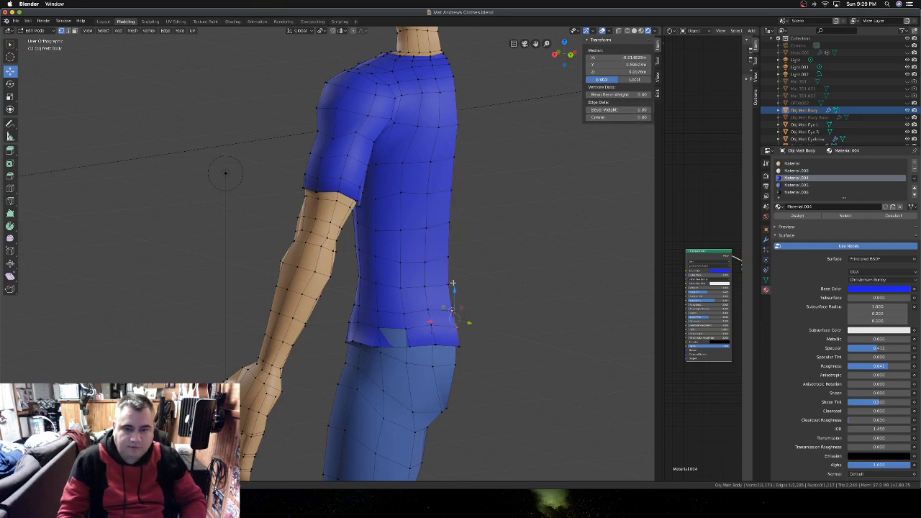
left_click(452, 282, "shift")
left_click(450, 223, "shift")
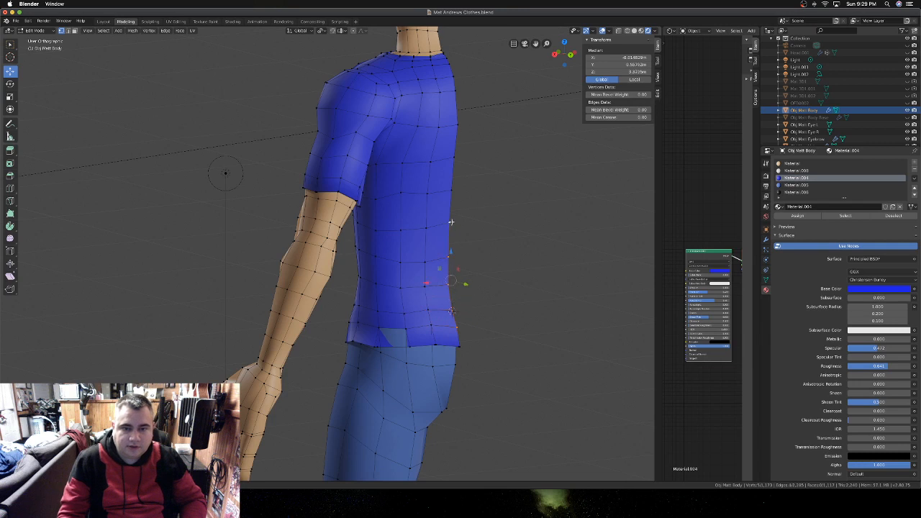
left_click(453, 186, "shift")
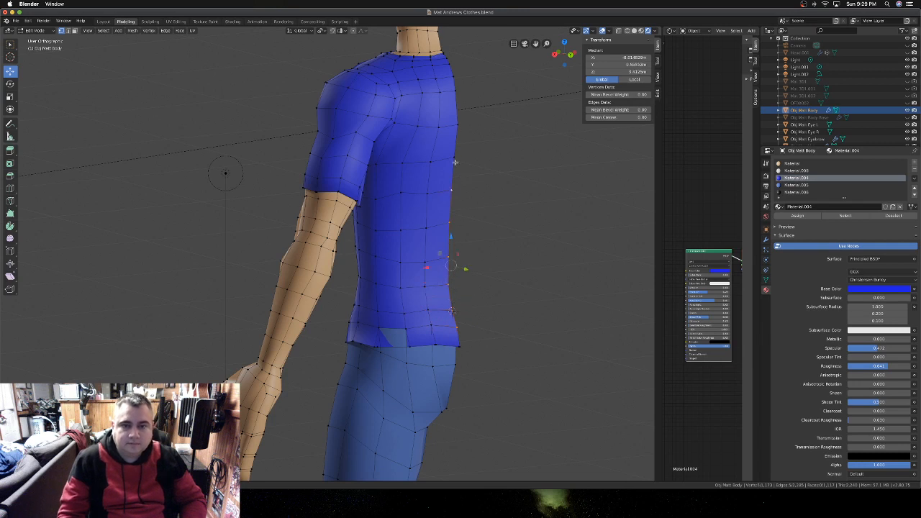
left_click(458, 125, "shift")
left_click(455, 90, "shift")
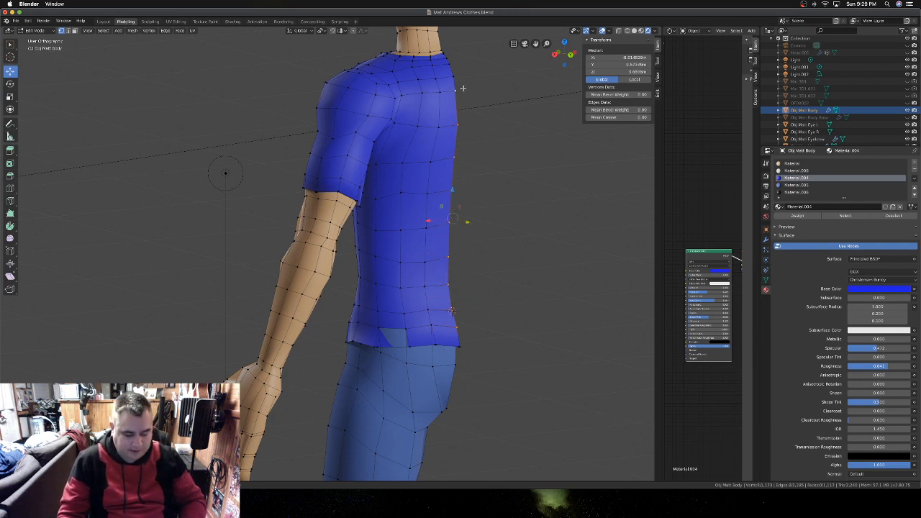
right_click(463, 87)
mouse_move(467, 89)
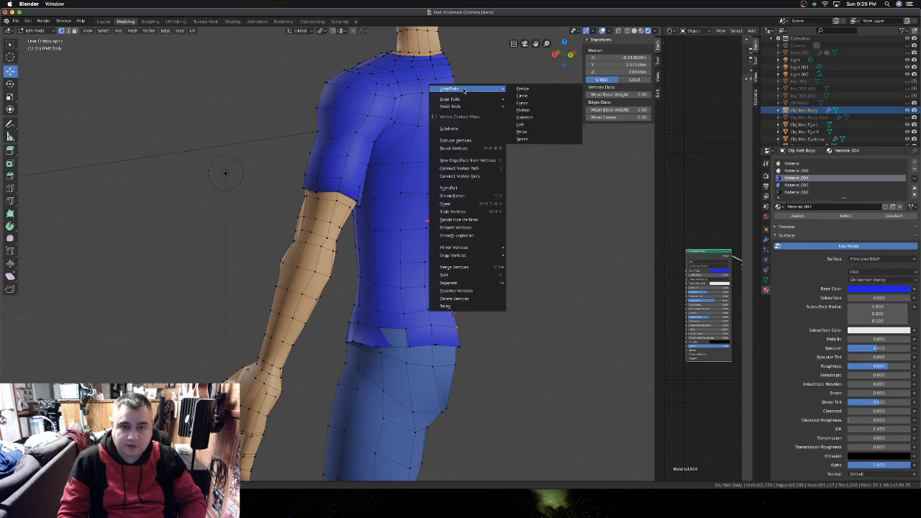
left_click(520, 139)
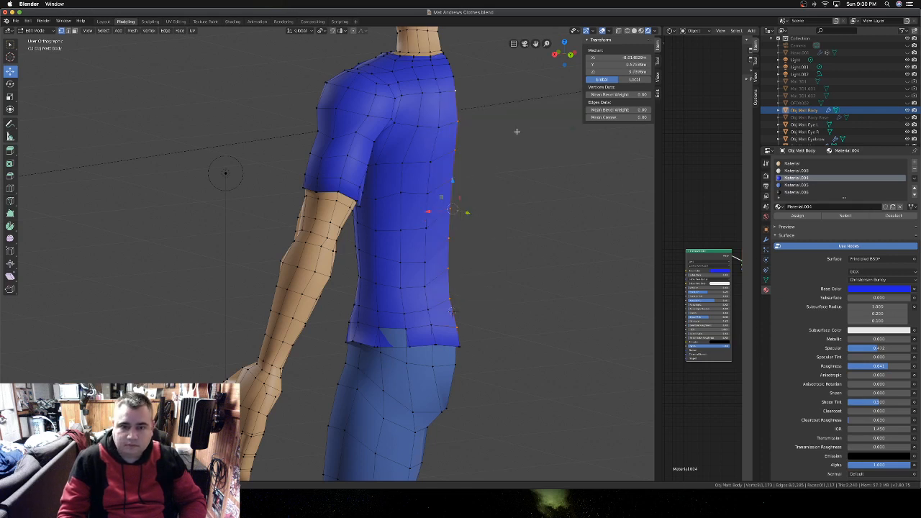
- Select the column beside the back's center, from the shoulder blade row to just above the hem edge, and apply LoopTools Space
left_click(440, 93)
left_click(439, 127, "shift")
left_click(430, 161, "shift")
left_click(428, 194, "shift")
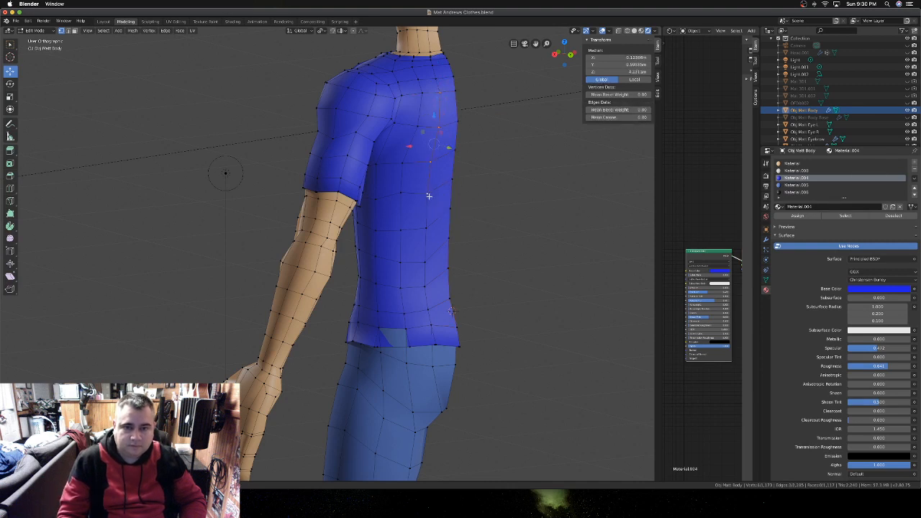
left_click(426, 262, "shift")
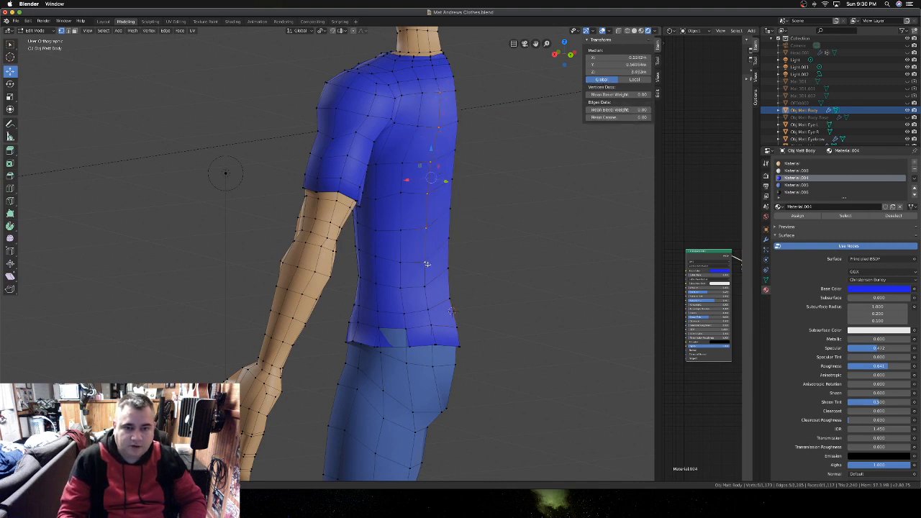
left_click(425, 286, "shift")
left_click(427, 308, "shift")
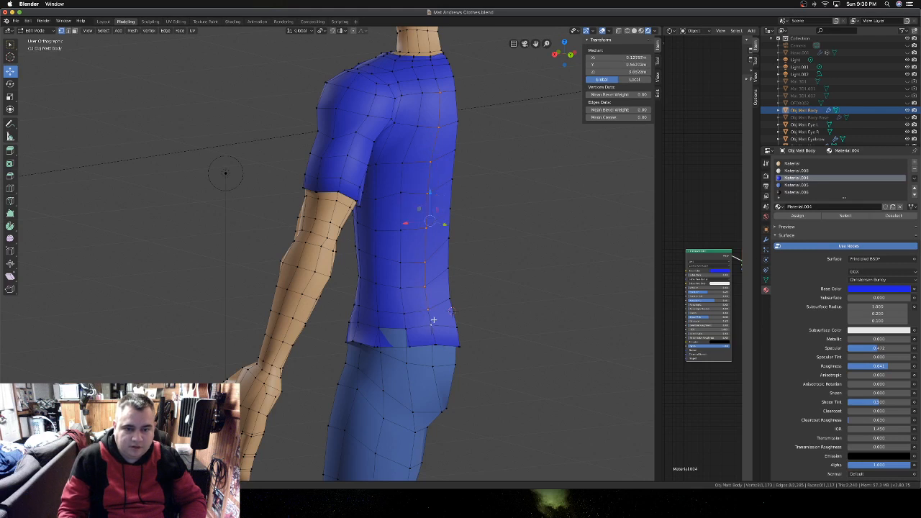
right_click(441, 303)
mouse_move(464, 266)
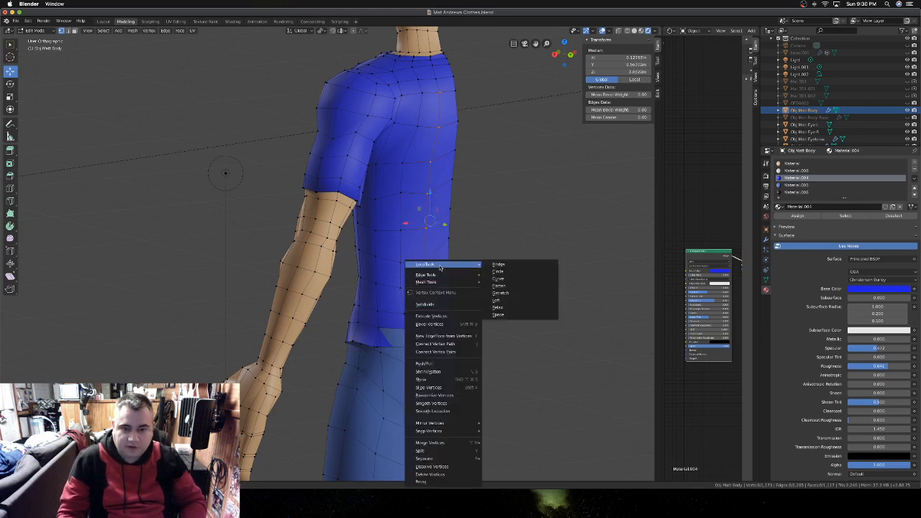
left_click(497, 318)
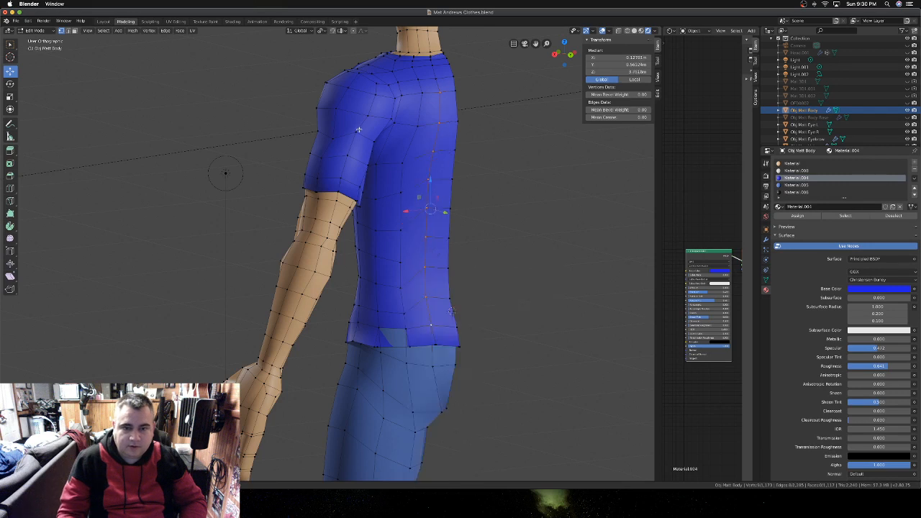
- Select the third back vertex column out from the center, from the shoulder blade row to just above the hem edge, and apply LoopTools Space
left_click(416, 99)
left_click(418, 127, "shift")
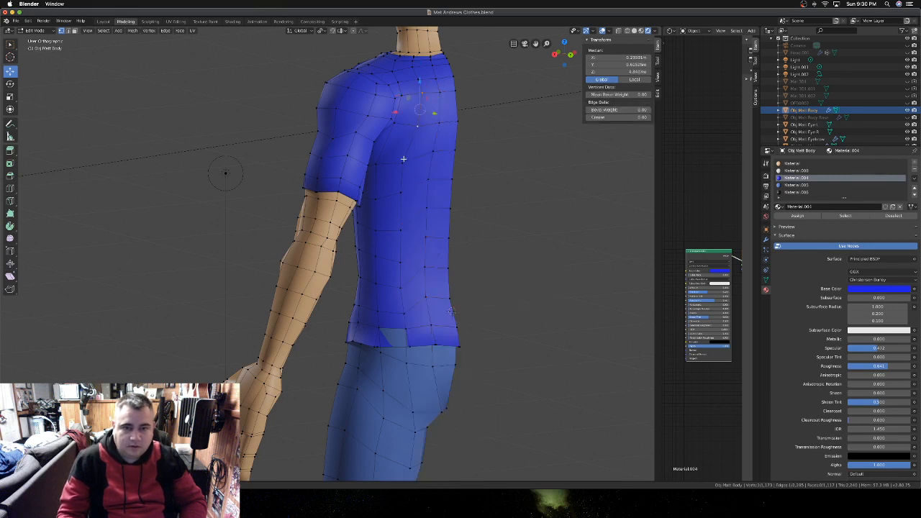
left_click(403, 162, "shift")
left_click(402, 192, "shift")
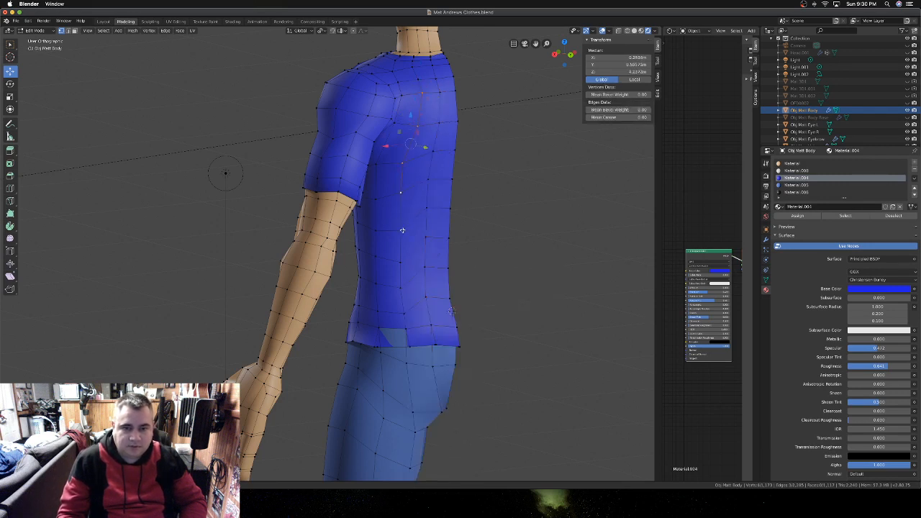
left_click(400, 265, "shift")
left_click(399, 288, "shift")
left_click(403, 314, "shift")
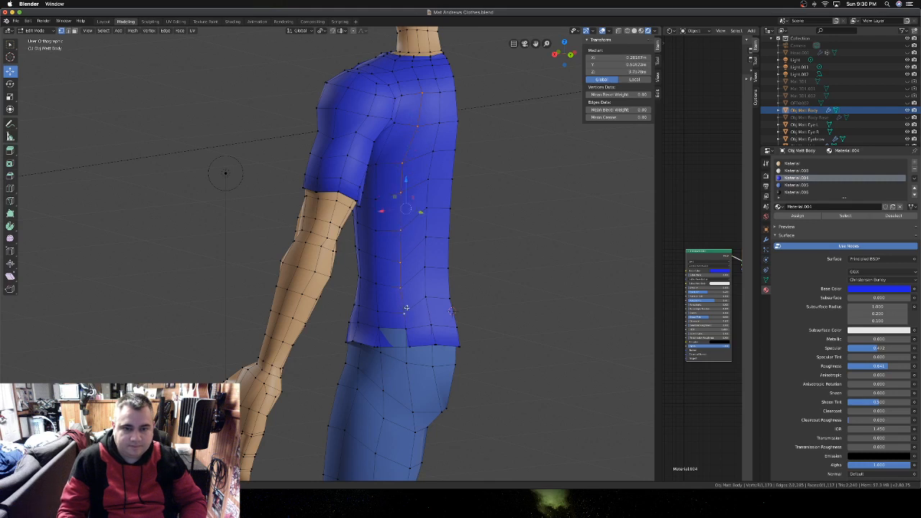
left_click(406, 325, "shift")
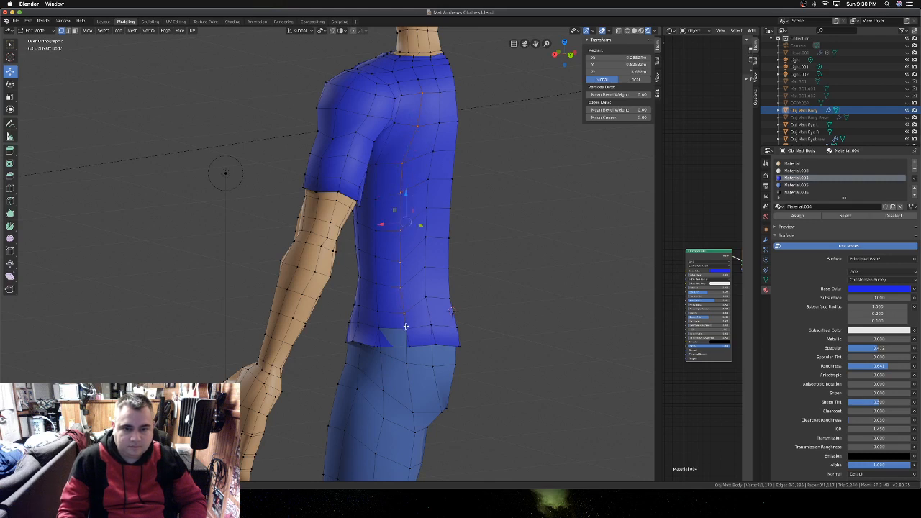
right_click(412, 266)
mouse_move(414, 268)
left_click(482, 316)
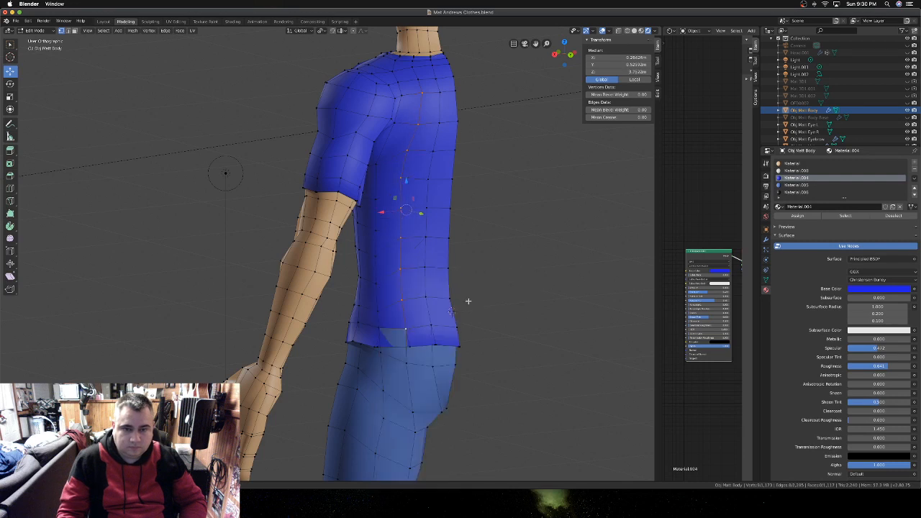
left_click(388, 136)
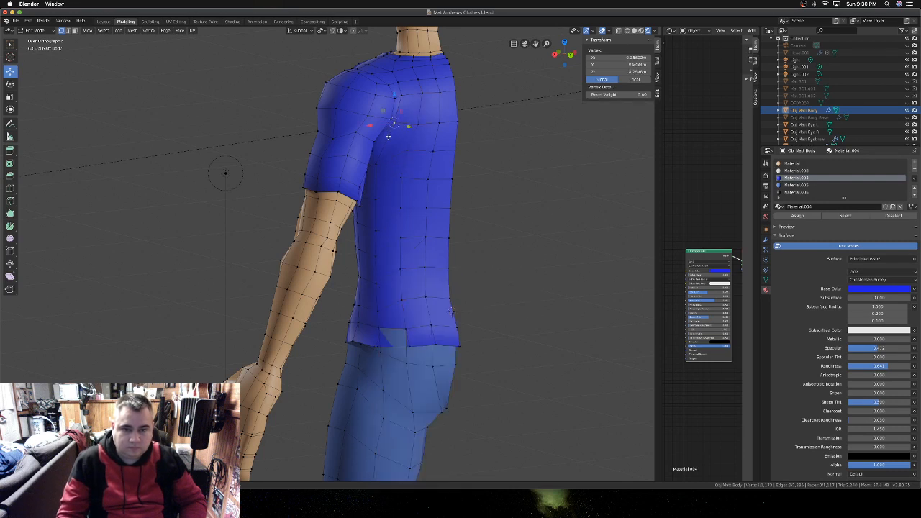
scroll(378, 178, "right", 5)
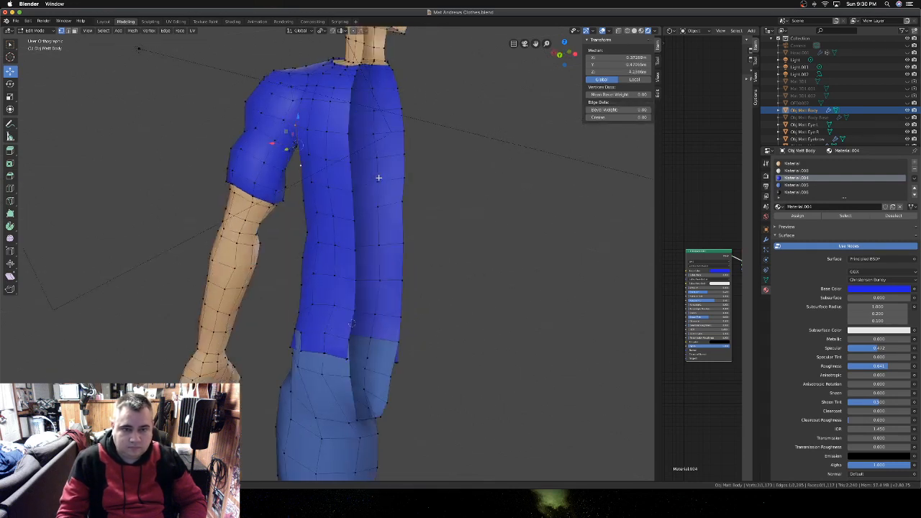
scroll(379, 178, "left", 4)
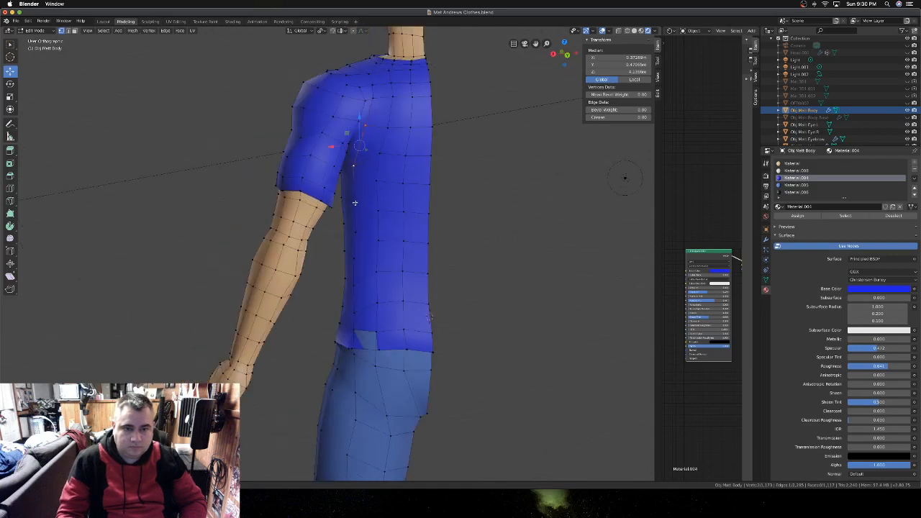
scroll(355, 202, "right", 4)
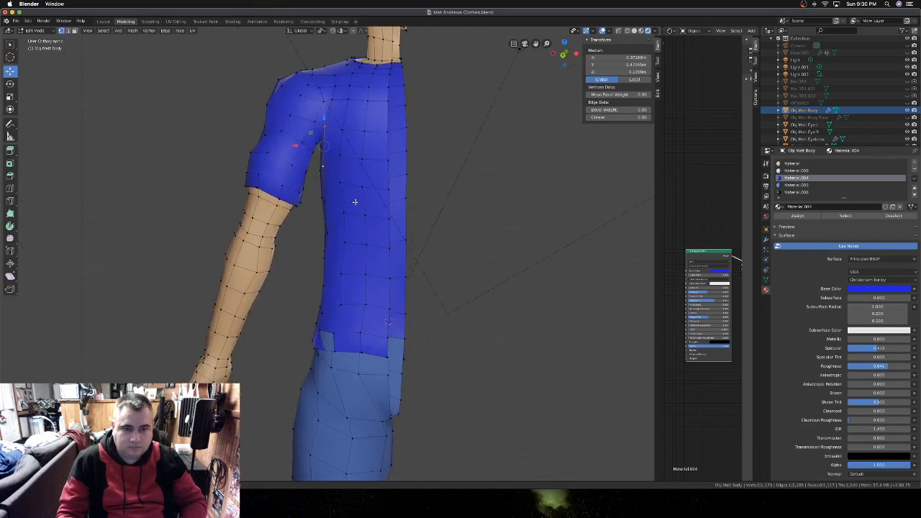
scroll(355, 202, "left", 2)
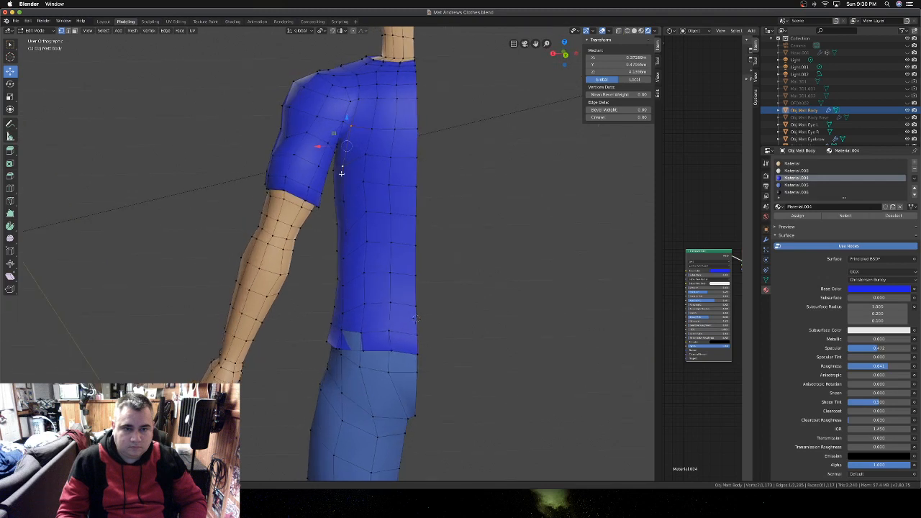
- Select the back vertex column nearest the armpit, from armpit level to just above the hem edge, and apply LoopTools Space
left_click(342, 176)
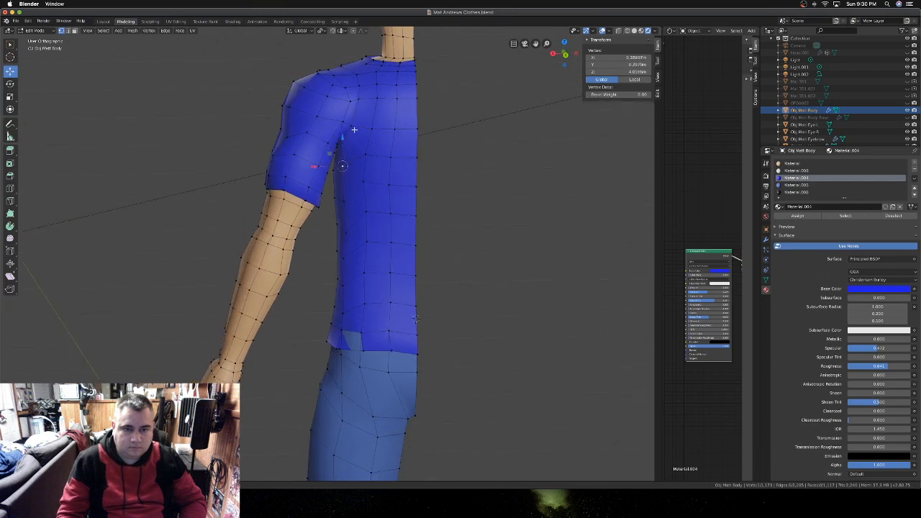
left_click(352, 127, "shift")
left_click(345, 228, "ctrl")
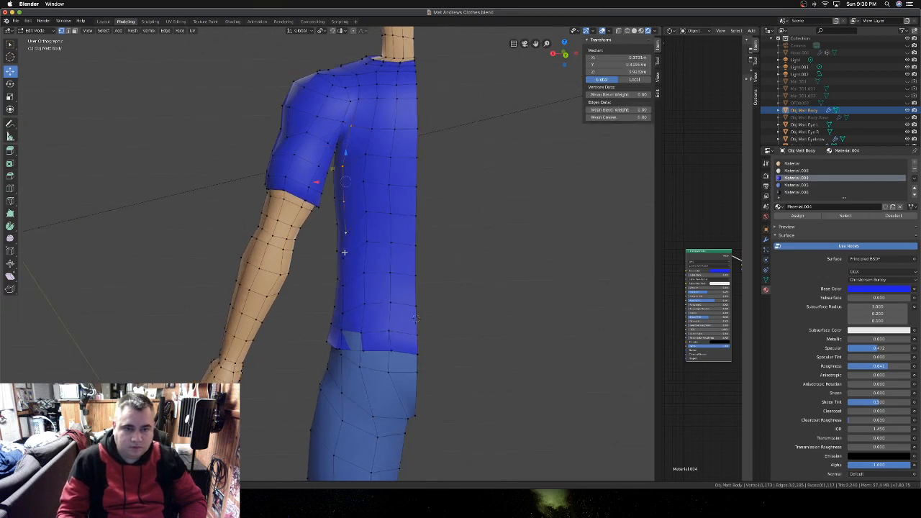
left_click(344, 254, "ctrl")
left_click(343, 293, "ctrl")
left_click(344, 314, "ctrl")
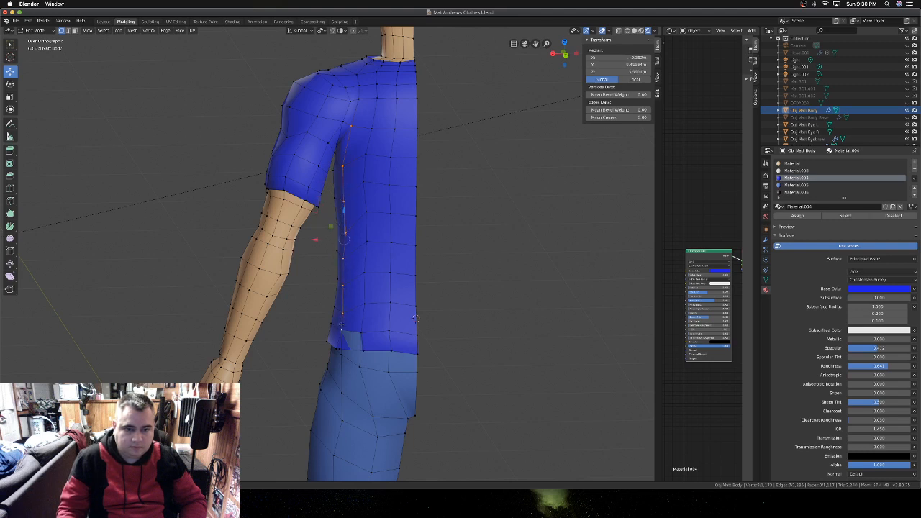
right_click(352, 305)
mouse_move(351, 264)
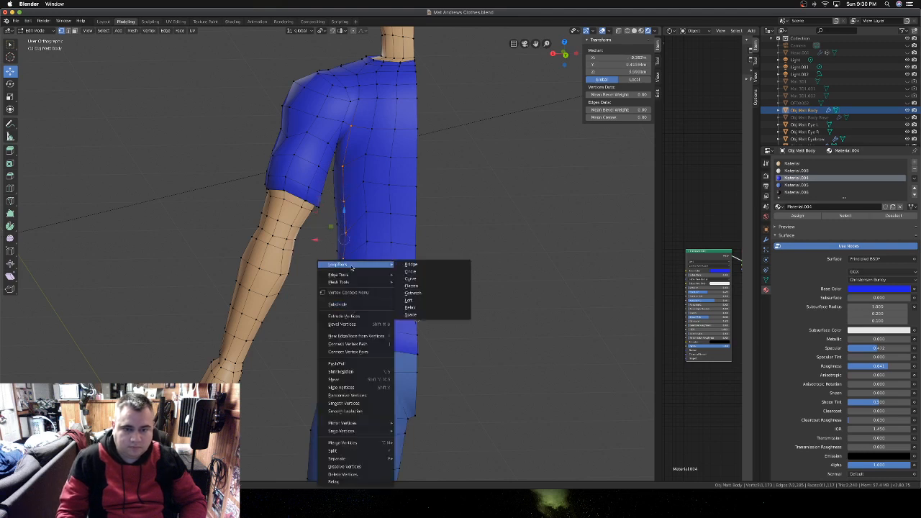
left_click(411, 314)
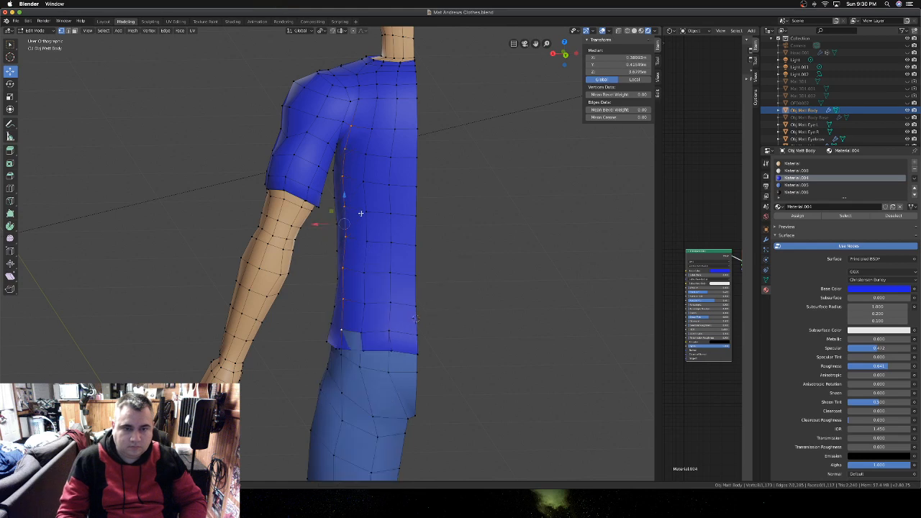
- Select the shirt's front-side vertex column beneath the armpit, from just above the hem up to the armpit, and apply LoopTools Space
mouse_move(362, 213)
middle_mouse_down()
mouse_move(607, 177)
mouse_move(411, 222)
mouse_move(367, 215)
middle_mouse_up()
left_click(378, 308)
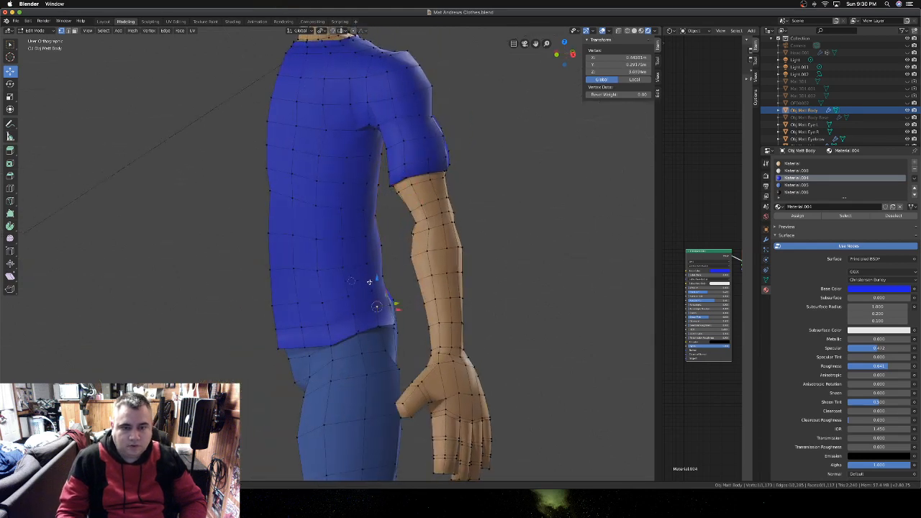
left_click(370, 283, "shift")
left_click(367, 258, "shift")
left_click(366, 235, "shift")
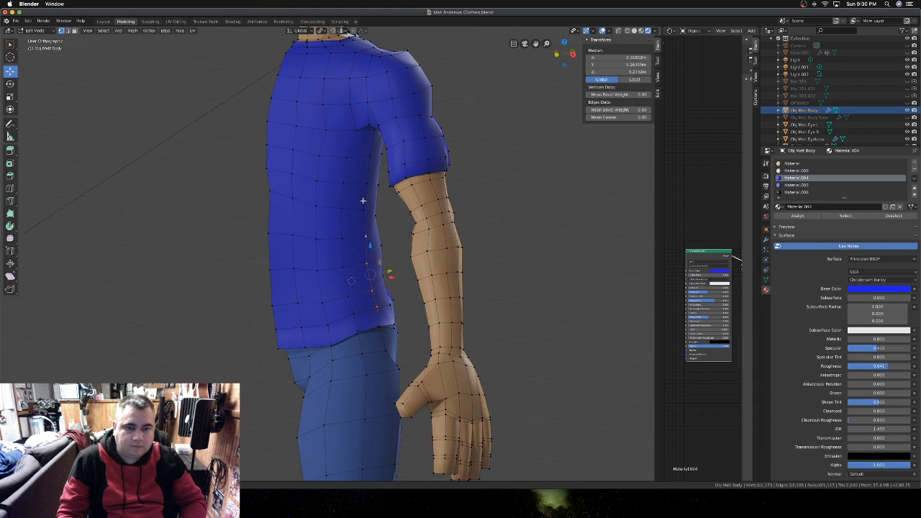
left_click(366, 210, "shift")
left_click(368, 184, "shift")
left_click(369, 155, "shift")
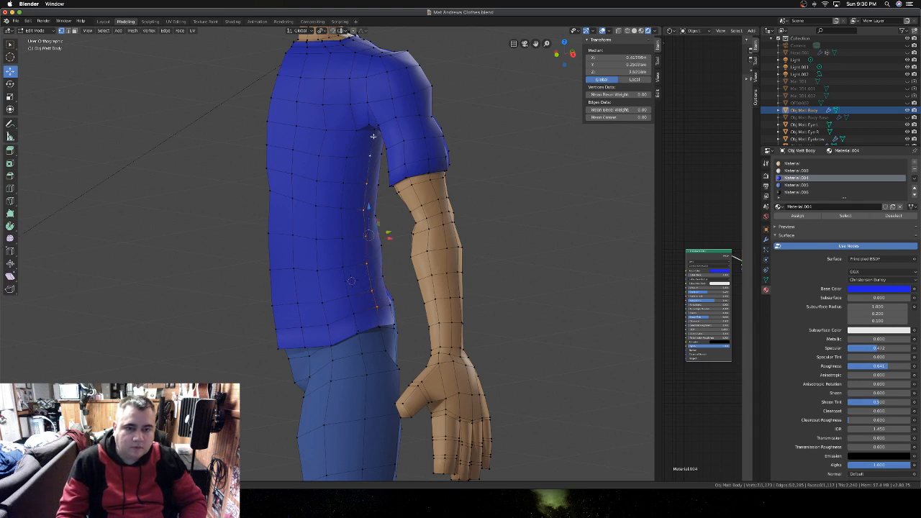
left_click(372, 134, "shift")
right_click(372, 135)
mouse_move(374, 135)
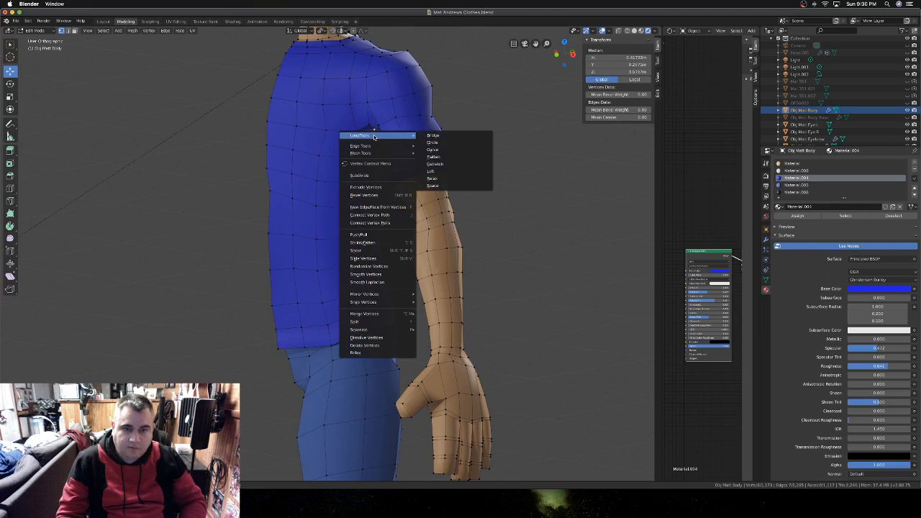
left_click(432, 185)
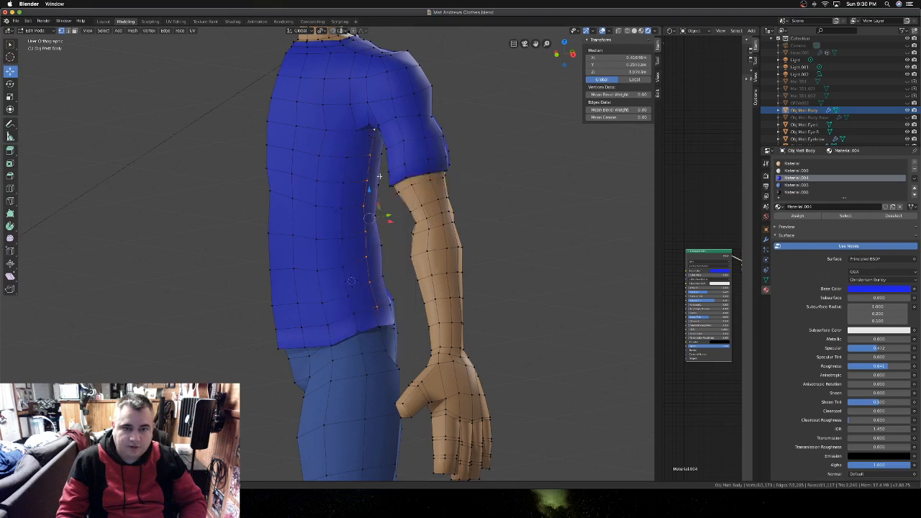
- Select the third front vertex column out from the center, from the shoulder to just above the hem edge, and apply LoopTools Space
left_click(355, 131)
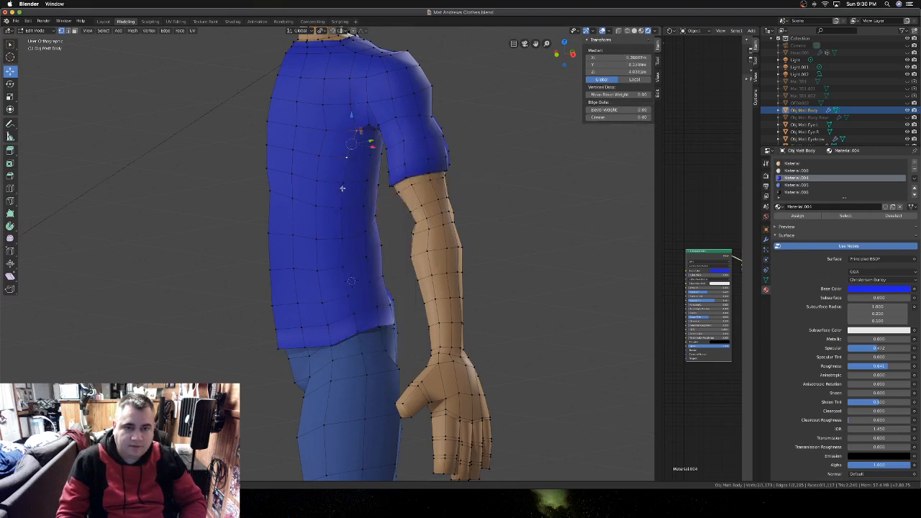
left_click(350, 104, "shift")
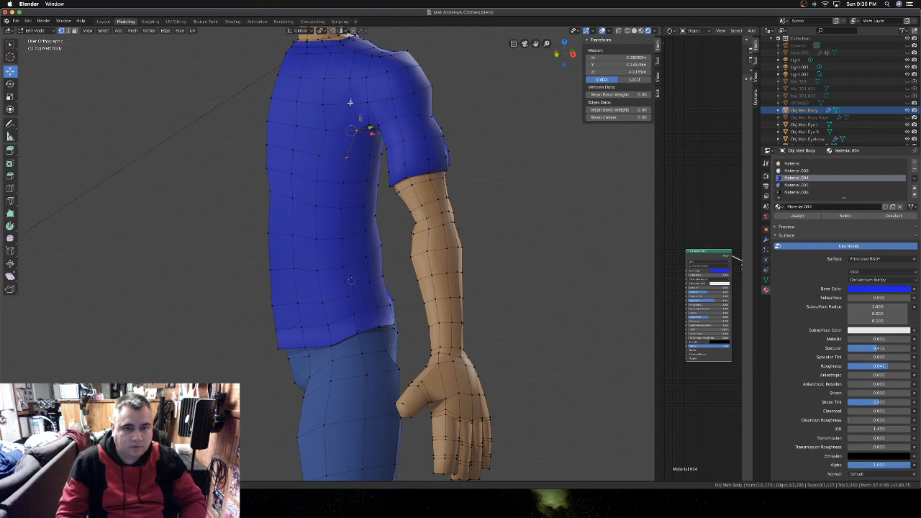
left_click(350, 79, "shift")
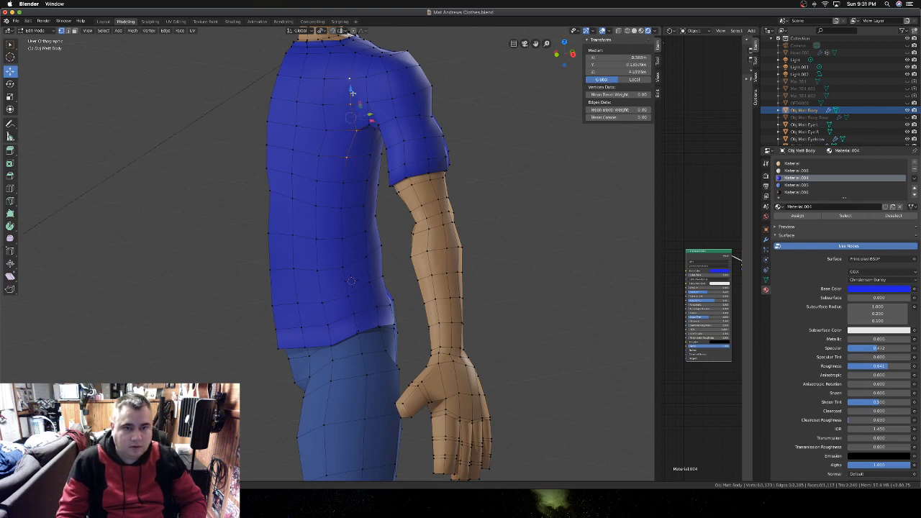
left_click(356, 53, "shift")
left_click(340, 211, "shift")
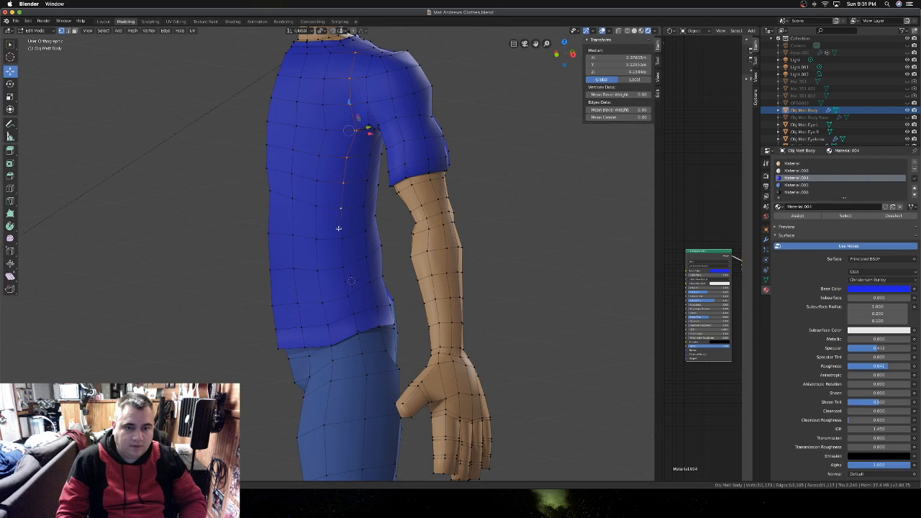
left_click(342, 238, "shift")
left_click(342, 269, "shift")
left_click(345, 293, "shift")
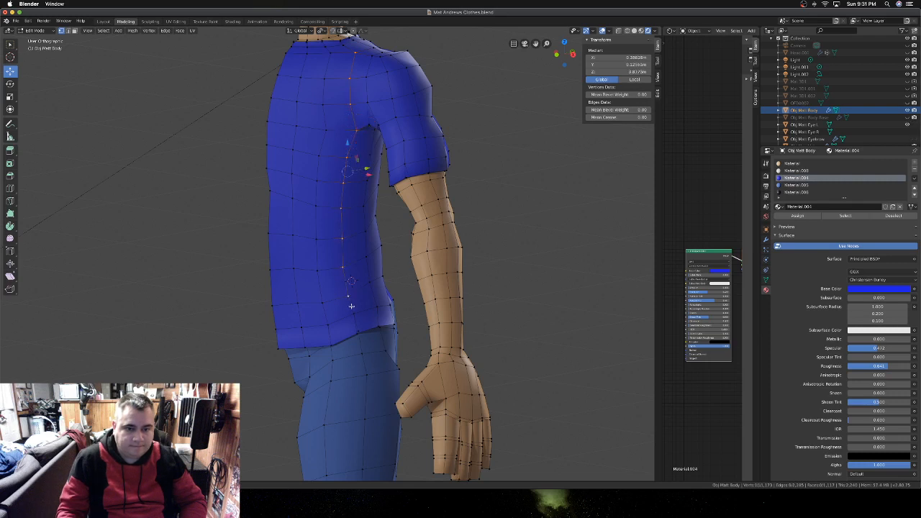
right_click(339, 227)
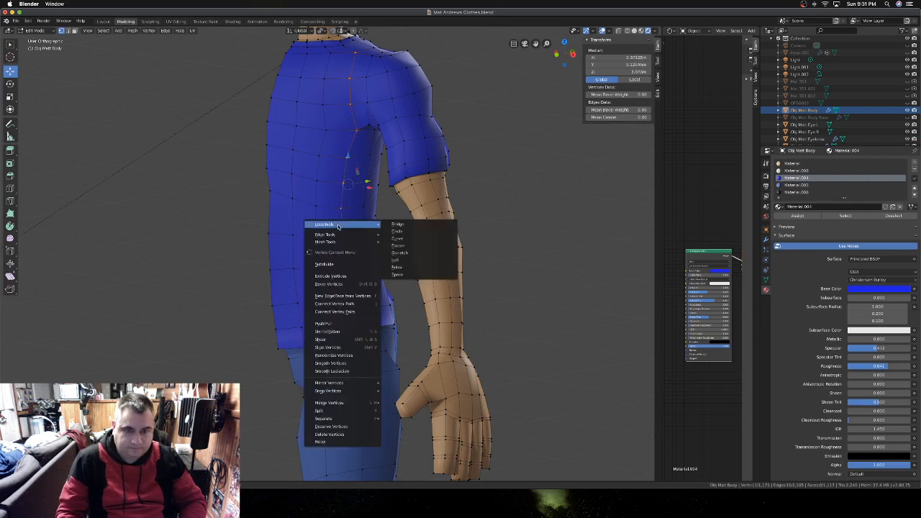
left_click(398, 268)
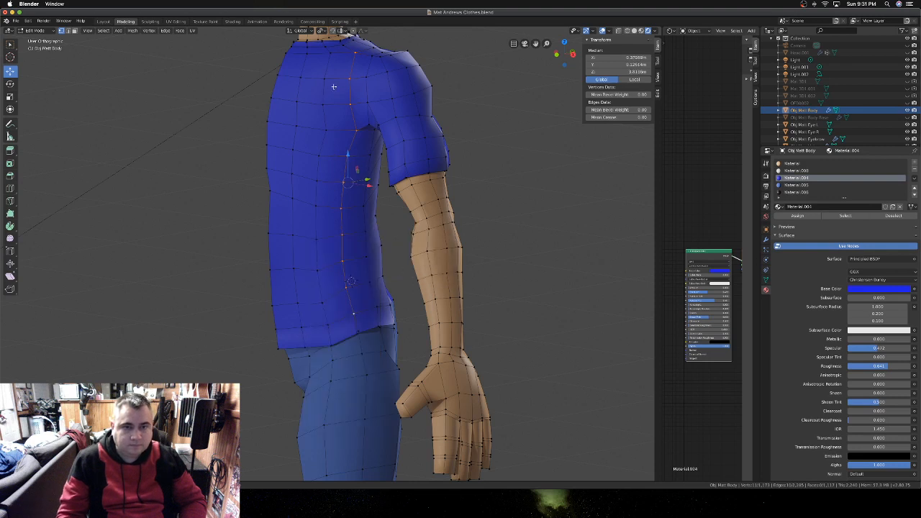
- Select the second front vertex column out from the center, from the upper chest to just above the hem edge, and apply LoopTools Space
left_click(328, 58)
left_click(327, 77, "shift")
left_click(322, 104, "shift")
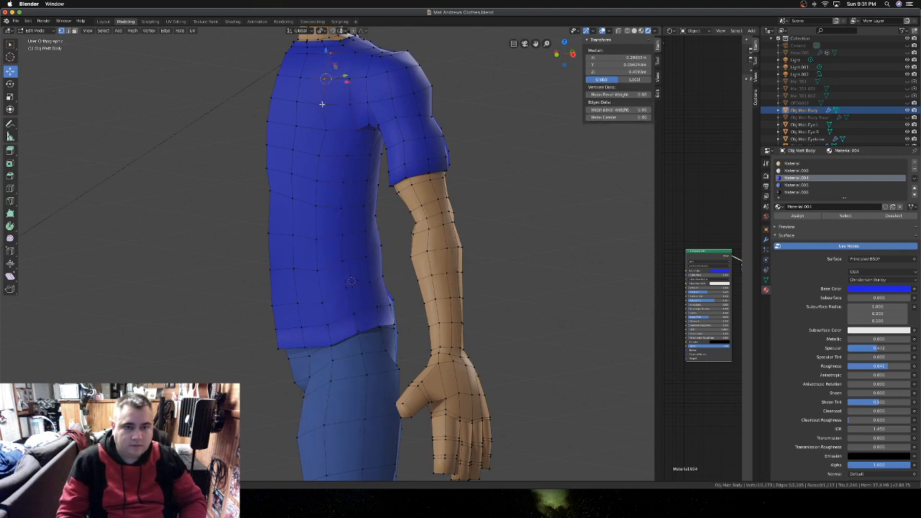
left_click(326, 129, "shift")
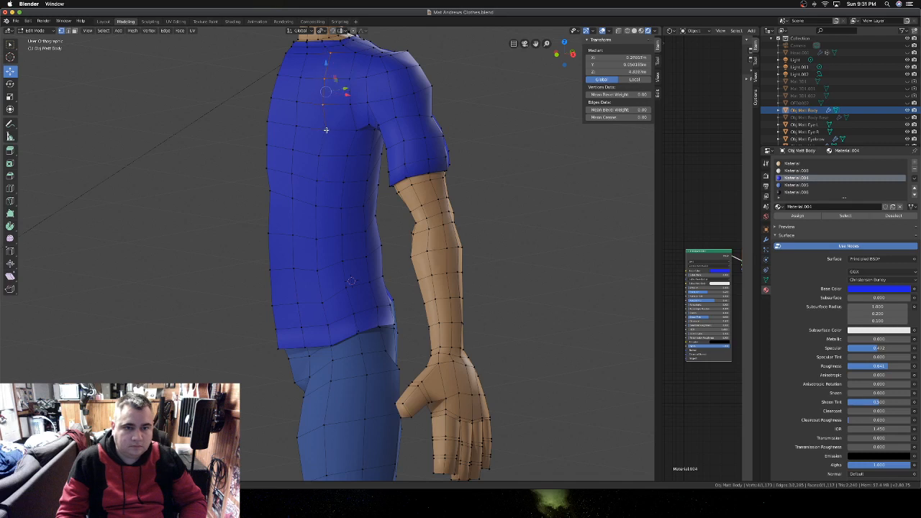
left_click(318, 156, "shift")
left_click(317, 180, "shift")
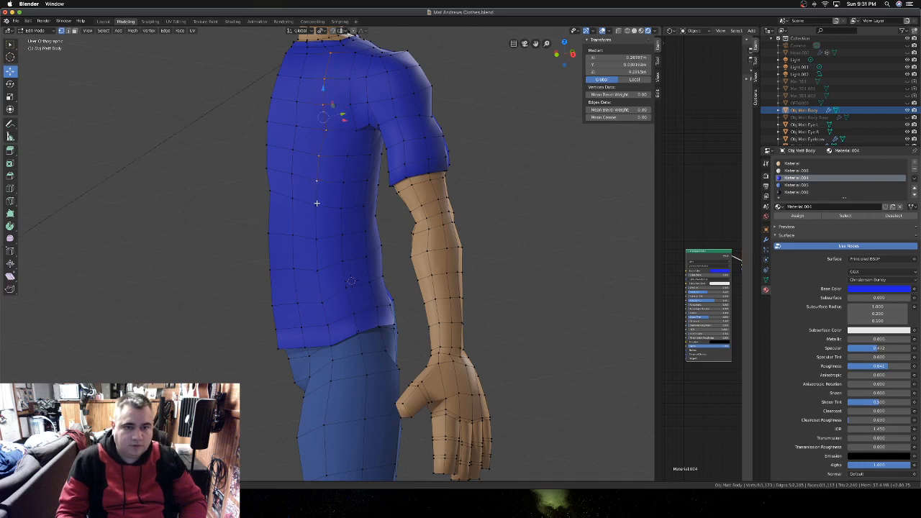
left_click(317, 205, "shift")
left_click(317, 239, "shift")
left_click(316, 272, "shift")
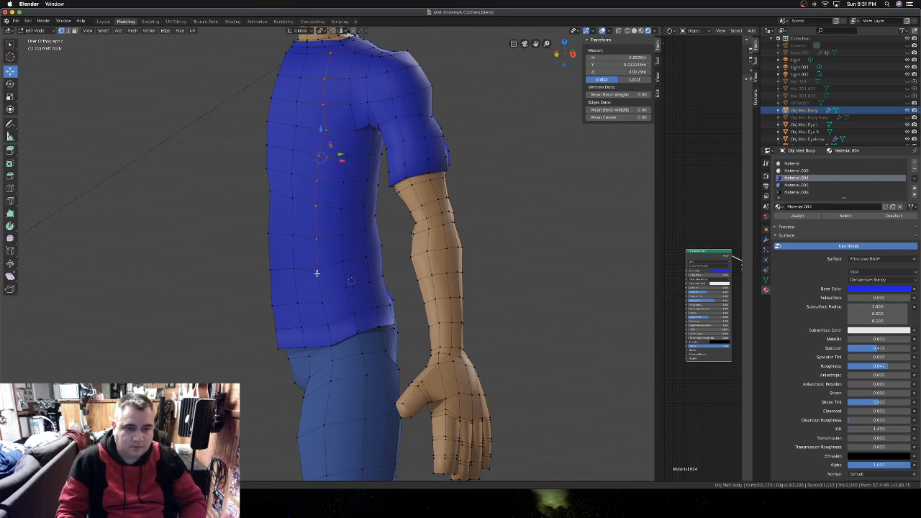
left_click(322, 301, "shift")
left_click(327, 324, "shift")
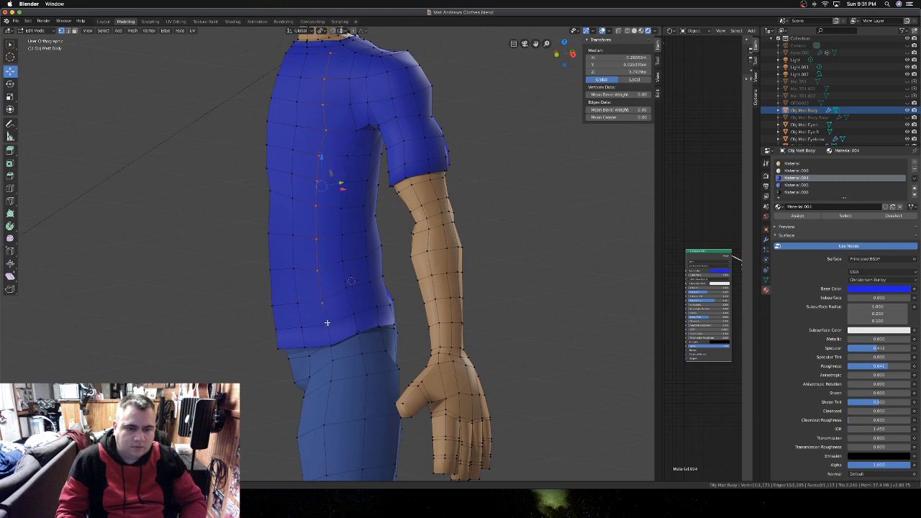
right_click(330, 232)
mouse_move(339, 231)
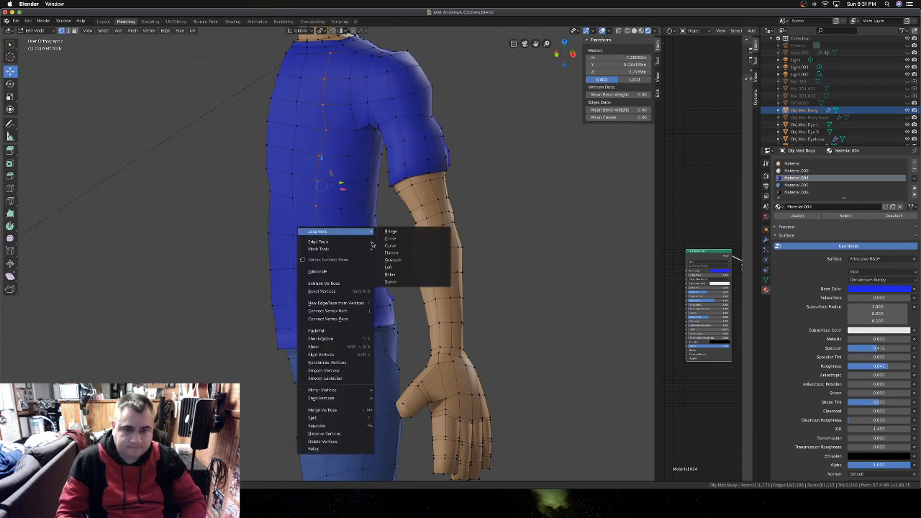
left_click(398, 281)
left_click(307, 56)
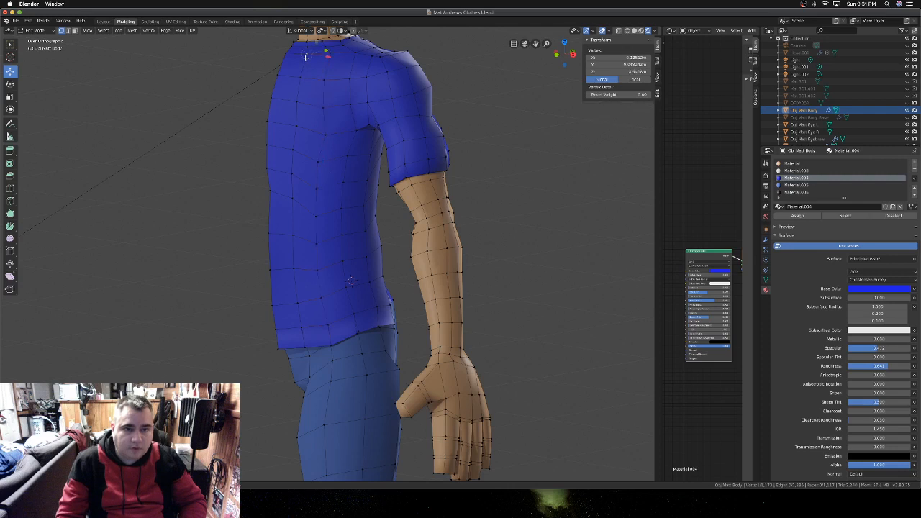
middle_click_drag(306, 59, 303, 60)
left_click(303, 76, "shift")
left_click(297, 100, "shift")
left_click(297, 126, "shift")
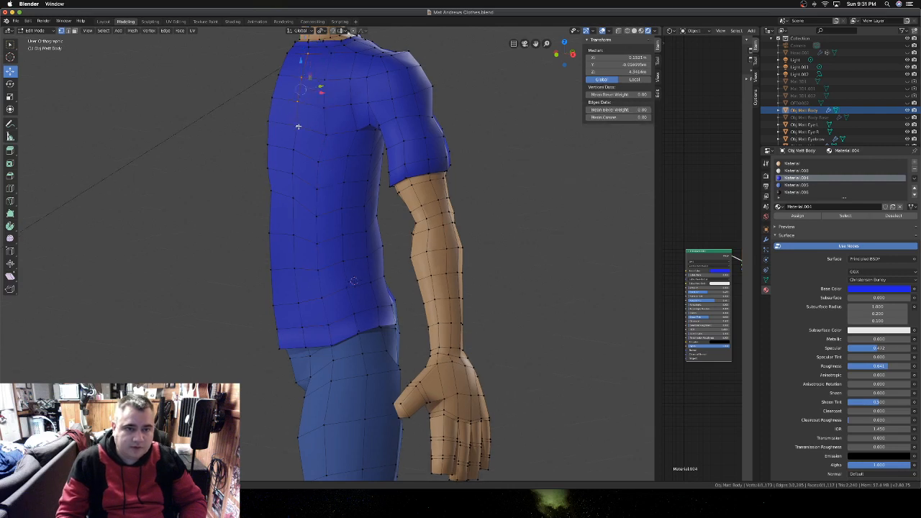
left_click(293, 150, "shift")
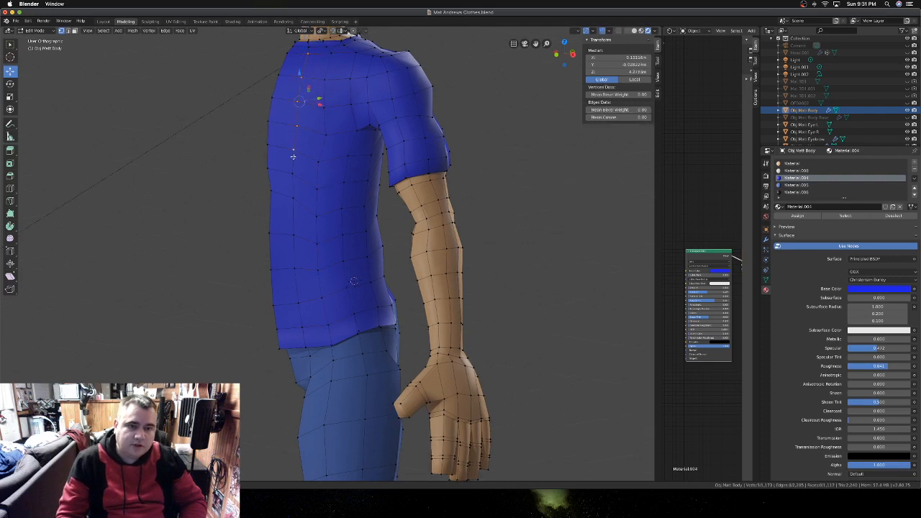
left_click(292, 198, "shift")
left_click(293, 232, "shift")
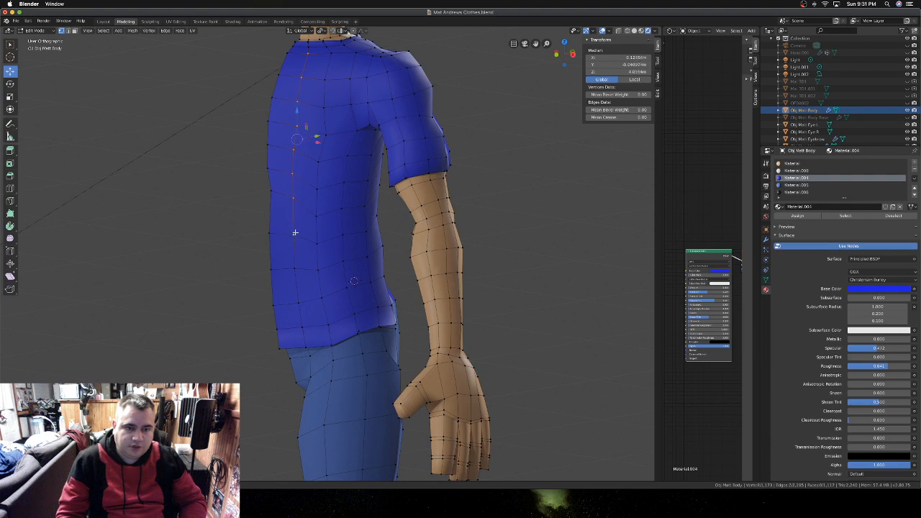
left_click(296, 268, "shift")
left_click(300, 323, "shift")
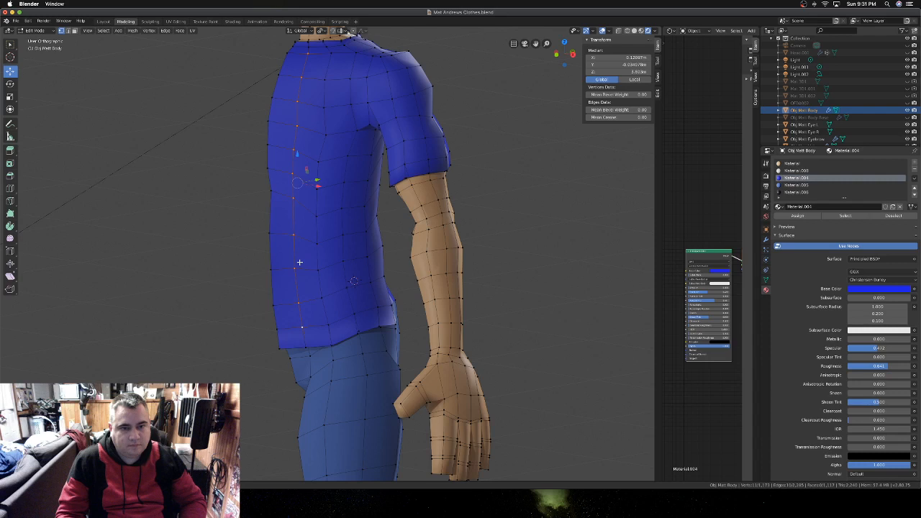
- Select the front vertex column next to the center, from mid-torso up to the collar area, and apply LoopTools Space
left_click(306, 208)
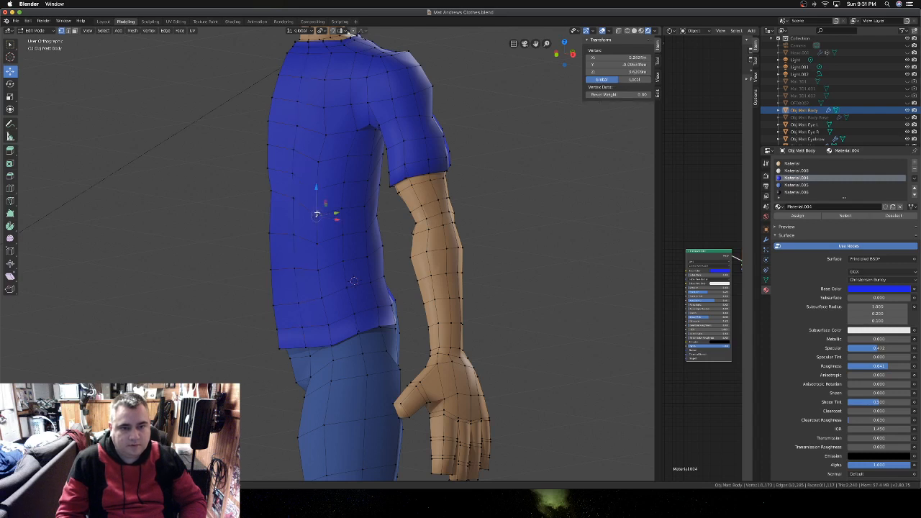
left_click(294, 172, "shift")
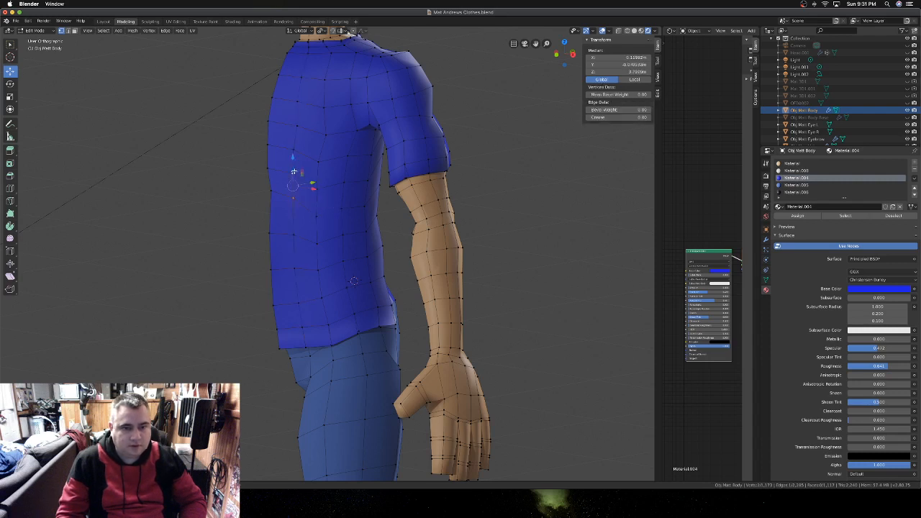
left_click(293, 152, "shift")
left_click(300, 103, "shift")
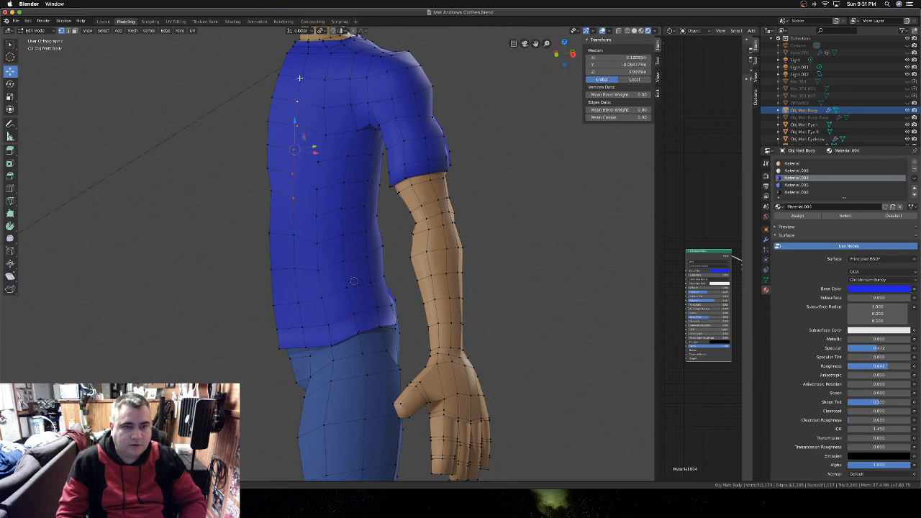
left_click(301, 77, "shift")
left_click(307, 54, "shift")
right_click(307, 54)
mouse_move(309, 56)
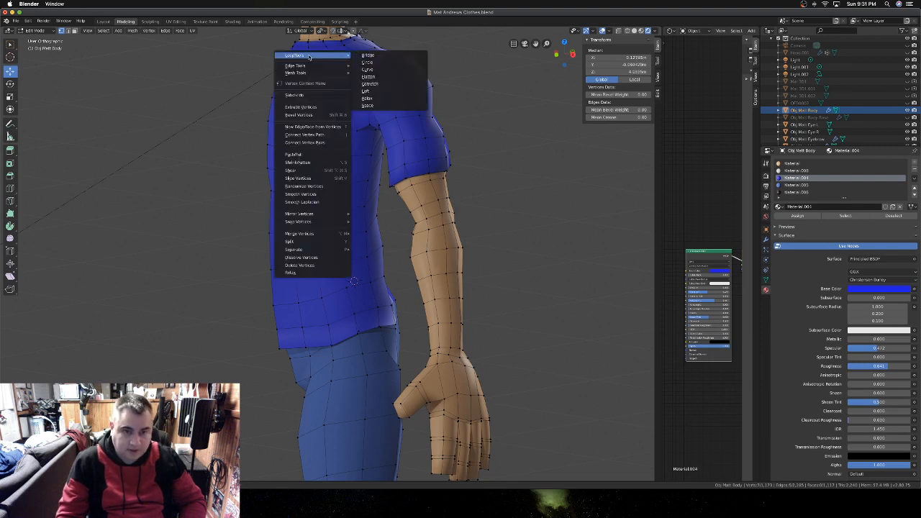
left_click(367, 105)
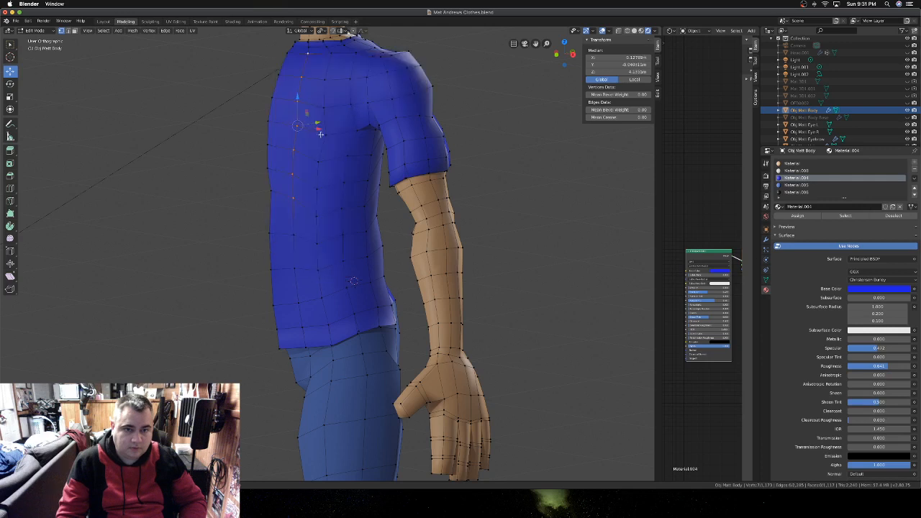
- Select the front center vertex column, from mid-torso up to the collar area, and apply LoopTools Space
left_click(270, 190)
left_click(268, 168, "shift")
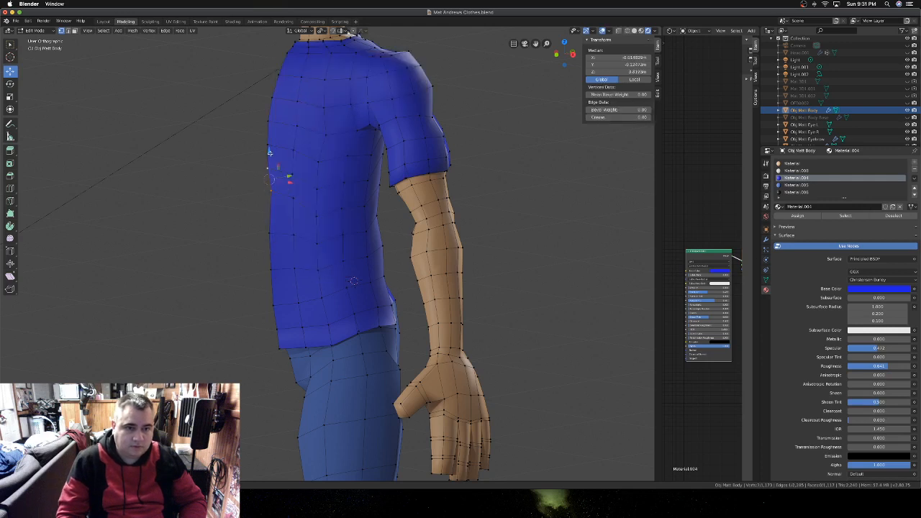
left_click(268, 145, "shift")
left_click(270, 120, "shift")
left_click(275, 95, "shift")
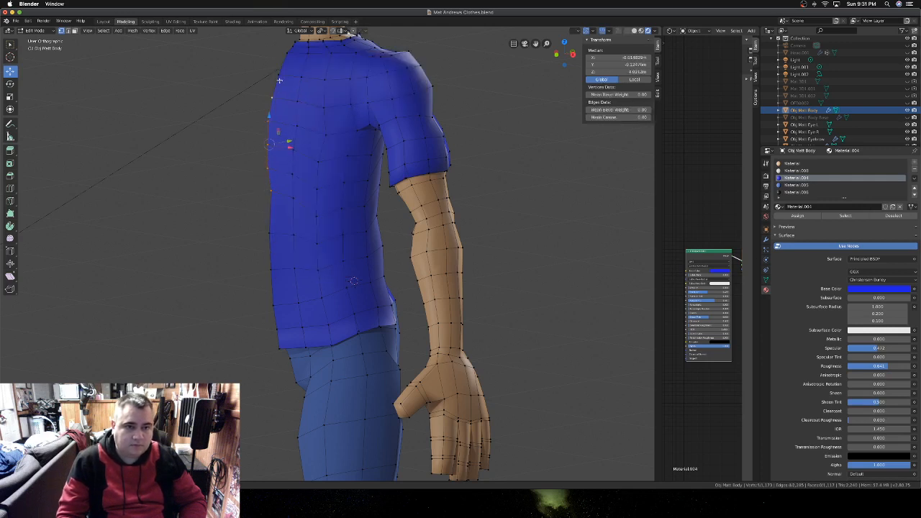
left_click(282, 73, "shift")
left_click(285, 55, "shift")
right_click(285, 55)
mouse_move(287, 56)
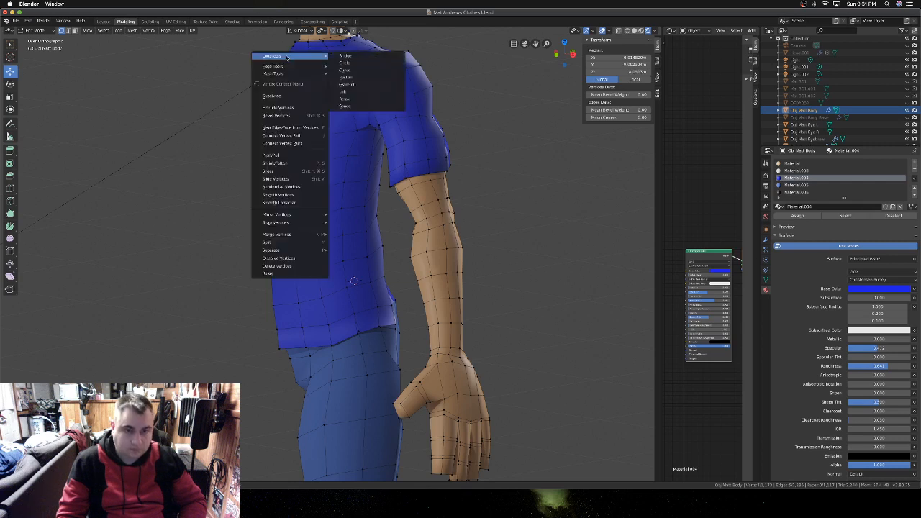
left_click(359, 106)
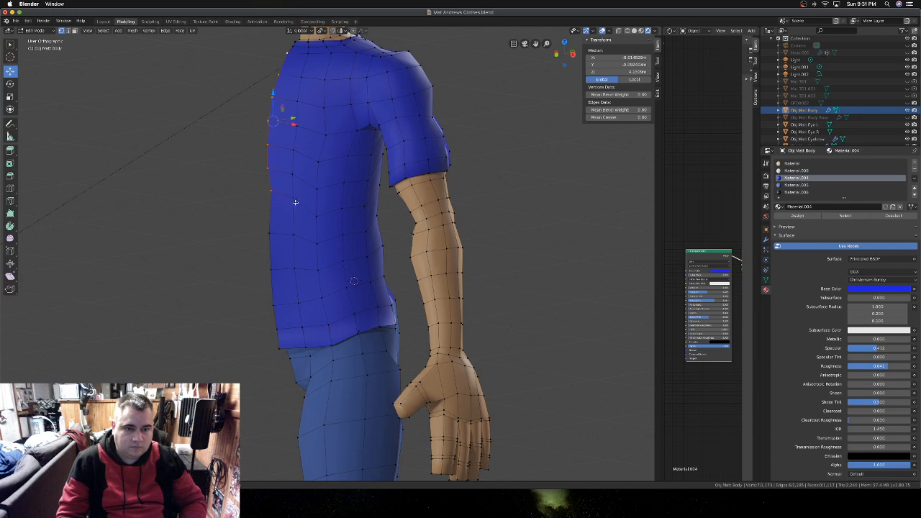
- Select the front vertex column next to the center, from mid-torso down to just above the hem edge, and apply LoopTools Space
left_click(294, 203)
left_click(291, 246, "shift")
left_click(292, 269, "shift")
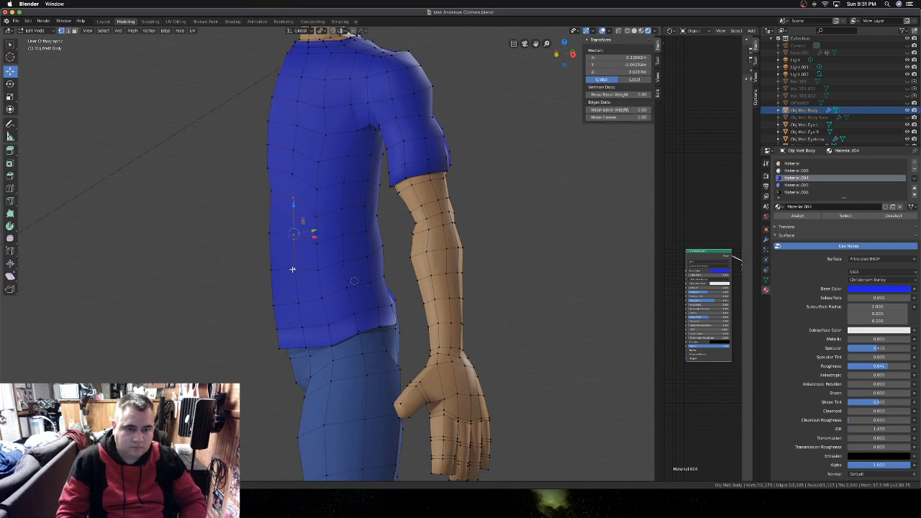
left_click(298, 303, "shift")
left_click(302, 328, "shift")
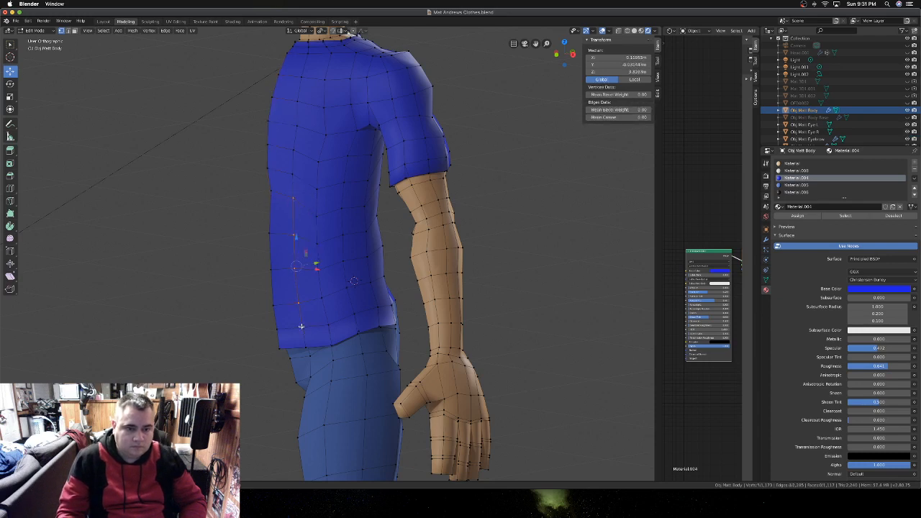
right_click(299, 290)
mouse_move(306, 265)
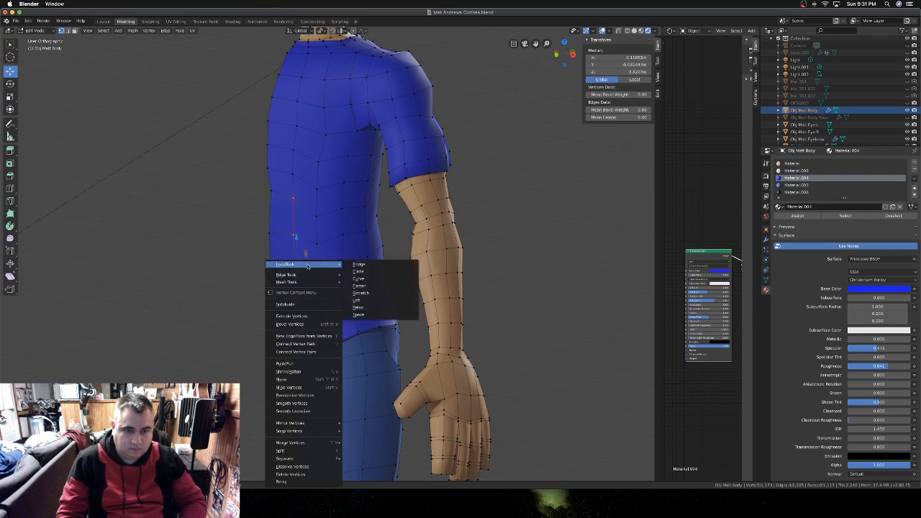
left_click(358, 308)
- Select the front center vertex column, from just above the hem edge up to mid-torso, and apply LoopTools Space
left_click(279, 328)
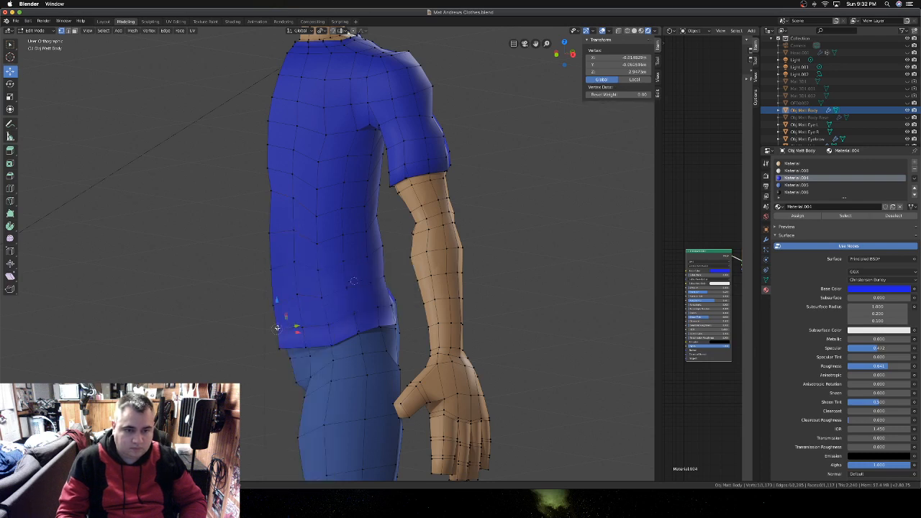
left_click(277, 303, "shift")
left_click(274, 272, "shift")
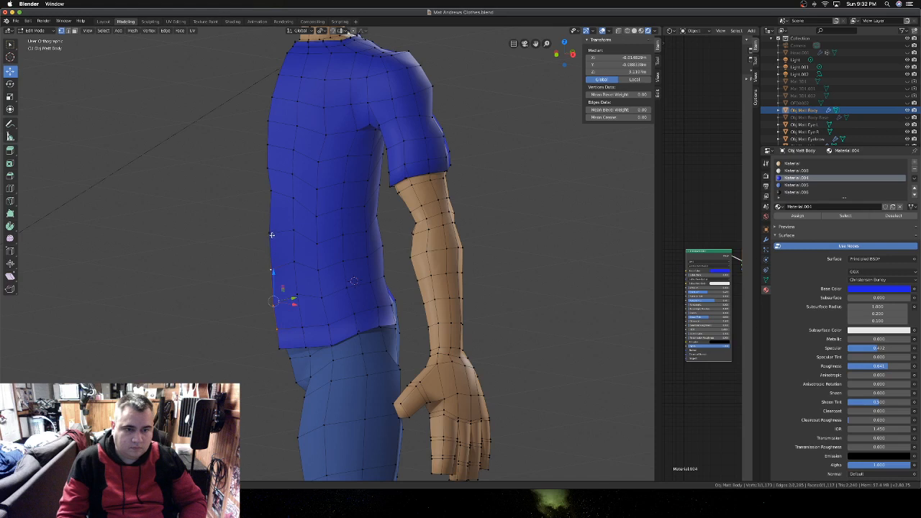
left_click(271, 234, "shift")
left_click(271, 190, "shift")
right_click(271, 189)
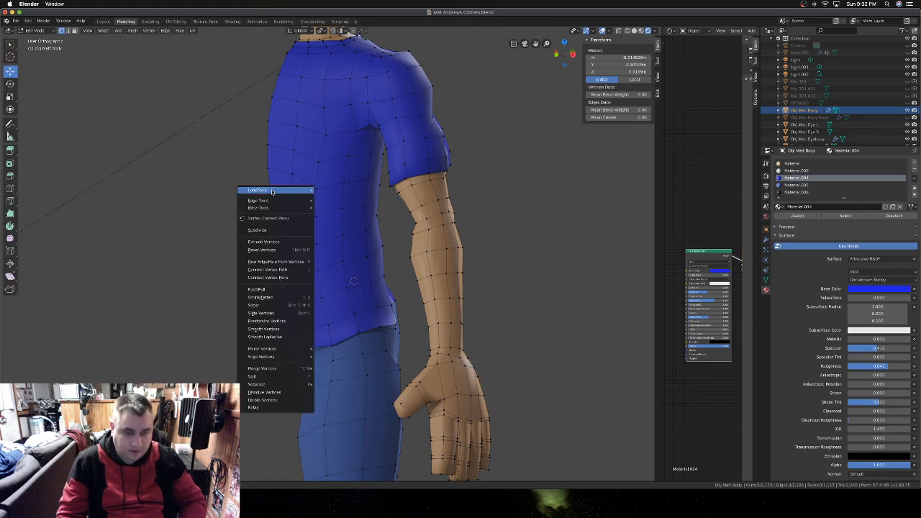
mouse_move(272, 190)
left_click(336, 241)
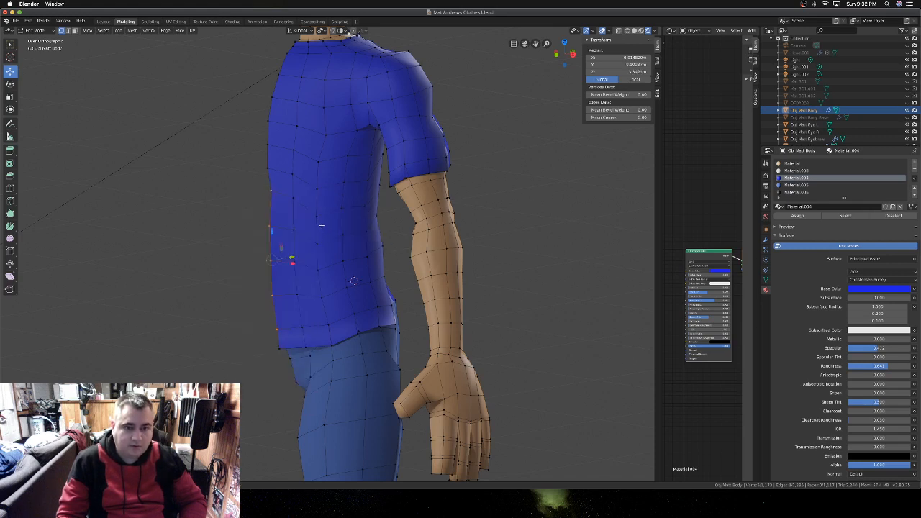
- In the back view, select the overlapping hem vertices beside the exposed trouser patch and move them outward toward the arm to cover it
scroll(321, 223, "down", 3)
scroll(321, 223, "left", 8)
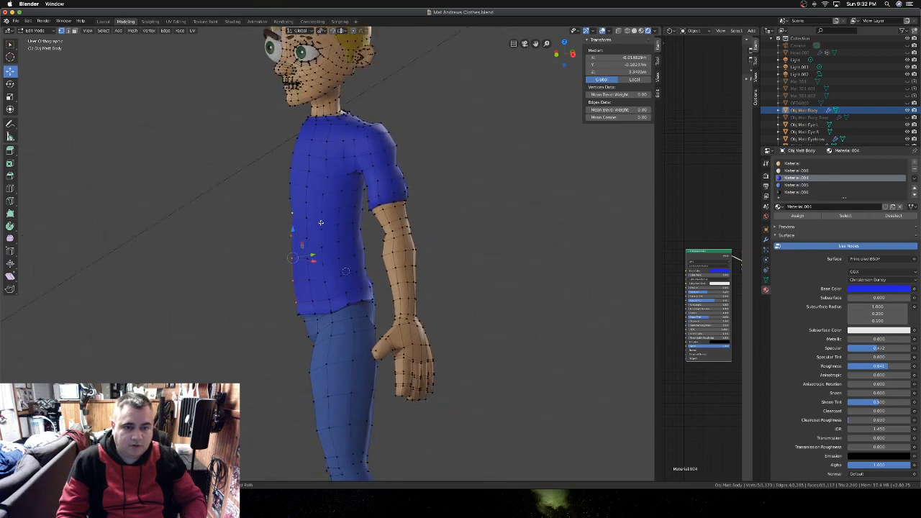
scroll(321, 225, "left", 8)
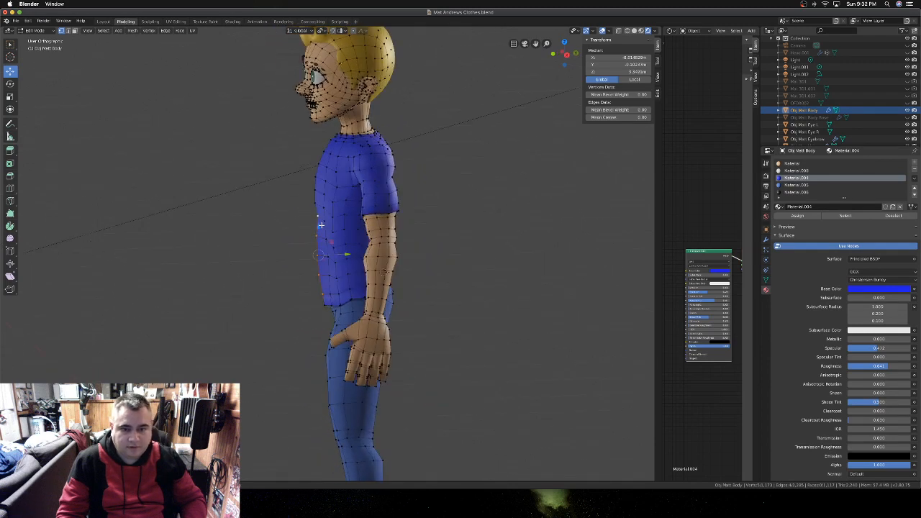
scroll(396, 303, "up", 10)
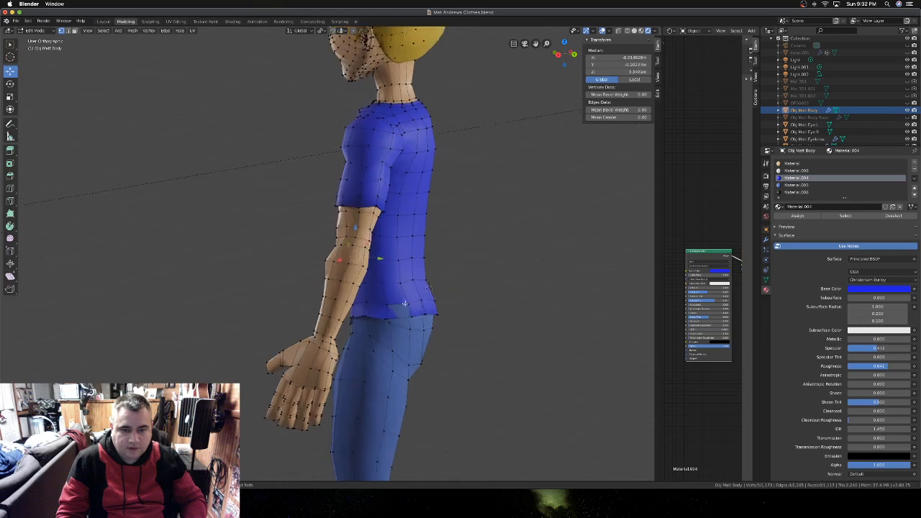
scroll(445, 323, "left", 5)
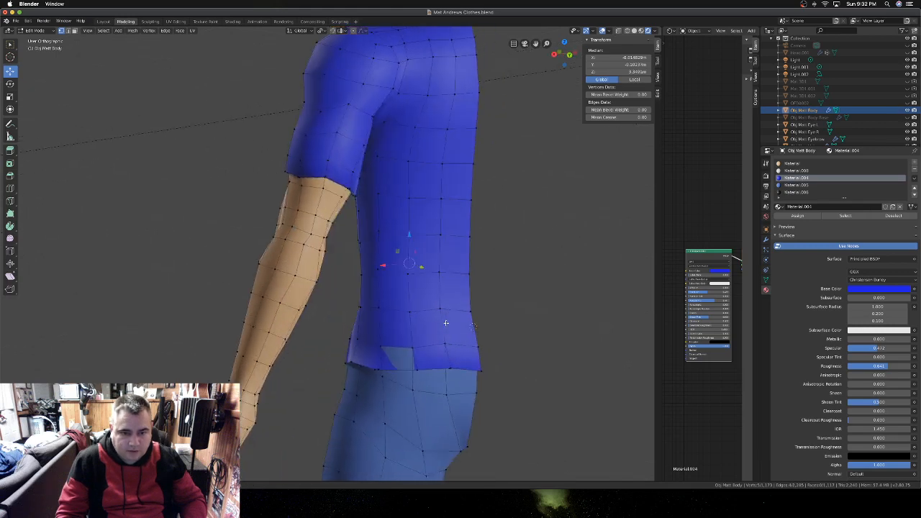
scroll(437, 323, "right", 5)
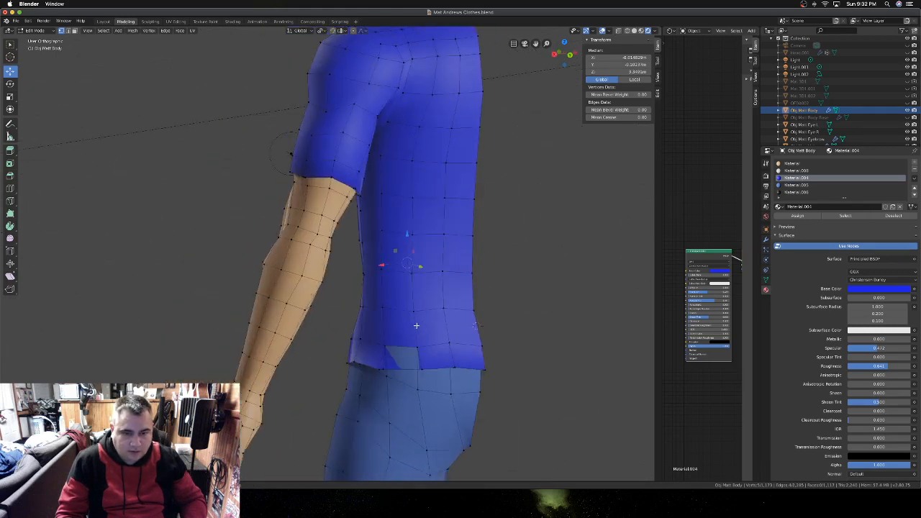
left_click(420, 367)
key("alt+a")
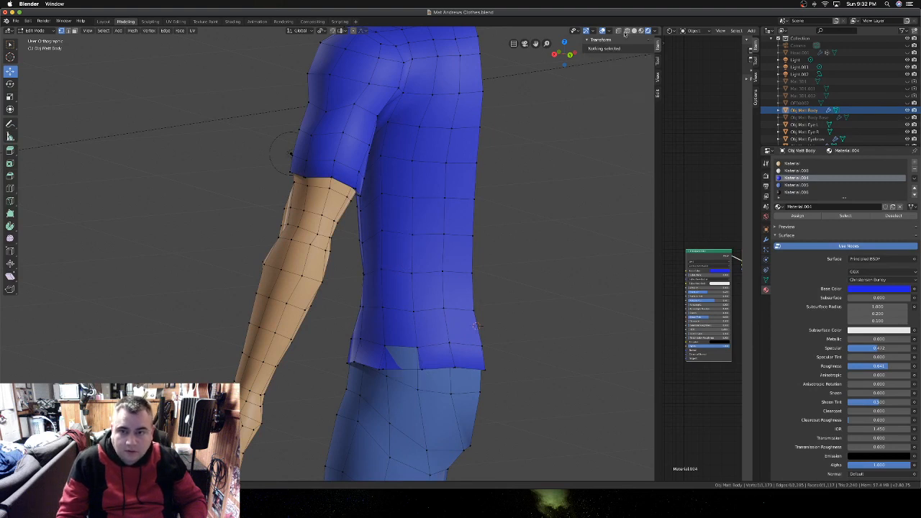
left_click(422, 368)
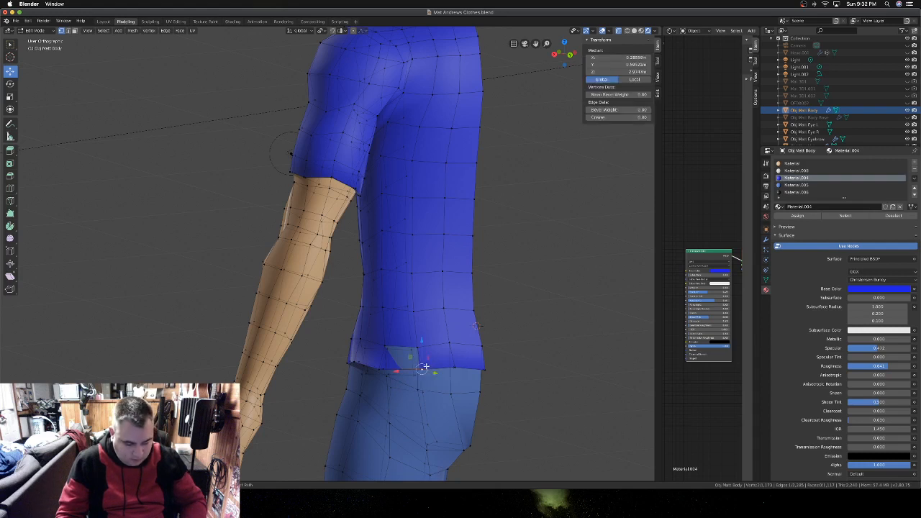
key("ctrl+KP_1")
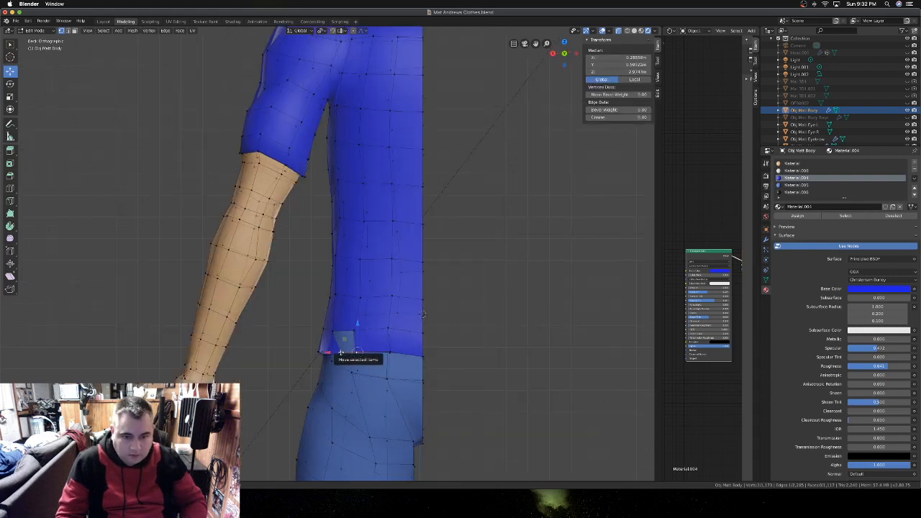
key("g")
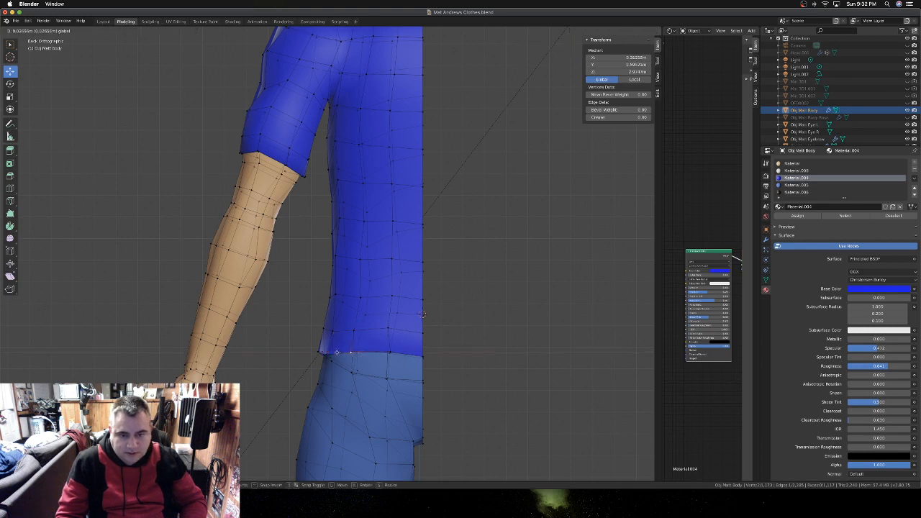
left_click(336, 352)
- Select the next overlapping hem vertices toward the back center and nudge them slightly outward
left_click(382, 351)
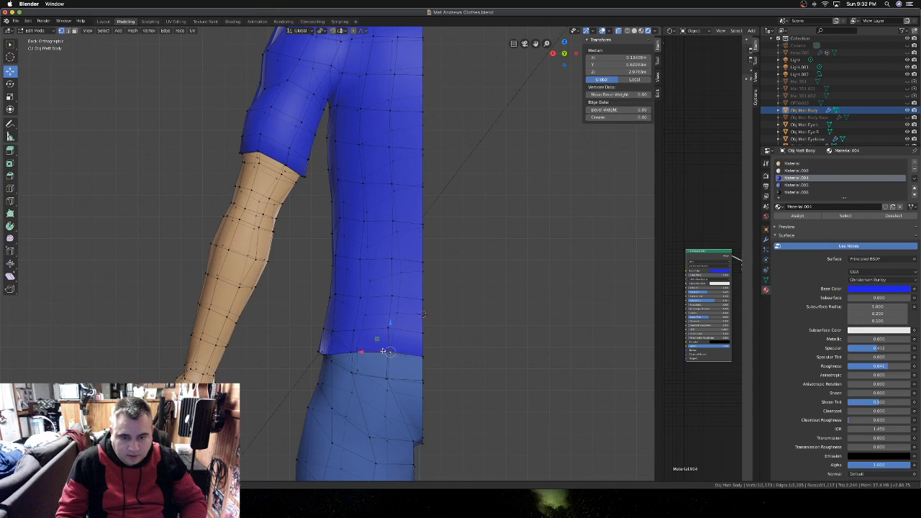
key("g")
left_click(423, 315)
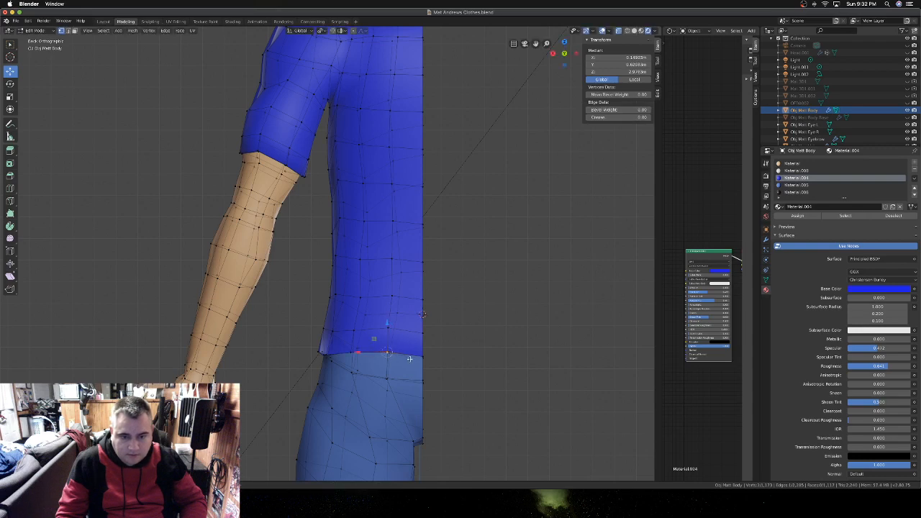
- Examine the smoothed character in Object Mode, checking the shirt from an angle and from the front
middle_click_drag(423, 314, 390, 362)
key("Tab")
scroll(389, 361, "down", 5)
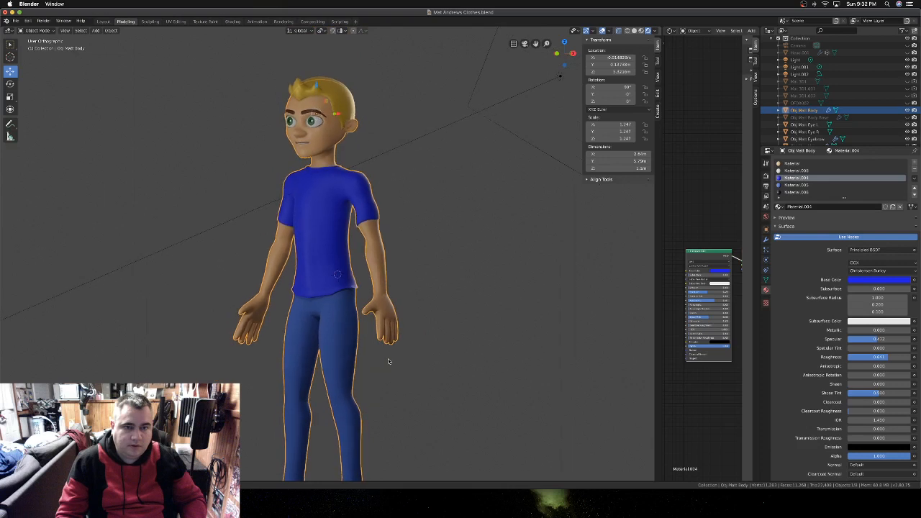
key("KP_1")
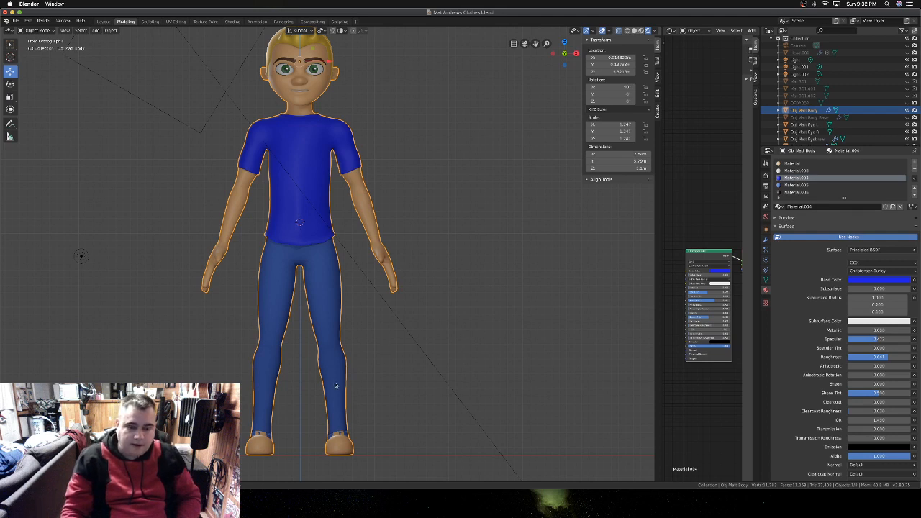
scroll(339, 413, "right", 10)
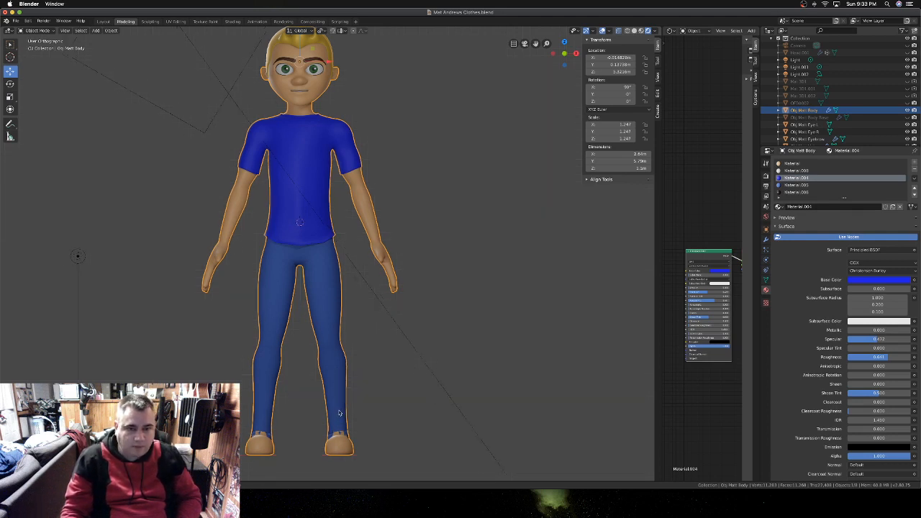
scroll(340, 413, "right", 3)
scroll(339, 413, "right", 15)
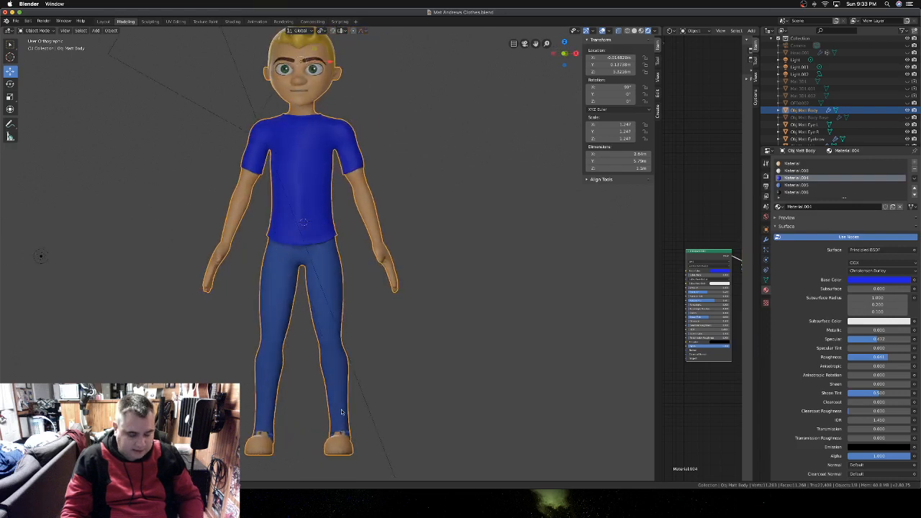
- Return the body mesh to Edit Mode and clear the selection
key("Tab")
key("Tab")
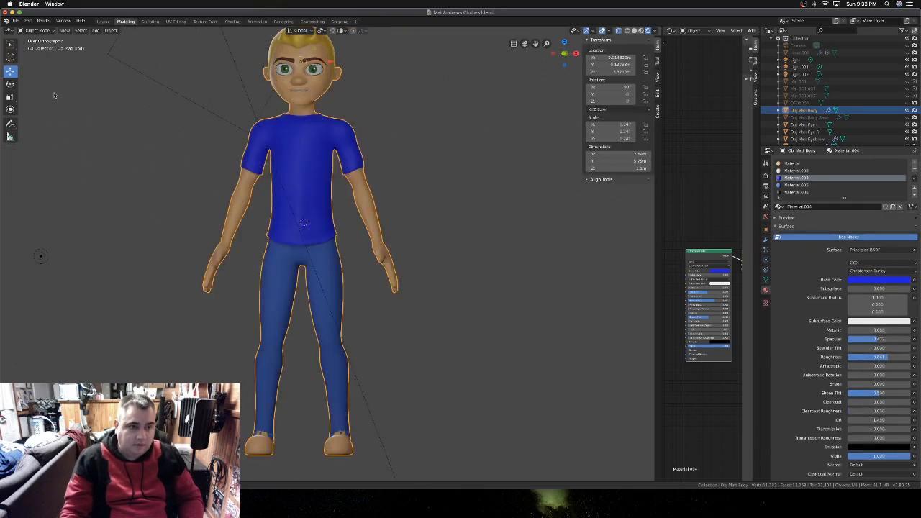
left_click(22, 23)
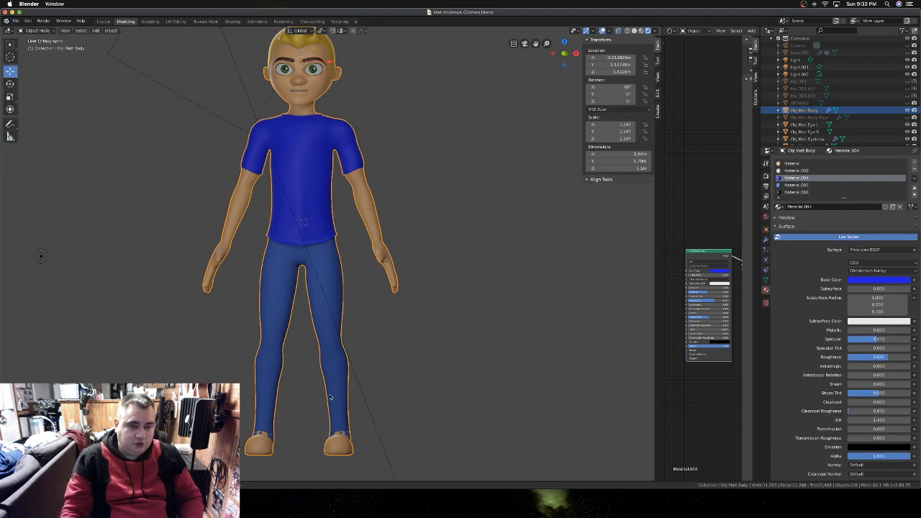
key("Tab")
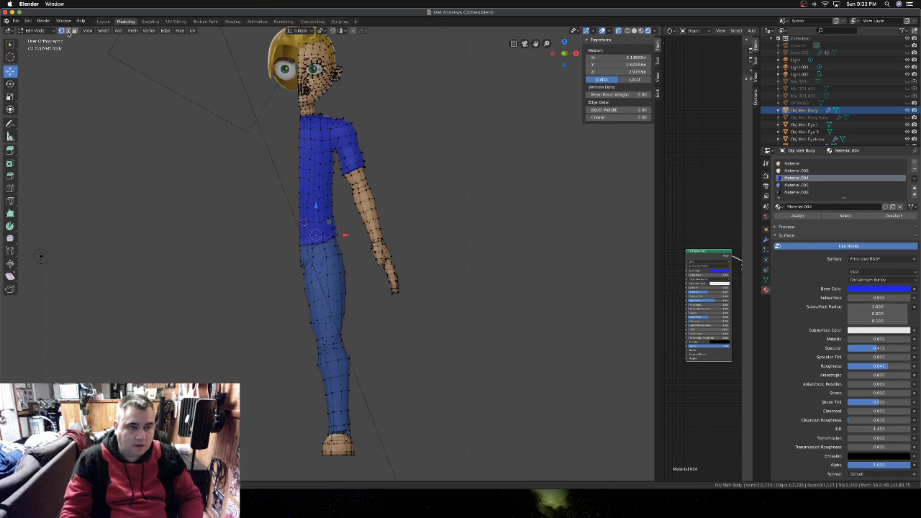
key("alt+a")
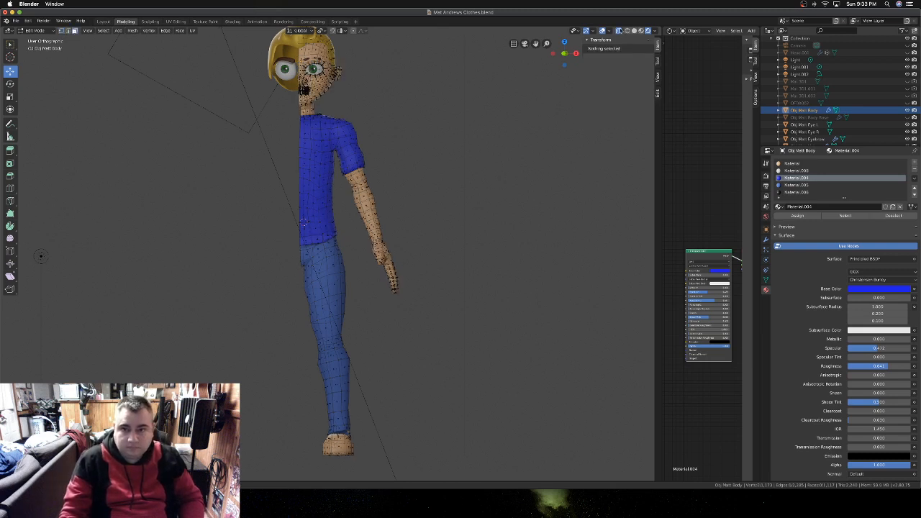
- Turn off X-ray and, in front view, select the faces around and just above the toe of the foot
left_click(619, 30)
key("KP_1")
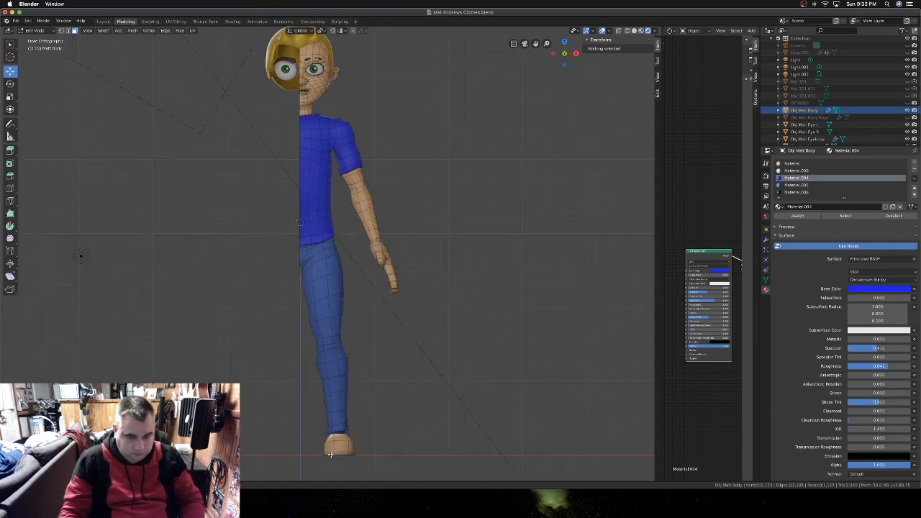
scroll(359, 464, "up", 2)
scroll(359, 465, "down", 10, "shift")
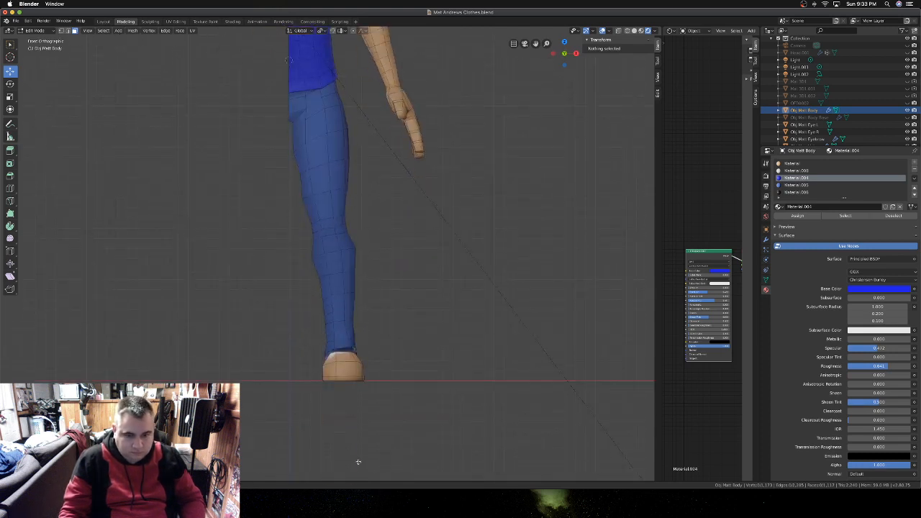
scroll(356, 358, "up", 2)
left_click(365, 363)
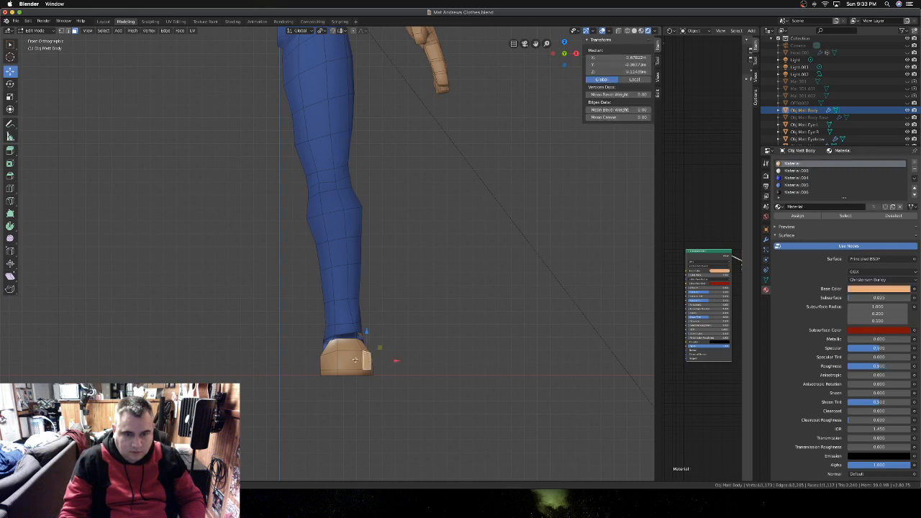
left_click(349, 360, "shift")
left_click(333, 359, "shift")
left_click(325, 359, "shift")
left_click(348, 344, "shift")
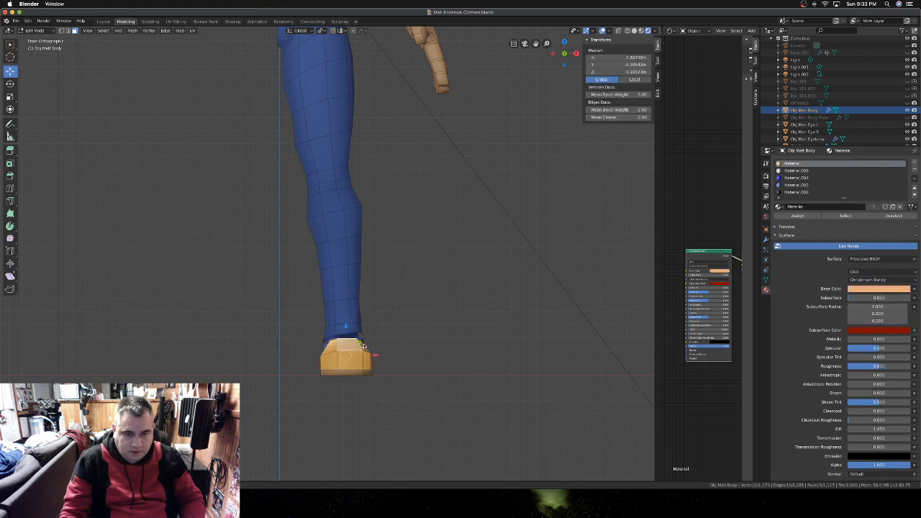
left_click(361, 345, "shift")
- Add the faces along the top of the foot up to the ankle to the selection
scroll(348, 351, "right", 10)
scroll(348, 351, "left", 3)
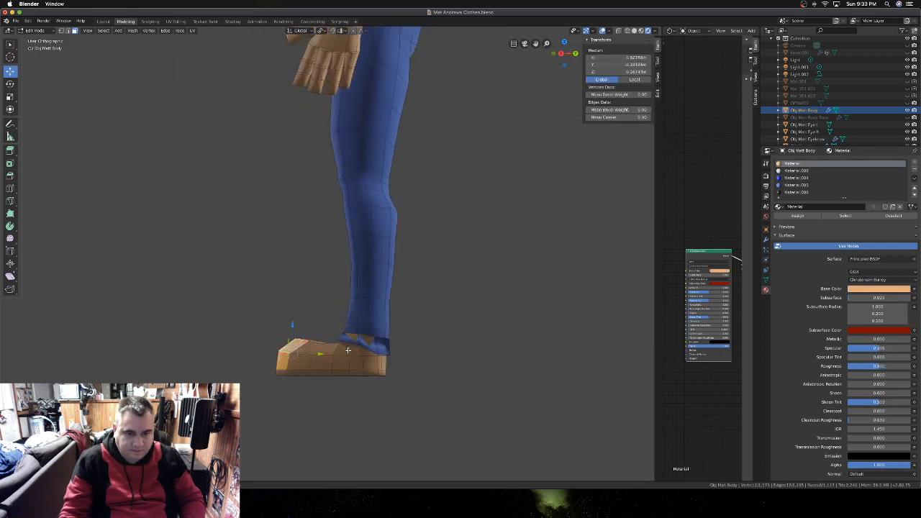
scroll(324, 346, "up", 5)
left_click(325, 342, "shift")
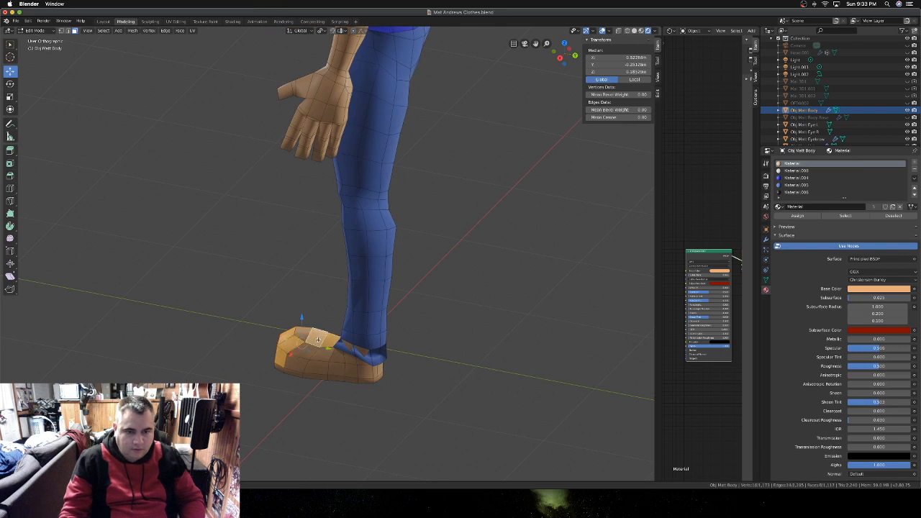
left_click(324, 353, "shift")
left_click(340, 355, "shift")
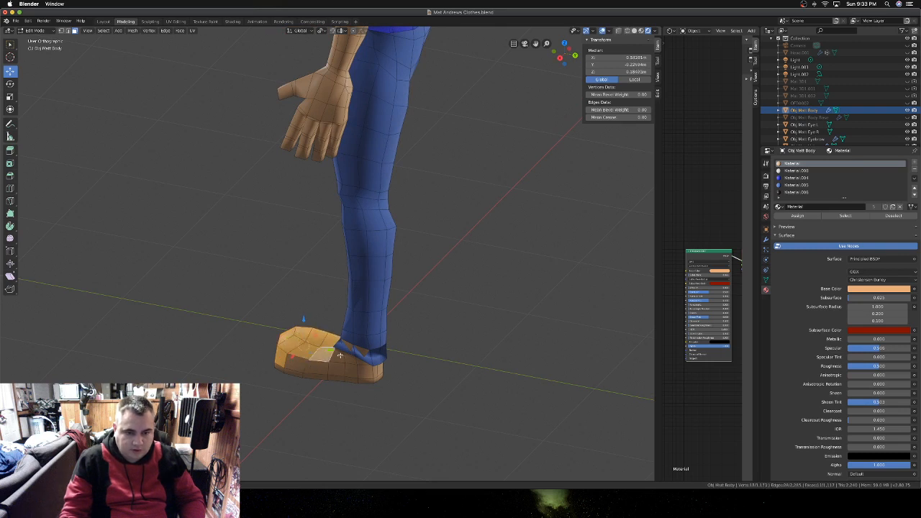
left_click(353, 360, "shift")
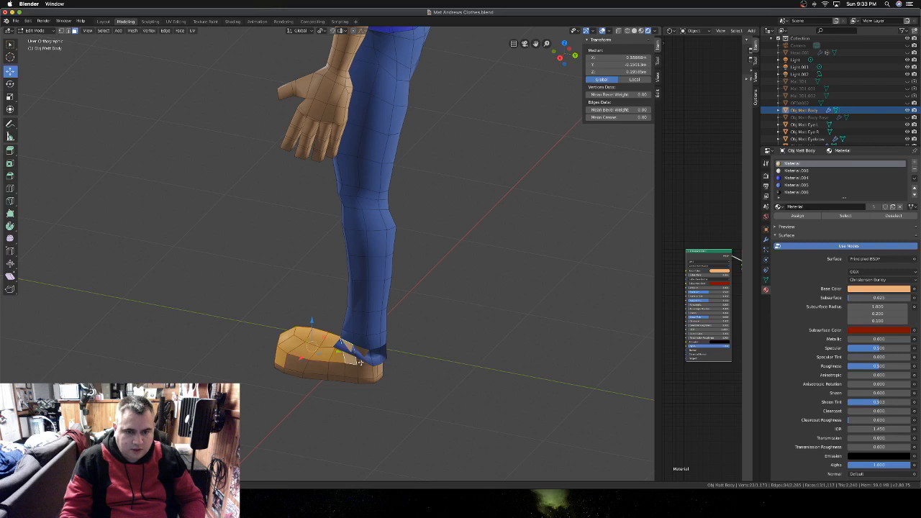
left_click(362, 361, "shift")
- Extend the selection with the faces along the outer side of the foot from heel to toe
left_click(365, 372, "shift")
left_click(352, 371, "shift")
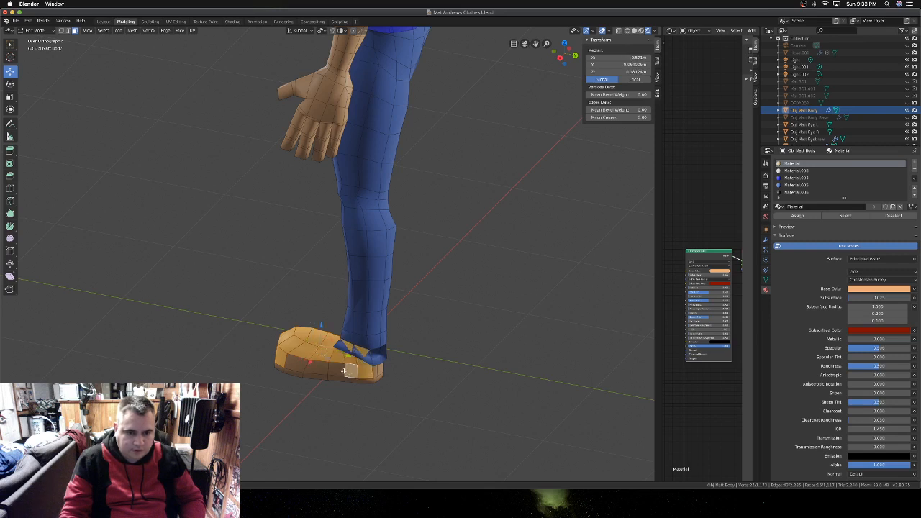
left_click(338, 369, "shift")
left_click(318, 368, "shift")
left_click(298, 364, "shift")
middle_click_drag(302, 364, 270, 365)
left_click(361, 376, "shift")
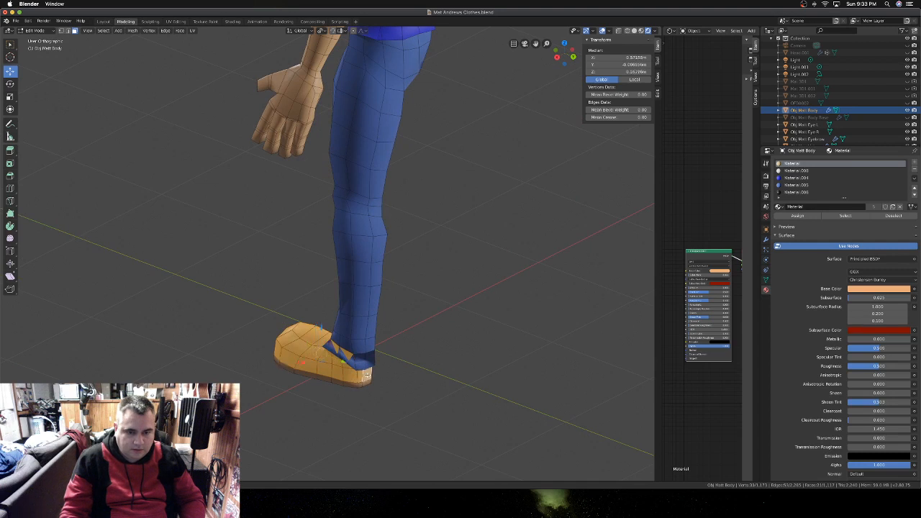
- Add the faces around the back of the heel below the jeans cuff to the selection
middle_click_drag(361, 376, 326, 315)
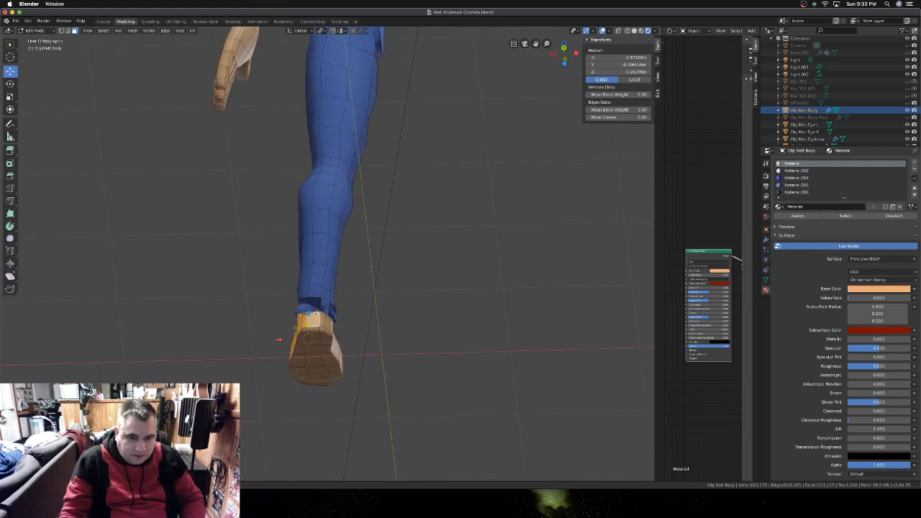
left_click(316, 312, "shift")
left_click(308, 311, "shift")
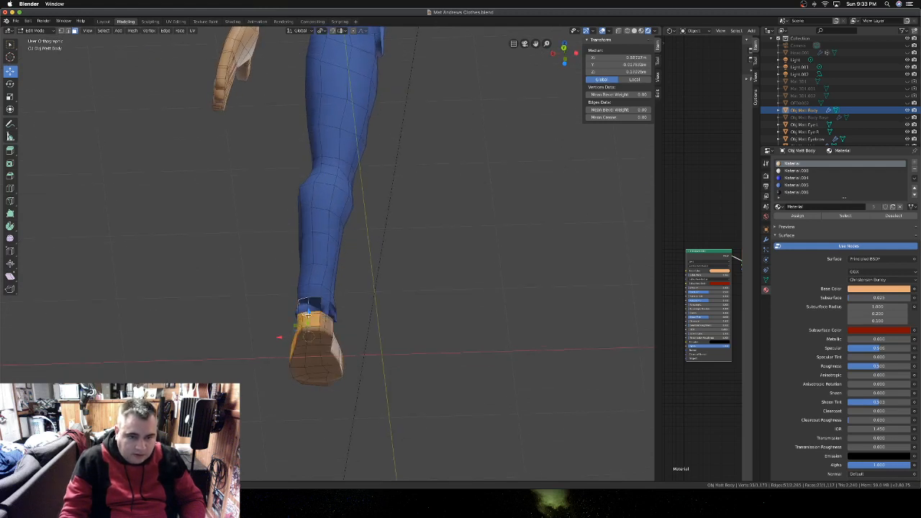
left_click(325, 314, "shift")
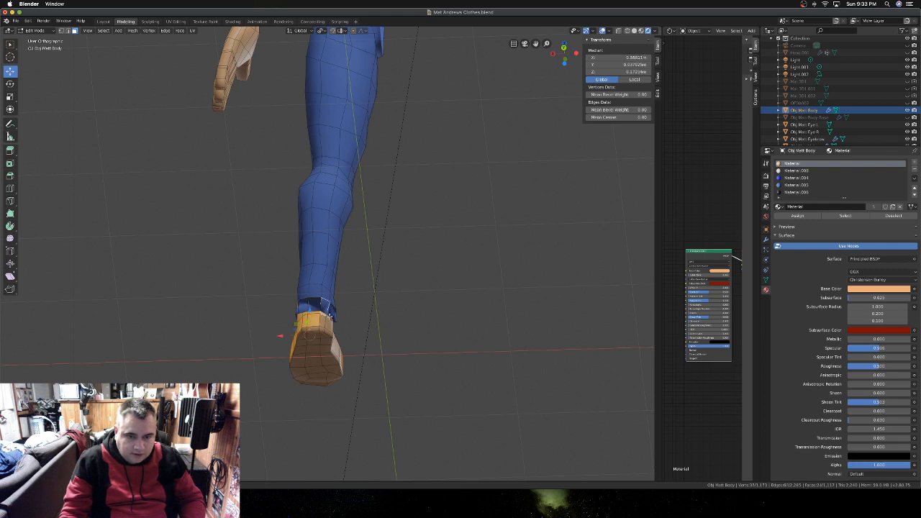
left_click(329, 318, "shift")
left_click(328, 323, "shift")
left_click(324, 325, "shift")
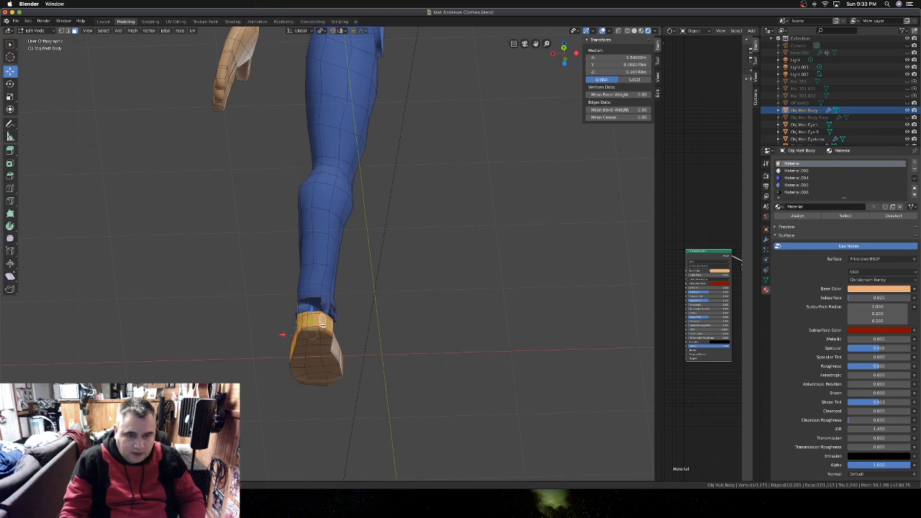
- Complete the shoe selection with the remaining faces along the inner side of the foot
middle_click_drag(323, 324, 317, 325)
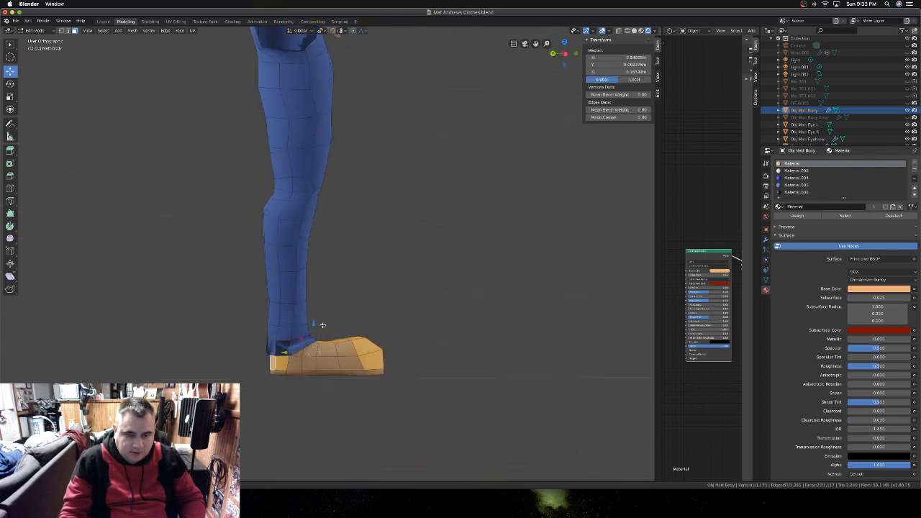
left_click(298, 354, "shift")
left_click(298, 361, "shift")
left_click(310, 362, "shift")
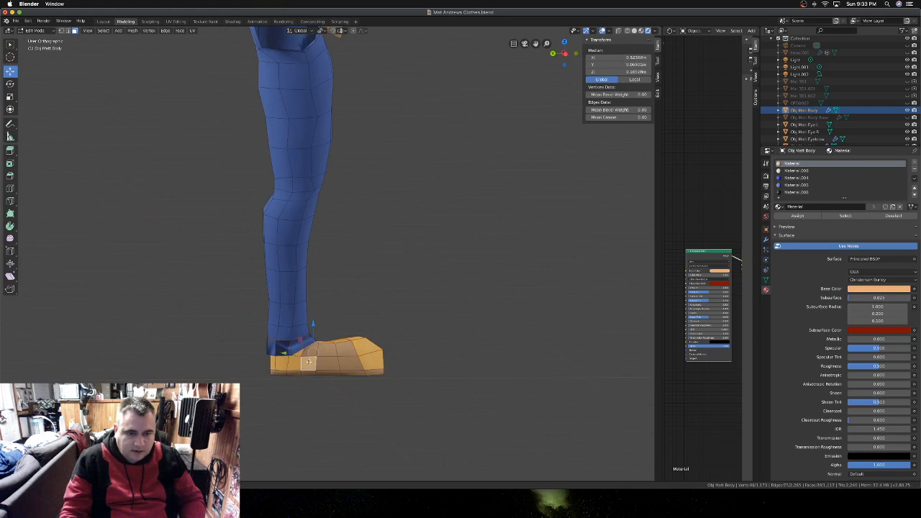
left_click(315, 350, "shift")
left_click(326, 350, "shift")
left_click(342, 351, "shift")
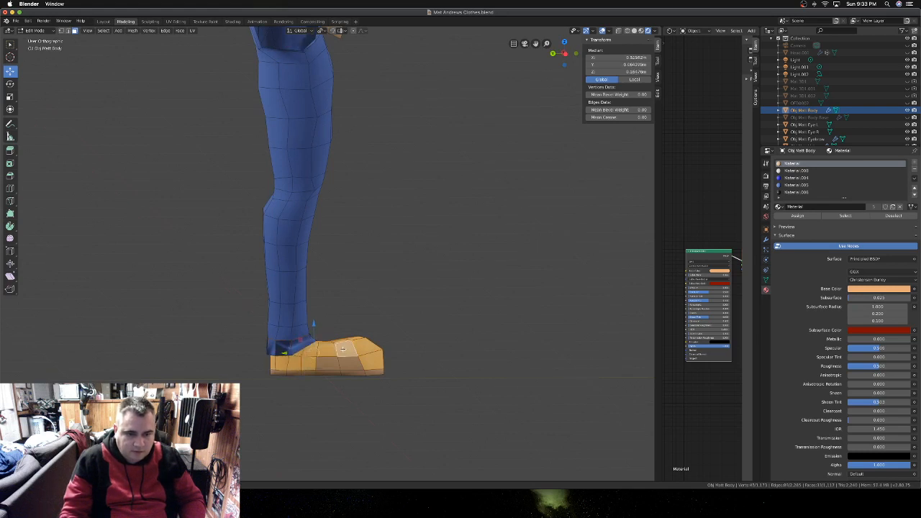
left_click(349, 366, "shift")
left_click(329, 363, "shift")
middle_click_drag(329, 364, 332, 362)
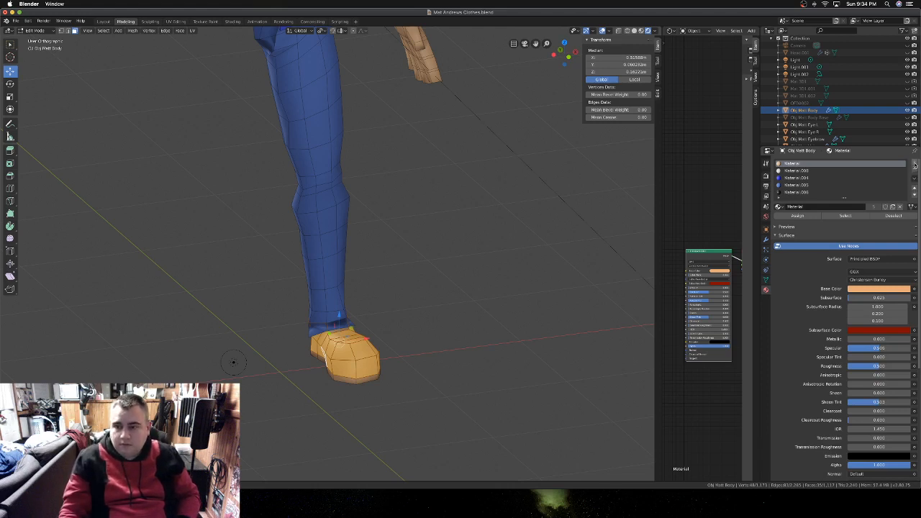
- Add a material slot to the body and create a new material in it
left_click(915, 165)
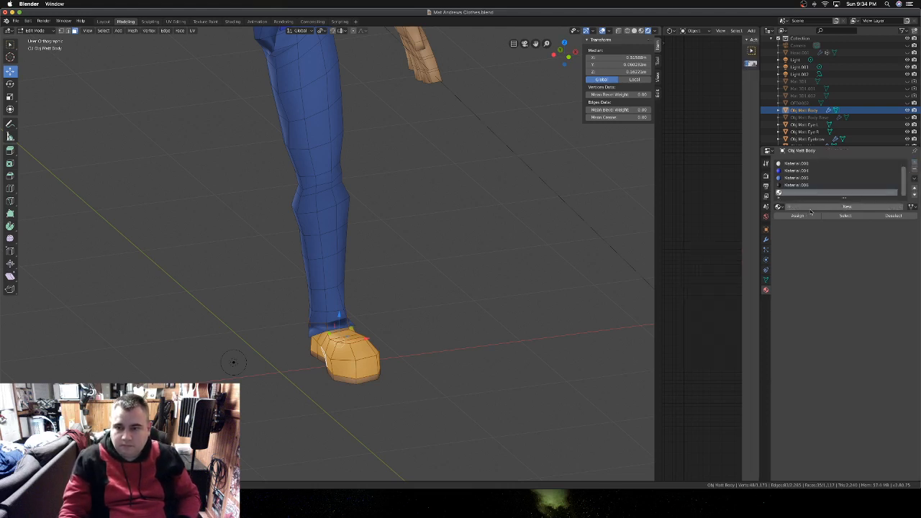
left_click(811, 208)
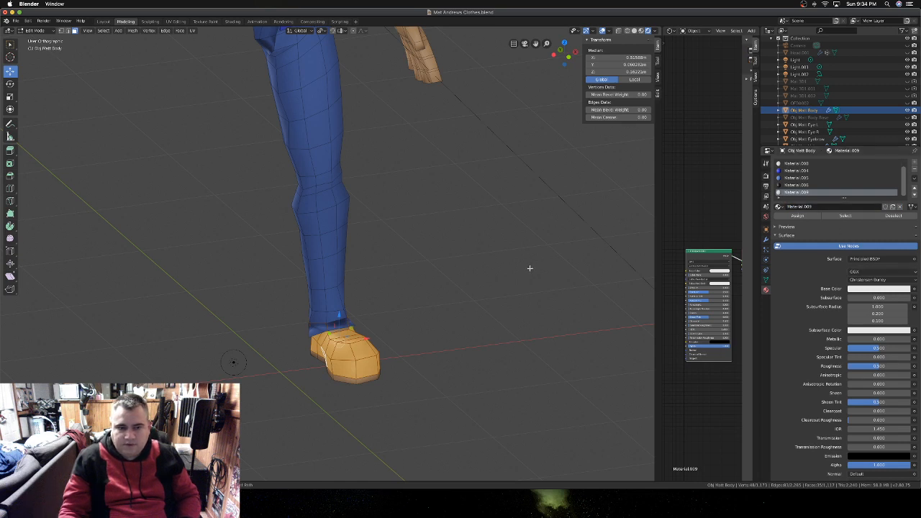
scroll(529, 268, "down", 6)
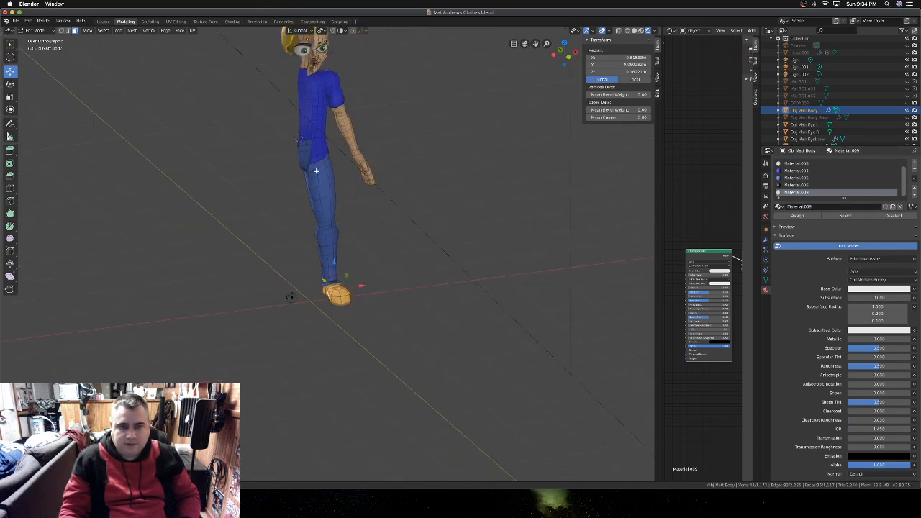
scroll(317, 169, "up", 2, "shift")
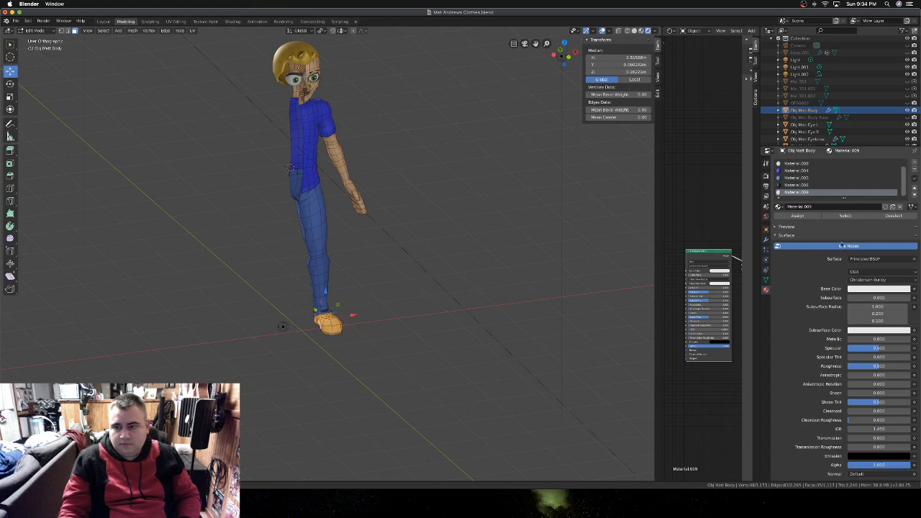
- Try a base color sampled from the eyebrow on the new material, assign it to the shoe faces and inspect it in Object Mode
left_click(884, 288)
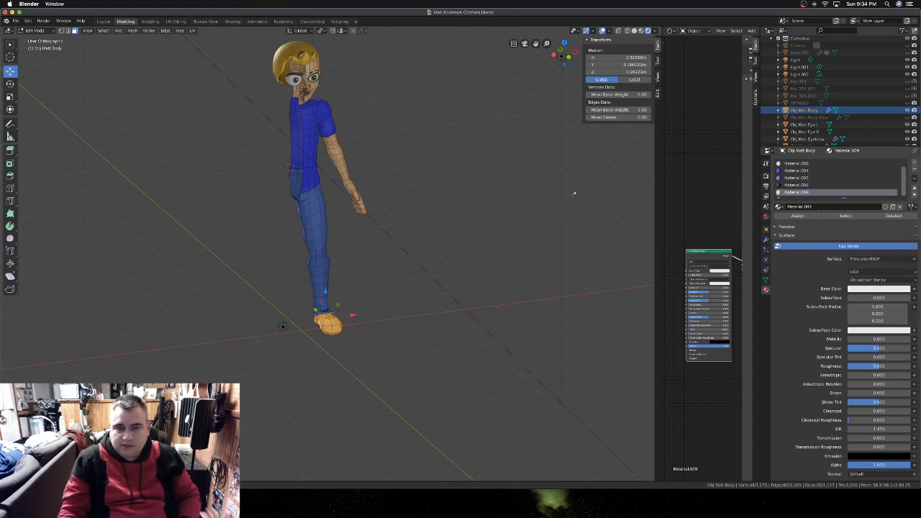
left_click(298, 72)
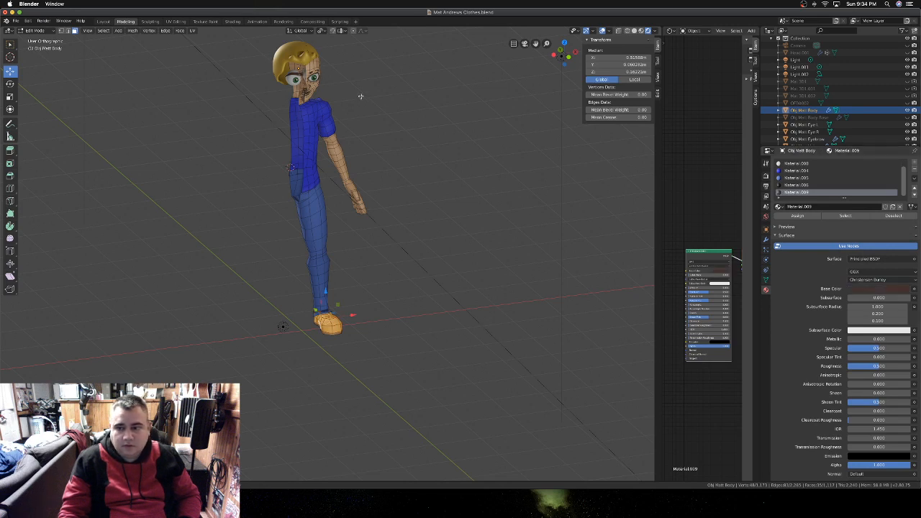
left_click(804, 217)
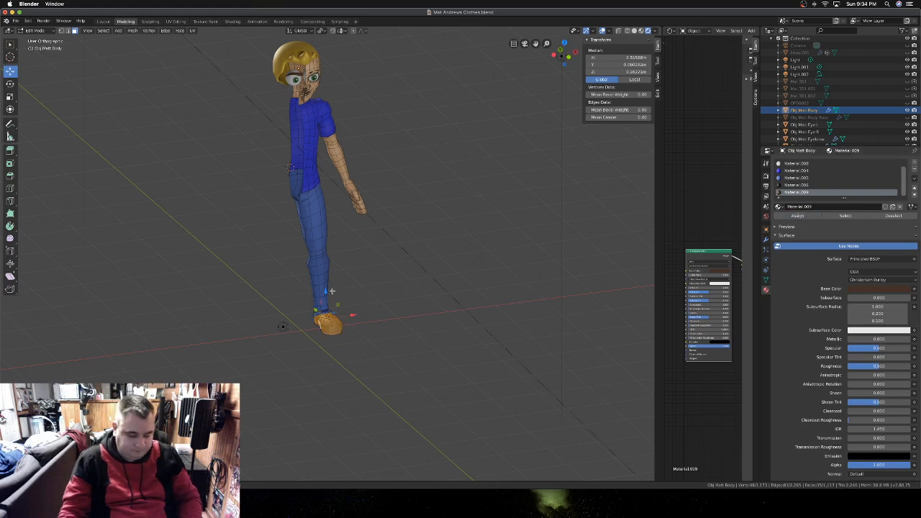
key("Tab")
middle_click_drag(357, 298, 334, 293)
scroll(334, 293, "right", 3)
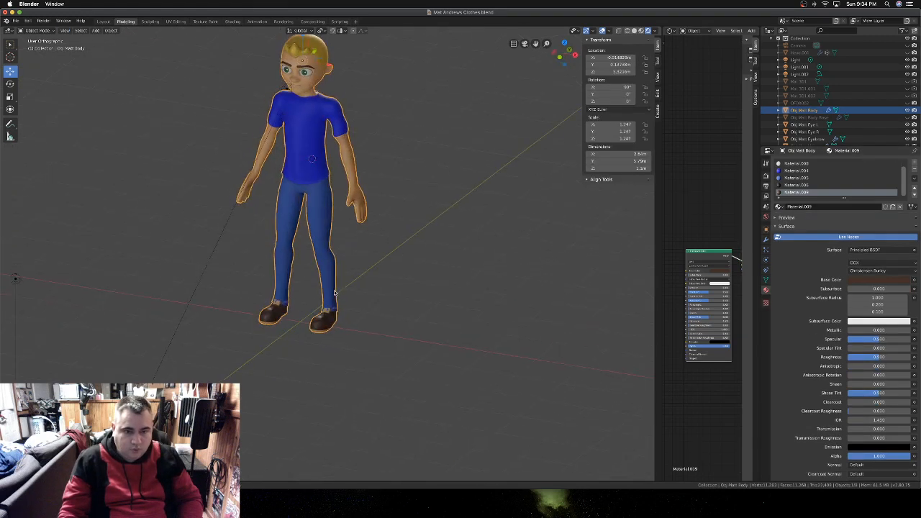
scroll(334, 293, "left", 3)
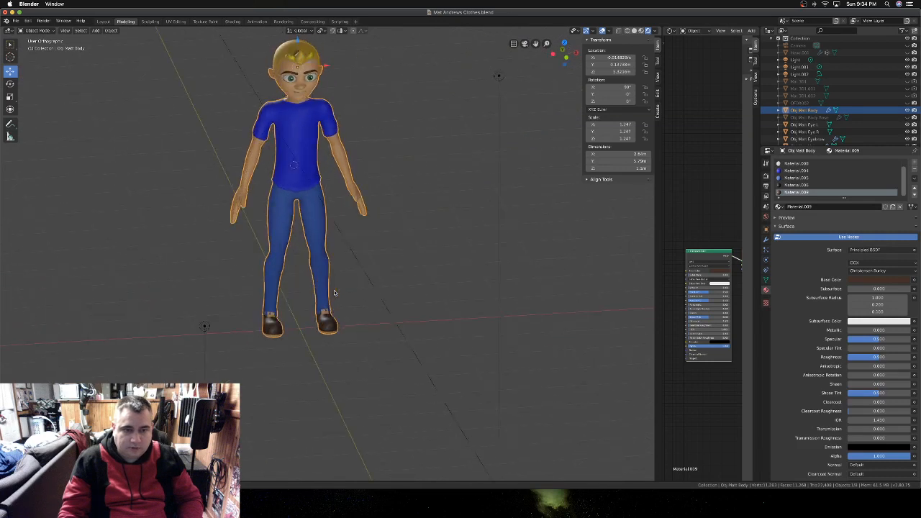
- Assign Material.009 to the selected shoe faces and set its base color to the dark brown sampled from the eyebrow
key("Tab")
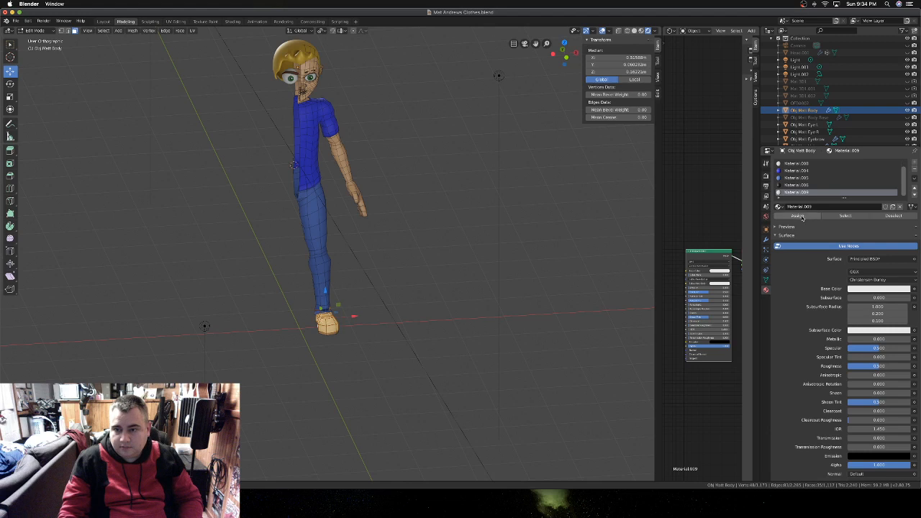
scroll(801, 188, "up", 1)
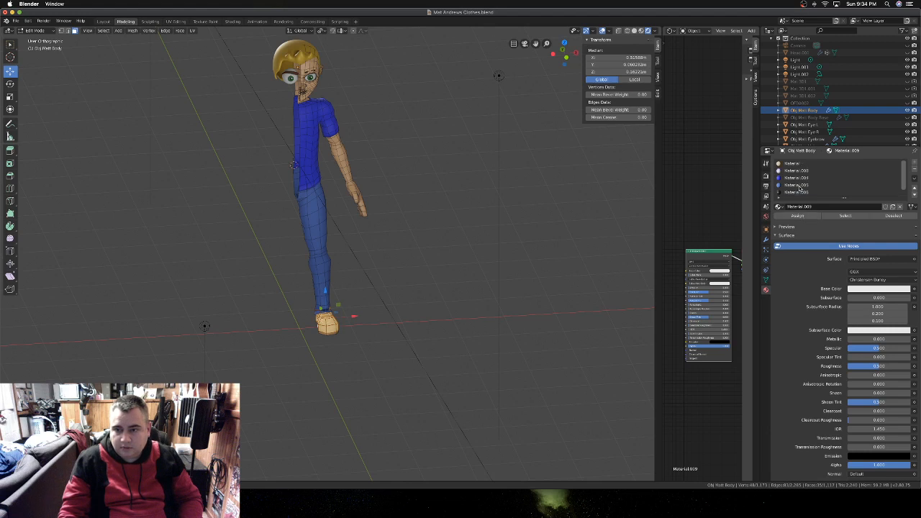
scroll(799, 188, "down", 1)
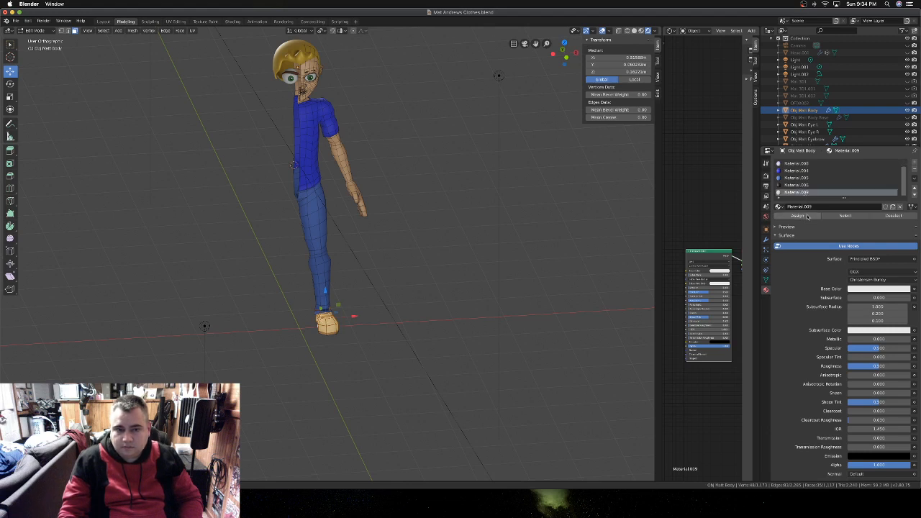
left_click(803, 217)
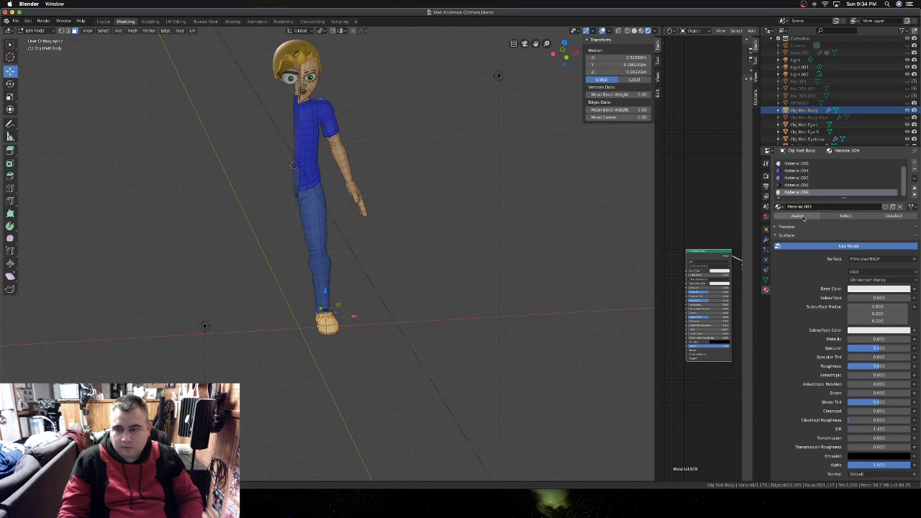
left_click(879, 289)
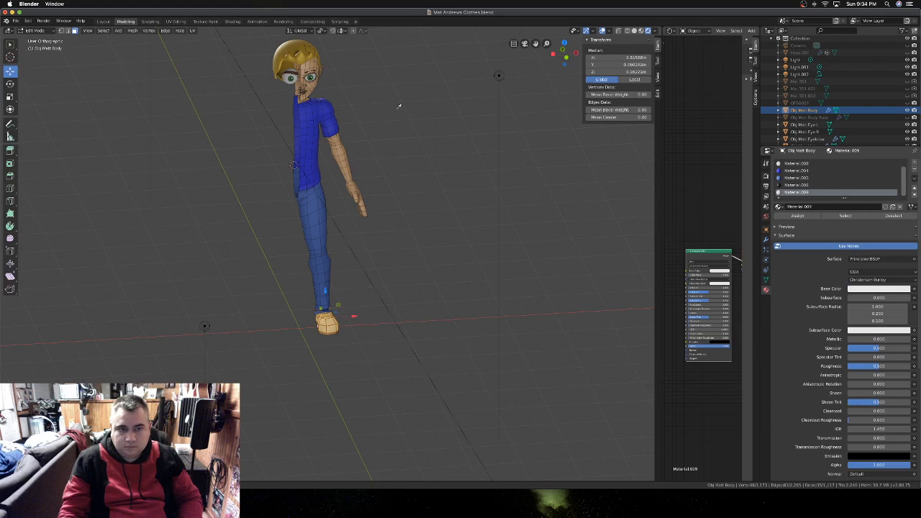
left_click(298, 69)
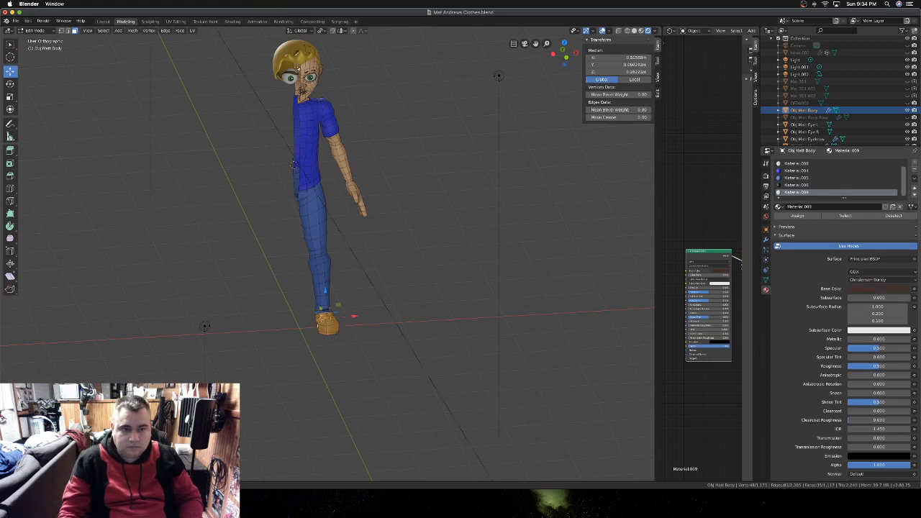
left_click(800, 216)
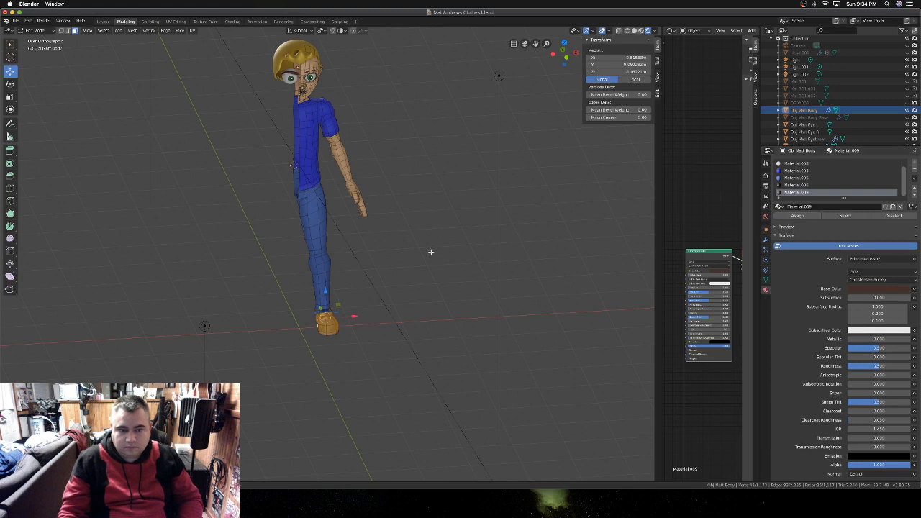
key("Tab")
key("Tab")
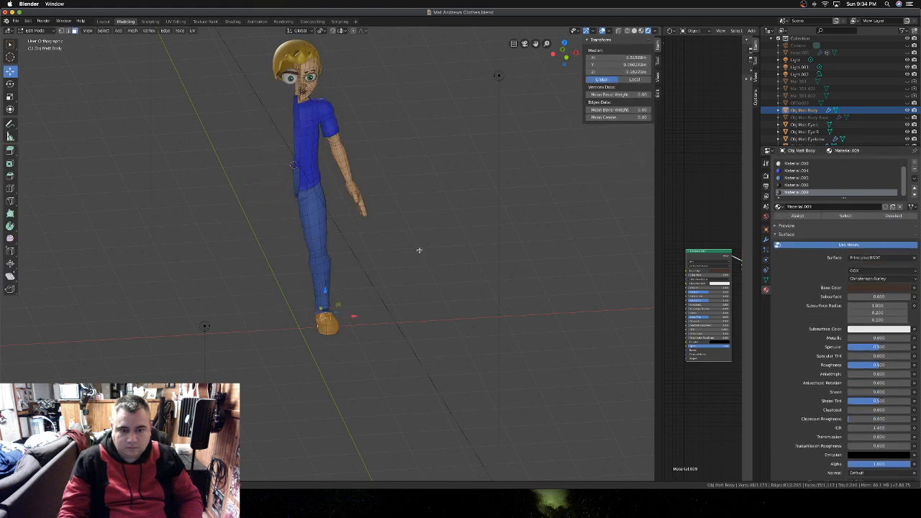
- Shift Material.009's base color to a warmer, more saturated dark brown and check the shoes in Object Mode
left_click(891, 290)
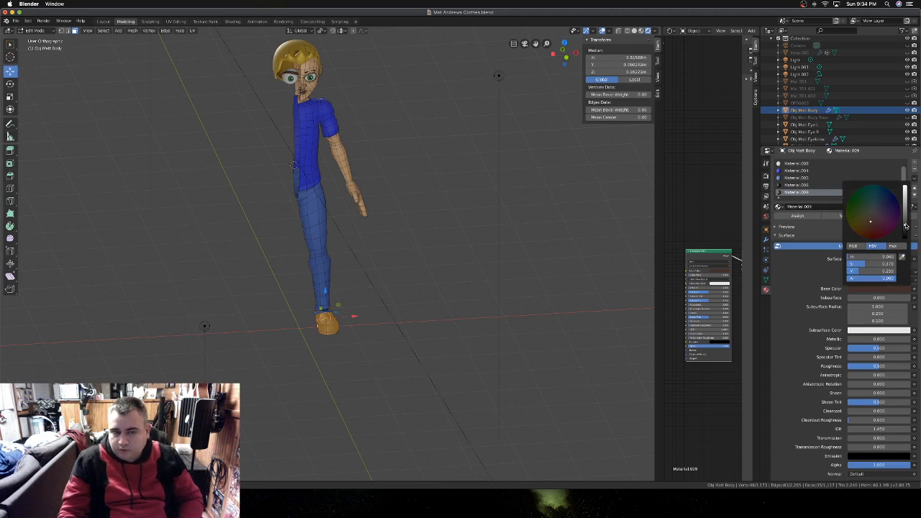
left_click_drag(905, 226, 905, 220)
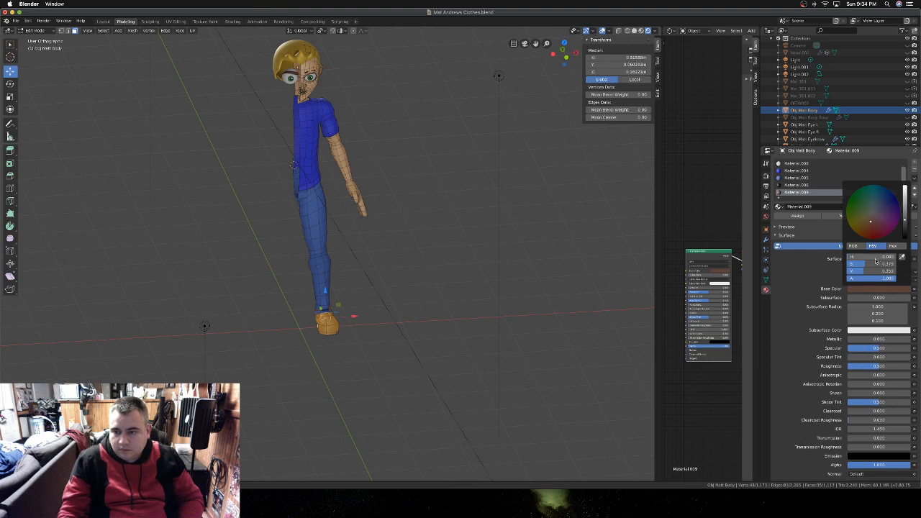
left_click_drag(867, 264, 878, 264)
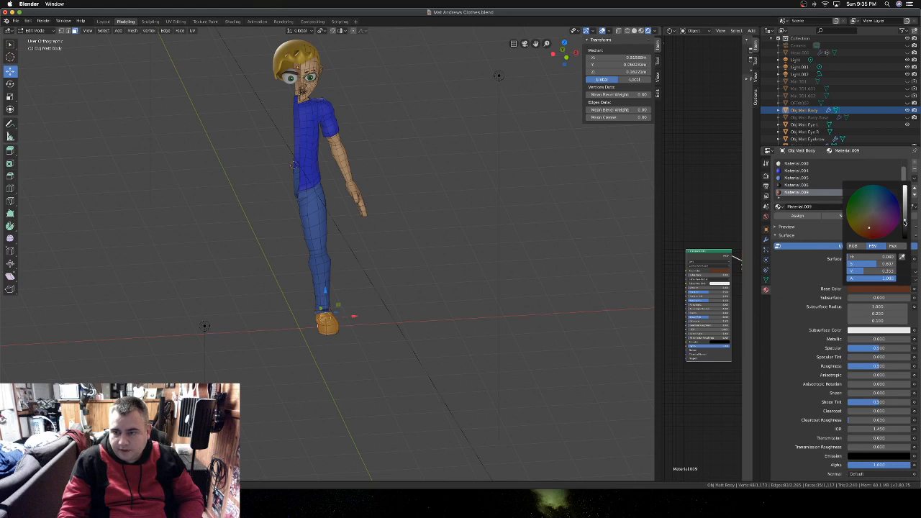
left_click_drag(906, 223, 870, 229)
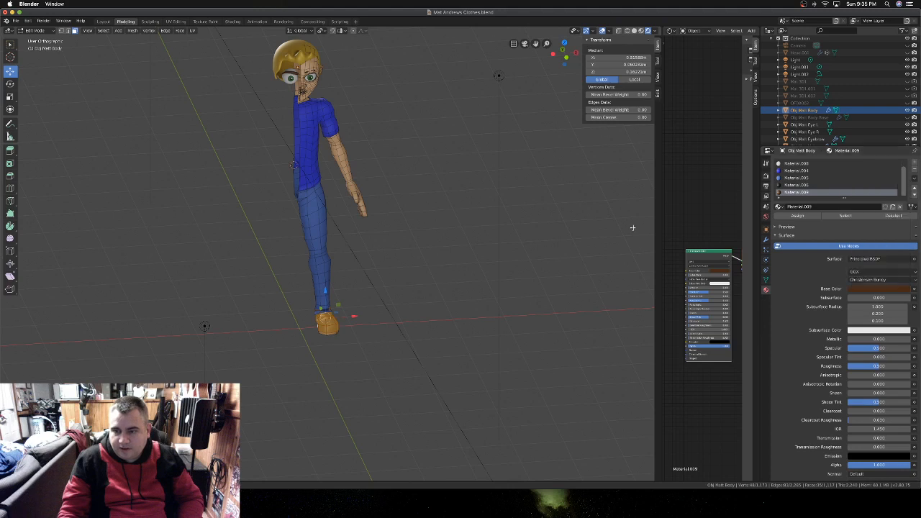
key("Tab")
middle_click_drag(476, 243, 338, 288)
scroll(325, 303, "up", 5)
scroll(329, 309, "down", 4, "shift")
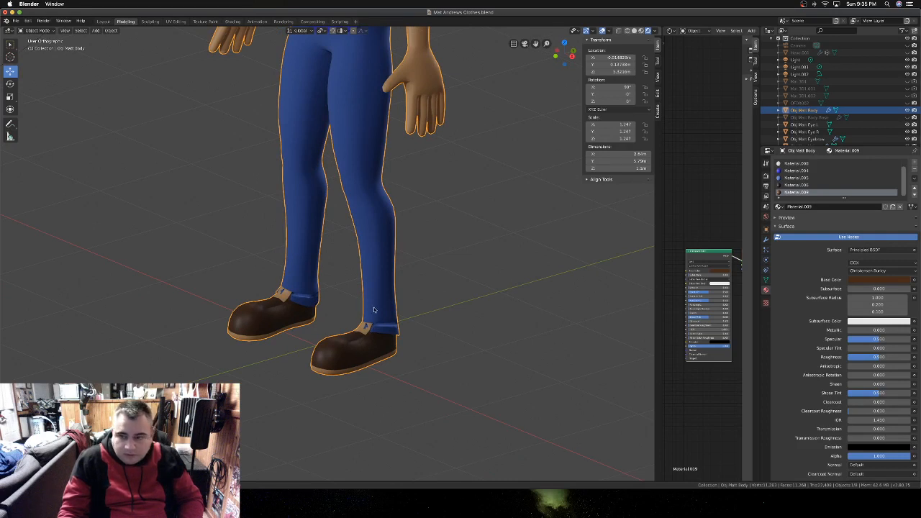
- Brighten the shoe material's brown base color by raising its value, and check the character in Object Mode
key("Tab")
left_click(879, 289)
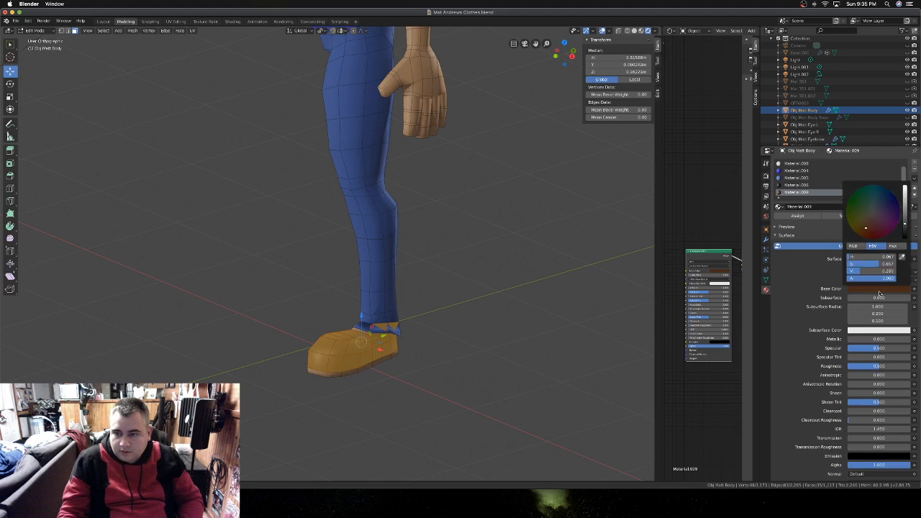
left_click_drag(866, 273, 880, 272)
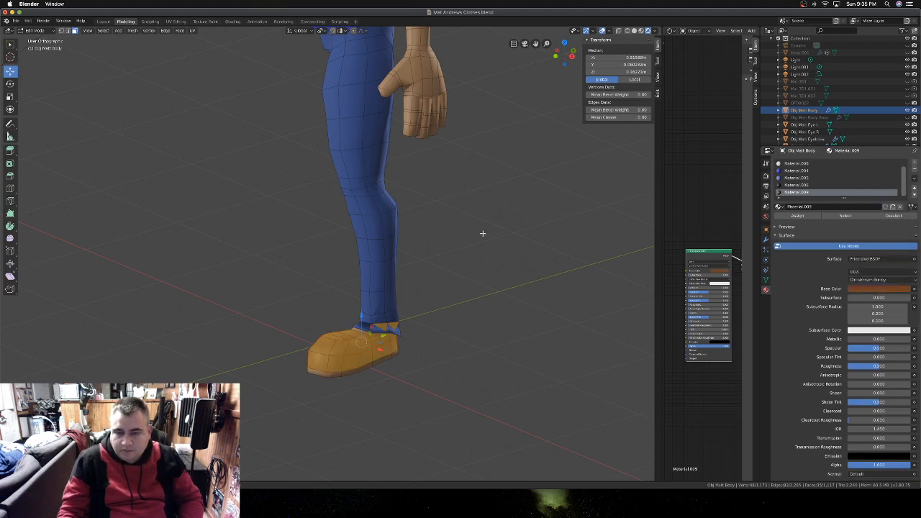
key("Tab")
scroll(490, 236, "down", 5)
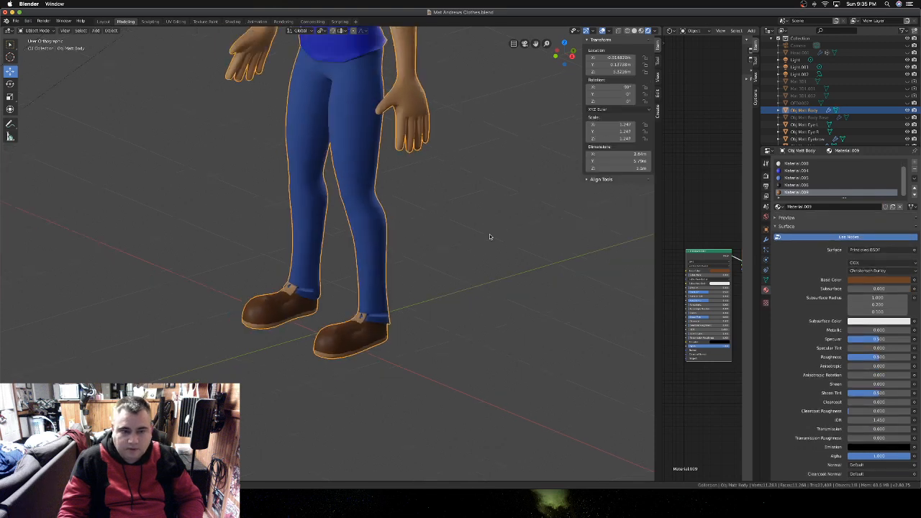
scroll(330, 240, "right", 4)
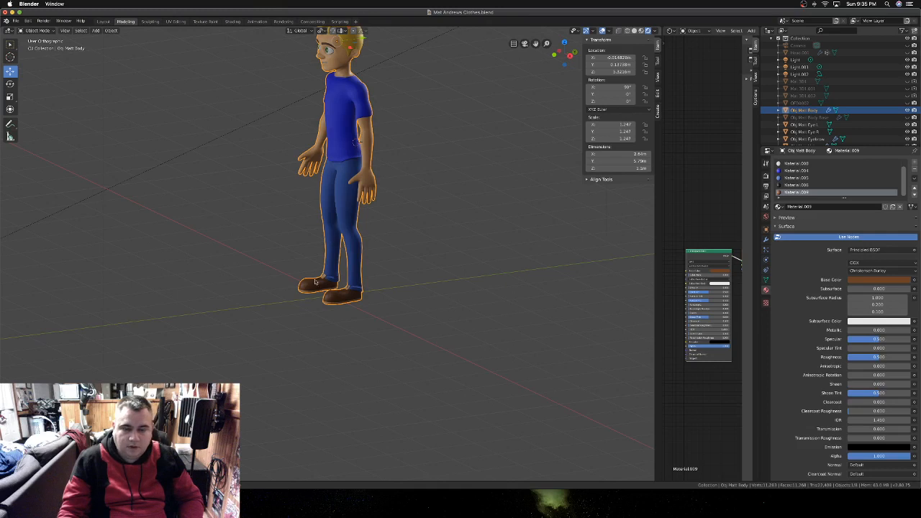
- In Edit Mode, select the skin-colored sole rim faces along the shoe's outer side and around the toe
scroll(341, 292, "up", 8)
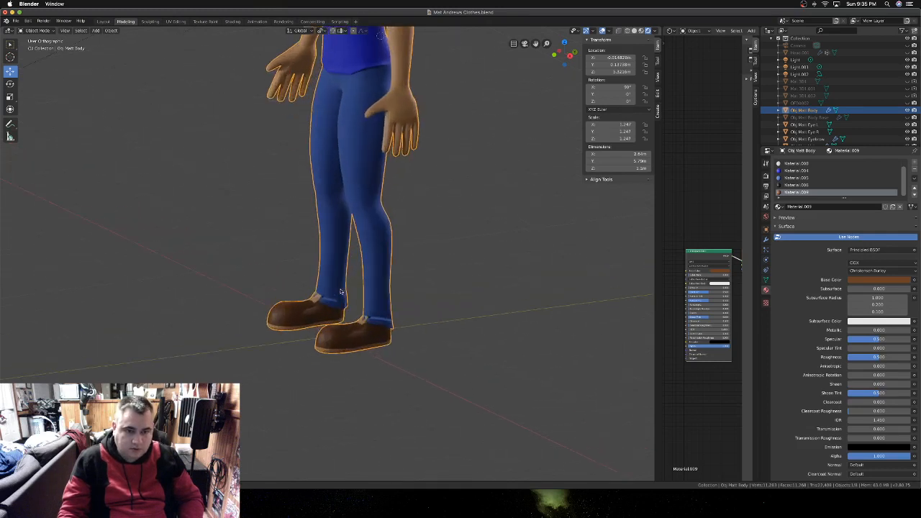
scroll(341, 292, "down", 3, "shift")
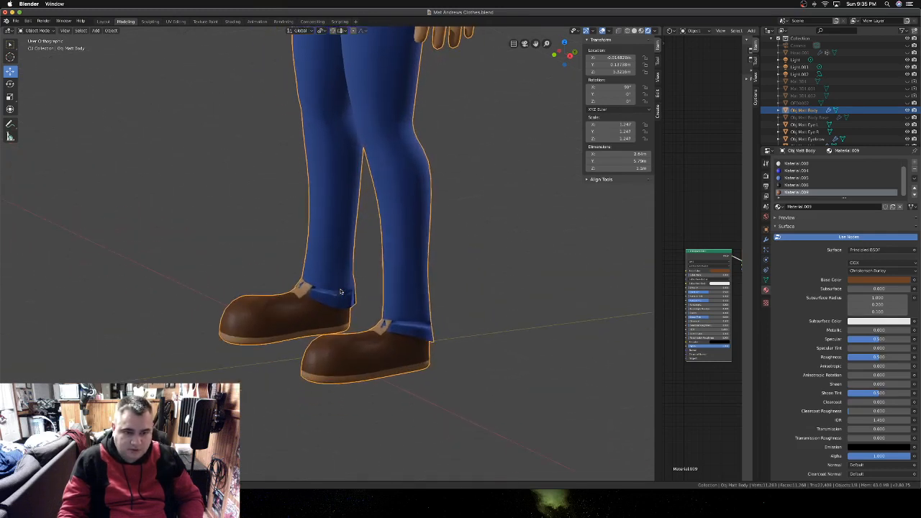
key("Tab")
left_click(312, 381)
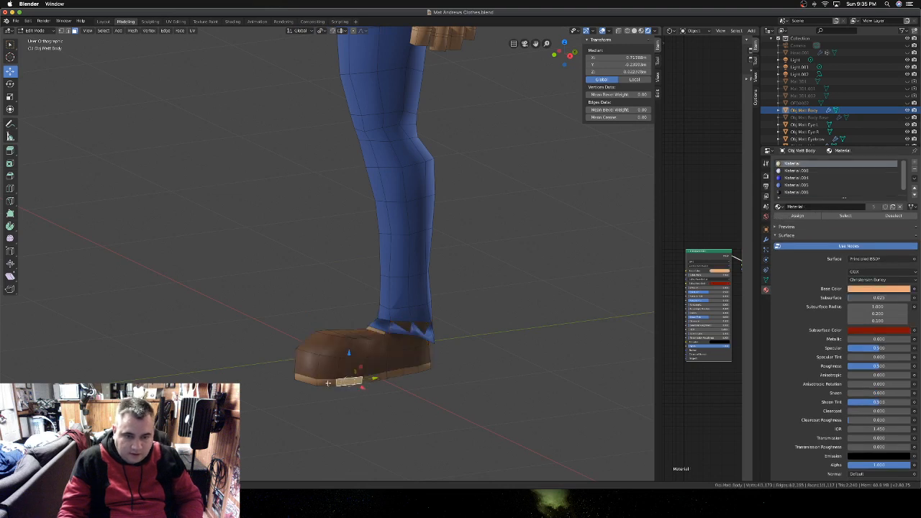
left_click(310, 382, "shift")
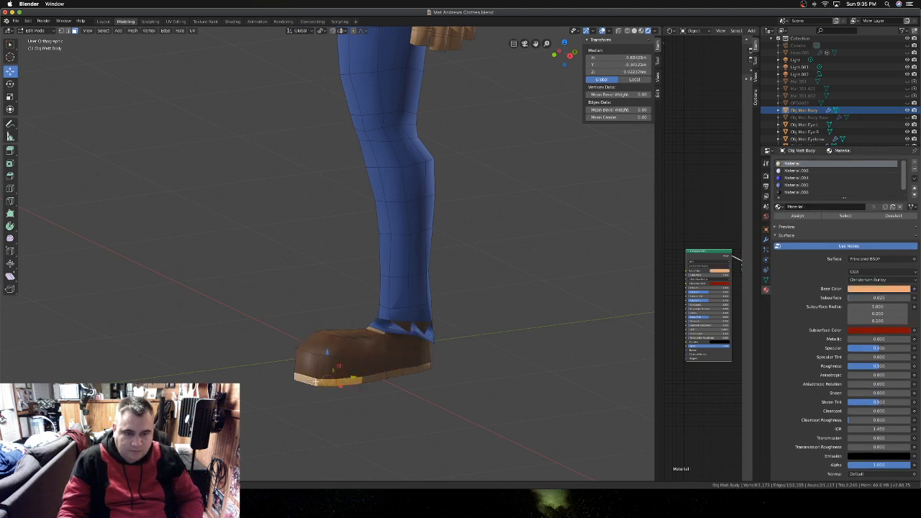
scroll(314, 387, "left", 5)
left_click(314, 388, "shift")
left_click(293, 385, "shift")
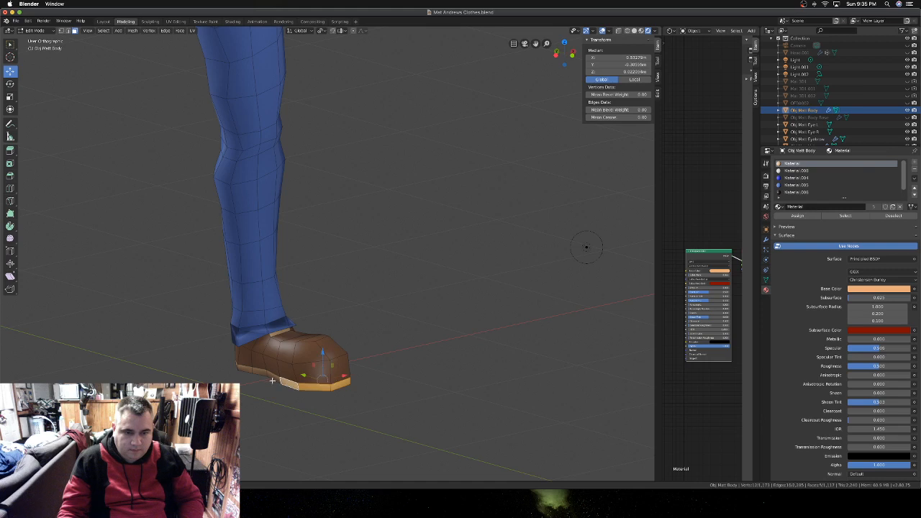
- Add the sole rim faces along the inner side of the shoe to the selection
left_click(273, 380, "shift")
left_click(257, 372, "shift")
scroll(274, 374, "left", 5)
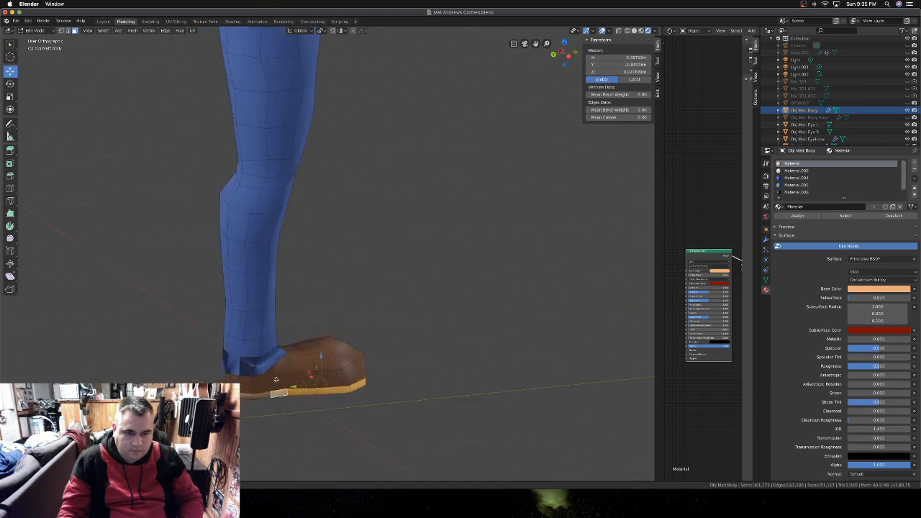
left_click(266, 396, "shift")
left_click(251, 397, "shift")
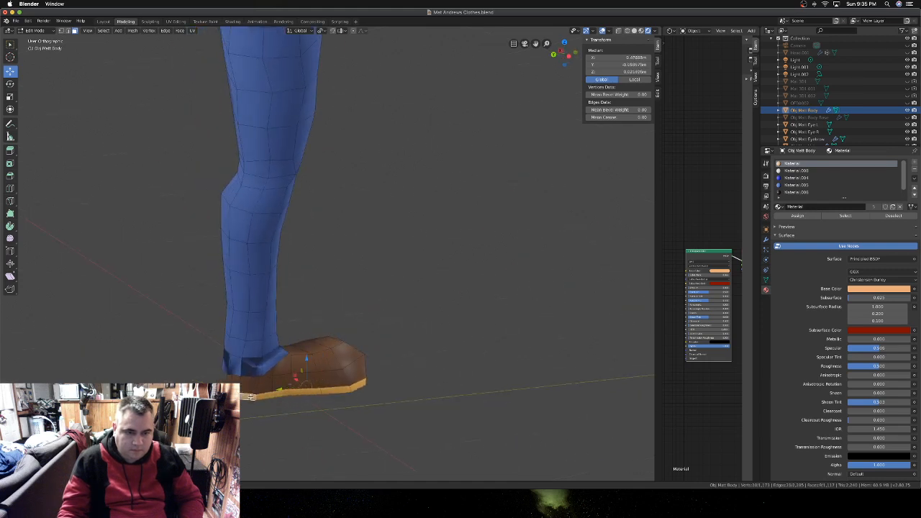
- Extend the selection with the sole rim faces around the heel and the remaining side gap
scroll(252, 397, "left", 5)
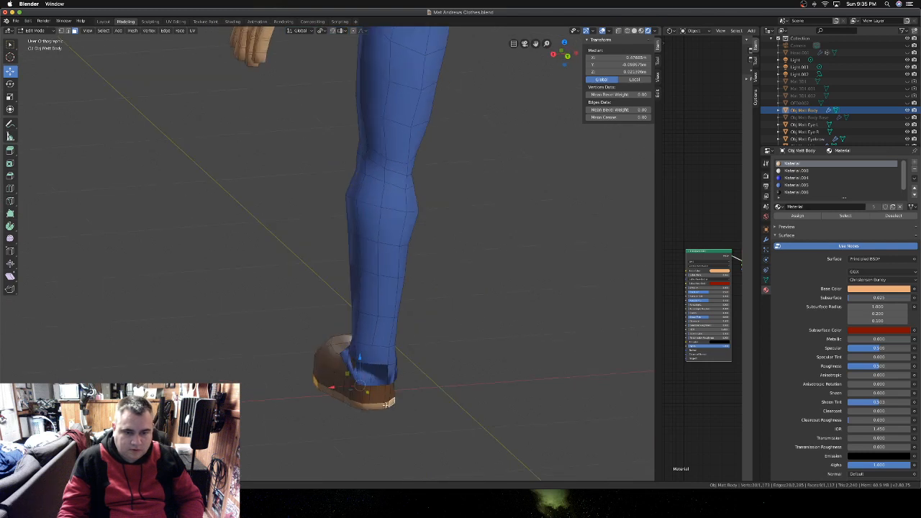
left_click(386, 404, "shift")
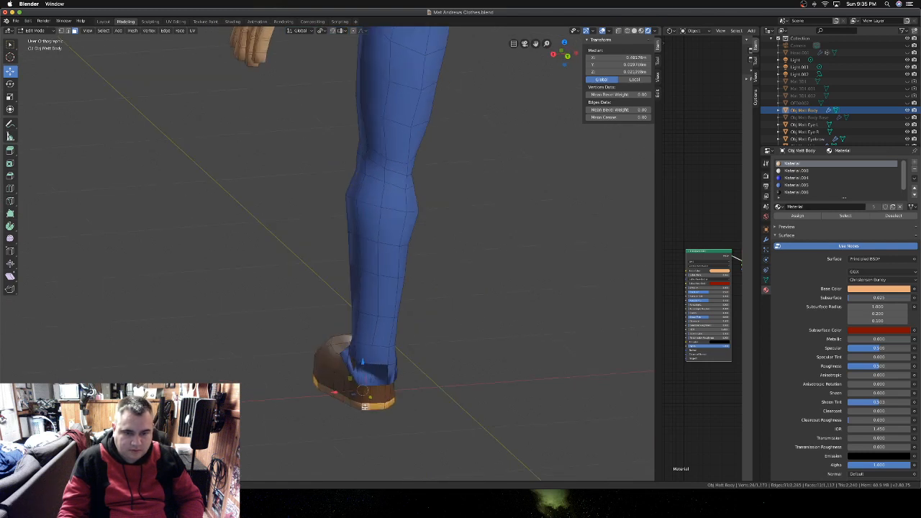
left_click(357, 403, "shift")
left_click(345, 398, "shift")
left_click(339, 396, "shift")
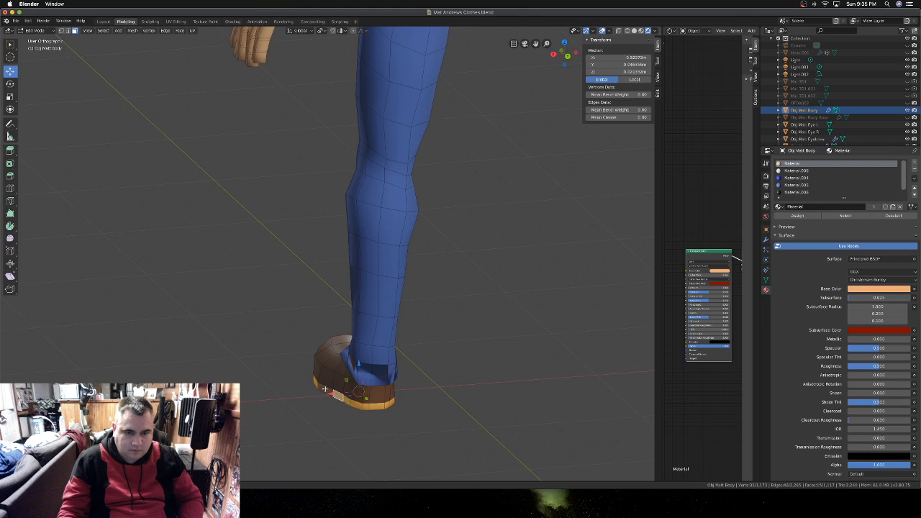
left_click(326, 390, "shift")
- Add the underside faces along the sole's outer edge, from the toe to the heel, to the selection
scroll(325, 389, "left", 3)
scroll(325, 388, "down", 5)
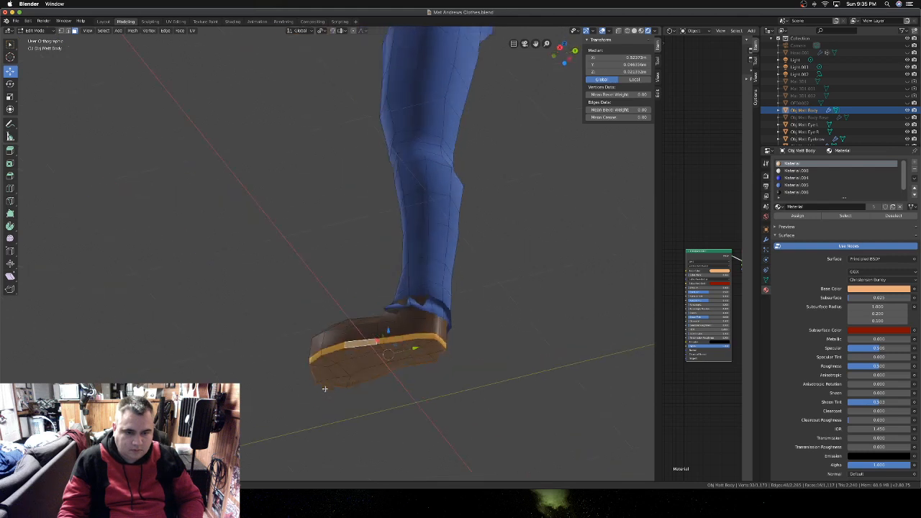
left_click(323, 346, "shift")
left_click(339, 347, "shift")
left_click(371, 337, "shift")
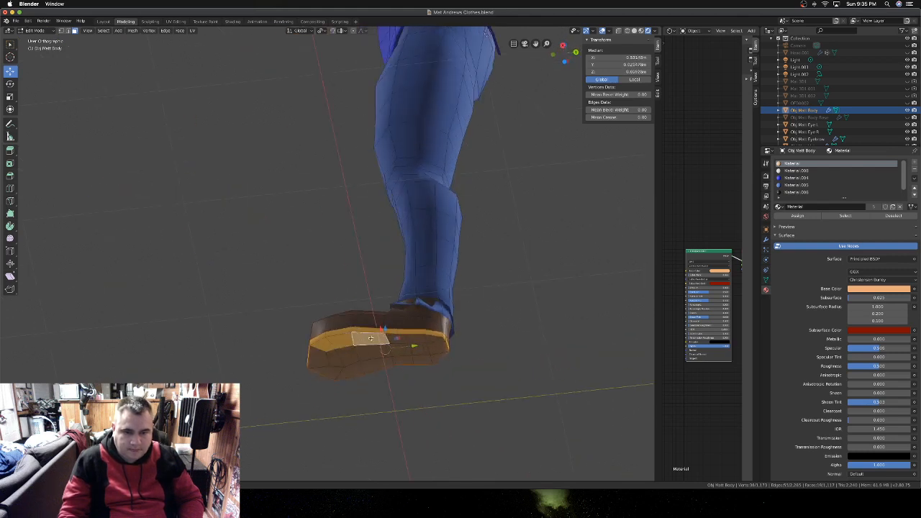
left_click(396, 339, "shift")
left_click(417, 340, "shift")
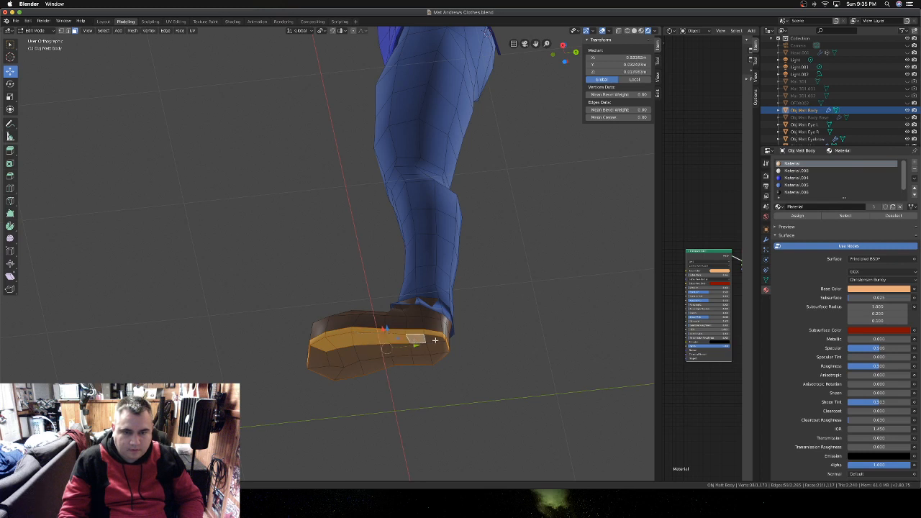
left_click(435, 340, "shift")
- Add the underside faces of the heel and the arch to the sole selection
left_click(440, 347, "shift")
left_click(438, 357, "shift")
left_click(421, 355, "shift")
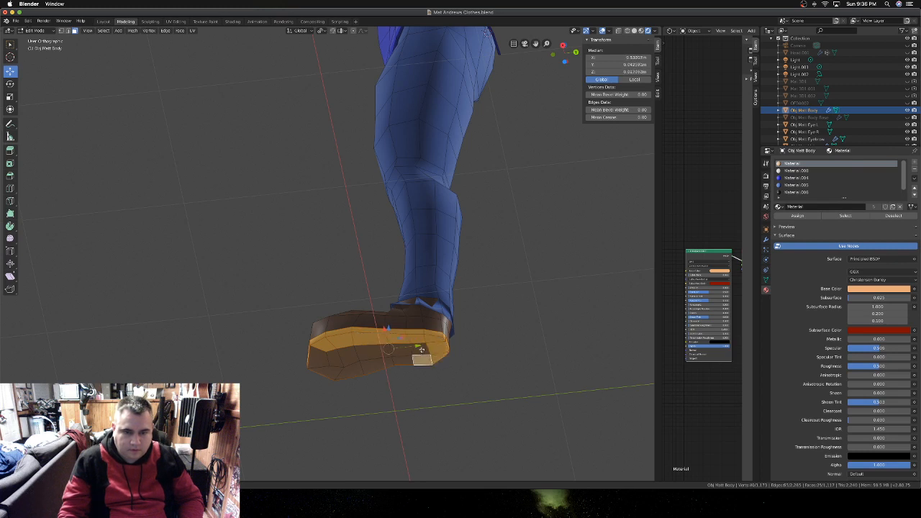
left_click(421, 350, "shift")
left_click(396, 351, "shift")
left_click(398, 362, "shift")
left_click(382, 364, "shift")
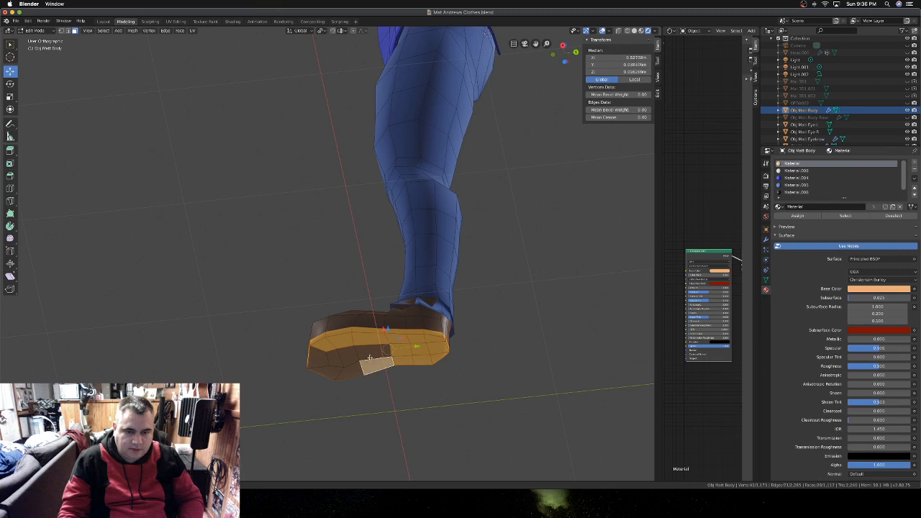
- Complete the sole selection with the remaining underside faces of the forefoot and toe
left_click(362, 362, "shift")
left_click(346, 355, "shift")
left_click(335, 357, "shift")
left_click(321, 360, "shift")
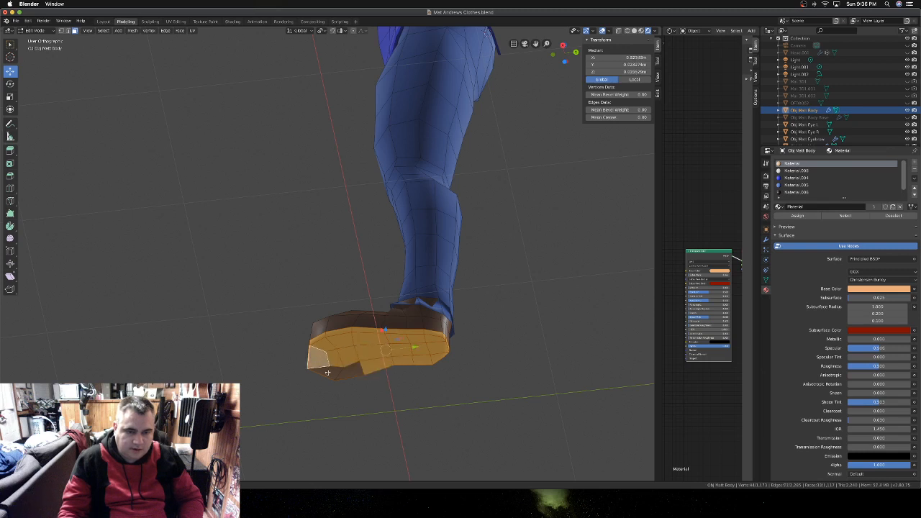
left_click(328, 372, "shift")
left_click(353, 373, "shift")
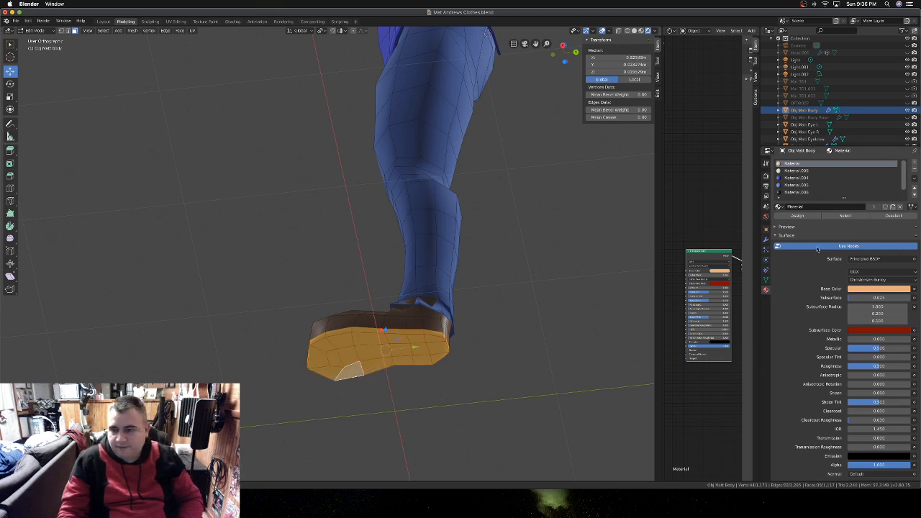
- Create a material in a new slot for the selected sole faces with a muted tan base color, and inspect the shoes in Object Mode
left_click(914, 164)
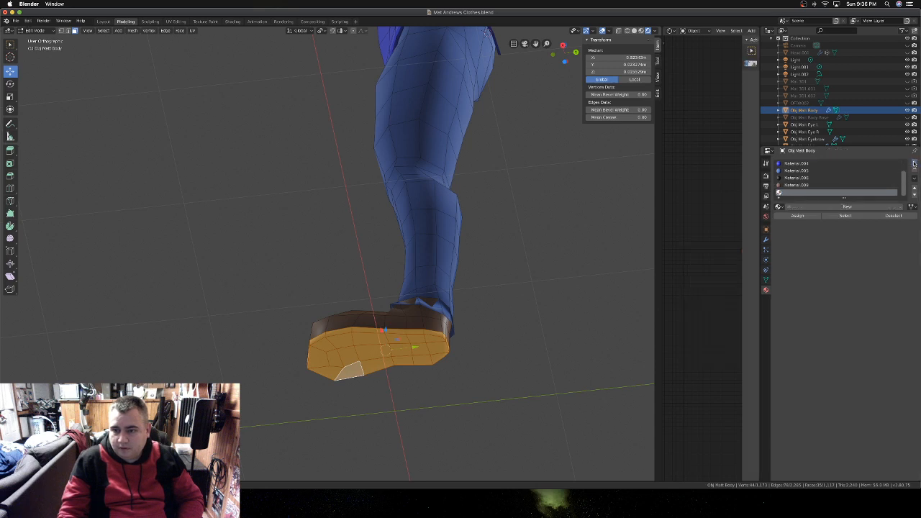
left_click(847, 206)
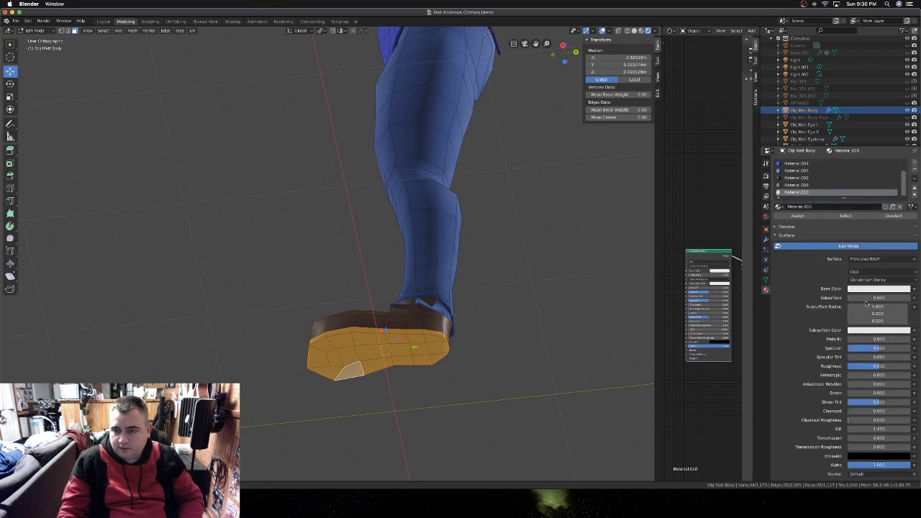
left_click(870, 290)
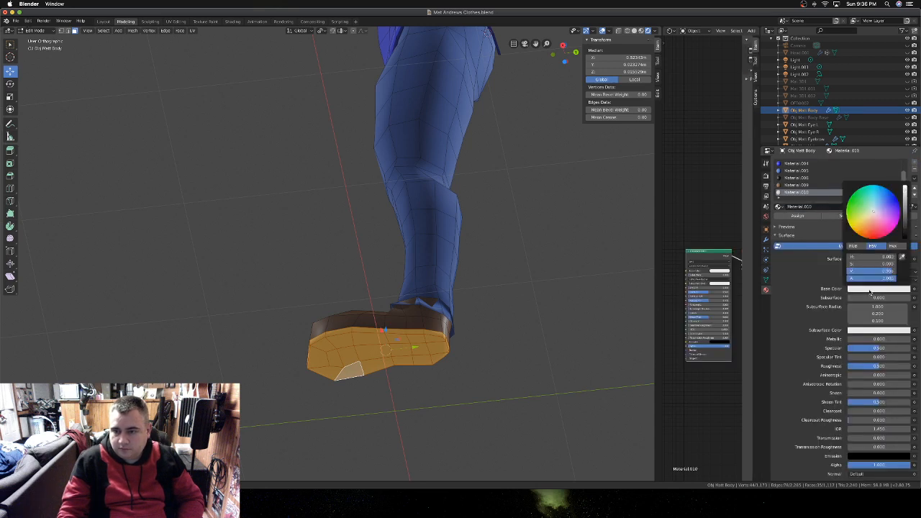
left_click(867, 226)
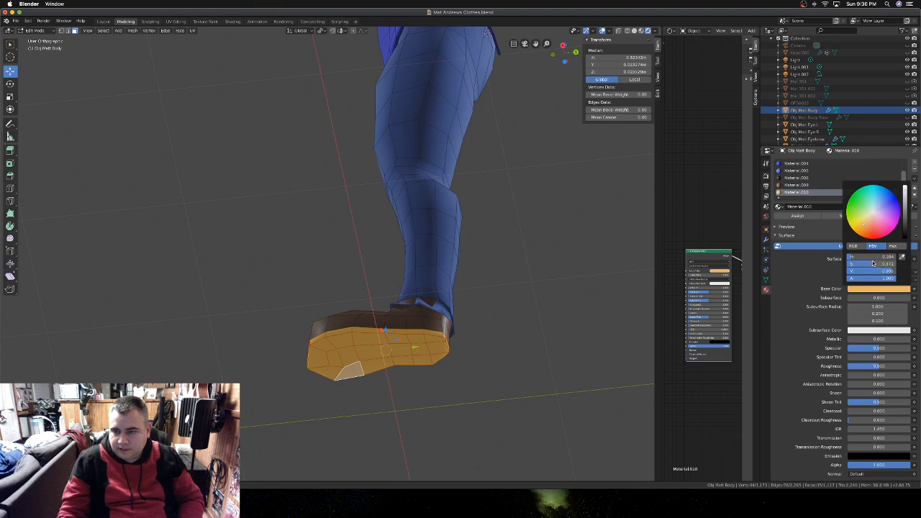
left_click_drag(882, 264, 864, 272)
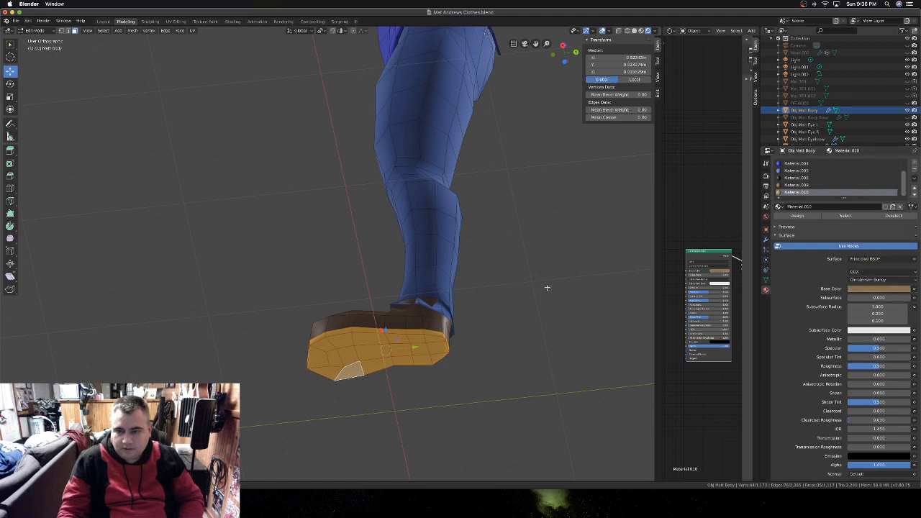
key("Tab")
scroll(535, 285, "up", 5)
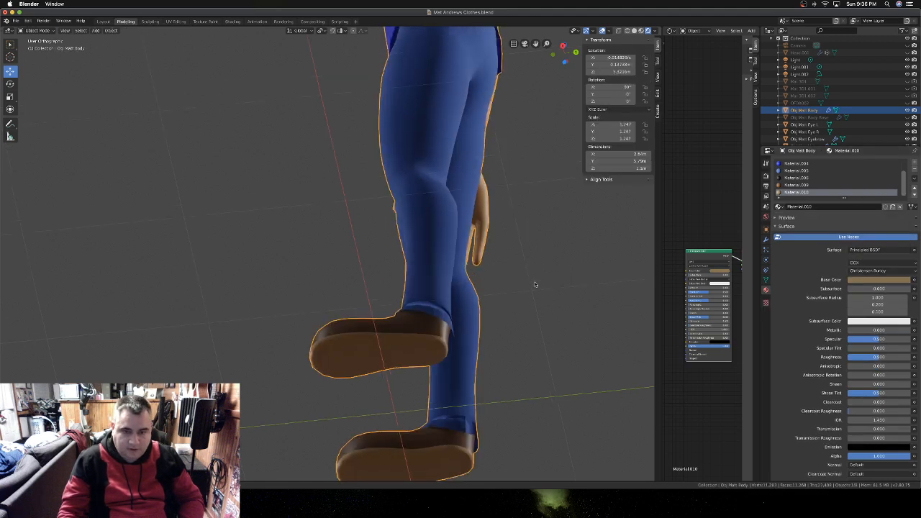
scroll(535, 284, "left", 5)
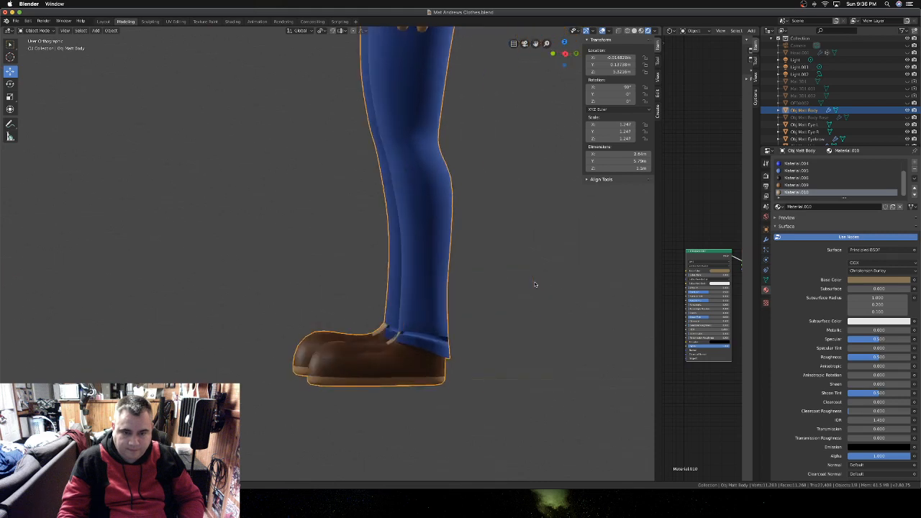
scroll(535, 284, "down", 4)
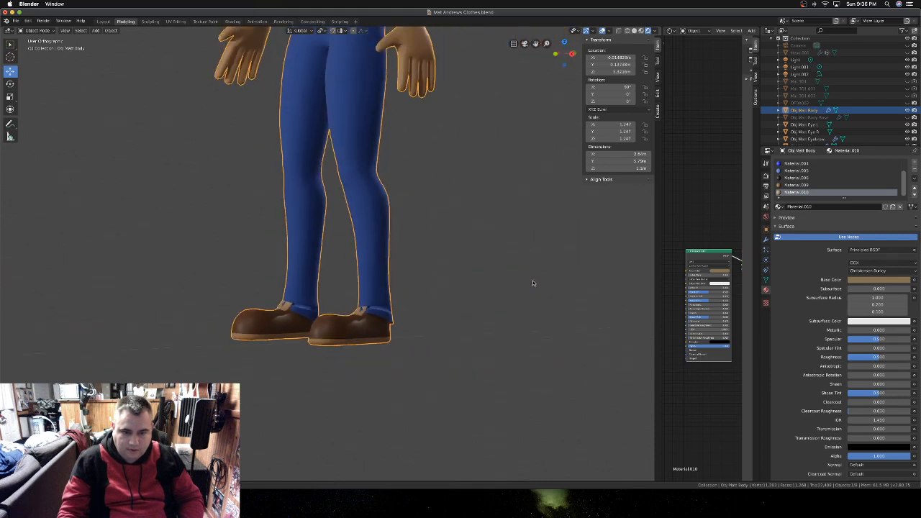
scroll(406, 266, "left", 4)
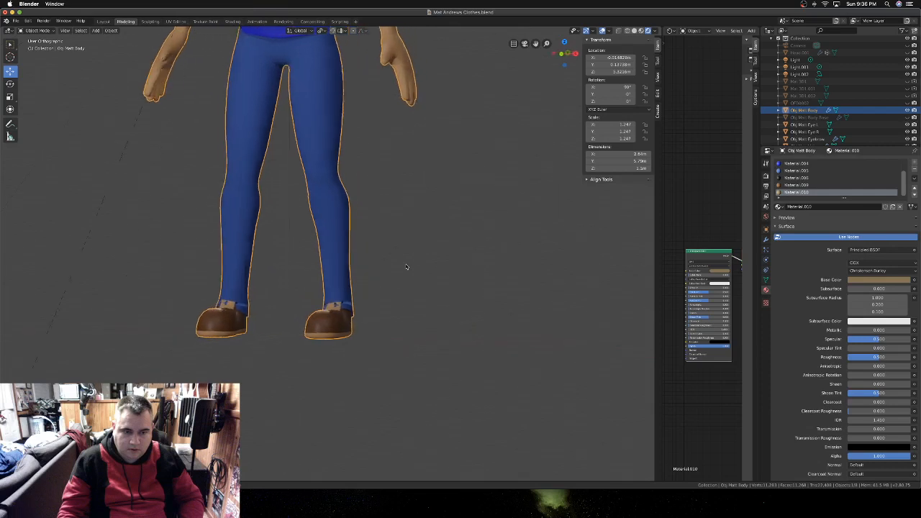
- Examine the finished shoes and the whole character from the front and the side in Object Mode
scroll(406, 266, "right", 3)
scroll(406, 266, "right", 4)
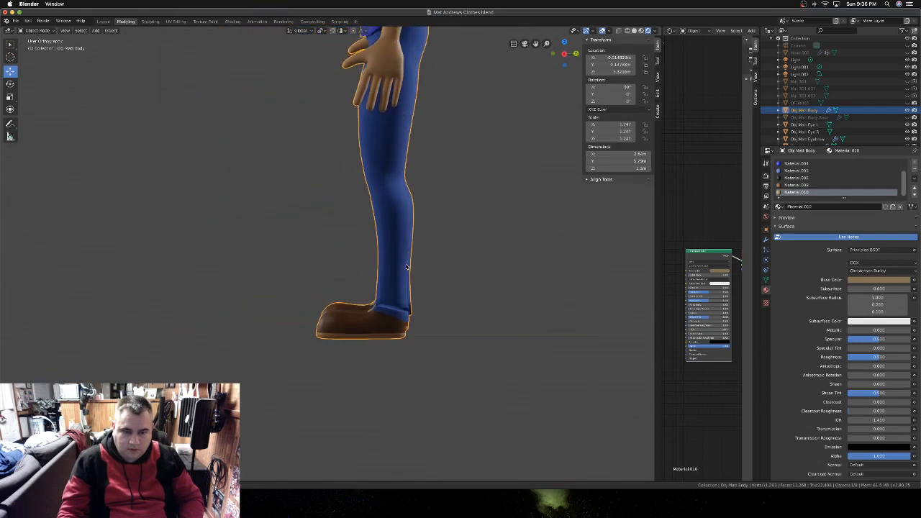
scroll(406, 266, "down", 5)
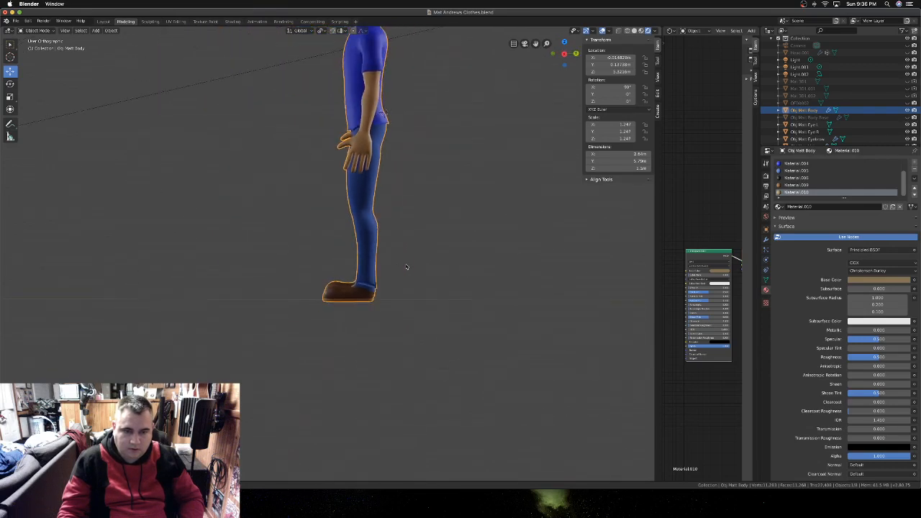
key("Tab")
key("Tab")
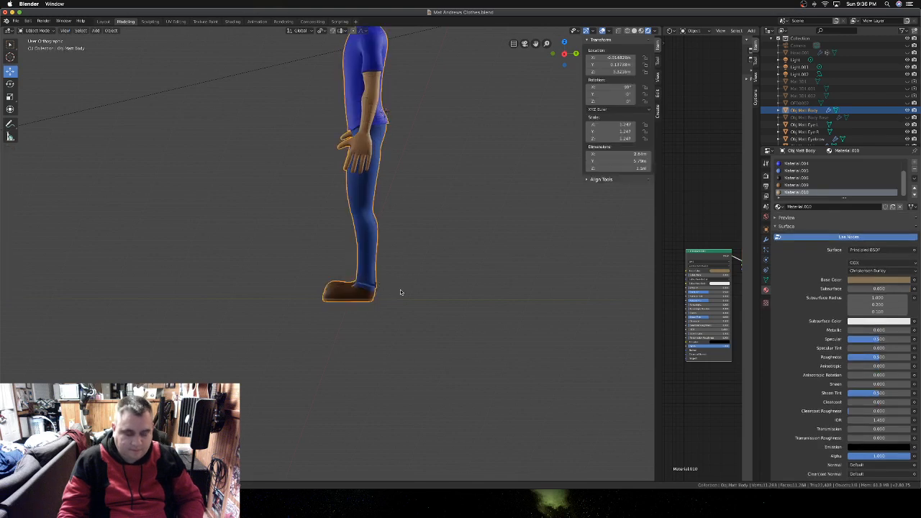
right_click(402, 292)
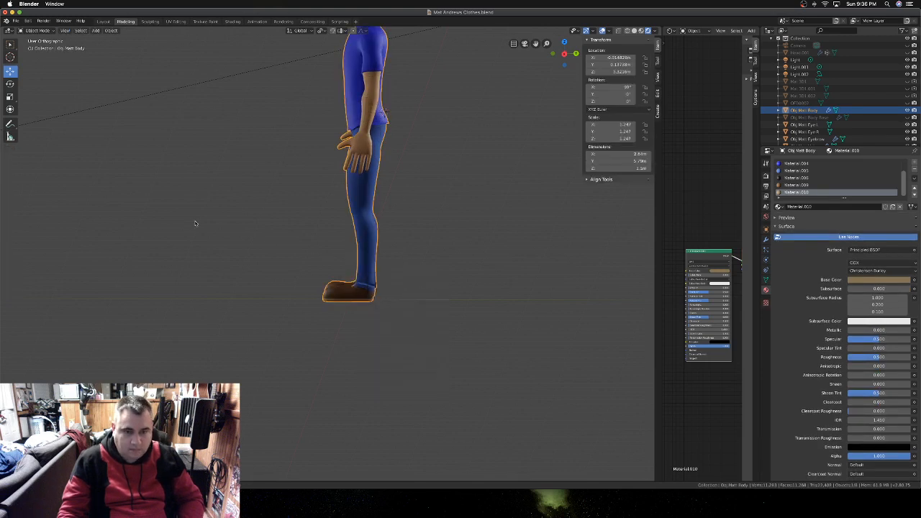
left_click(336, 267)
scroll(340, 266, "left", 5)
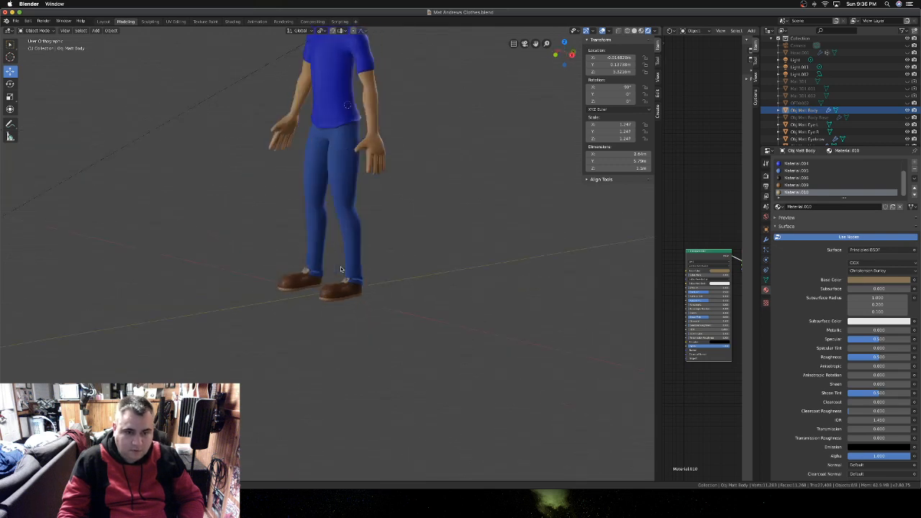
scroll(341, 269, "left", 5)
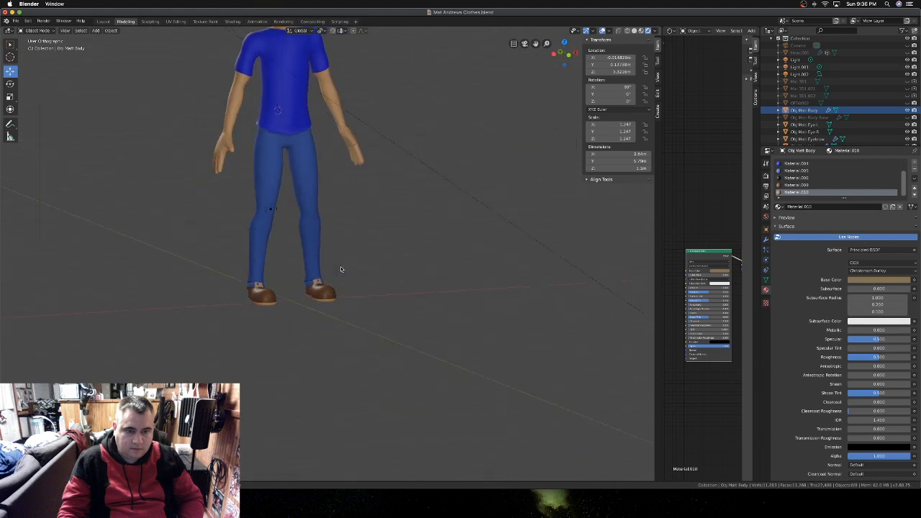
scroll(340, 267, "left", 5)
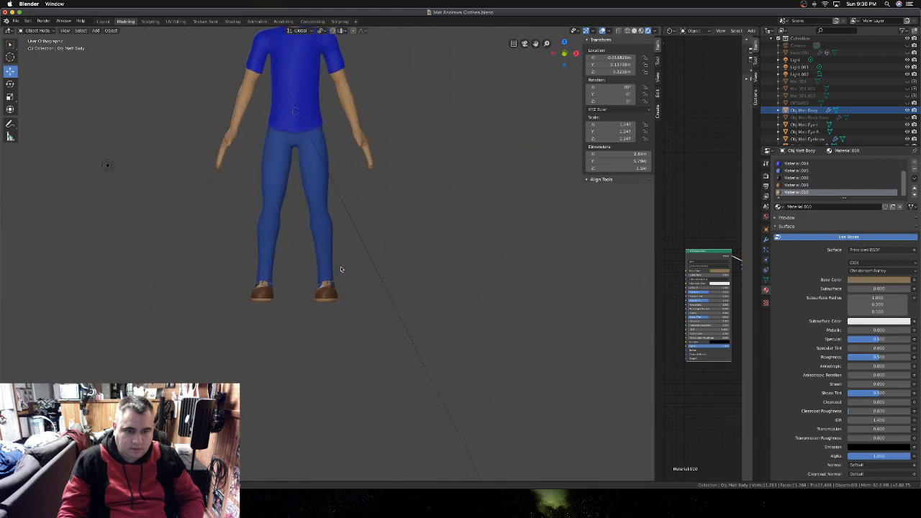
scroll(341, 269, "down", 3)
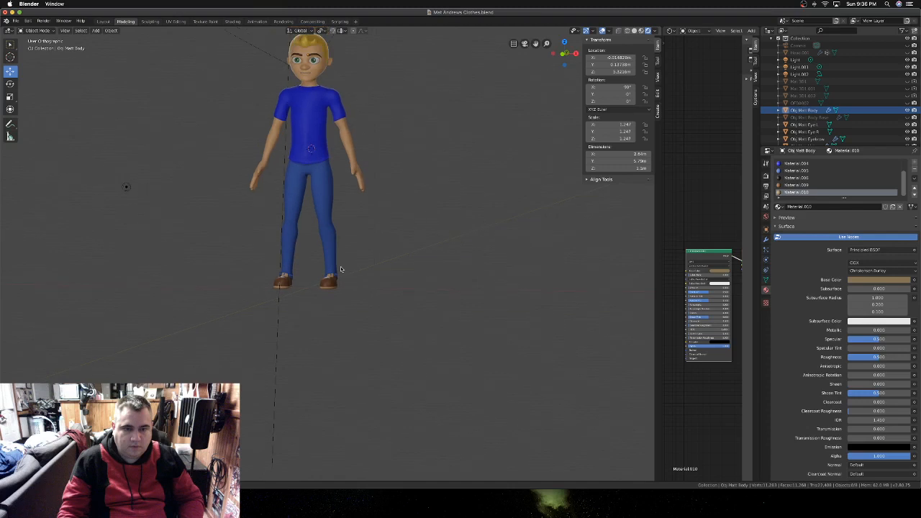
scroll(341, 269, "right", 5)
scroll(341, 269, "right", 5)
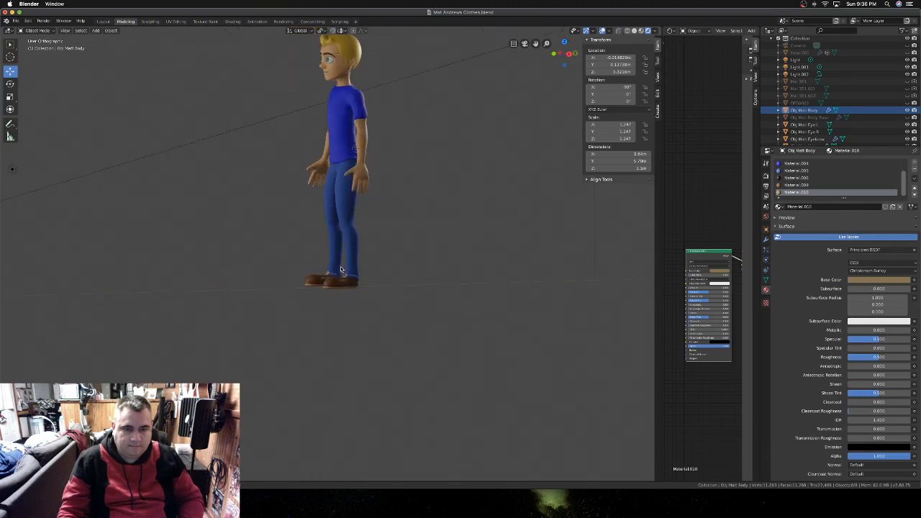
scroll(341, 269, "left", 5)
scroll(341, 269, "left", 3)
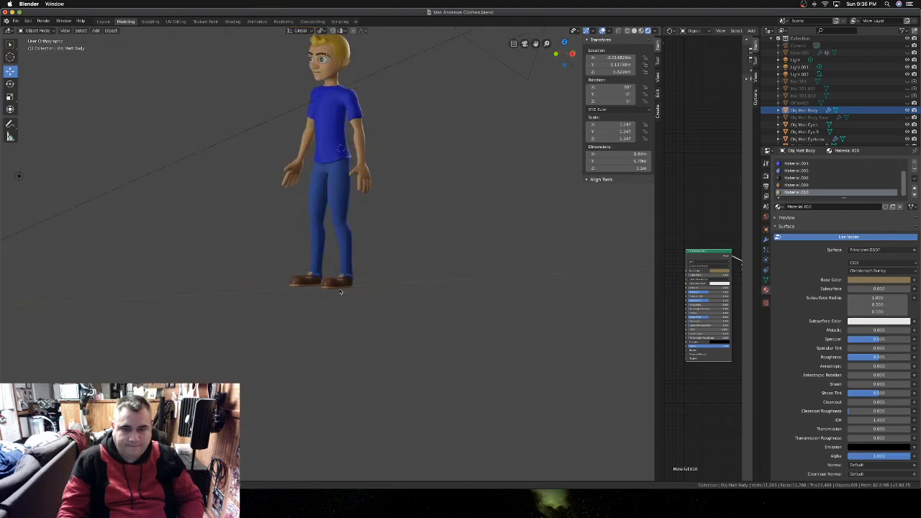
scroll(339, 287, "right", 5)
- Shift the sole material's base color to a slightly warmer brown tan and check the shoes in Object Mode
key("Tab")
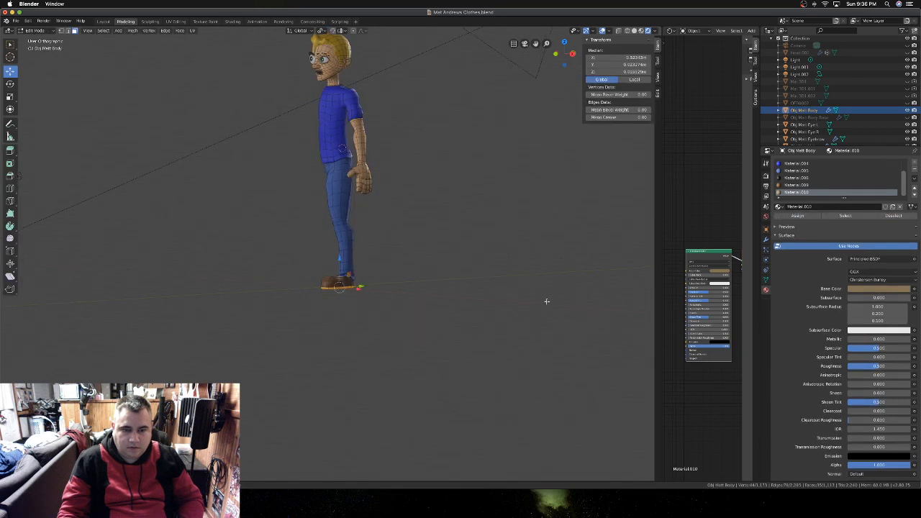
left_click(895, 289)
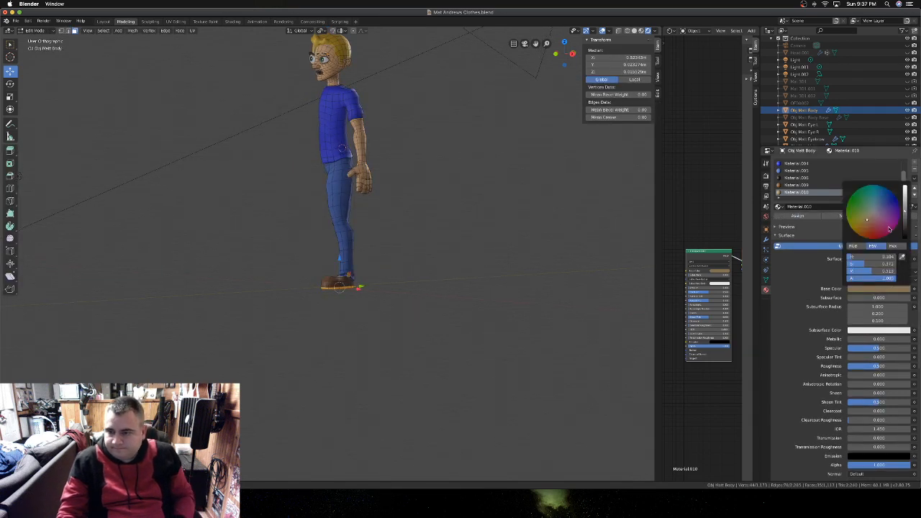
left_click_drag(868, 221, 867, 221)
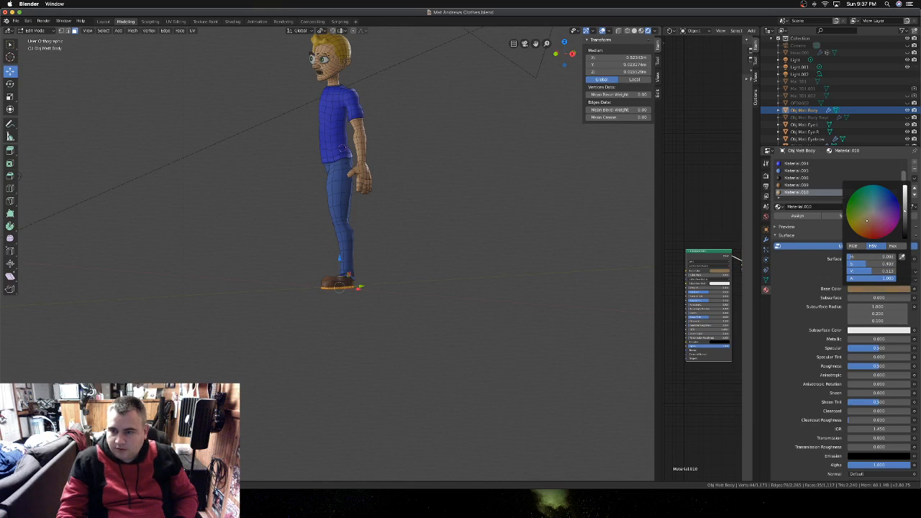
left_click_drag(867, 221, 868, 221)
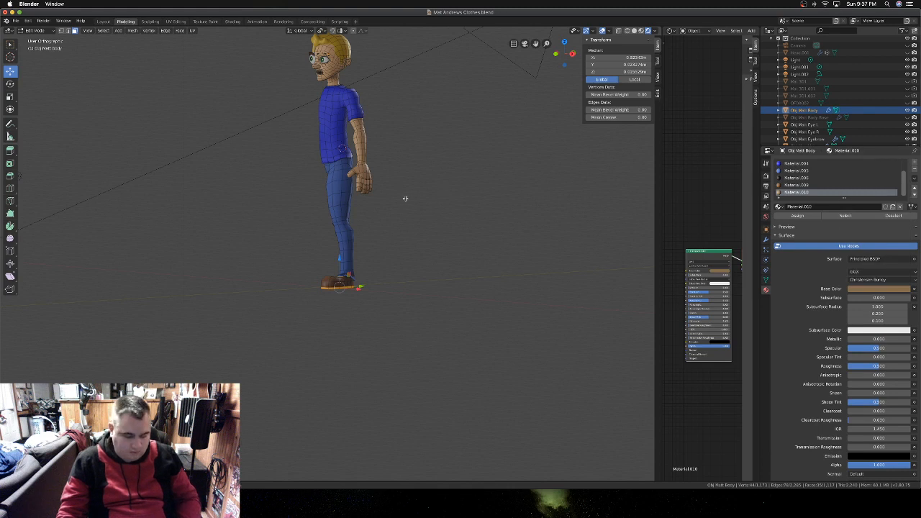
key("Tab")
scroll(344, 277, "up", 5)
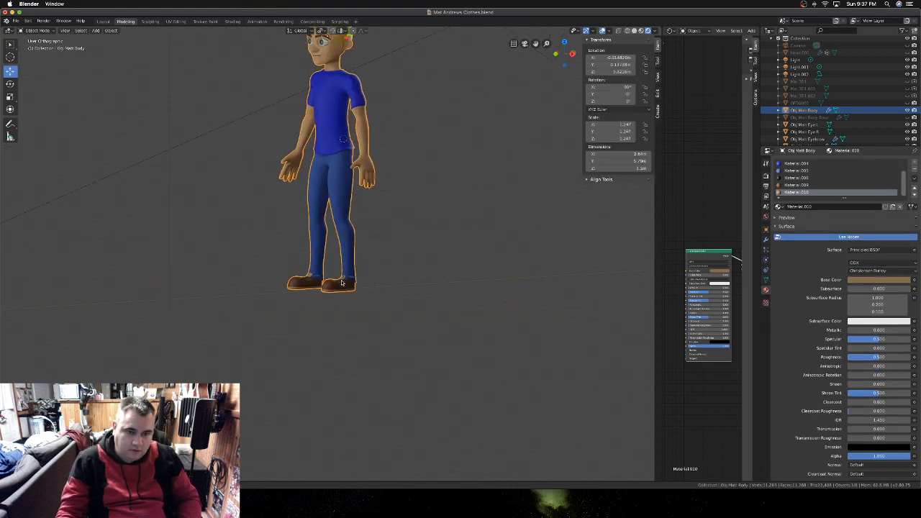
scroll(342, 282, "up", 1)
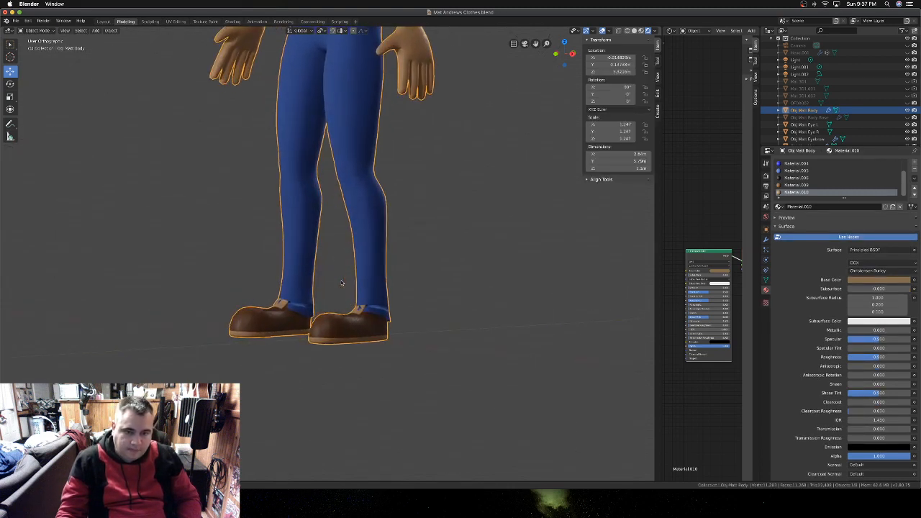
scroll(395, 283, "down", 5)
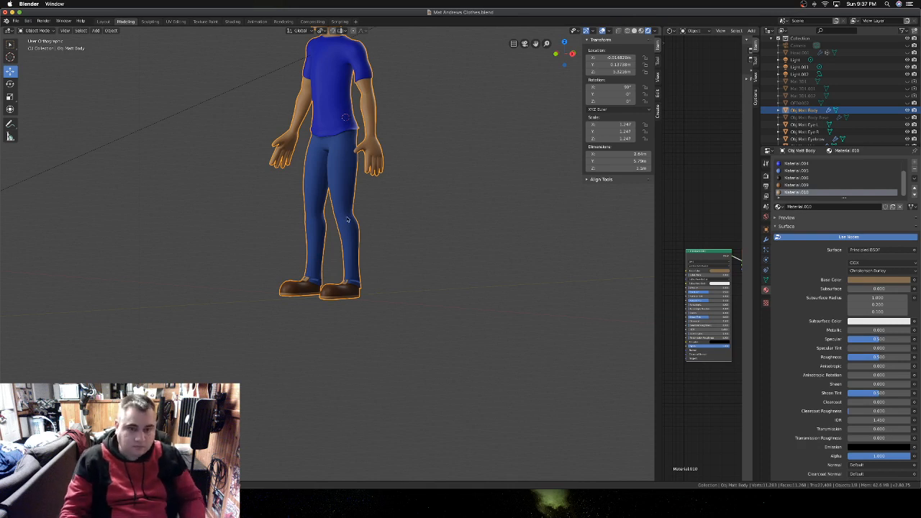
- In vertex mode, select the four vertices running up the inner side of the lower trouser leg from above the cuff toward the knee
key("Tab")
scroll(351, 205, "left", 3)
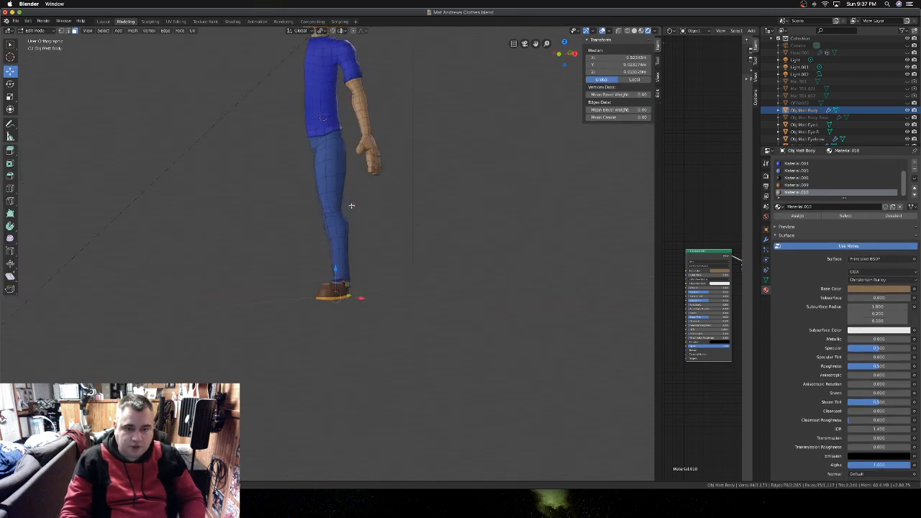
scroll(351, 206, "left", 2)
scroll(332, 224, "up", 5)
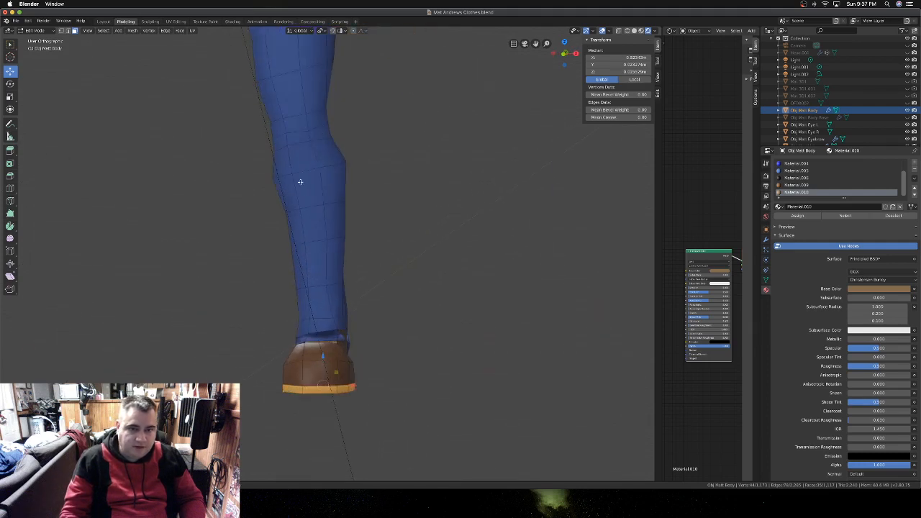
left_click(62, 31)
middle_click_drag(305, 315, 251, 318)
scroll(254, 317, "right", 5)
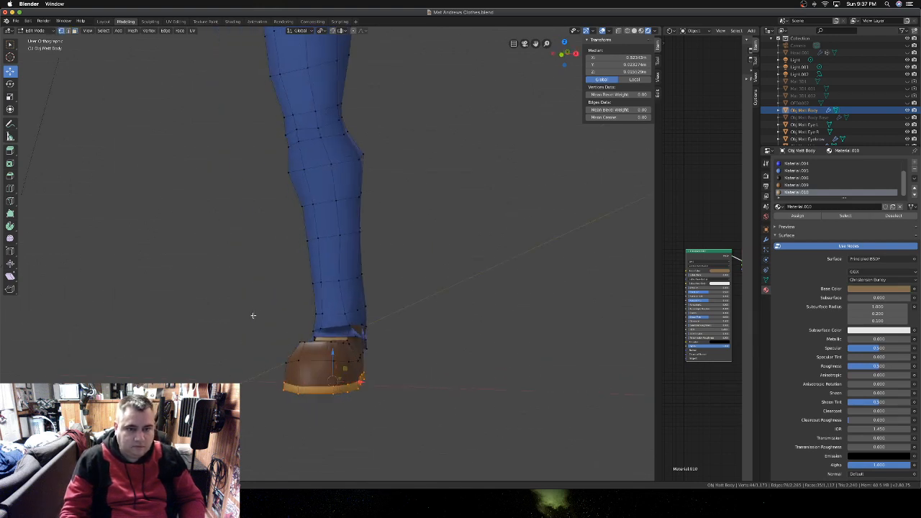
scroll(258, 316, "left", 2)
left_click(296, 313)
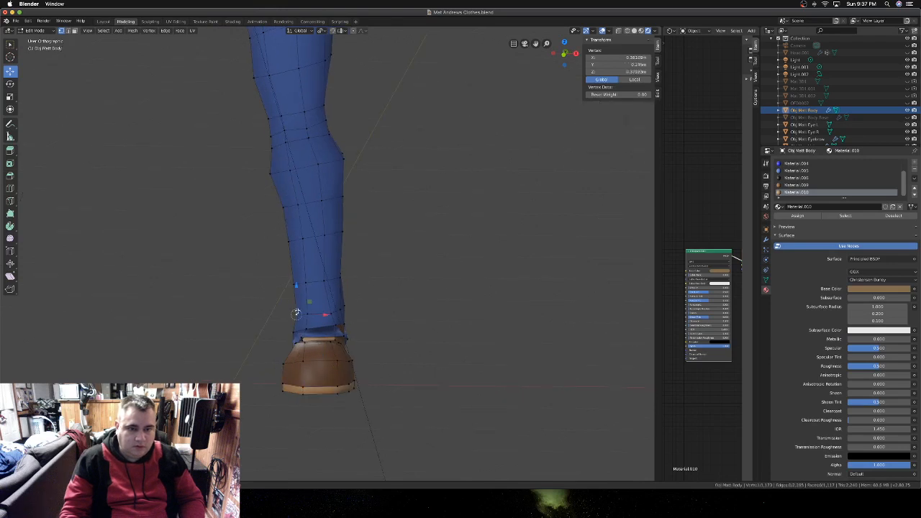
left_click(295, 284, "shift")
left_click(290, 242, "shift")
left_click(283, 207, "shift")
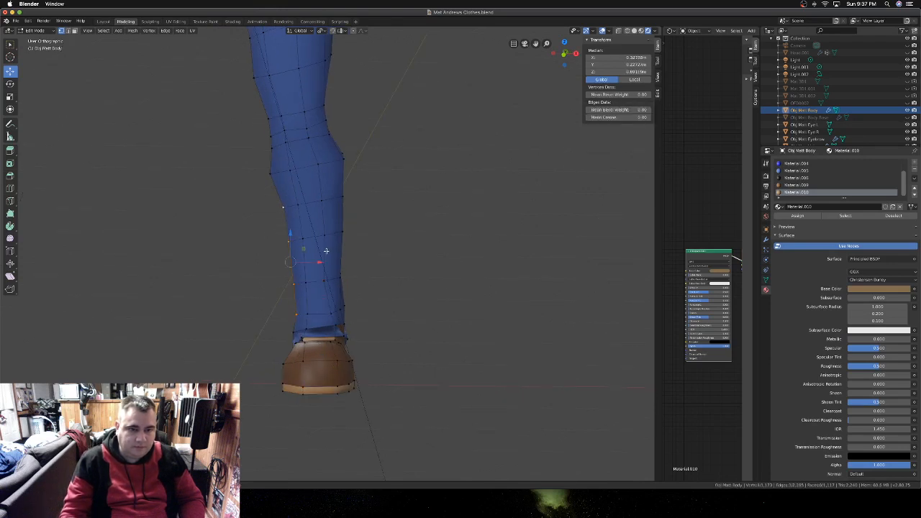
- Add the four neighbouring vertices toward the back of the leg and move the whole selection slightly toward the other leg along X
scroll(324, 251, "left", 3)
scroll(251, 307, "left", 3)
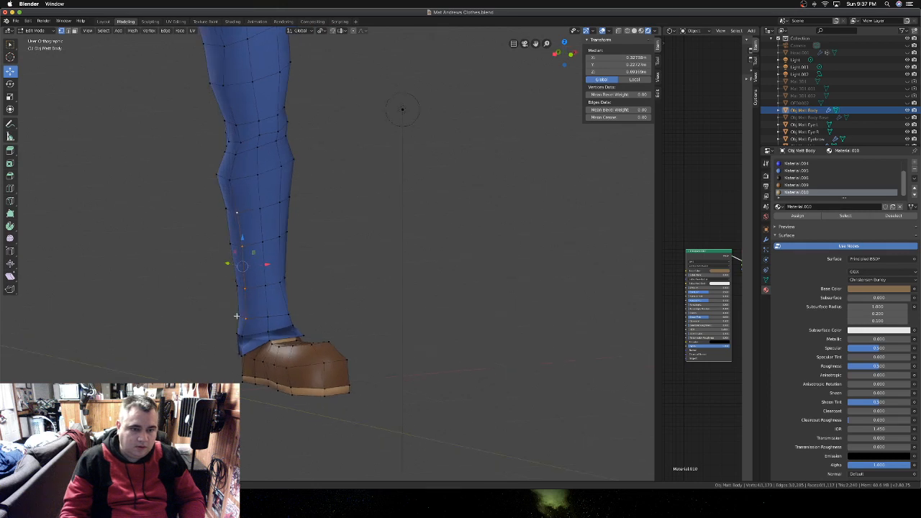
left_click(238, 315, "shift")
left_click(237, 287, "shift")
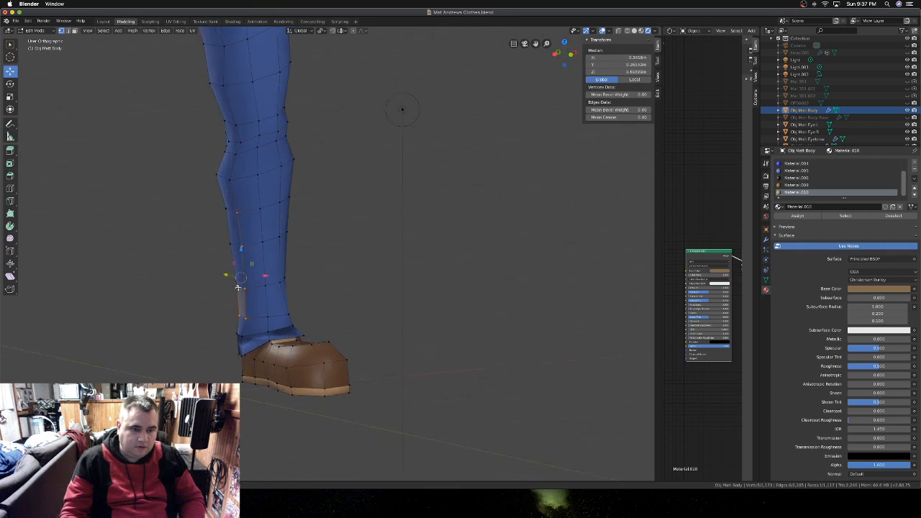
left_click(231, 243, "shift")
left_click(226, 210, "shift")
key("KP_1")
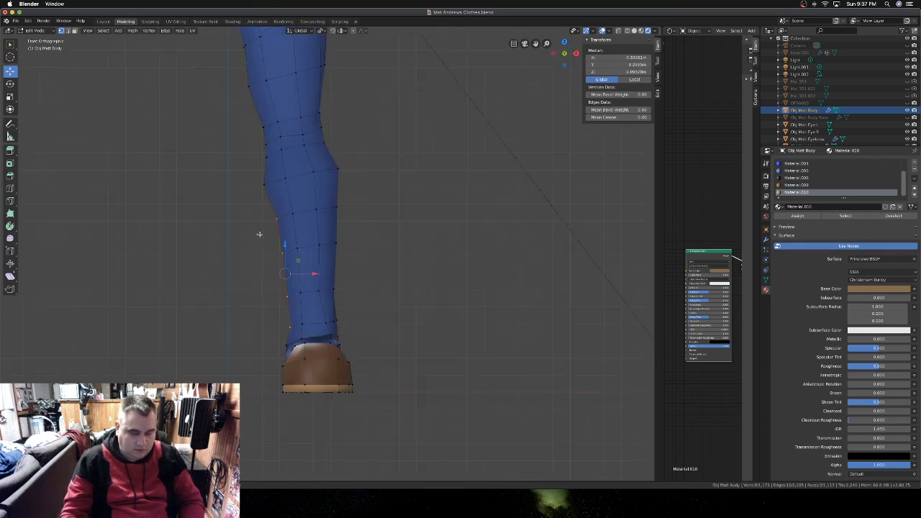
left_click_drag(316, 275, 312, 275)
- Move two vertices on the outer side of the lower leg and one vertex just above the cuff slightly outward along X
middle_click_drag(343, 294, 381, 292)
left_click(401, 289)
left_click(415, 288)
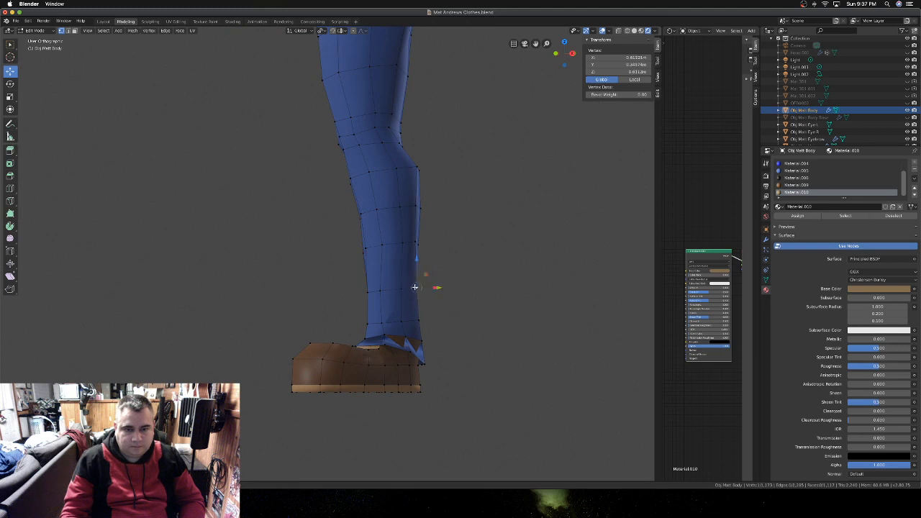
left_click(400, 290, "shift")
key("KP_1")
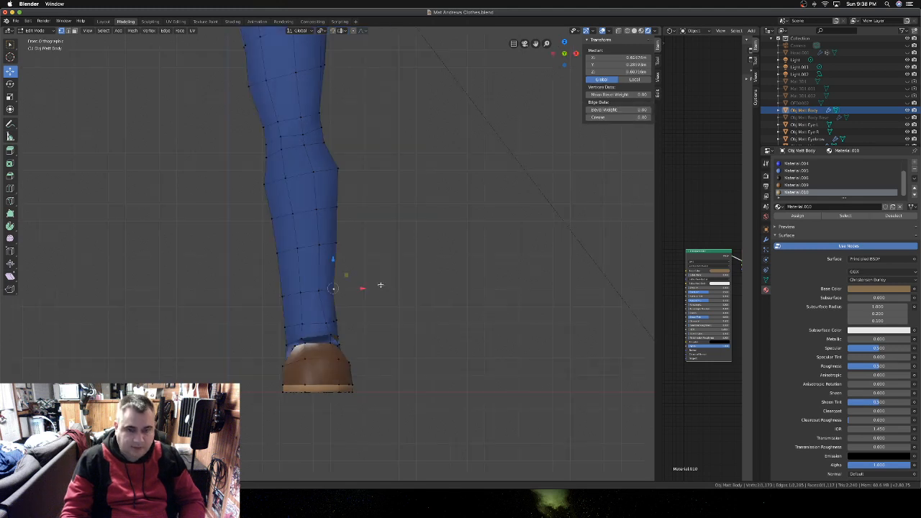
left_click_drag(360, 288, 362, 288)
left_click(353, 317)
left_click_drag(359, 323, 361, 323)
- Examine the shape of the lower trouser leg, its cuff and the shoe from the side, front, above, below and back
key("KP_3")
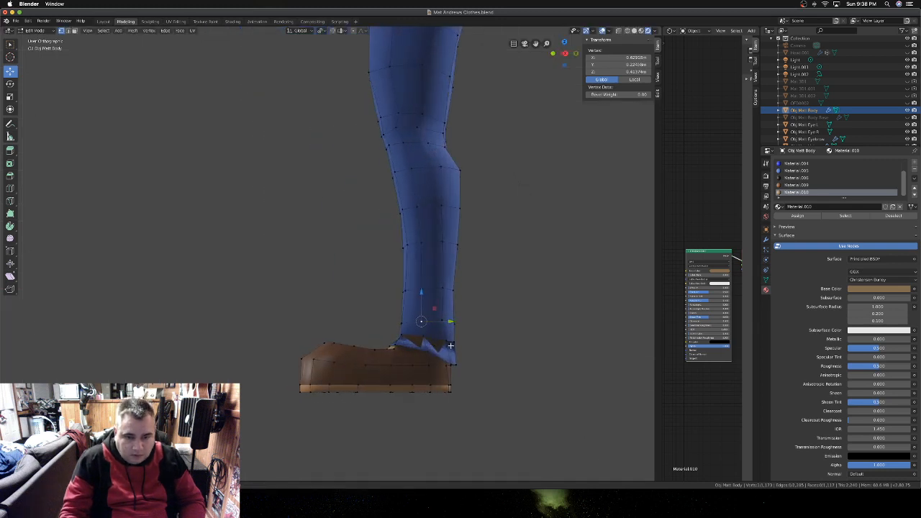
scroll(451, 345, "right", 3)
scroll(450, 346, "left", 3)
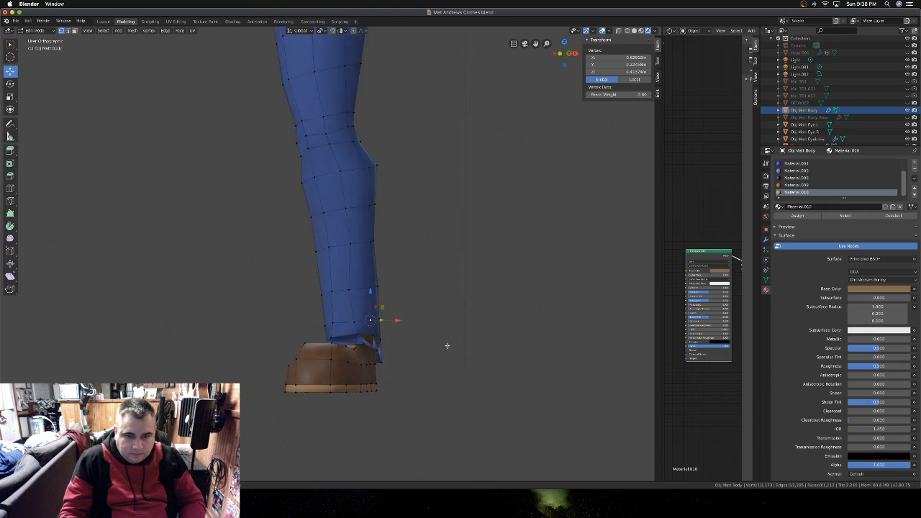
scroll(447, 344, "up", 3)
scroll(396, 319, "left", 3)
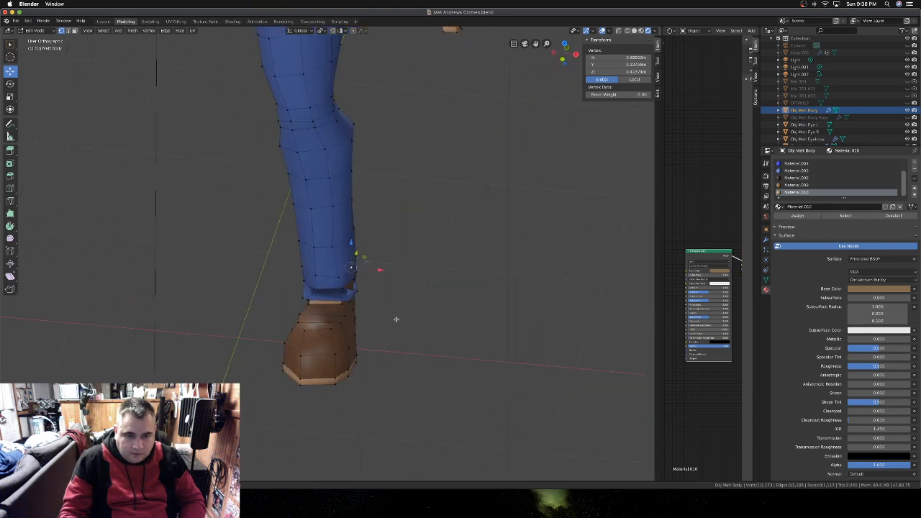
scroll(327, 290, "up", 3)
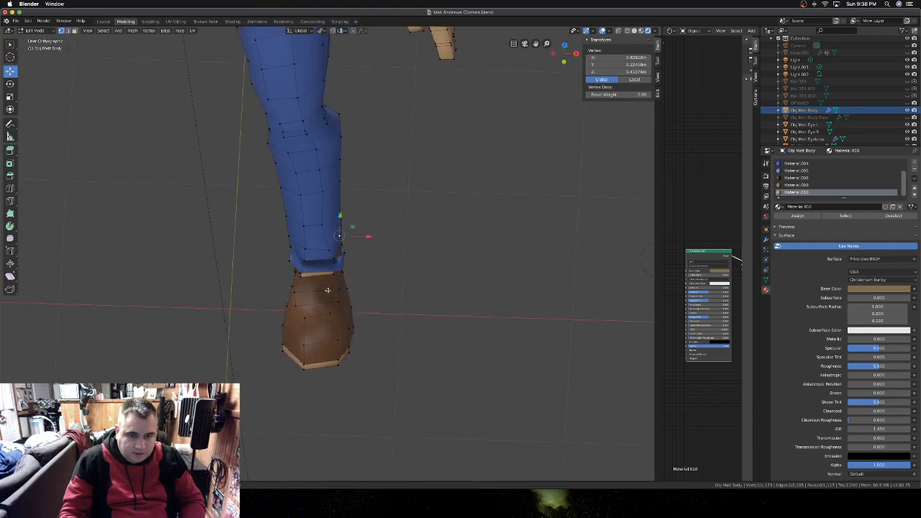
scroll(328, 290, "down", 3)
scroll(328, 290, "right", 3)
scroll(327, 291, "right", 1)
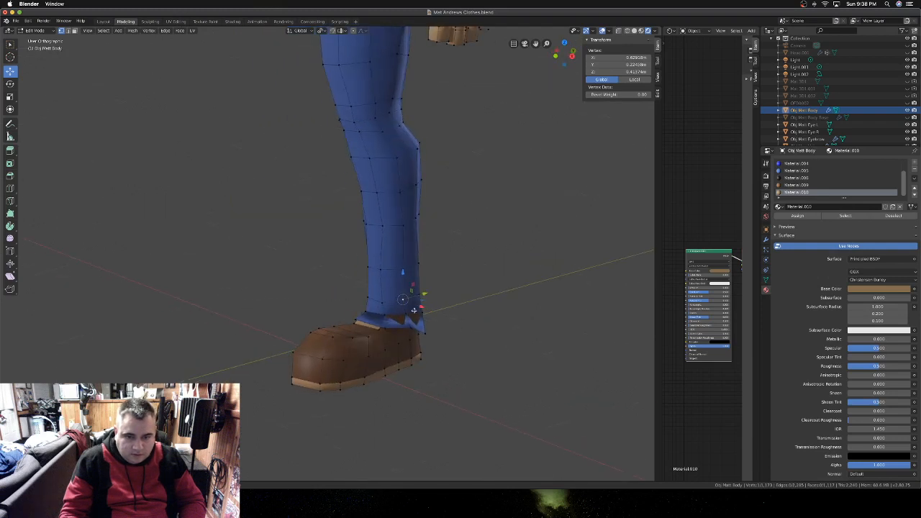
scroll(414, 310, "right", 3)
scroll(414, 311, "down", 4)
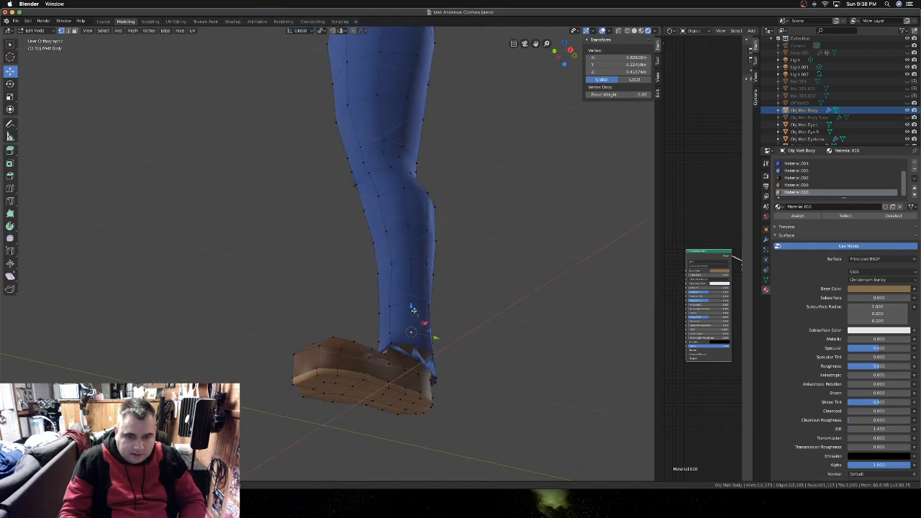
scroll(413, 310, "down", 2)
scroll(414, 310, "up", 4)
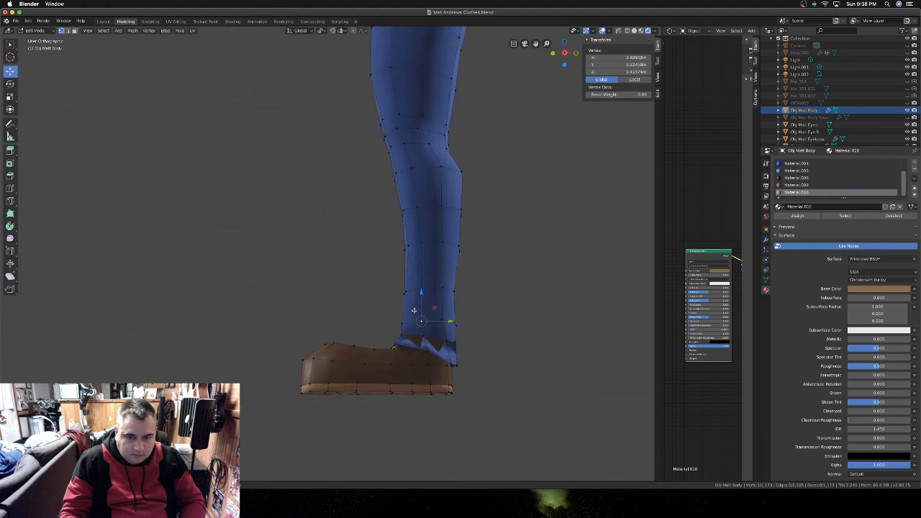
scroll(414, 310, "right", 5)
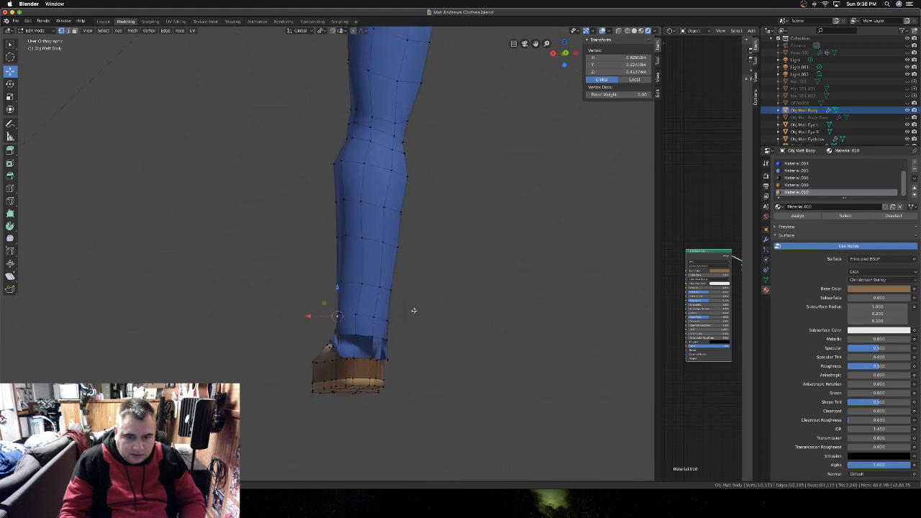
- Move one vertex on the outer side and one on the inner side of the trouser cuff slightly outward along X in the back view
scroll(413, 311, "right", 2)
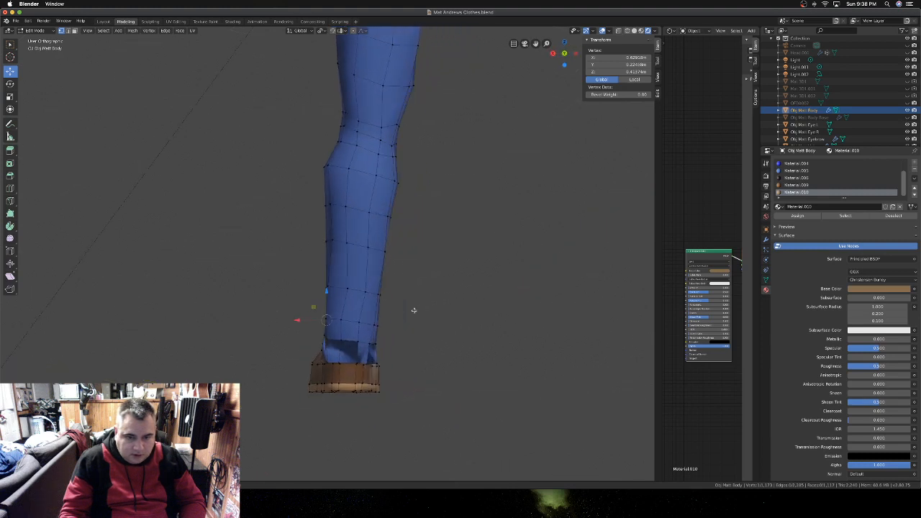
left_click(333, 356)
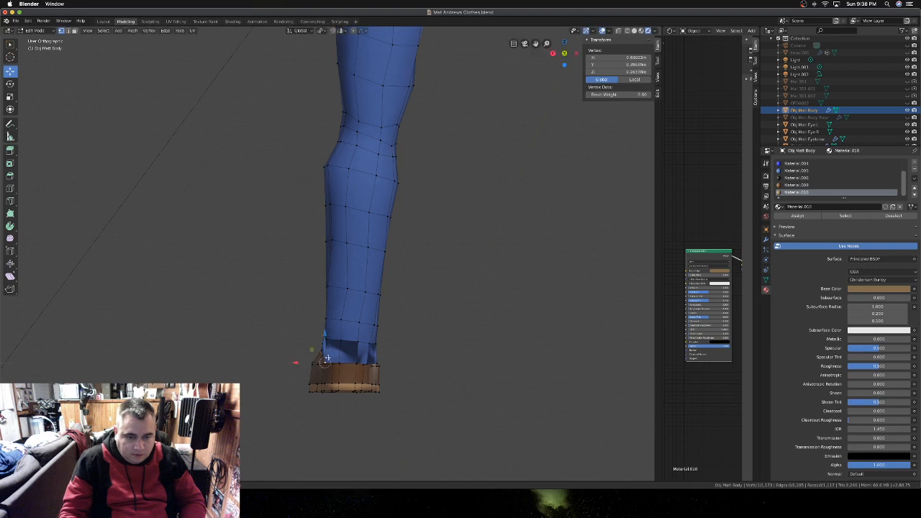
scroll(329, 358, "right", 3)
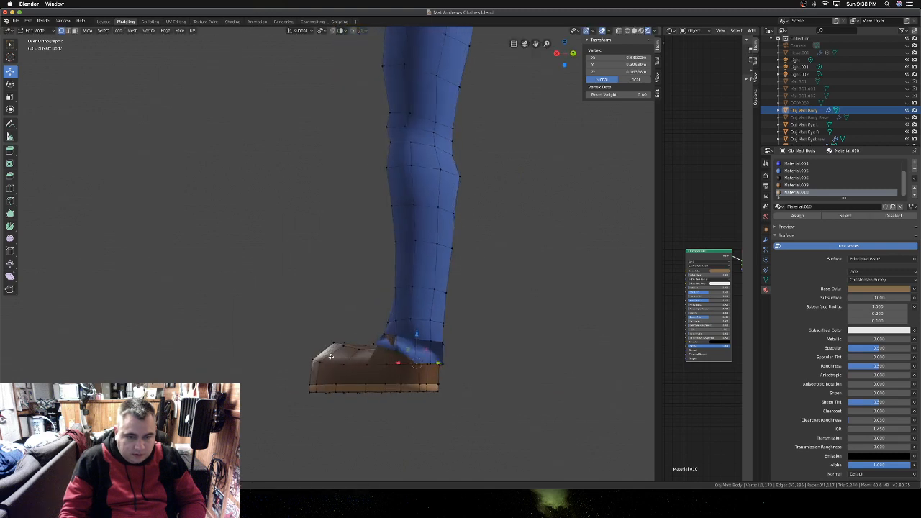
left_click(400, 350)
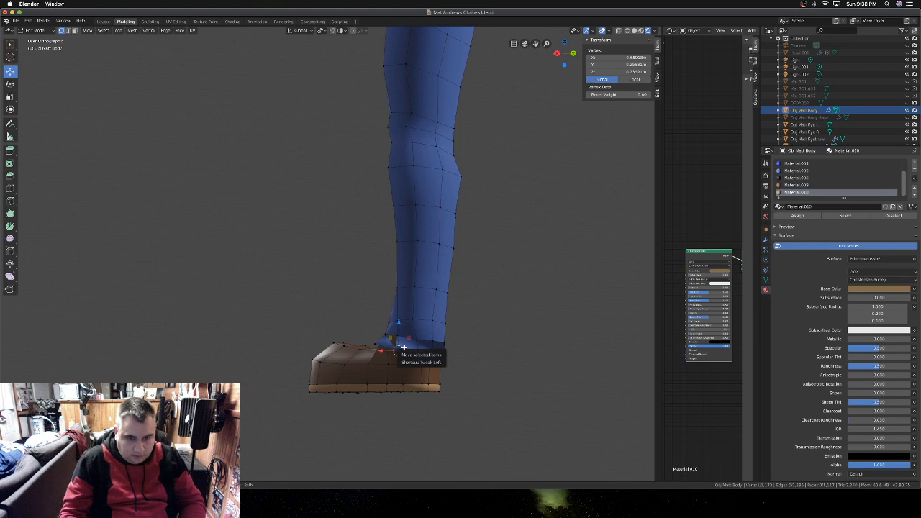
key("ctrl+KP_1")
left_click_drag(305, 350, 303, 351)
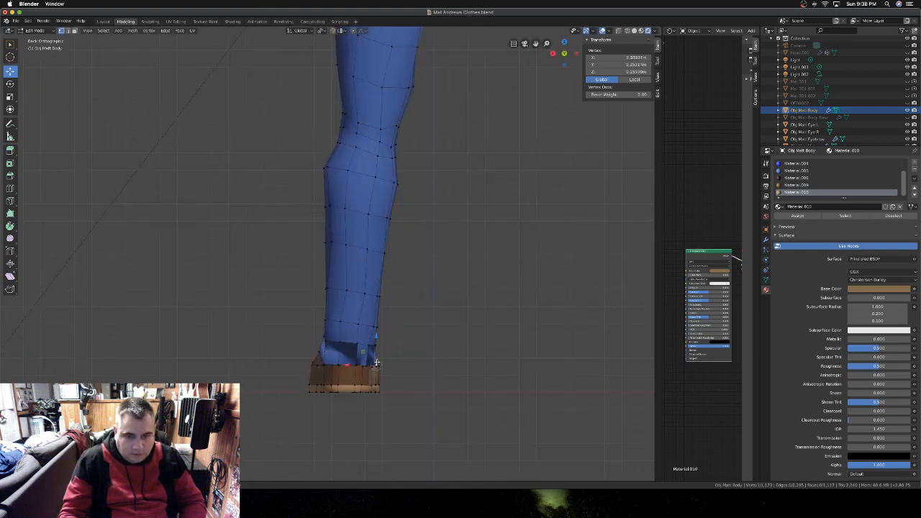
left_click_drag(360, 363, 362, 364)
middle_click_drag(362, 363, 352, 360)
middle_click_drag(267, 355, 356, 347)
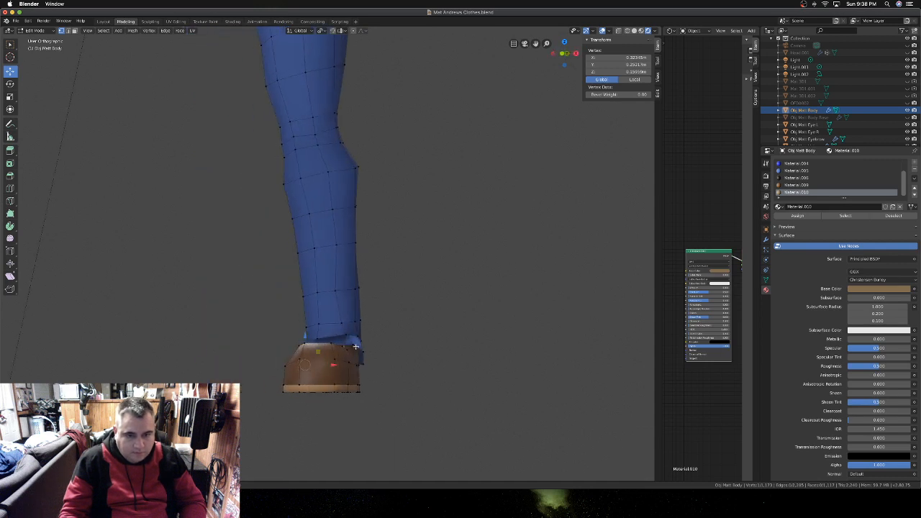
- Move the front outer vertex of the trouser cuff slightly outward along X and check both legs in object mode
left_click(345, 332)
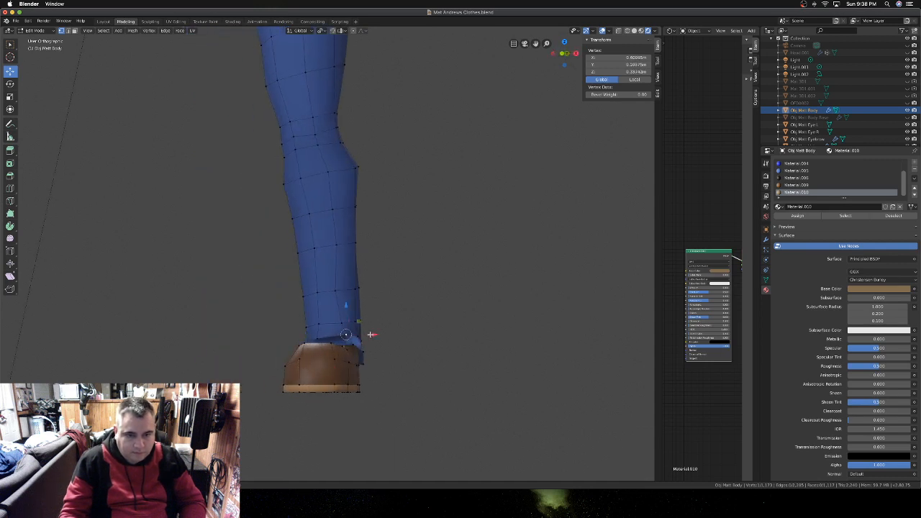
key("KP_4")
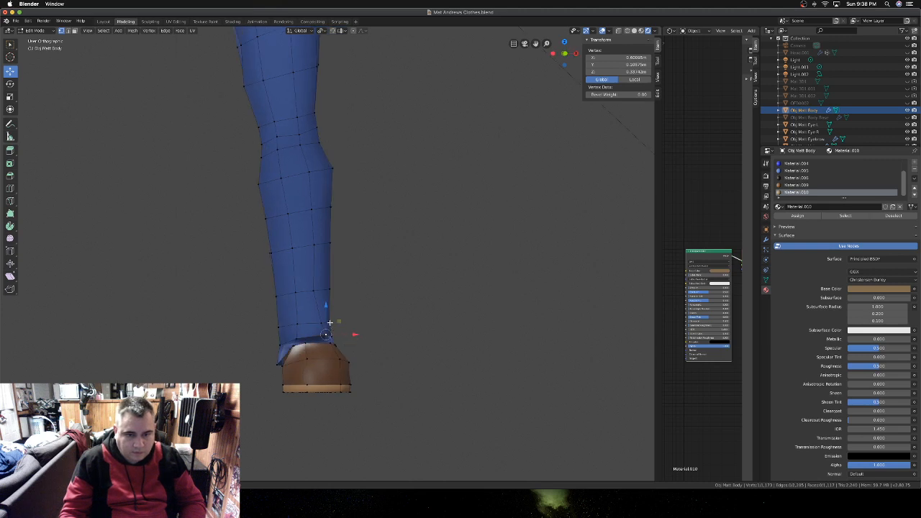
key("KP_1")
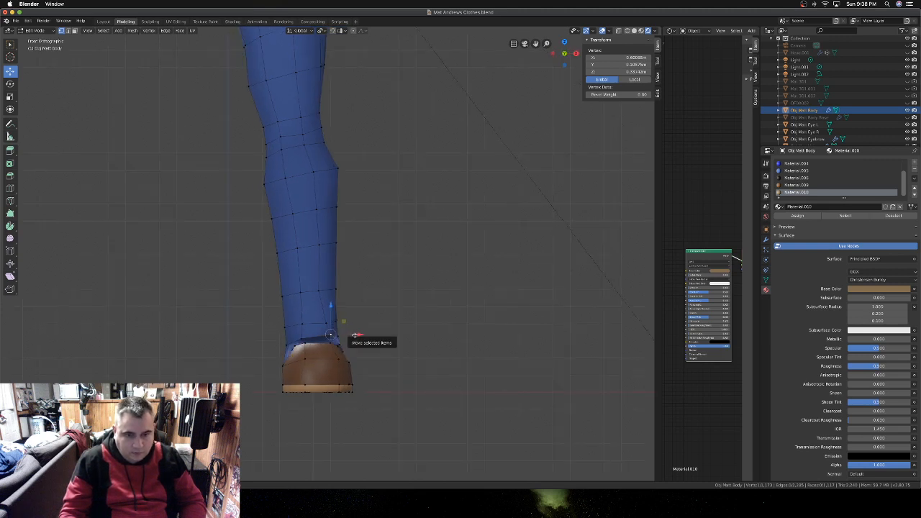
left_click_drag(356, 335, 356, 335)
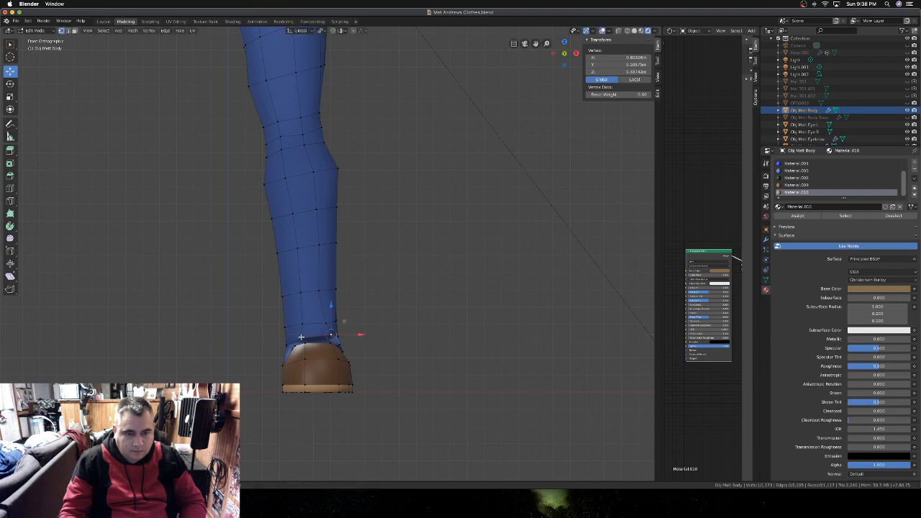
key("Tab")
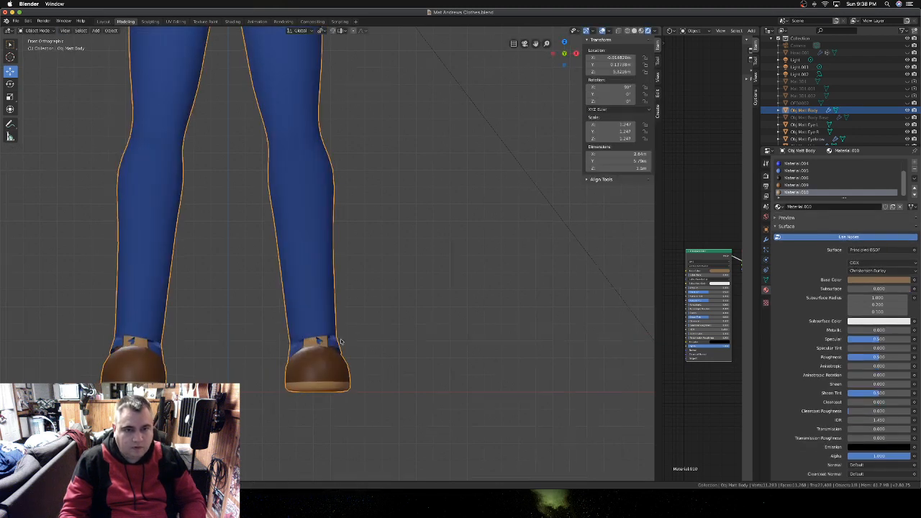
scroll(341, 341, "down", 3)
scroll(341, 341, "down", 2)
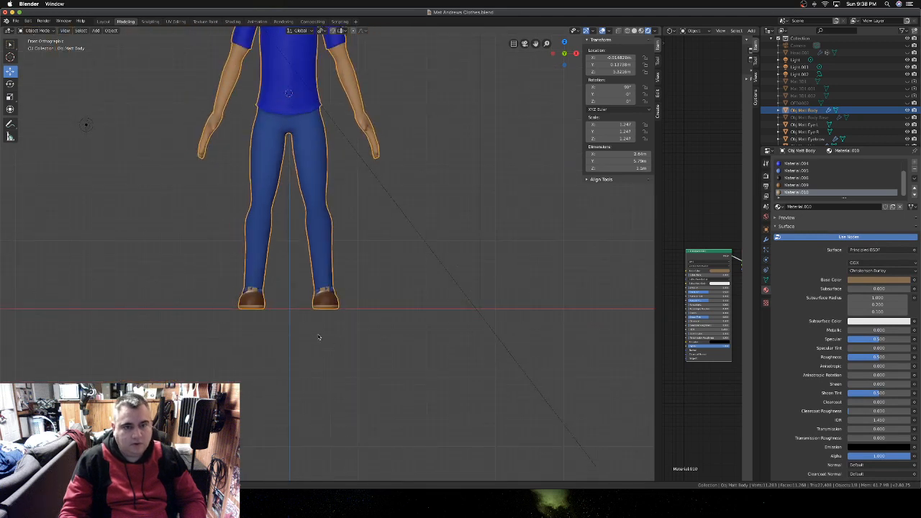
middle_click_drag(314, 319, 282, 152)
- In edit mode, select the four inner-thigh vertices just below the crotch and move them slightly toward the other leg along X
key("Tab")
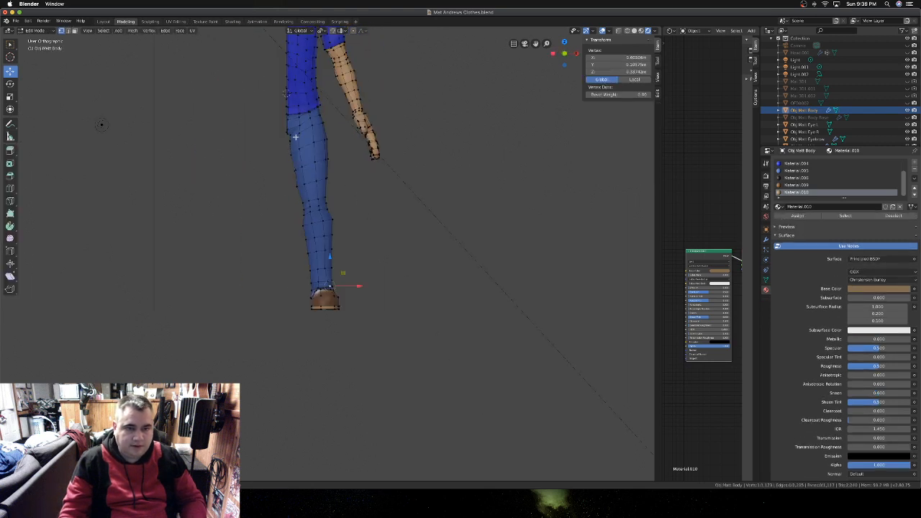
scroll(295, 136, "up", 5)
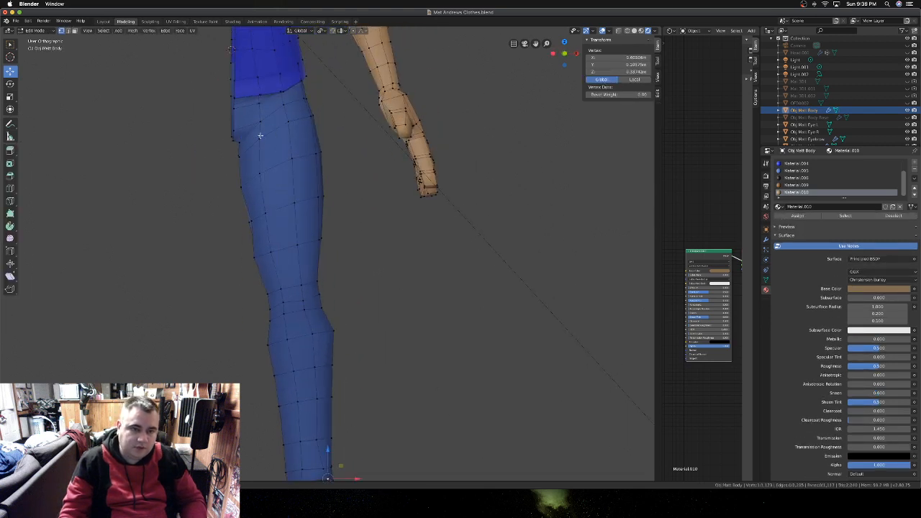
scroll(260, 136, "left", 3, "shift")
scroll(260, 135, "up", 3)
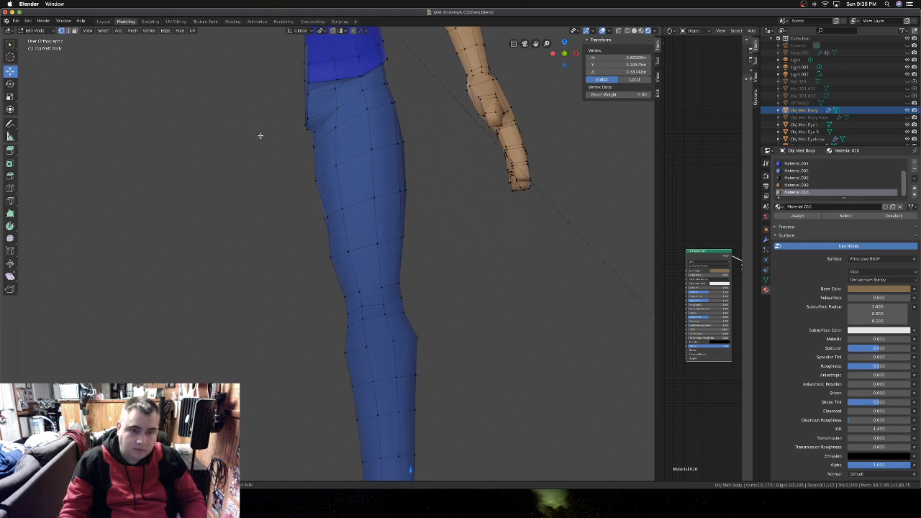
scroll(263, 126, "up", 5, "shift")
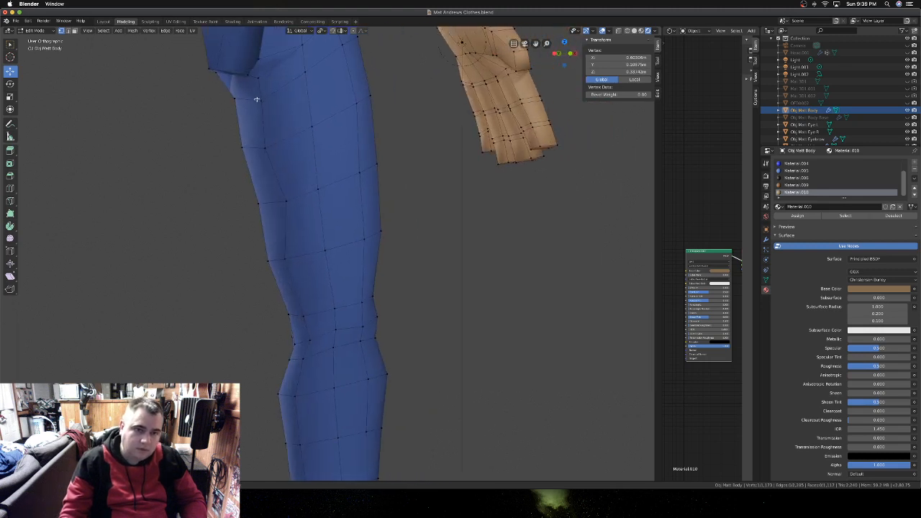
scroll(256, 96, "down", 2)
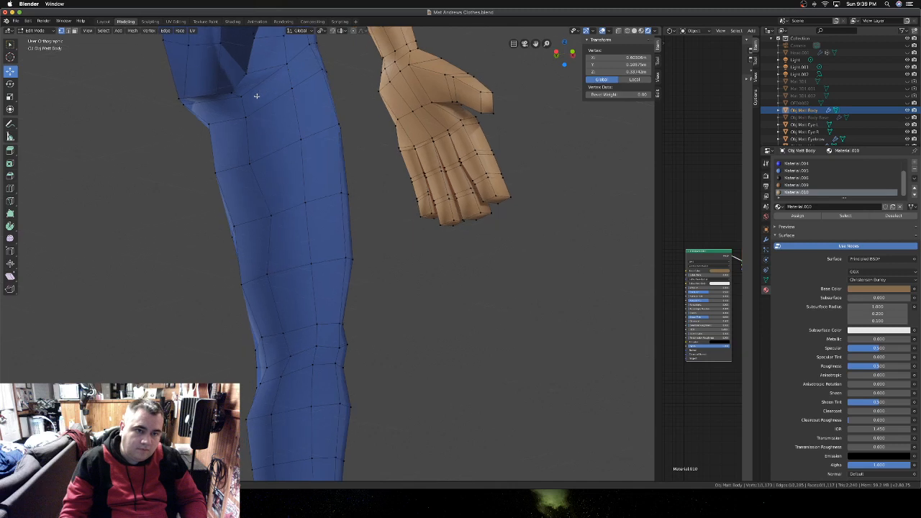
left_click(242, 95)
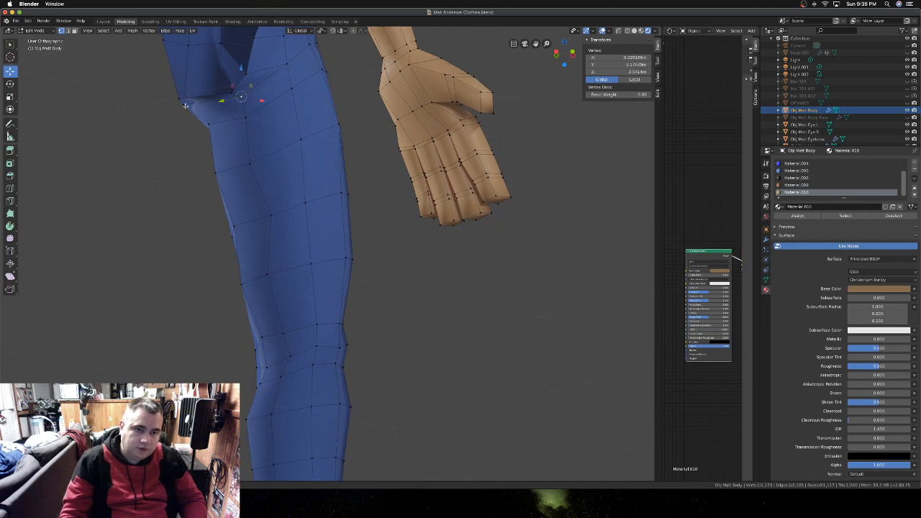
left_click(185, 106, "shift")
left_click(212, 124, "shift")
left_click(242, 119, "shift")
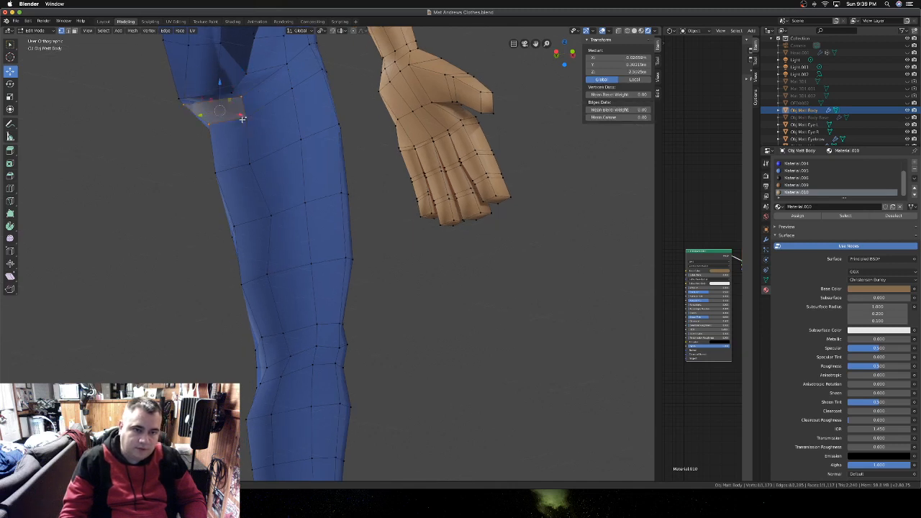
key("KP_1")
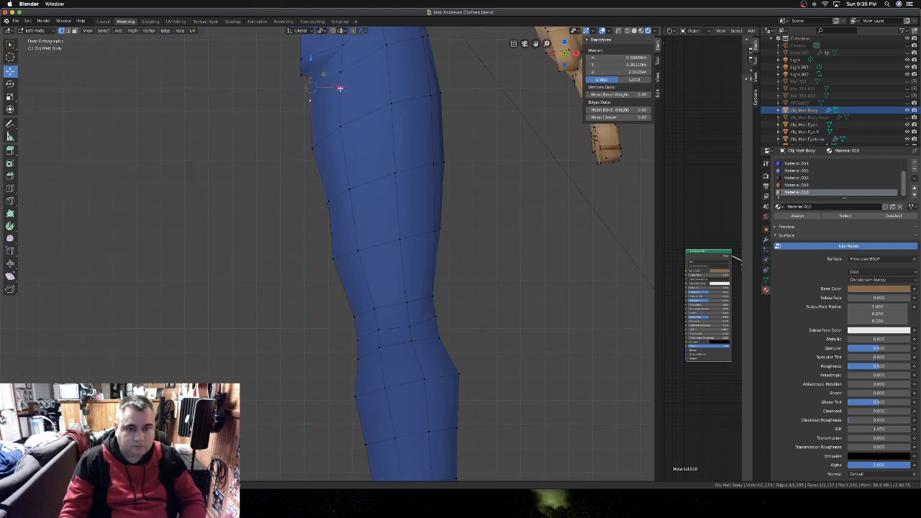
left_click_drag(339, 87, 335, 89)
- Deselect the two lower inner-thigh vertices and move the remaining two at the crotch slightly further toward the body's centre along X
middle_click_drag(319, 91, 251, 101)
left_click(254, 101, "shift")
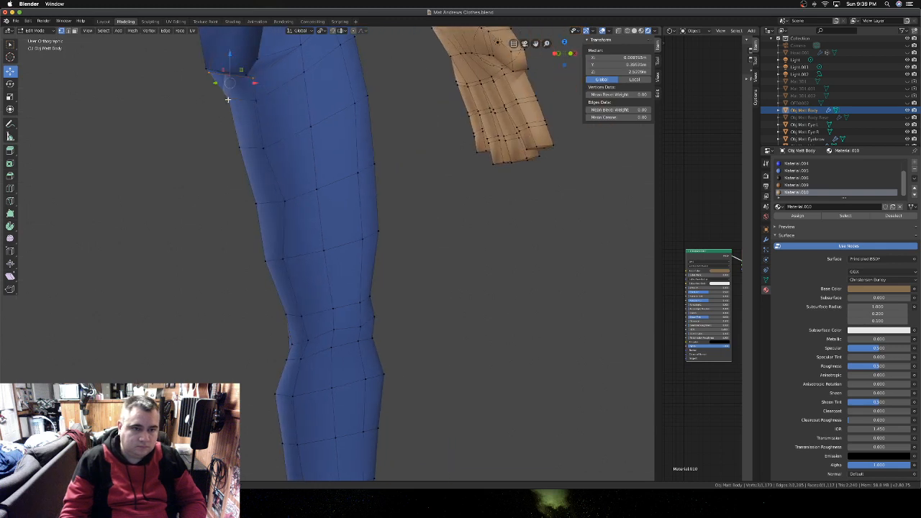
left_click(229, 99, "shift")
key("F2")
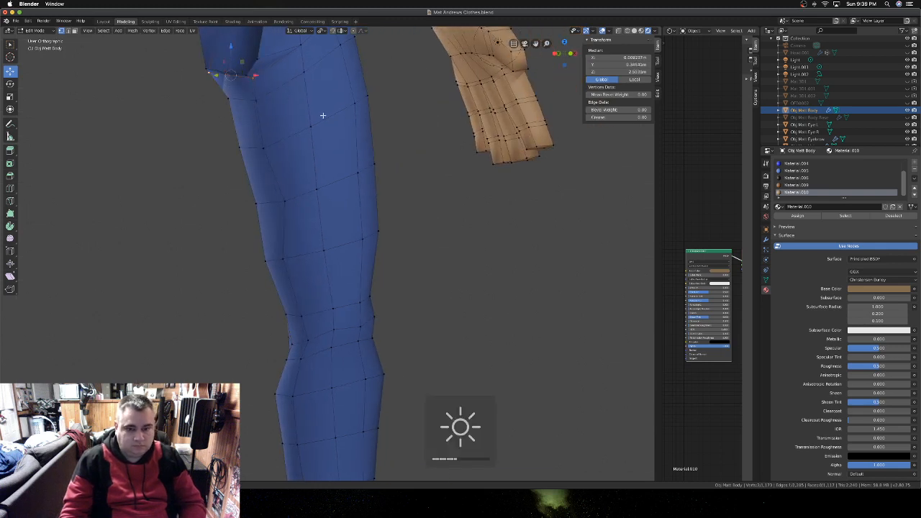
key("KP_1")
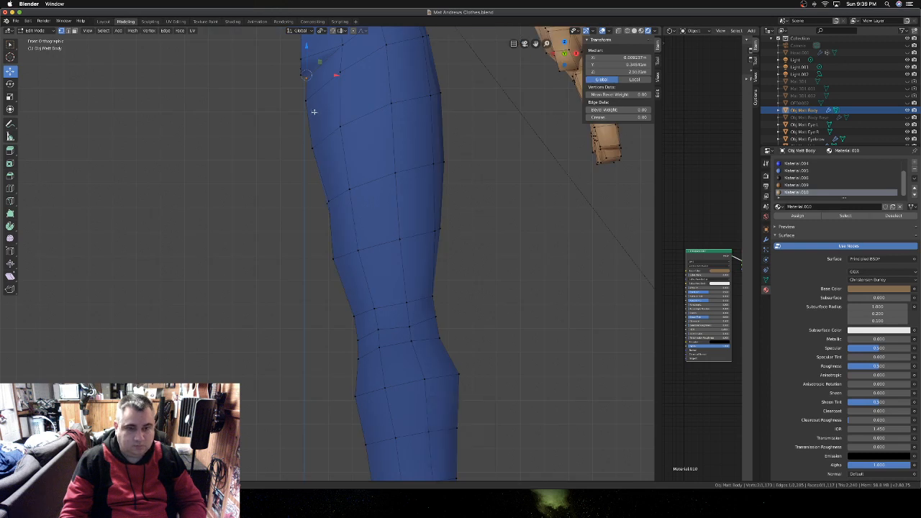
key("g")
left_click(331, 77)
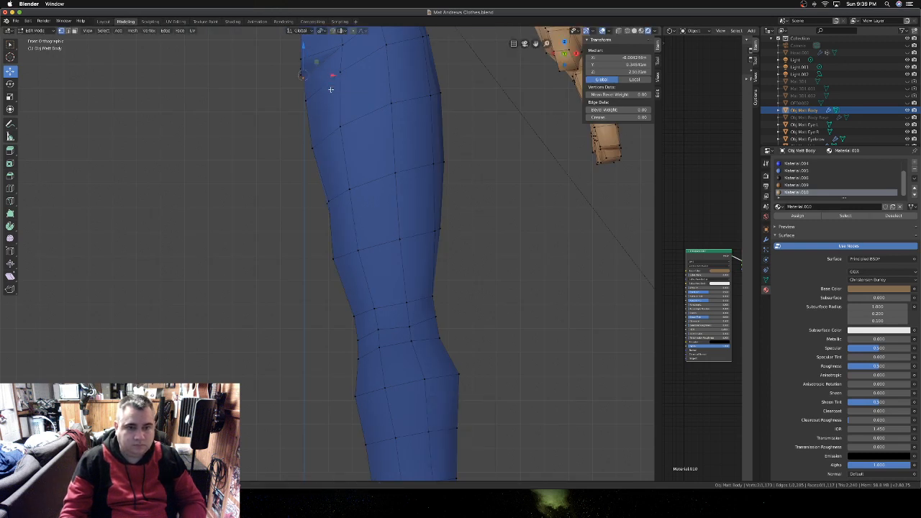
- Select the two mid-thigh vertices on the inner side of the leg and move them about 0.024 m toward the other leg along X
middle_click_drag(331, 178, 353, 201)
left_click(309, 199)
left_click(296, 200, "shift")
key("g")
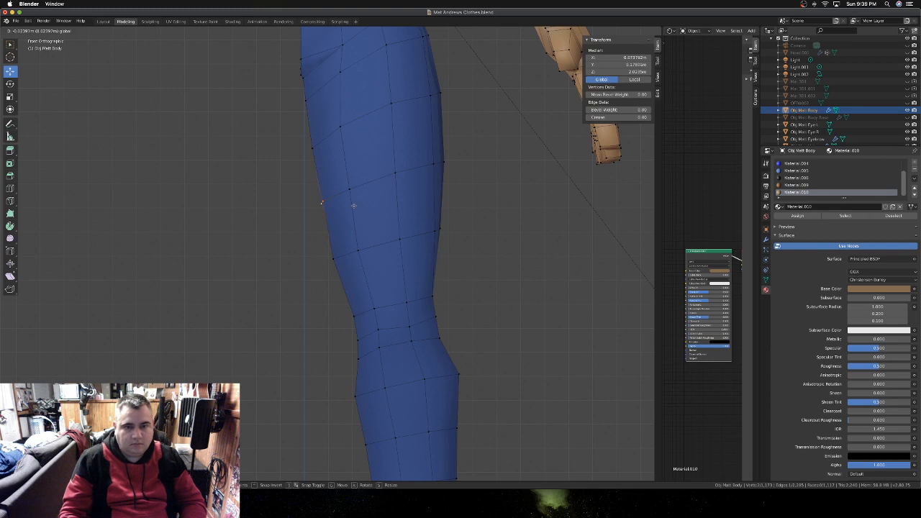
left_click(353, 206)
- Select the six vertices on the outer side of the knee and move them slightly outward along X
middle_click_drag(438, 299, 493, 293)
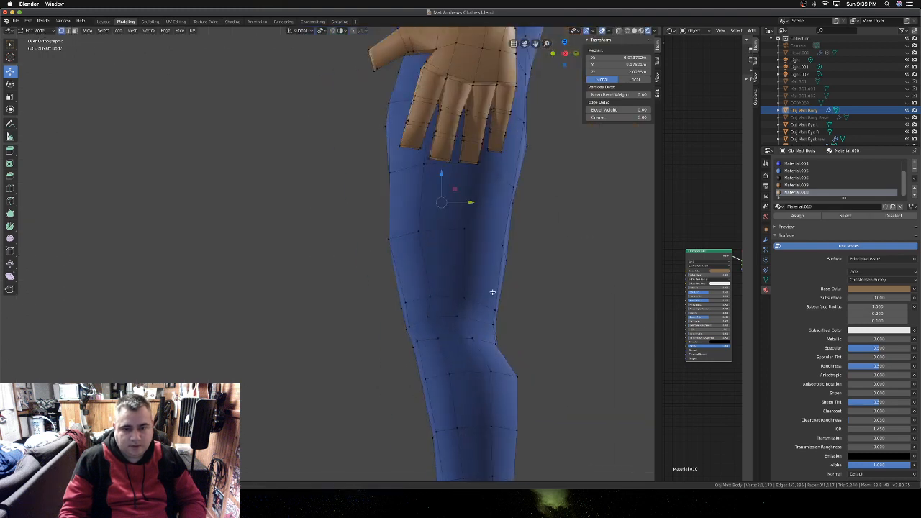
left_click(432, 292)
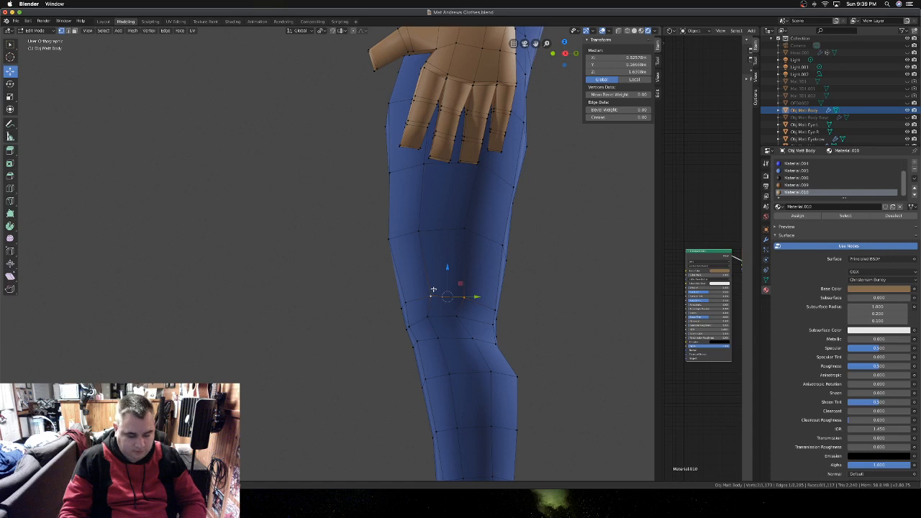
middle_click_drag(433, 290, 482, 306)
left_click(488, 315, "shift")
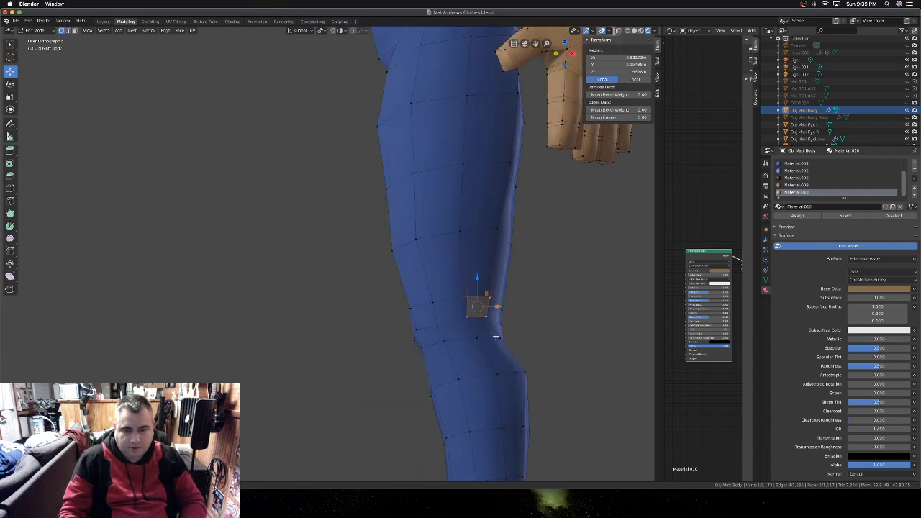
left_click(497, 336, "shift")
left_click(476, 337, "shift")
key("KP_1")
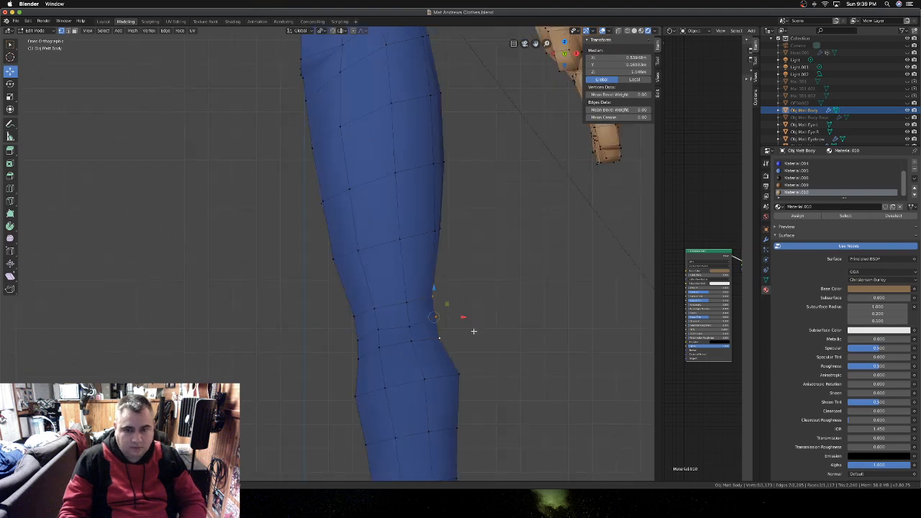
key("g")
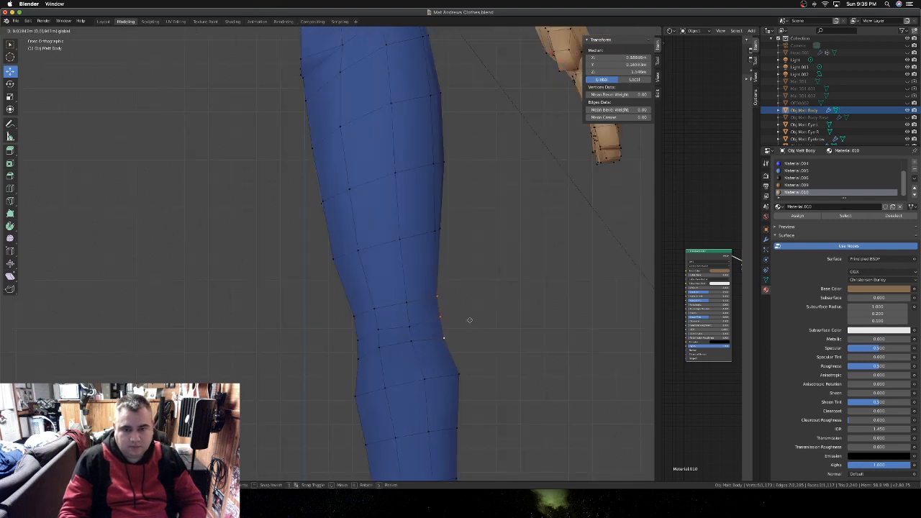
left_click(471, 320)
- Select the six vertices on the inner side of the knee and move them about 0.01 m toward the other leg along X
middle_click_drag(471, 319, 310, 353)
left_click(282, 358)
left_click(266, 359, "shift")
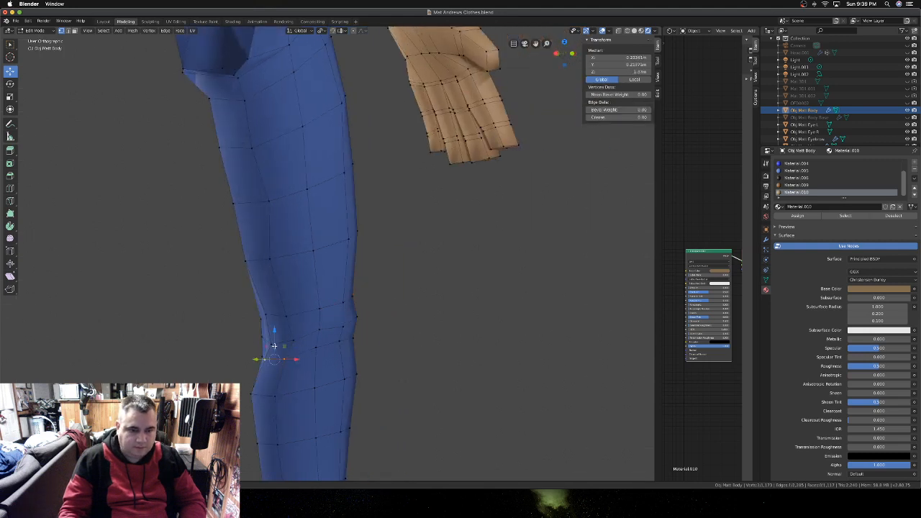
left_click(272, 344, "shift")
left_click(292, 341, "shift")
left_click(282, 314, "shift")
left_click(266, 315, "shift")
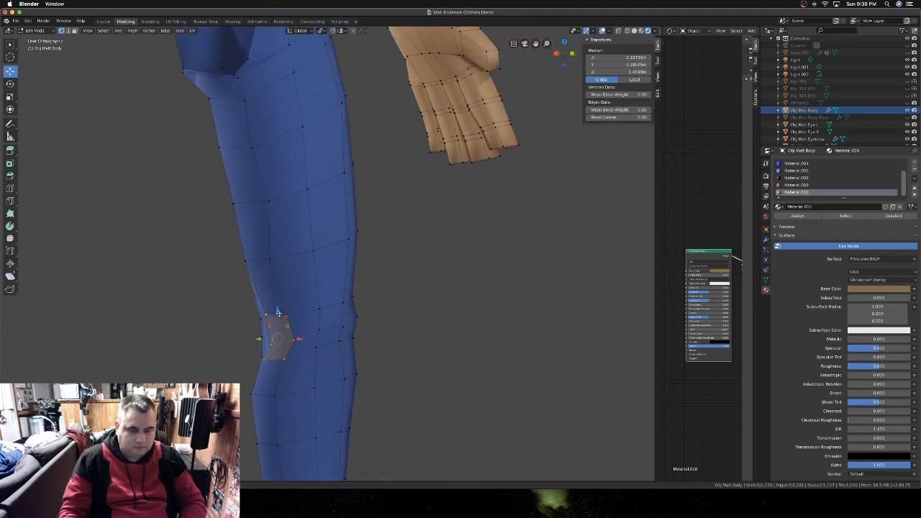
key("KP_1")
key("g")
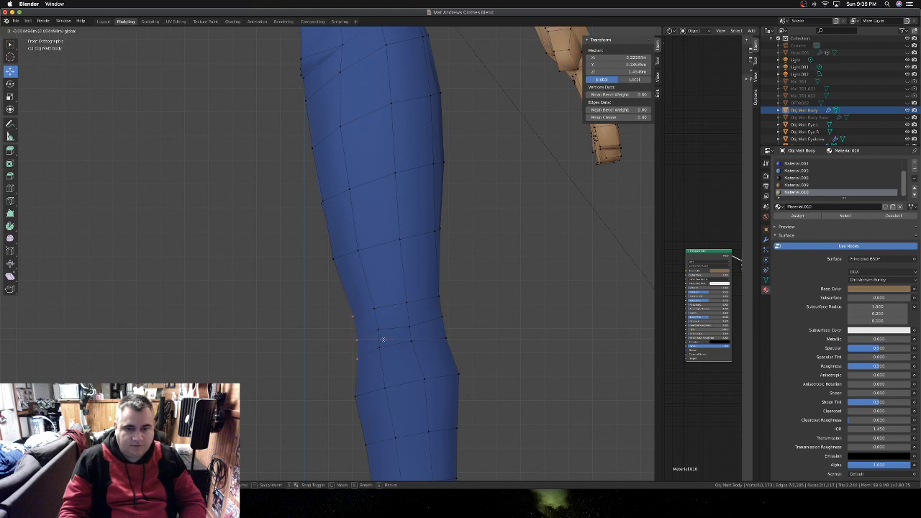
left_click(381, 340)
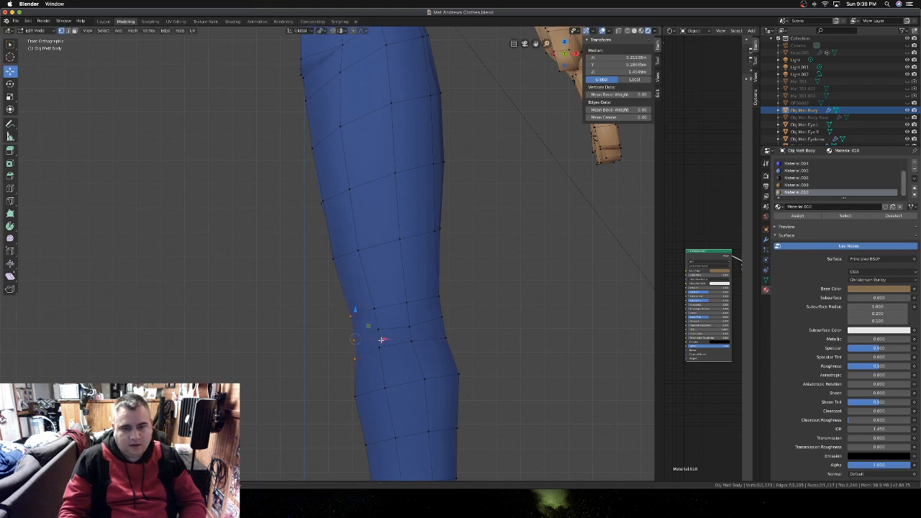
scroll(382, 335, "down", 5)
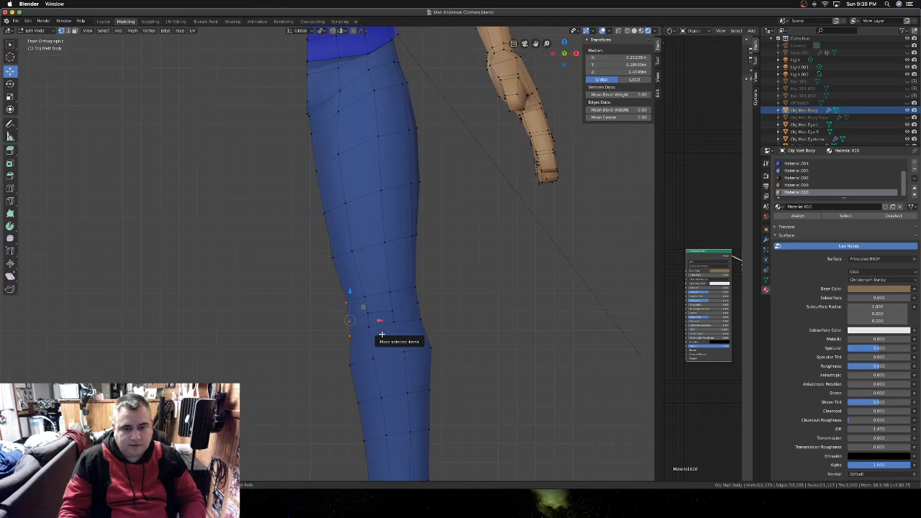
- Examine the finished character in Object Mode from several sides, checking the trouser legs, the cuffs and the shoes
scroll(382, 335, "down", 3)
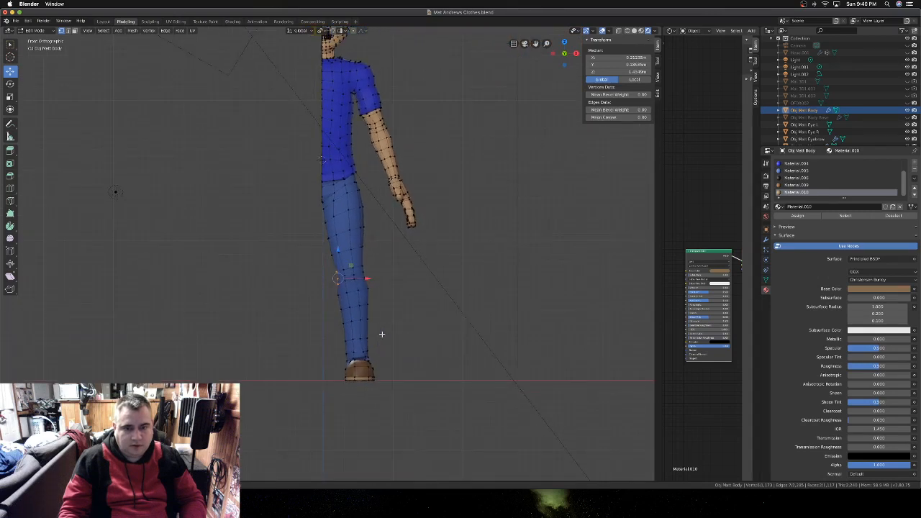
key("Tab")
scroll(374, 337, "down", 3)
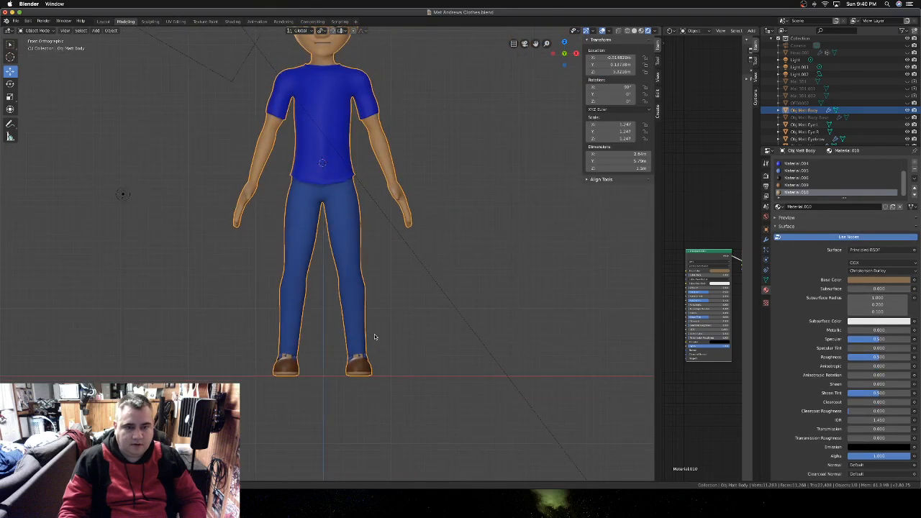
key("KP_6")
key("KP_6")
key("KP_6")
key("KP_6")
key("KP_6")
key("KP_6")
key("KP_6")
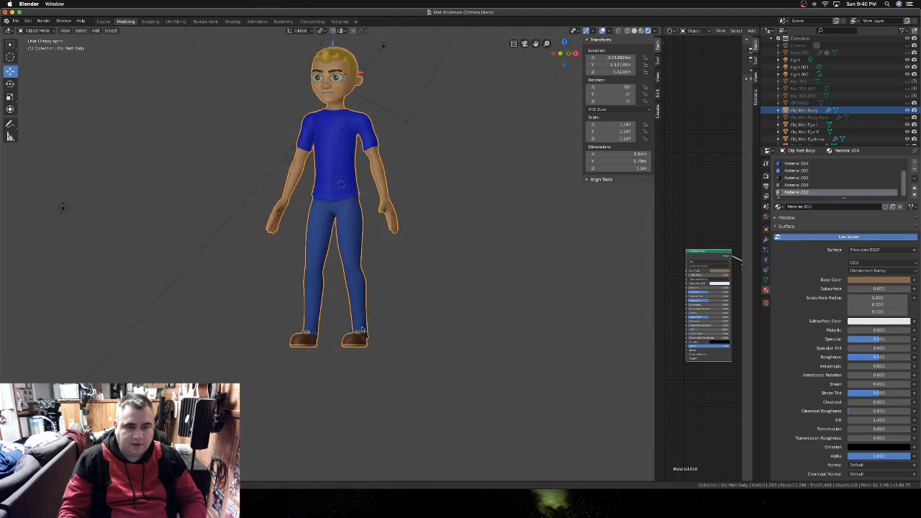
scroll(363, 329, "right", 2)
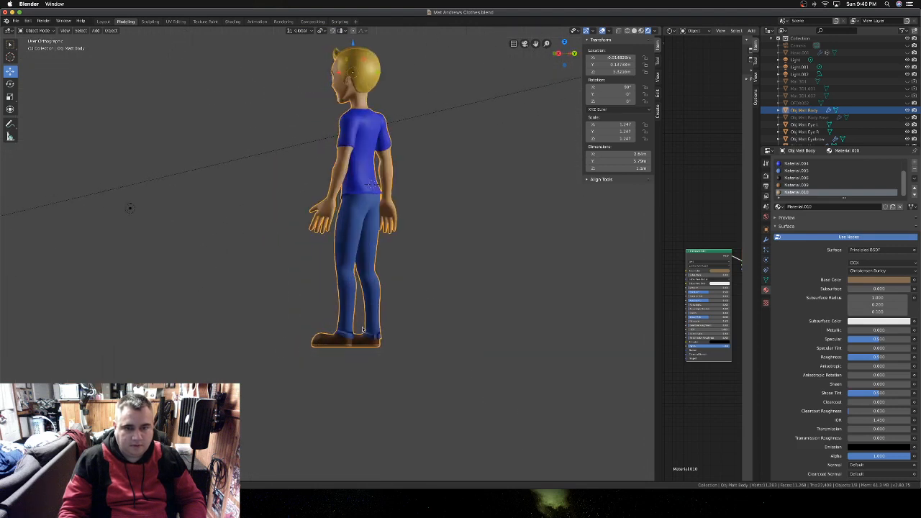
scroll(363, 329, "left", 5)
scroll(363, 330, "left", 4)
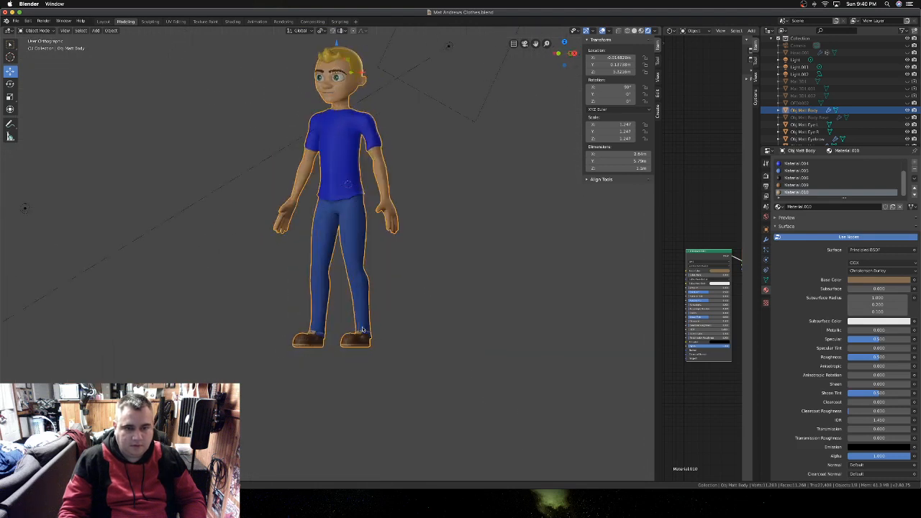
scroll(370, 341, "up", 2)
scroll(370, 341, "up", 3)
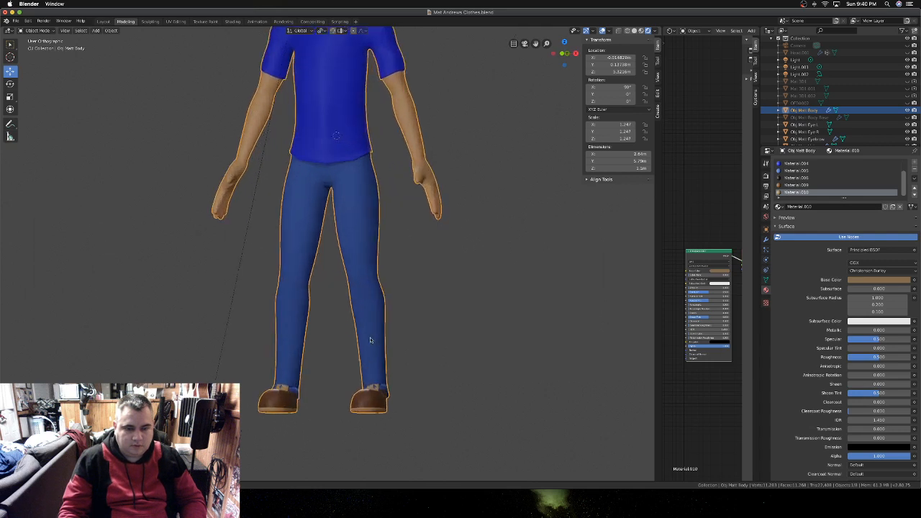
scroll(386, 344, "up", 3)
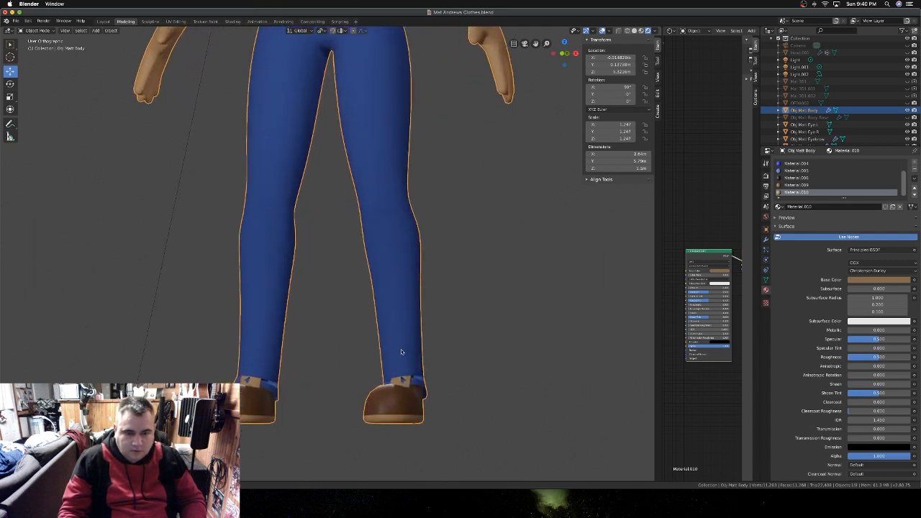
scroll(414, 363, "right", 5)
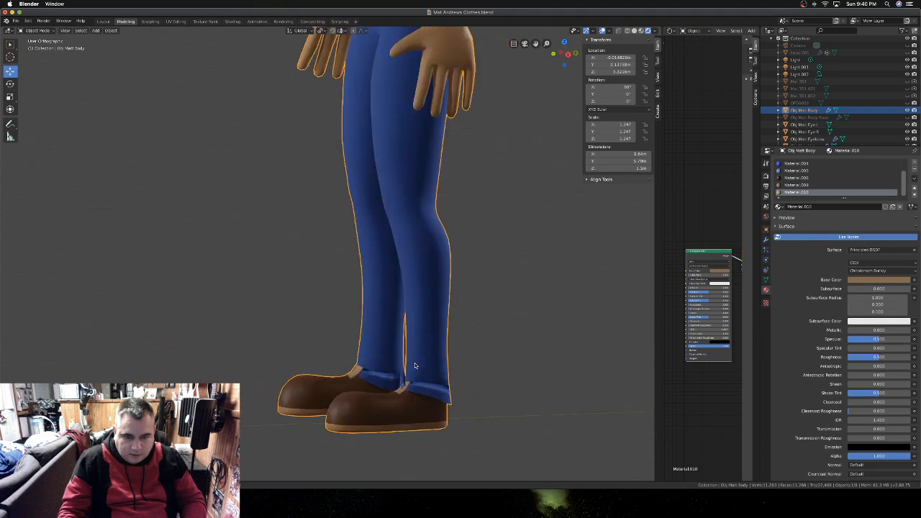
scroll(415, 366, "right", 5)
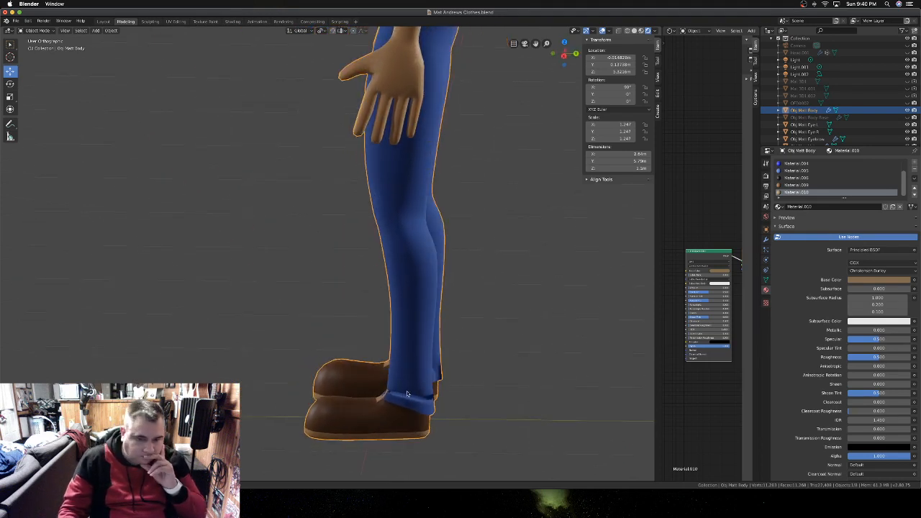
scroll(408, 388, "left", 5)
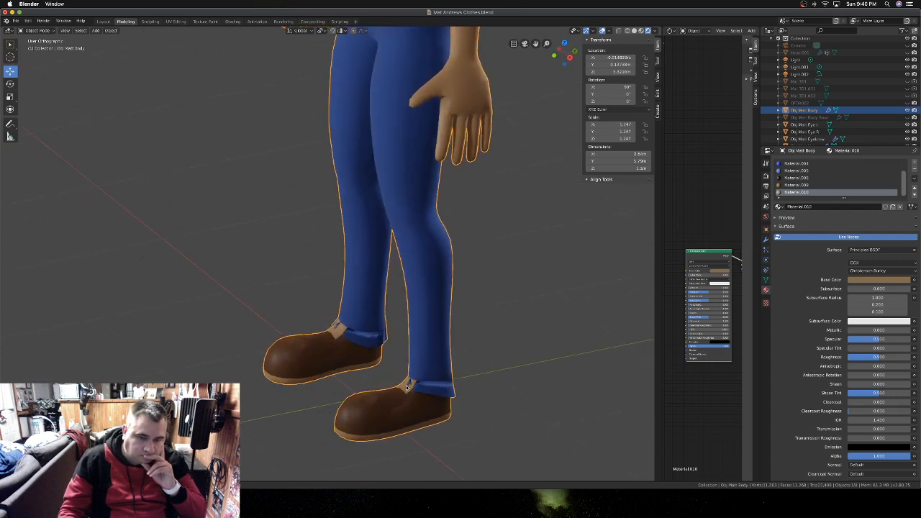
scroll(406, 388, "right", 5)
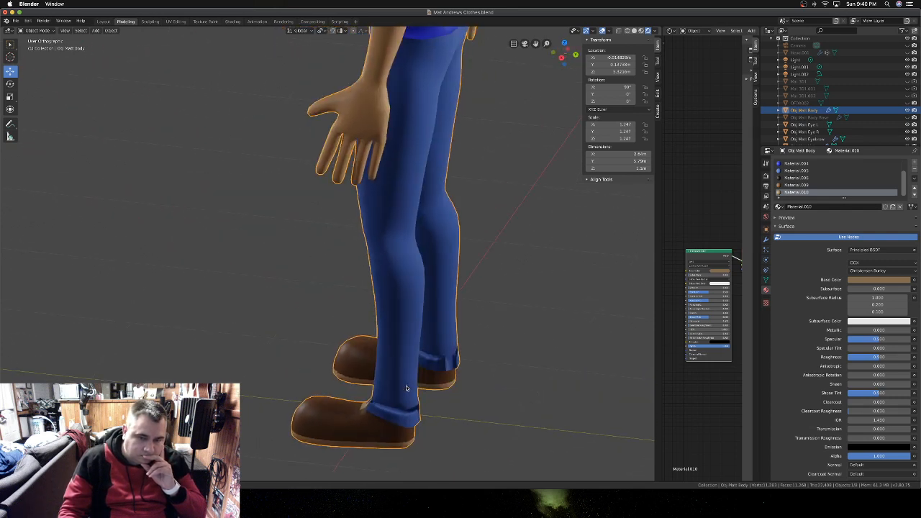
scroll(407, 388, "left", 1)
scroll(406, 388, "left", 4)
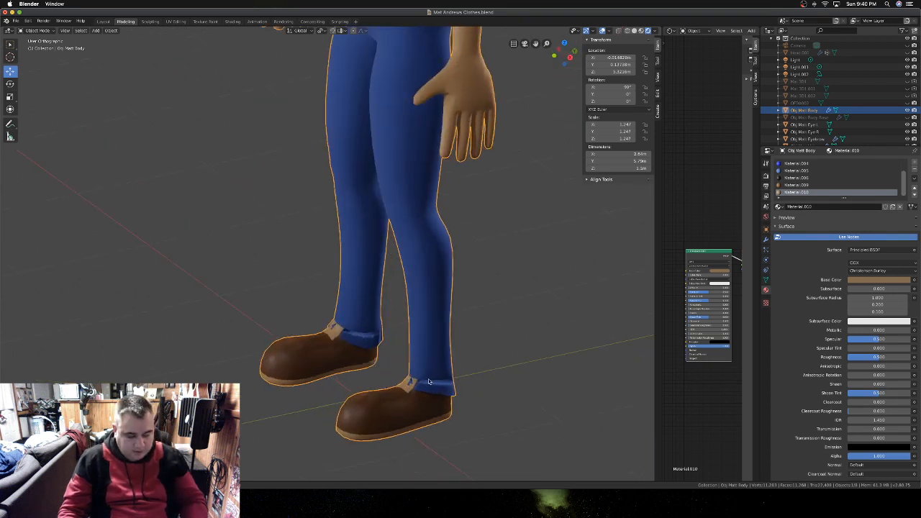
- Select the lower vertex on the outer front of the trouser cuff and move it slightly forward along Y
key("Tab")
scroll(432, 380, "right", 3)
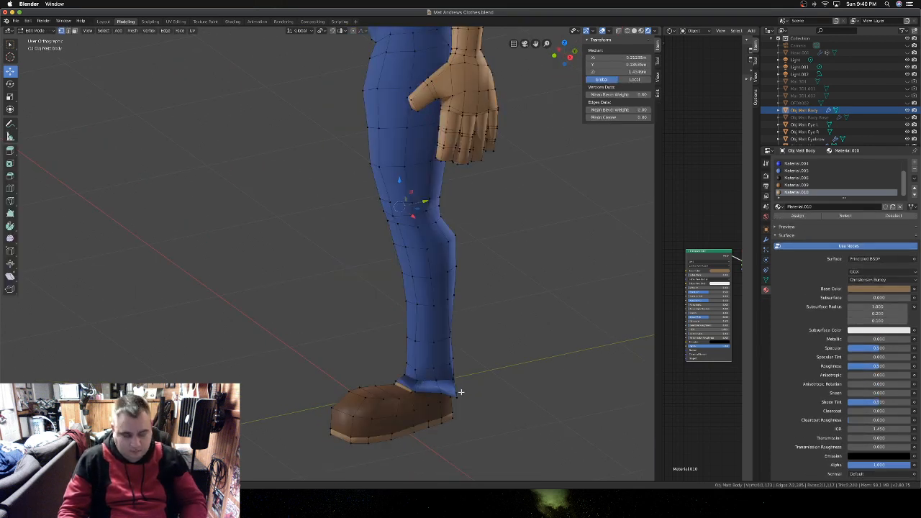
key("KP_3")
scroll(456, 416, "up", 3)
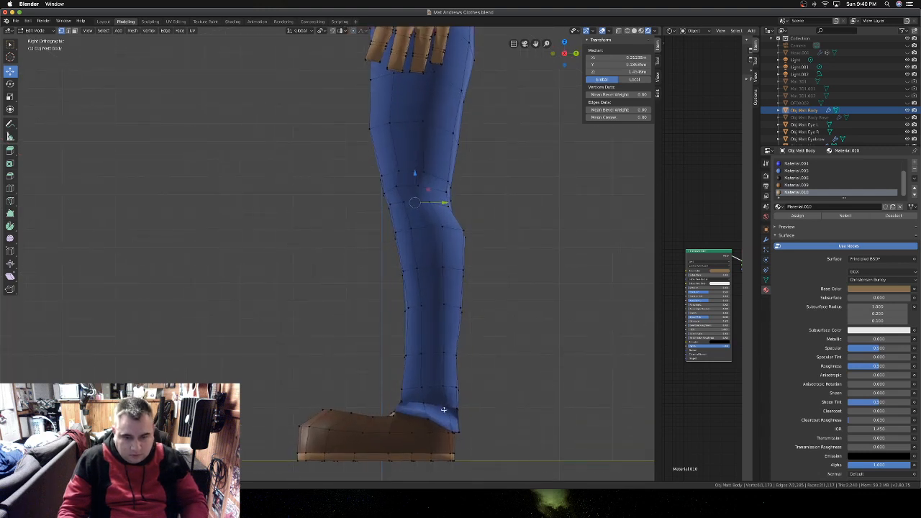
scroll(444, 410, "down", 3, "shift")
scroll(457, 395, "up", 1)
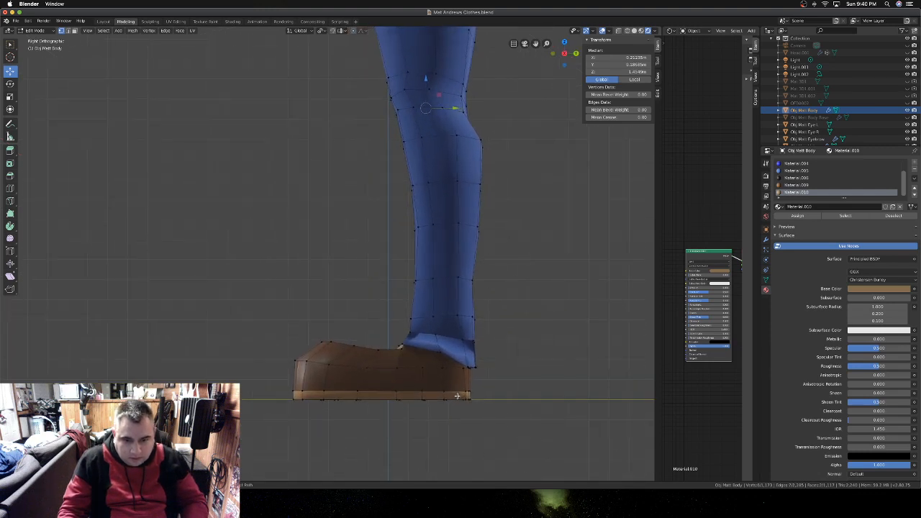
scroll(457, 396, "up", 2)
scroll(464, 396, "left", 3)
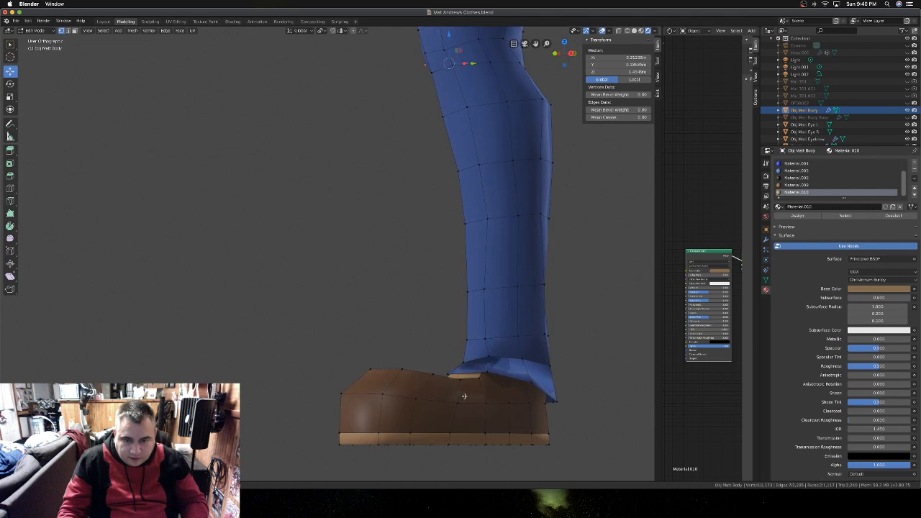
left_click(486, 372)
key("KP_1")
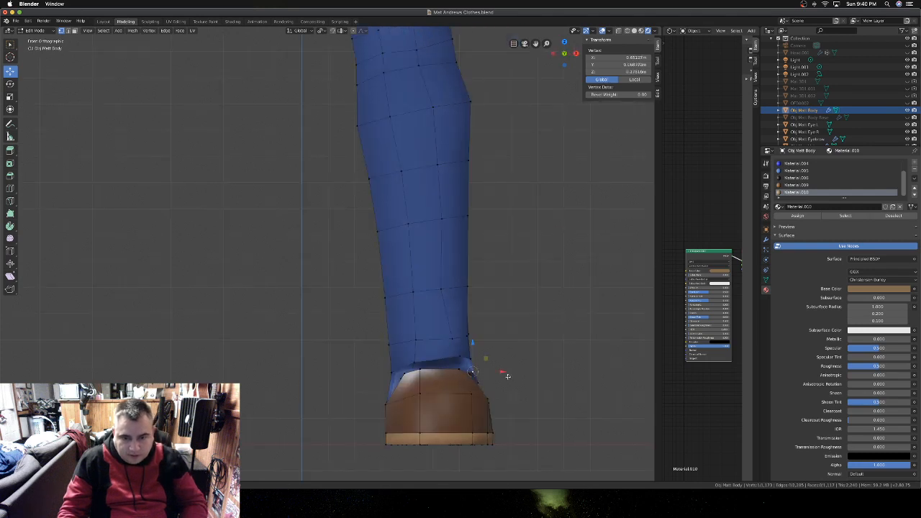
key("KP_3")
key("g")
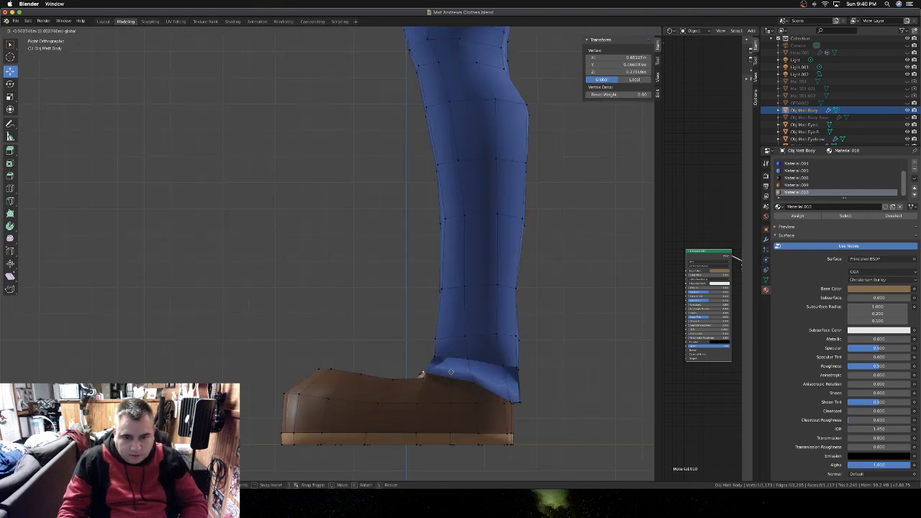
left_click(446, 368)
- Select the upper front vertex of the cuff fold and move it about 0.01 m forward along Y
left_click(434, 356)
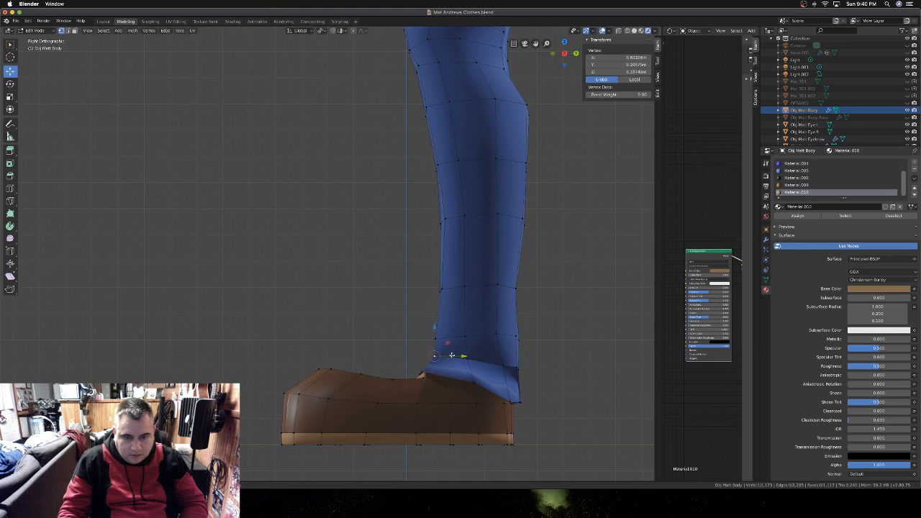
key("g")
key("y")
left_click(455, 357)
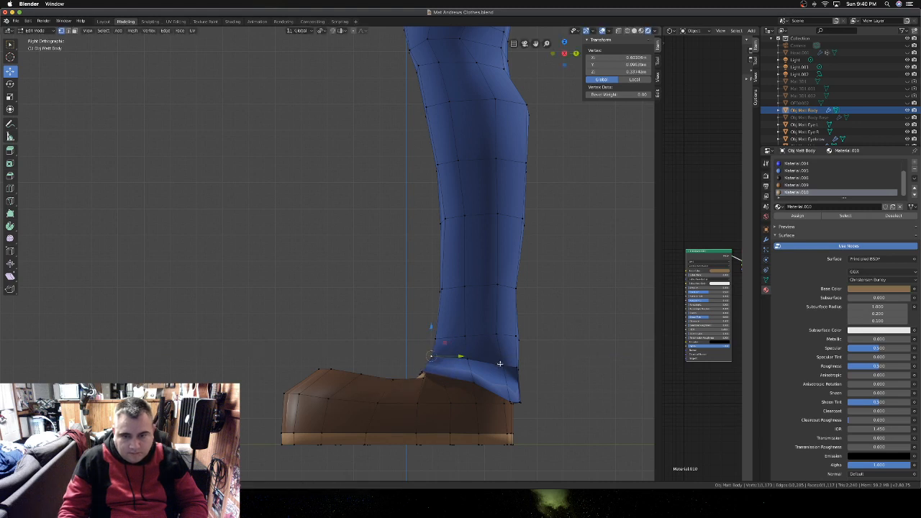
mouse_move(480, 364)
middle_mouse_down()
mouse_move(470, 362)
mouse_move(487, 368)
middle_mouse_up()
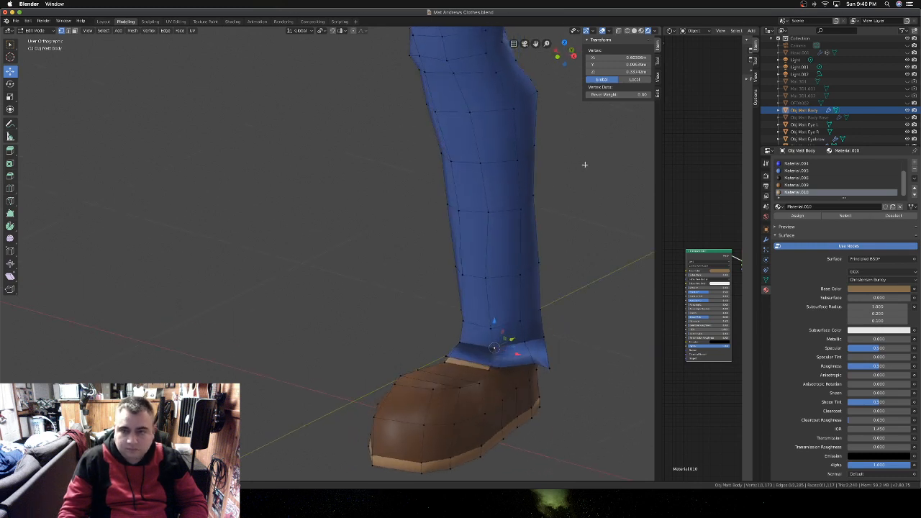
- Select the face at the front of the ankle above the shoe opening and assign it the brown Material.009
key("3")
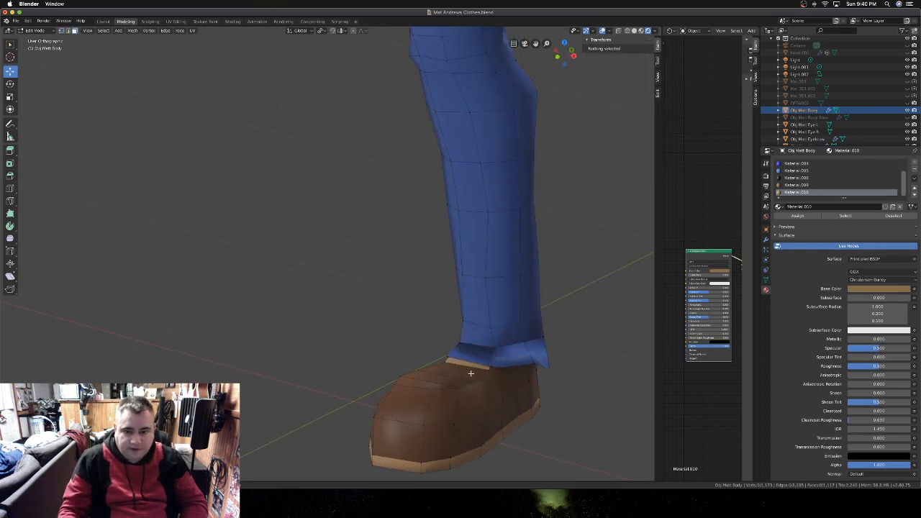
left_click(469, 354)
scroll(820, 175, "down", 2)
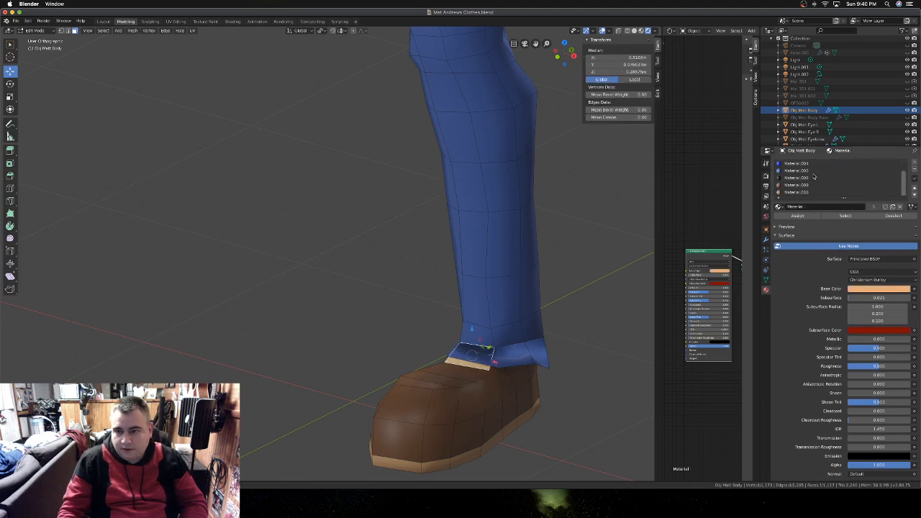
left_click(796, 185)
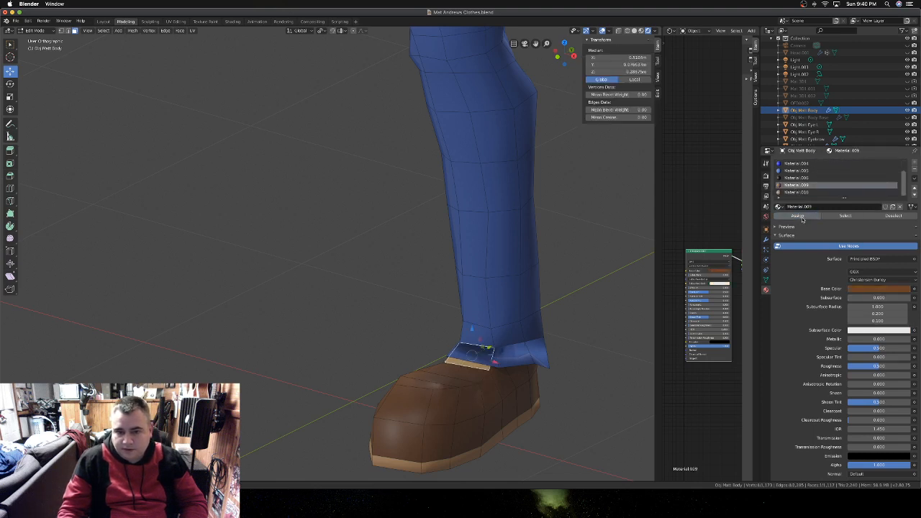
key("Tab")
key("Tab")
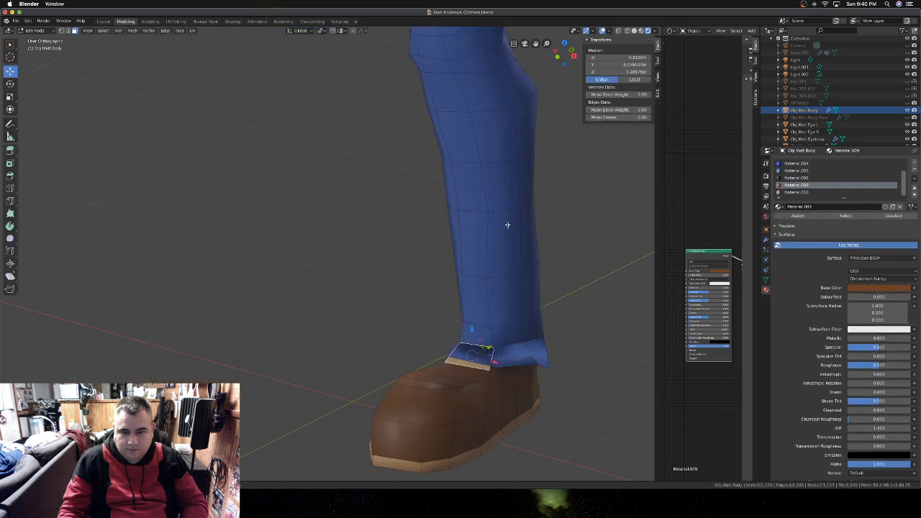
key("Tab")
scroll(494, 309, "right", 5)
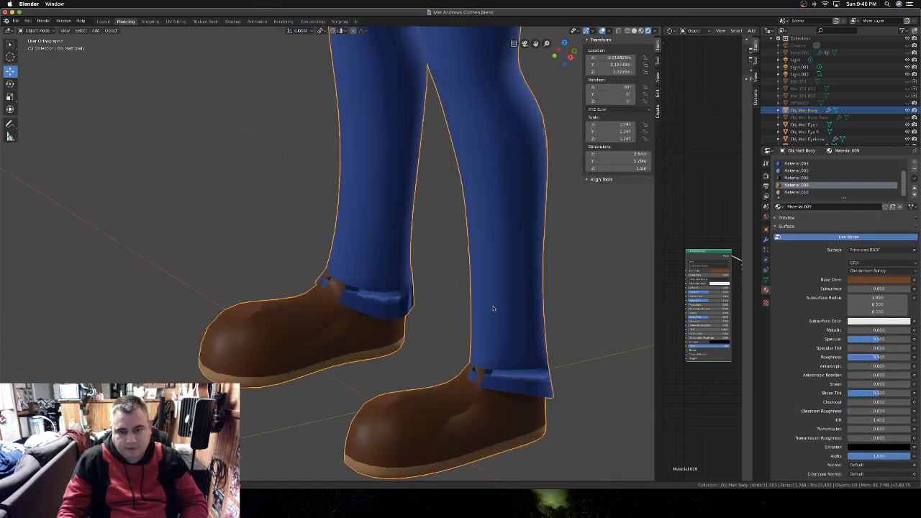
scroll(494, 309, "left", 5)
scroll(494, 308, "left", 8)
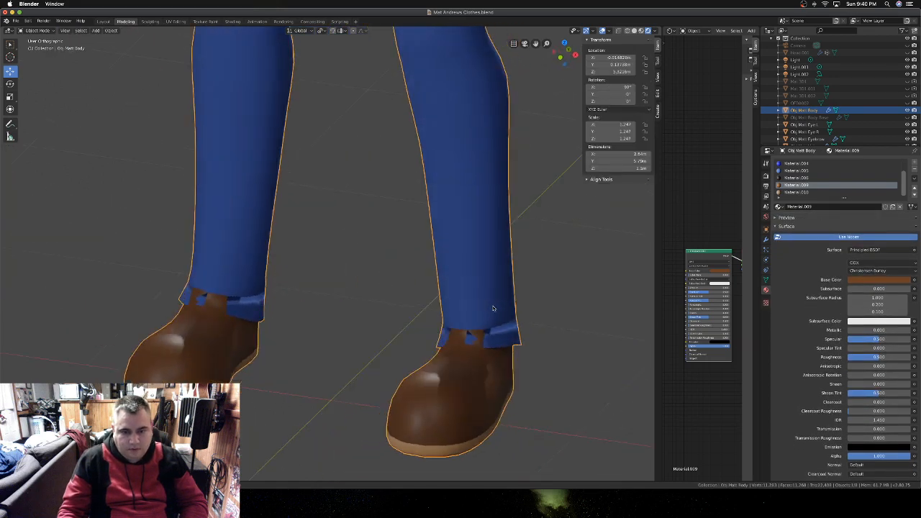
- Select the lower front edge of the trouser cuff and move it about 0.022 m forward along Y over the shoe
key("Tab")
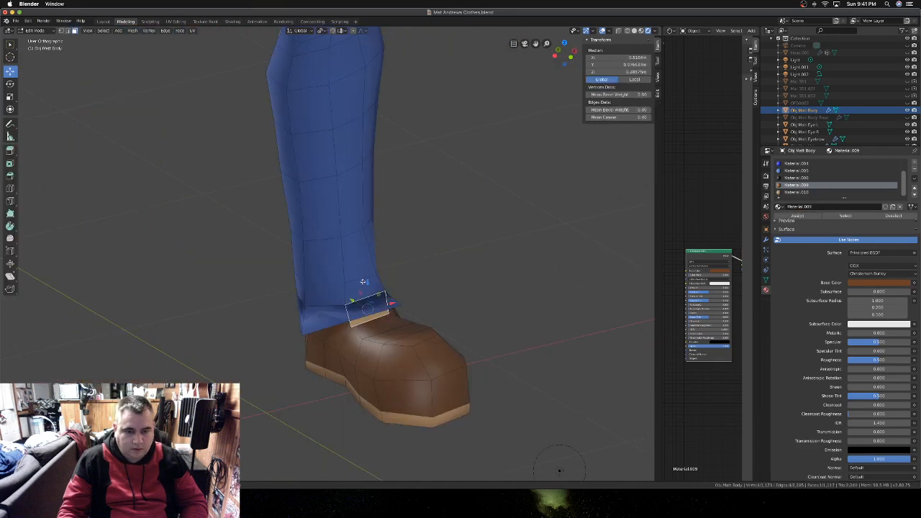
scroll(343, 311, "left", 3)
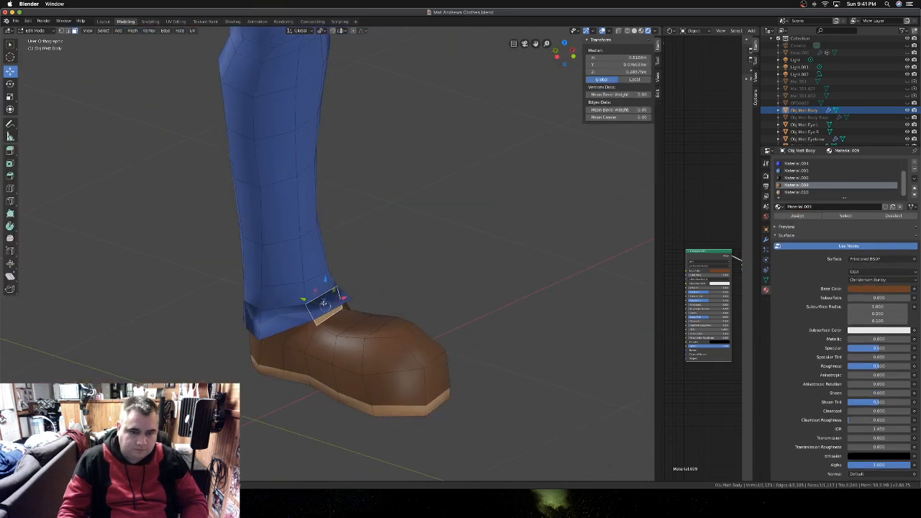
left_click(68, 30)
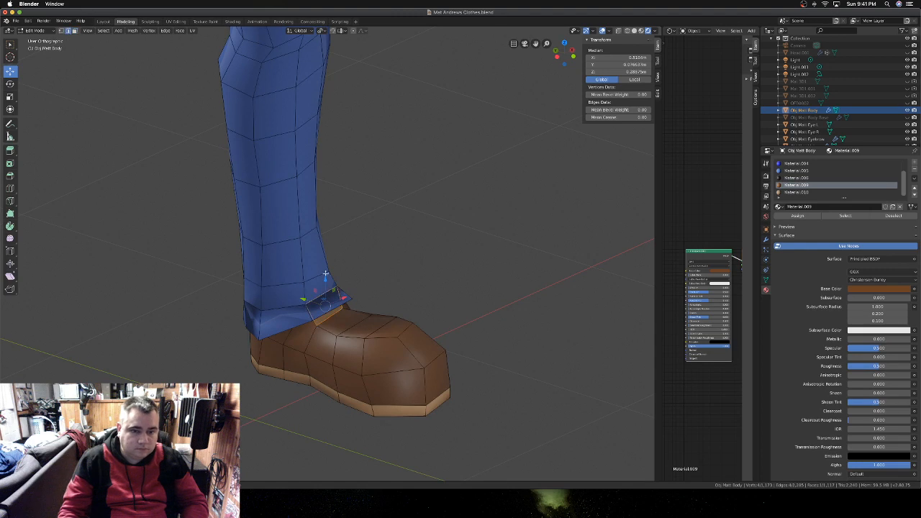
left_click(328, 308)
key("KP_3")
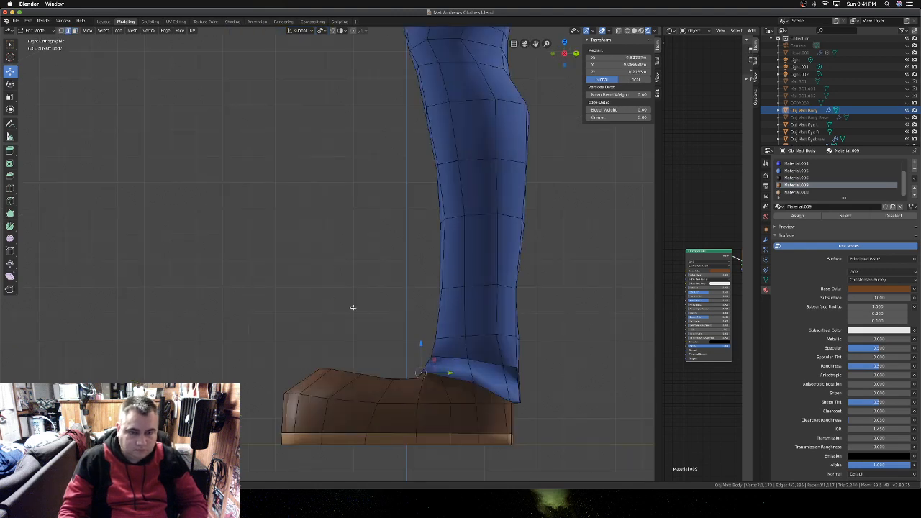
key("g")
key("y")
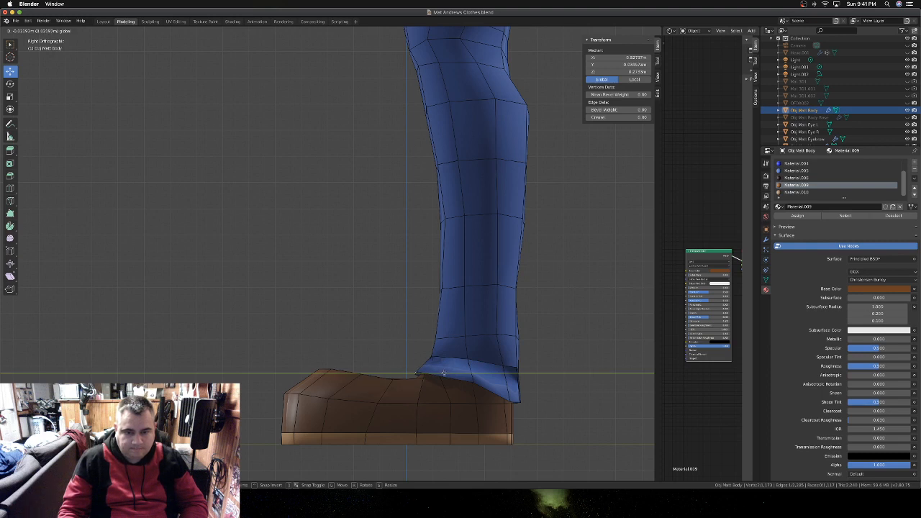
left_click(444, 374)
key("Tab")
mouse_move(414, 354)
middle_mouse_down()
mouse_move(403, 356)
mouse_move(419, 362)
middle_mouse_up()
scroll(419, 363, "left", 3)
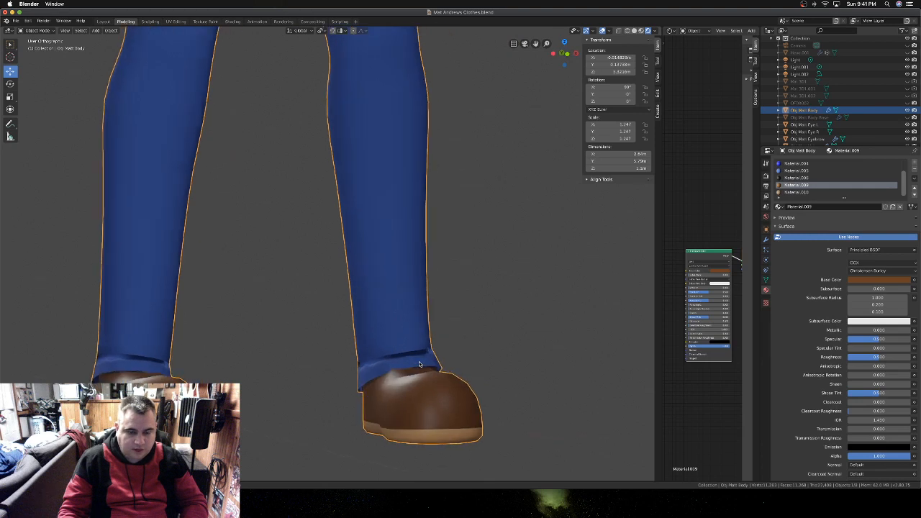
scroll(419, 363, "down", 8)
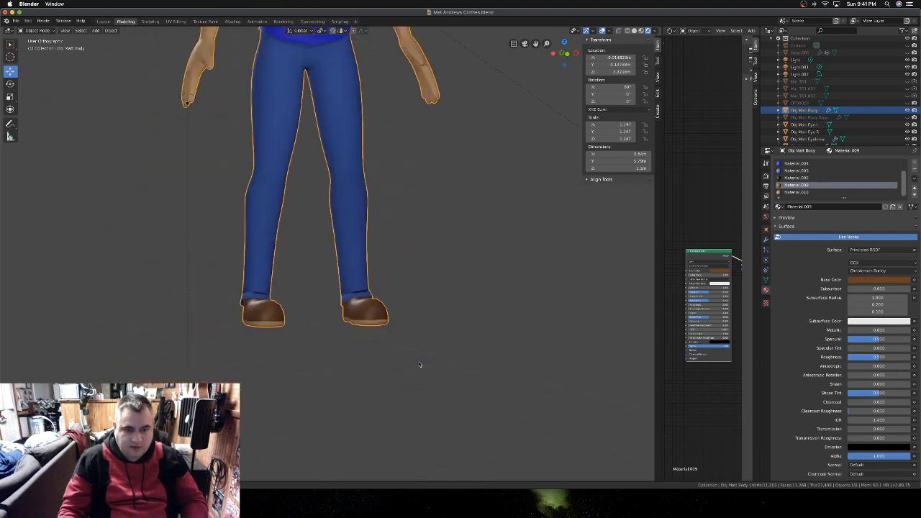
key("KP_1")
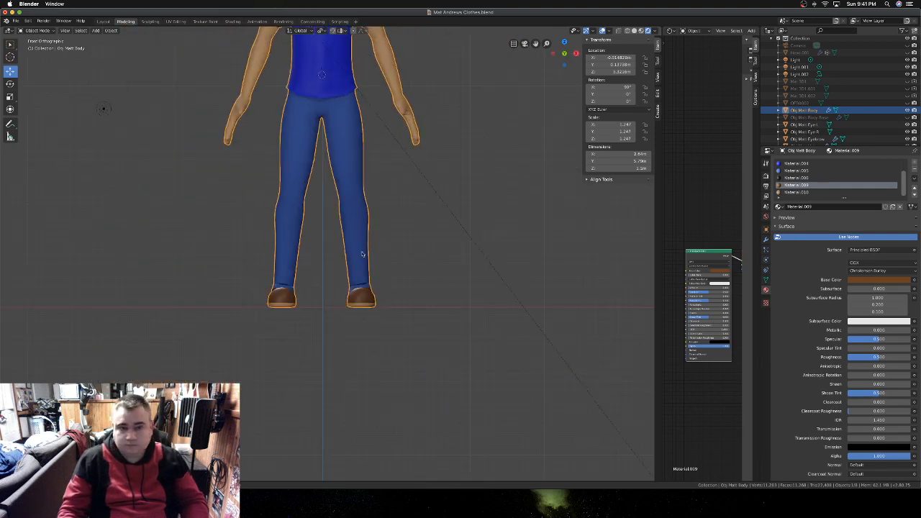
- Examine the character's trousers and shoes from the front, side and back, including the full figure
scroll(359, 246, "up", 3, "shift")
scroll(358, 246, "up", 2, "shift")
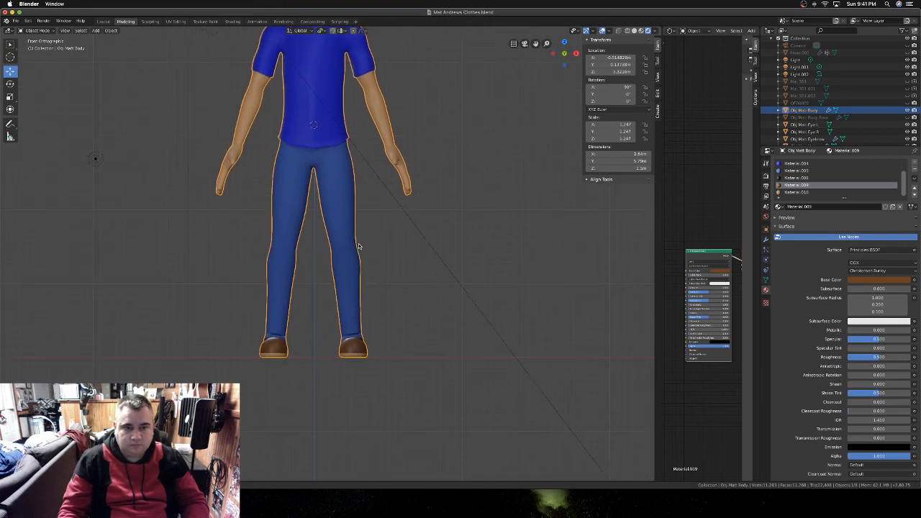
scroll(359, 246, "up", 2, "shift")
scroll(359, 246, "right", 6)
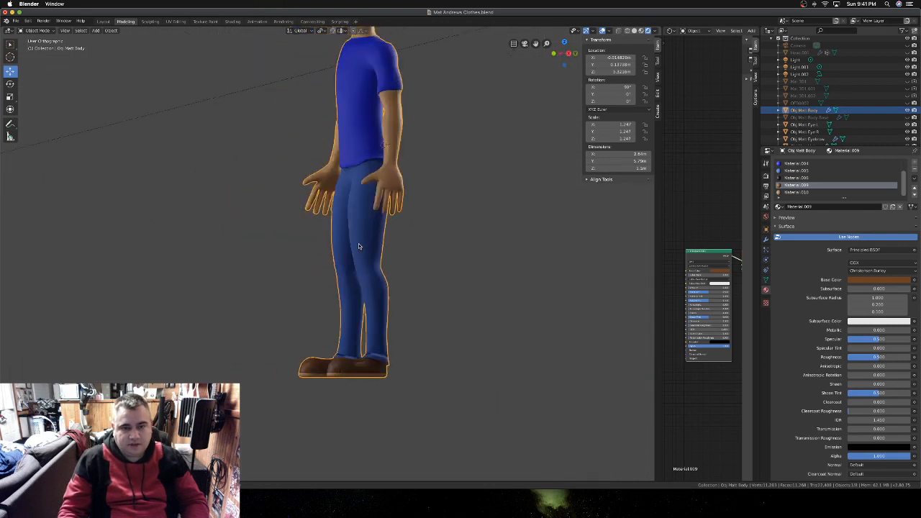
scroll(358, 246, "right", 8)
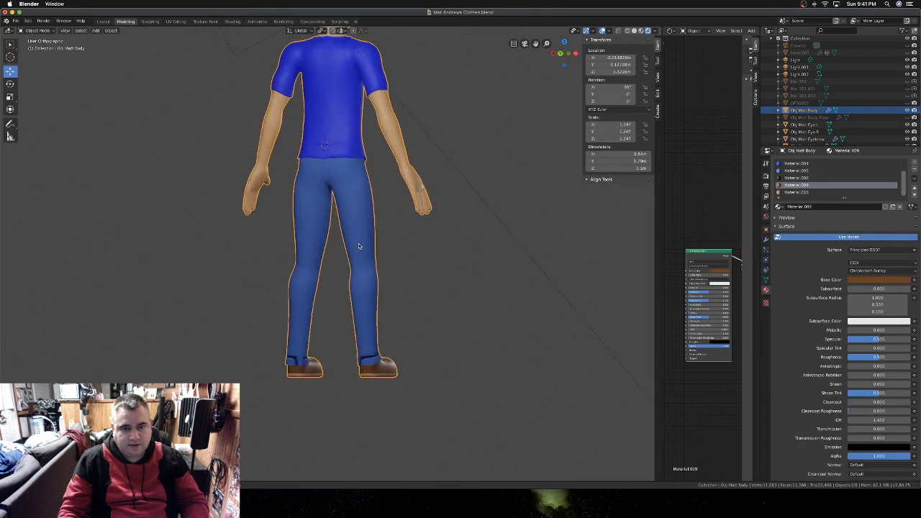
scroll(359, 246, "right", 10)
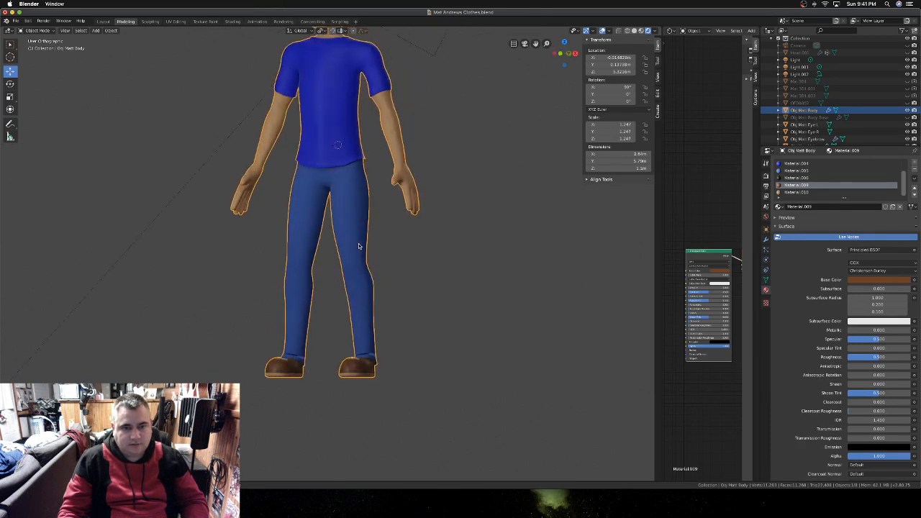
key("KP_1")
scroll(358, 246, "down", 5)
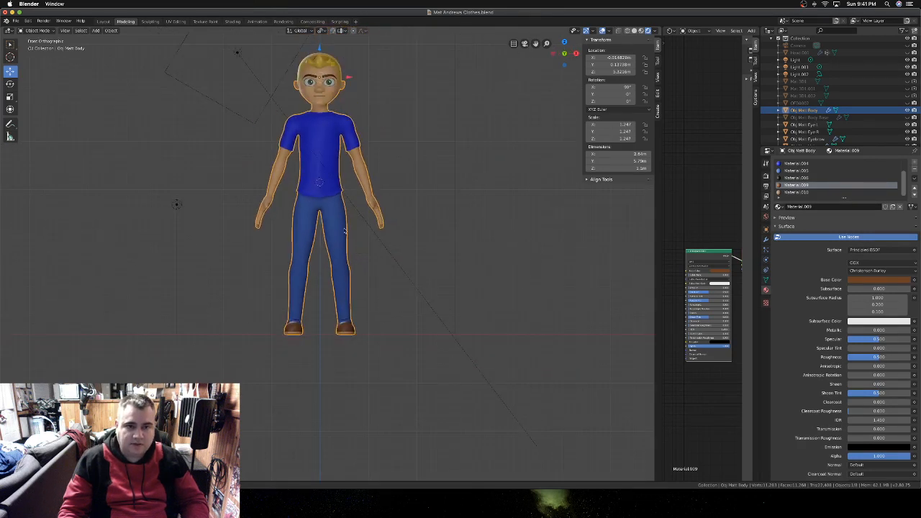
scroll(357, 240, "up", 2, "shift")
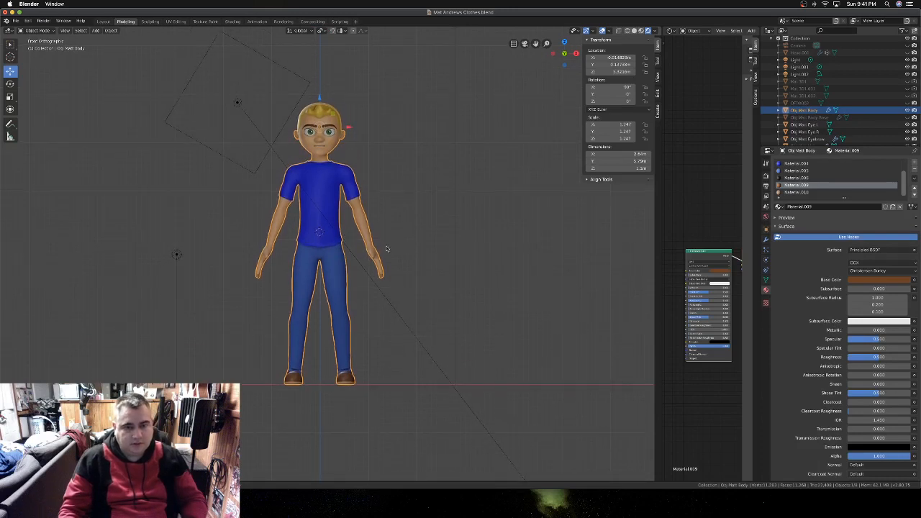
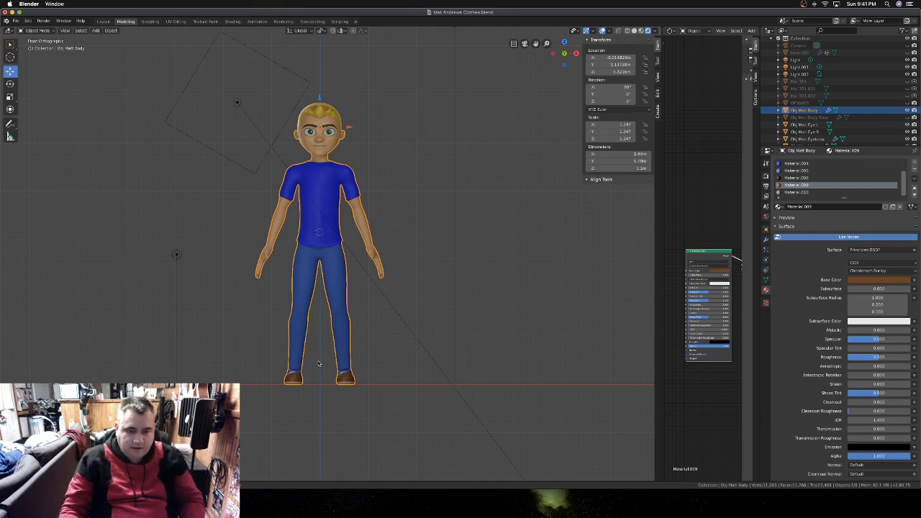
- In Edit Mode, select the four vertices on the inner rear side of the trouser cuff and move them about 0.019 m inward along X
key("Tab")
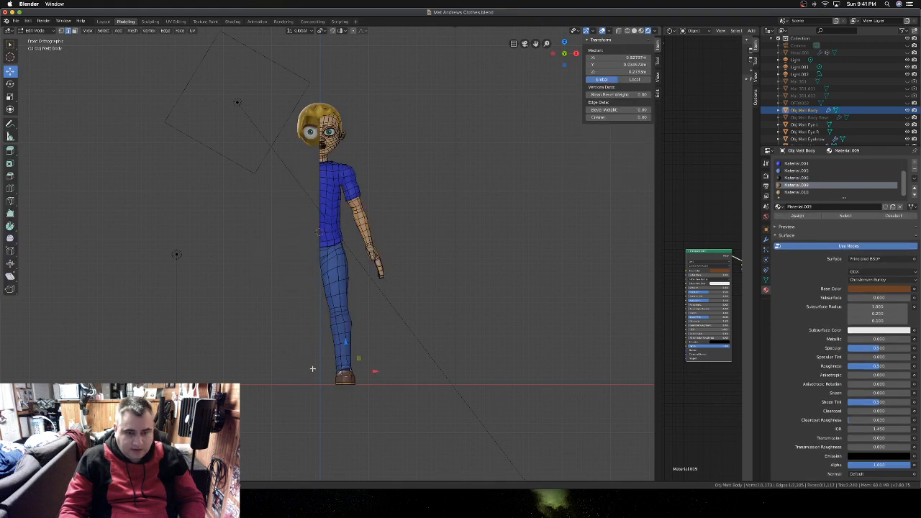
scroll(348, 371, "up", 2)
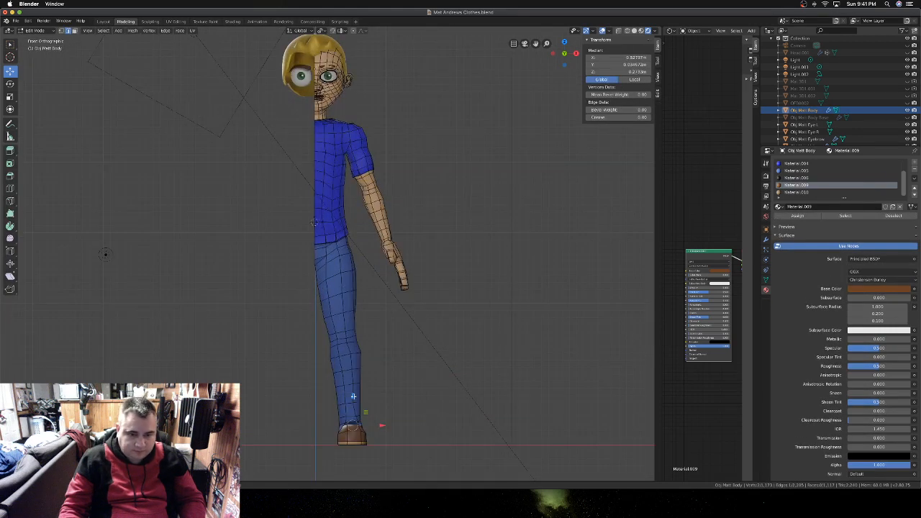
middle_click_drag(354, 397, 344, 397)
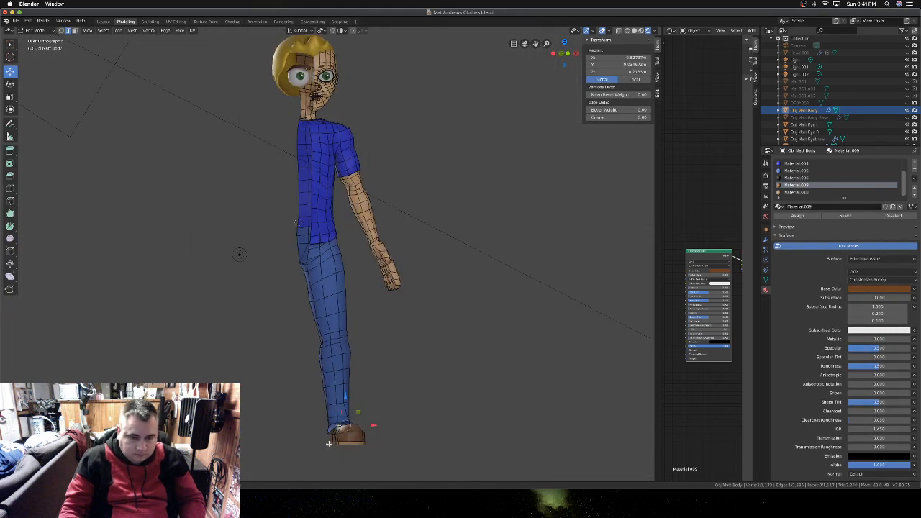
middle_click_drag(328, 443, 320, 440)
scroll(316, 440, "up", 2)
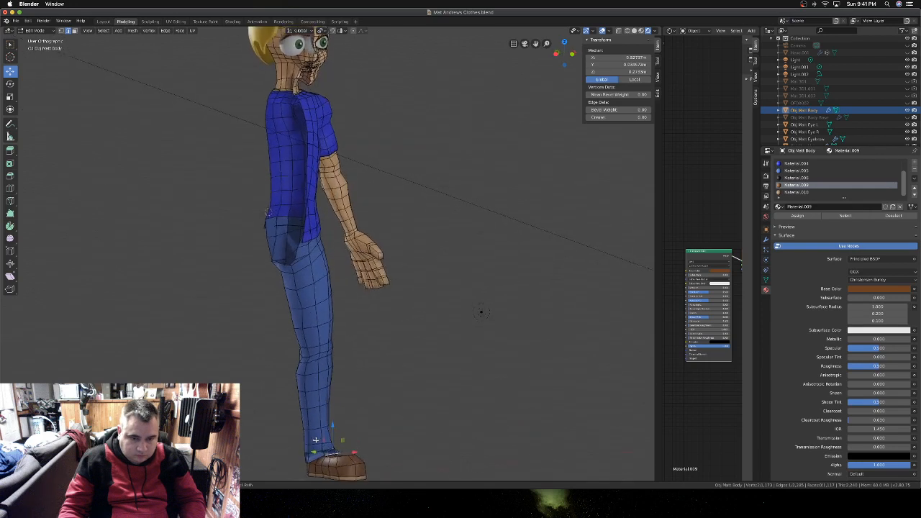
scroll(313, 436, "down", 5, "shift")
scroll(313, 434, "up", 2)
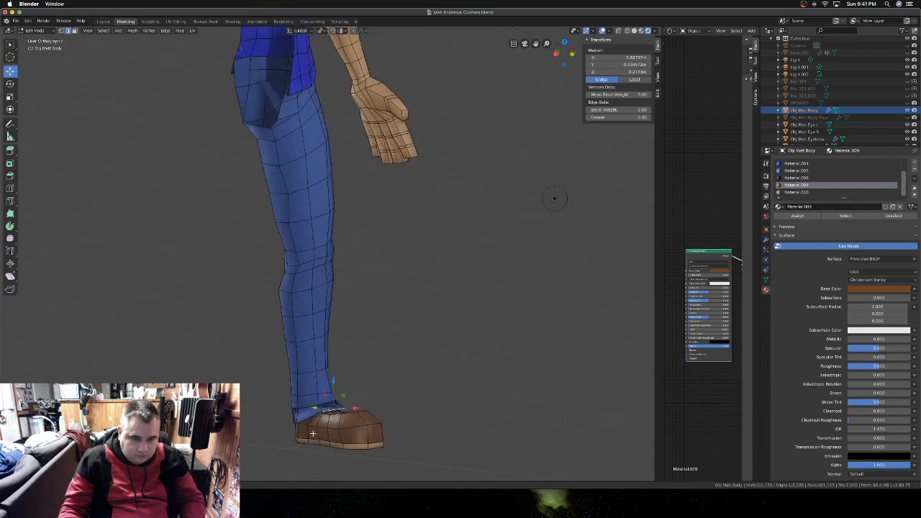
scroll(313, 434, "down", 5, "shift")
scroll(312, 432, "up", 2)
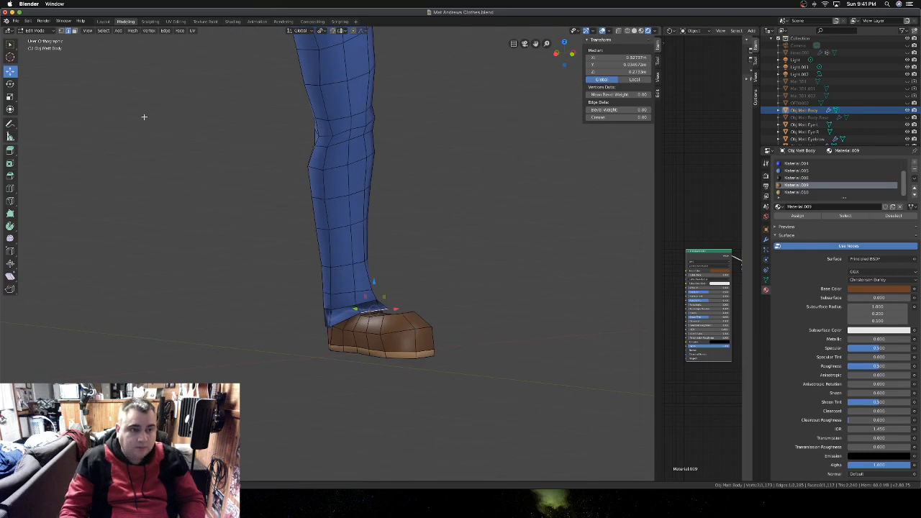
key("1")
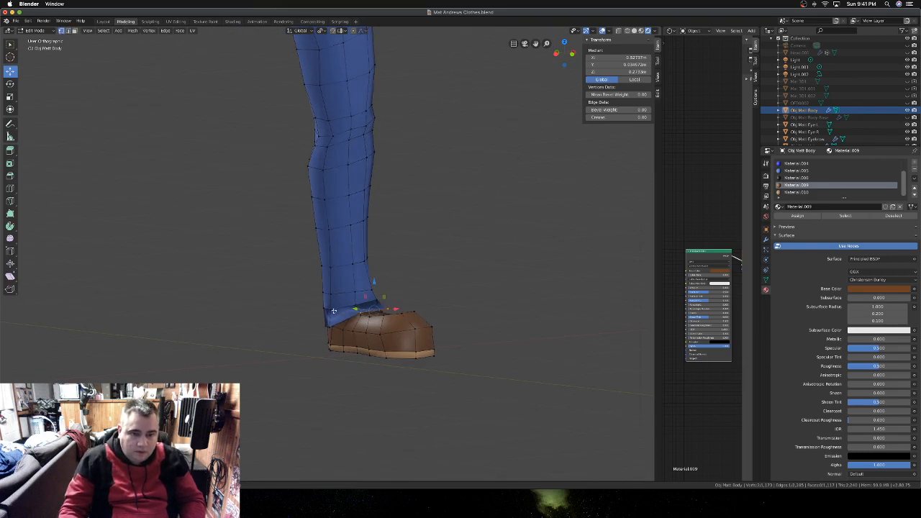
left_click(328, 309)
left_click(334, 306, "shift")
key("KP_3")
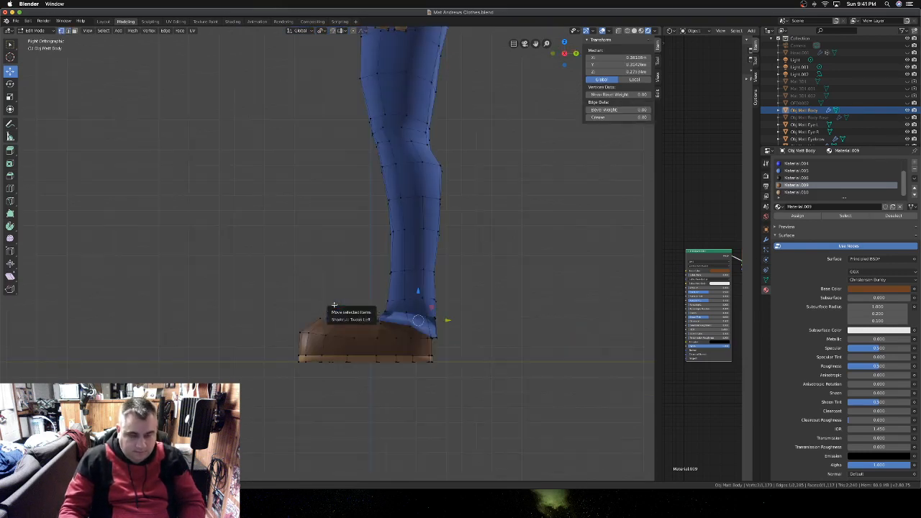
key("KP_1")
middle_click_drag(390, 329, 310, 328)
left_click(284, 331, "shift")
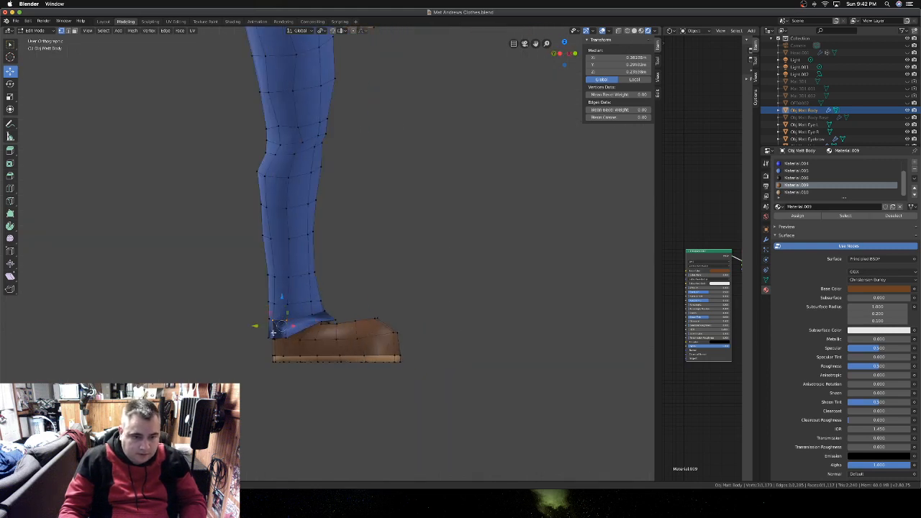
left_click(288, 333, "shift")
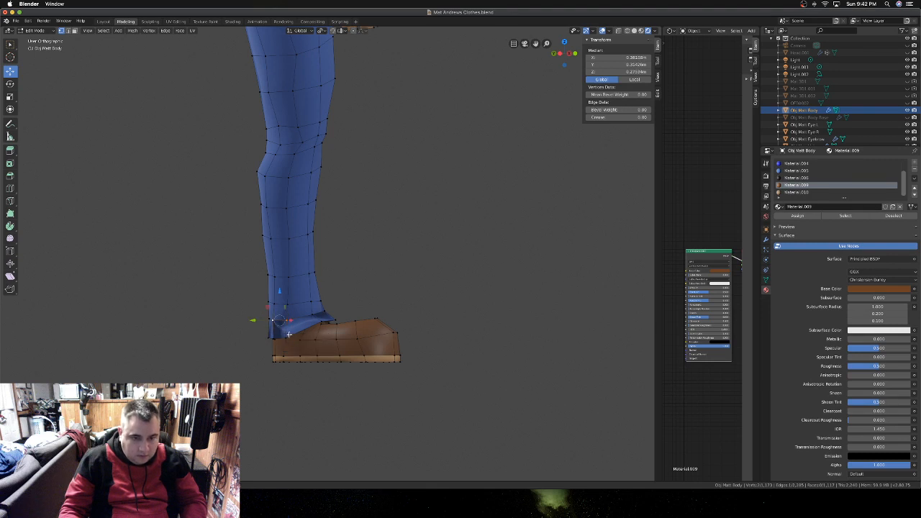
left_click(280, 328, "shift")
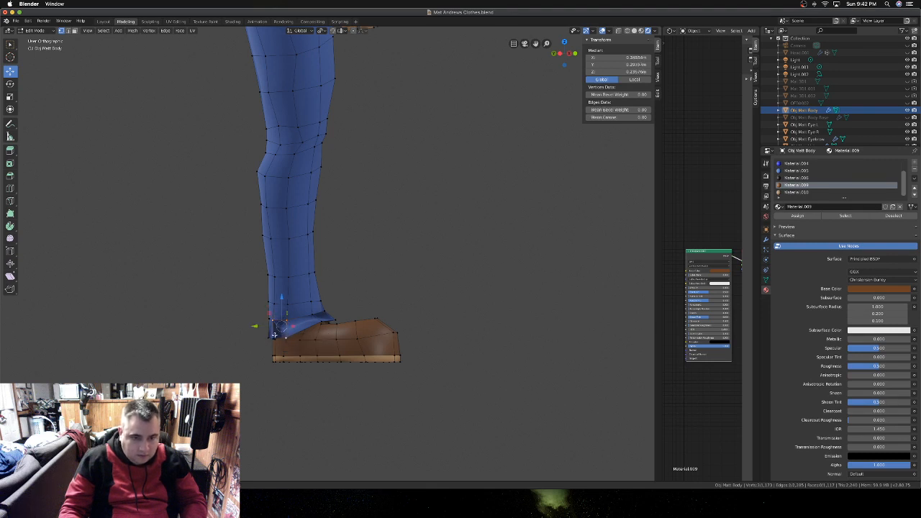
left_click(282, 327, "shift")
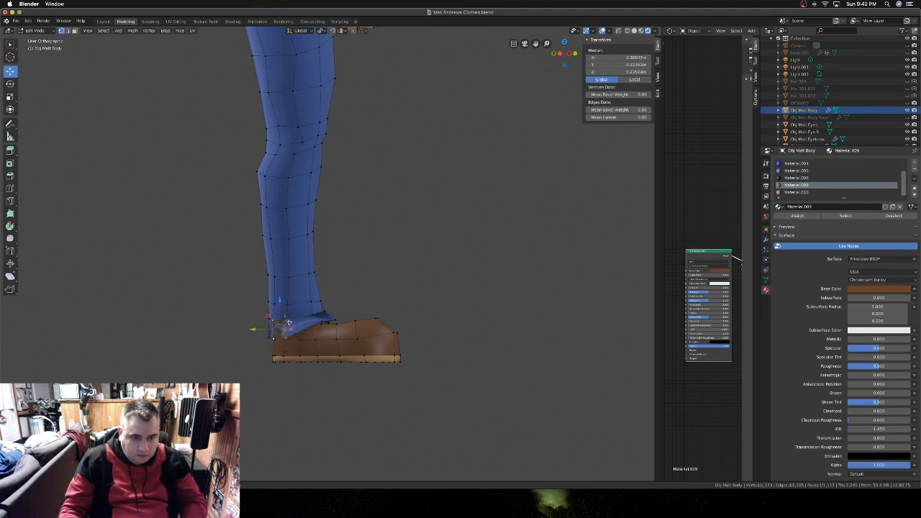
key("KP_1")
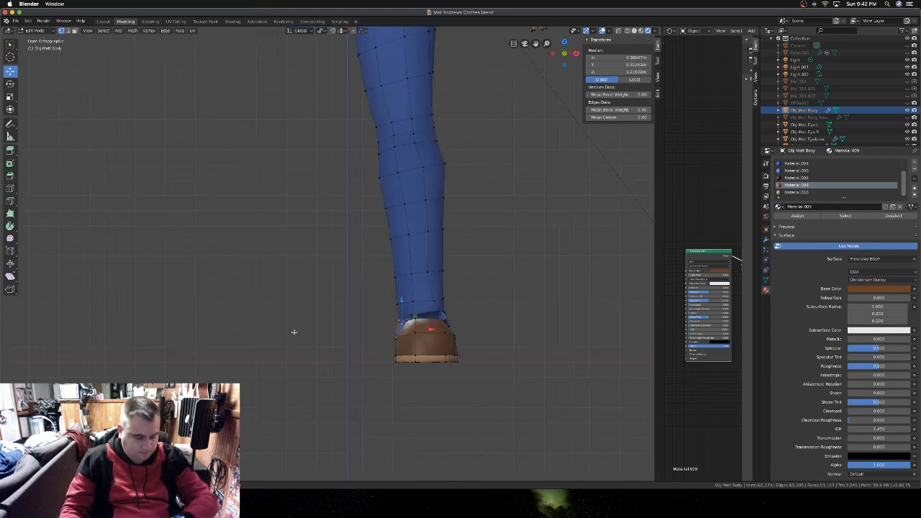
left_click_drag(430, 330, 426, 330)
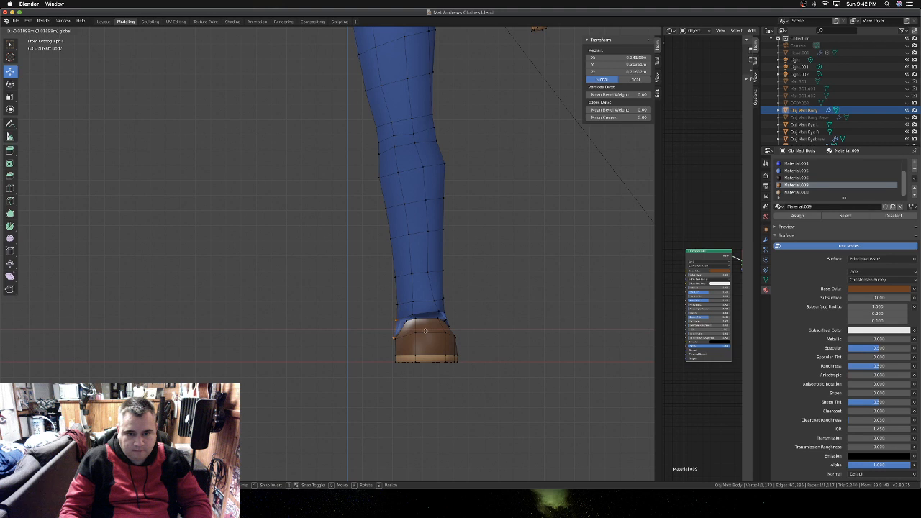
left_click(425, 329)
- Select the three vertices on the outer side of the trouser cuff and move them about 0.01 m outward along X
middle_click_drag(425, 330, 444, 327)
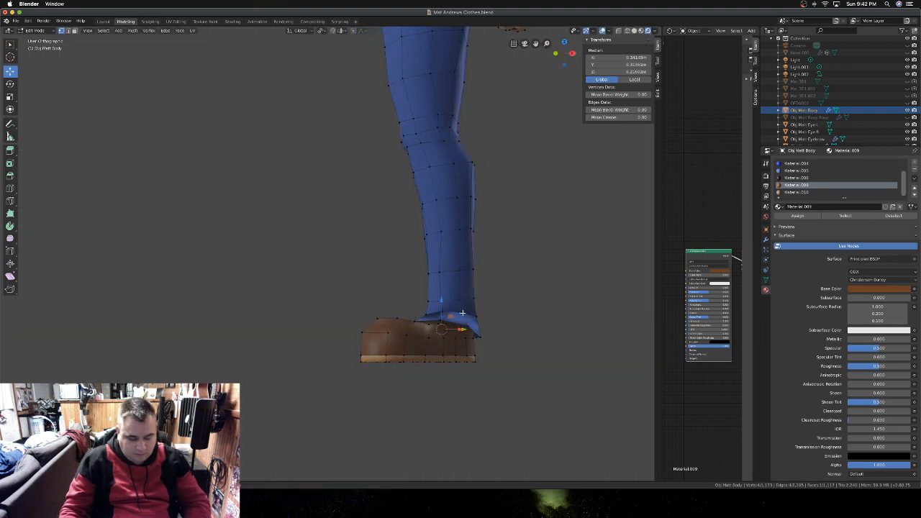
key("KP_3")
key("KP_1")
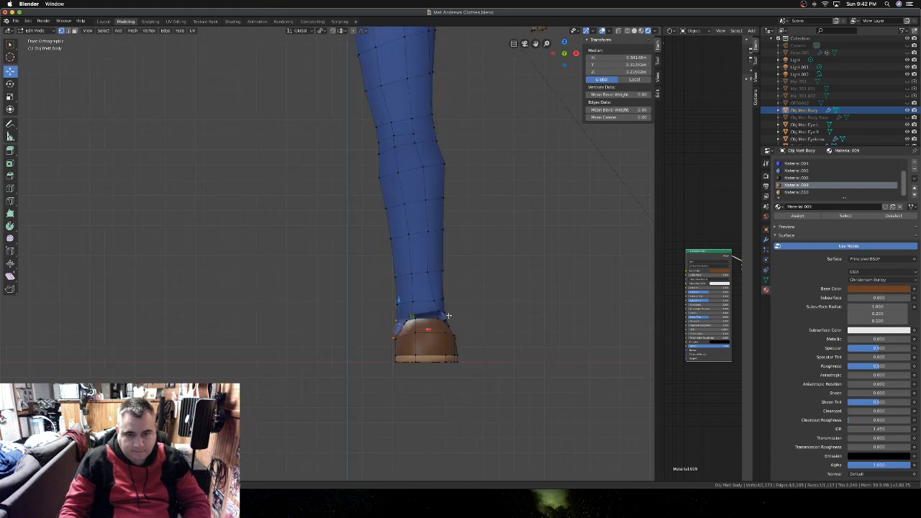
middle_click_drag(448, 316, 465, 317)
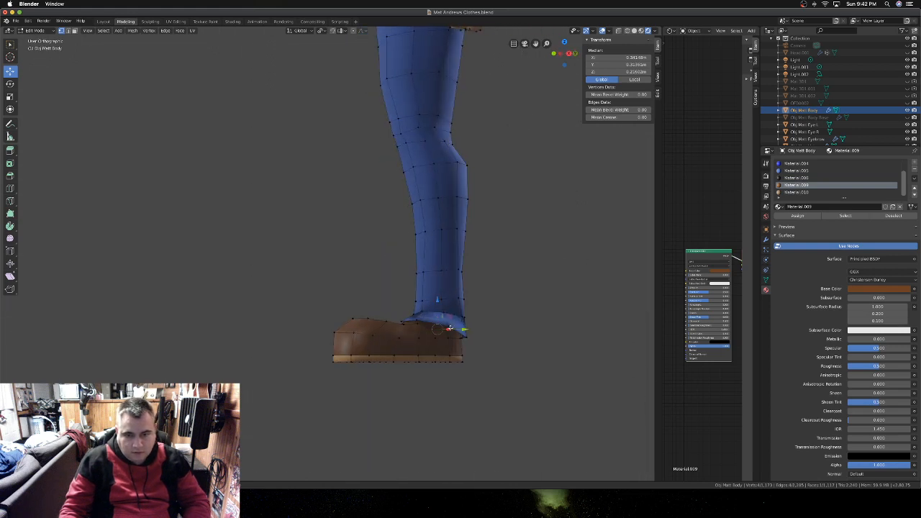
left_click(447, 327)
left_click(444, 312, "shift")
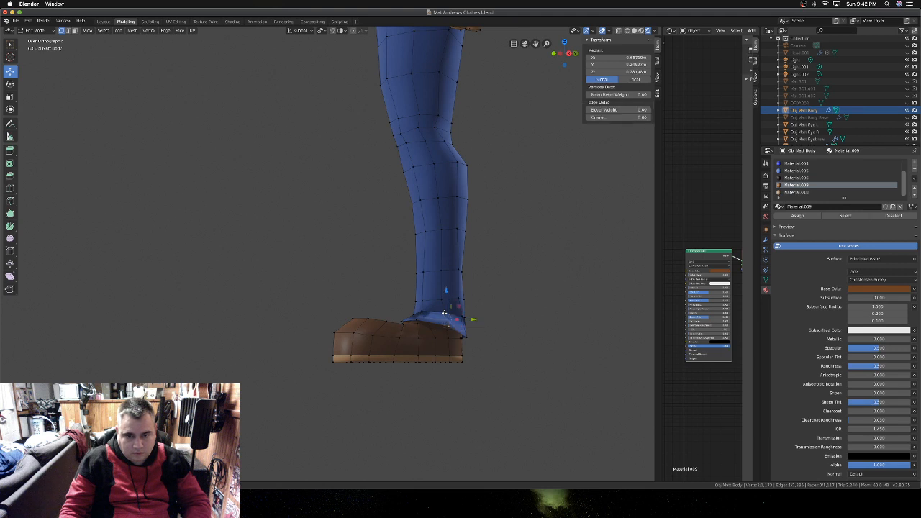
left_click(460, 317, "shift")
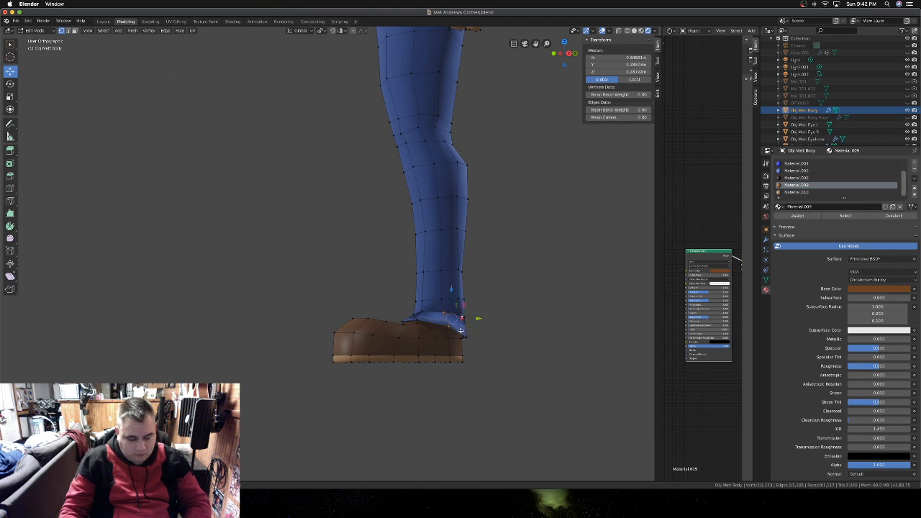
key("KP_1")
key("g")
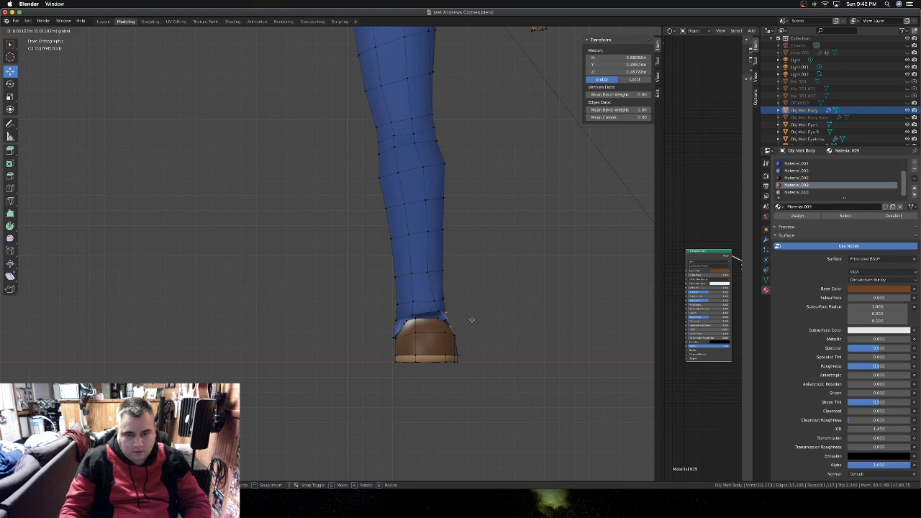
left_click(471, 319)
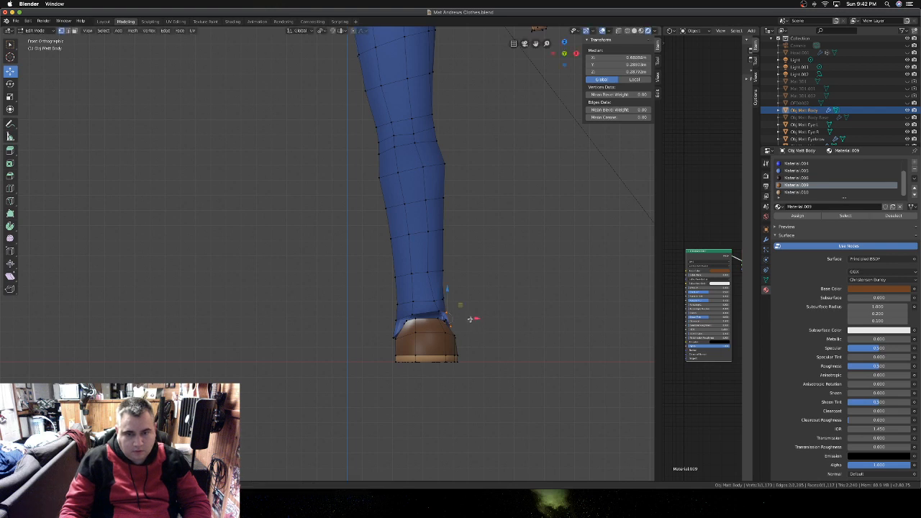
- Select the vertex on the inner side of the leg just above the cuff and move it about 0.017 m inward along X
left_click(399, 304)
middle_click_drag(400, 306, 390, 308)
left_click(376, 302, "shift")
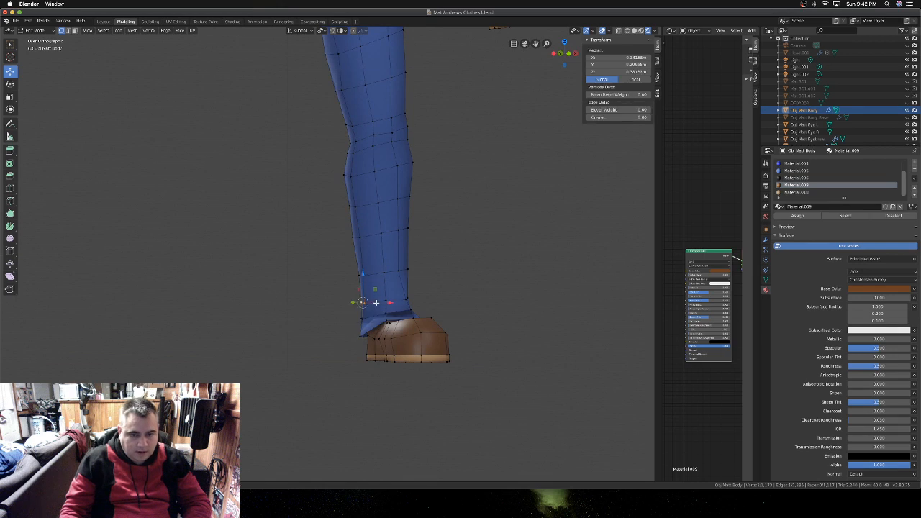
key("KP_3")
key("KP_1")
left_click_drag(430, 306, 428, 306)
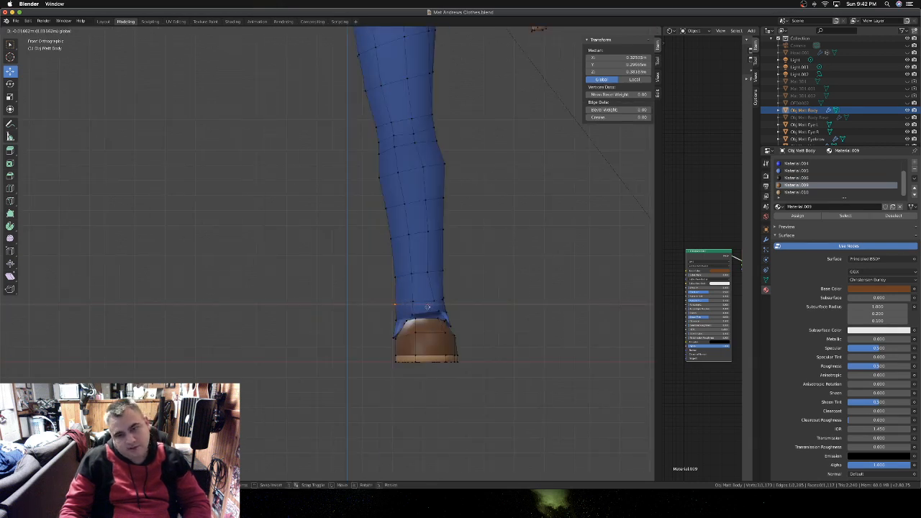
left_click(429, 306)
- Return to Object Mode and examine the full character from the front and side
key("Tab")
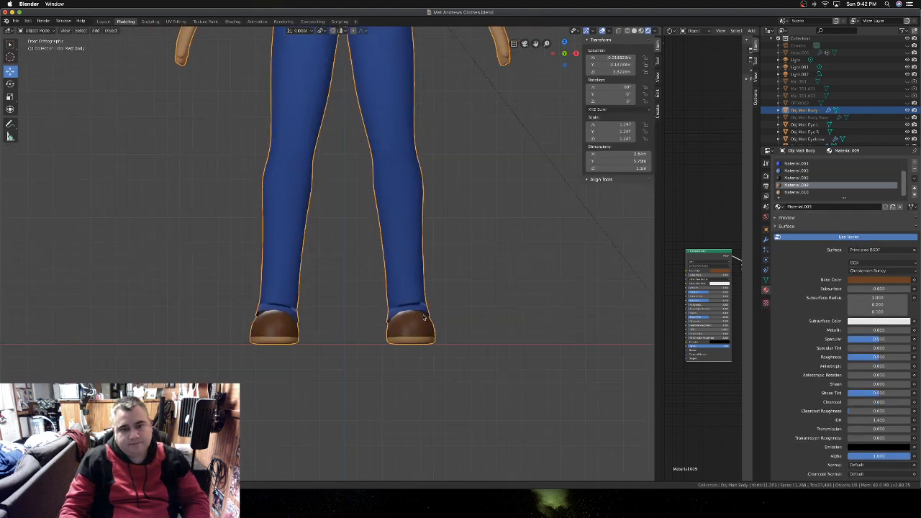
scroll(424, 317, "down", 6)
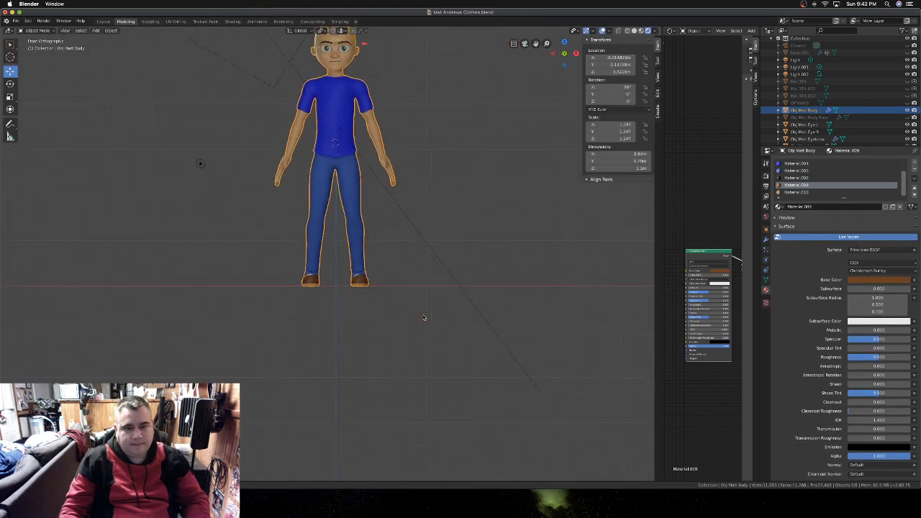
scroll(419, 317, "down", 1)
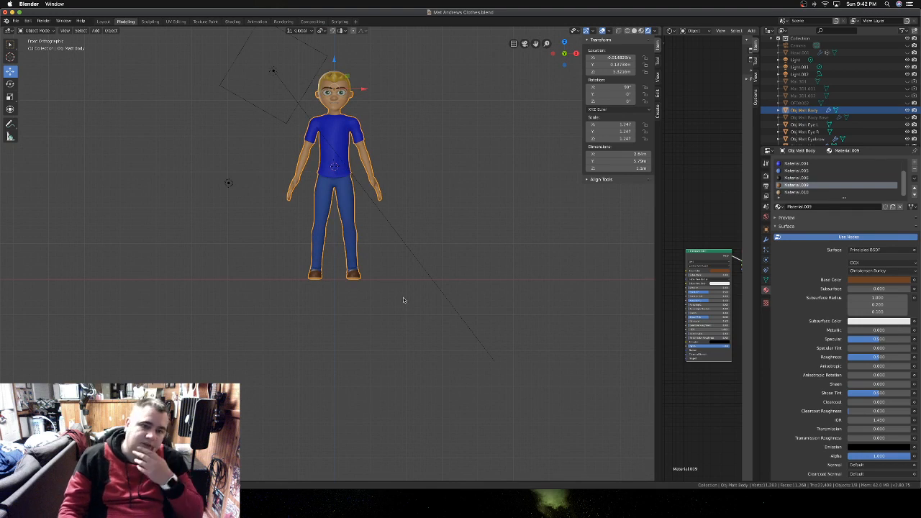
scroll(369, 235, "right", 8)
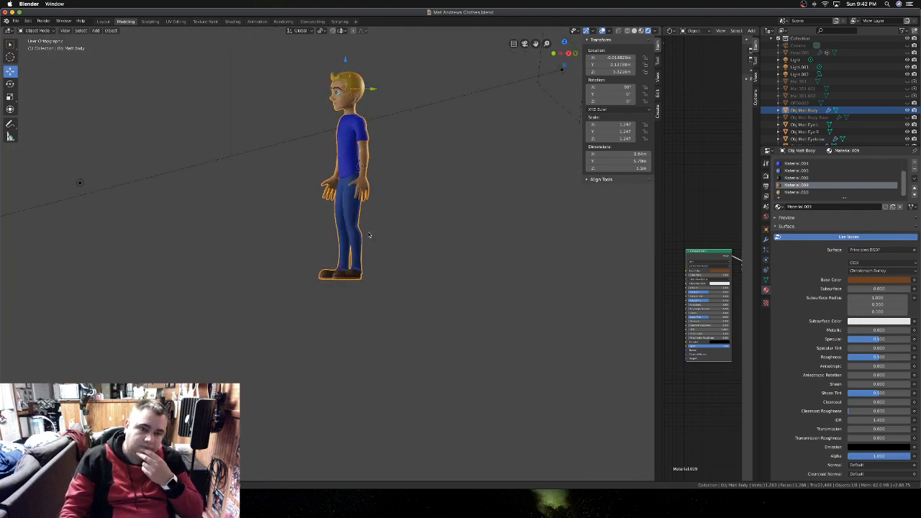
scroll(369, 235, "left", 8)
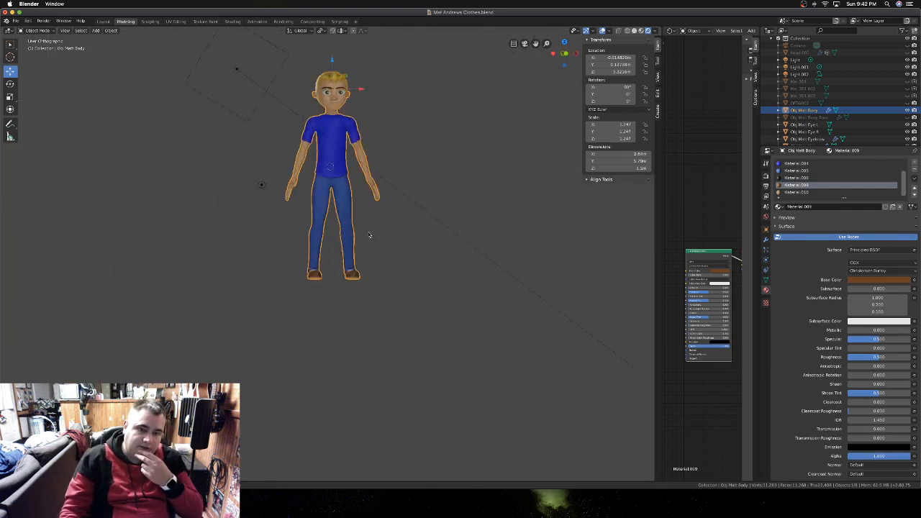
- Deselect the character's body and examine the whole figure from the front and from one side
scroll(369, 235, "left", 3)
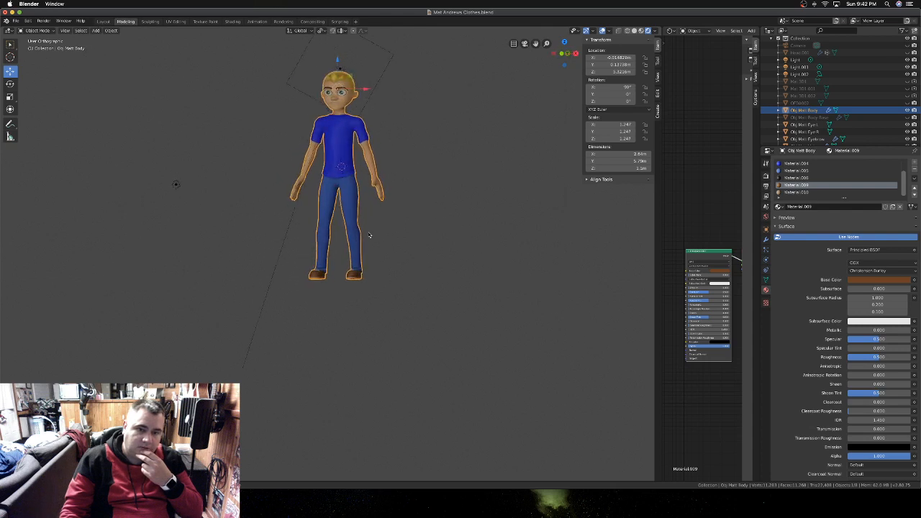
scroll(370, 235, "right", 1)
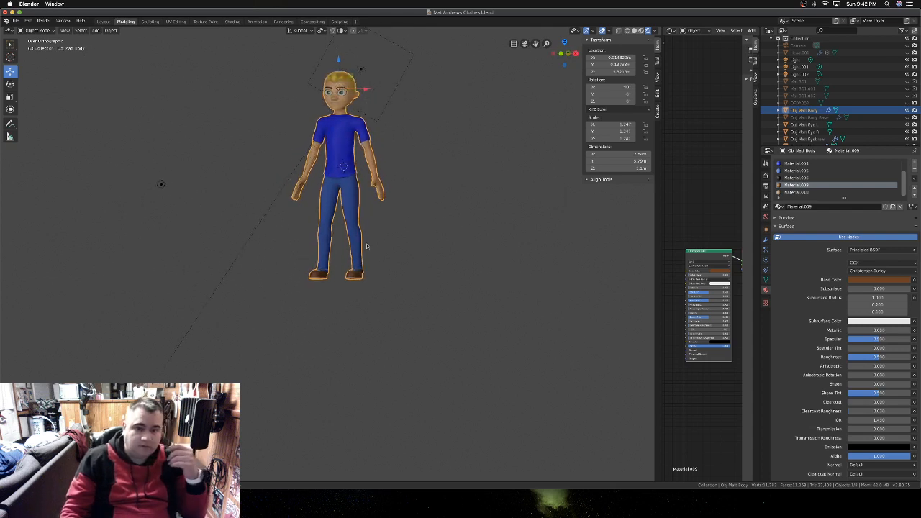
scroll(367, 247, "right", 4)
scroll(367, 247, "left", 3)
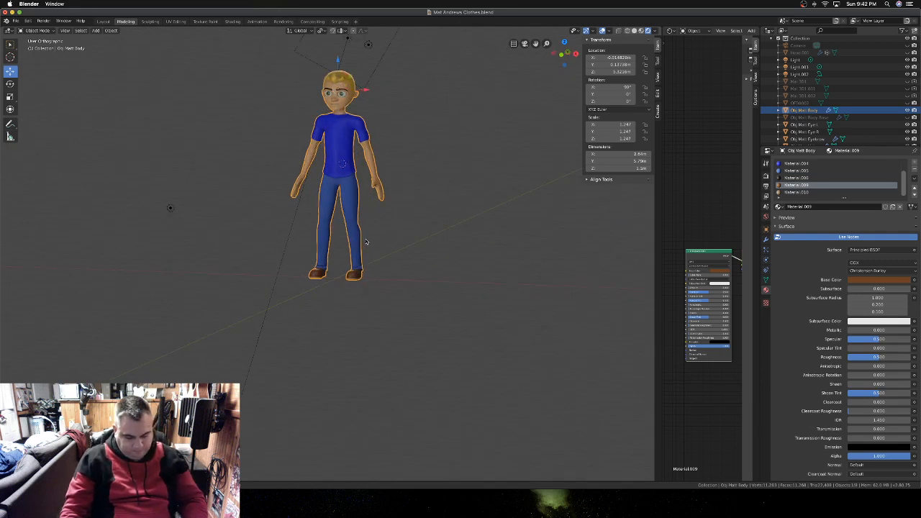
left_click(368, 240)
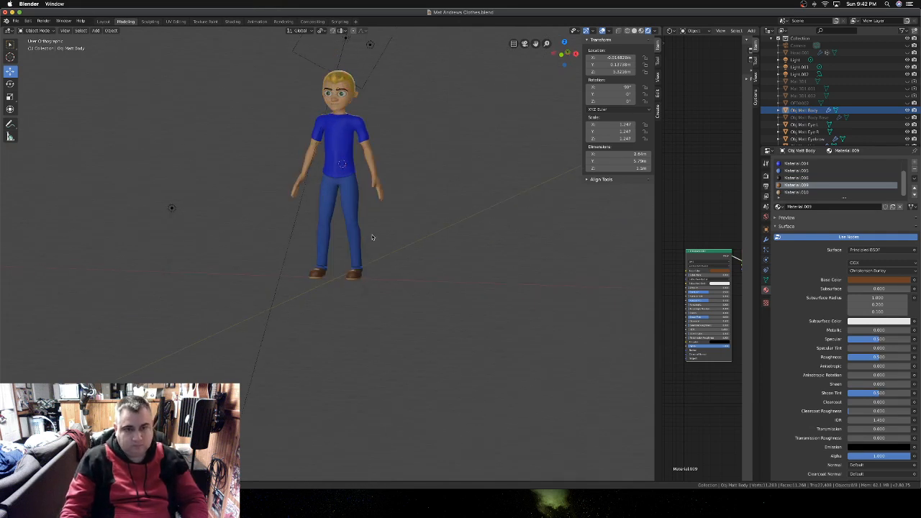
scroll(372, 237, "left", 3)
scroll(463, 250, "up", 2)
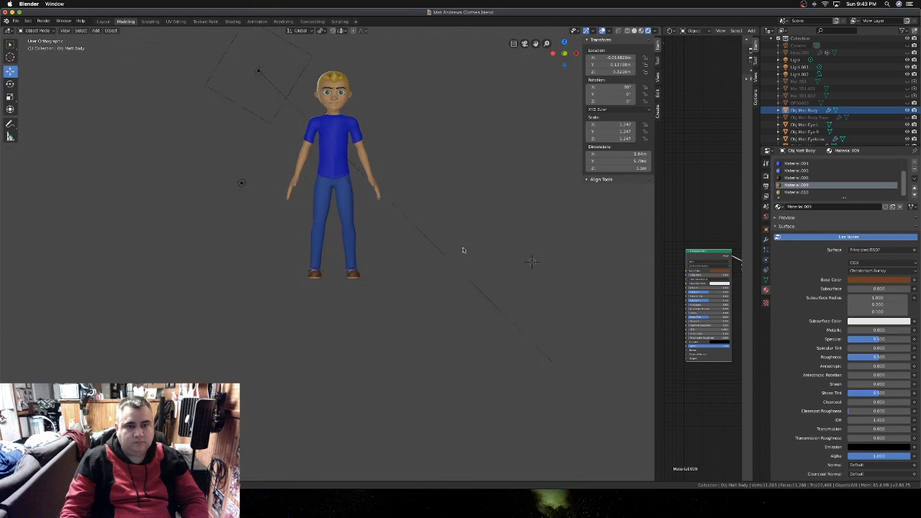
scroll(463, 250, "left", 6)
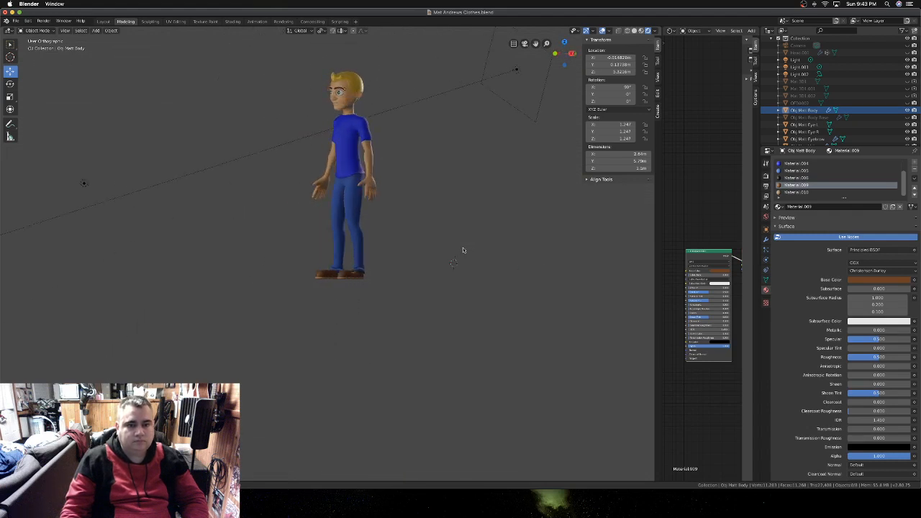
scroll(463, 249, "left", 5)
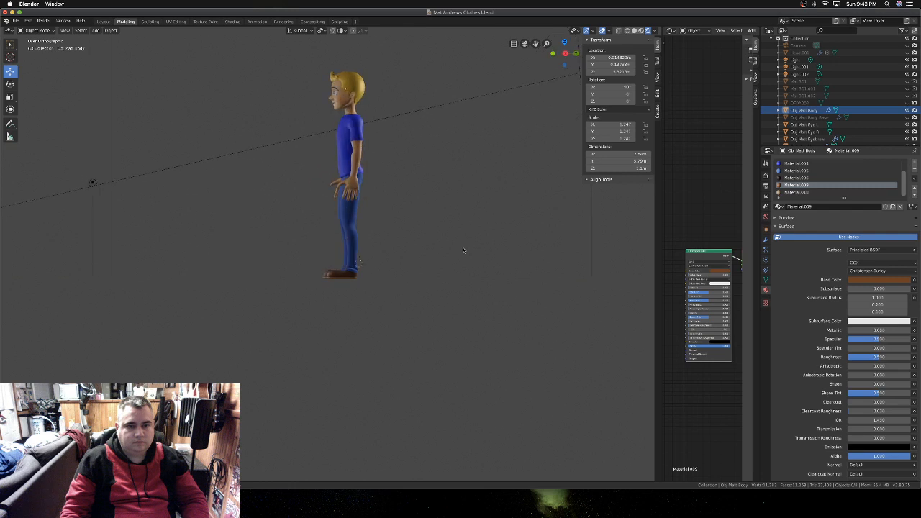
scroll(463, 250, "right", 4)
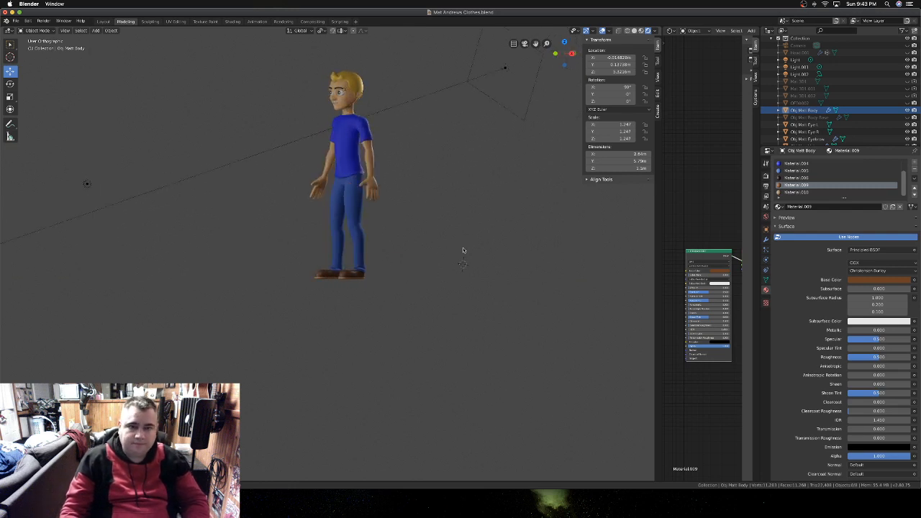
scroll(424, 240, "right", 4)
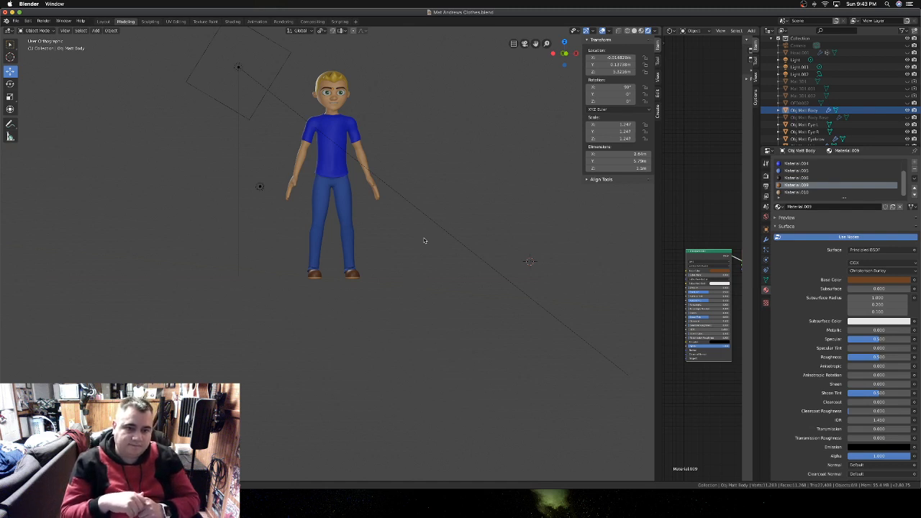
- Examine the character's trousers and shoes from the opposite side, partly from behind, and from the front
scroll(424, 241, "right", 6)
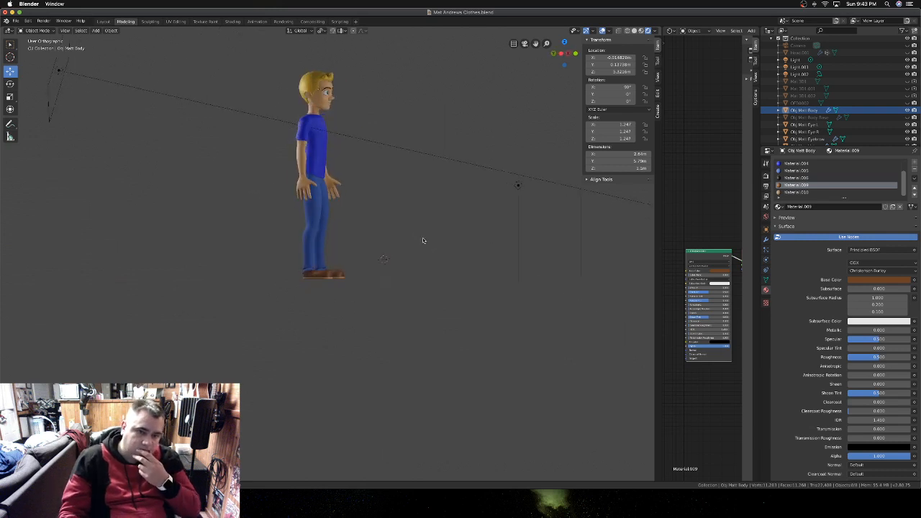
scroll(423, 239, "right", 6)
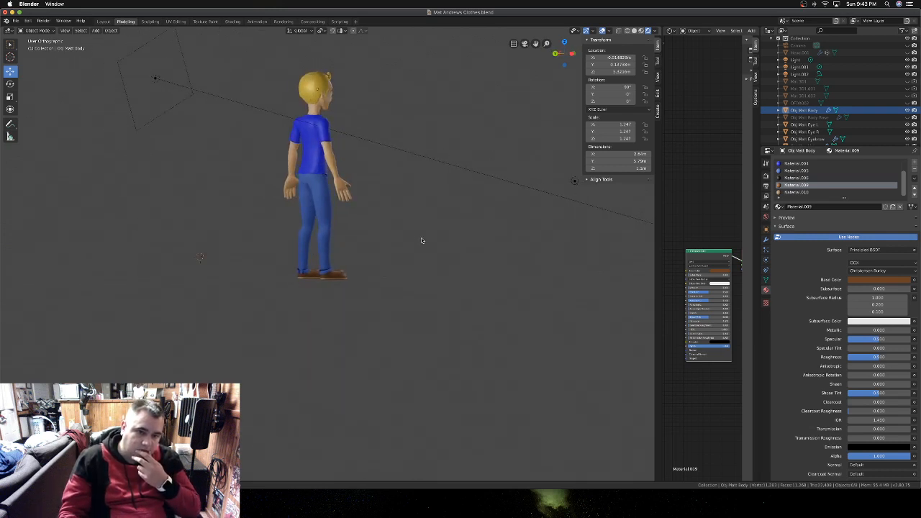
scroll(421, 240, "right", 3)
scroll(420, 240, "right", 2)
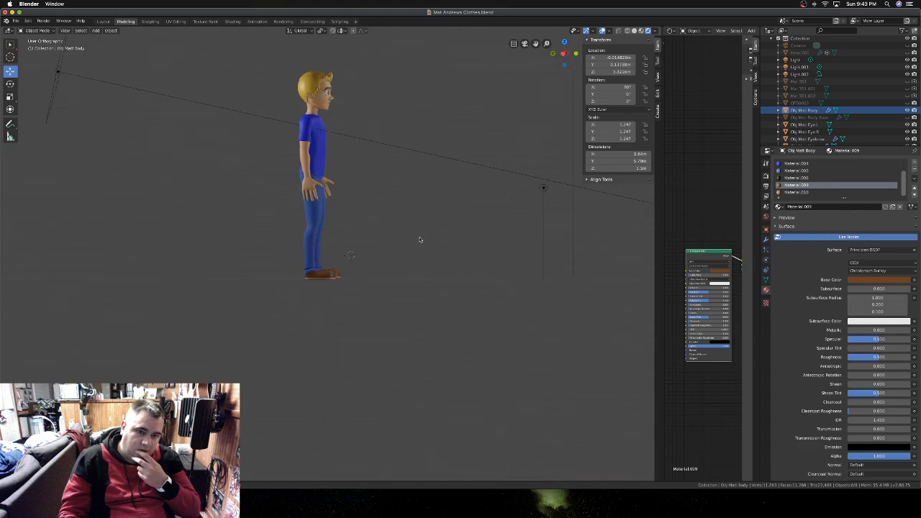
scroll(420, 240, "right", 4)
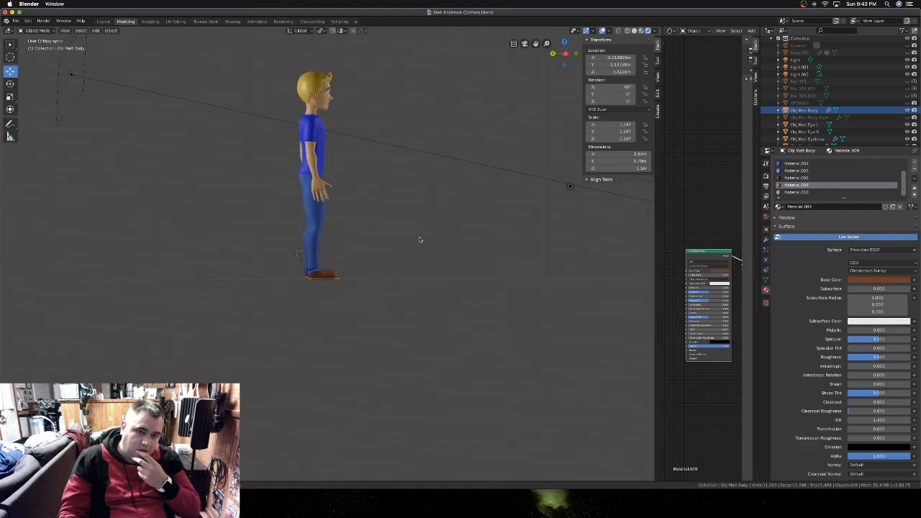
scroll(419, 240, "left", 4)
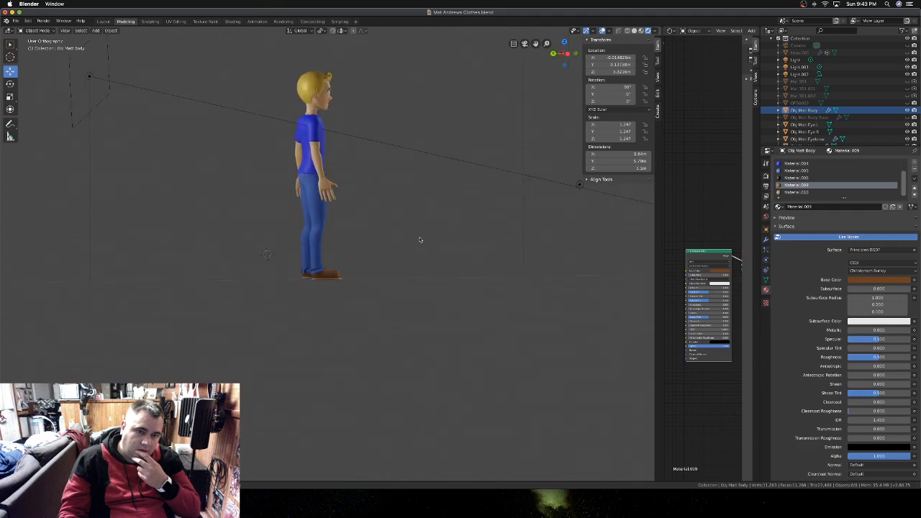
scroll(420, 240, "right", 3)
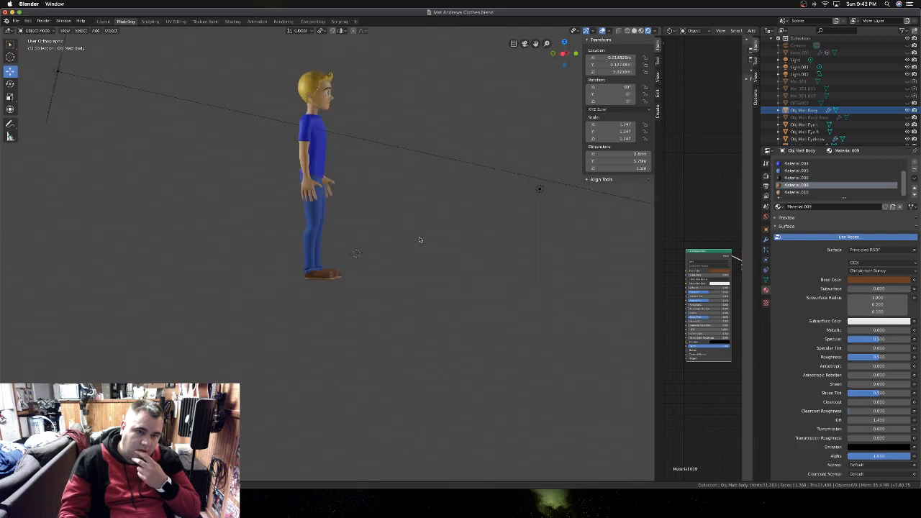
scroll(420, 240, "left", 3)
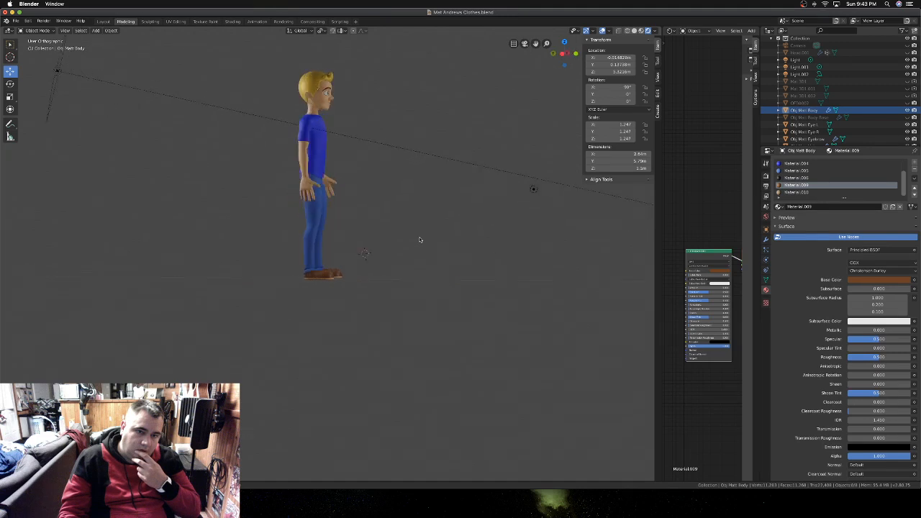
scroll(420, 240, "left", 4)
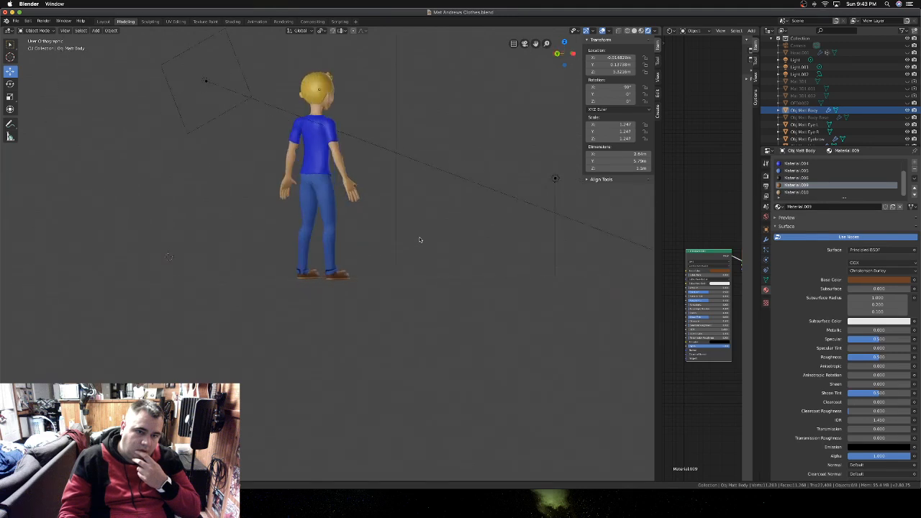
scroll(420, 240, "left", 6)
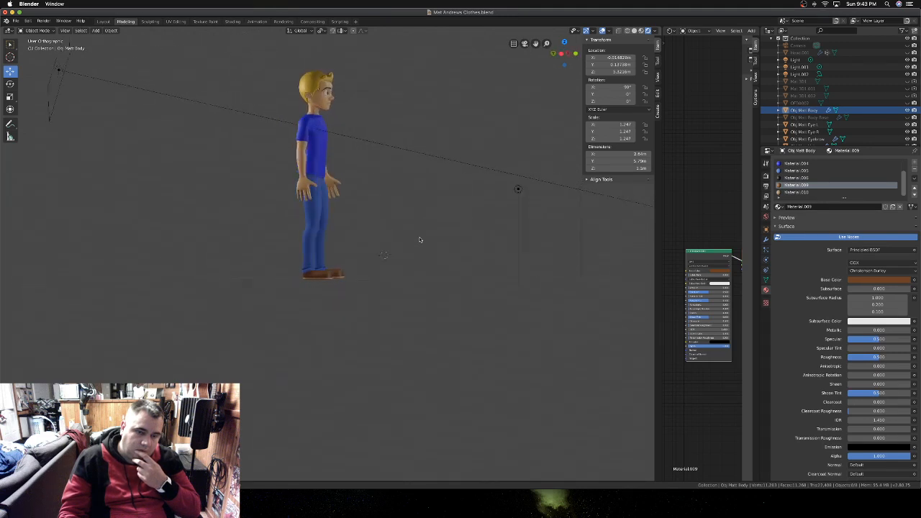
scroll(346, 175, "left", 2)
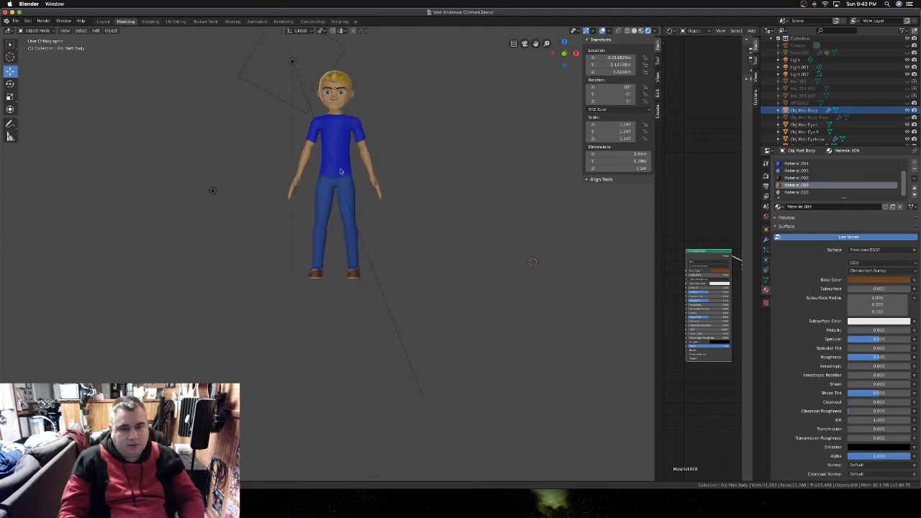
- In Edit Mode on the character's body, move the vertex on the outer side of the knee about 0.036 m backward along Y
scroll(339, 165, "up", 3)
left_click(339, 165)
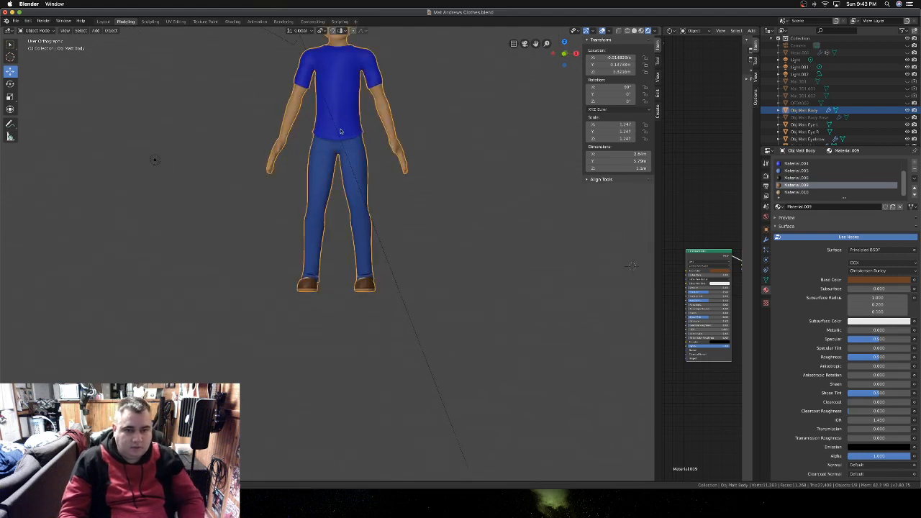
key("Tab")
scroll(352, 137, "left", 6)
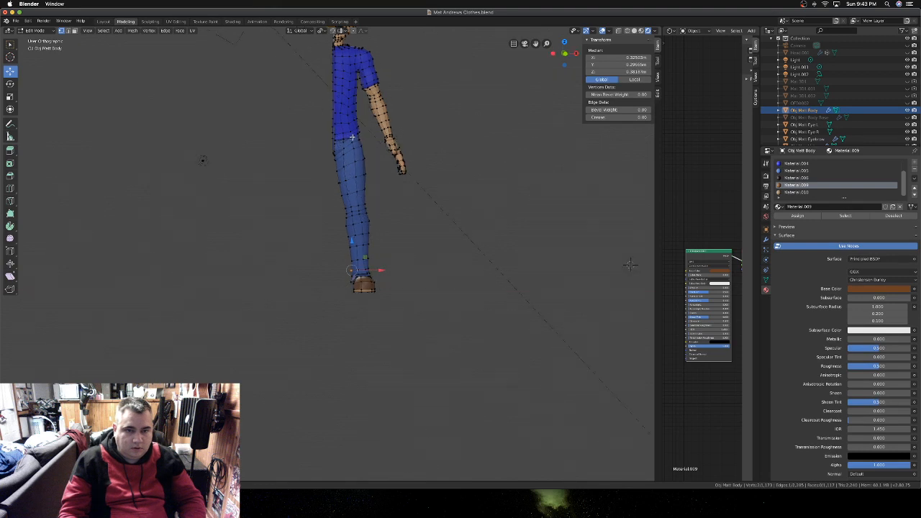
scroll(324, 132, "up", 5)
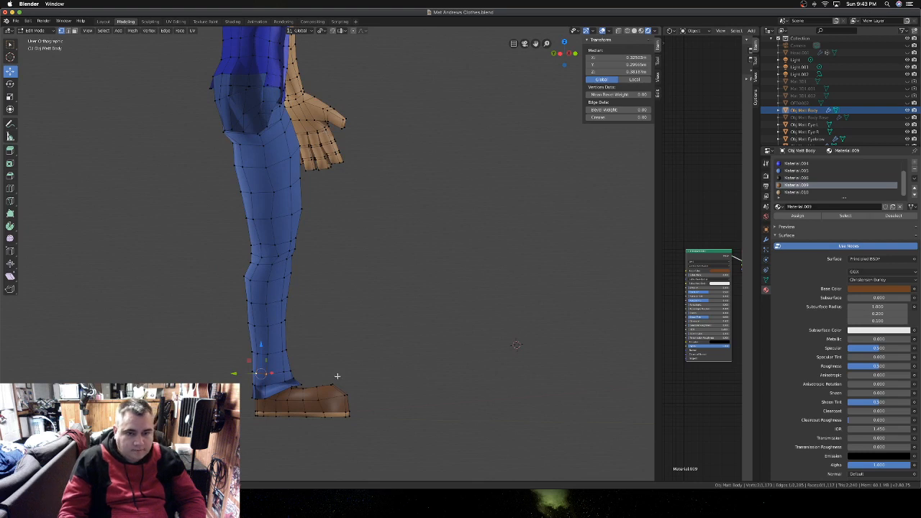
scroll(336, 377, "right", 6)
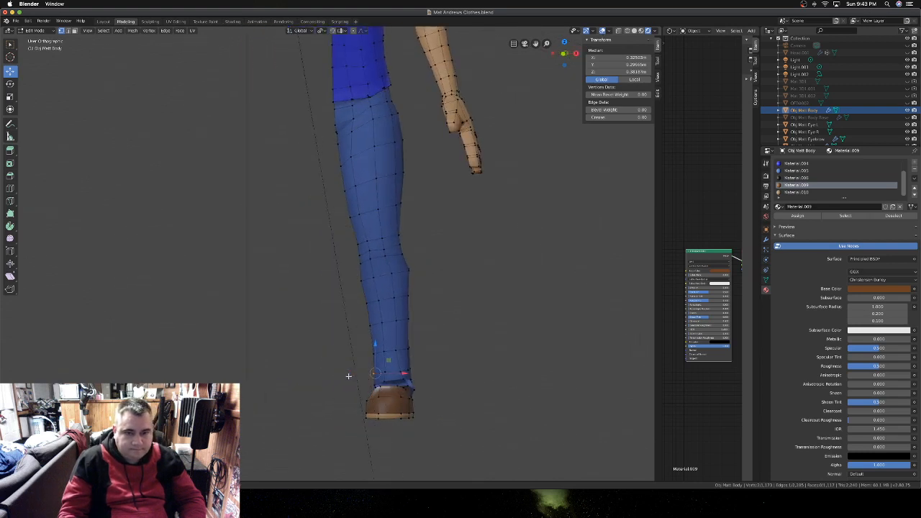
scroll(349, 376, "right", 6)
scroll(349, 376, "right", 5)
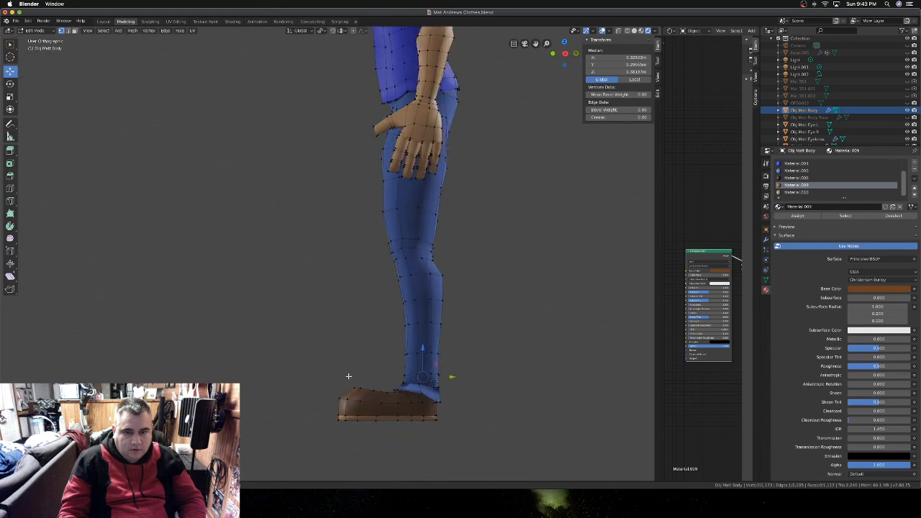
left_click(409, 248)
key("g")
key("y")
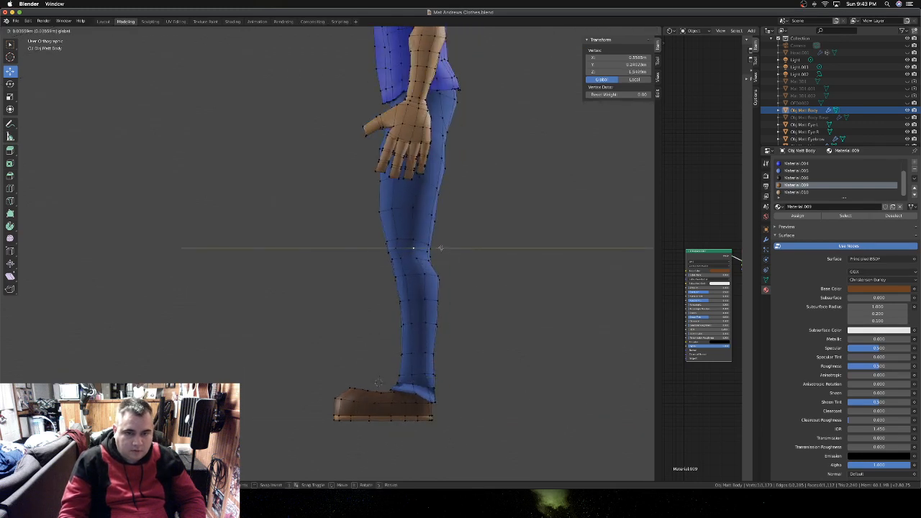
left_click(440, 248)
- Select the vertex on the front of the trouser knee and move it about 0.014 m
scroll(399, 251, "right", 3)
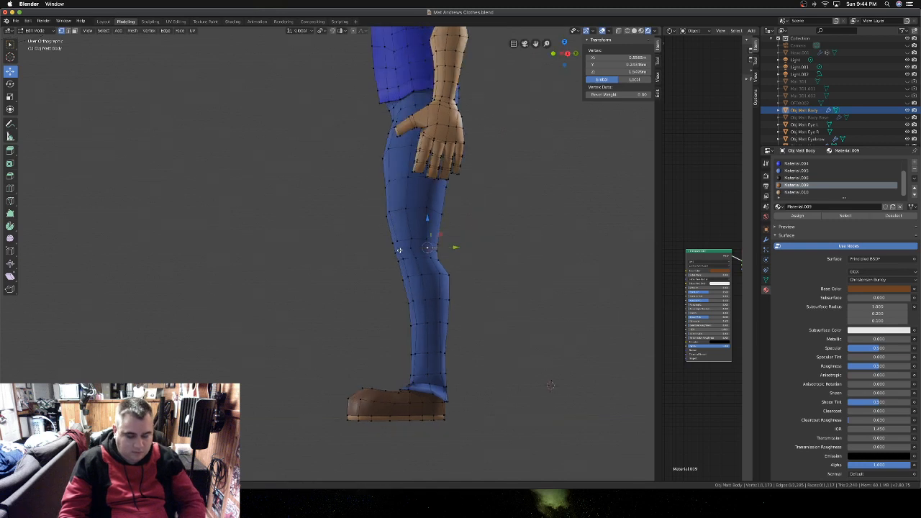
key("KP_3")
left_click_drag(424, 246, 428, 247)
middle_click_drag(465, 268, 445, 265)
scroll(445, 264, "left", 5)
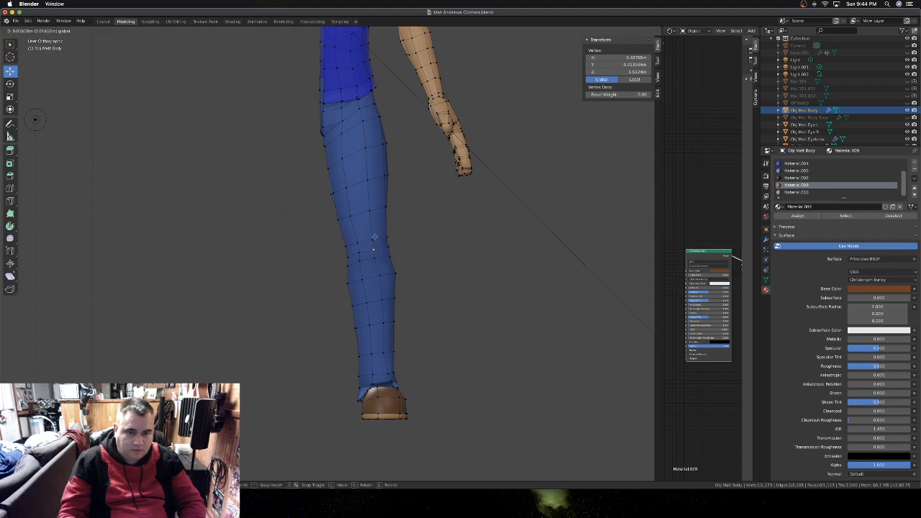
scroll(379, 256, "down", 2)
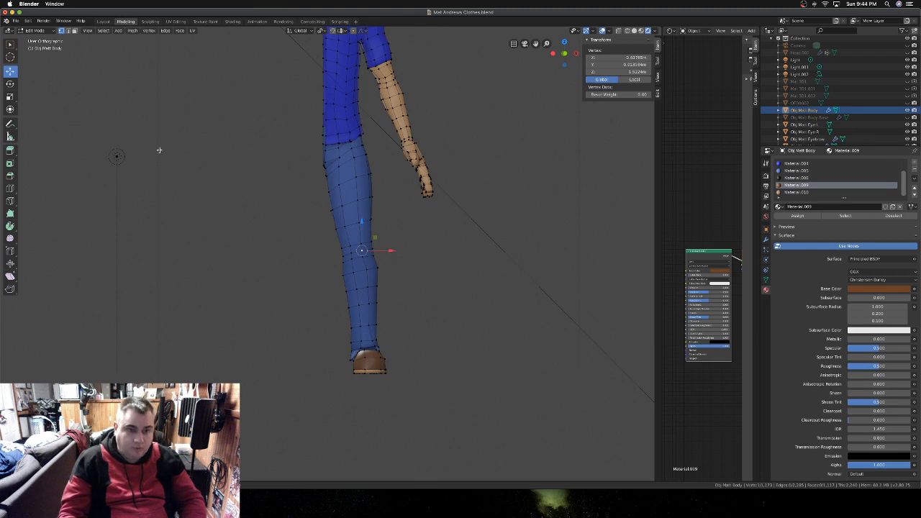
- In edge select mode, select the edge loop around the bottom of the trouser cuff and extrude it in place
middle_click_drag(98, 47, 100, 48)
left_click(69, 31)
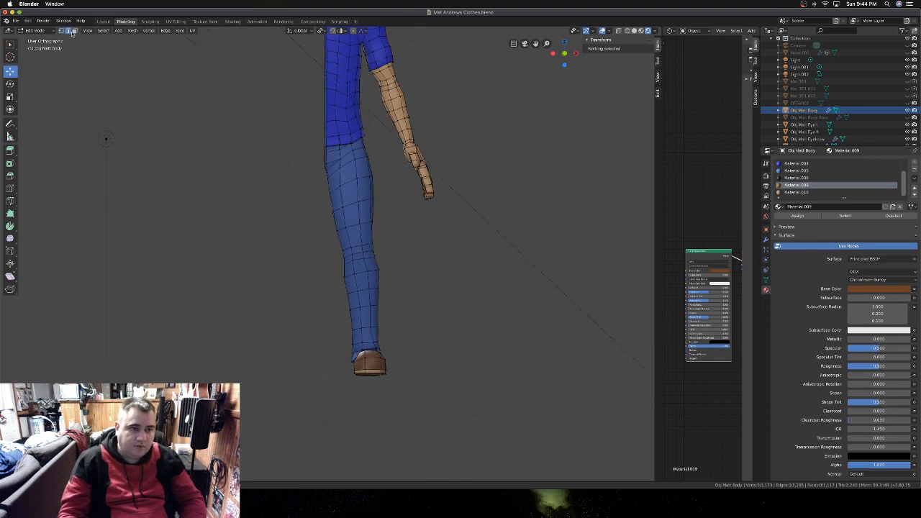
scroll(393, 372, "left", 5)
scroll(393, 373, "left", 2)
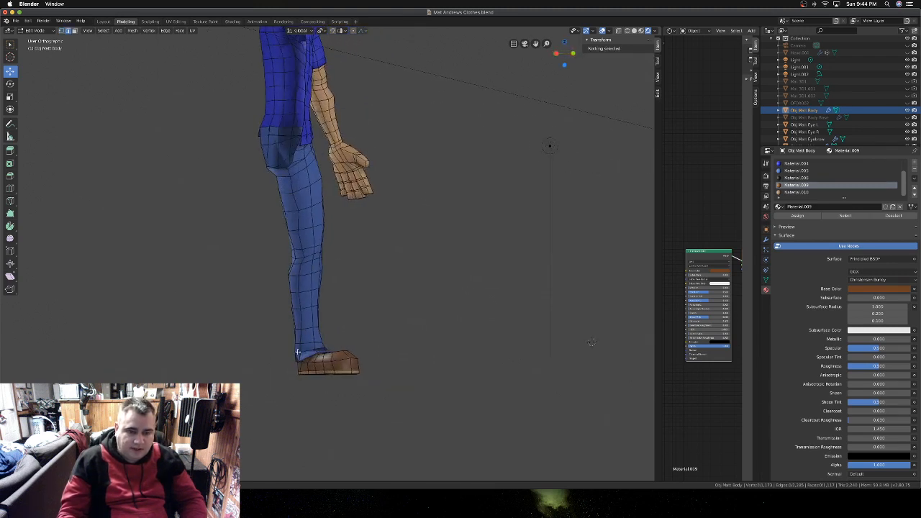
scroll(302, 357, "up", 8)
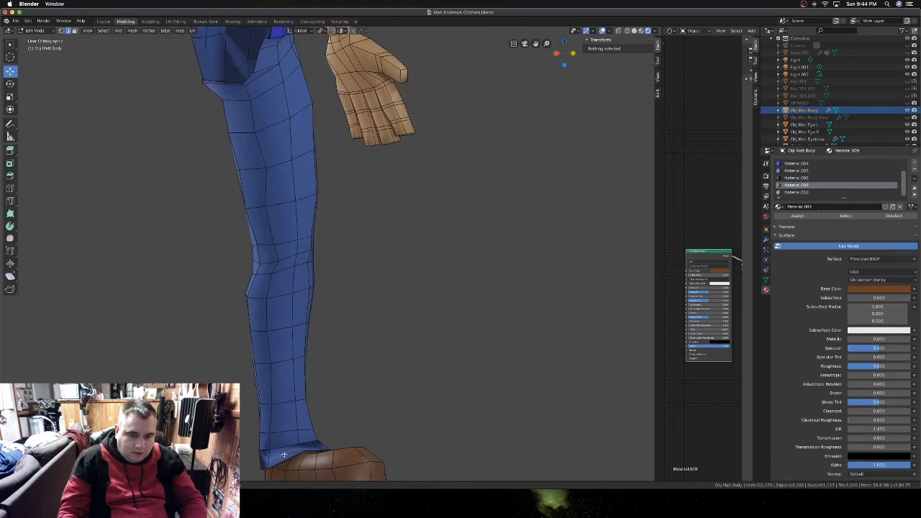
left_click(284, 455)
left_click(314, 448, "shift")
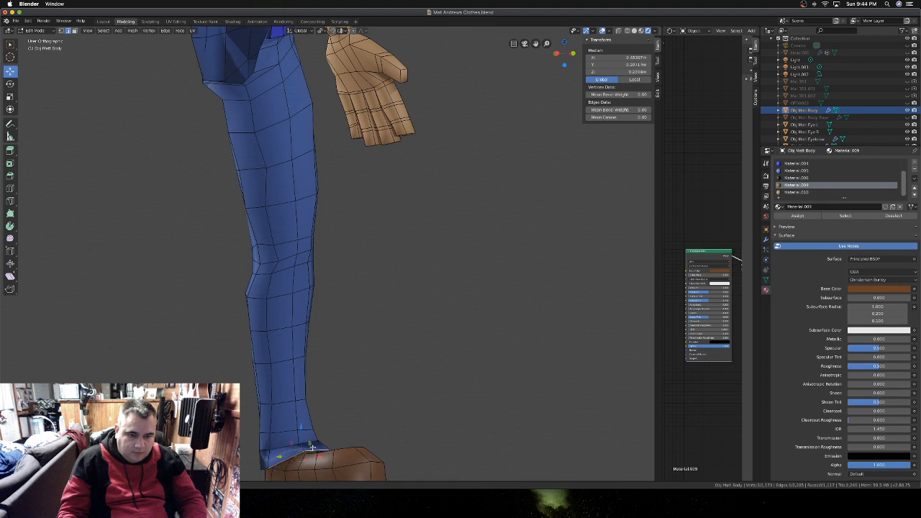
middle_click_drag(313, 449, 467, 450)
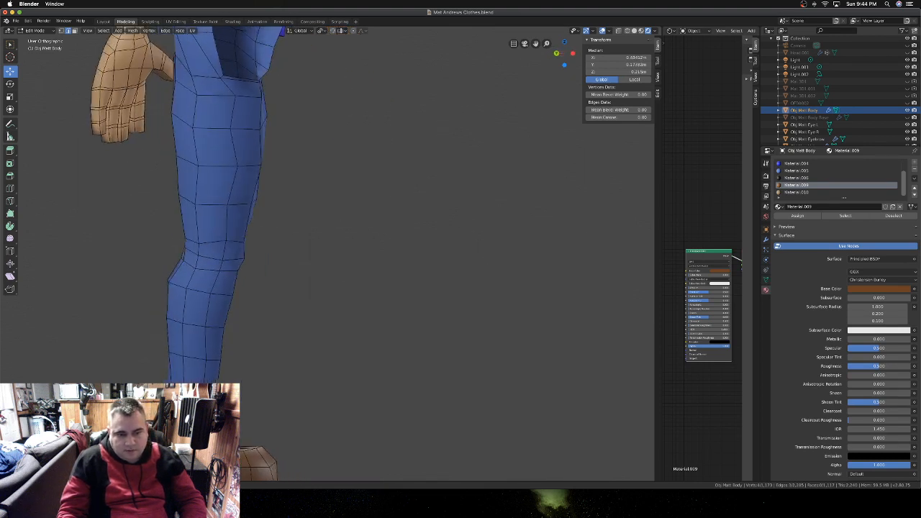
middle_click_drag(431, 288, 533, 288)
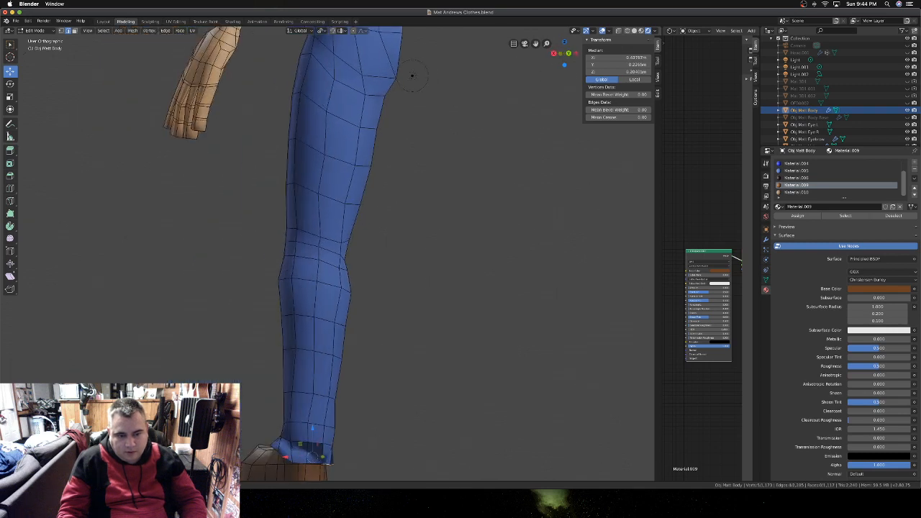
left_click(305, 459, "shift")
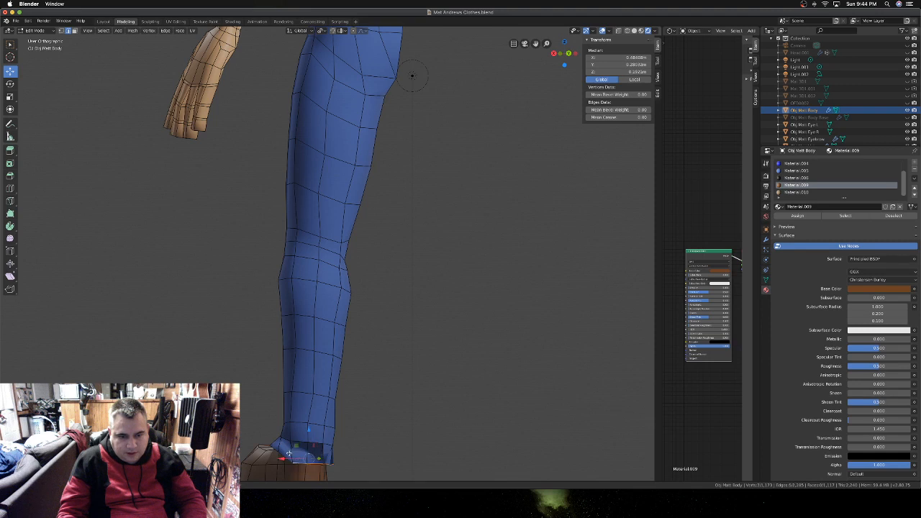
left_click(286, 454, "shift")
middle_click_drag(280, 455, 345, 453)
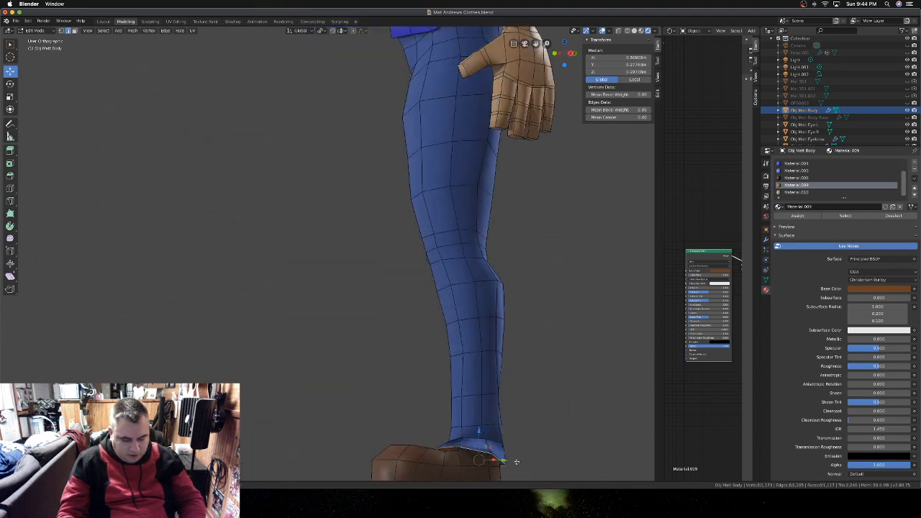
right_click(548, 454)
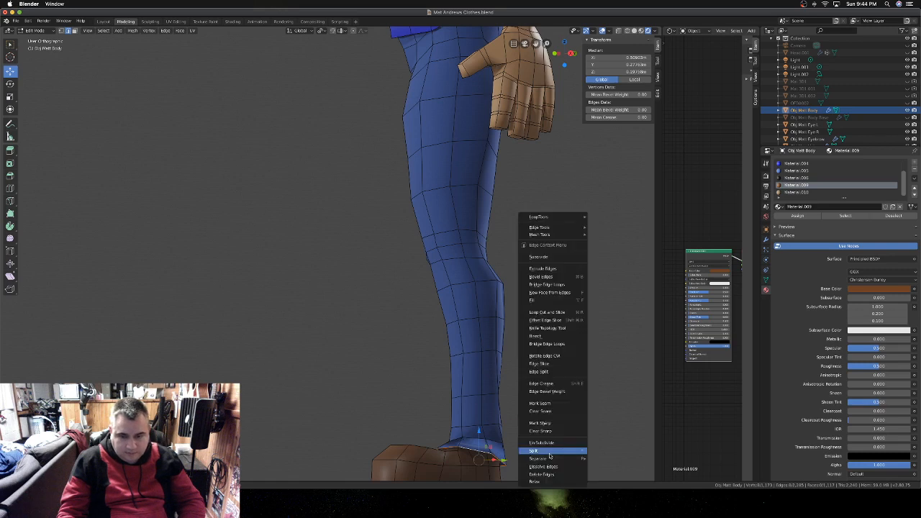
left_click(539, 451)
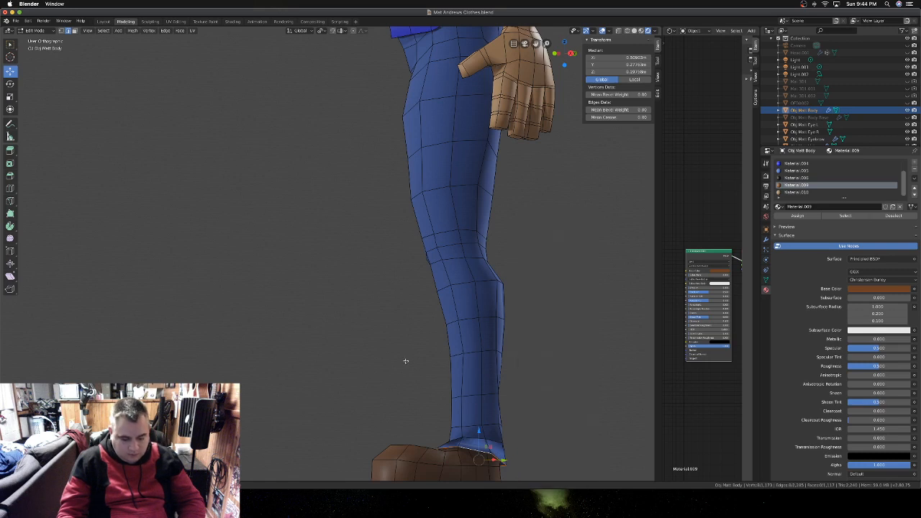
key("g")
right_click(511, 376)
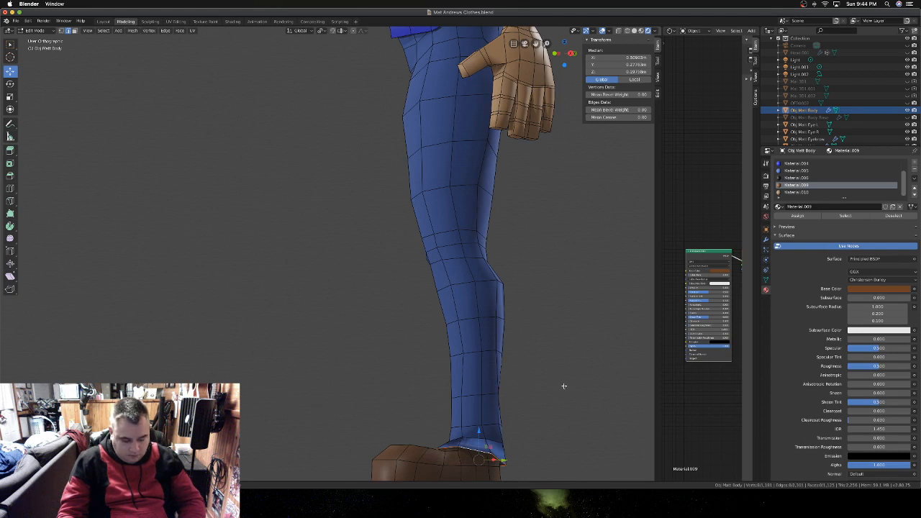
- Snap the 3D cursor to the extruded cuff edges, scale them inward to about 0.93 and check the result in Object Mode
key("shift+s")
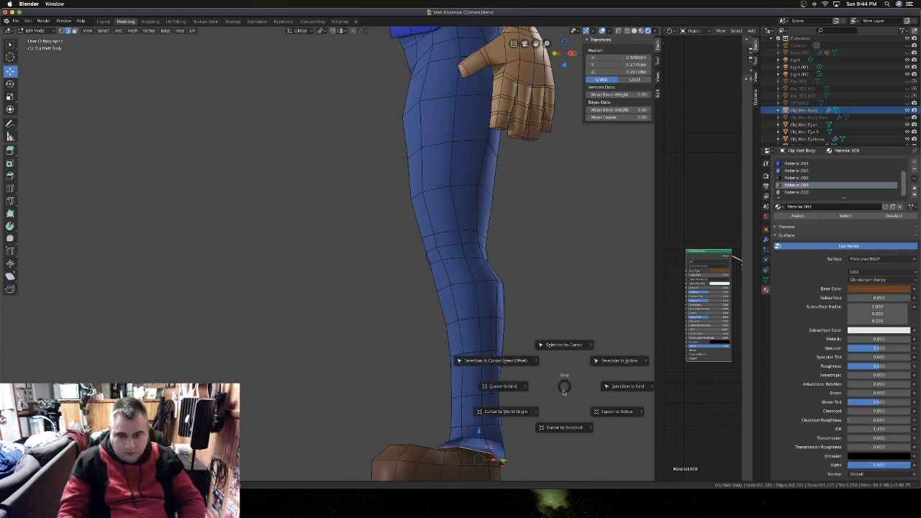
left_click(564, 427)
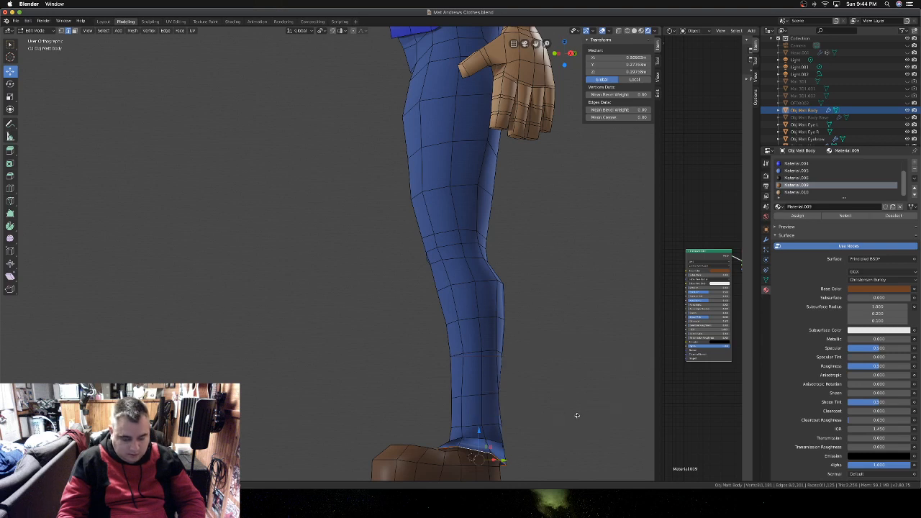
key("s")
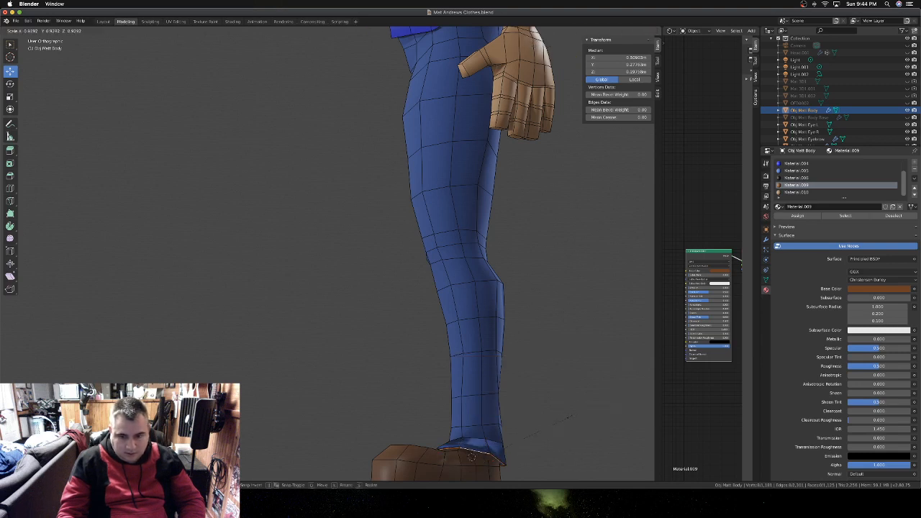
left_click(567, 417)
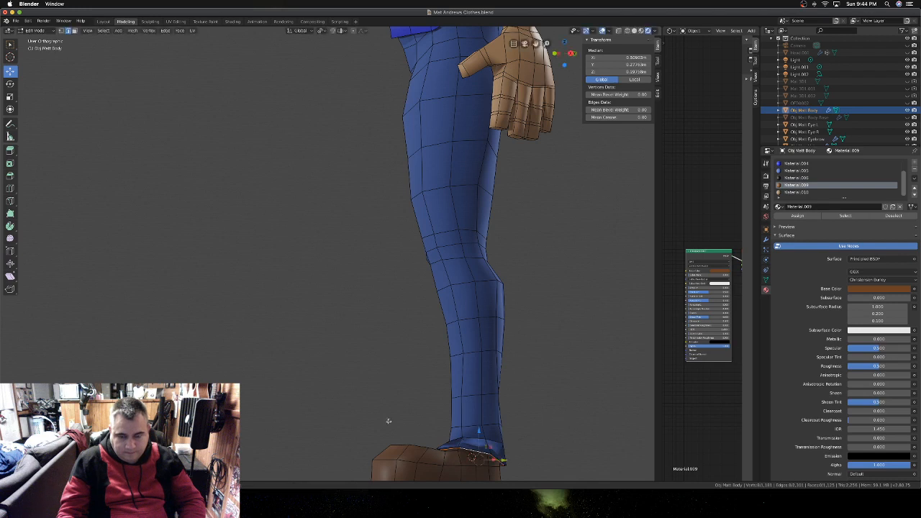
key("Tab")
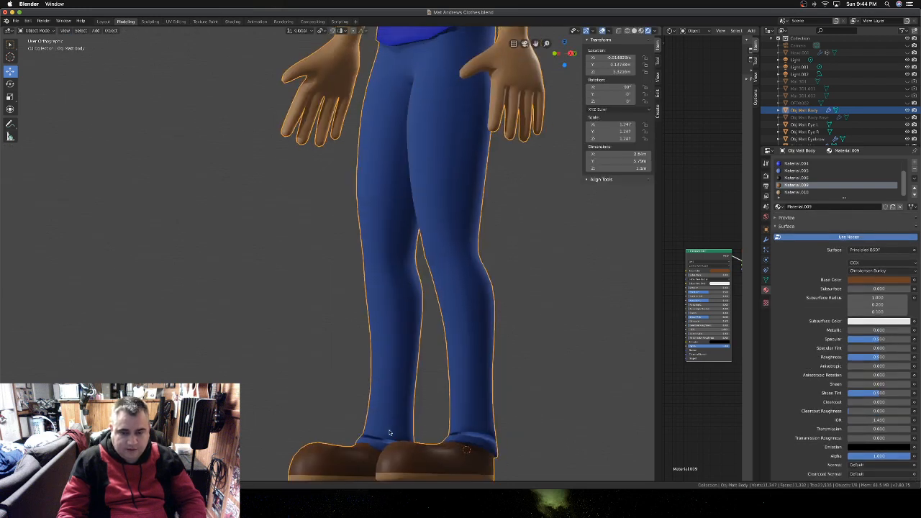
scroll(390, 432, "down", 1)
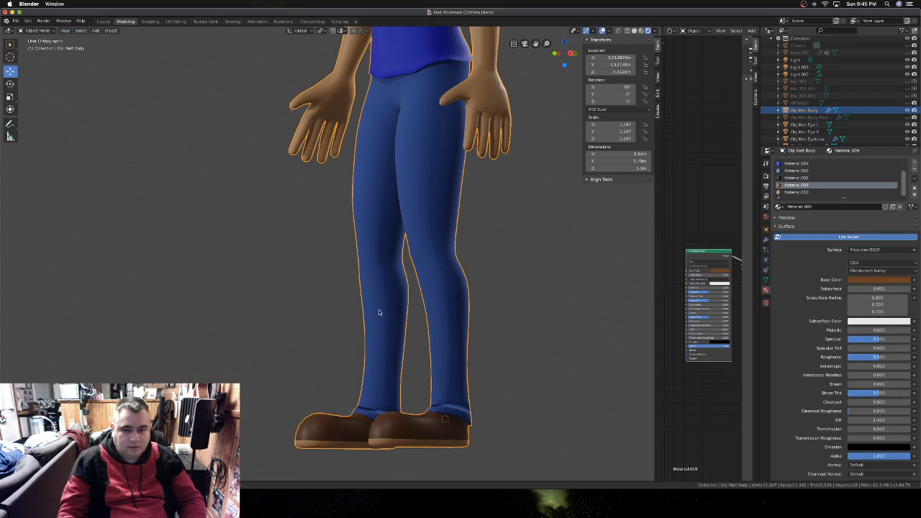
- In Edit Mode, select the ring of faces around the trouser cuff in face select mode, flip their normals and deselect them
key("Tab")
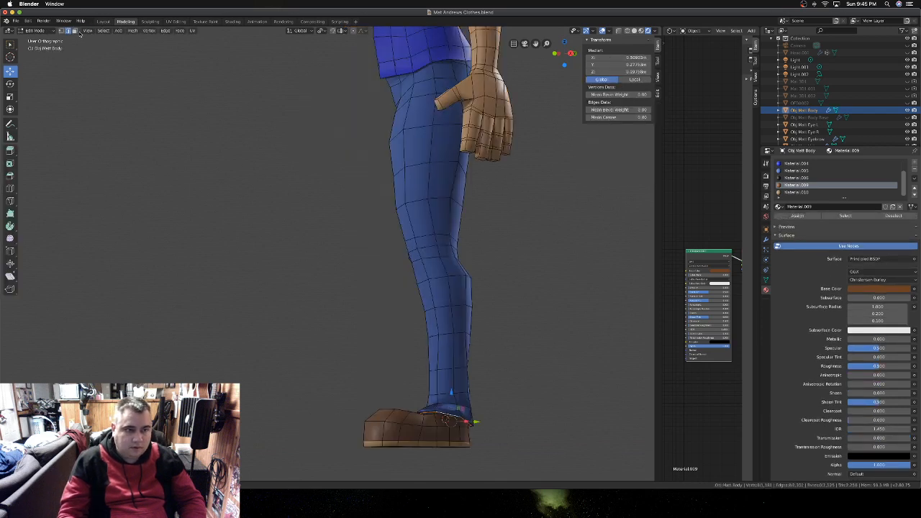
left_click(75, 30)
middle_click_drag(509, 425, 321, 416)
left_click(405, 408)
left_click(392, 407, "shift")
left_click(429, 409, "shift")
left_click(287, 416, "shift")
left_click(248, 416, "shift")
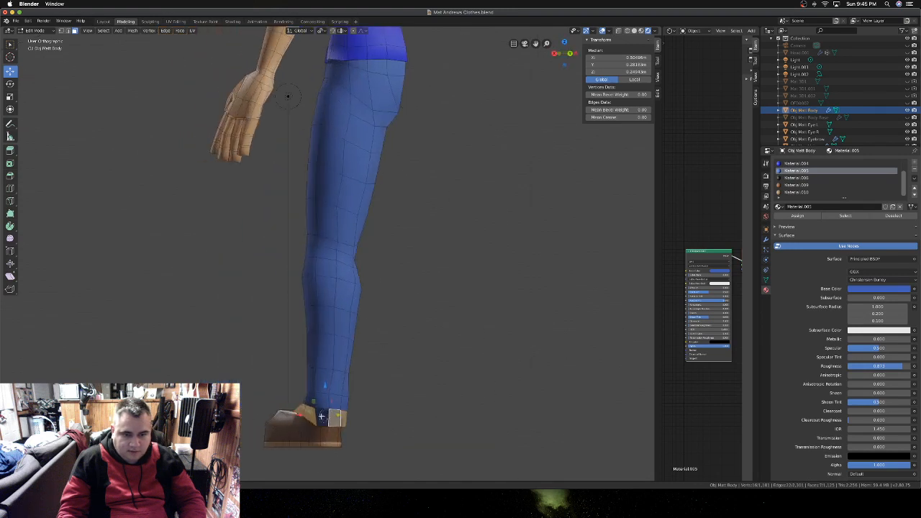
left_click(324, 416, "shift")
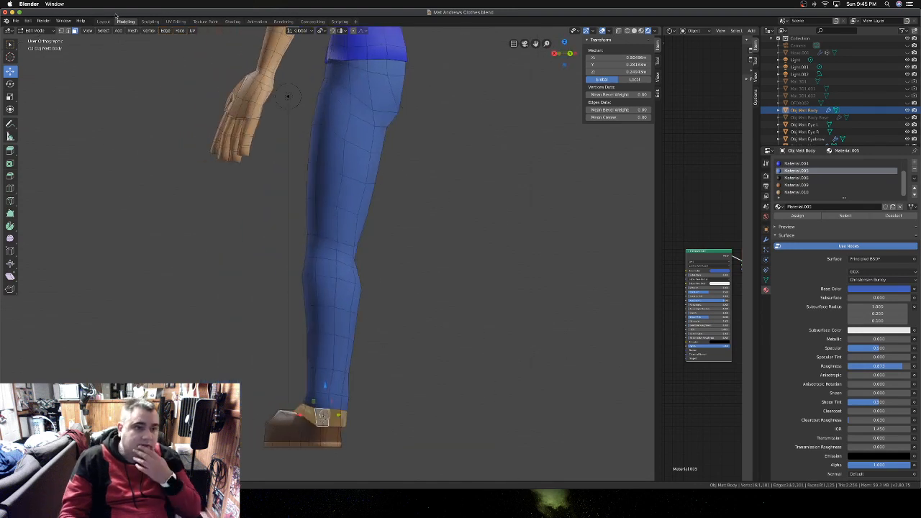
left_click(136, 31)
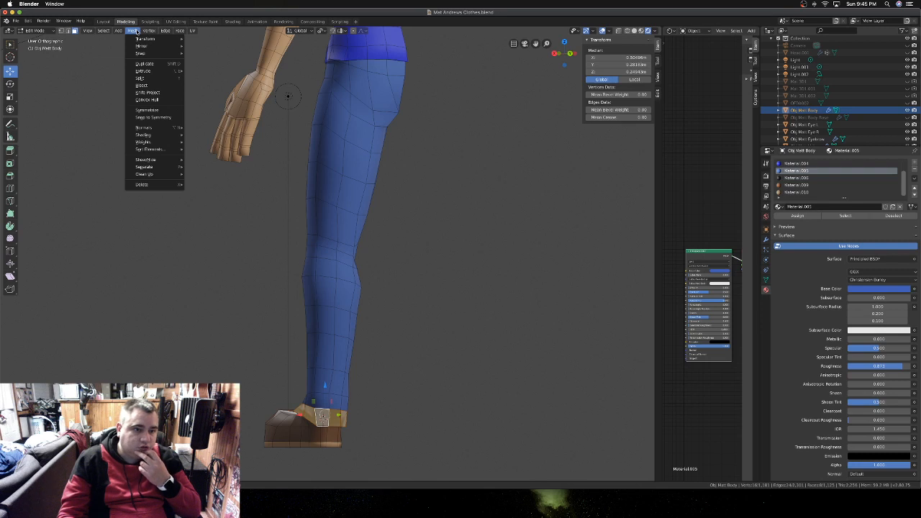
mouse_move(147, 128)
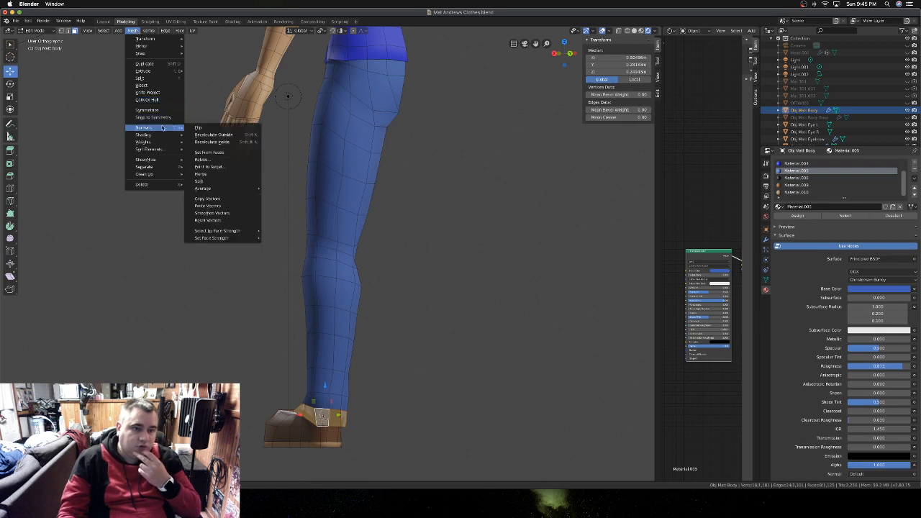
left_click(214, 130)
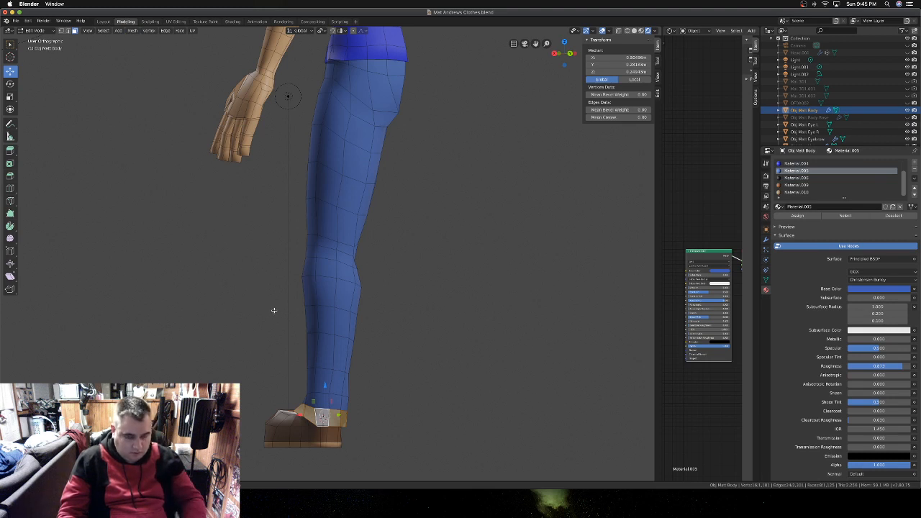
key("alt+a")
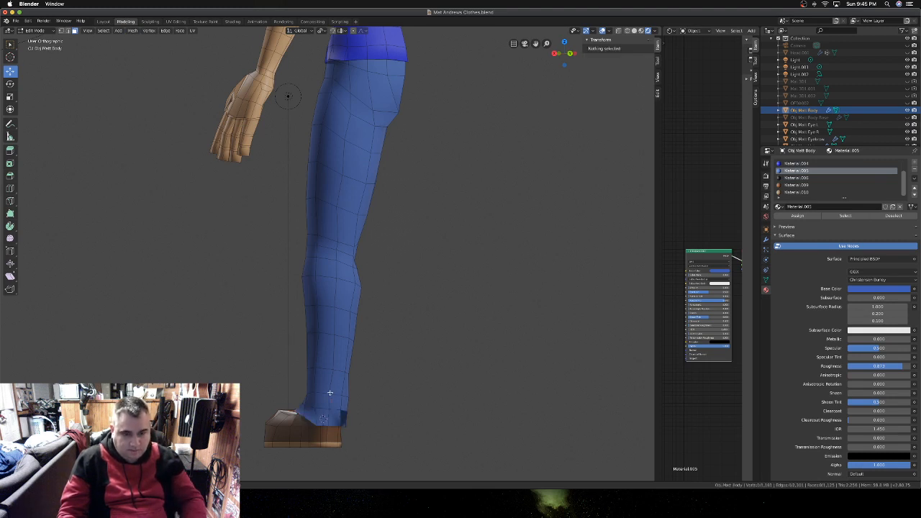
- Flip the normal of the single face at the back of the trouser cuff and check the legs in Object Mode
middle_click_drag(329, 390, 282, 388)
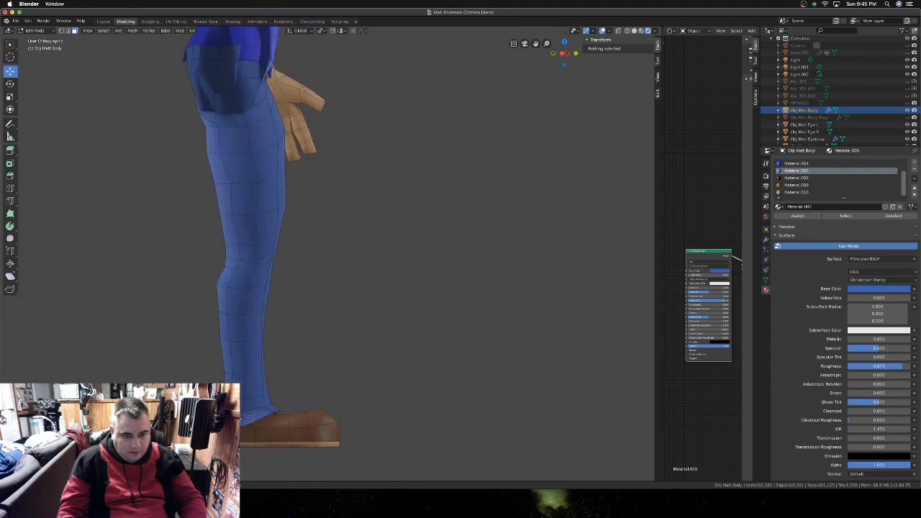
left_click(250, 417)
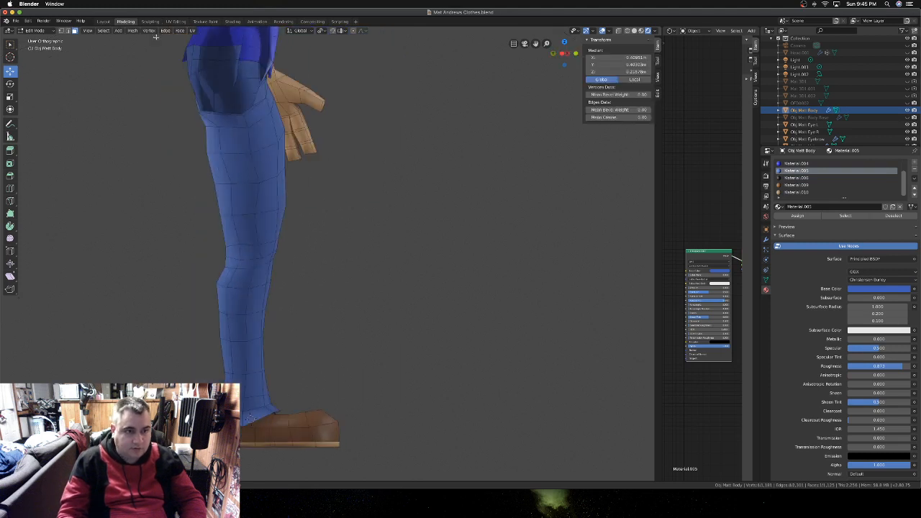
left_click(132, 31)
mouse_move(161, 135)
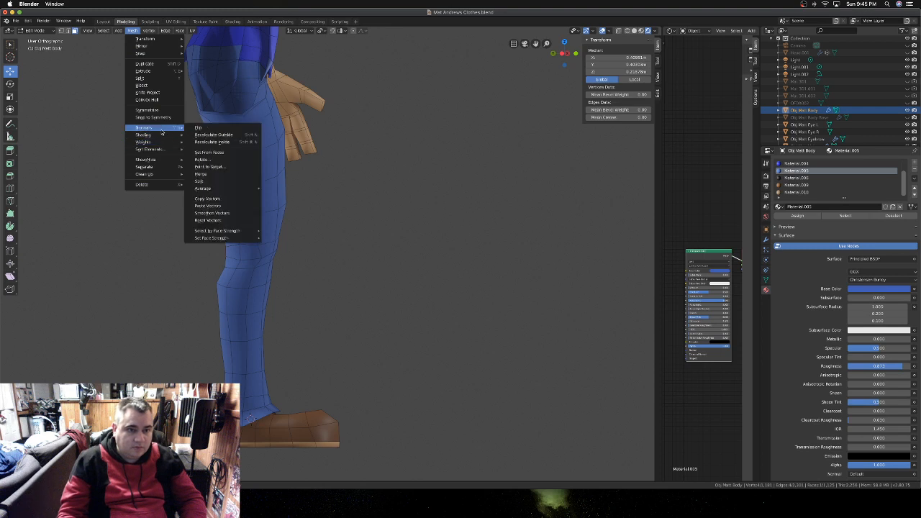
left_click(195, 126)
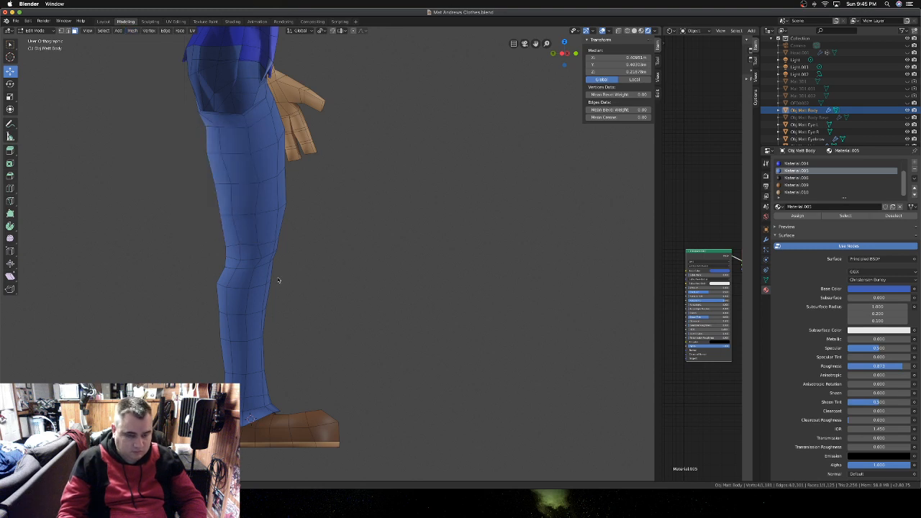
key("Tab")
middle_click_drag(280, 285, 280, 285)
scroll(280, 285, "down", 3)
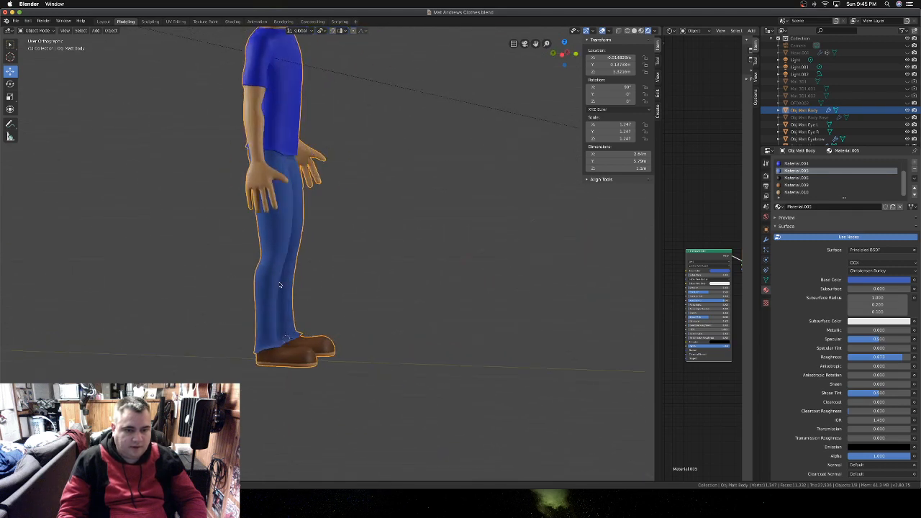
- With X-ray display in Edit Mode, select the edges along the front of the trouser cuff's hem and move them slightly backward along Y
key("Tab")
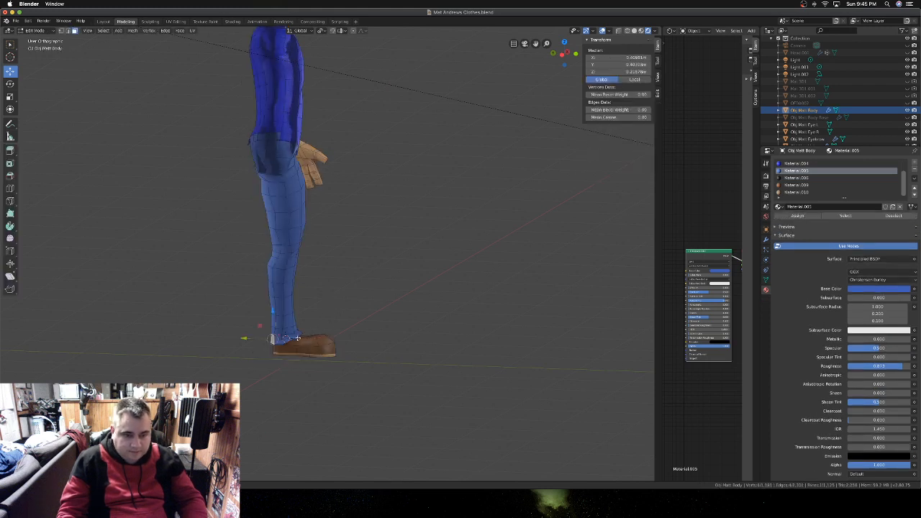
scroll(305, 342, "up", 5)
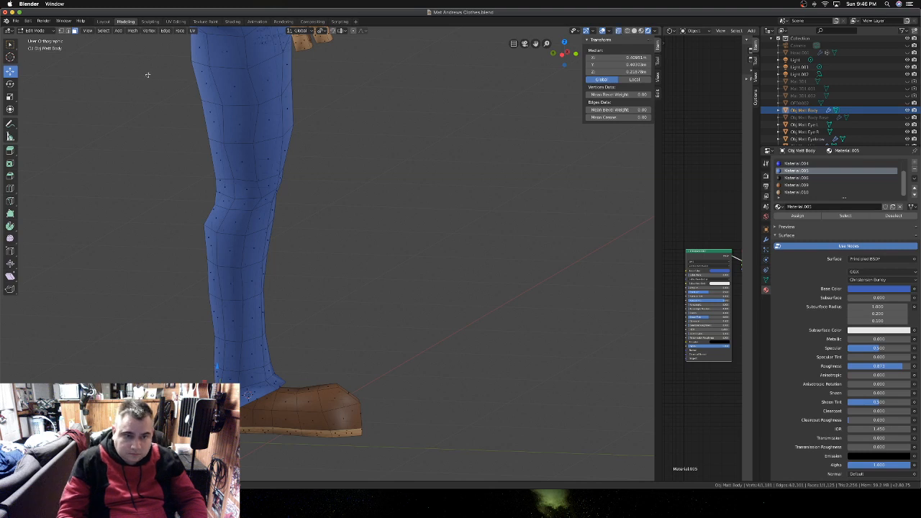
left_click(67, 31)
middle_click_drag(242, 411, 137, 453)
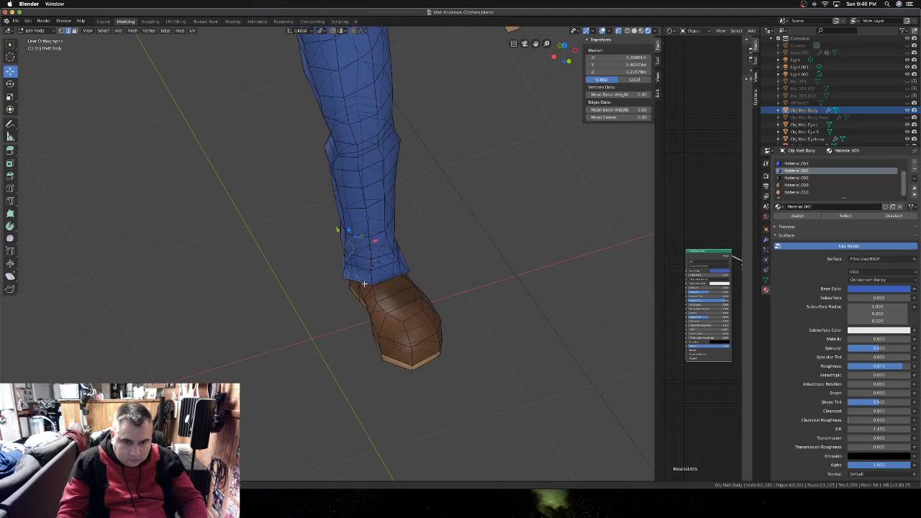
left_click(383, 278)
left_click(387, 278, "alt")
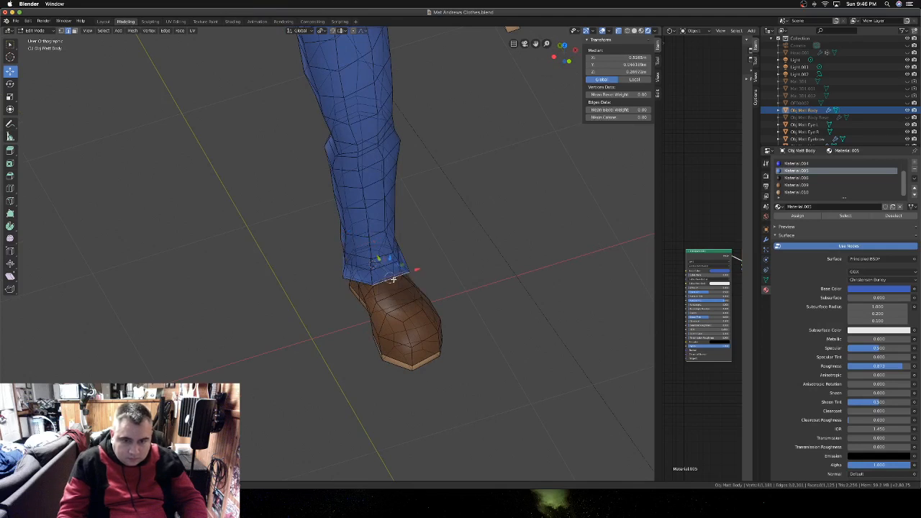
key("g")
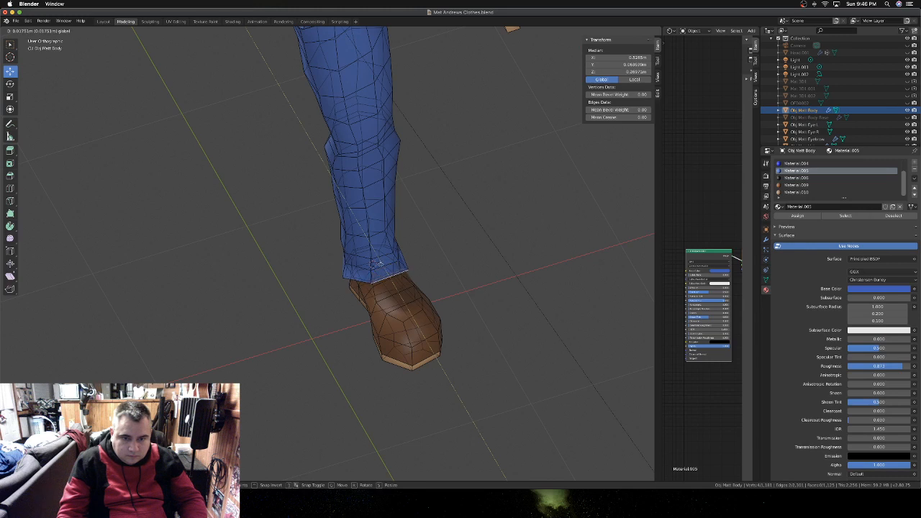
left_click(367, 276)
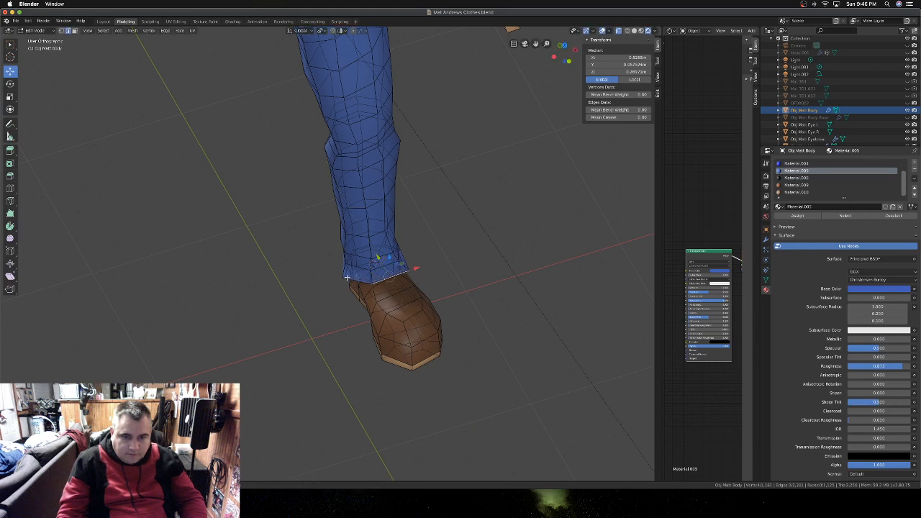
- Shift the hem edge on the inner side of the trouser cuff and the one on the outer side slightly along X
key("g")
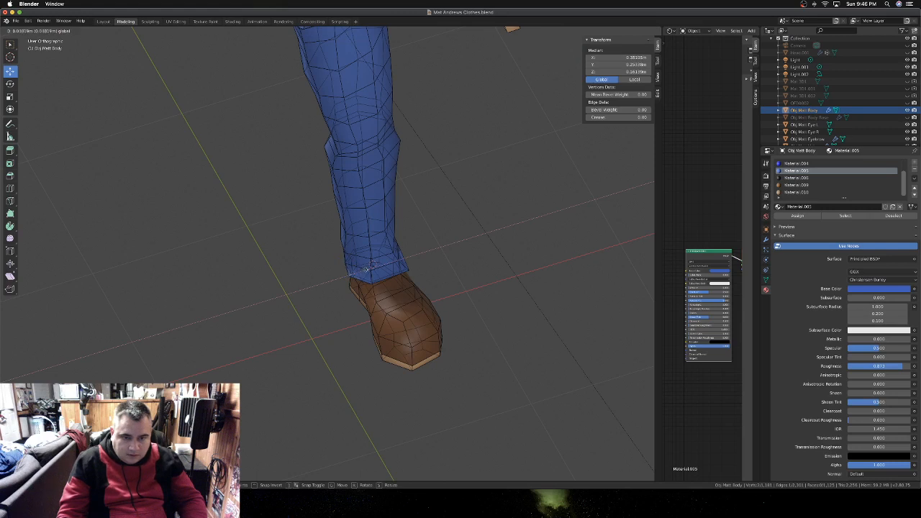
left_click(369, 268)
middle_click_drag(369, 267, 264, 382)
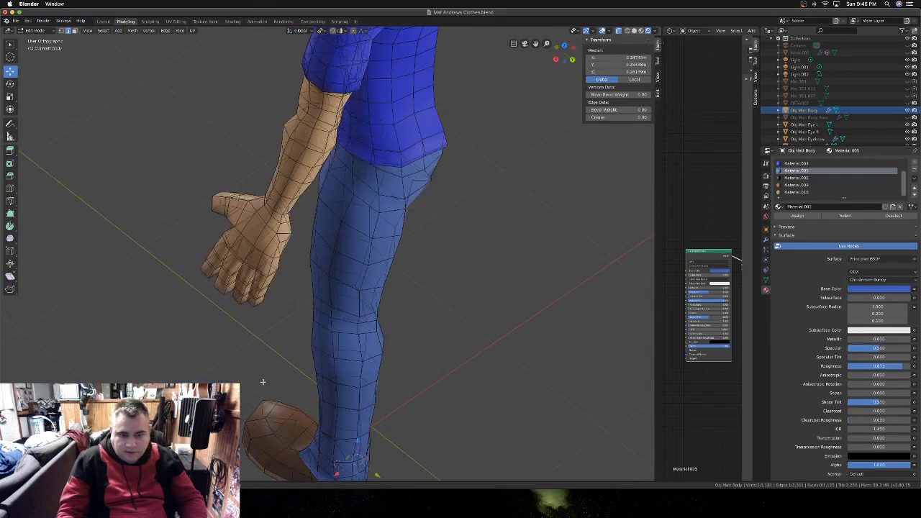
scroll(270, 379, "down", 3, "shift")
scroll(270, 379, "down", 3, "shift")
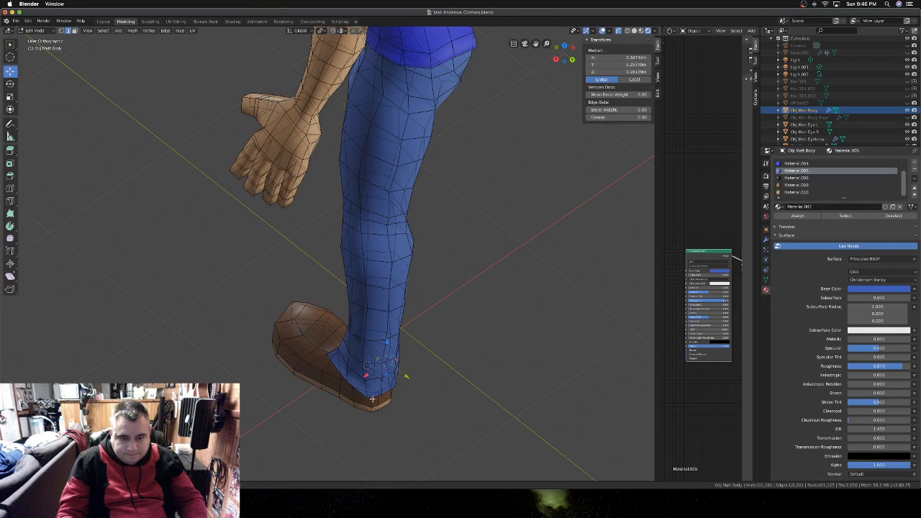
middle_click_drag(357, 395, 353, 394)
left_click(340, 380)
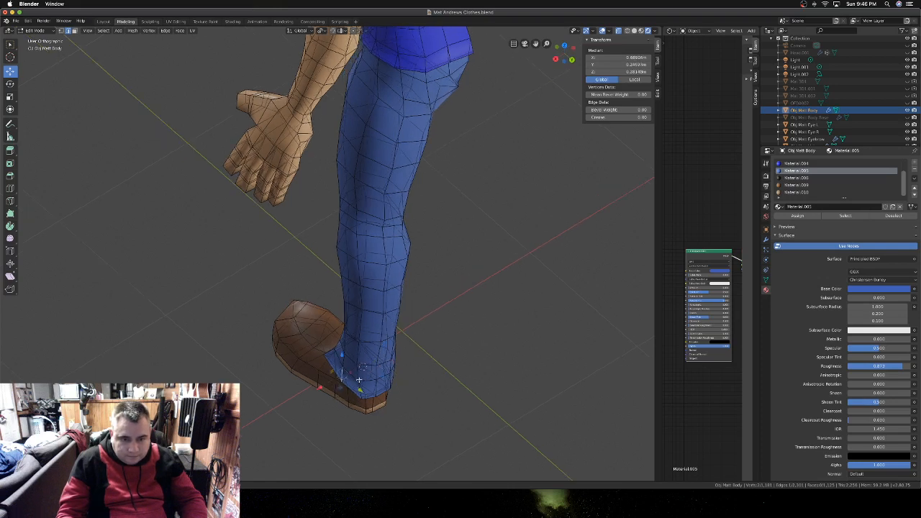
left_click(351, 381)
key("g")
key("x")
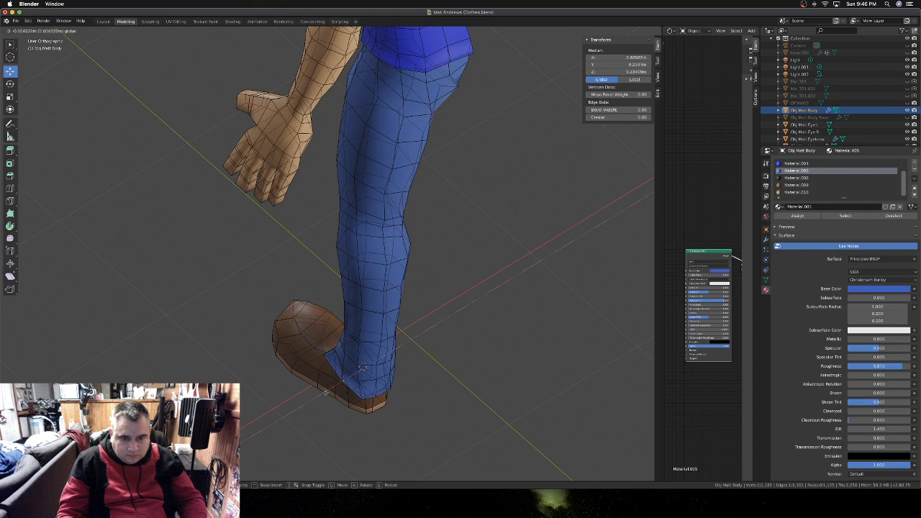
left_click(326, 392)
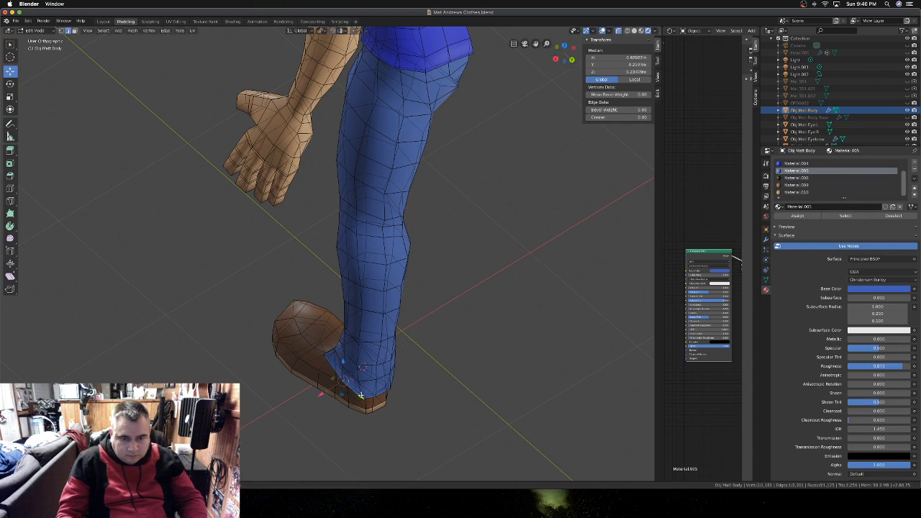
- Select the hem edge at the outer back corner of the trouser cuff and nudge it slightly inward along X
left_click(375, 390)
left_click(363, 397)
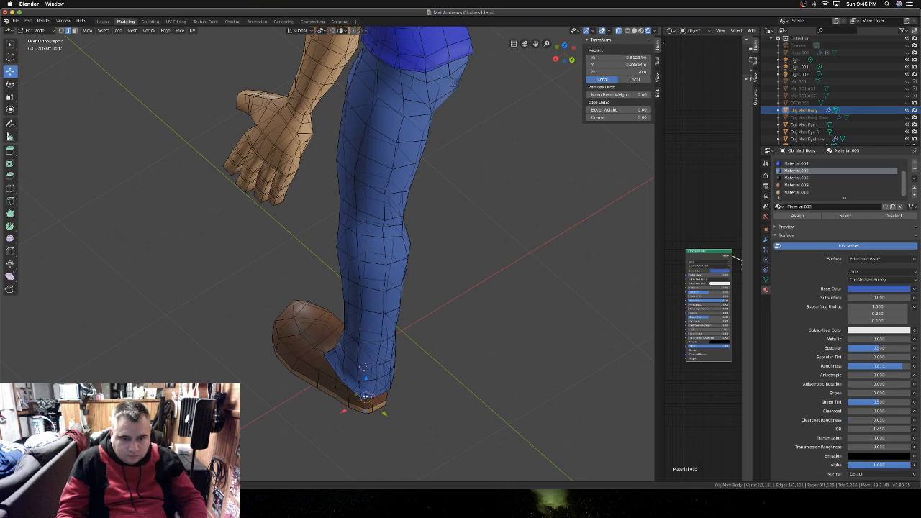
left_click(366, 397)
middle_click_drag(366, 397, 430, 305)
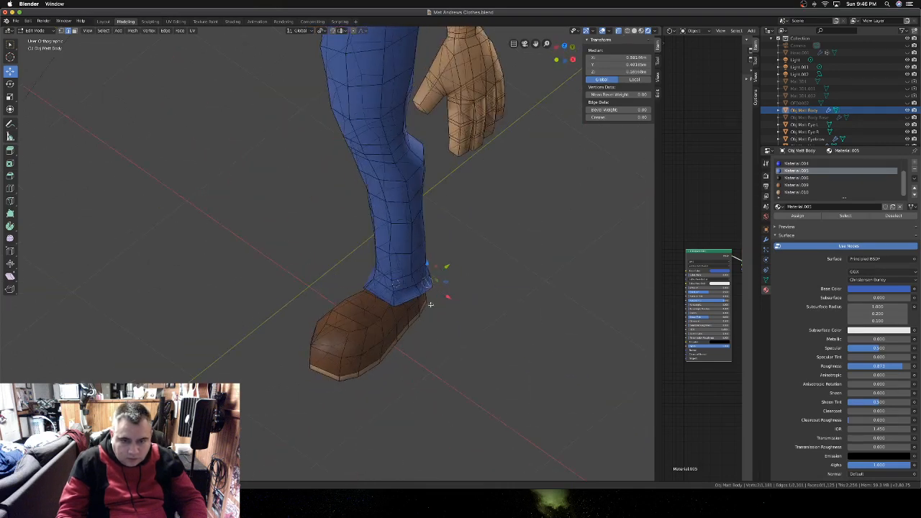
left_click(430, 287)
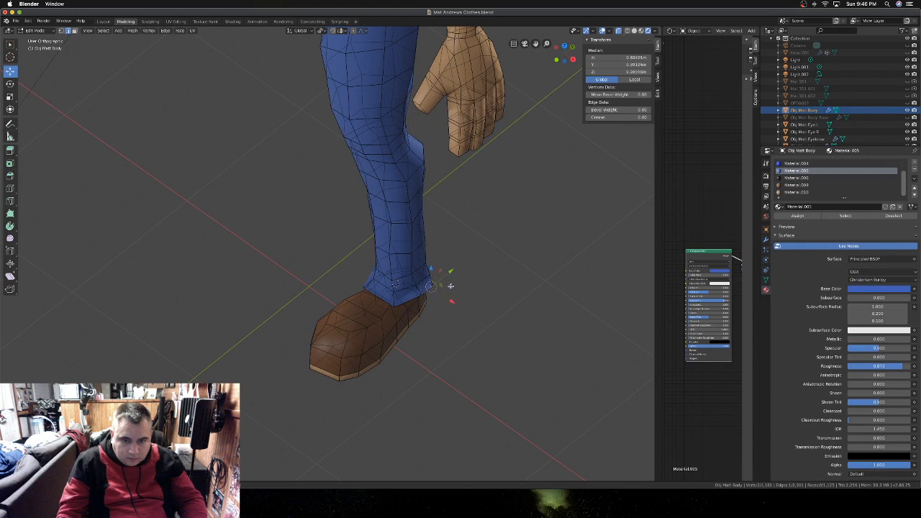
key("g")
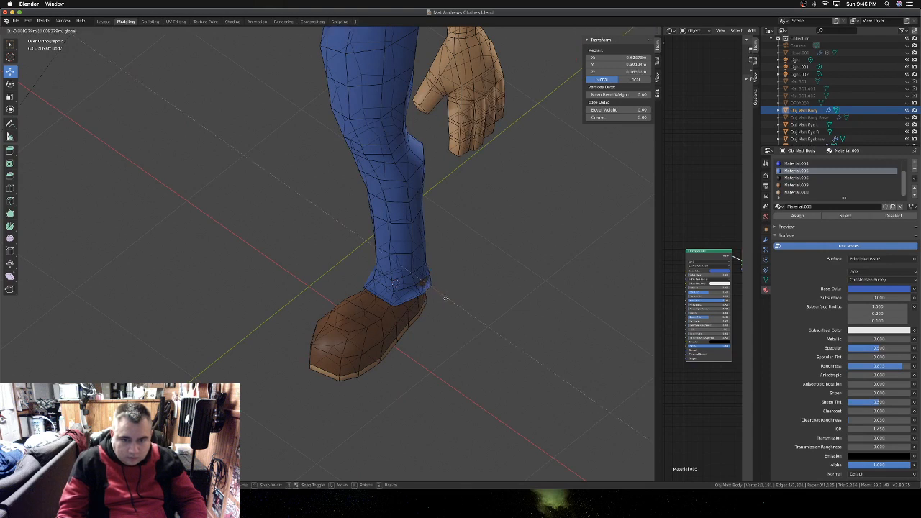
left_click(446, 298)
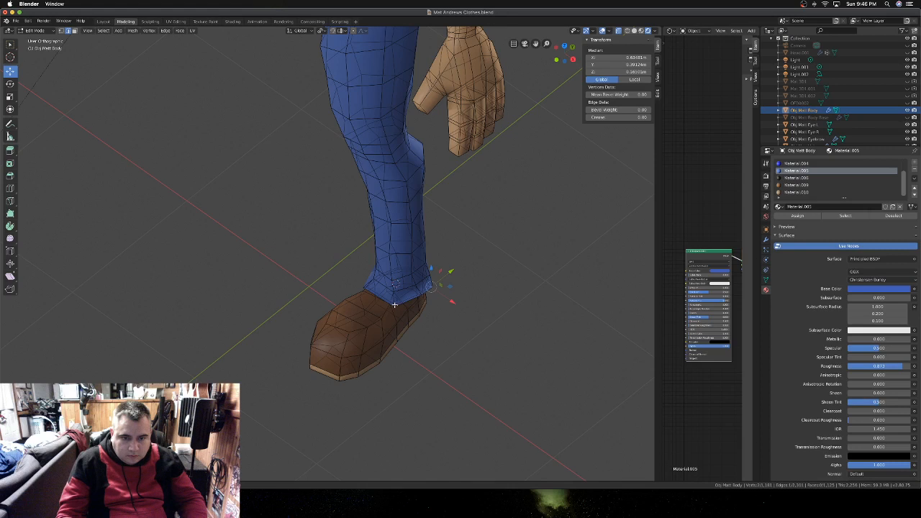
- Move the hem edge at the outer front of the trouser cuff inward along X and return to Object Mode
left_click(395, 305)
key("g")
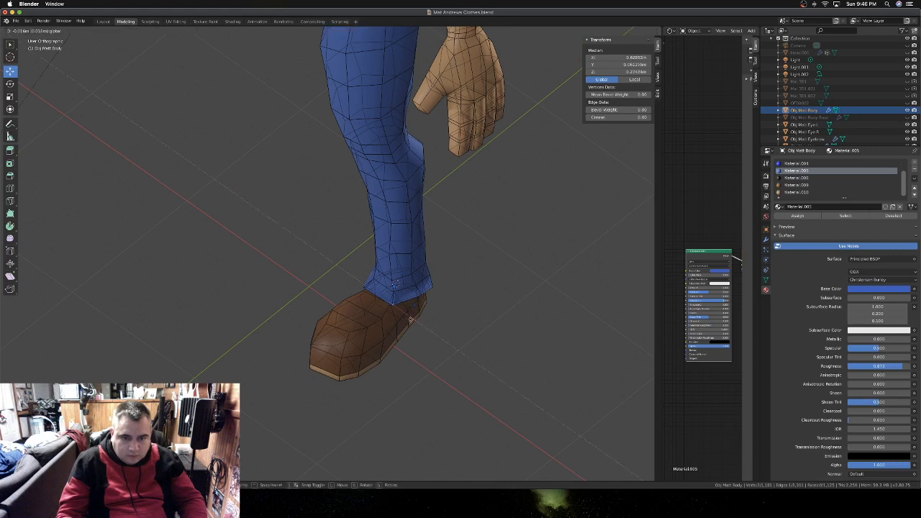
left_click_drag(408, 319, 408, 291)
key("Tab")
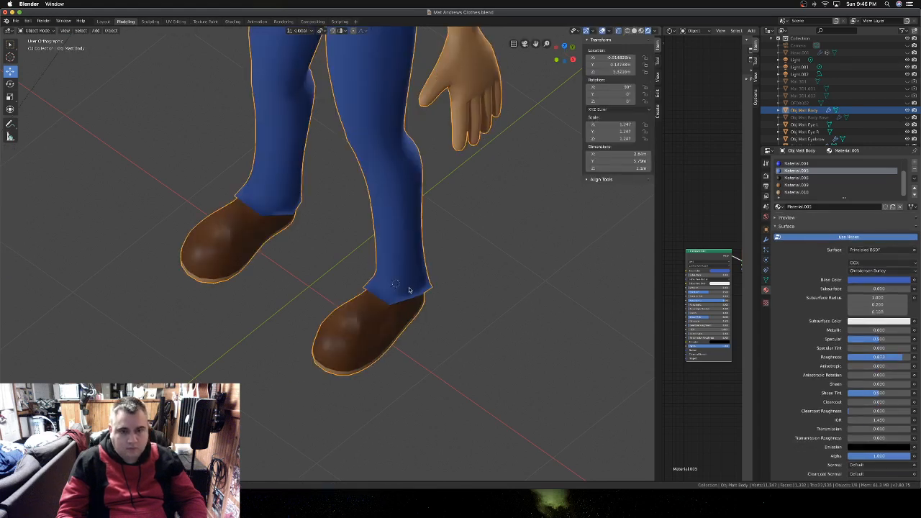
- Examine how the trouser cuffs sit on the brown shoes from the front, both sides and the angles between
scroll(410, 290, "down", 2)
key("KP_1")
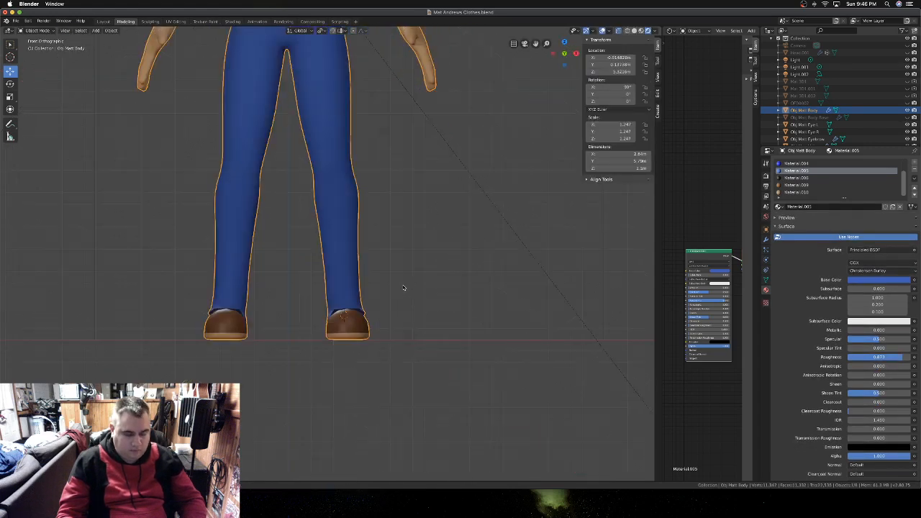
key("KP_6")
key("KP_6")
key("KP_6")
key("KP_6")
key("KP_6")
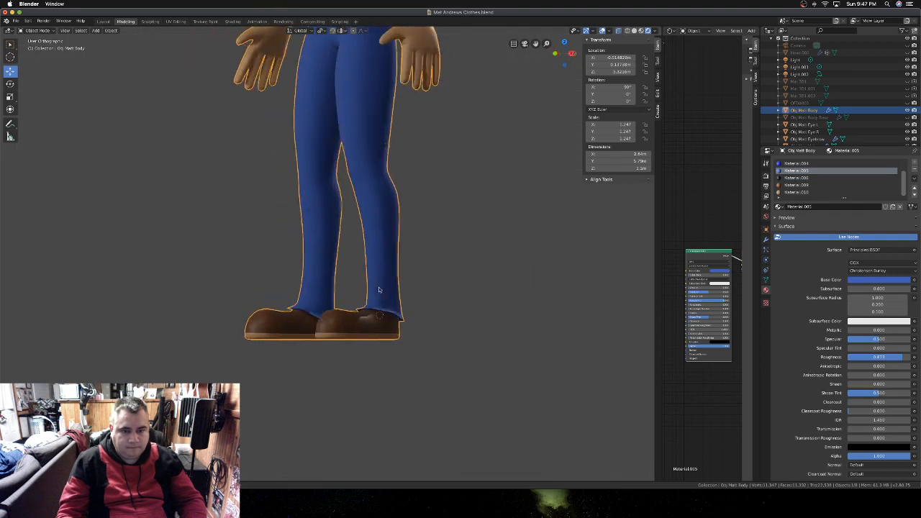
key("KP_6")
key("KP_6")
key("KP_6")
key("KP_6")
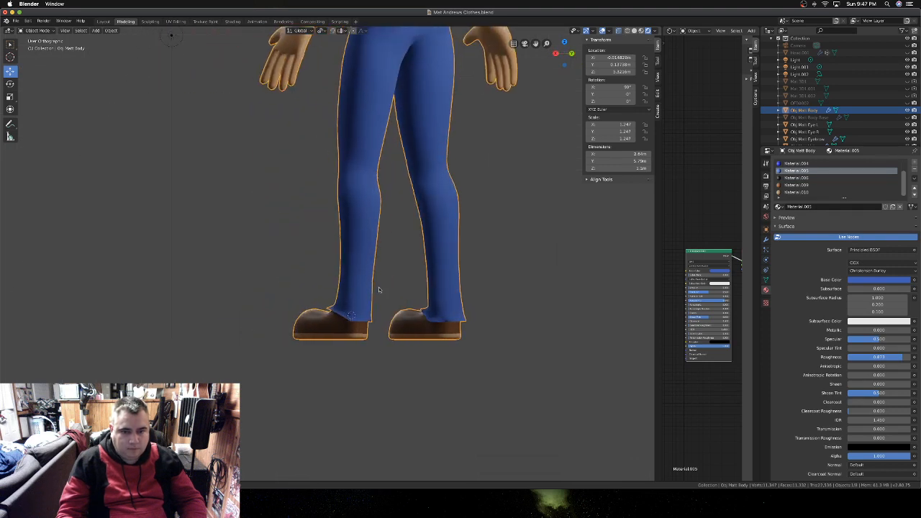
key("KP_4")
key("KP_4")
key("KP_4")
key("KP_4")
key("KP_4")
key("KP_4")
key("KP_4")
key("KP_4")
key("KP_4")
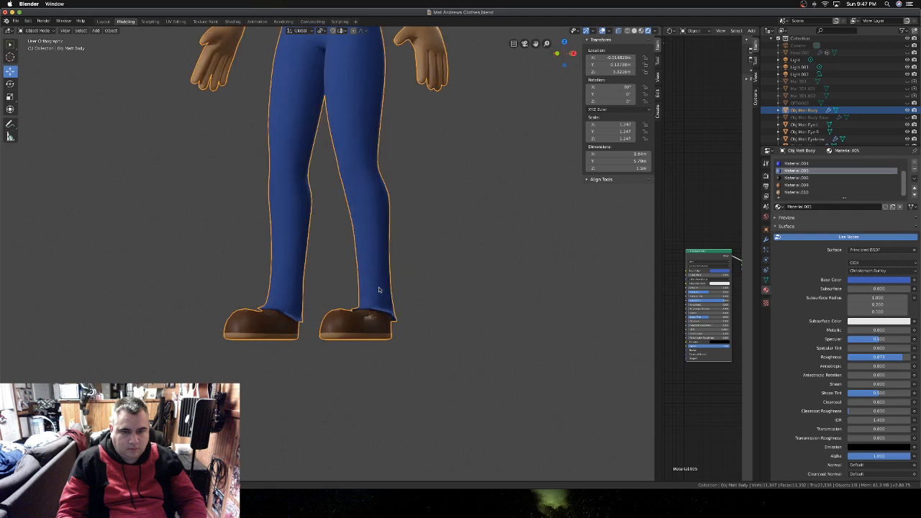
key("KP_4")
key("KP_4")
key("KP_4")
key("KP_4")
key("KP_4")
key("KP_4")
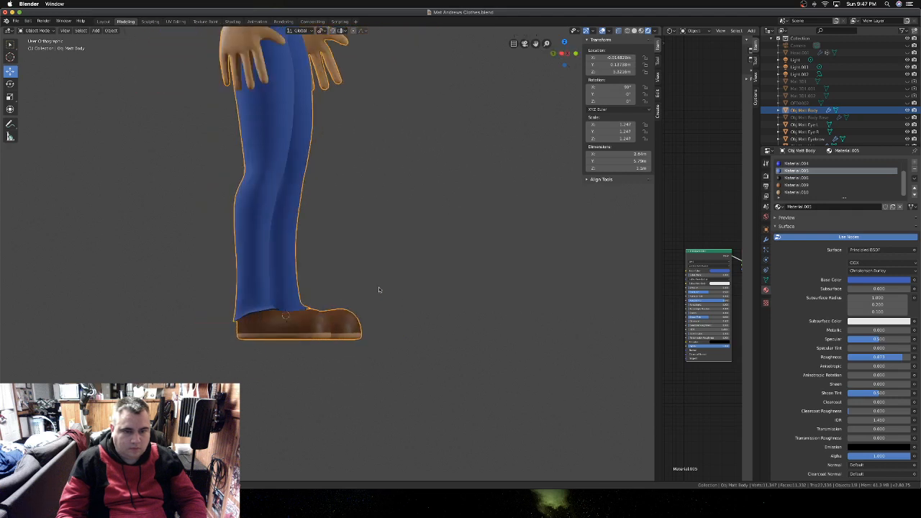
key("KP_4")
key("KP_4")
key("KP_4")
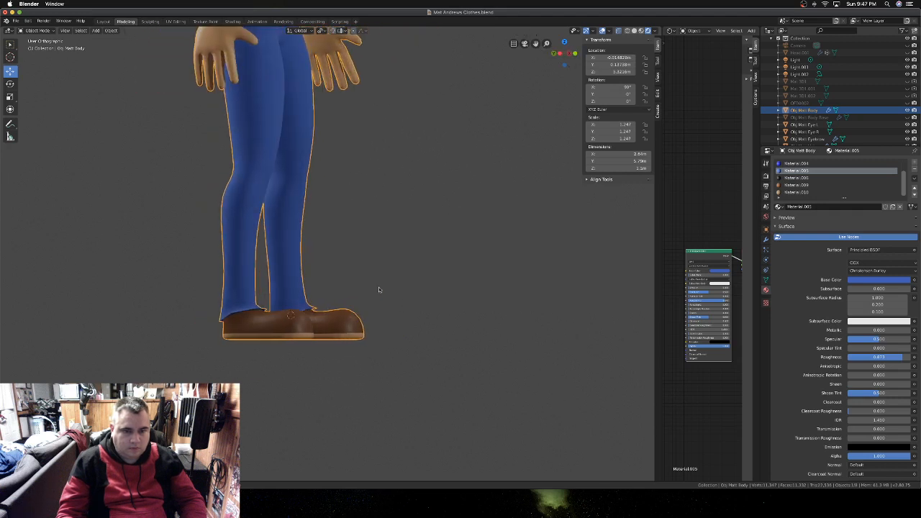
key("KP_4")
key("KP_4")
key("KP_4")
key("KP_4")
key("KP_4")
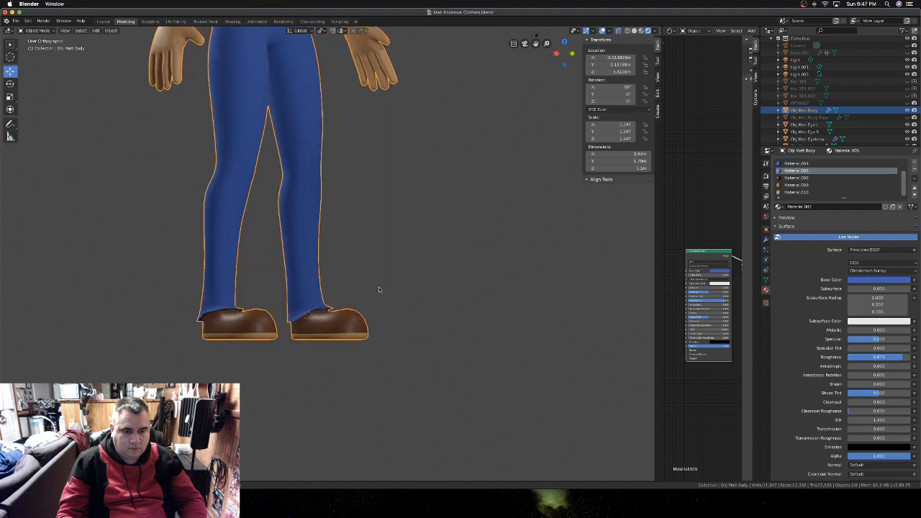
key("KP_4")
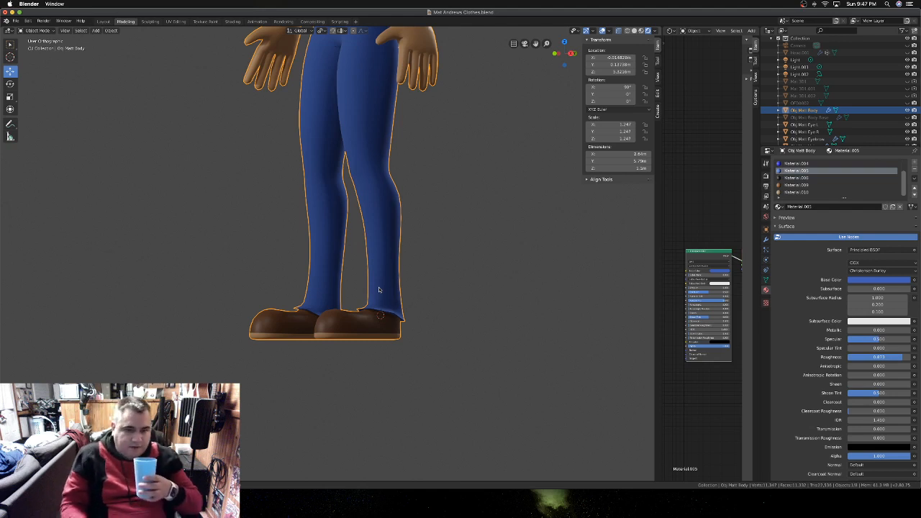
key("KP_4")
key("KP_4")
key("KP_4")
key("KP_4")
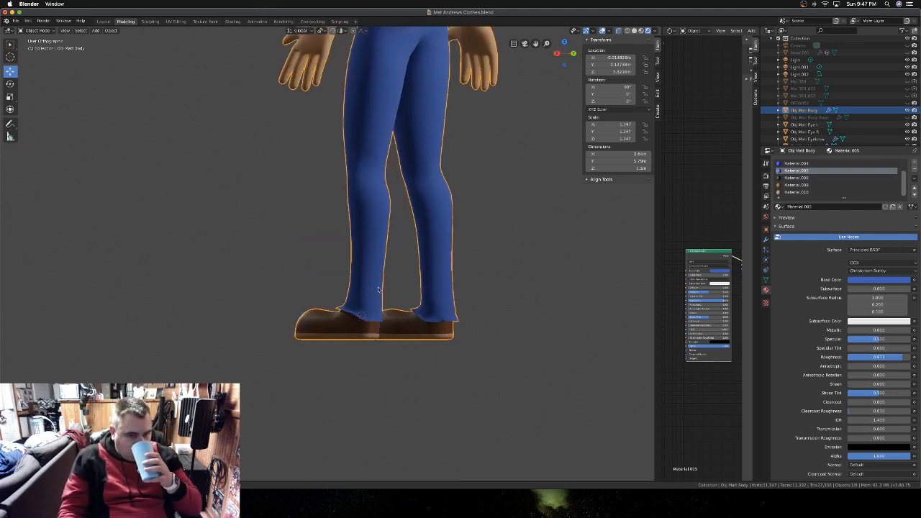
key("KP_4")
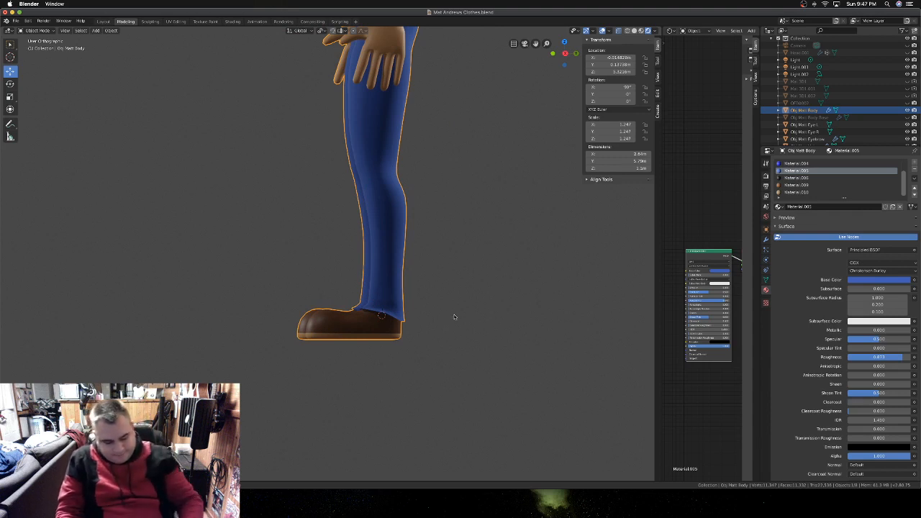
- In the right side view, select the edge at the front of the cuff just above the hem in Edit Mode and move it slightly forward along Y
key("KP_3")
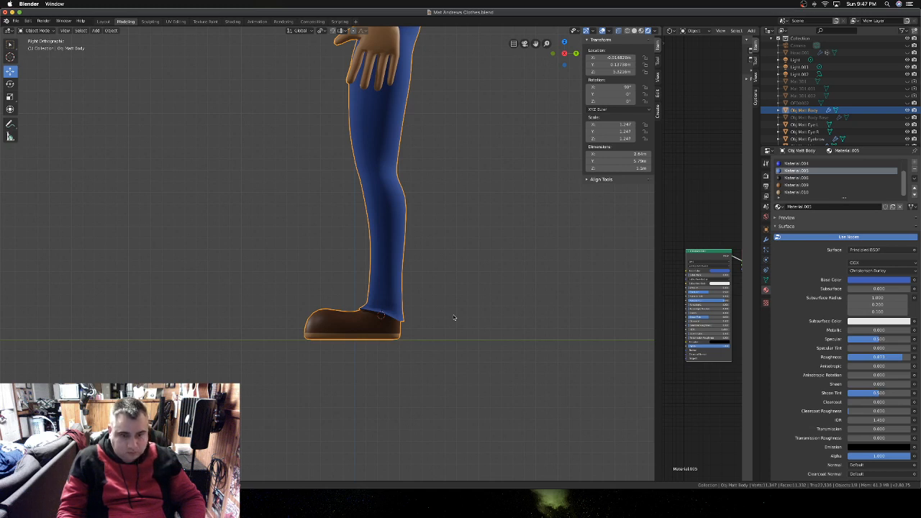
left_click(453, 317)
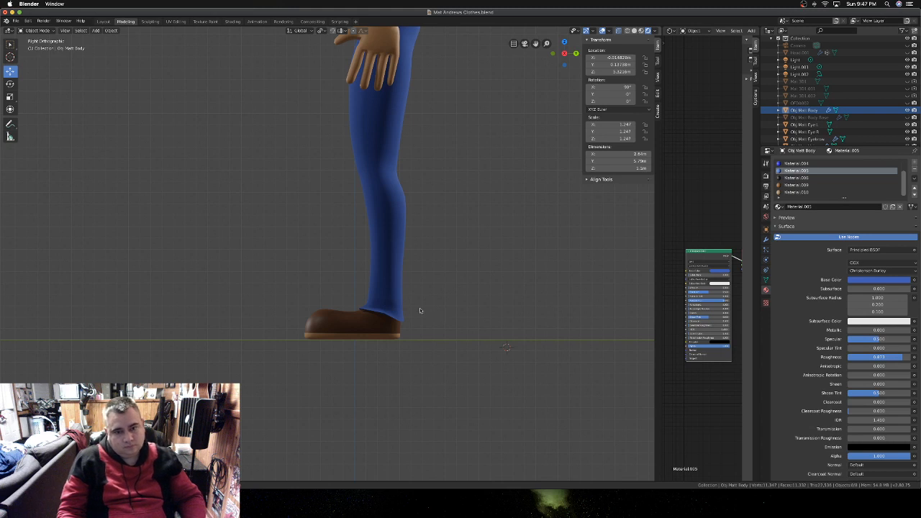
left_click(379, 297)
key("Tab")
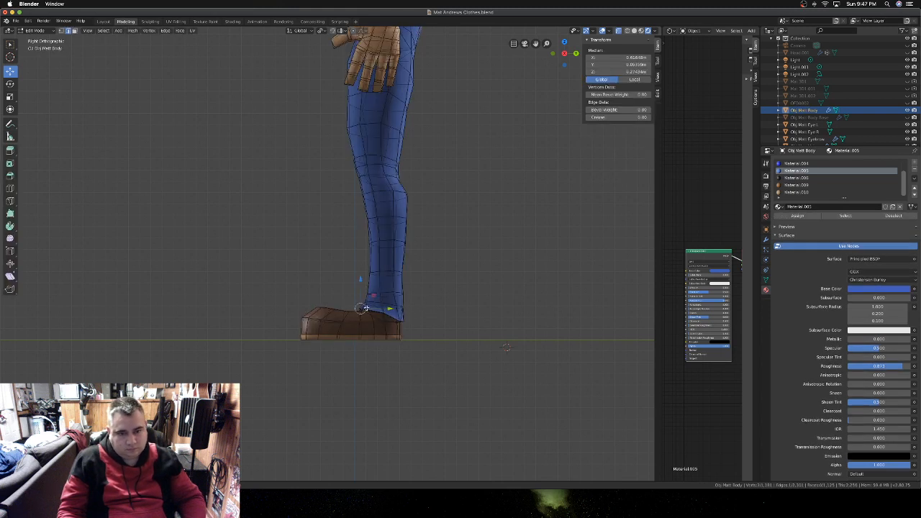
middle_click_drag(367, 307, 379, 304)
left_click(372, 301)
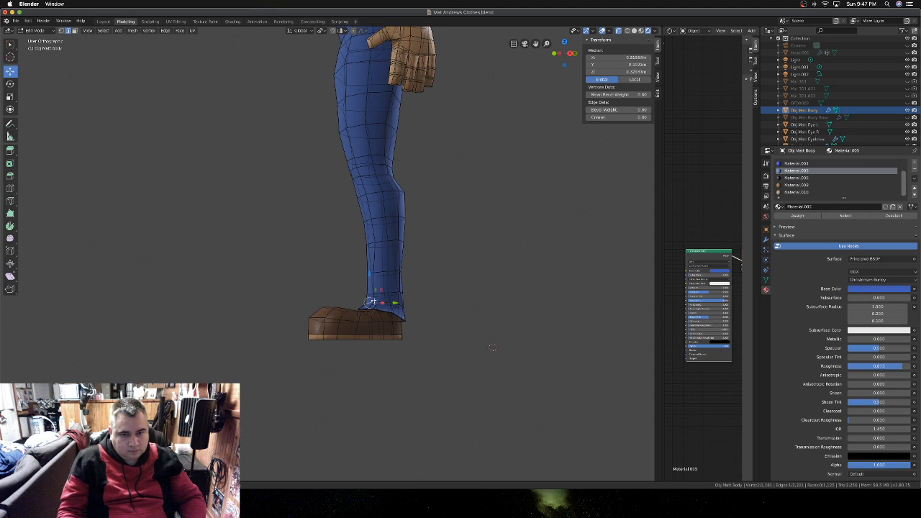
key("KP_1")
key("KP_3")
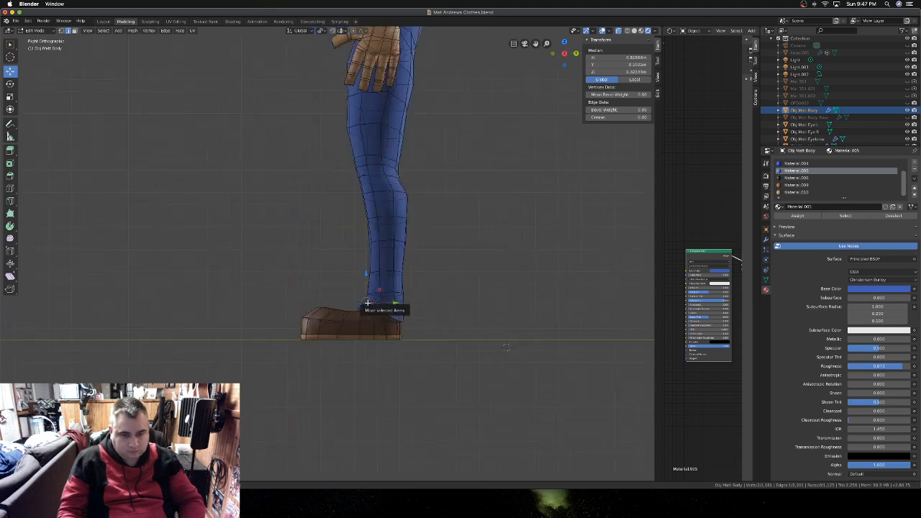
key("g")
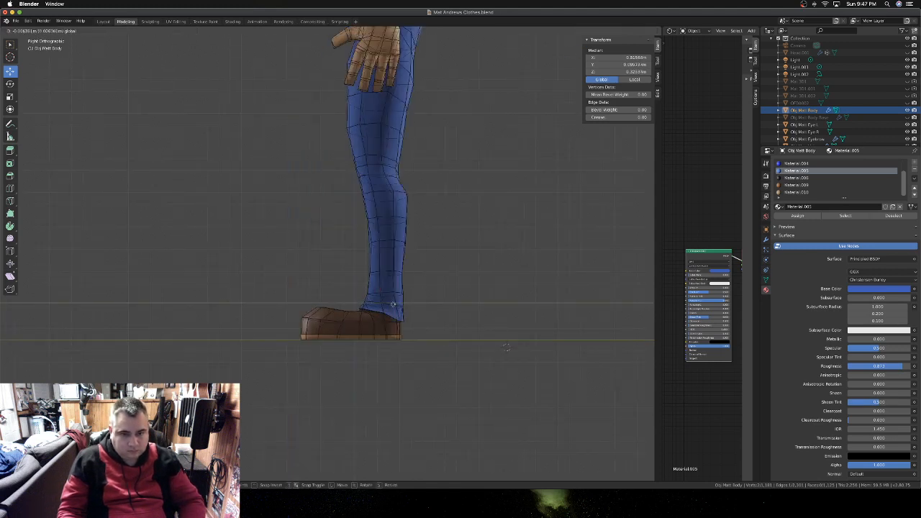
left_click(393, 305)
- Return to Object Mode and inspect the adjusted trouser cuffs from both sides and the front
key("Tab")
key("KP_4")
key("KP_4")
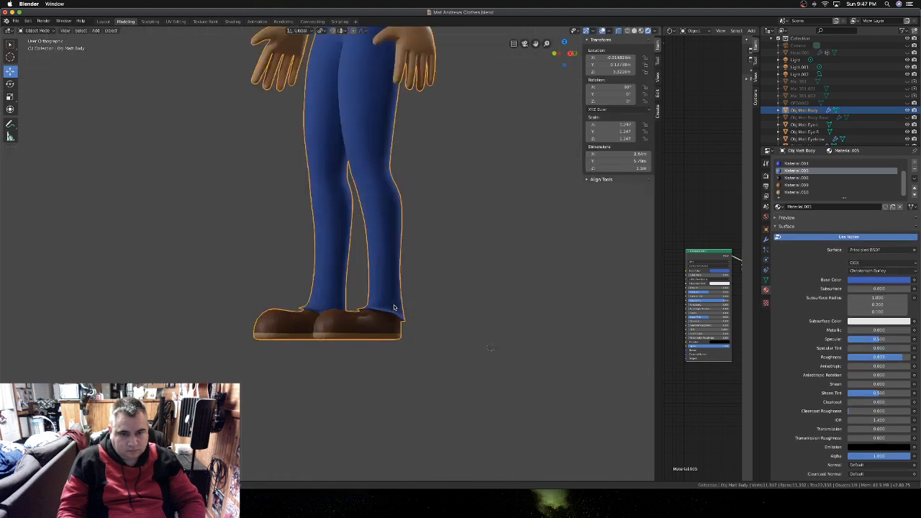
key("KP_4")
key("KP_4")
key("KP_4")
key("KP_4")
key("KP_4")
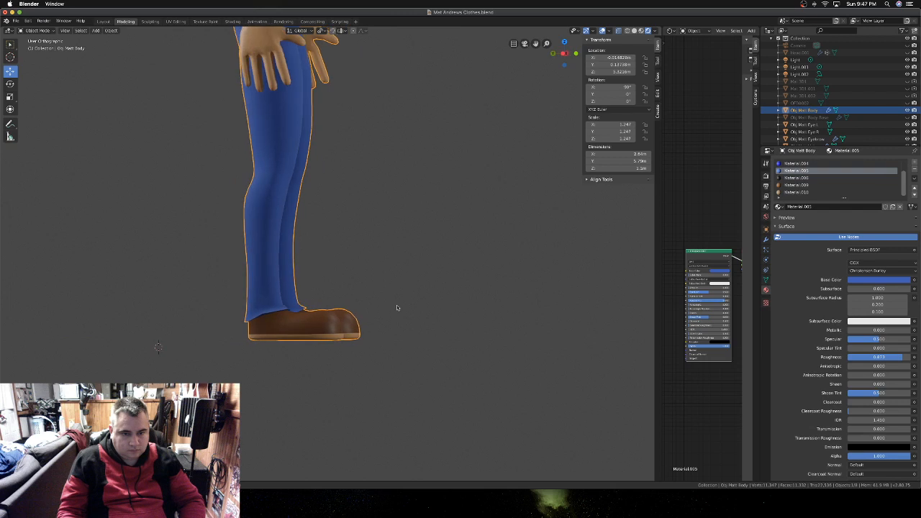
key("KP_6")
key("KP_6")
key("KP_6")
key("KP_6")
key("KP_6")
key("KP_6")
- Check the whole clothed character from the front and at an angle from the side
scroll(391, 308, "down", 1)
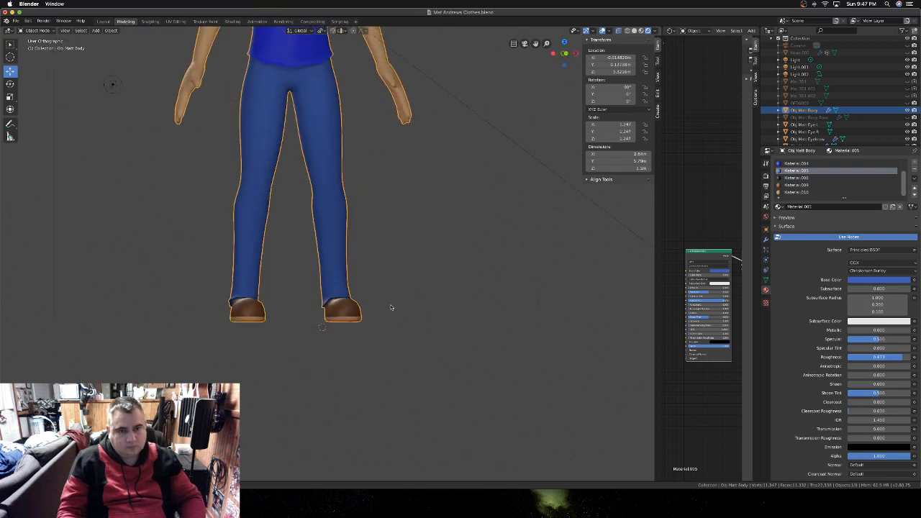
scroll(391, 307, "down", 3)
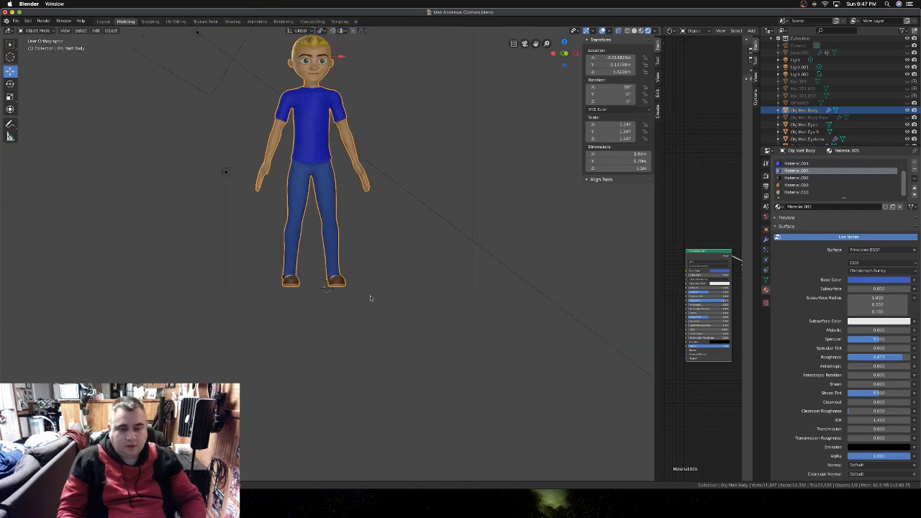
key("KP_6")
key("KP_6")
key("KP_6")
key("KP_6")
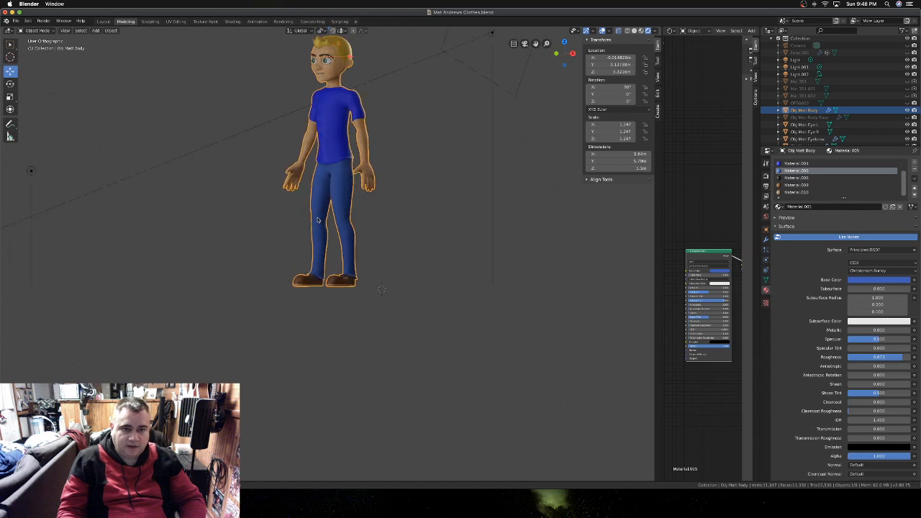
key("KP_4")
key("KP_4")
key("KP_4")
key("KP_4")
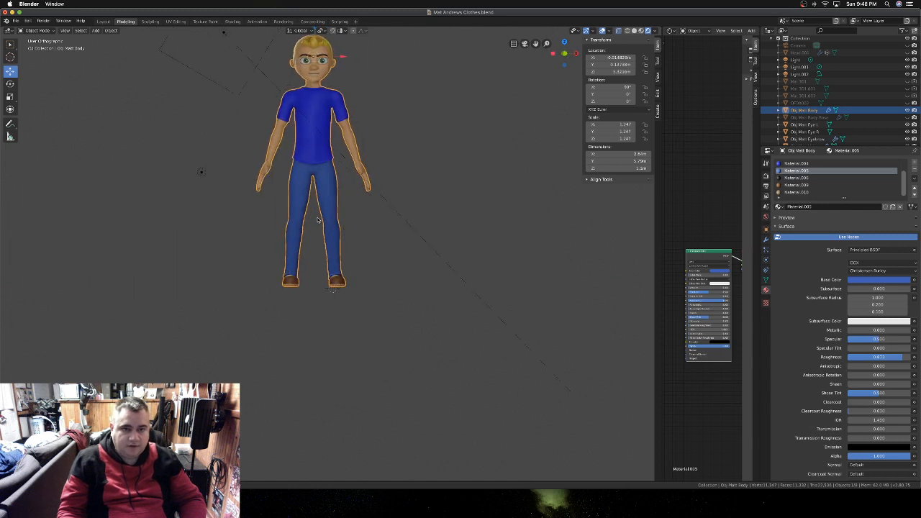
- Examine the character's head and hair from the front, the side and the angles between, and the clothed upper body from the front
key("Tab")
key("Tab")
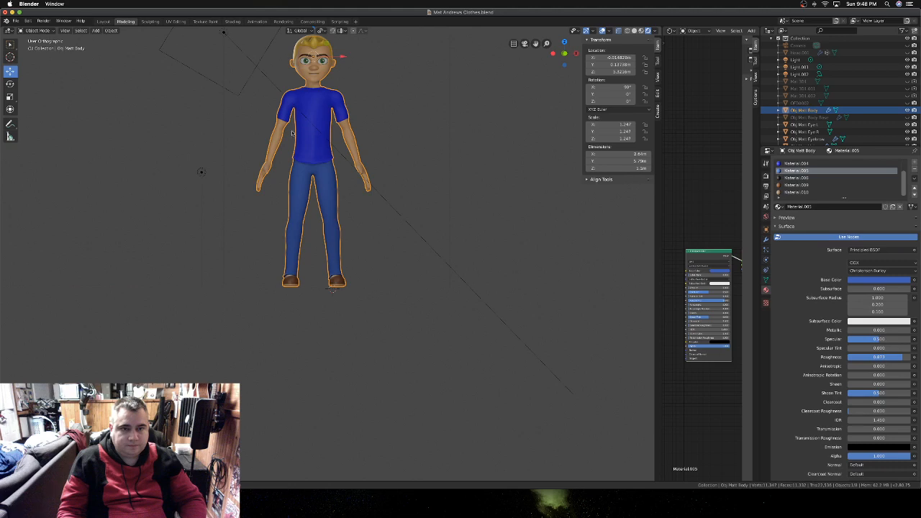
scroll(325, 72, "up", 8)
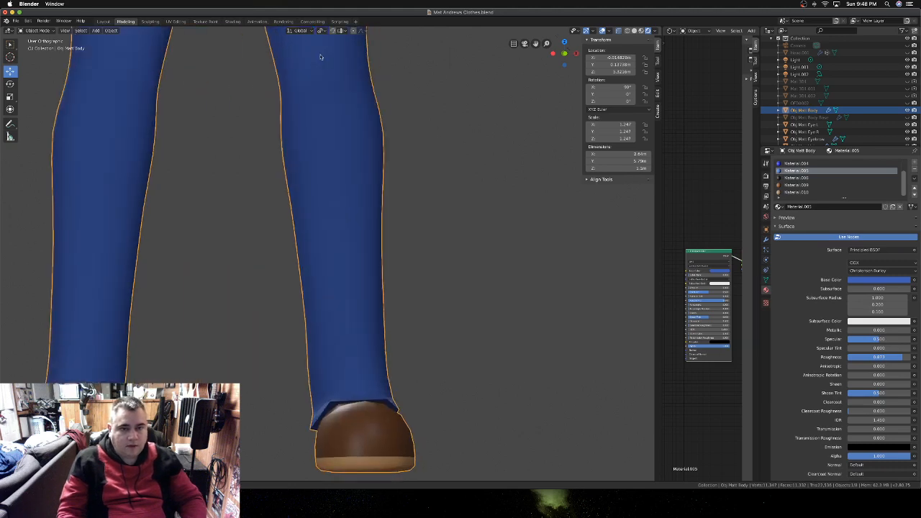
scroll(321, 57, "up", 15, "shift")
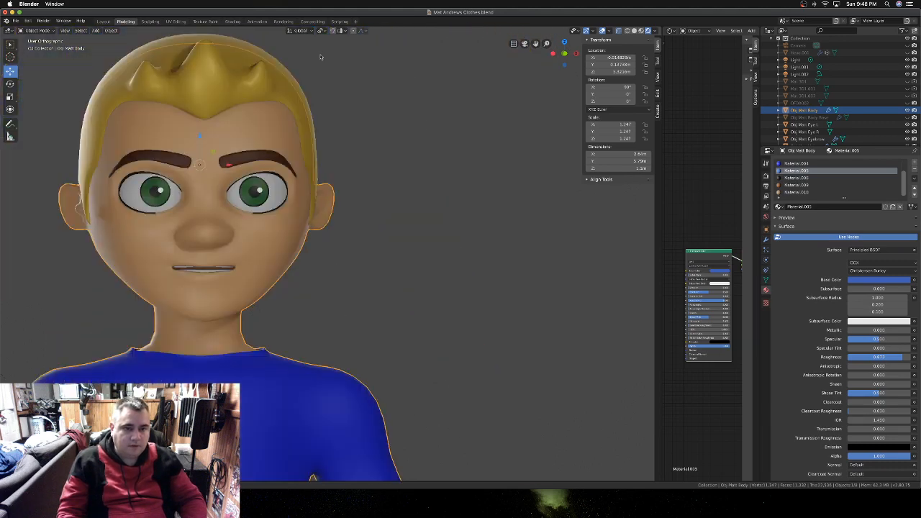
scroll(321, 57, "down", 8, "shift")
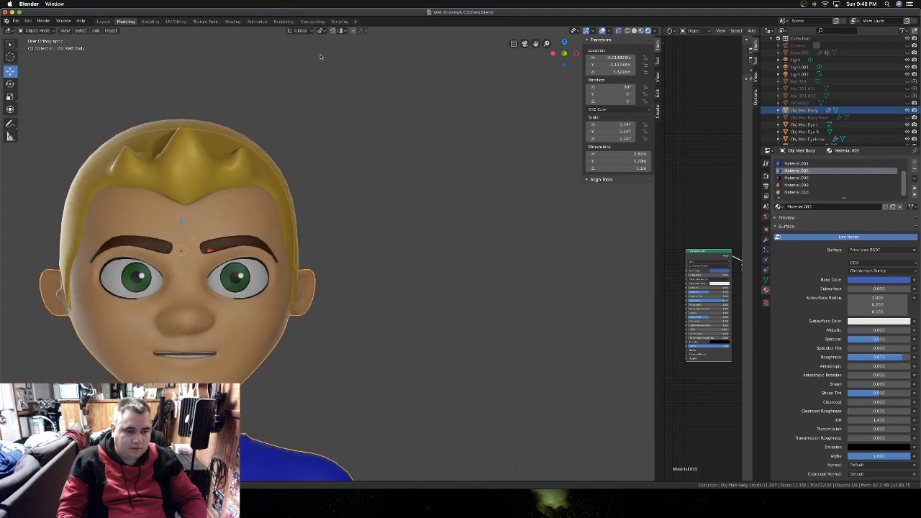
scroll(213, 316, "left", 15)
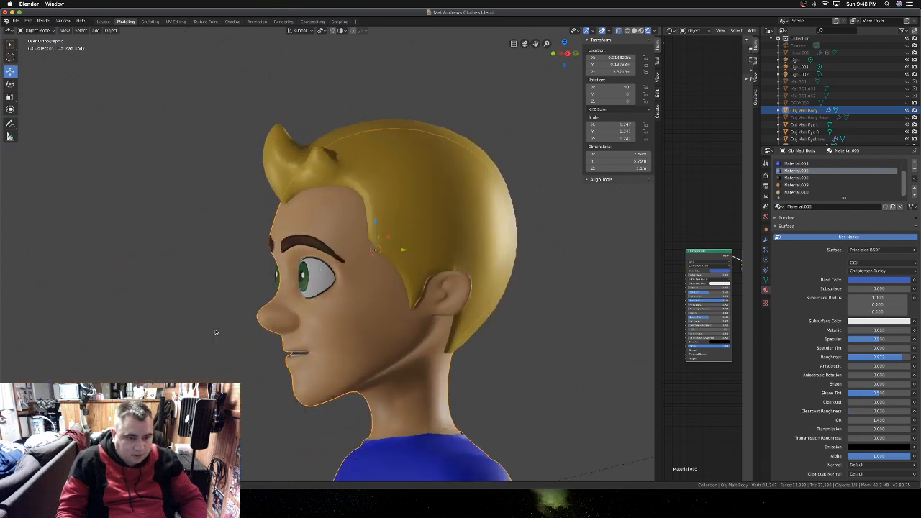
scroll(215, 331, "right", 5)
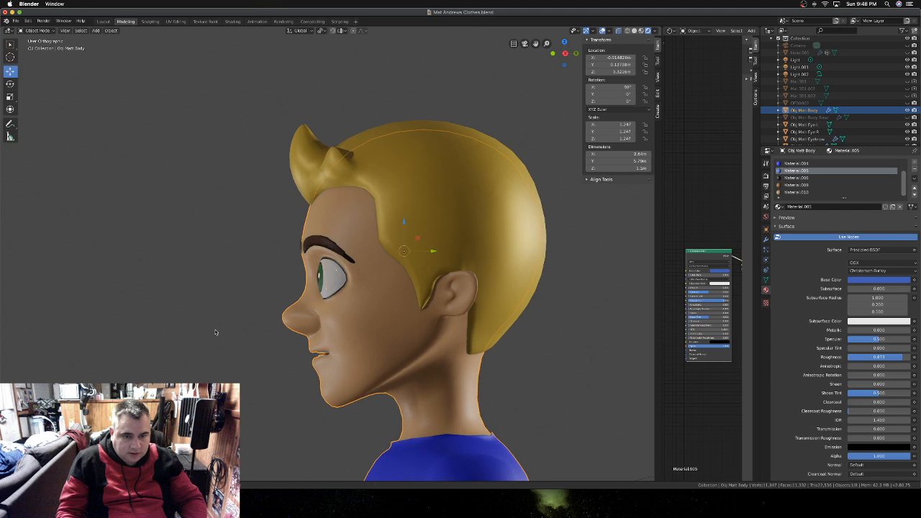
scroll(215, 332, "right", 8)
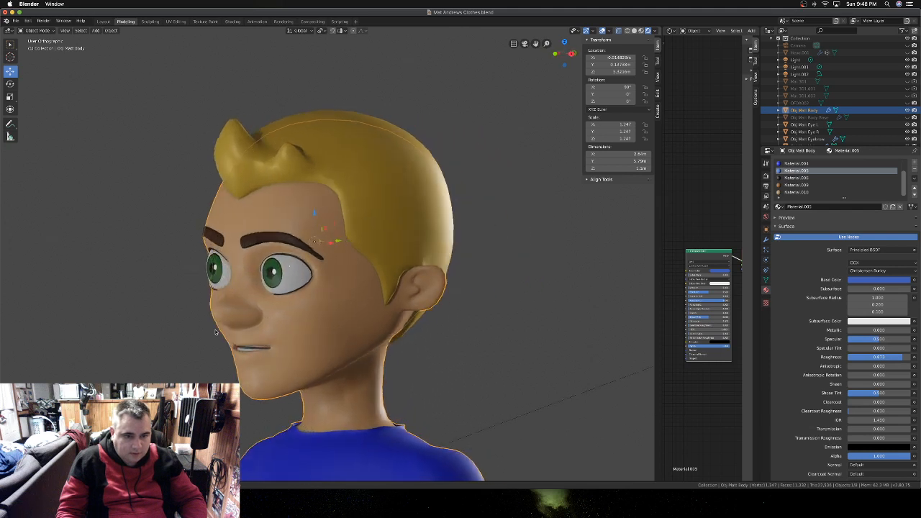
scroll(214, 332, "up", 10)
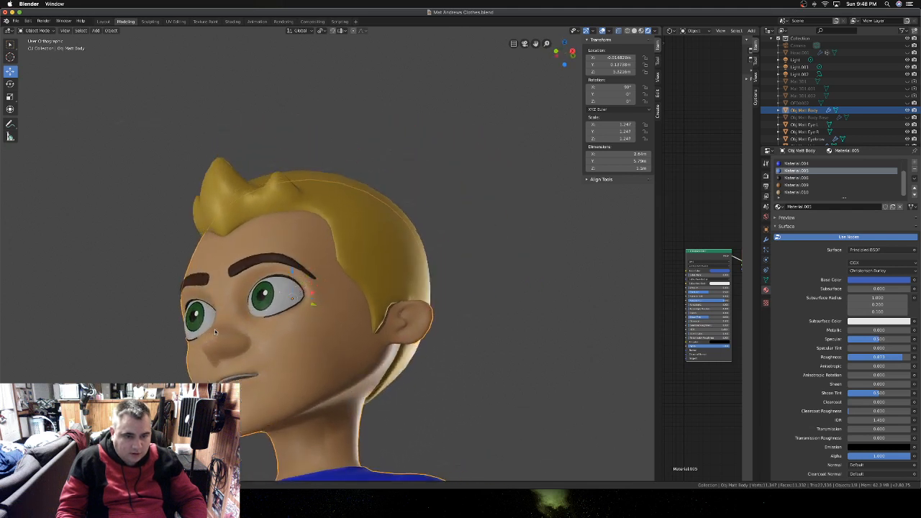
scroll(215, 332, "down", 8)
scroll(215, 332, "left", 8)
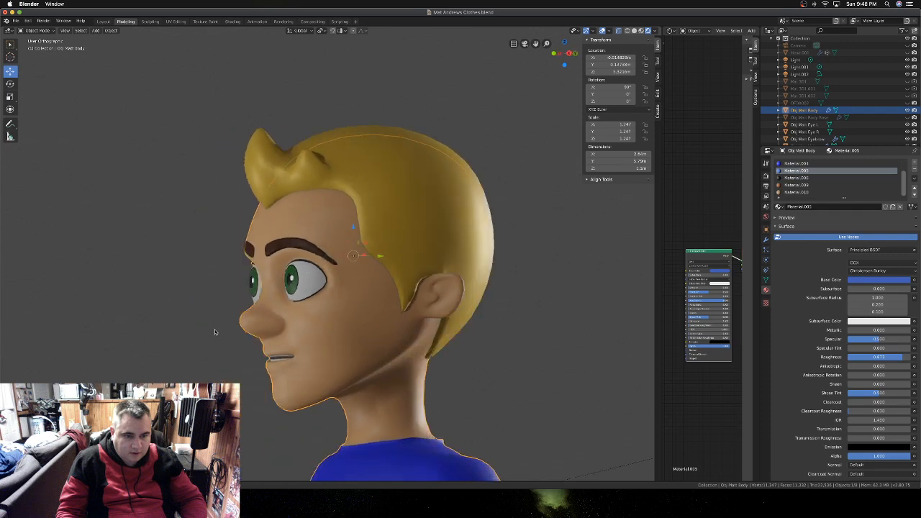
scroll(215, 331, "left", 2)
scroll(214, 331, "left", 2)
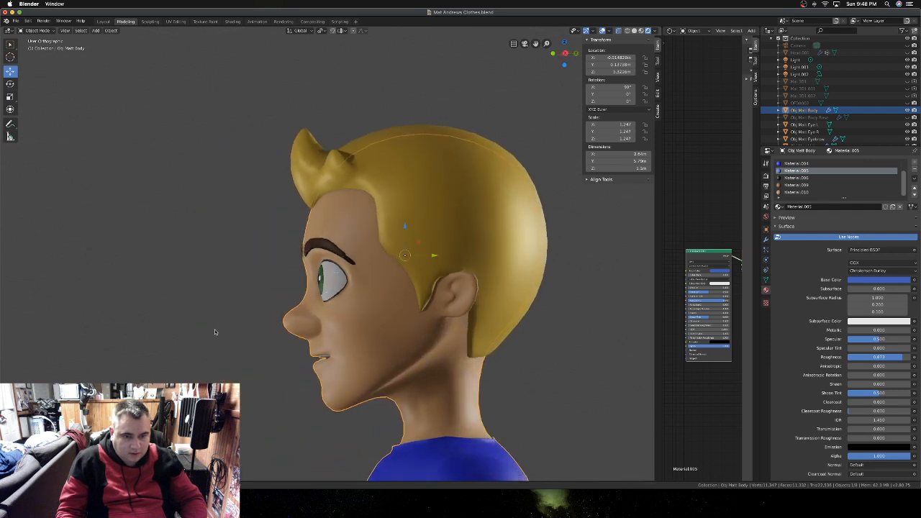
scroll(215, 331, "right", 10)
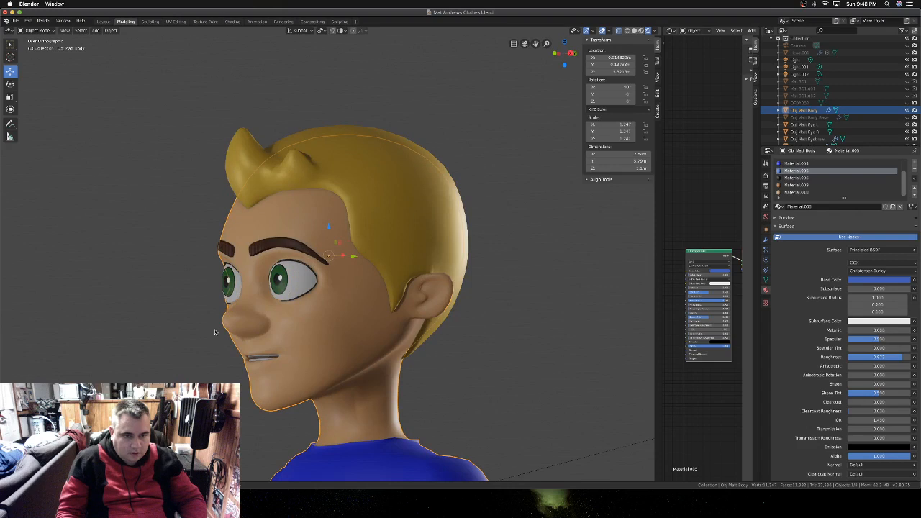
scroll(215, 332, "right", 3)
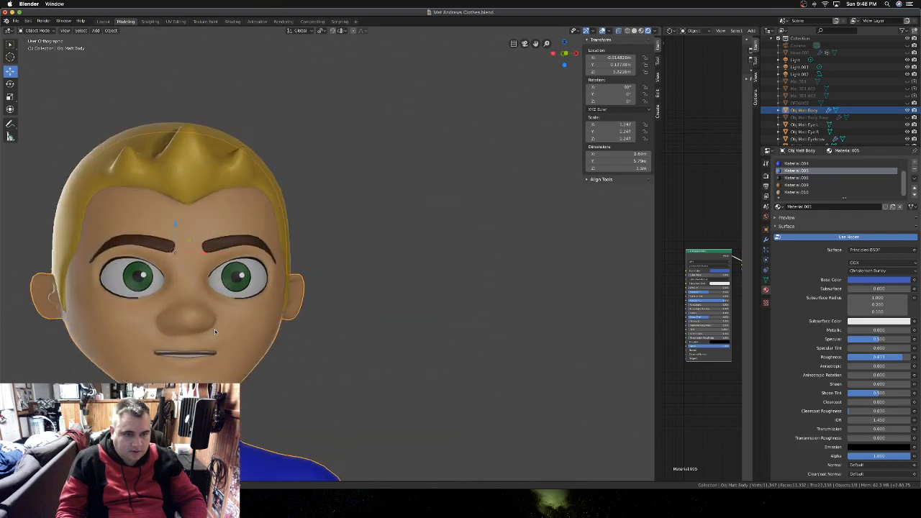
scroll(215, 331, "down", 6)
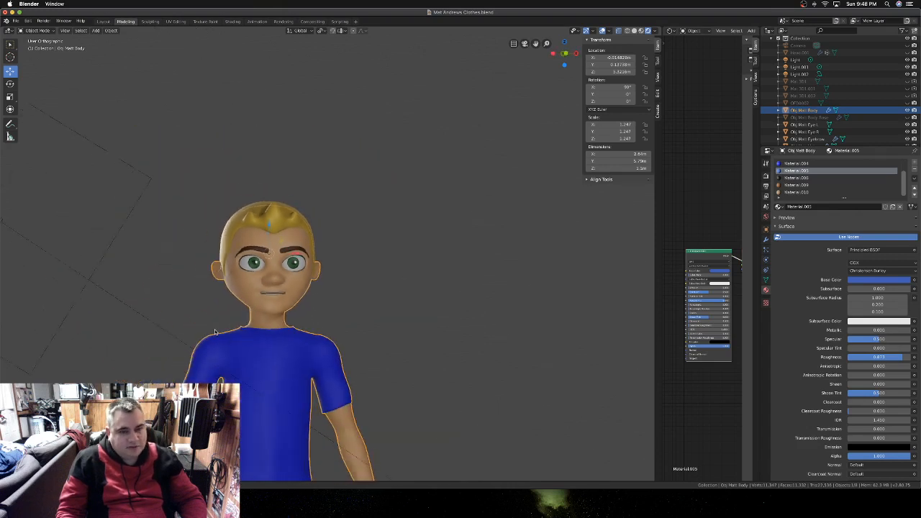
scroll(215, 332, "down", 7, "shift")
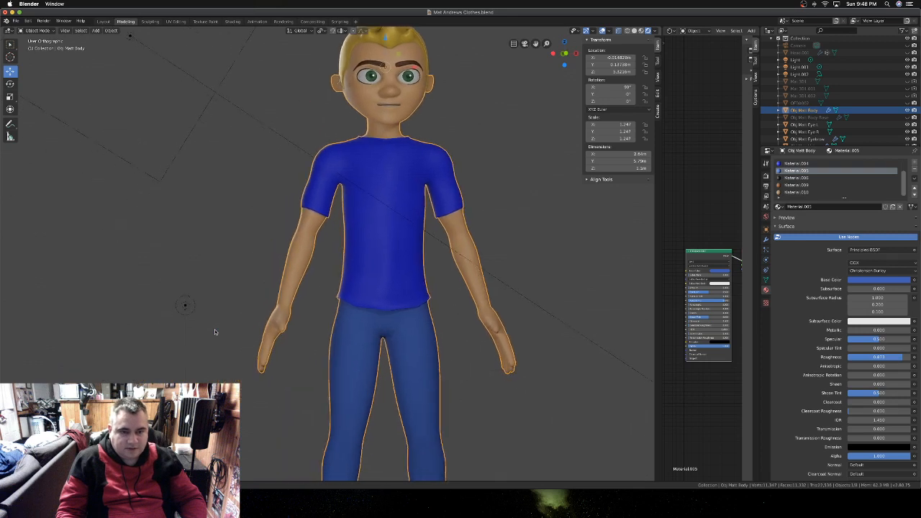
- In front view, select the vertex column down the front of the trouser leg from knee to cuff and even it out with LoopTools Space
key("KP_1")
scroll(254, 339, "down", 3, "shift")
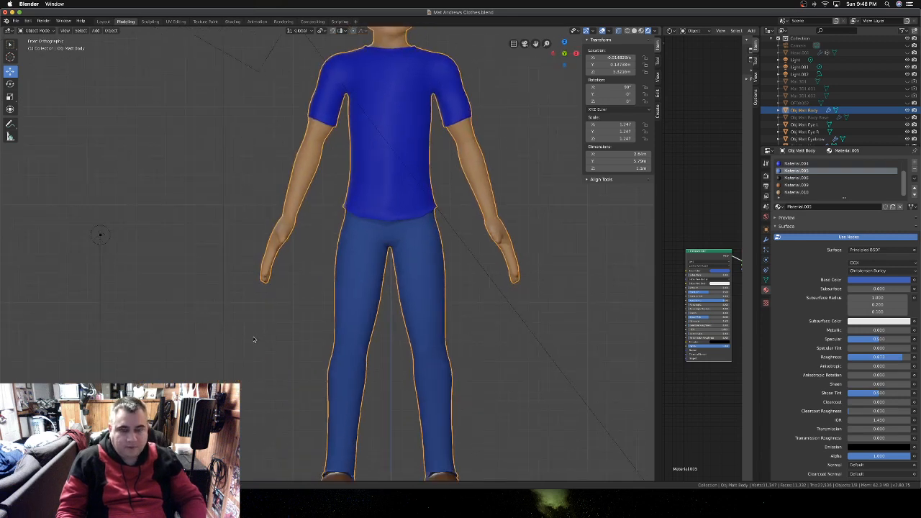
scroll(254, 339, "down", 2)
scroll(254, 339, "right", 3, "shift")
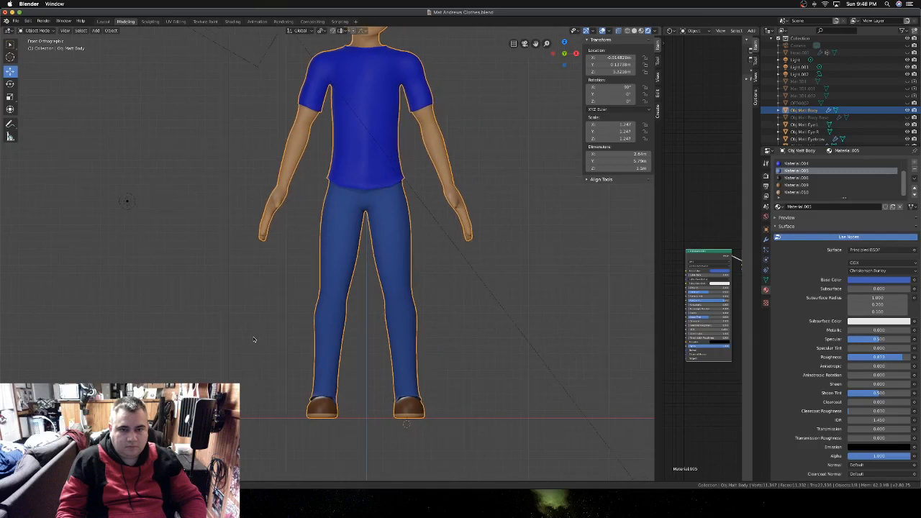
key("Tab")
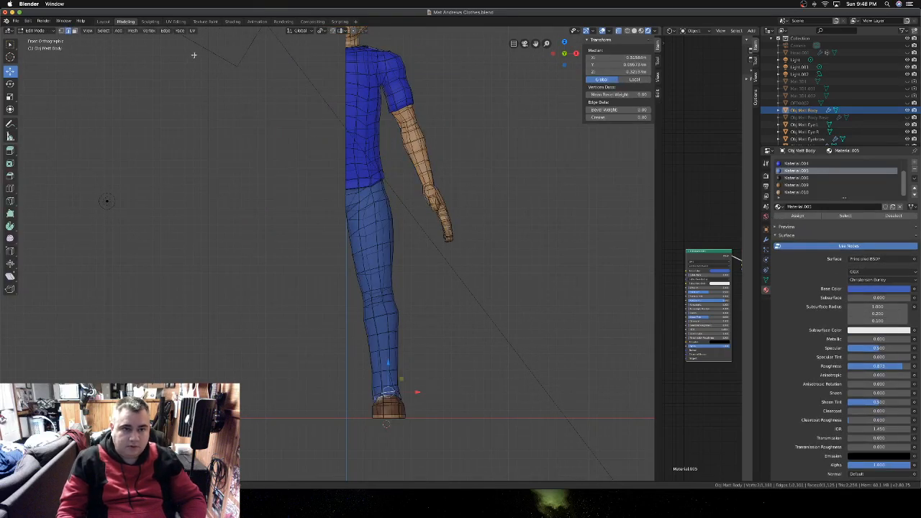
left_click(62, 31)
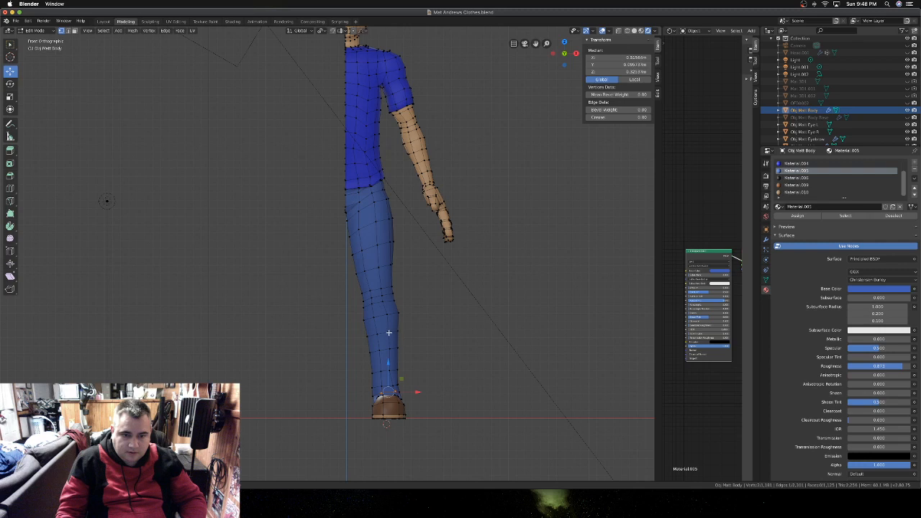
left_click(373, 305)
left_click(373, 318, "shift")
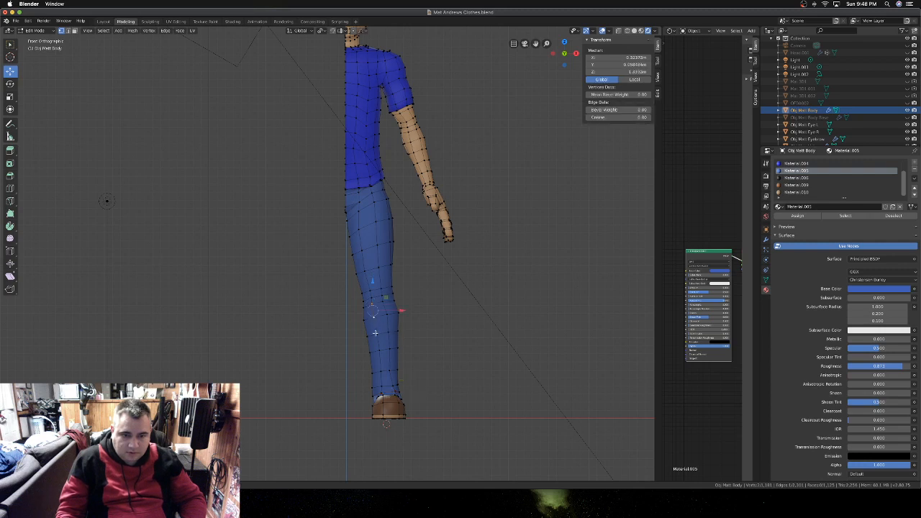
left_click(376, 333, "shift")
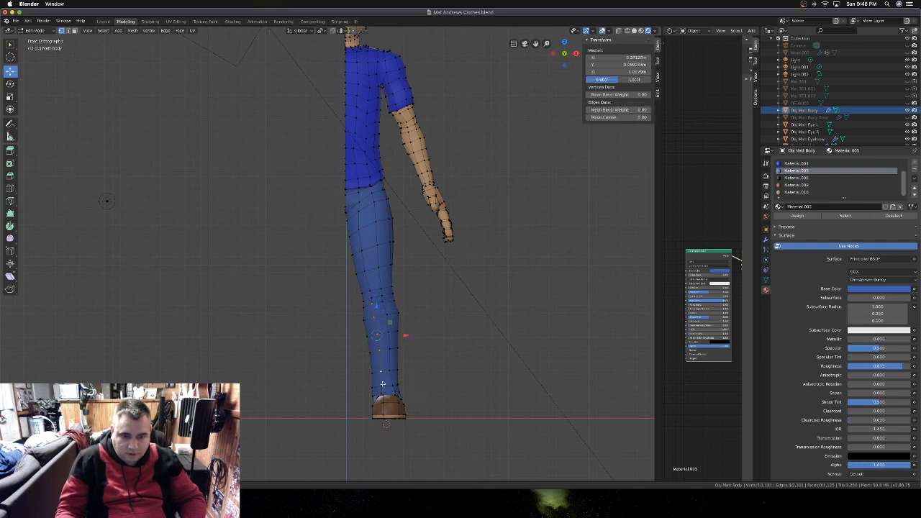
left_click(383, 385, "shift")
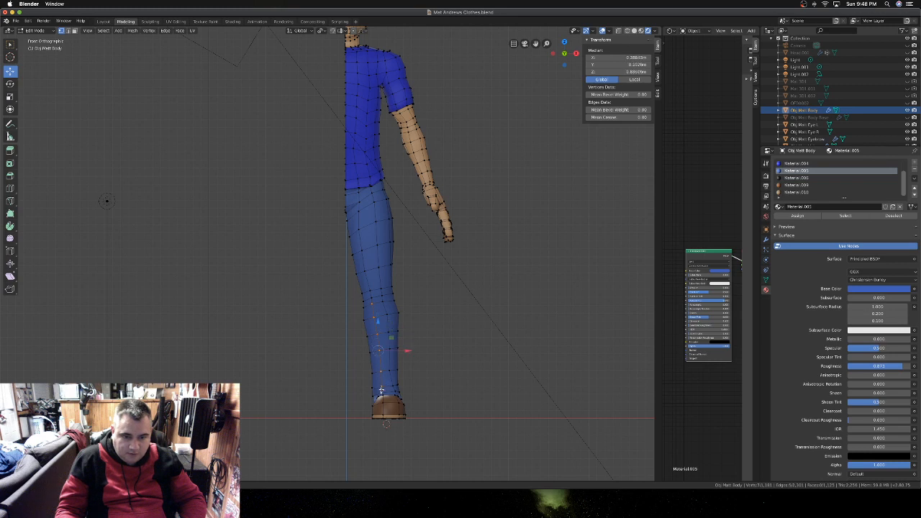
right_click(397, 362)
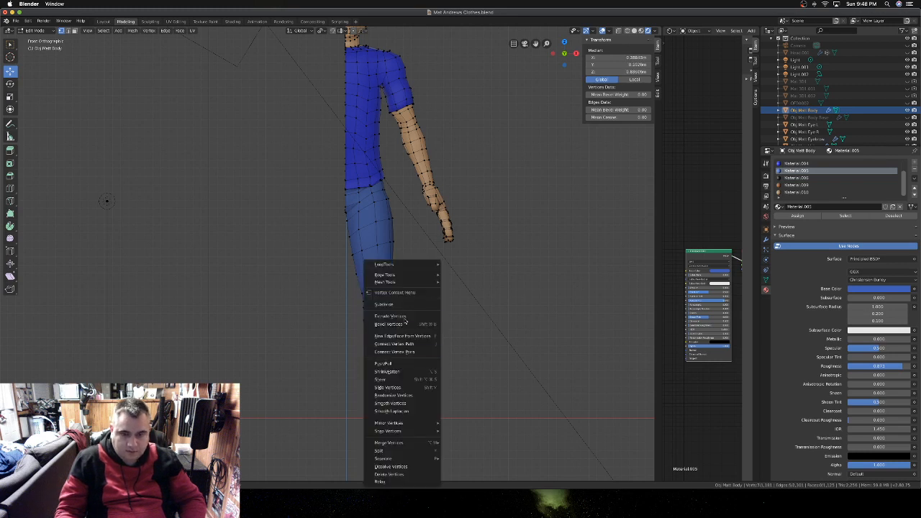
mouse_move(408, 267)
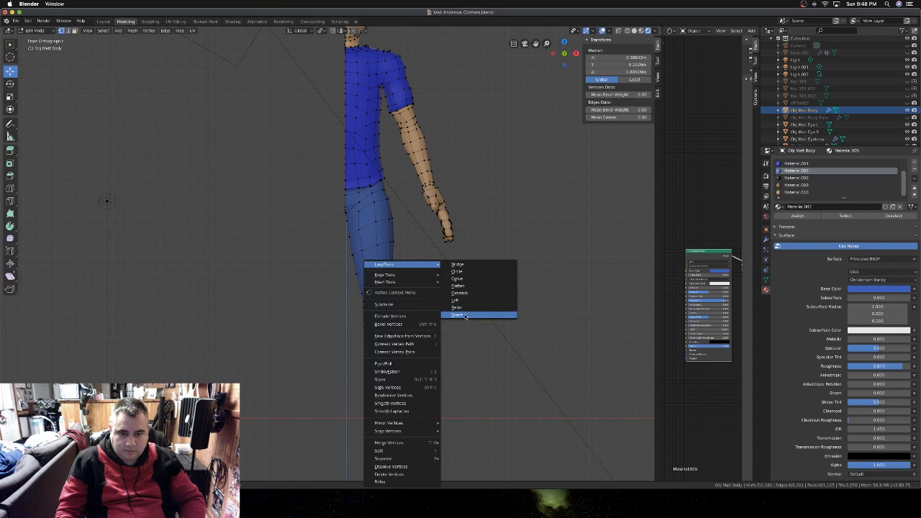
left_click(450, 312)
- Select the vertex column along the inner side of the lower trouser leg and space it evenly with LoopTools Space
left_click(363, 318)
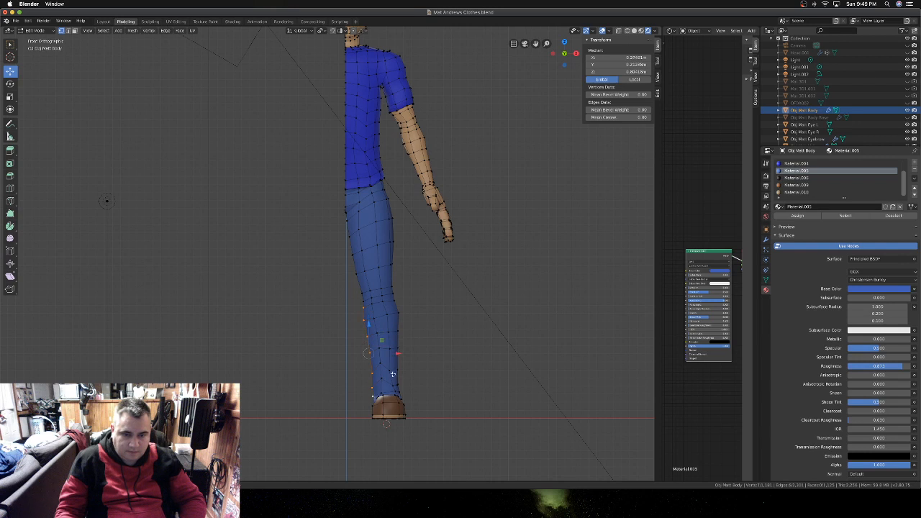
middle_click_drag(392, 374, 351, 355)
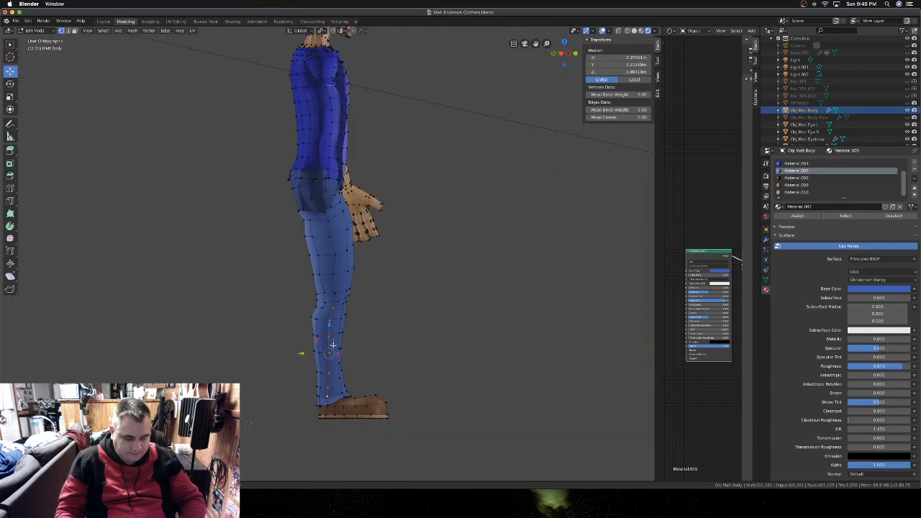
right_click(332, 345)
mouse_move(342, 265)
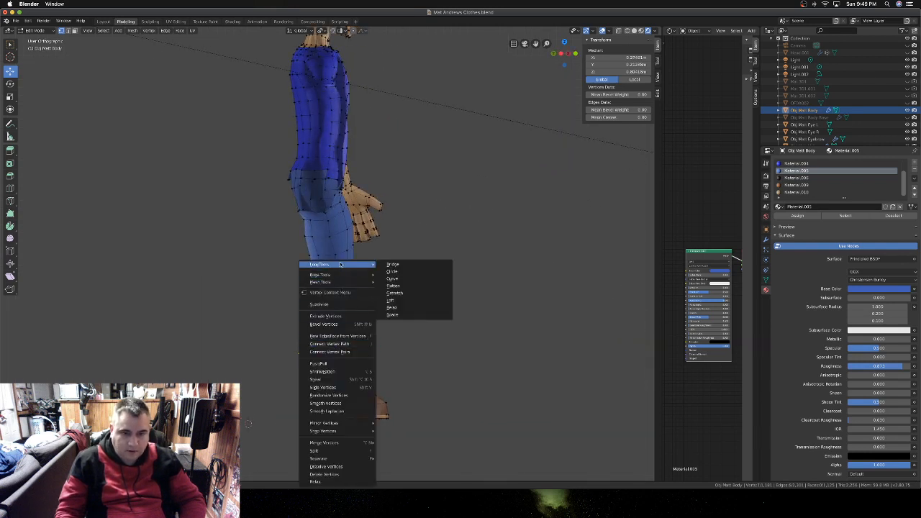
left_click(394, 314)
- Select the neighbouring vertex column toward the rear of the inner lower leg, from knee to cuff, and apply LoopTools Space
left_click(323, 309)
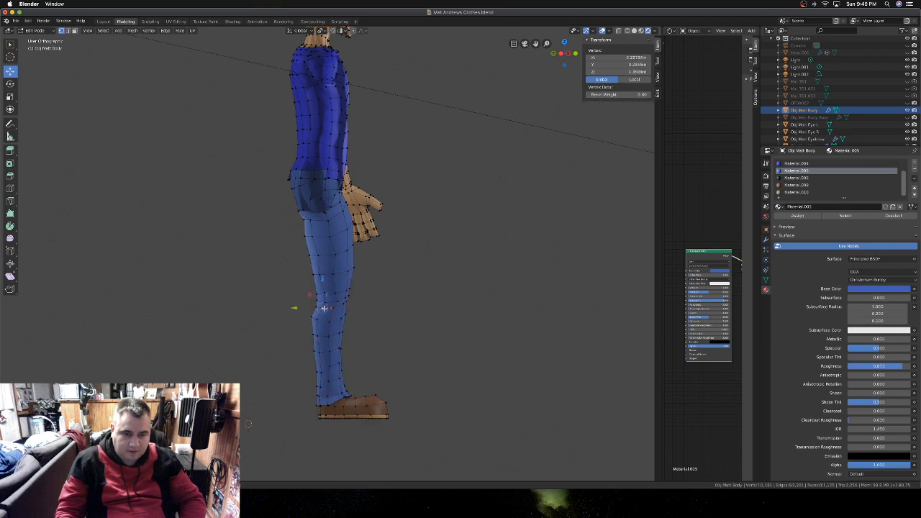
left_click(314, 317, "shift")
left_click(317, 336, "shift")
left_click(321, 355, "shift")
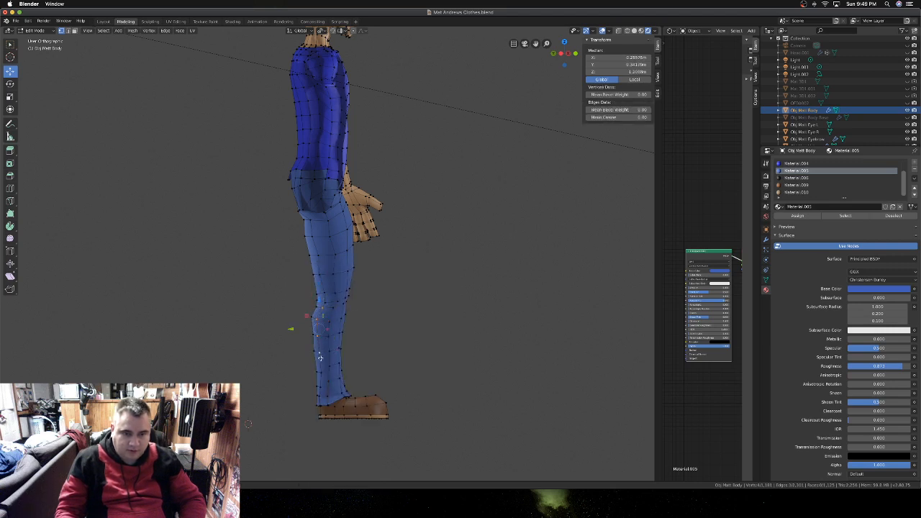
left_click(321, 373, "shift")
left_click(321, 387, "shift")
left_click(320, 395, "shift")
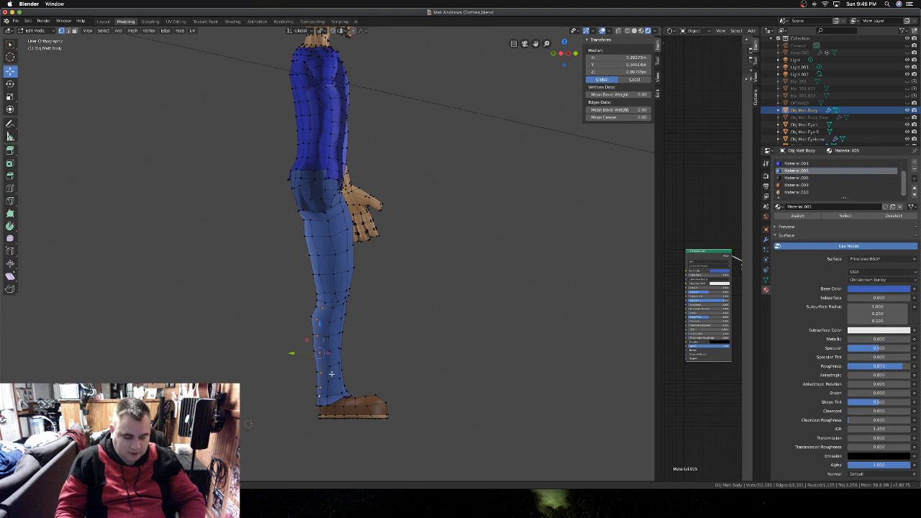
right_click(332, 375)
mouse_move(337, 269)
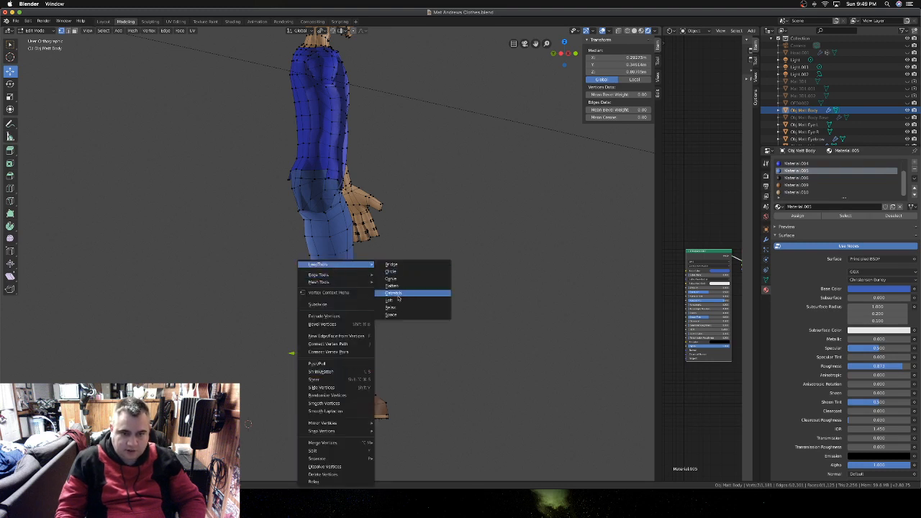
left_click(394, 314)
- Select the rear inner vertex column of the lower trouser leg, from knee to cuff, and space it evenly with LoopTools Space
middle_click_drag(327, 333, 291, 319)
left_click(287, 307)
left_click(281, 317, "shift")
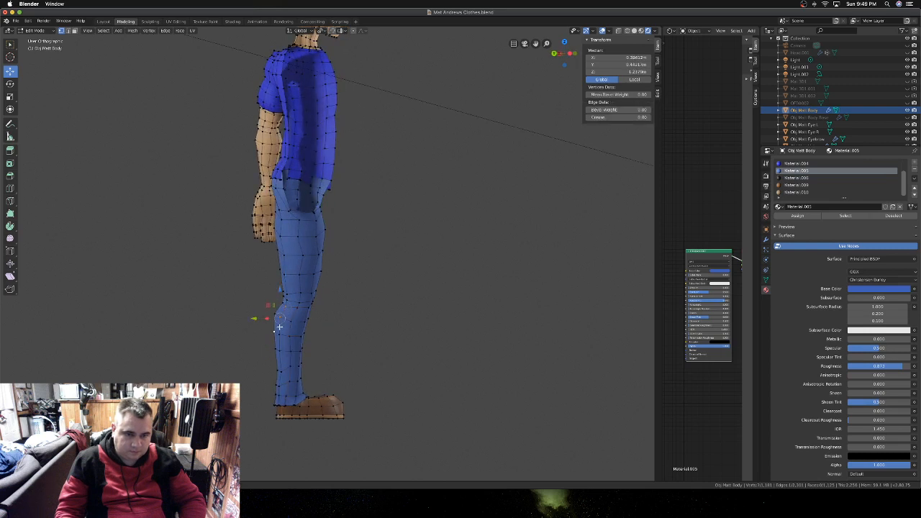
left_click(280, 335, "shift")
left_click(281, 330, "shift")
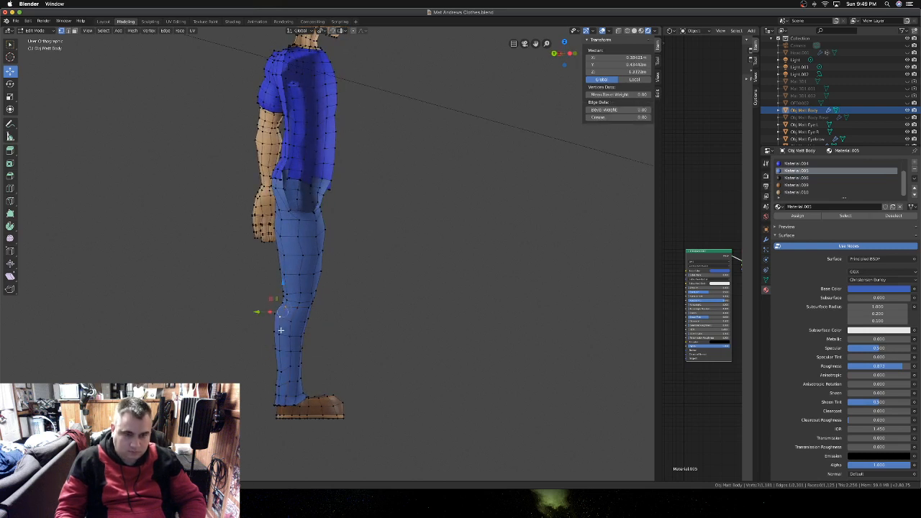
left_click(280, 333, "shift")
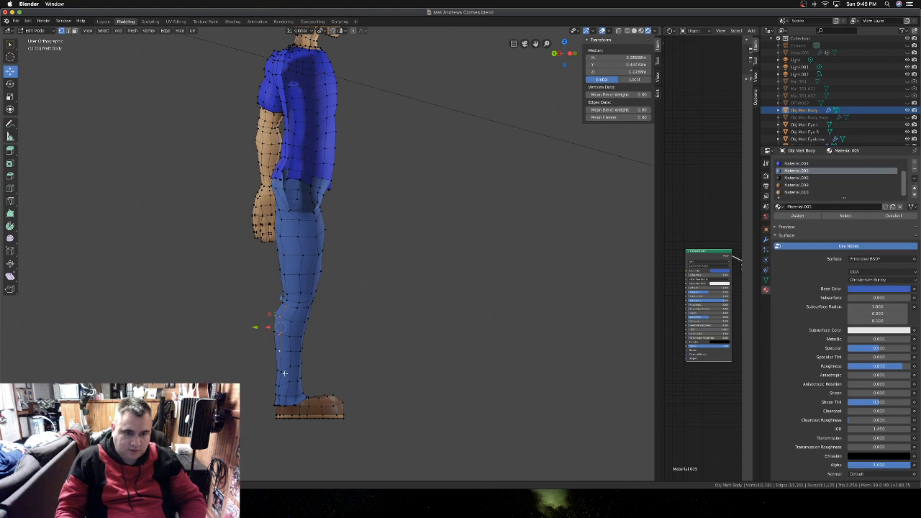
left_click(283, 379, "shift")
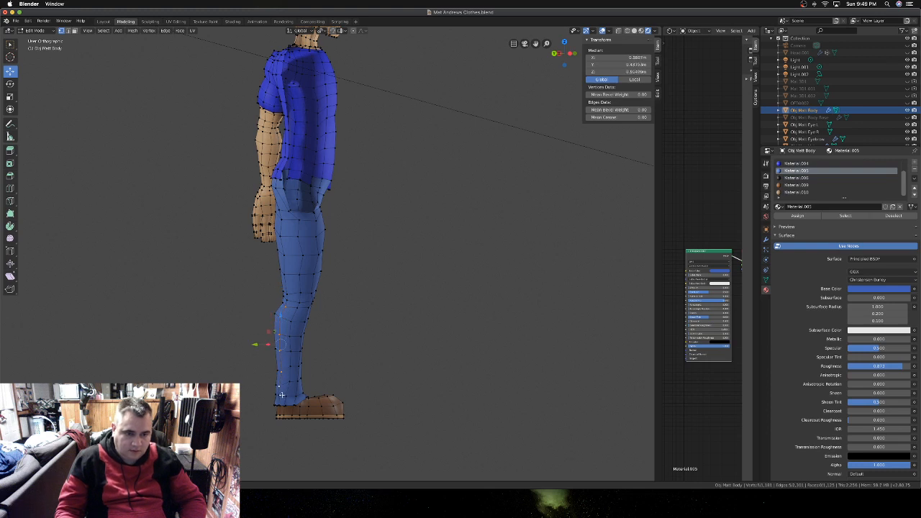
right_click(316, 359)
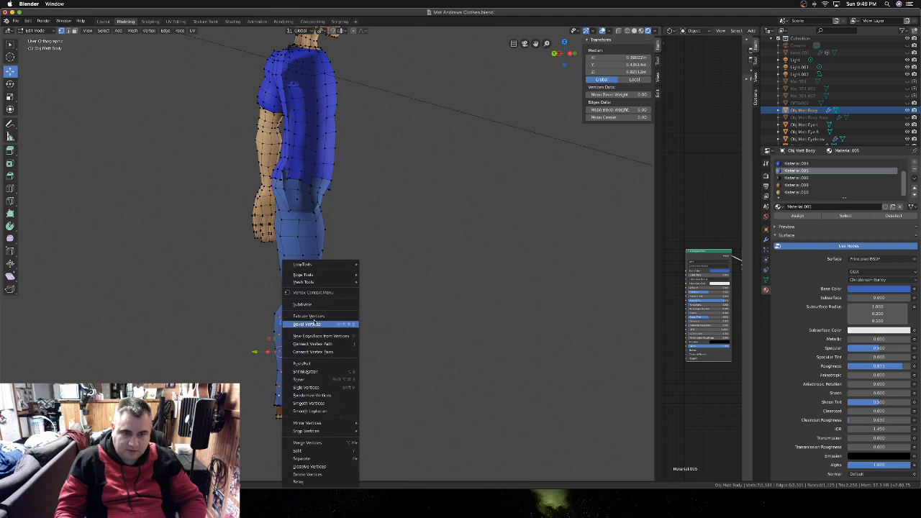
mouse_move(314, 266)
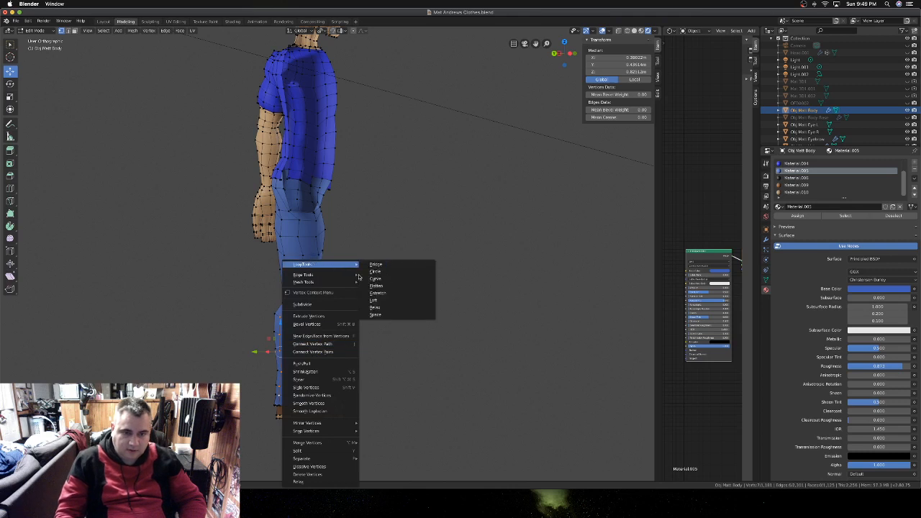
left_click(373, 316)
- Select the vertex column down the back of the lower trouser leg and apply LoopTools Space to it
middle_click_drag(281, 333, 291, 315)
left_click(291, 306)
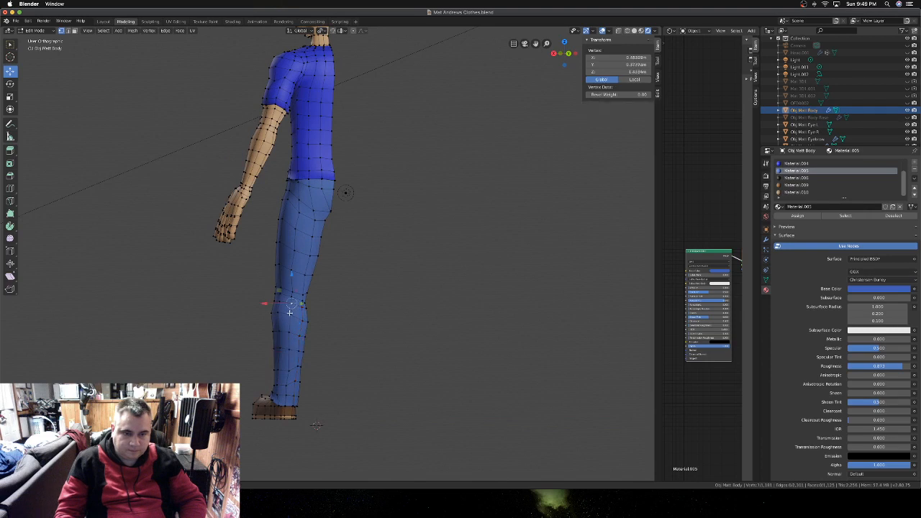
left_click(291, 315, "shift")
left_click(288, 328, "shift")
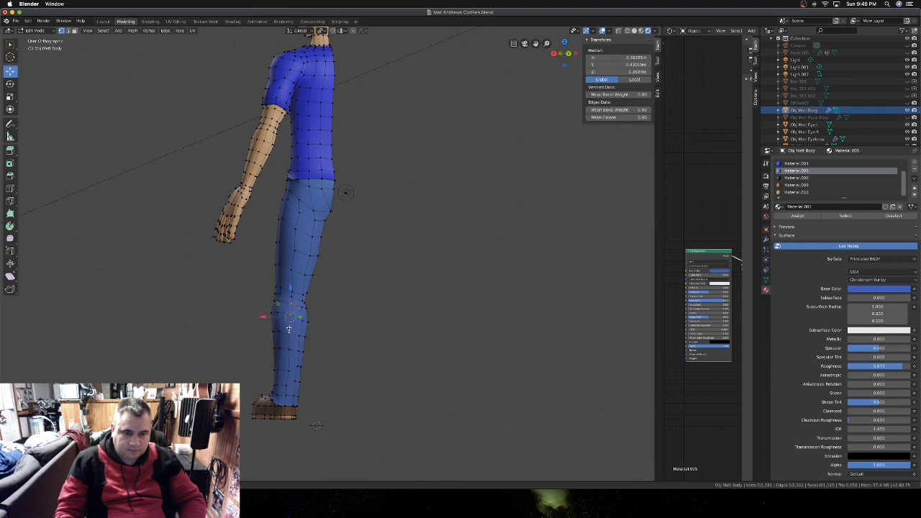
left_click(287, 370, "shift")
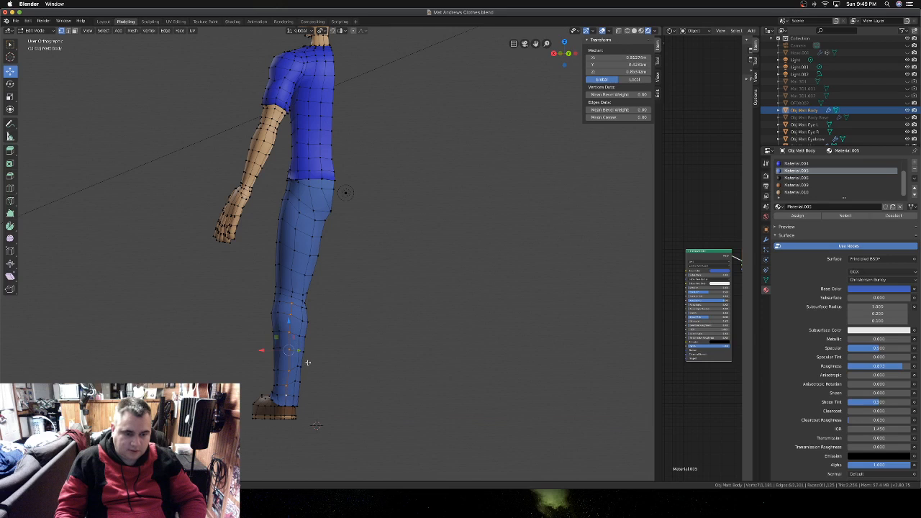
right_click(308, 362)
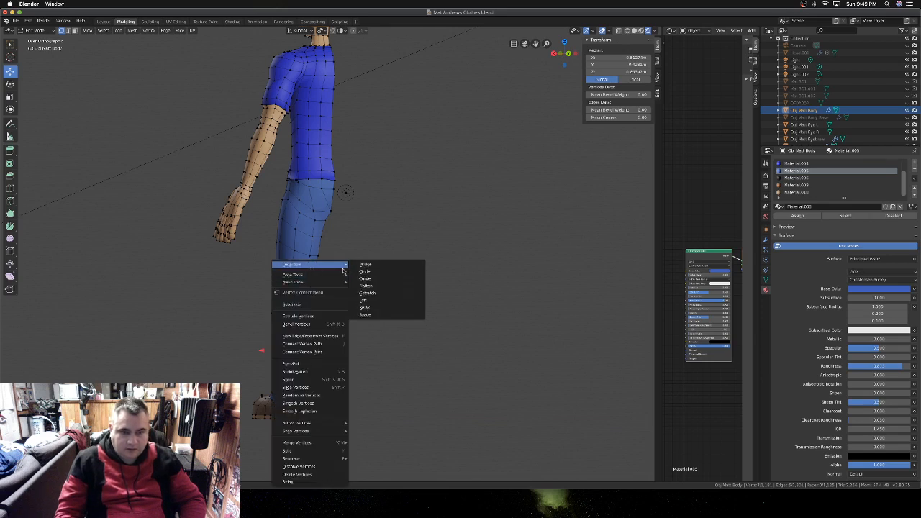
mouse_move(317, 265)
left_click(365, 315)
- Even out the vertex column on the outer rear side of the lower trouser leg, from knee to cuff, with LoopTools Space
middle_click_drag(278, 306, 294, 305)
left_click(326, 303)
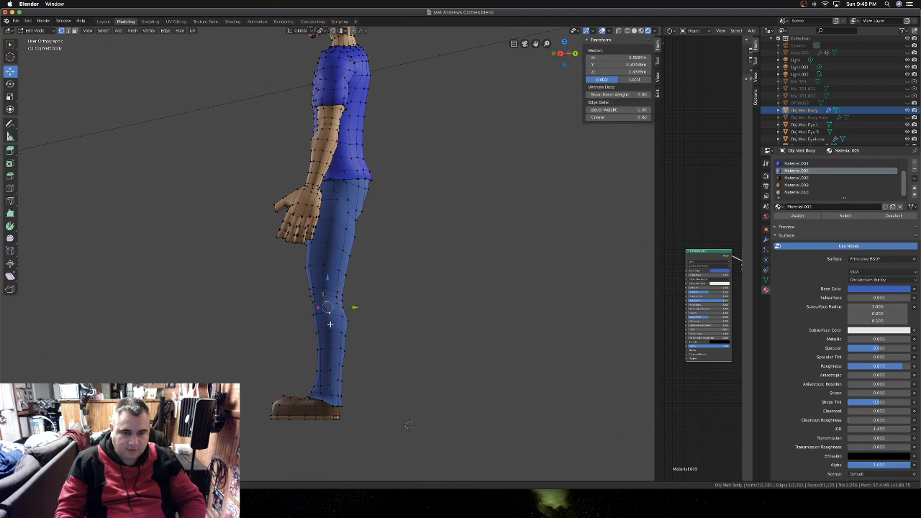
left_click(332, 391, "shift")
right_click(347, 352)
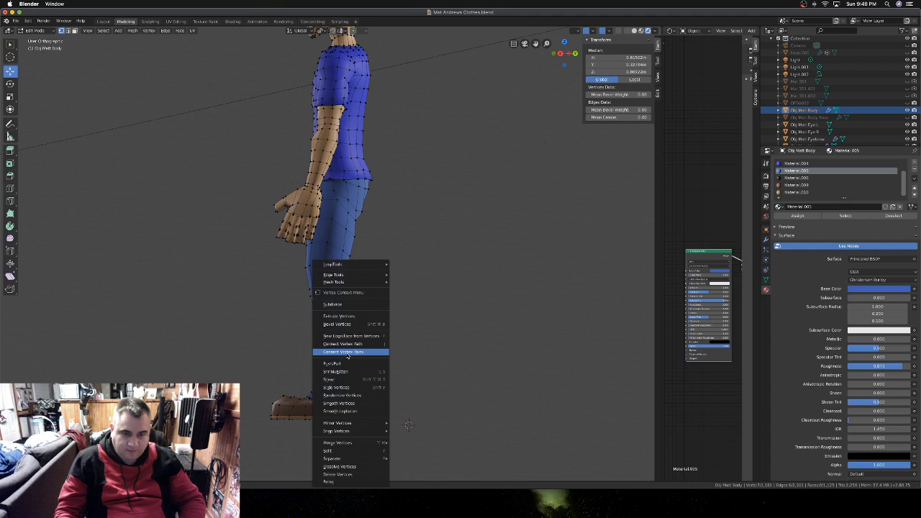
mouse_move(345, 264)
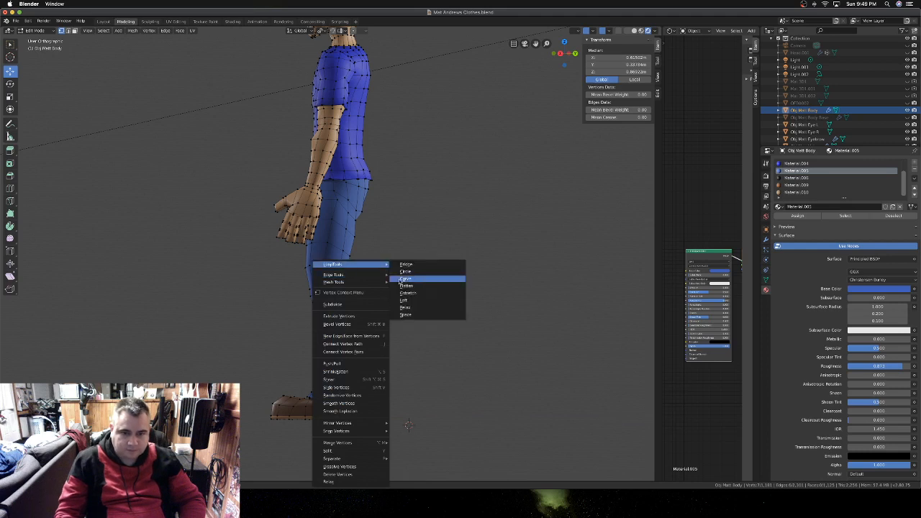
left_click(405, 314)
- Select the next vertex column forward on the outer side of the lower trouser leg and space it evenly with LoopTools Space
middle_click_drag(403, 315, 333, 305)
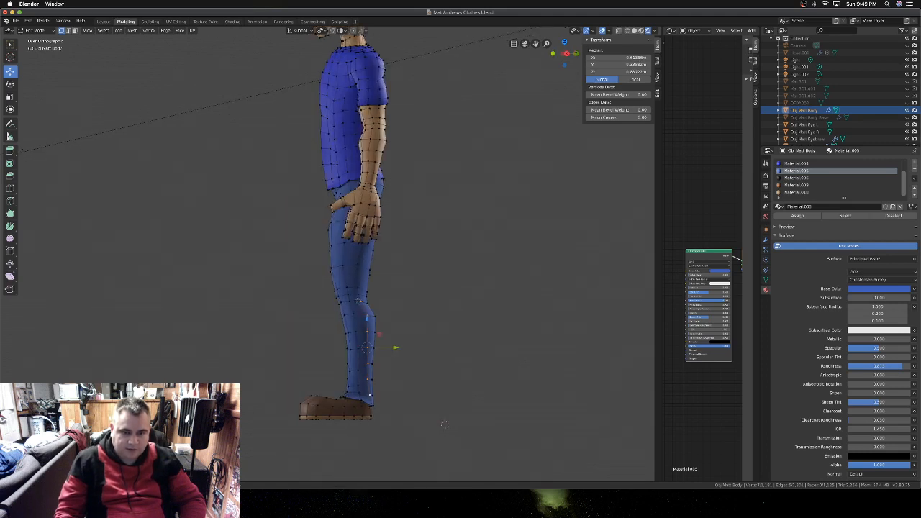
left_click(353, 302)
left_click(354, 313, "shift")
left_click(355, 329, "shift")
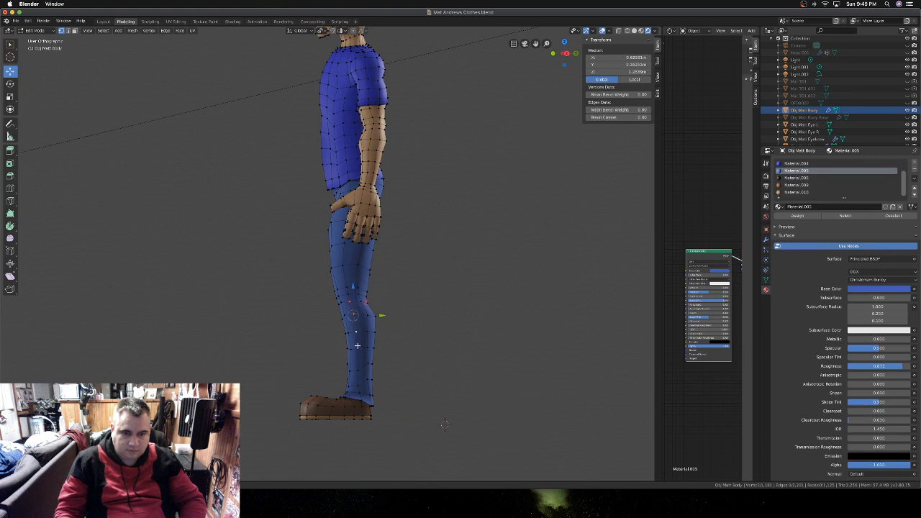
left_click(358, 389, "shift")
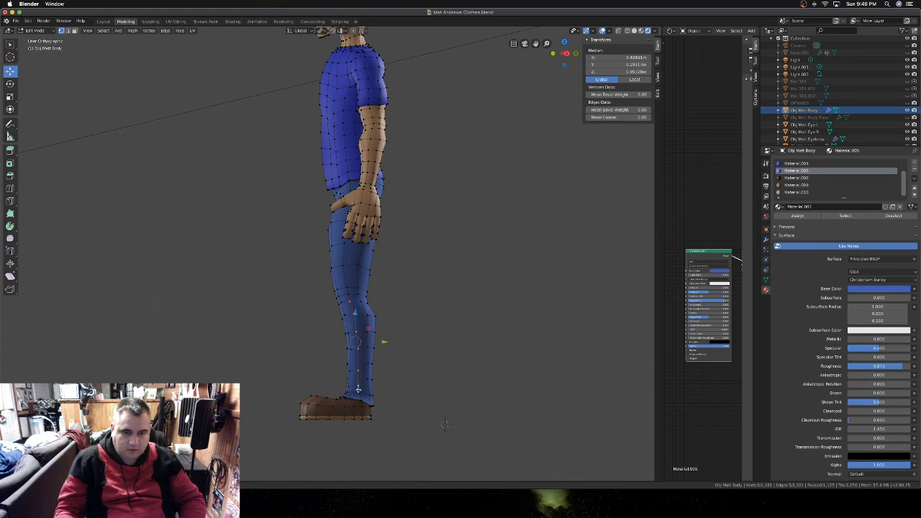
right_click(367, 339)
mouse_move(368, 264)
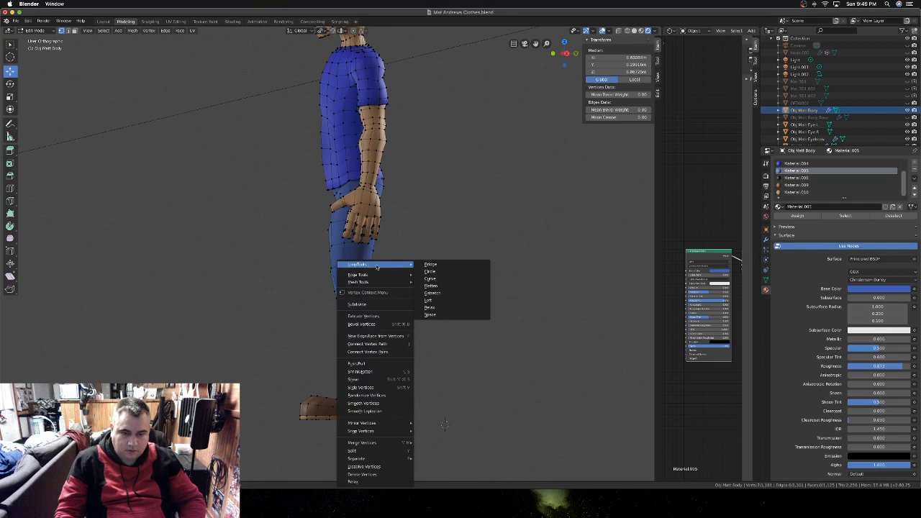
left_click(419, 310)
- Select the outer front vertex column of the lower trouser leg, from knee to cuff, for even spacing with LoopTools
mouse_move(403, 312)
middle_mouse_down()
mouse_move(417, 313)
mouse_move(402, 312)
middle_mouse_up()
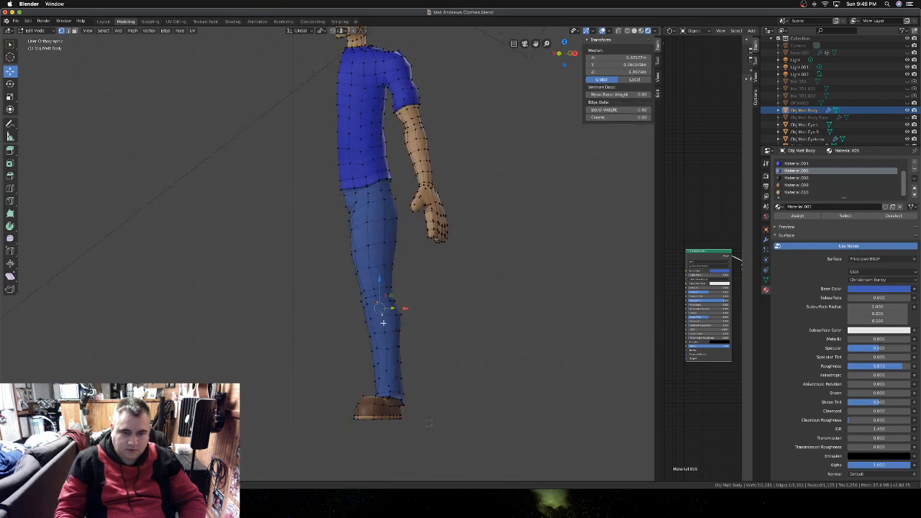
left_click(383, 315)
left_click(386, 370, "shift")
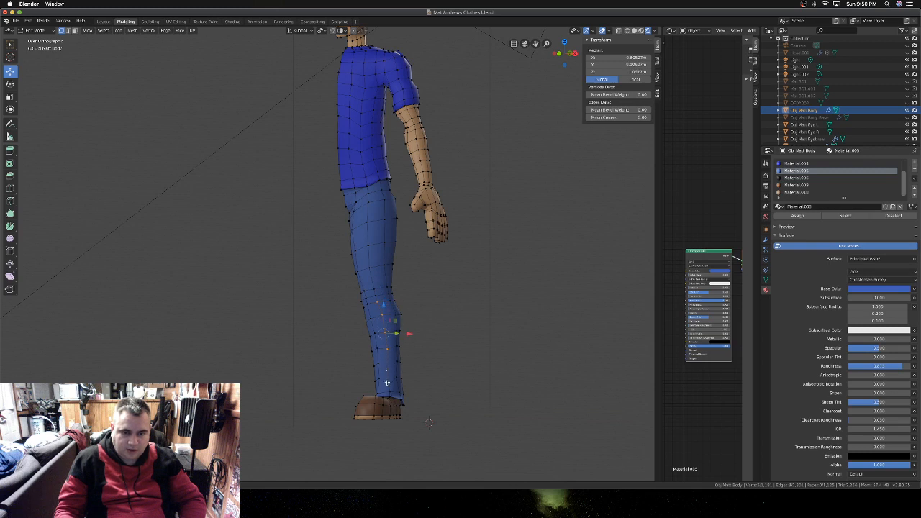
left_click(390, 388, "shift")
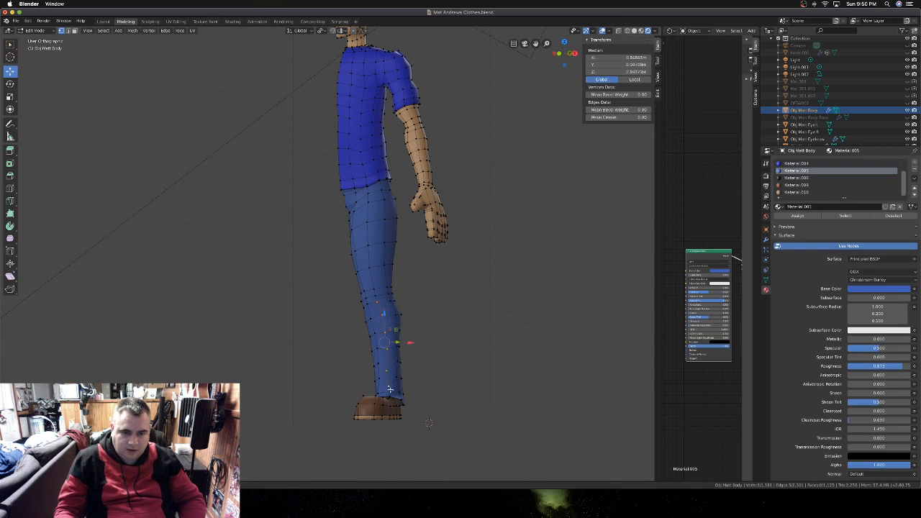
right_click(391, 333)
mouse_move(387, 276)
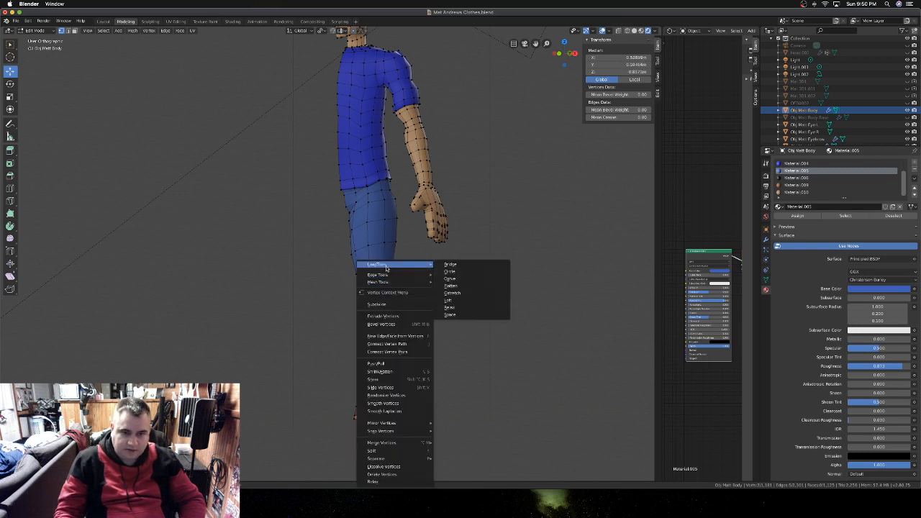
- Evenly space the selected vertices running down the lower trouser leg with LoopTools Space
left_click(455, 314)
scroll(408, 296, "left", 4)
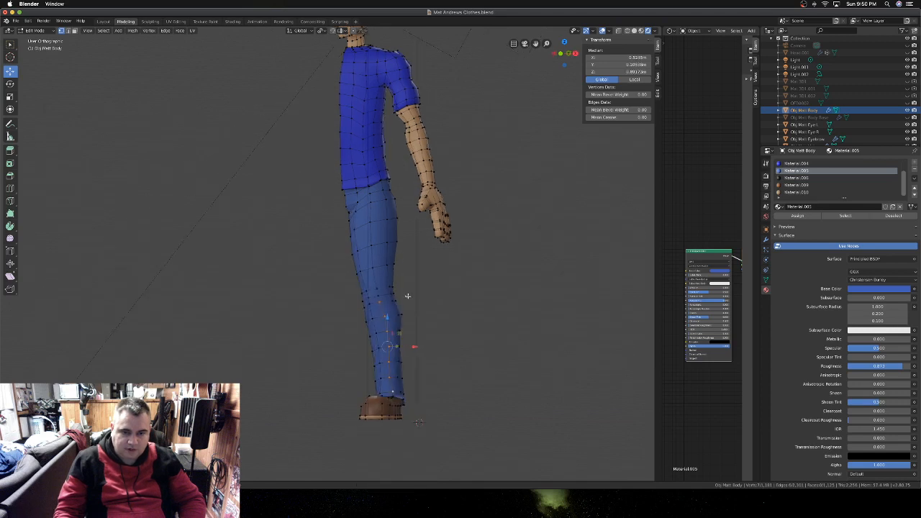
scroll(406, 295, "right", 3)
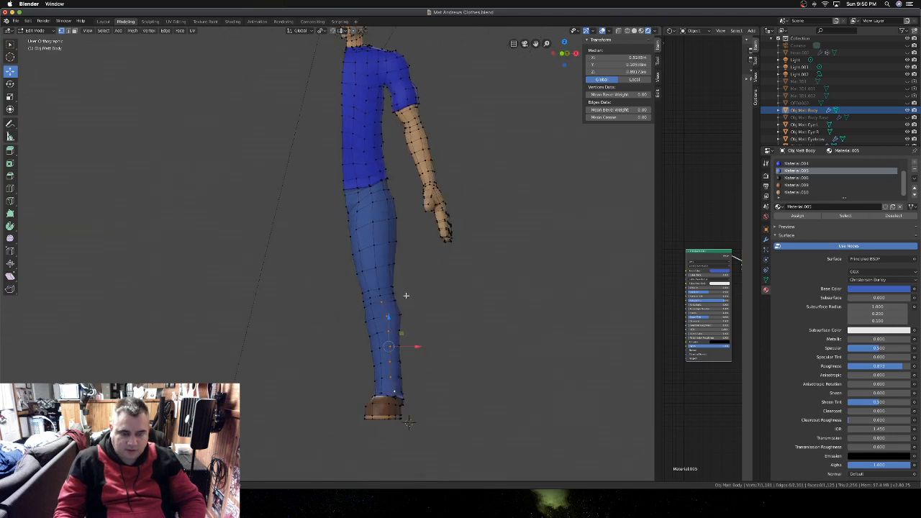
key("KP_1")
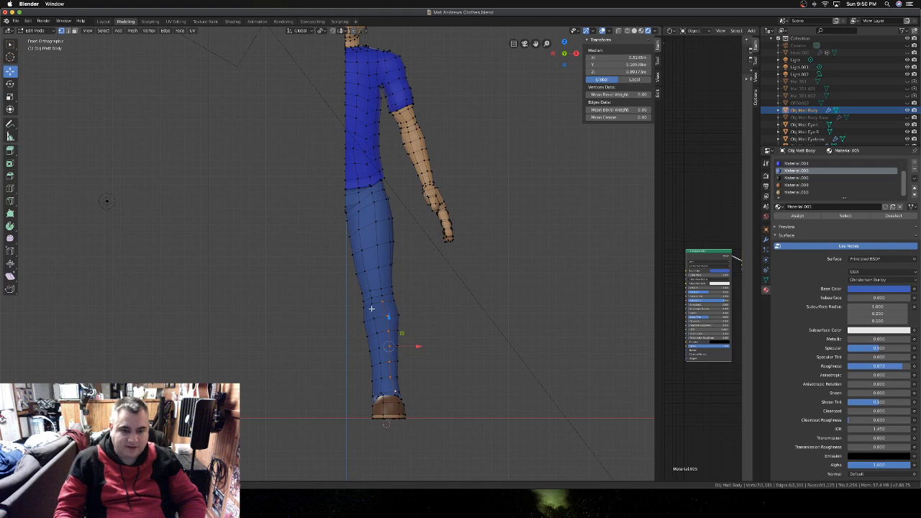
- Select the vertex ring around the middle of the trouser knee and space it evenly with LoopTools Space
left_click(372, 297)
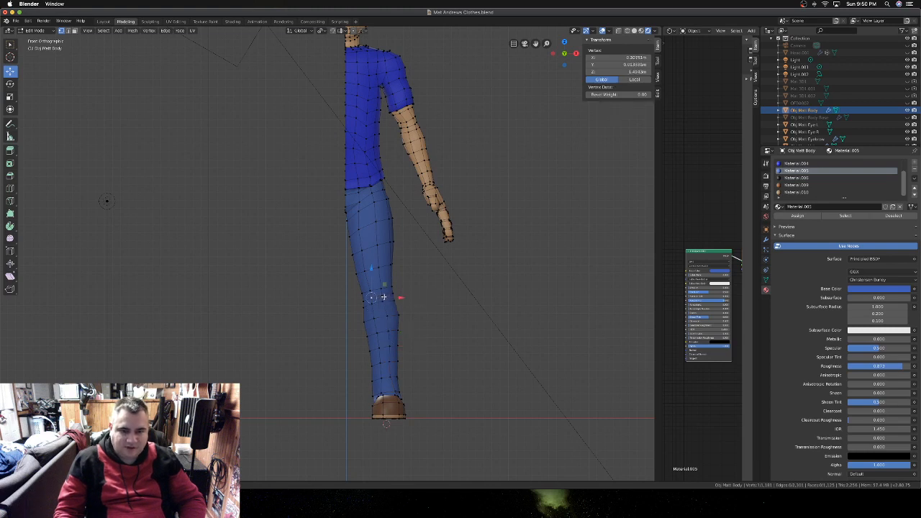
left_click(383, 296, "shift")
left_click(393, 294, "shift")
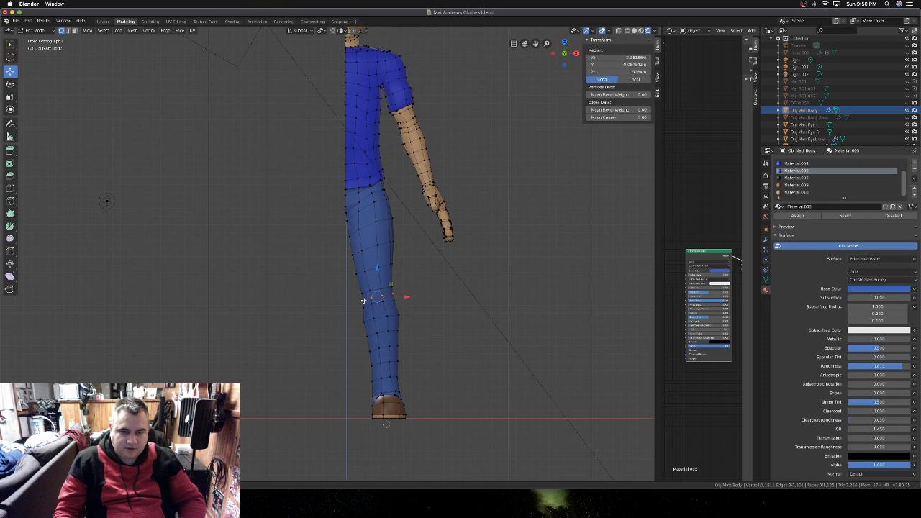
middle_click_drag(372, 297, 289, 299)
left_click(304, 301, "shift")
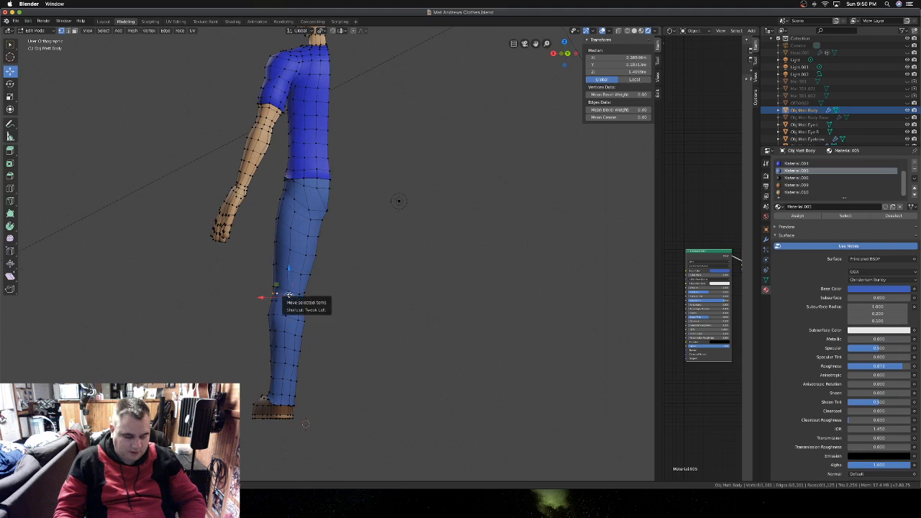
key("KP_1")
right_click(288, 294)
mouse_move(306, 265)
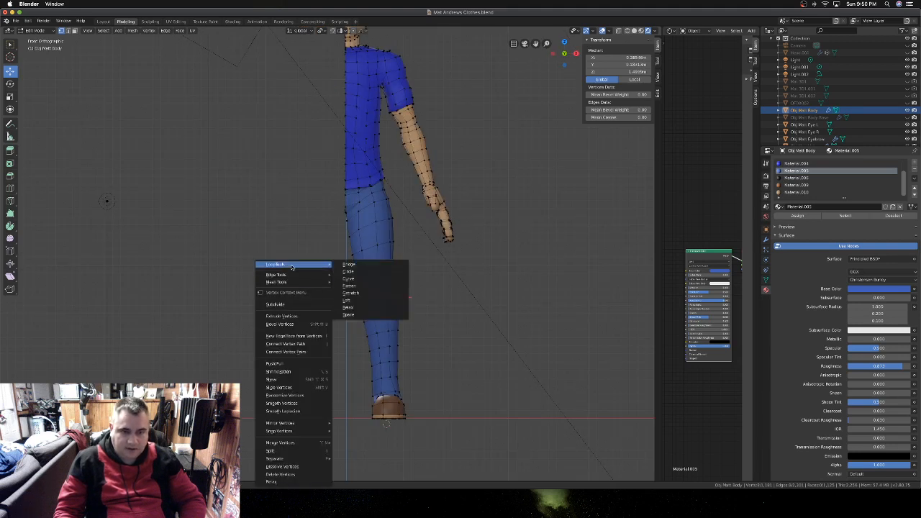
left_click(369, 316)
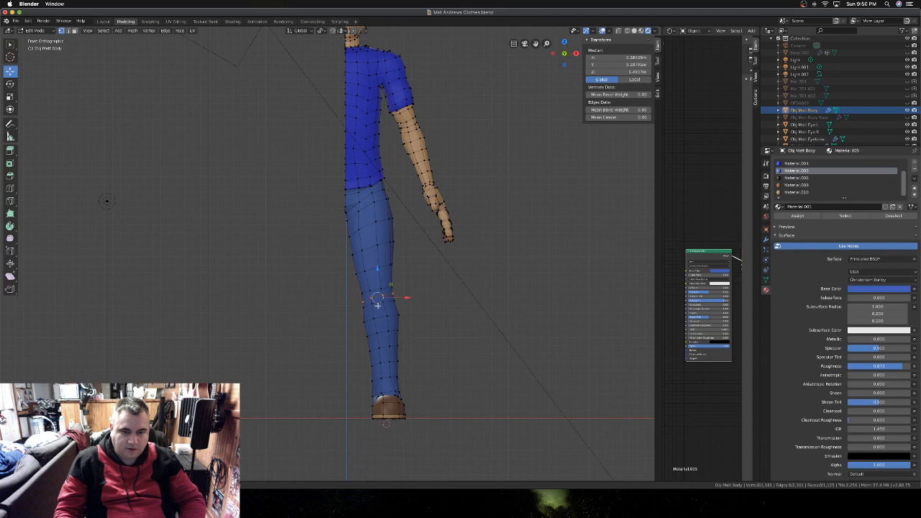
- Select the next vertex ring down at the lower knee and smooth it with LoopTools Relax
left_click(374, 305)
left_click(384, 304, "shift")
left_click(394, 301, "shift")
left_click(365, 307, "shift")
middle_click_drag(365, 307, 381, 424)
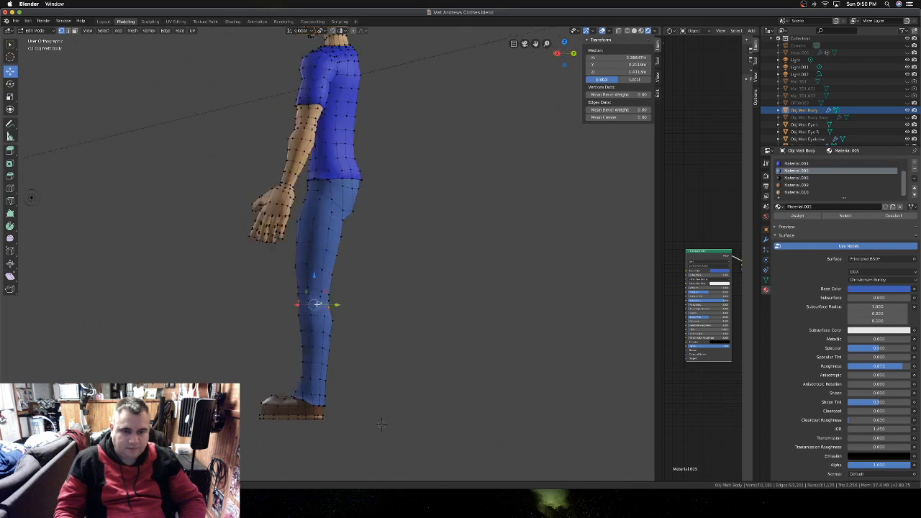
left_click(308, 303, "shift")
right_click(382, 424)
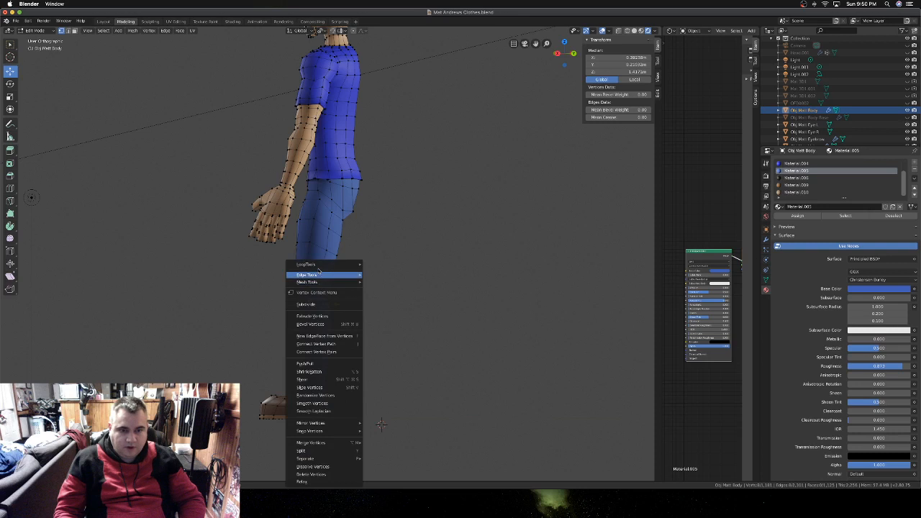
mouse_move(321, 267)
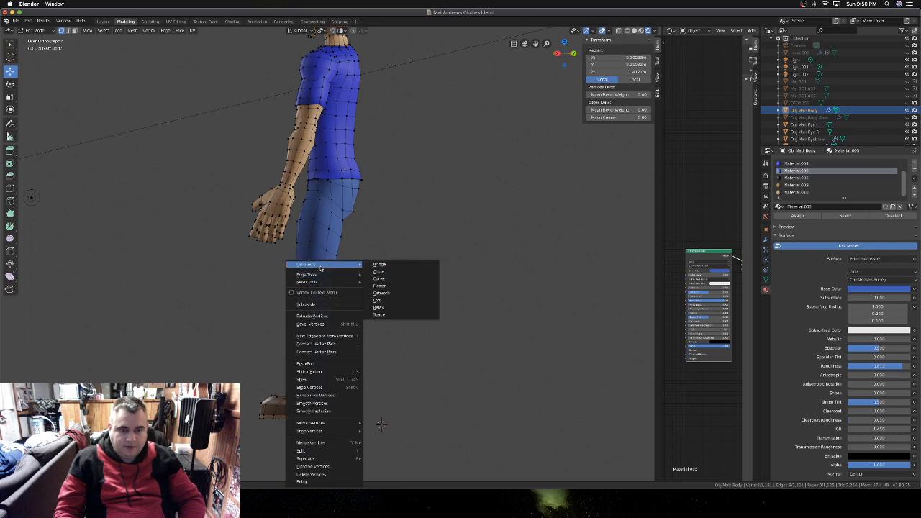
left_click(377, 308)
- Select the vertex ring just below the knee, around the top of the calf, and space it evenly with LoopTools Space
left_click(313, 317)
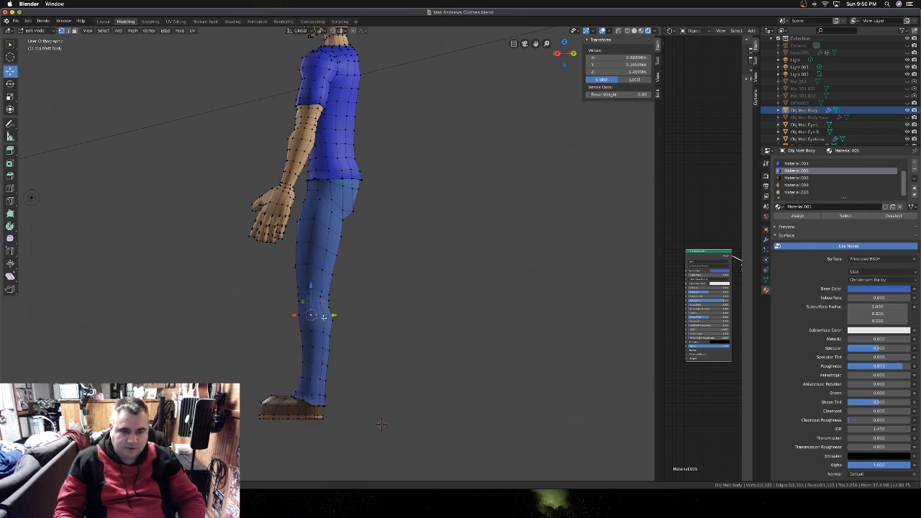
left_click(322, 316, "shift")
left_click(329, 318, "shift")
left_click(303, 316, "shift")
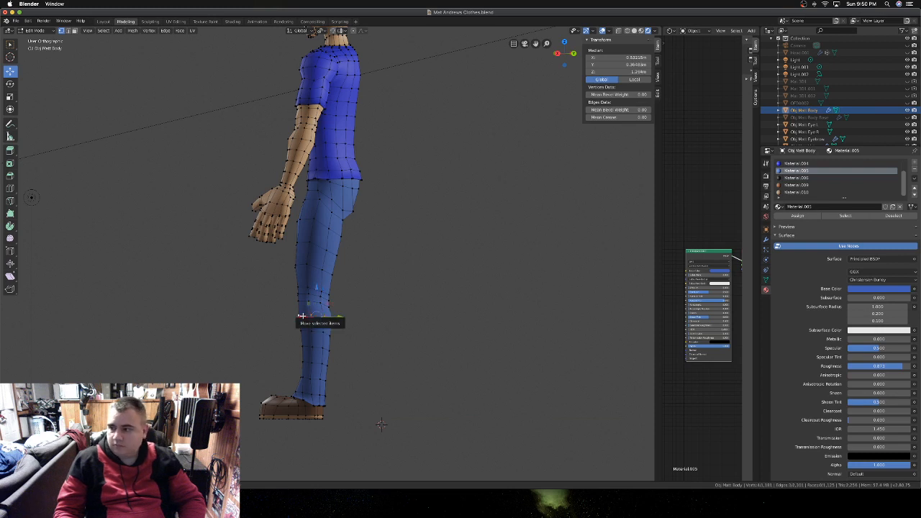
mouse_move(302, 316)
middle_mouse_down()
mouse_move(374, 316)
mouse_move(308, 321)
middle_mouse_up()
left_click(374, 317, "shift")
left_click(370, 319, "shift")
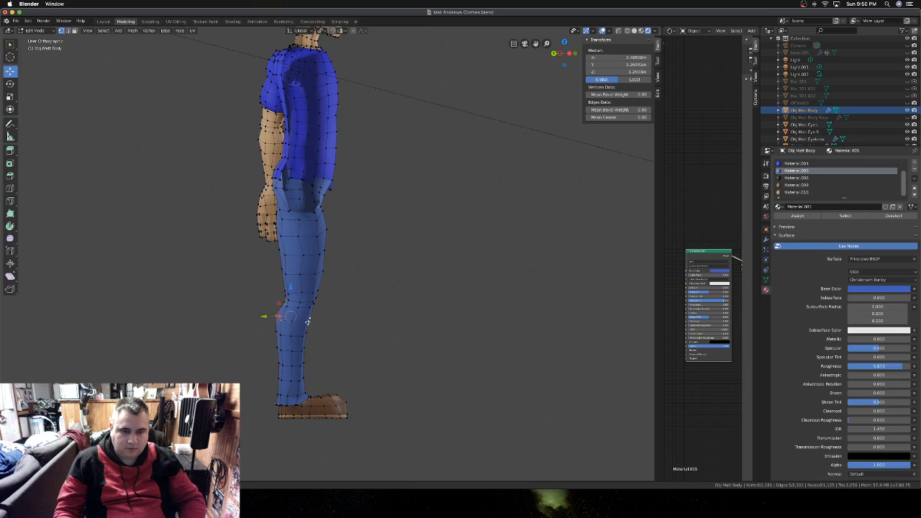
right_click(300, 324)
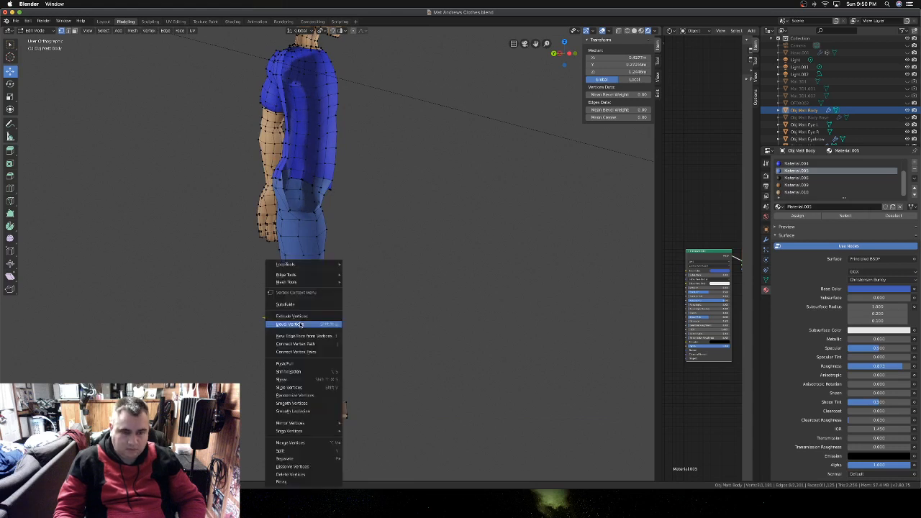
mouse_move(298, 265)
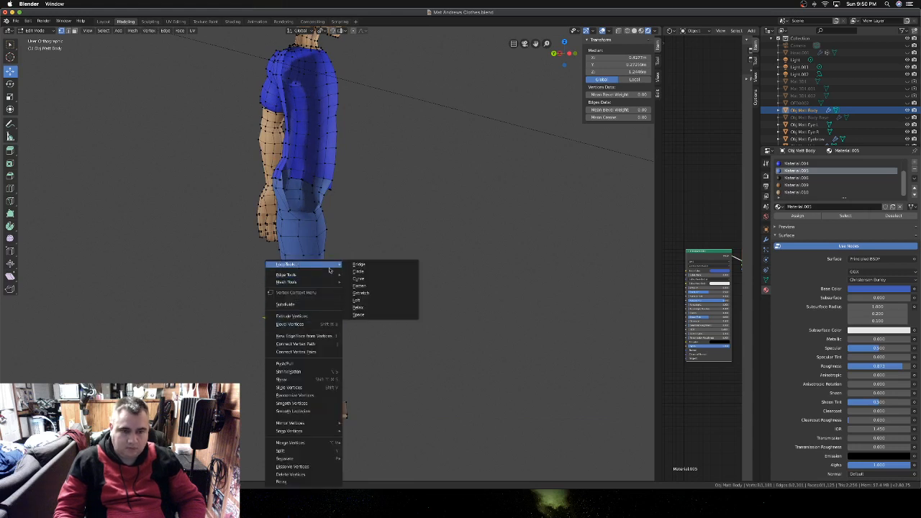
left_click(358, 314)
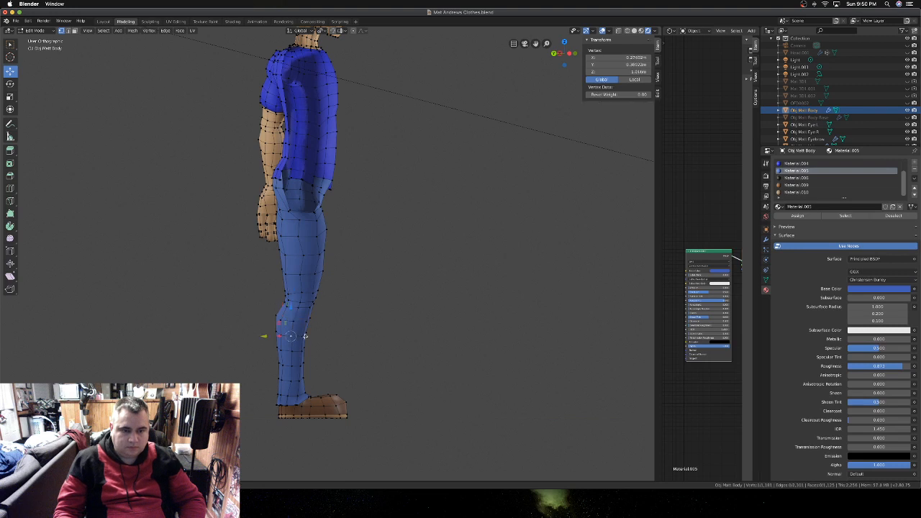
- Select the vertex ring around the upper calf, the next one down the leg, and smooth it with LoopTools Relax
left_click(283, 333)
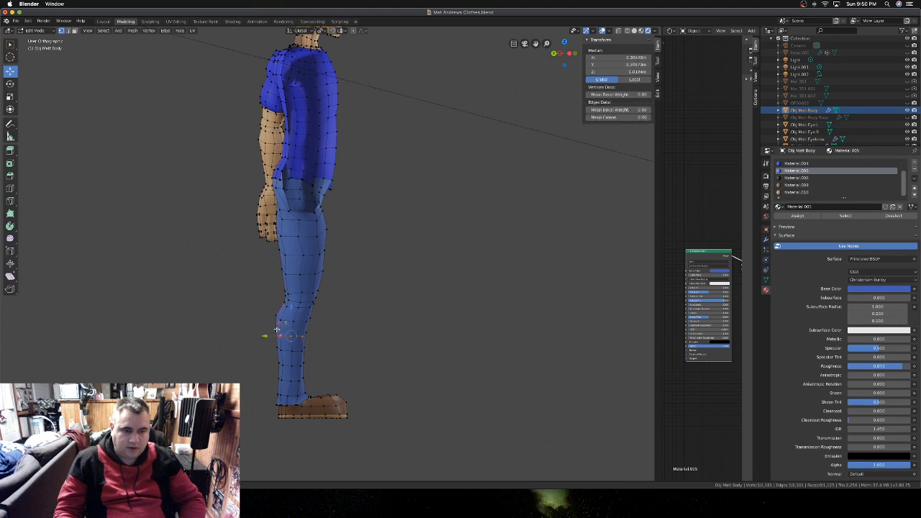
left_click(277, 330, "shift")
mouse_move(277, 330)
middle_mouse_down()
mouse_move(268, 331)
mouse_move(295, 332)
middle_mouse_up()
left_click(309, 330, "shift")
left_click(299, 331, "shift")
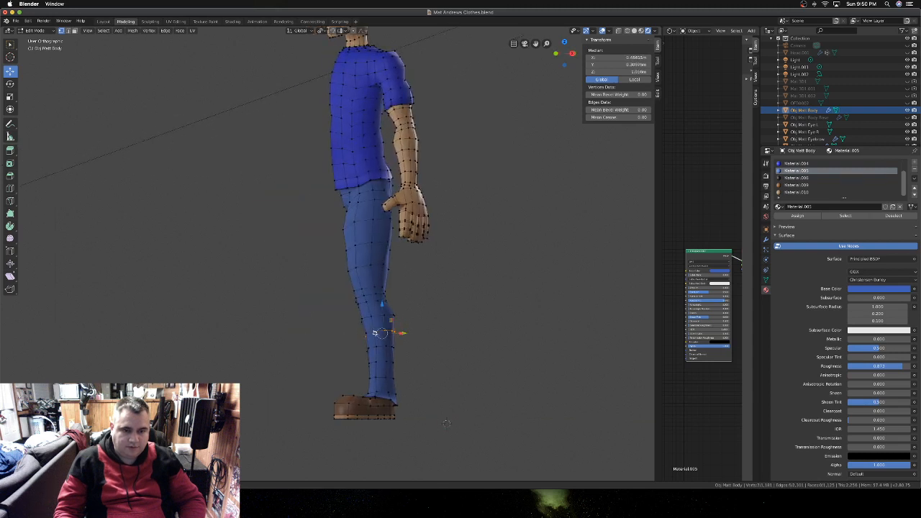
middle_click_drag(353, 332, 367, 334)
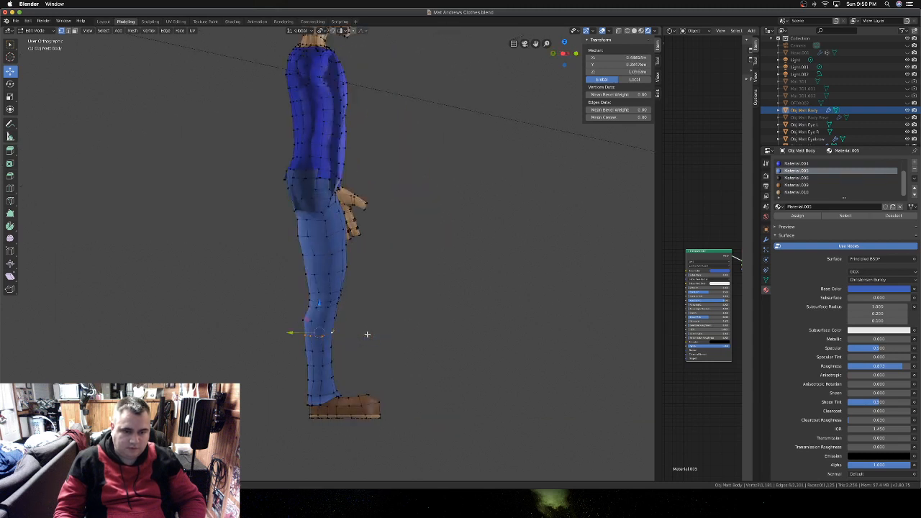
right_click(330, 334)
mouse_move(331, 264)
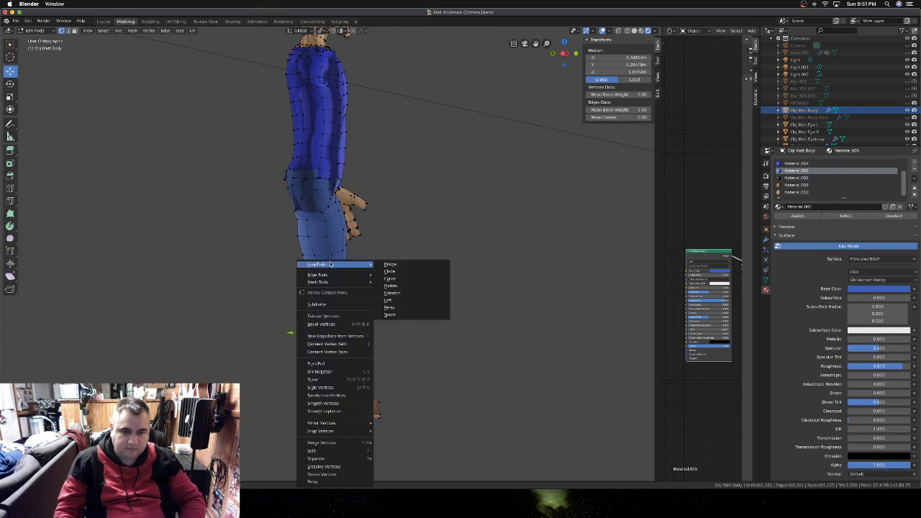
left_click(394, 309)
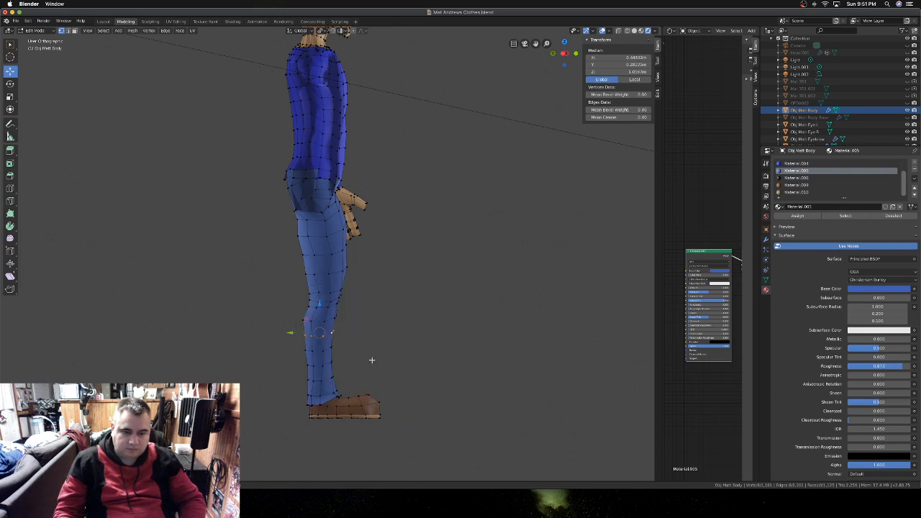
- Select the vertex ring around the middle of the shin and space its vertices evenly with LoopTools Space
mouse_move(321, 351)
middle_mouse_down()
mouse_move(290, 350)
mouse_move(332, 348)
middle_mouse_up()
left_click(327, 350, "shift")
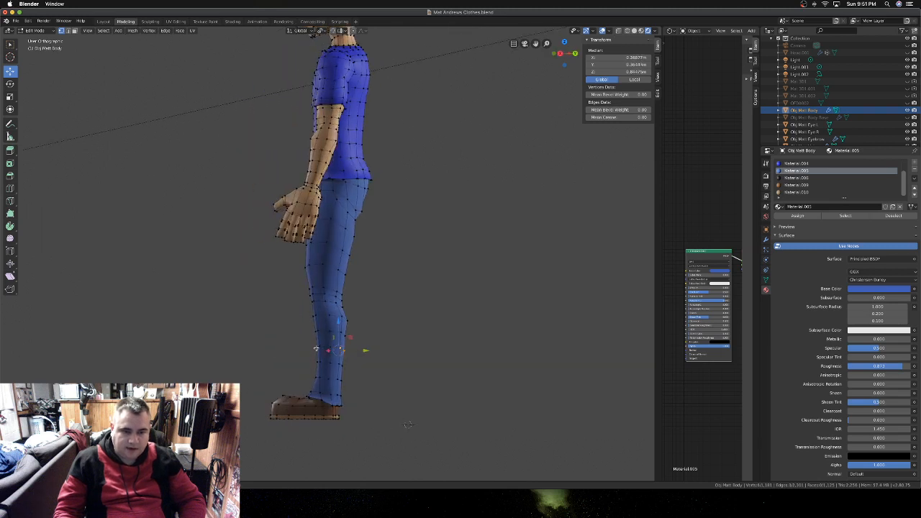
left_click(329, 346, "shift")
left_click(324, 349, "shift")
middle_click_drag(322, 348, 377, 348)
left_click(375, 349, "shift")
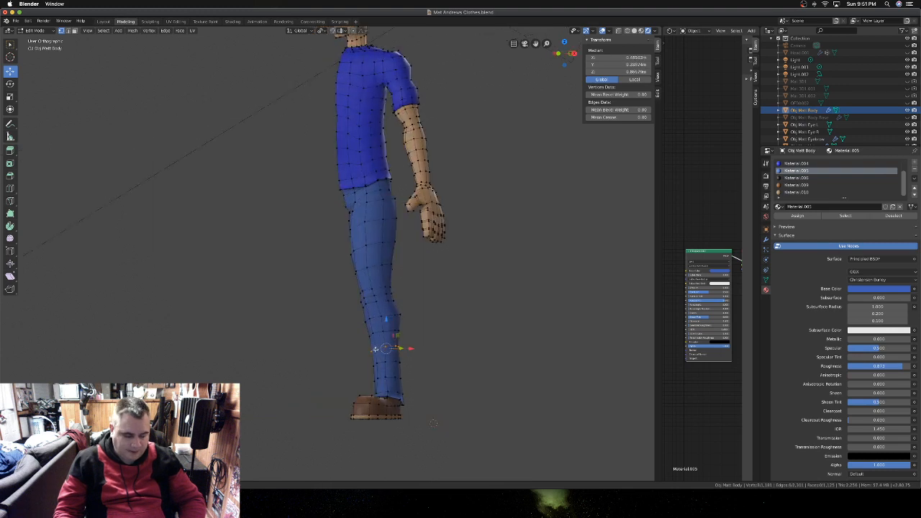
right_click(375, 349)
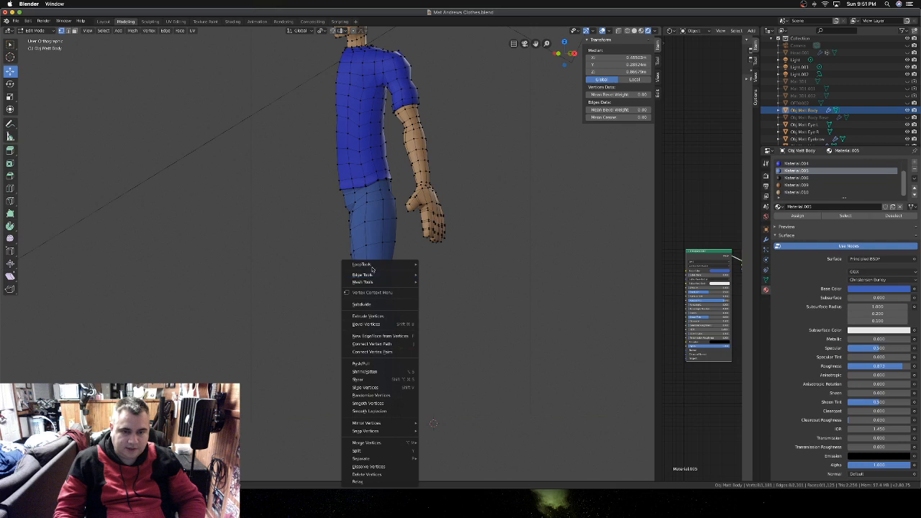
mouse_move(373, 266)
left_click(443, 314)
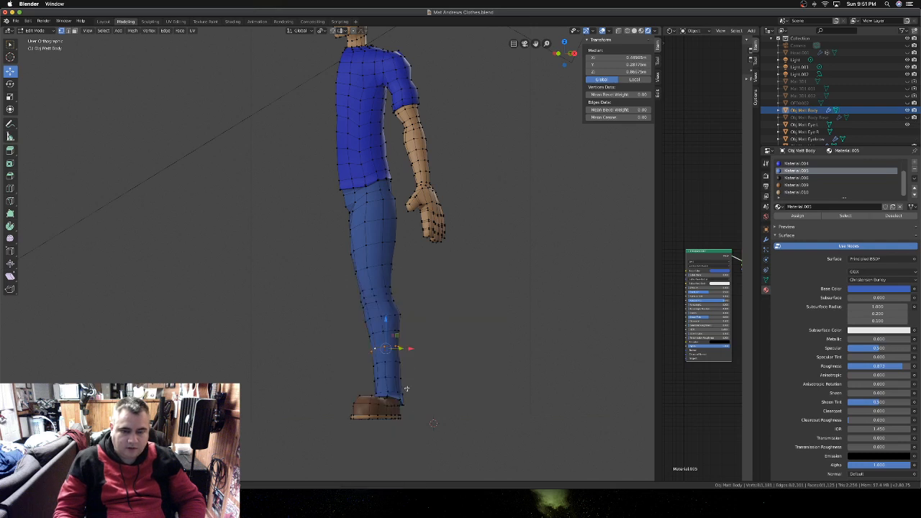
- Select the vertex ring around the lower shin, two rings above the trouser hem, and even it out with LoopTools Space
left_click(386, 366)
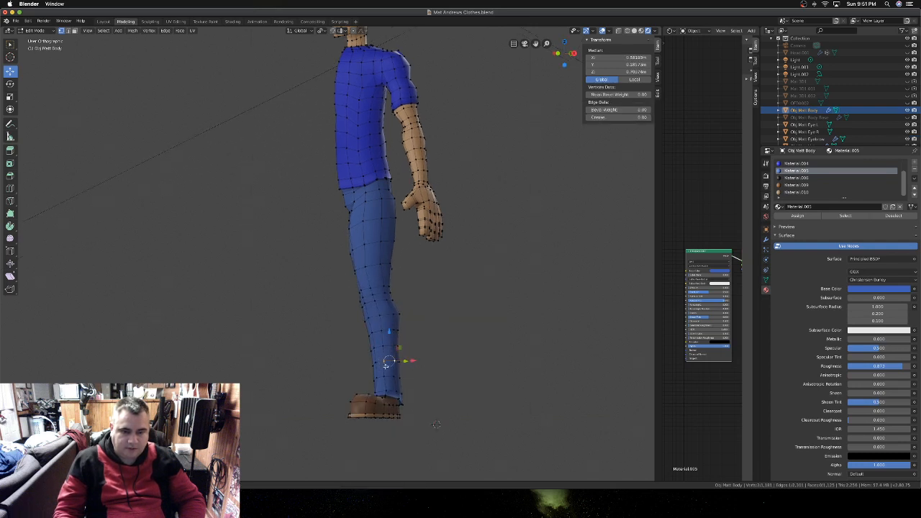
left_click(374, 365, "shift")
middle_click_drag(374, 364, 280, 367)
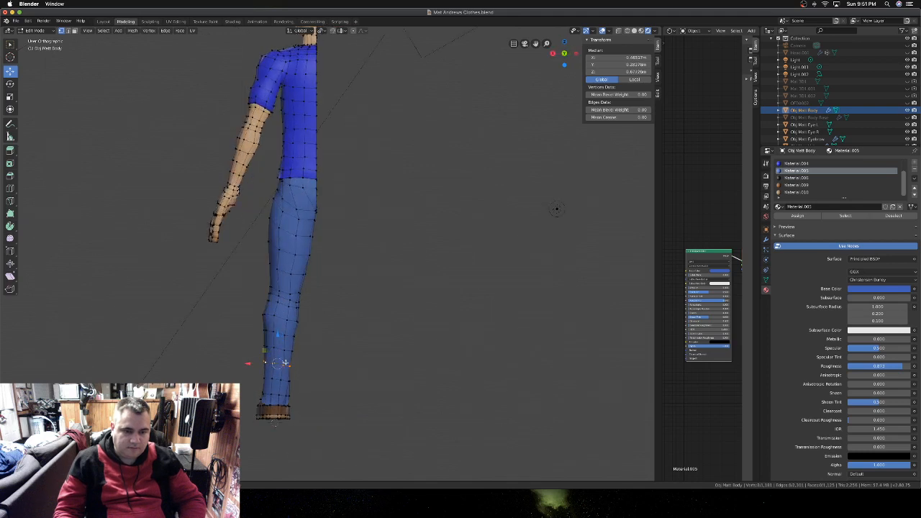
right_click(286, 363)
mouse_move(301, 269)
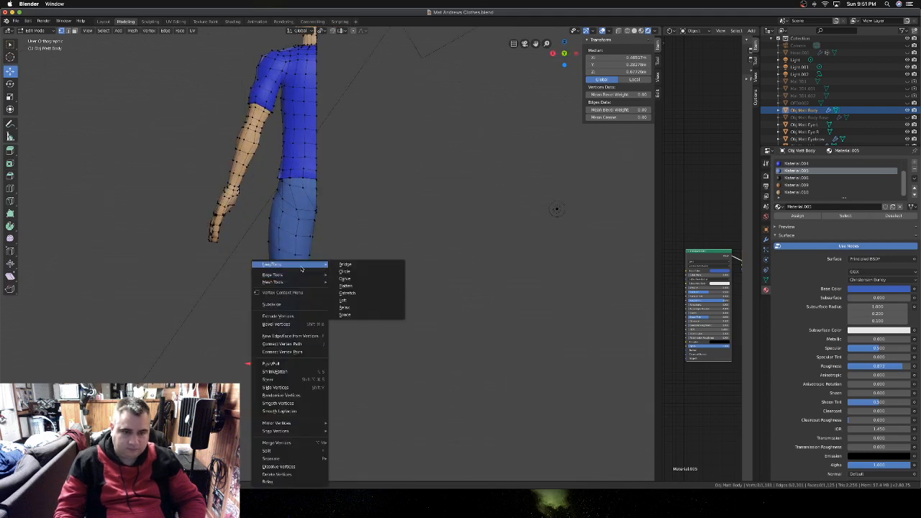
left_click(345, 315)
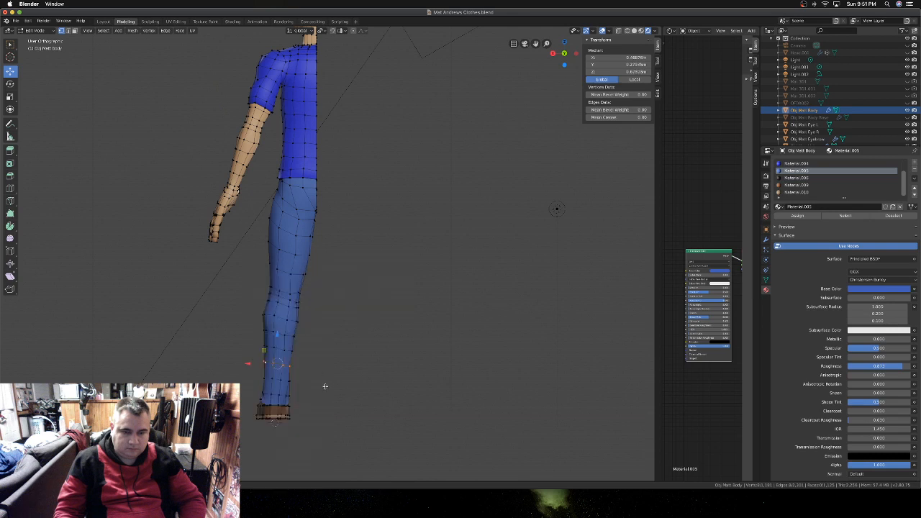
- Select the vertex ring just above the ankle, one ring above the trouser hem, and space it evenly with LoopTools Space
left_click(285, 382)
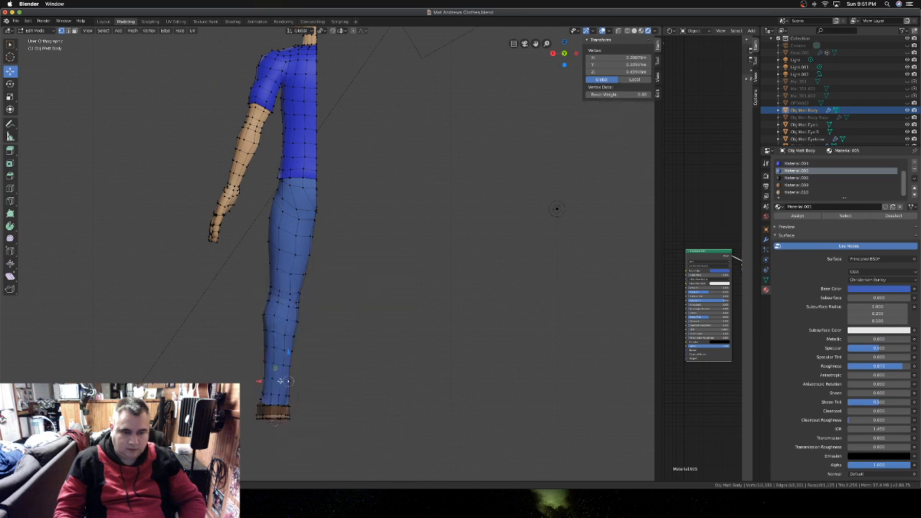
left_click(280, 381, "shift")
left_click(273, 381, "shift")
left_click(269, 381, "shift")
scroll(271, 381, "left", 5)
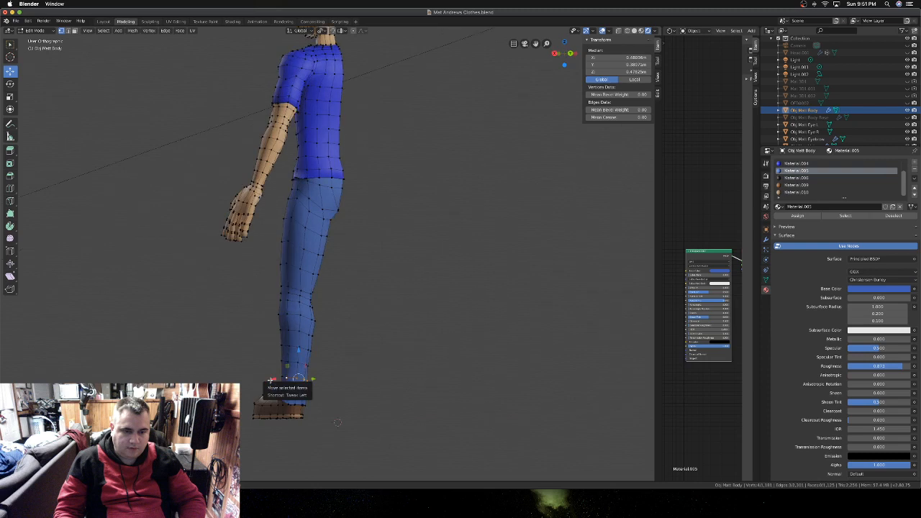
scroll(271, 381, "left", 1)
left_click(292, 377, "shift")
scroll(293, 375, "left", 8)
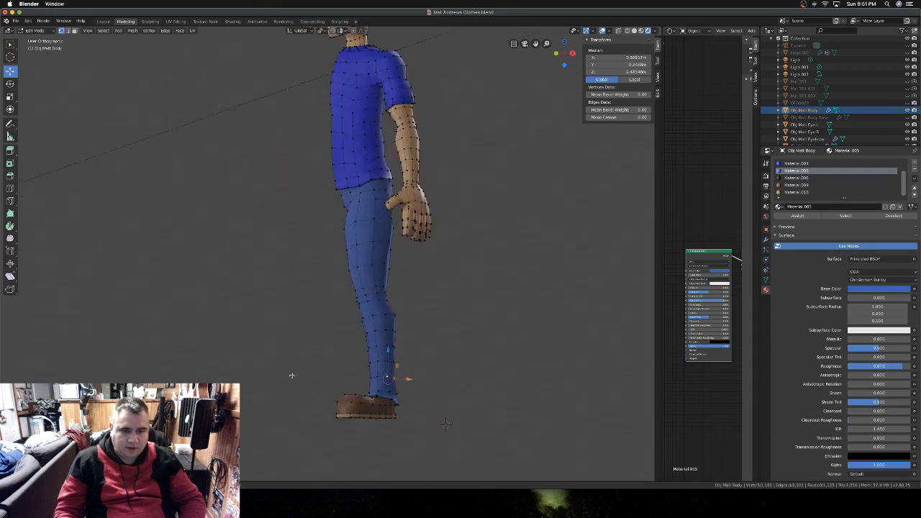
left_click(369, 380, "shift")
left_click(373, 382, "shift")
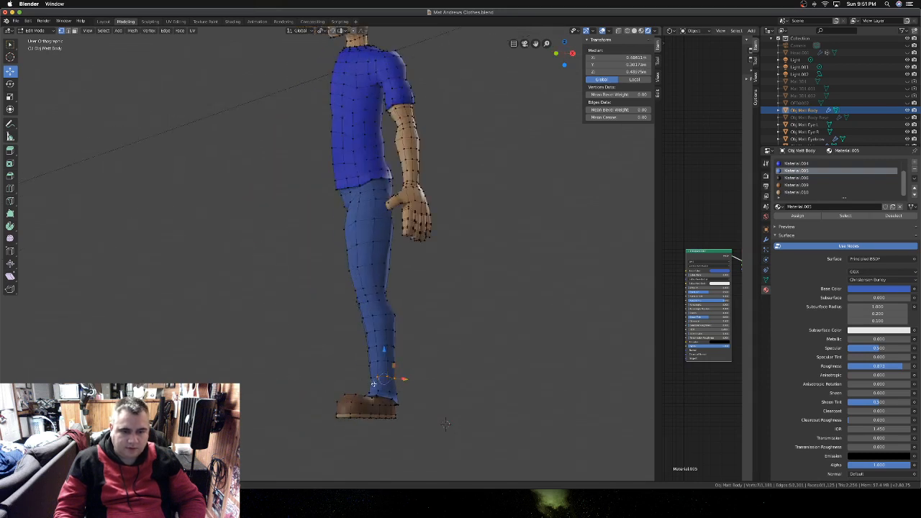
scroll(446, 424, "left", 5)
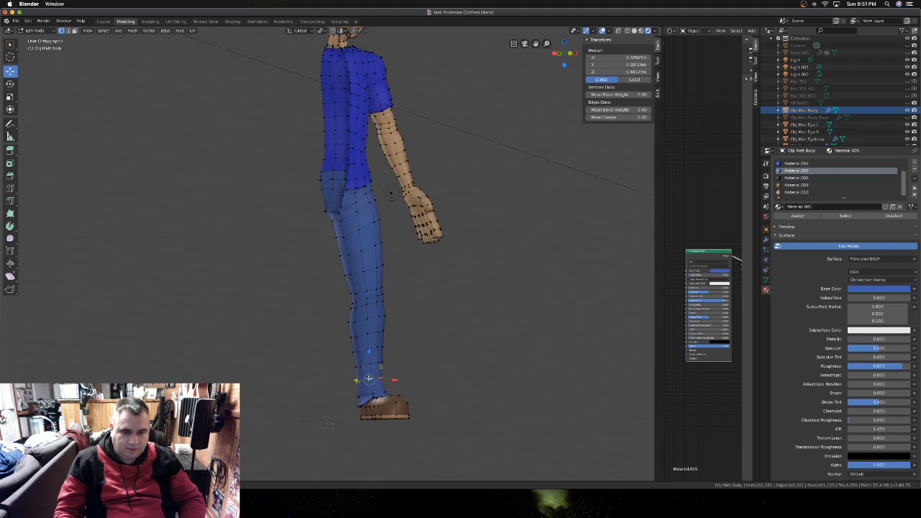
right_click(368, 379)
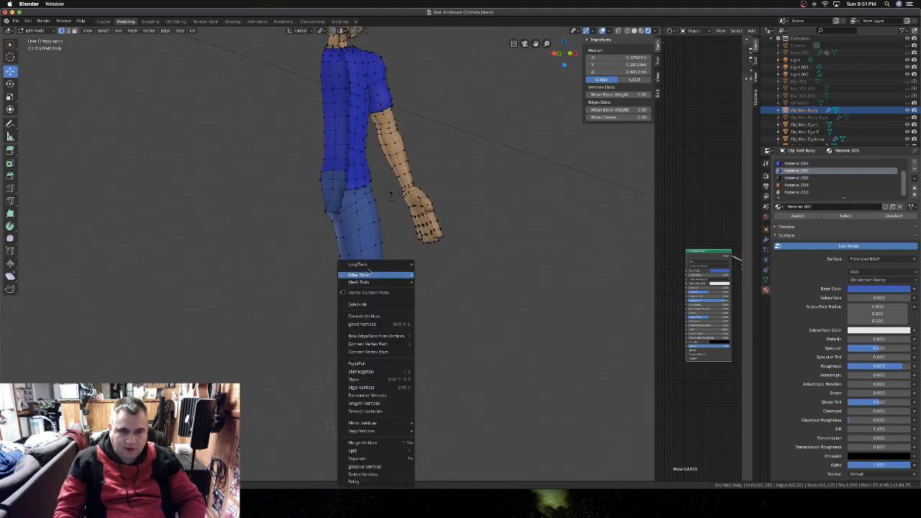
mouse_move(369, 266)
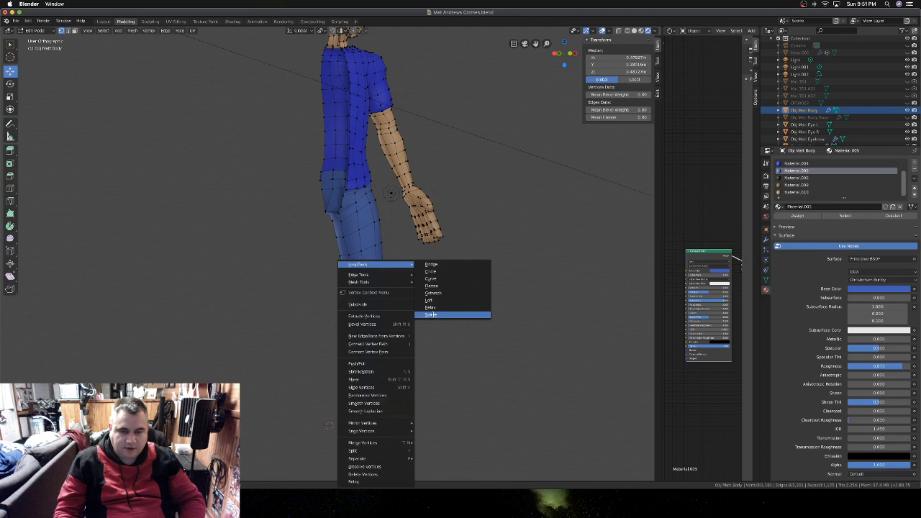
left_click(430, 315)
- Select the vertex ring just above the knee, around the bottom of the thigh, and space it evenly with LoopTools Space
scroll(367, 395, "right", 10)
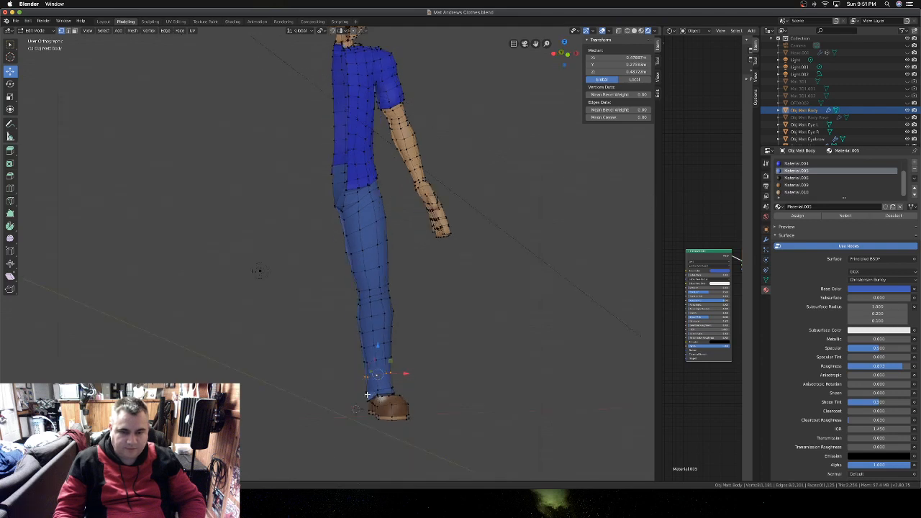
scroll(367, 395, "right", 3)
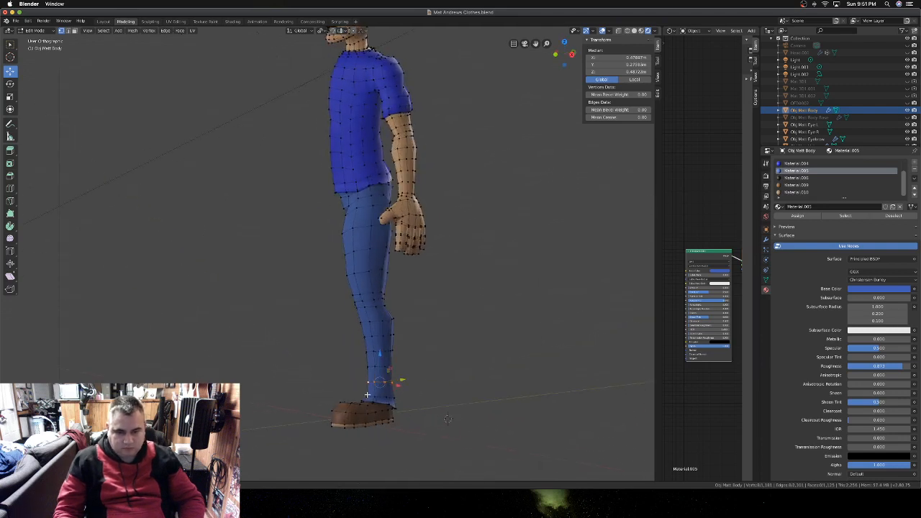
scroll(363, 306, "left", 8)
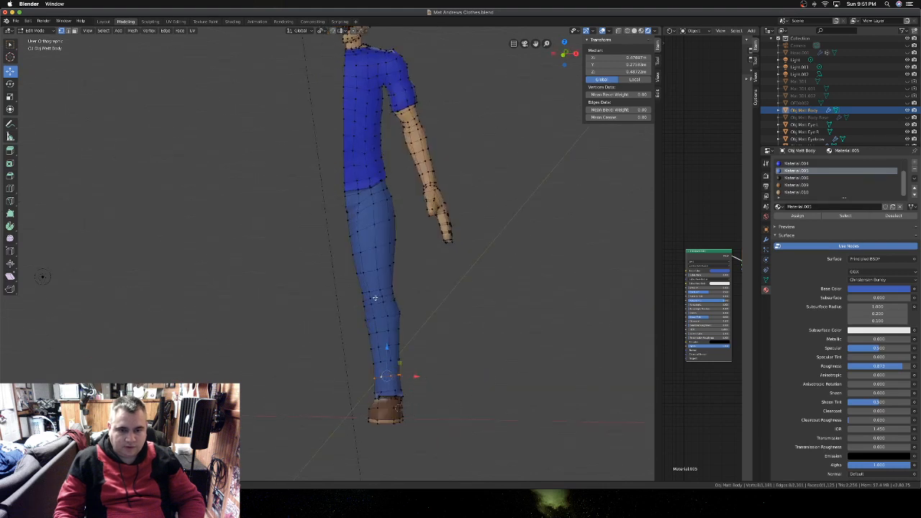
left_click(382, 289)
scroll(372, 291, "right", 1)
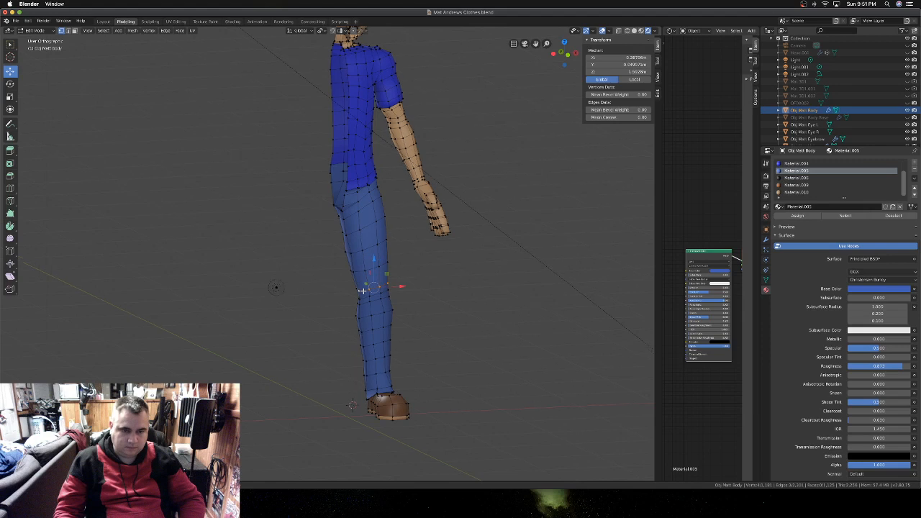
scroll(343, 289, "right", 5)
scroll(342, 290, "right", 6)
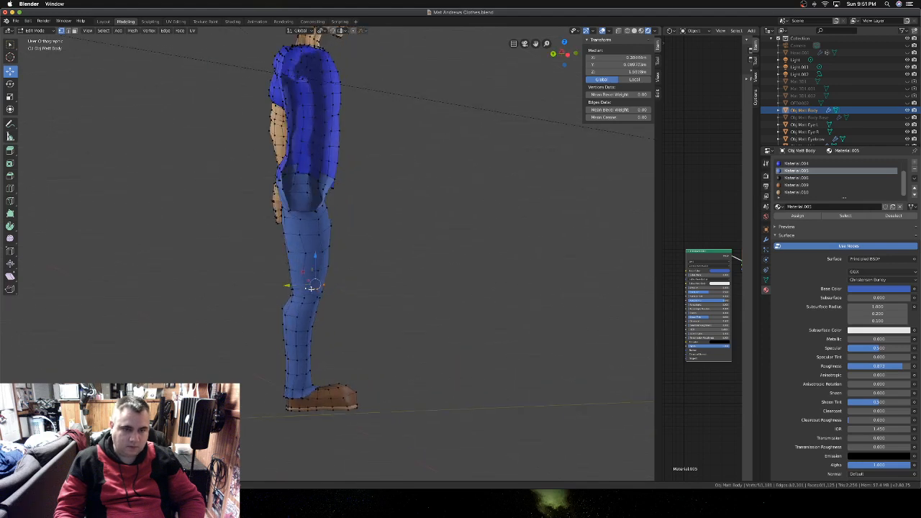
scroll(309, 288, "right", 2)
left_click(287, 291, "shift")
scroll(288, 290, "right", 5)
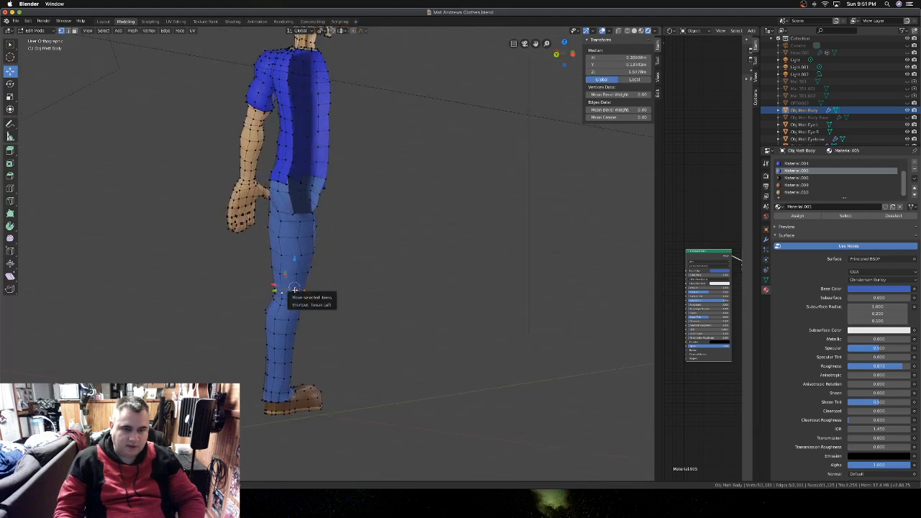
left_click(288, 291, "shift")
scroll(288, 291, "right", 5)
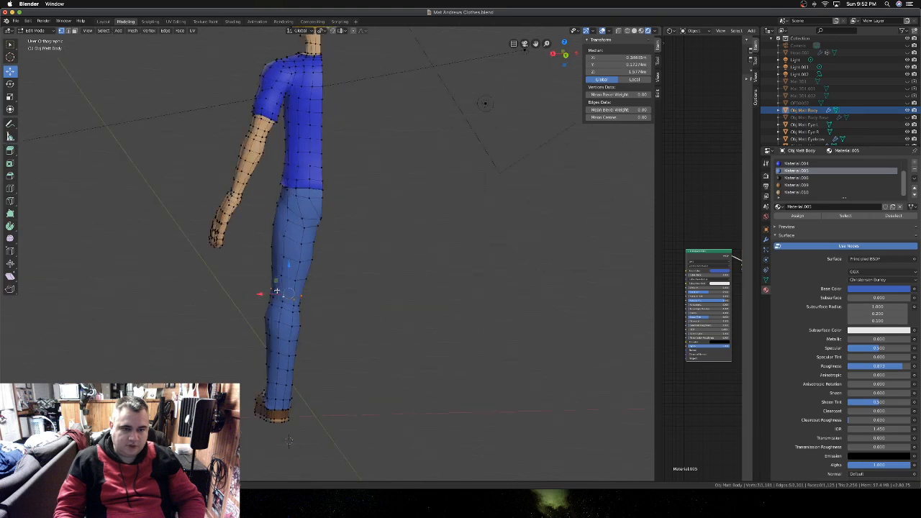
left_click(288, 292, "shift")
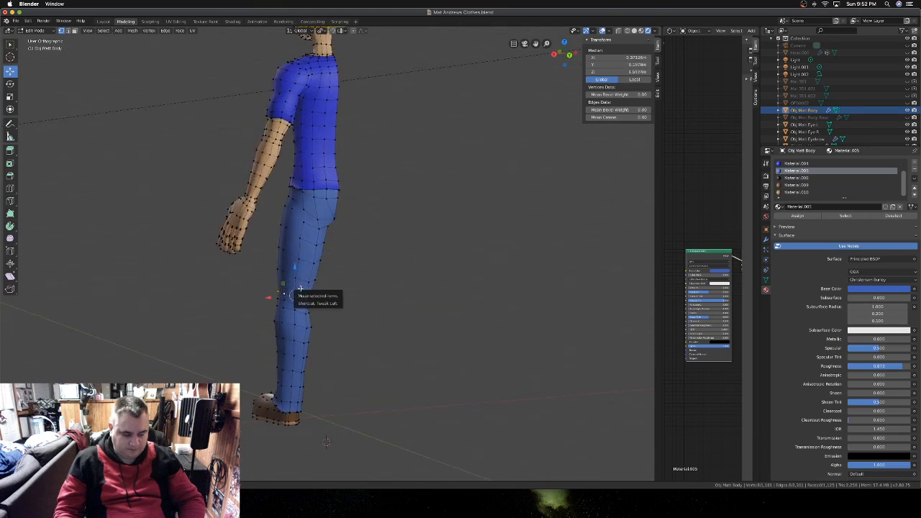
right_click(302, 291)
mouse_move(304, 274)
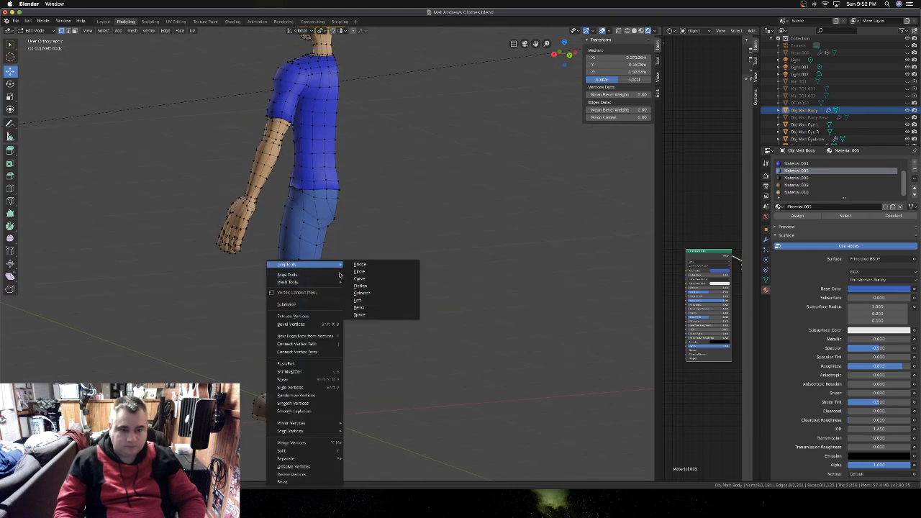
left_click(360, 315)
- Slide the inner-side vertex of the ring just above the knee along its edge, and adjust its height slightly along Z
scroll(338, 299, "right", 5)
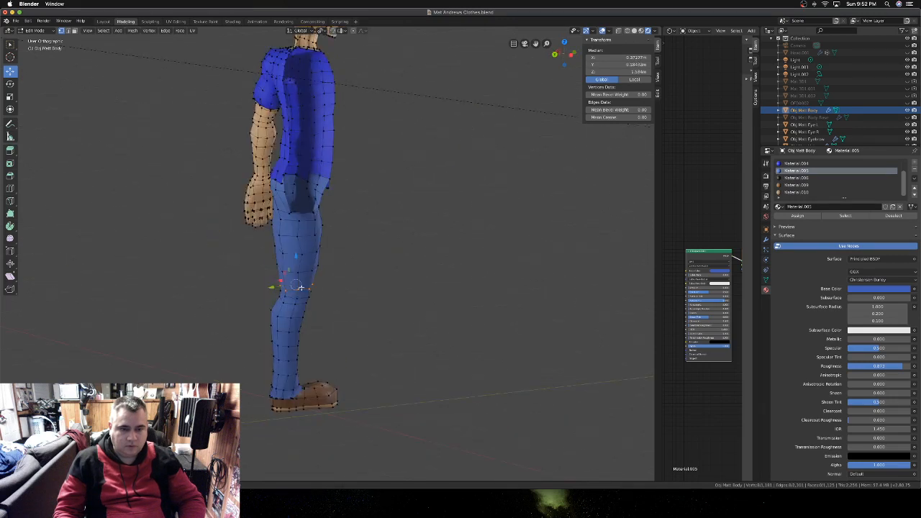
left_click(301, 289)
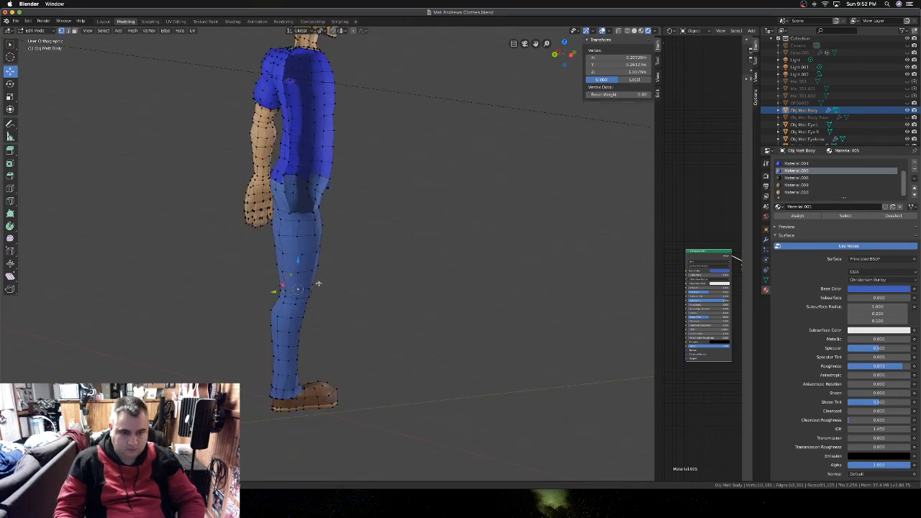
key("g")
key("g")
left_click(297, 290)
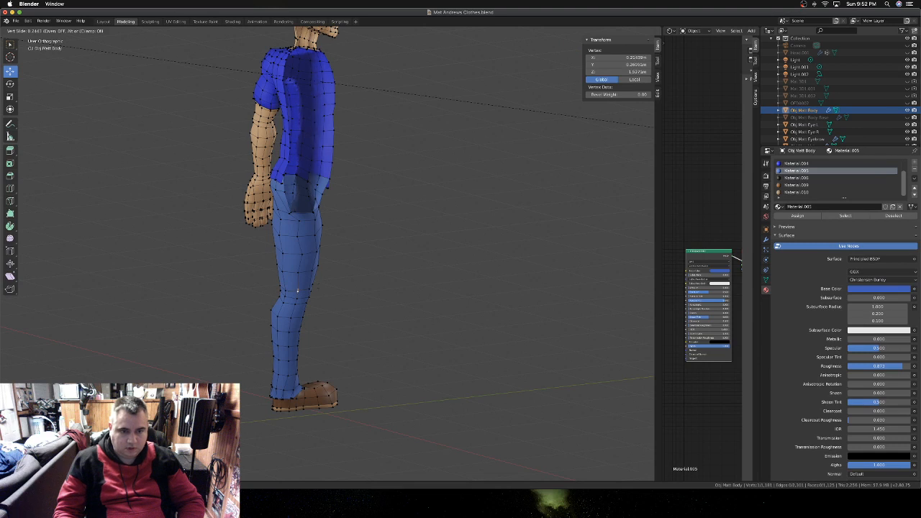
scroll(303, 276, "right", 5)
scroll(302, 276, "left", 5)
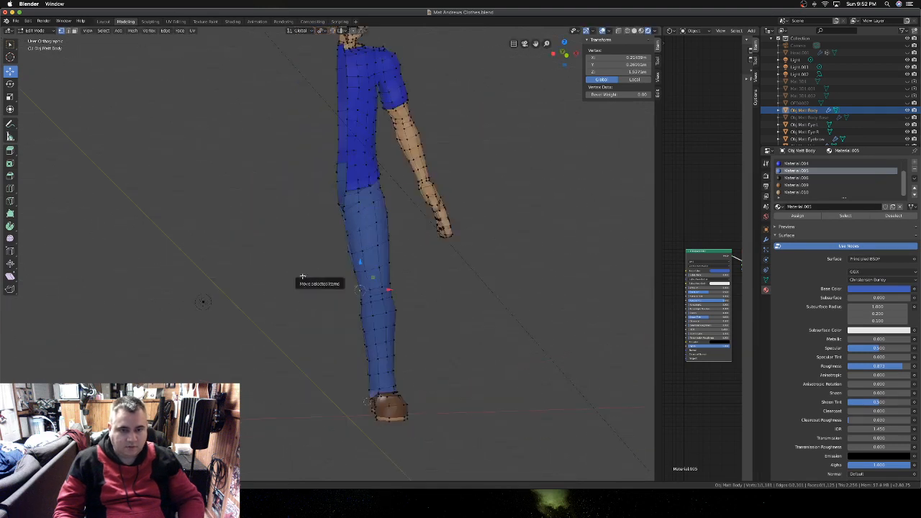
scroll(321, 273, "right", 5)
scroll(321, 274, "left", 5)
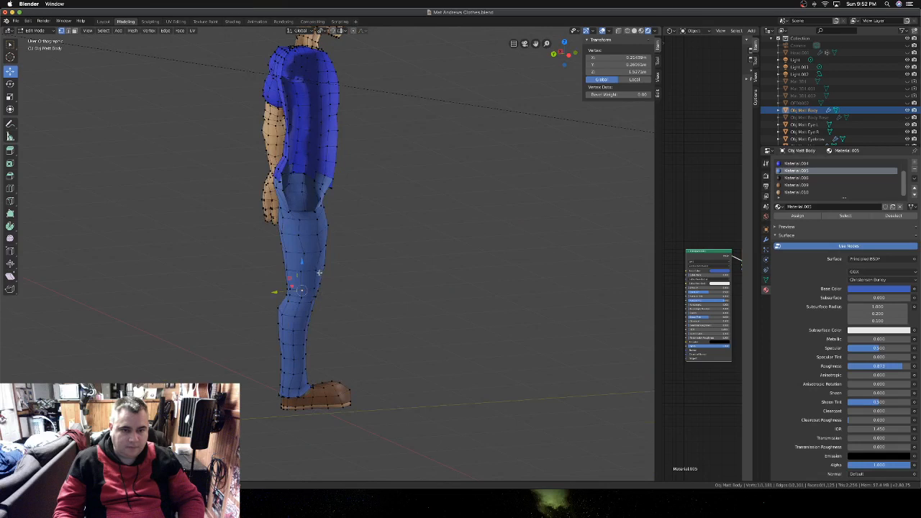
left_click_drag(306, 259, 321, 257)
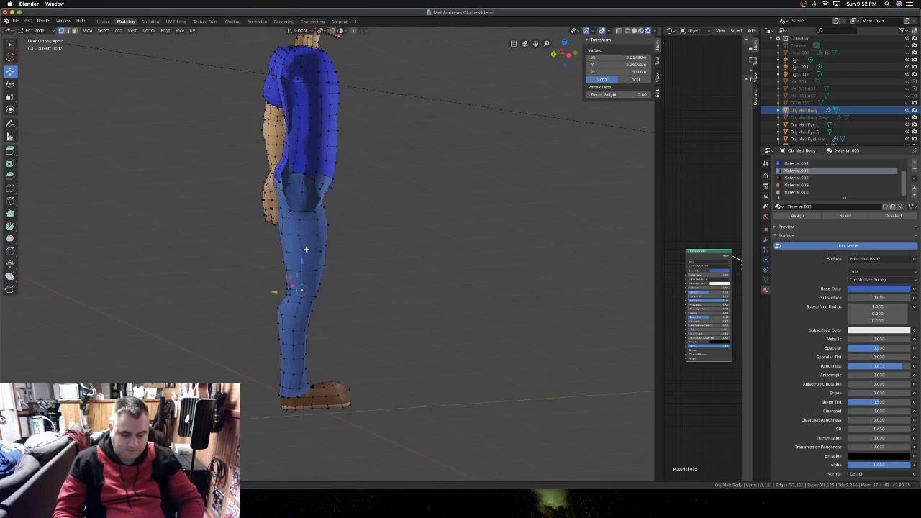
- Vertex-slide two neighbouring vertices of the mid-thigh ring on the inner side of the leg along their edges
left_click(302, 253)
key("g")
key("g")
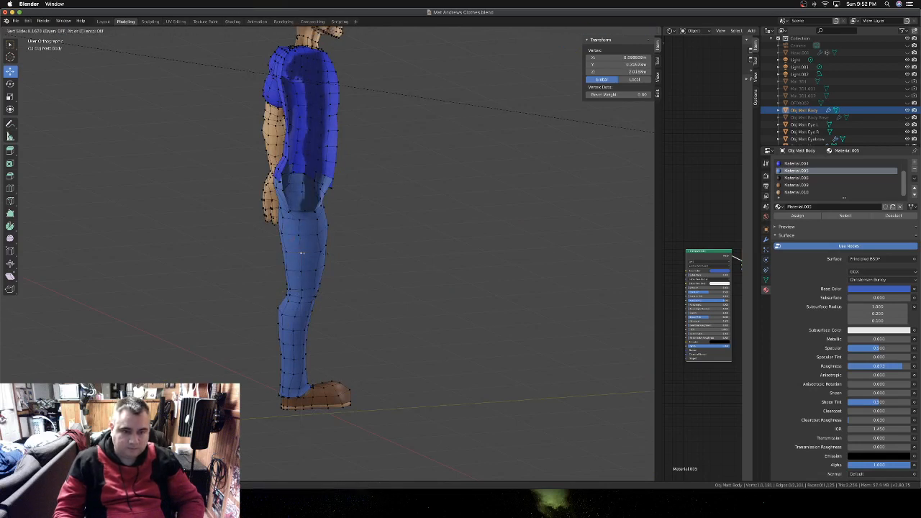
left_click(324, 253)
left_click(319, 252)
key("g")
key("g")
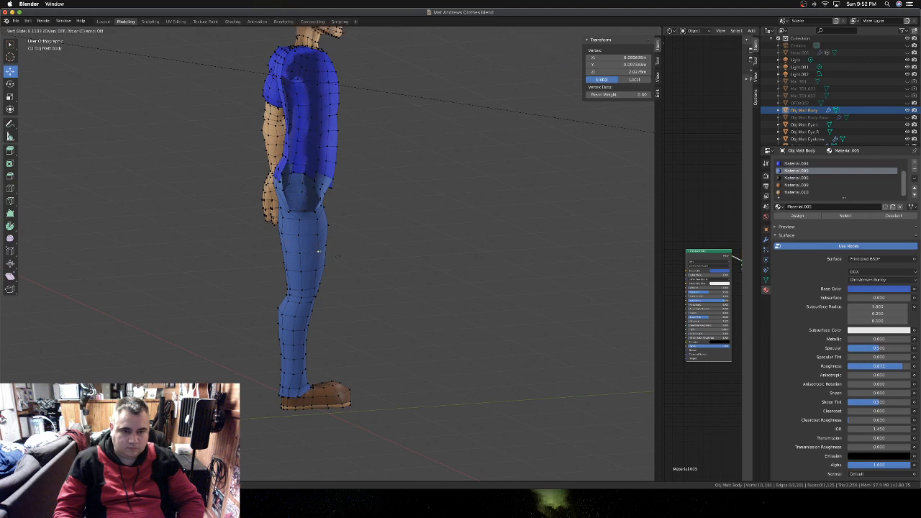
left_click(338, 256)
- In front view, select the vertical vertex row on the inner front of the thigh, from hip to knee, and apply LoopTools Space
key("KP_3")
key("KP_1")
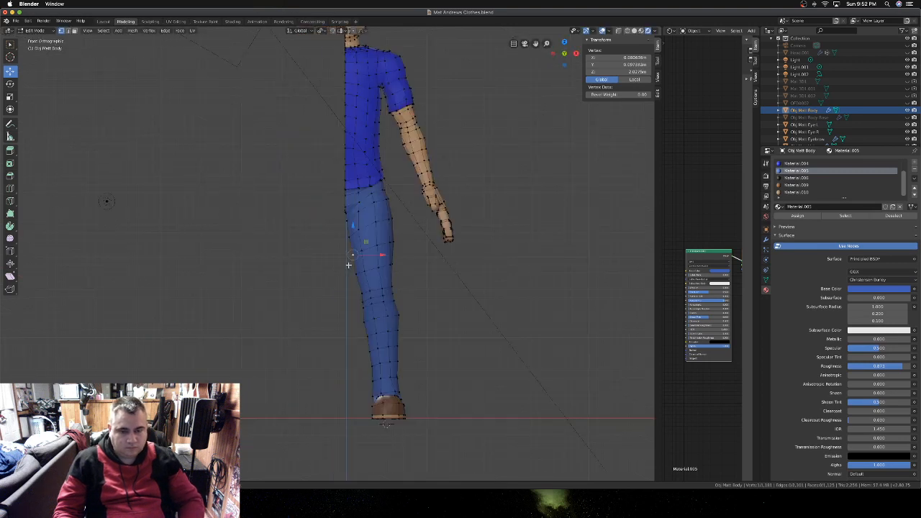
left_click(358, 212)
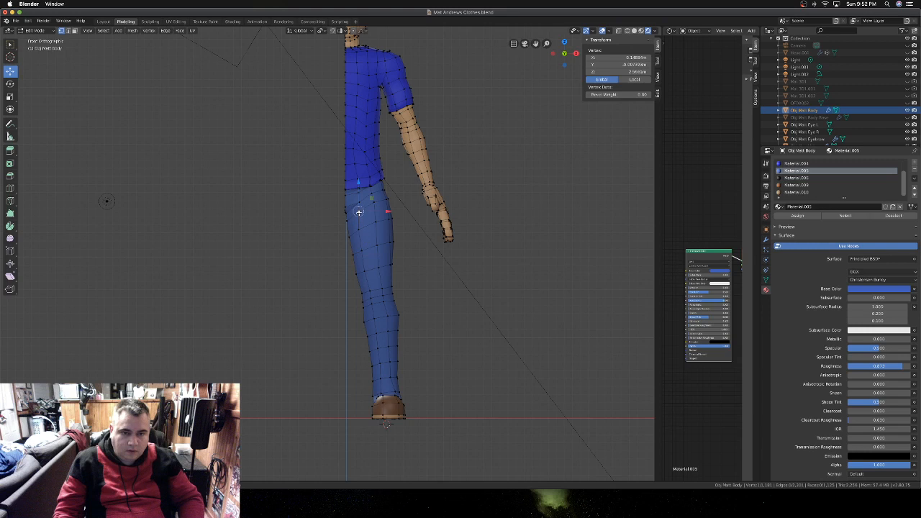
left_click(360, 238, "shift")
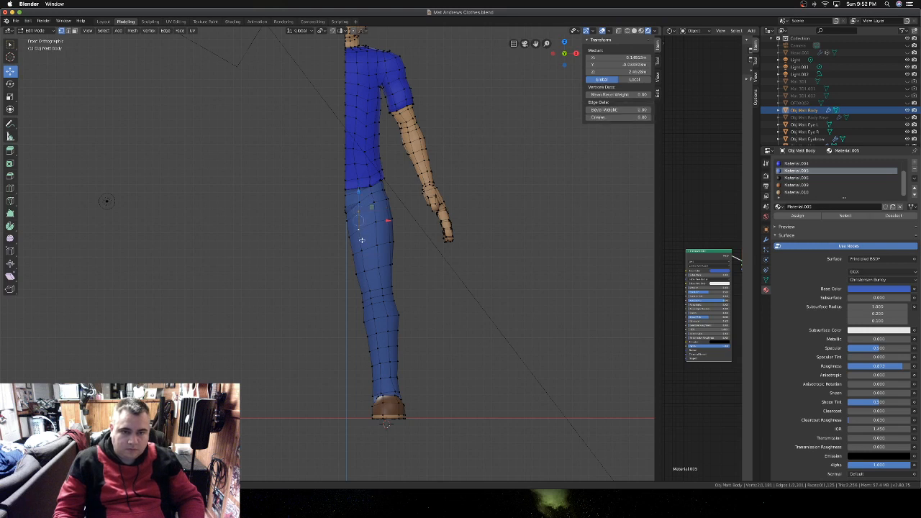
left_click(368, 287, "shift")
right_click(372, 278)
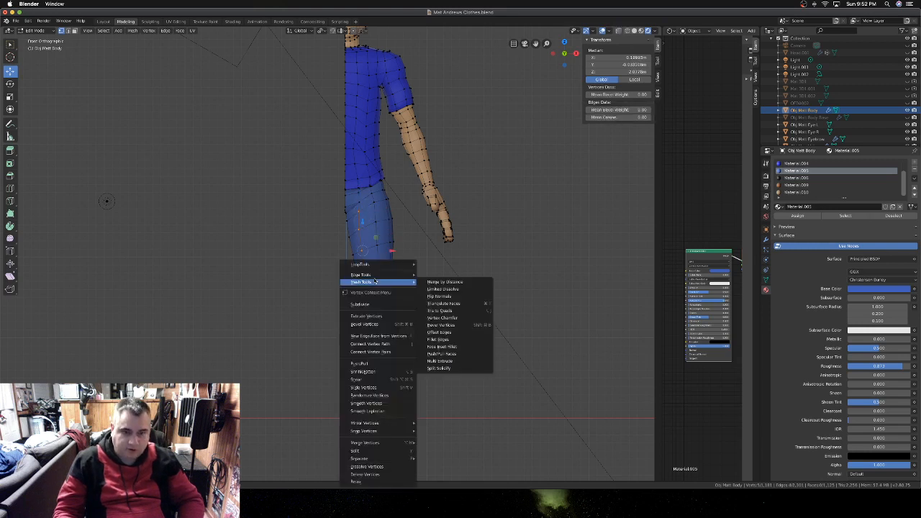
mouse_move(372, 265)
left_click(433, 315)
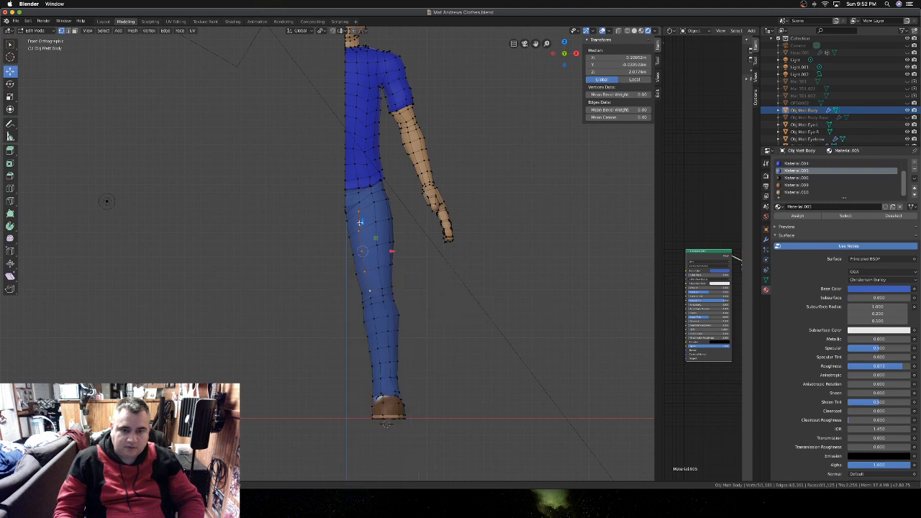
- Select the next vertical vertex row outward on the front of the thigh, from hip to knee, and apply LoopTools Space
left_click(374, 203)
left_click(375, 224, "shift")
left_click(377, 245, "shift")
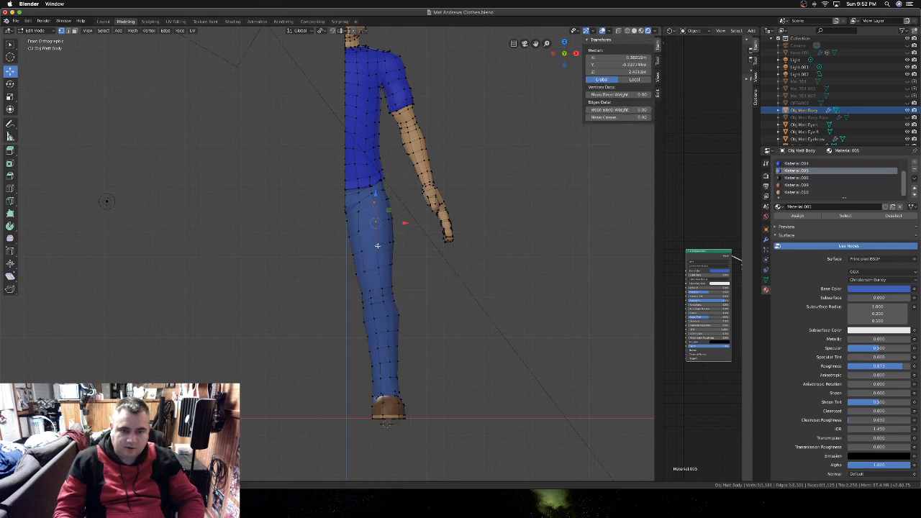
left_click(378, 265, "shift")
right_click(381, 281)
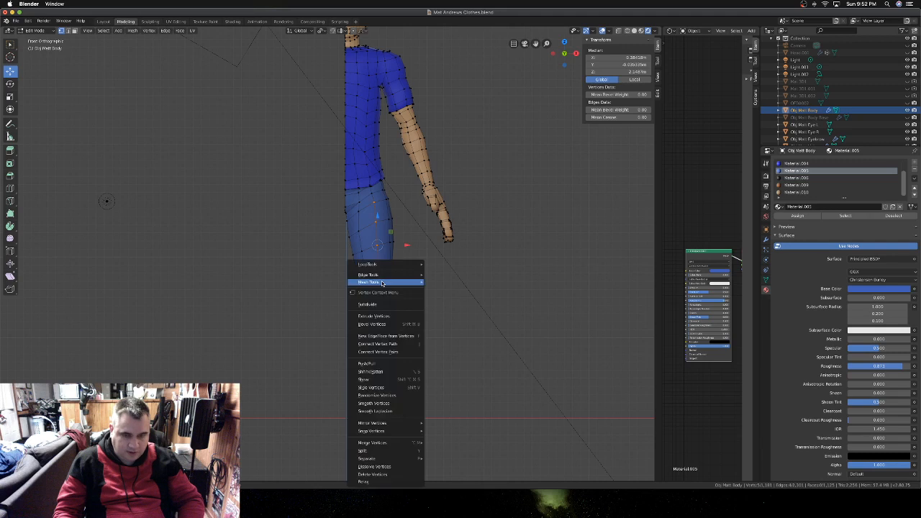
mouse_move(382, 264)
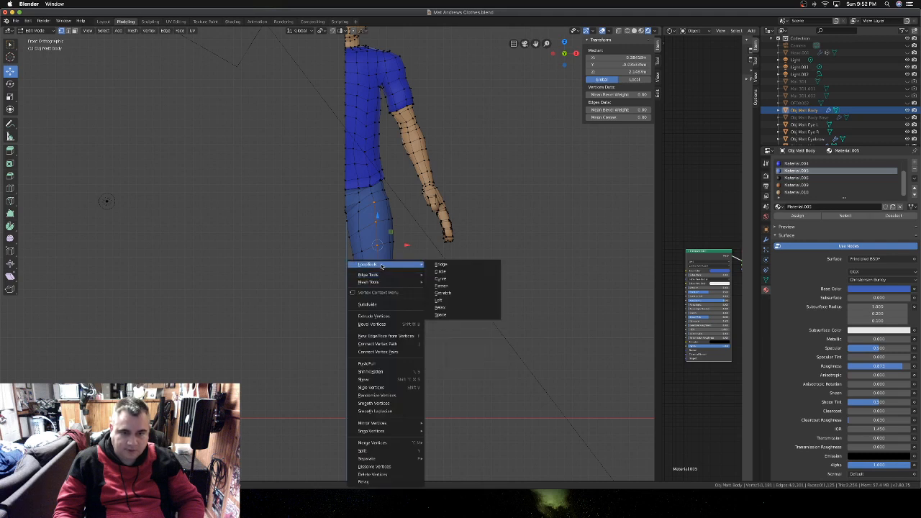
left_click(438, 315)
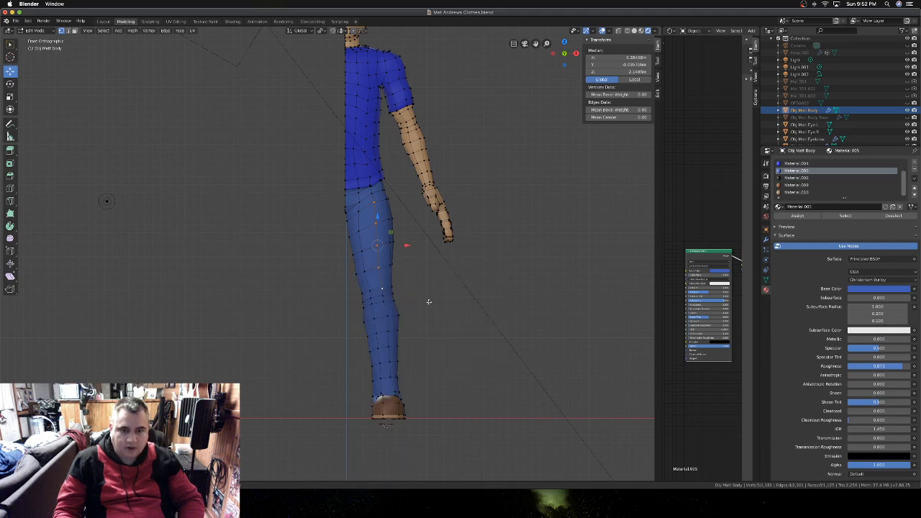
- Select the vertical vertex row along the innermost front edge of the thigh, from crotch to above the knee, and apply LoopTools Space
left_click(348, 223)
left_click(351, 236, "shift")
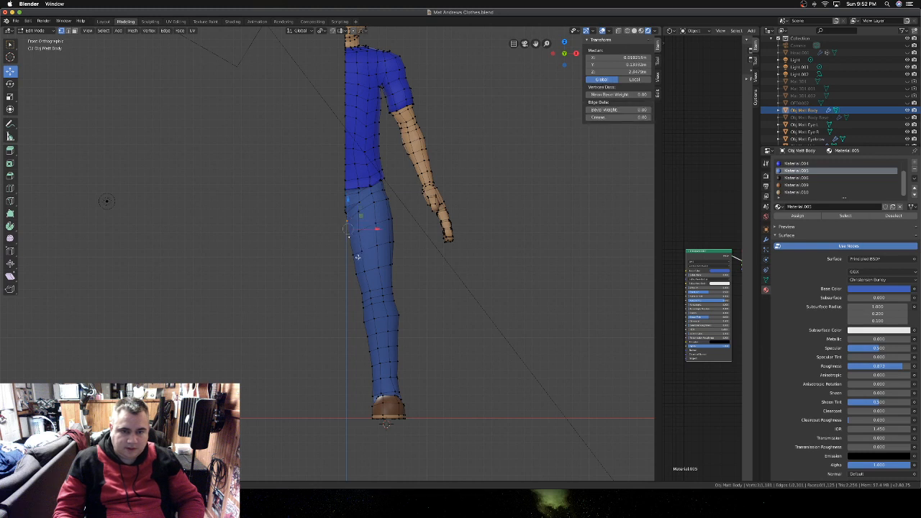
left_click(356, 254, "shift")
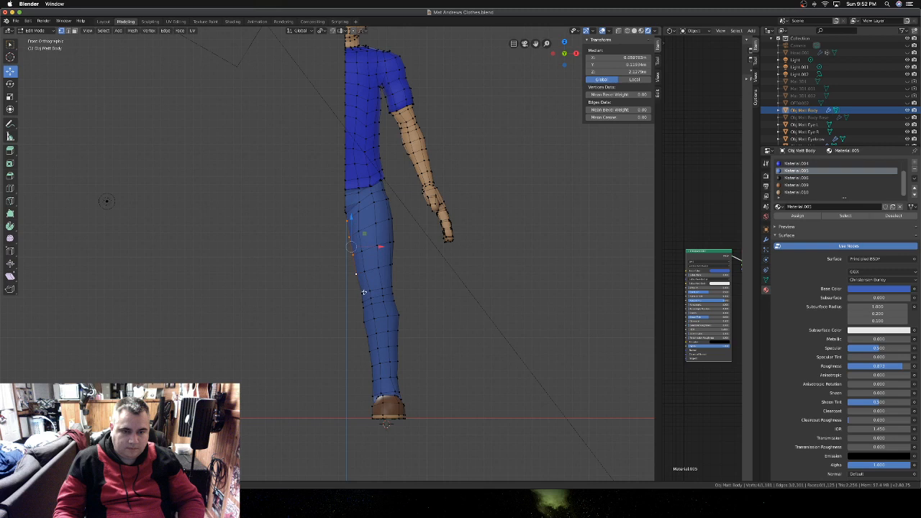
right_click(367, 274)
mouse_move(368, 265)
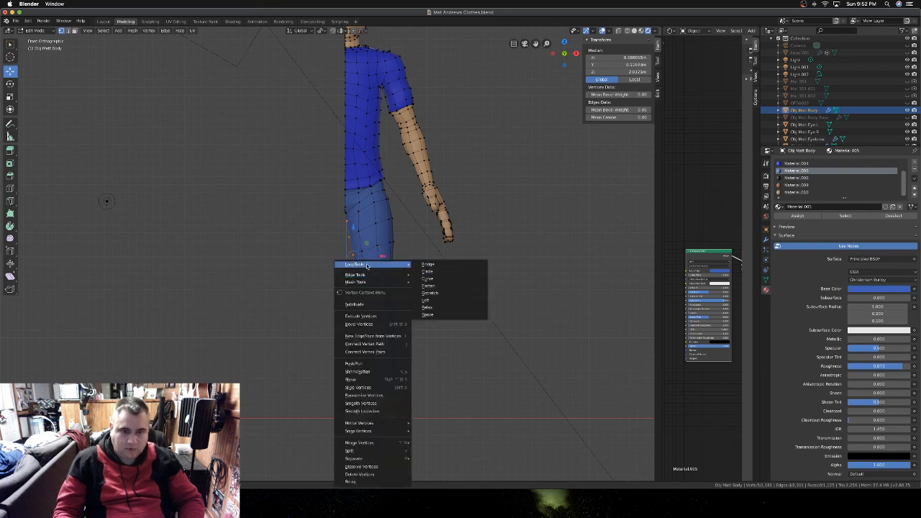
left_click(433, 314)
- Select the vertical vertex row down the middle of the thigh's inner side and apply LoopTools Space
middle_click_drag(270, 256, 369, 232)
left_click(323, 221)
left_click(303, 237, "shift")
left_click(305, 256, "shift")
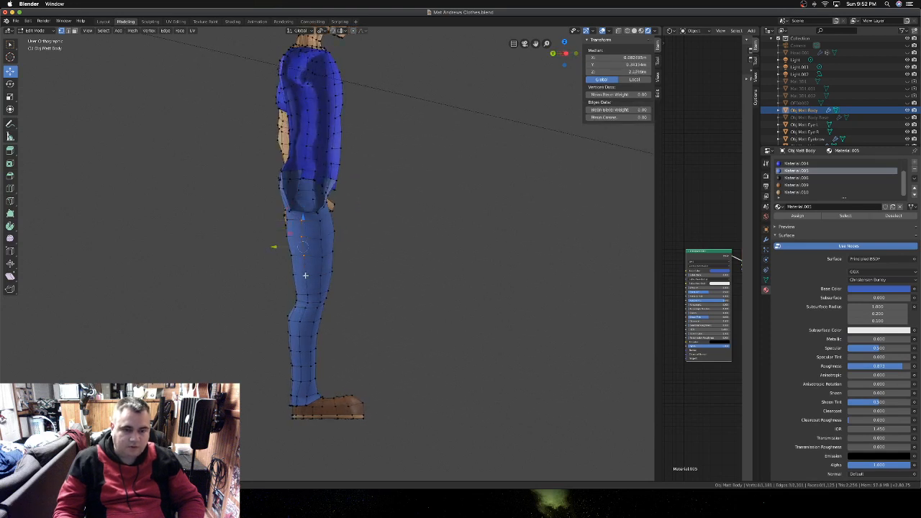
right_click(331, 266)
mouse_move(332, 268)
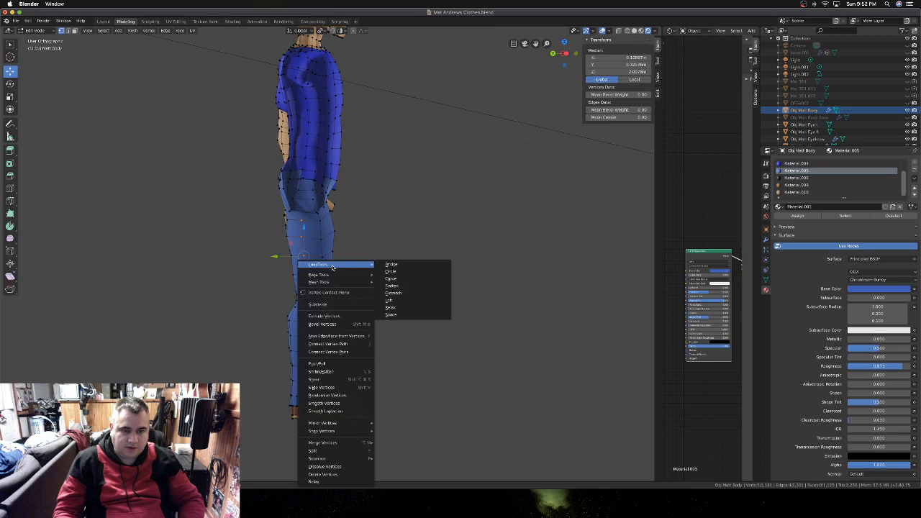
left_click(391, 314)
- Select the vertical vertex row on the inner back of the thigh, from buttock to knee, and apply LoopTools Space
middle_click_drag(338, 288, 283, 231)
left_click(294, 221)
left_click(291, 238, "shift")
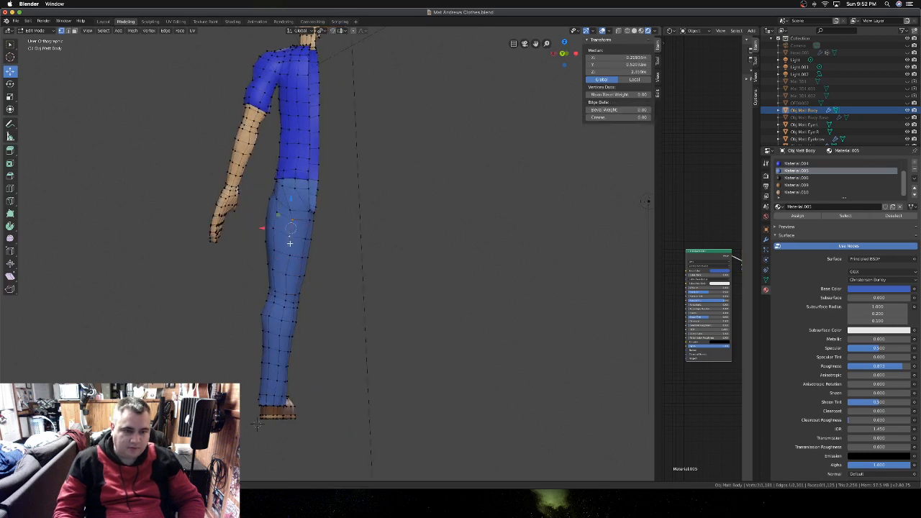
left_click(288, 254, "shift")
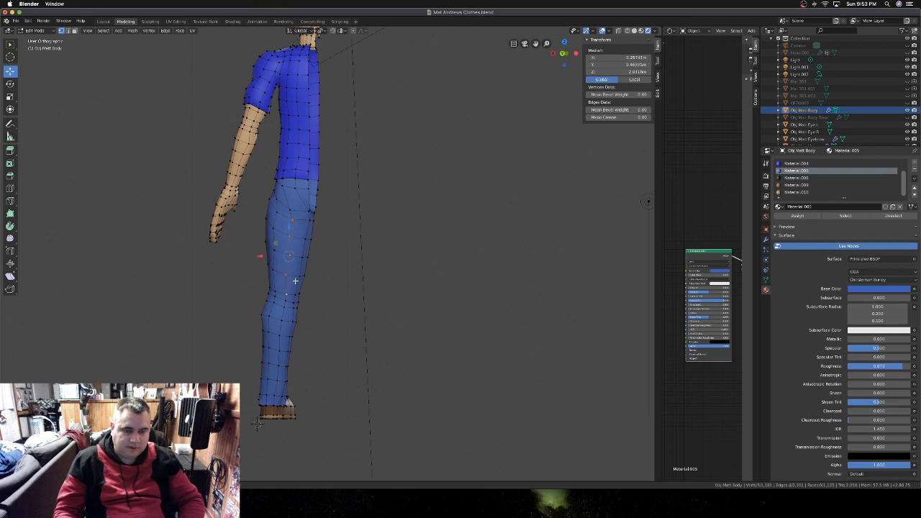
right_click(268, 264)
mouse_move(328, 265)
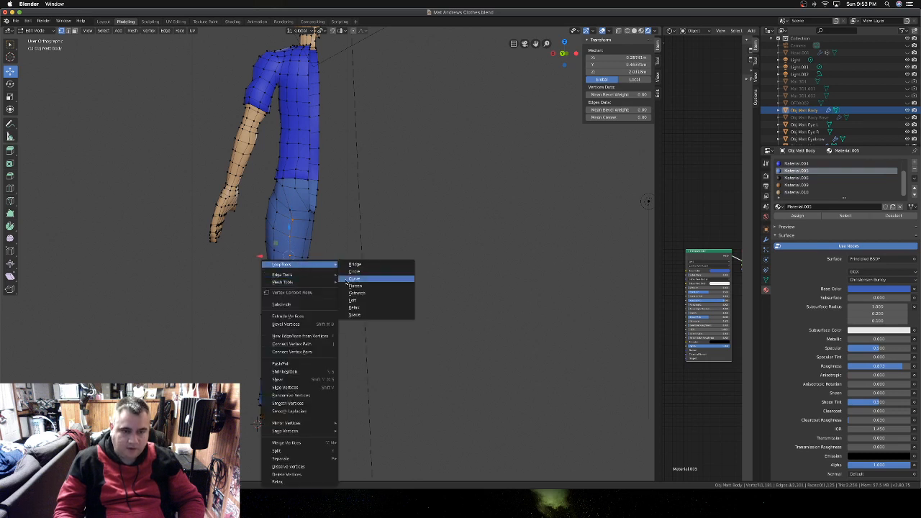
left_click(353, 317)
- Select the vertical vertex row on the outer back of the thigh, from buttock to knee, and apply LoopTools Space
middle_click_drag(257, 214, 308, 221)
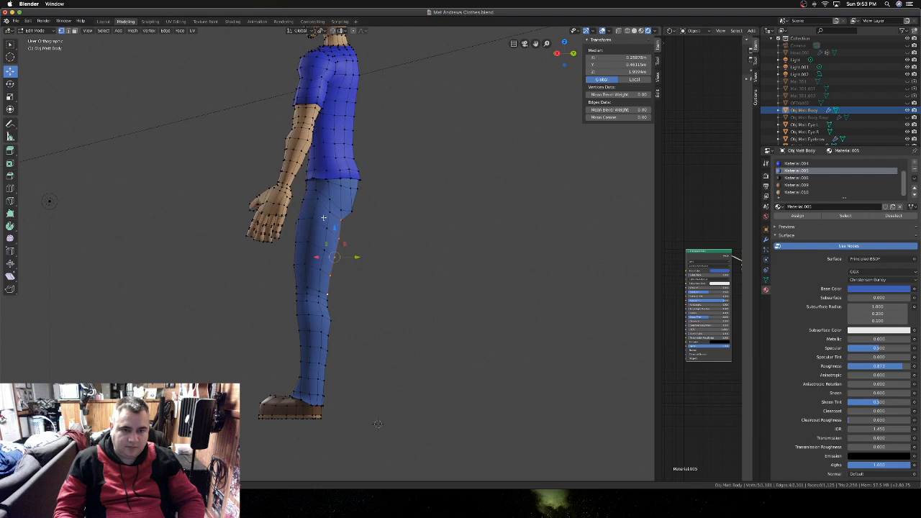
left_click(329, 213)
left_click(326, 228, "shift")
left_click(324, 248, "shift")
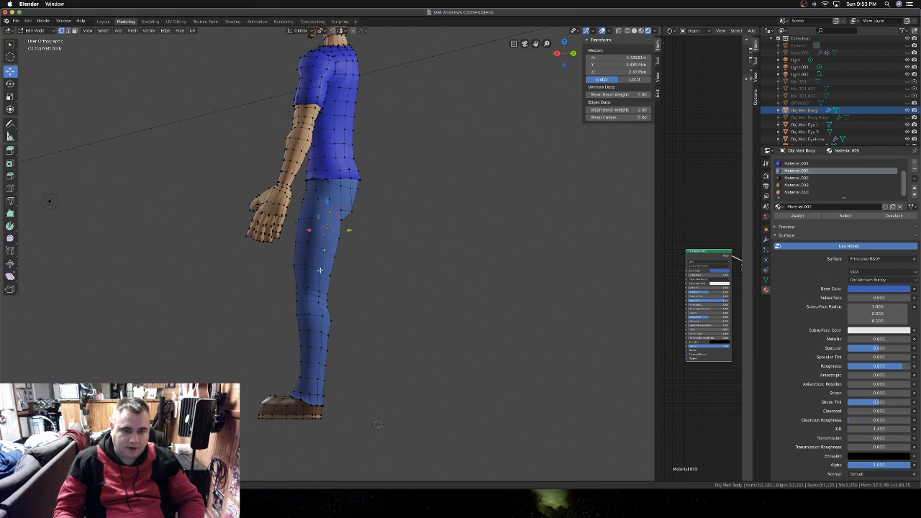
left_click(320, 270, "shift")
left_click(319, 291, "shift")
right_click(337, 261)
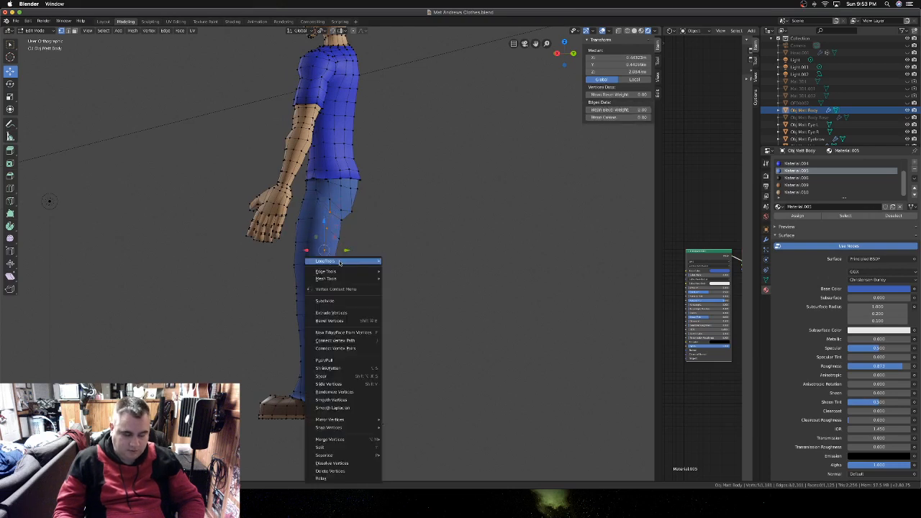
mouse_move(339, 263)
left_click(398, 311)
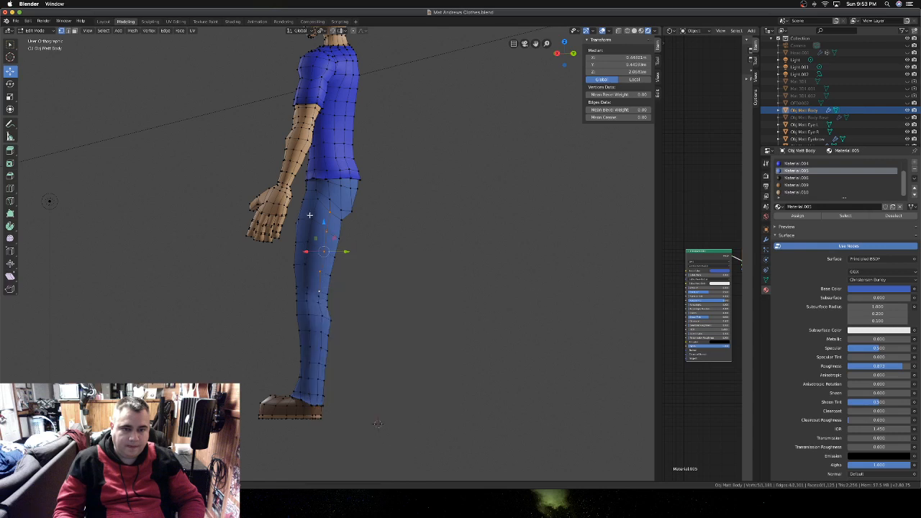
- Select the vertical vertex row down the outer side of the thigh, from hip to knee, and apply LoopTools Space
left_click(316, 200)
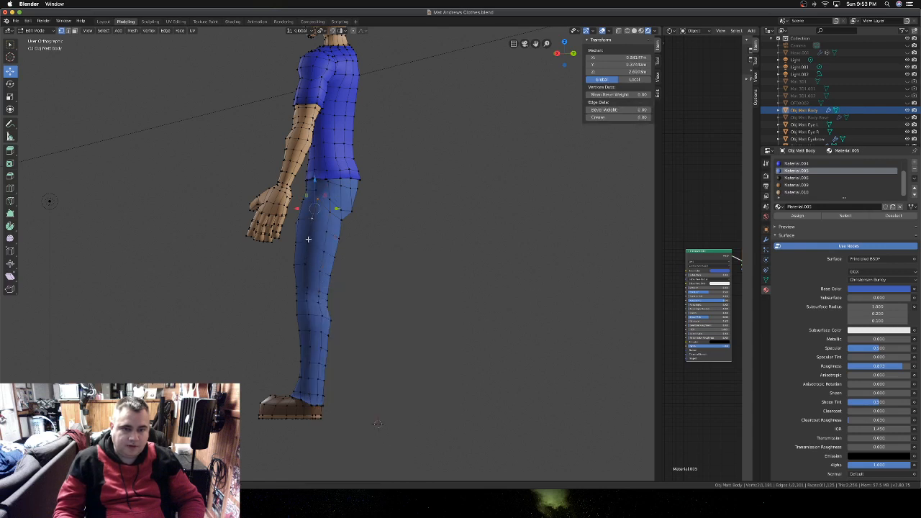
left_click(307, 248, "shift")
left_click(307, 285, "shift")
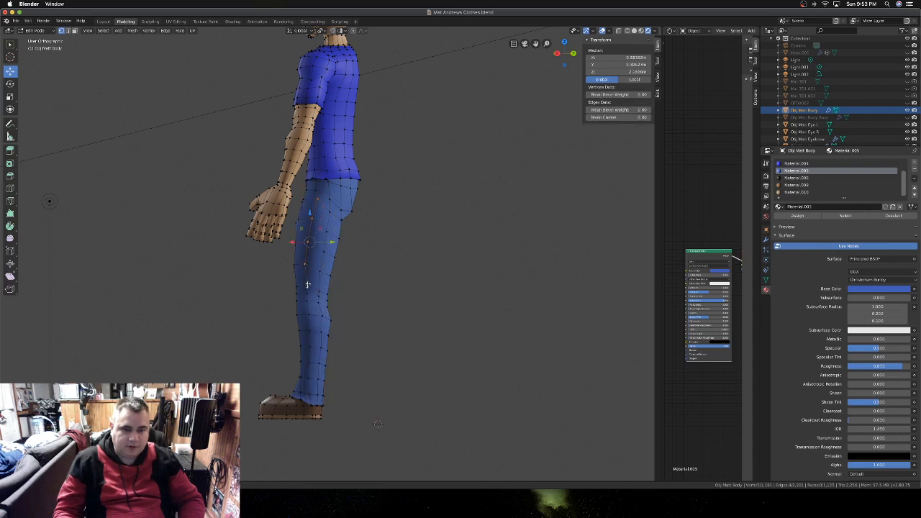
right_click(322, 255)
mouse_move(322, 255)
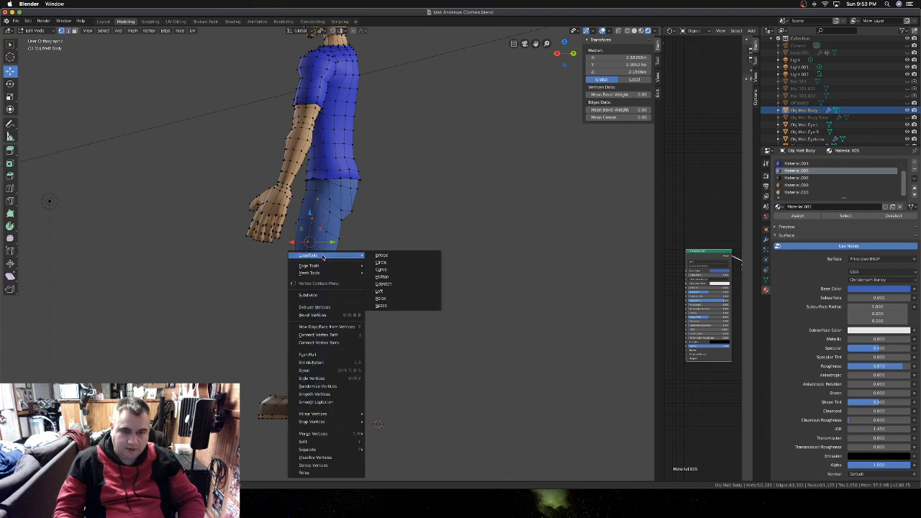
left_click(381, 304)
- Select the vertical vertex row on the outer front of the thigh, from hip to knee, and apply LoopTools Space
middle_click_drag(189, 264, 329, 261)
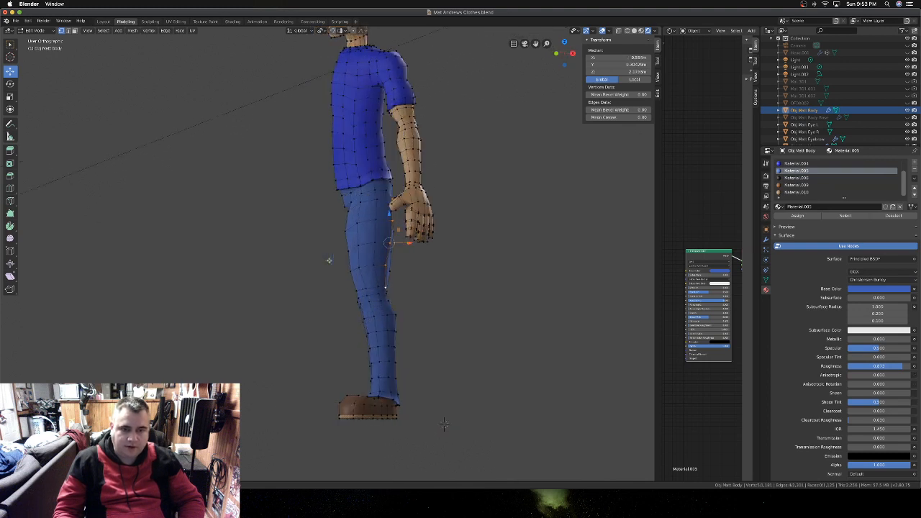
left_click(376, 199)
left_click(374, 220, "shift")
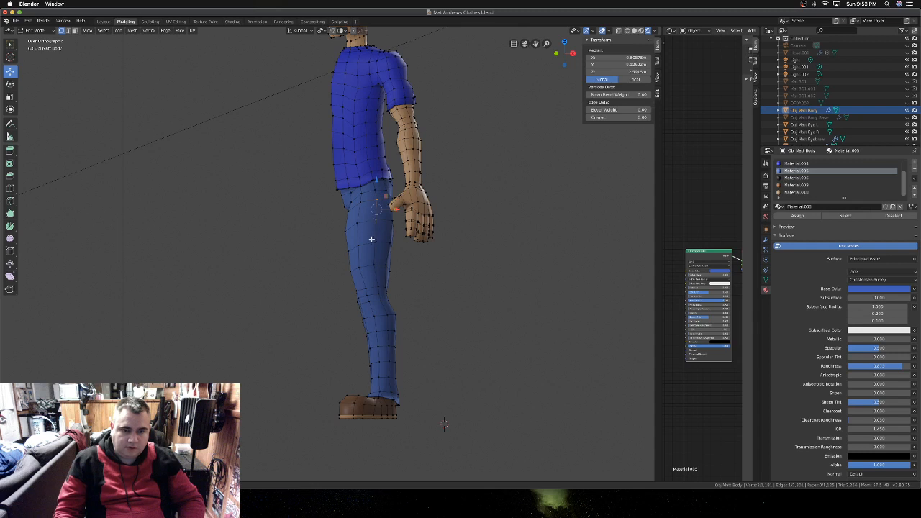
left_click(371, 242, "shift")
left_click(371, 263, "shift")
left_click(376, 284, "shift")
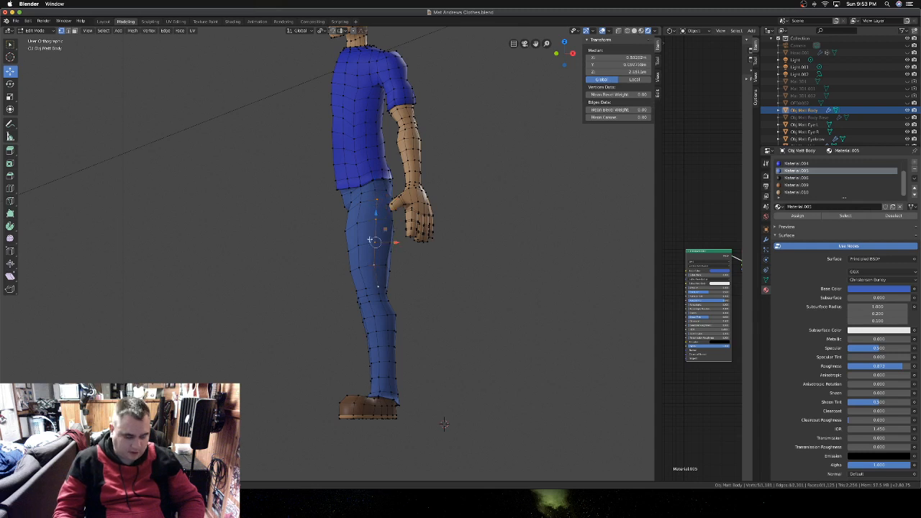
right_click(372, 239)
left_click(432, 288)
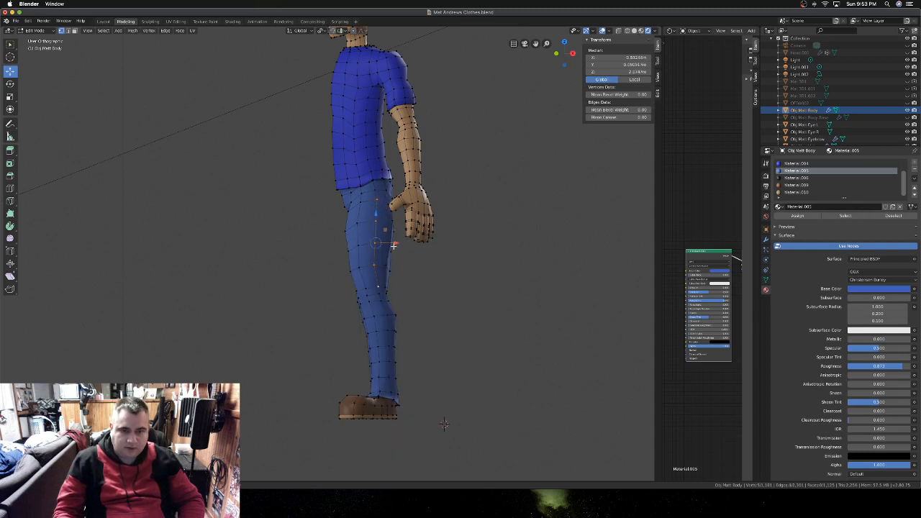
- Select the vertices of the top thigh ring around the leg at crotch level and apply LoopTools Space
scroll(394, 246, "left", 5)
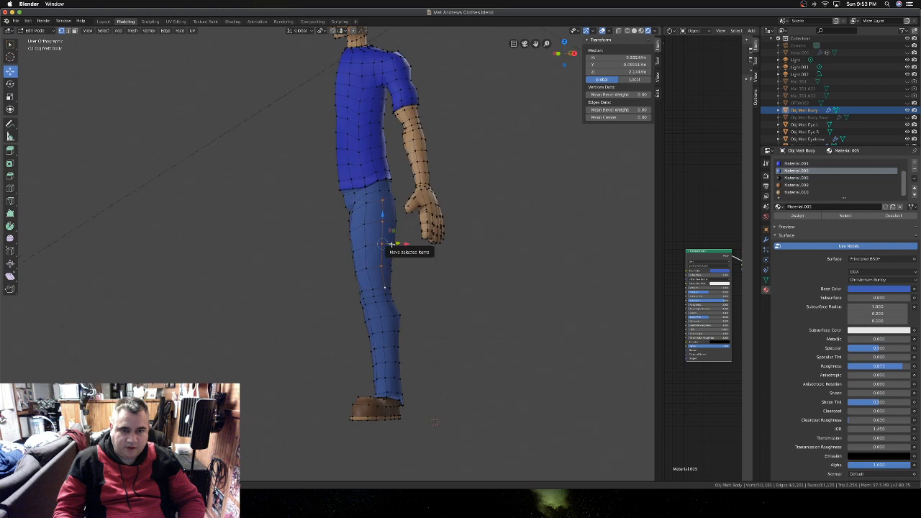
left_click(357, 213)
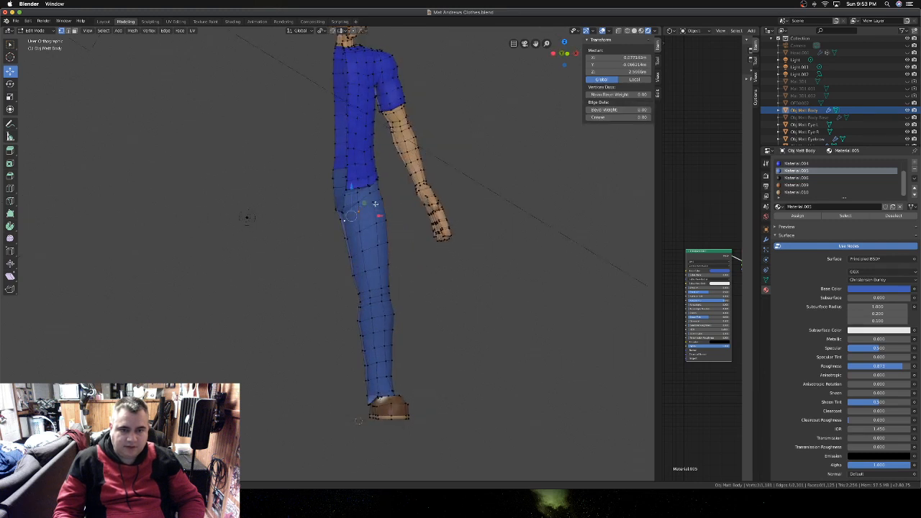
left_click(381, 201, "shift")
scroll(376, 205, "left", 5)
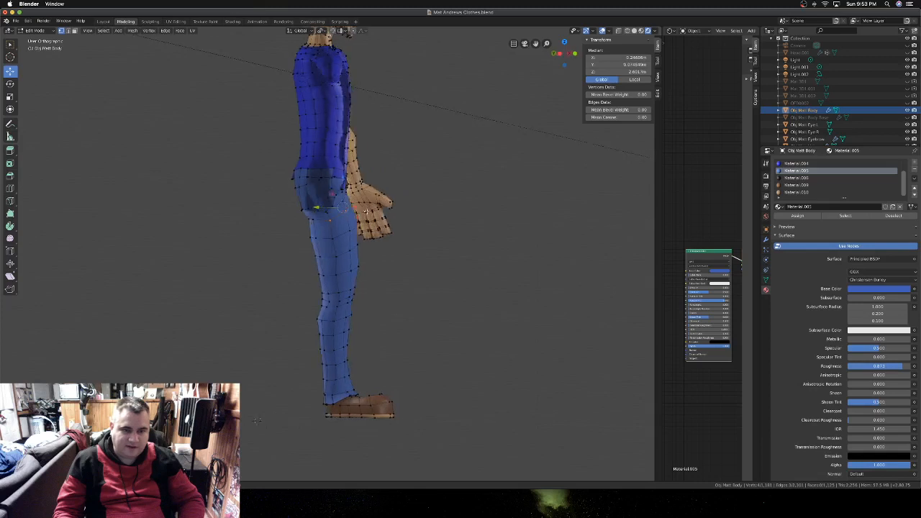
left_click(308, 218, "shift")
scroll(313, 222, "left", 3)
scroll(313, 224, "left", 3)
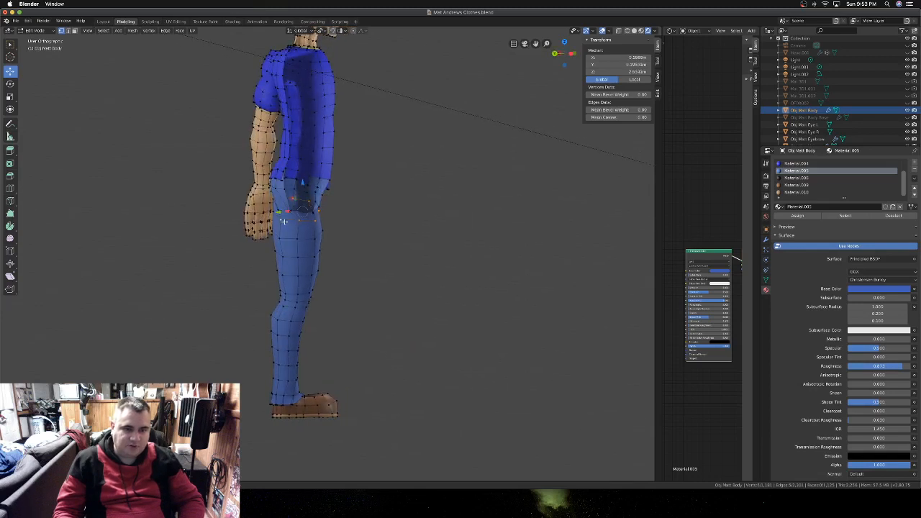
scroll(286, 214, "left", 4)
left_click(287, 216, "shift")
scroll(286, 214, "left", 4)
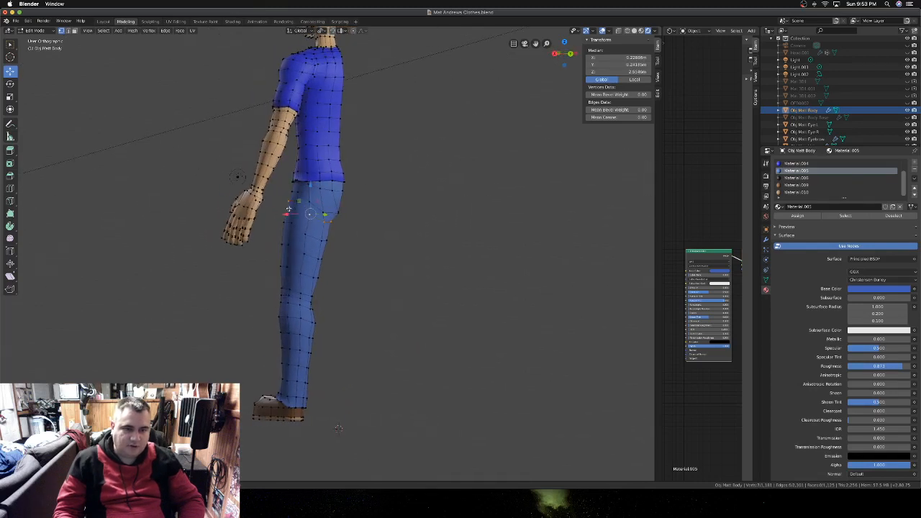
left_click(296, 203, "shift")
right_click(296, 203)
mouse_move(302, 203)
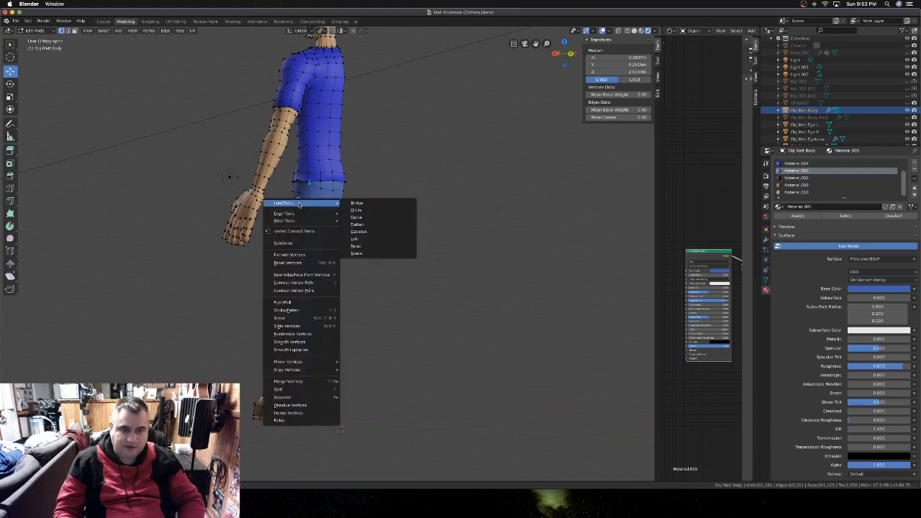
left_click(364, 253)
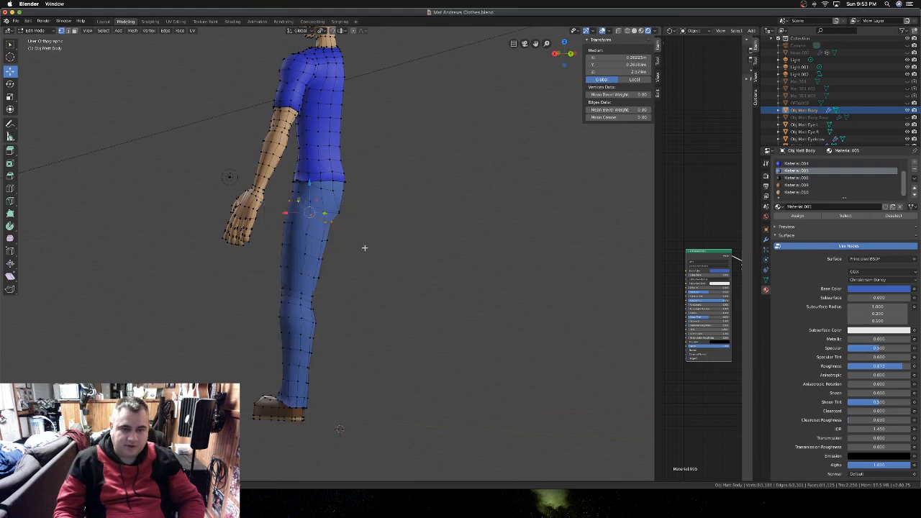
- Select the vertices of the thigh ring just below the crotch, all around the leg, and apply LoopTools Space
left_click(326, 241)
left_click(322, 241, "shift")
left_click(307, 234, "shift")
middle_click_drag(291, 225, 348, 229)
left_click(363, 223, "shift")
left_click(354, 232, "shift")
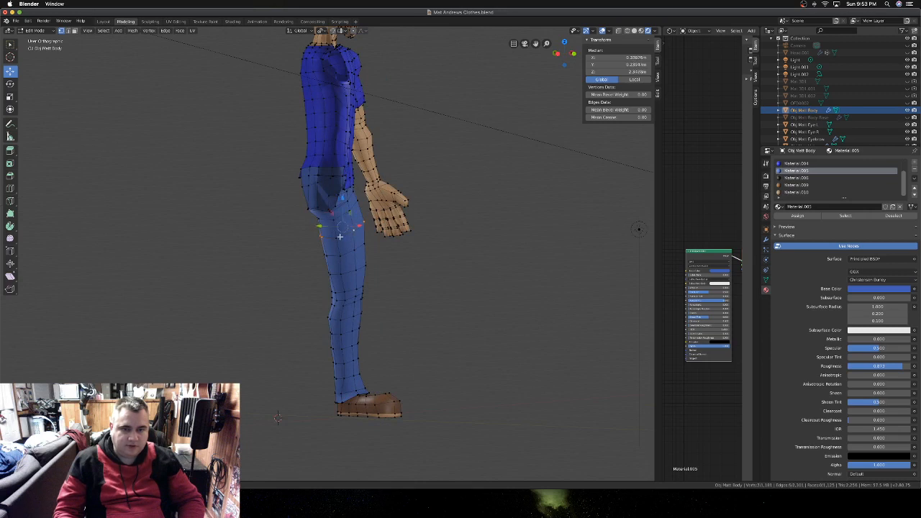
left_click(340, 235, "shift")
right_click(344, 236)
mouse_move(344, 236)
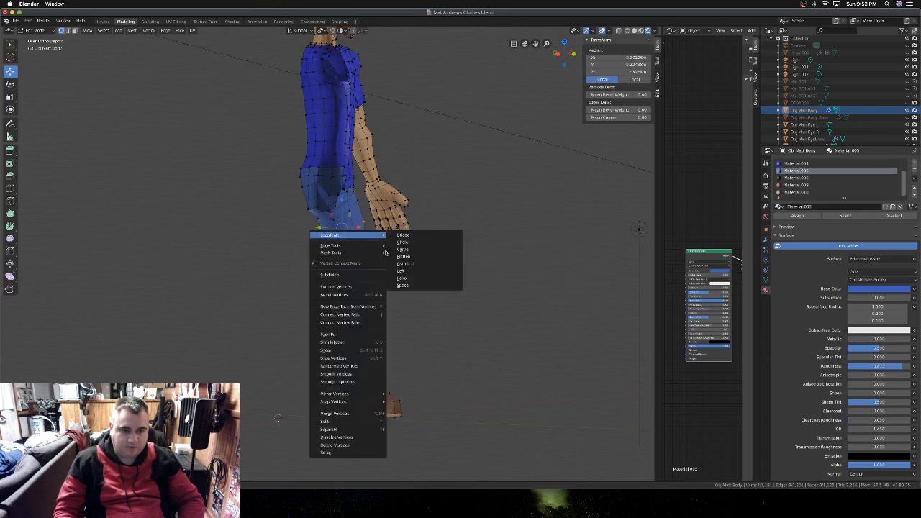
left_click(425, 286)
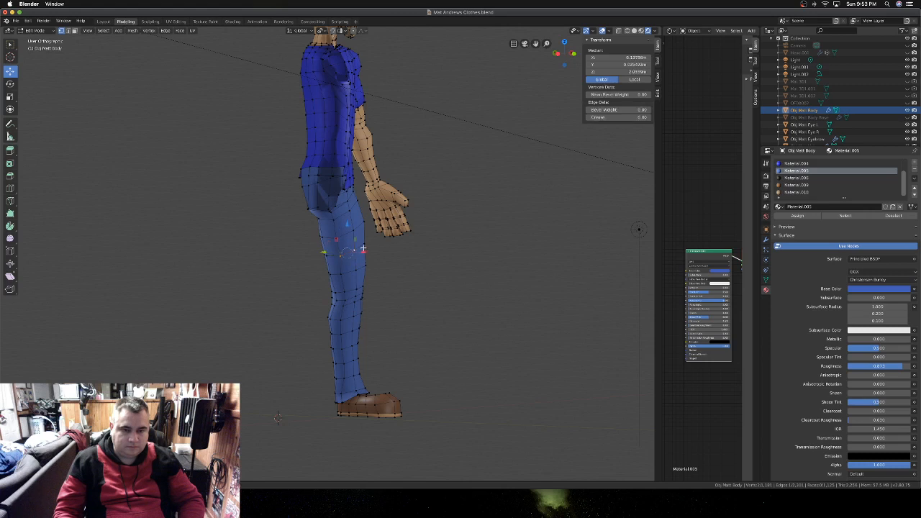
- Select the vertices of the next thigh ring down, all around the leg, and even them out with LoopTools
left_click(360, 249)
left_click_drag(324, 255, 322, 253)
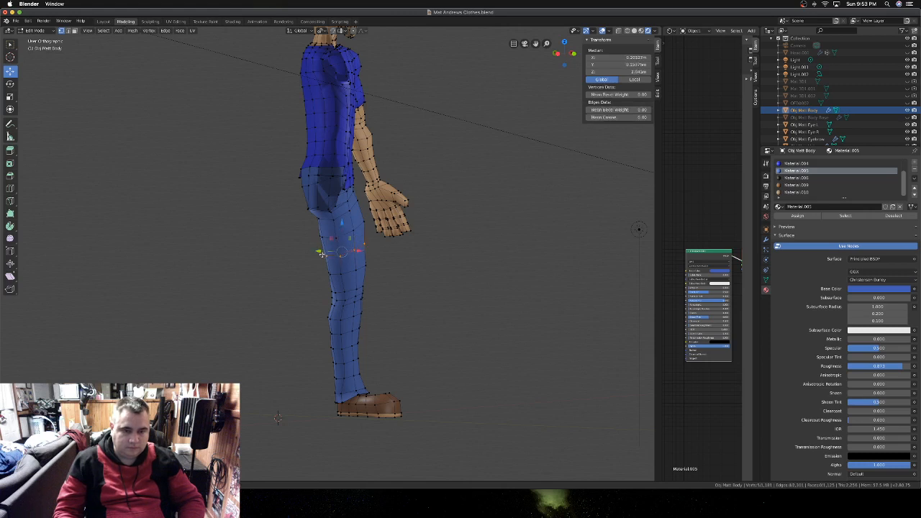
middle_click_drag(327, 256, 292, 250)
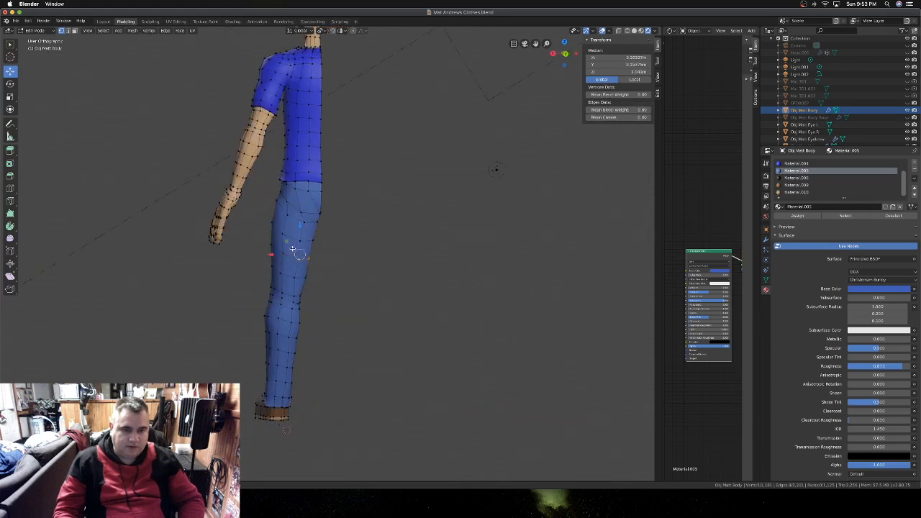
left_click_drag(286, 259, 280, 256)
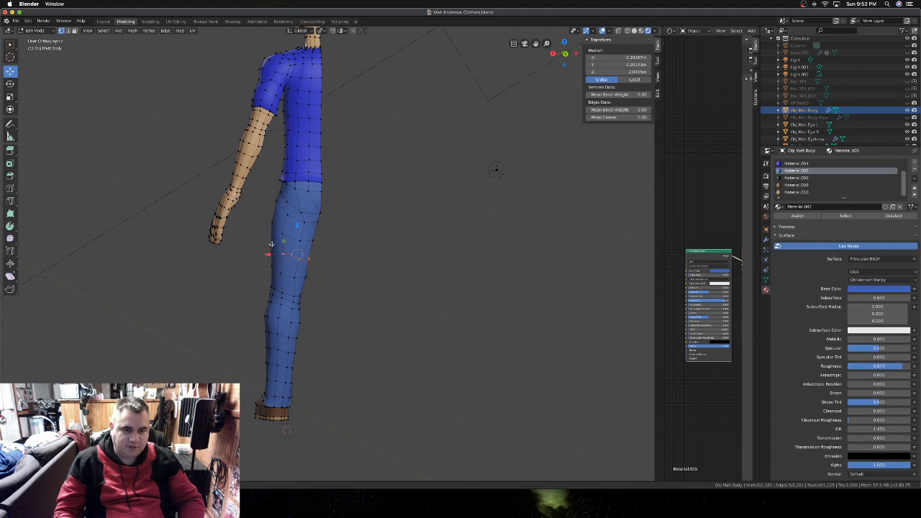
middle_click_drag(287, 430, 449, 423)
left_click_drag(366, 249, 362, 248)
right_click(362, 248)
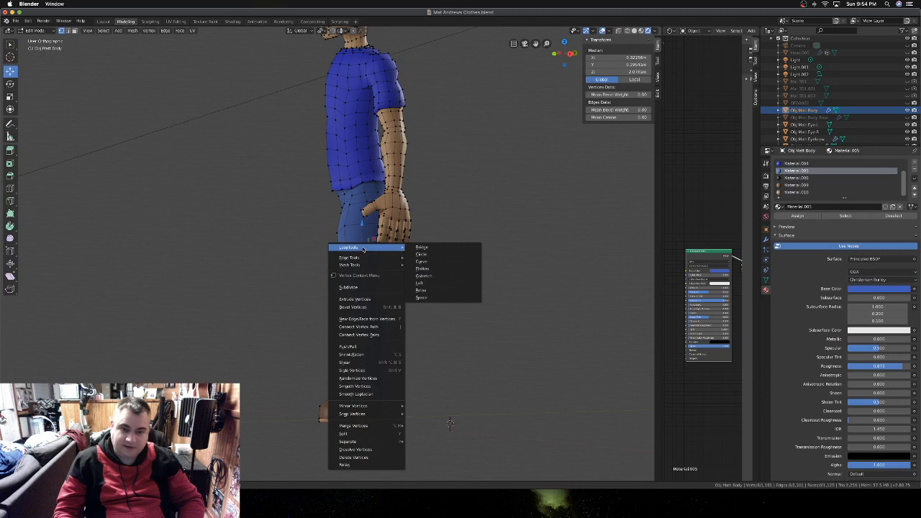
left_click(419, 291)
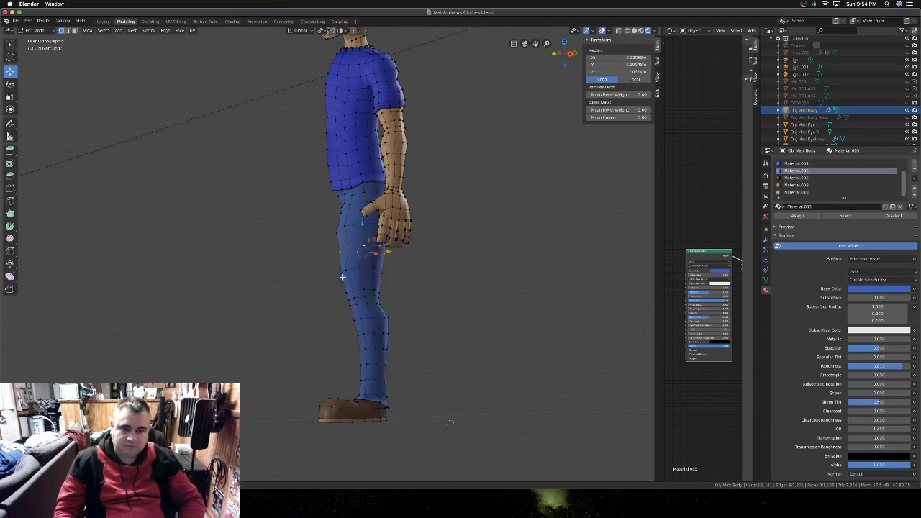
- Select the vertices of the mid-thigh ring around the leg and apply LoopTools Space
left_click(364, 270)
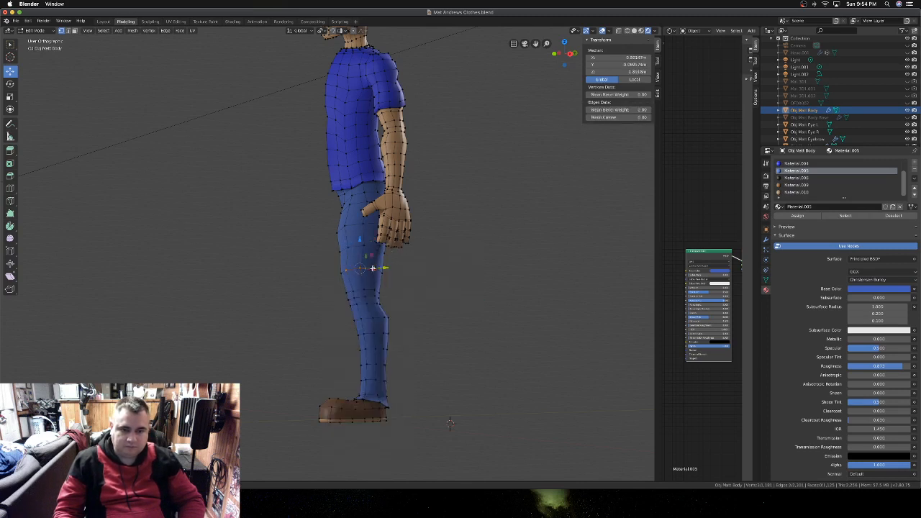
middle_click_drag(386, 275, 302, 274)
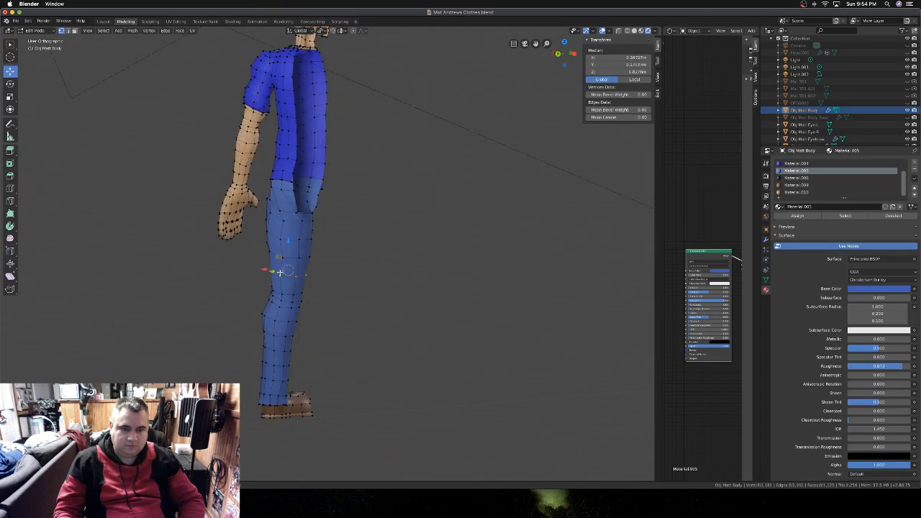
right_click(280, 272)
mouse_move(283, 265)
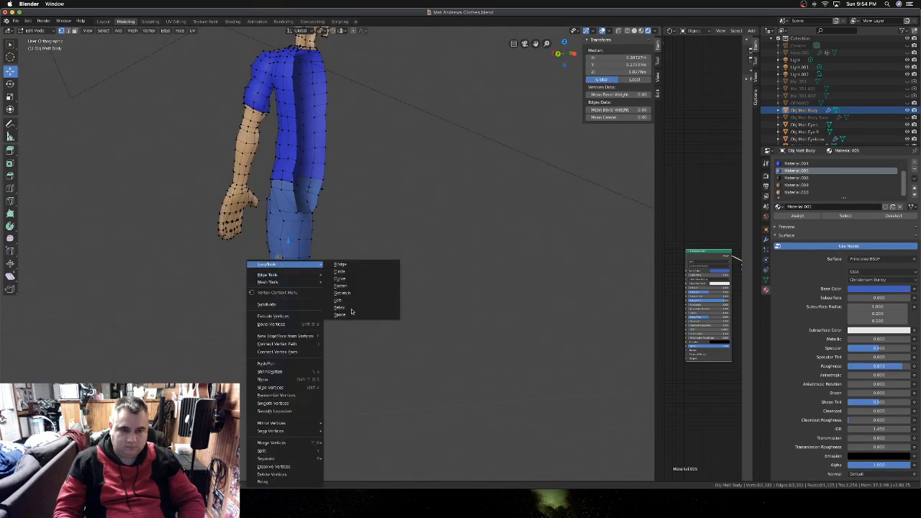
left_click(351, 314)
- Slide individual vertices on the front of the upper thigh along their edges to even out the spacing
key("KP_1")
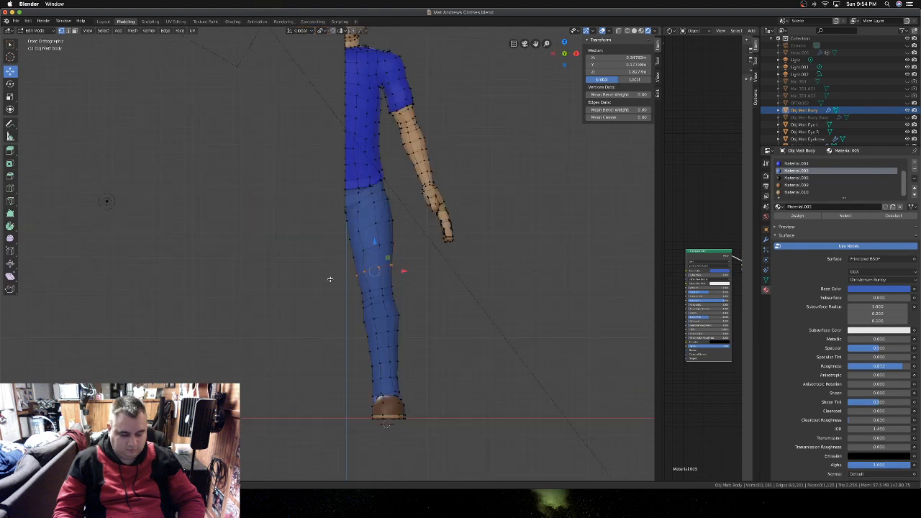
left_click(375, 246)
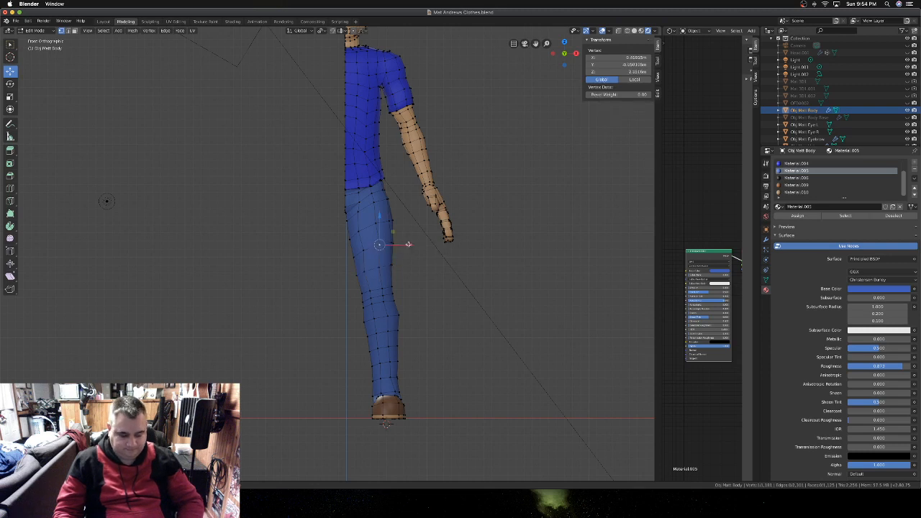
key("g")
key("g")
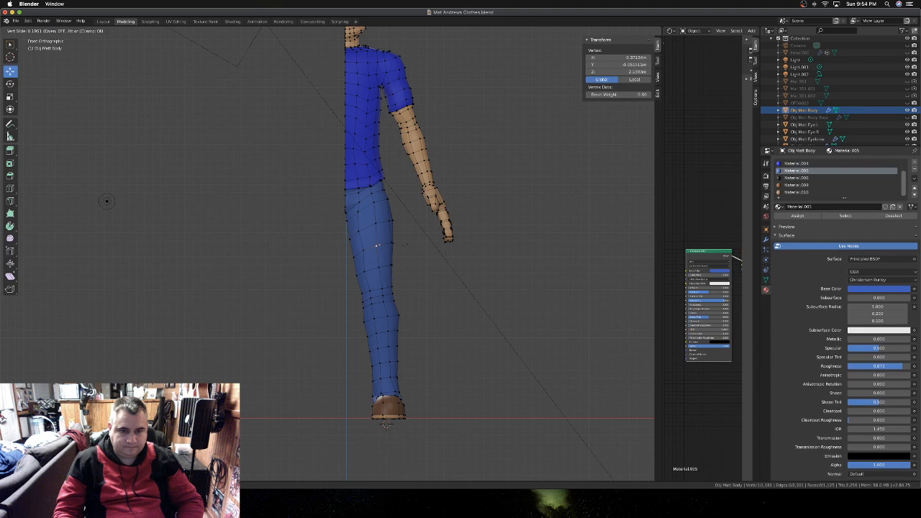
left_click(349, 252)
key("g")
key("g")
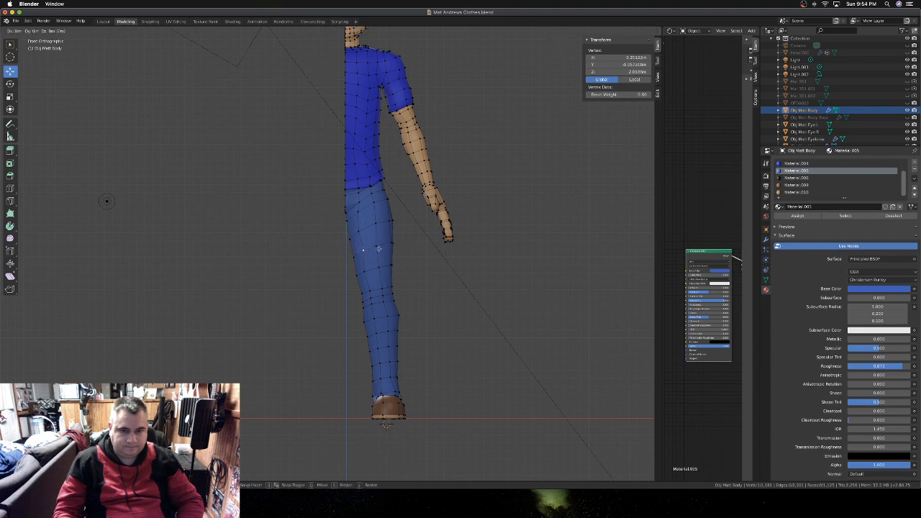
left_click(387, 425)
- Slide individual vertices on the back of the upper thigh along their edges to even out the spacing
middle_click_drag(386, 425, 577, 202)
key("g")
key("g")
left_click(449, 424)
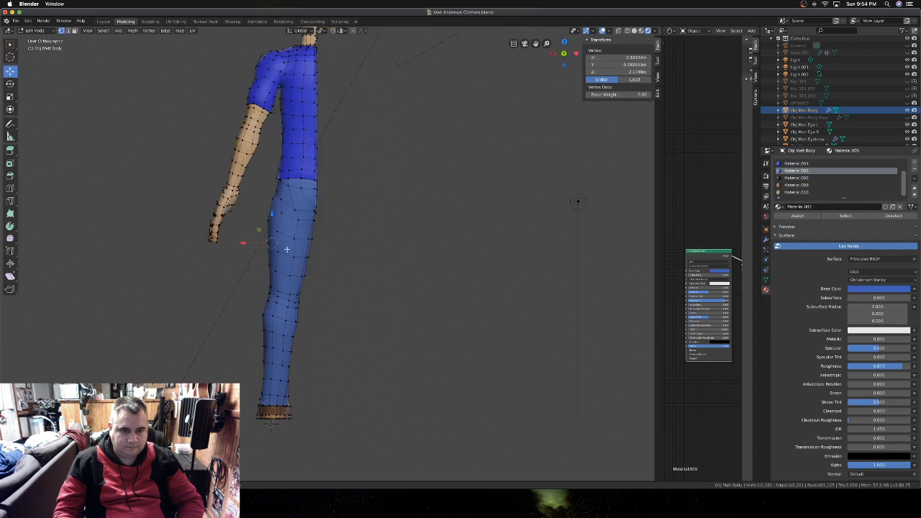
key("g")
key("g")
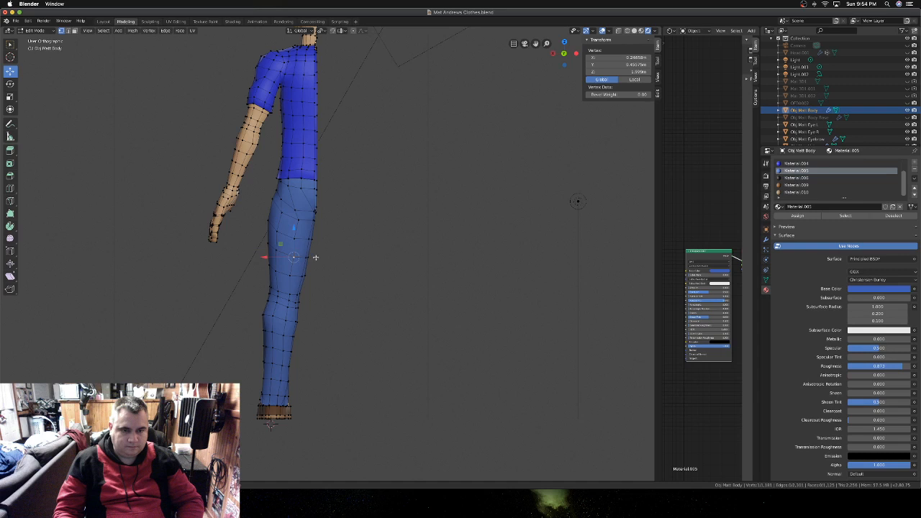
left_click(314, 257)
- Inspect the smoothed character in Object Mode, and examine the shirt mesh from the side in Edit Mode
key("Tab")
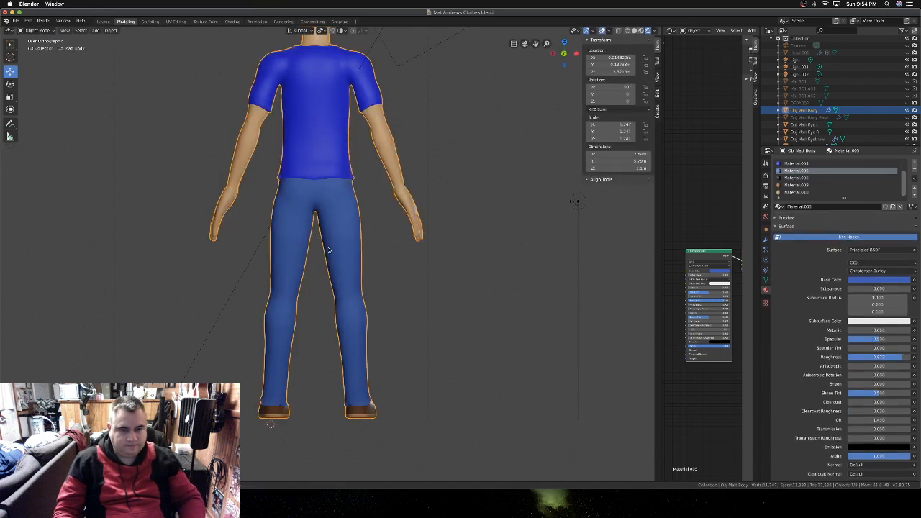
scroll(329, 250, "down", 3)
scroll(328, 250, "left", 10)
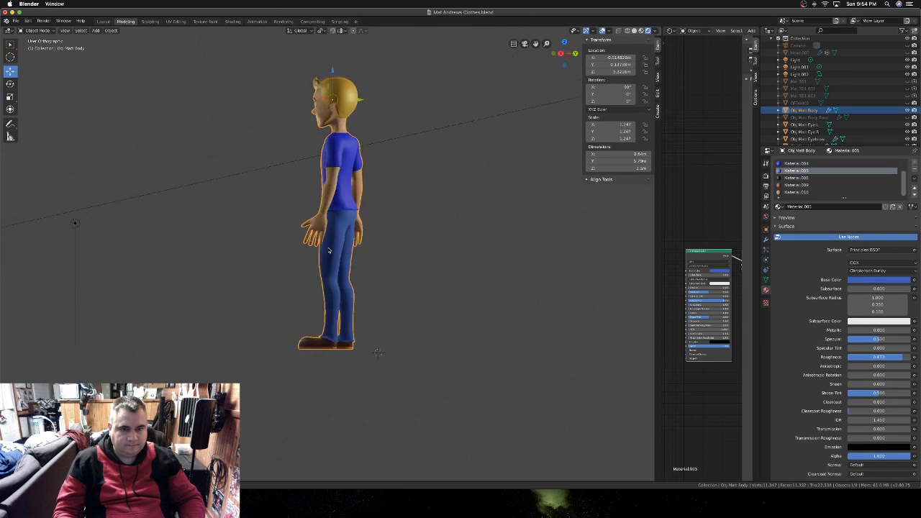
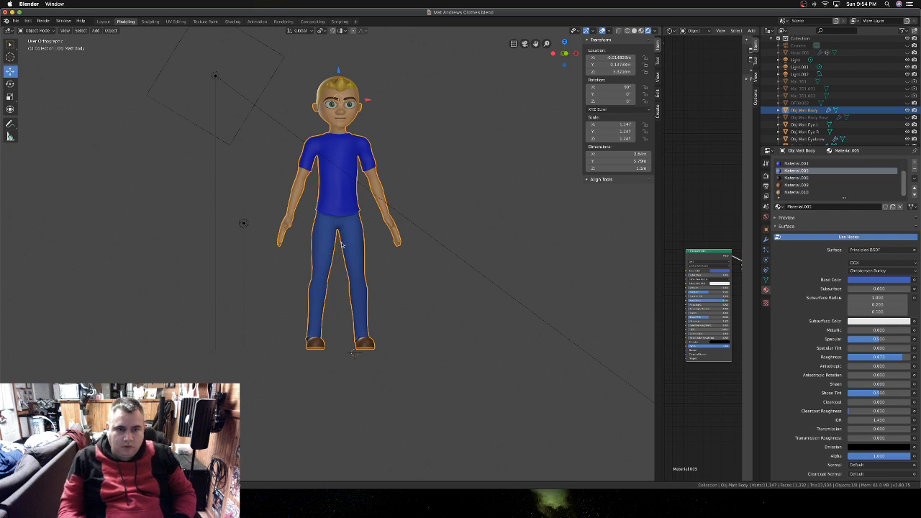
key("Tab")
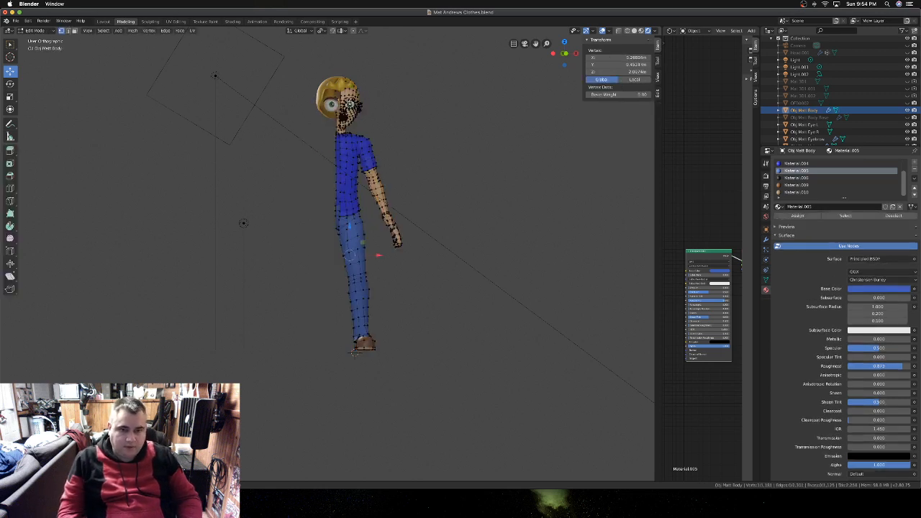
middle_click_drag(350, 104, 329, 104)
scroll(328, 104, "up", 7)
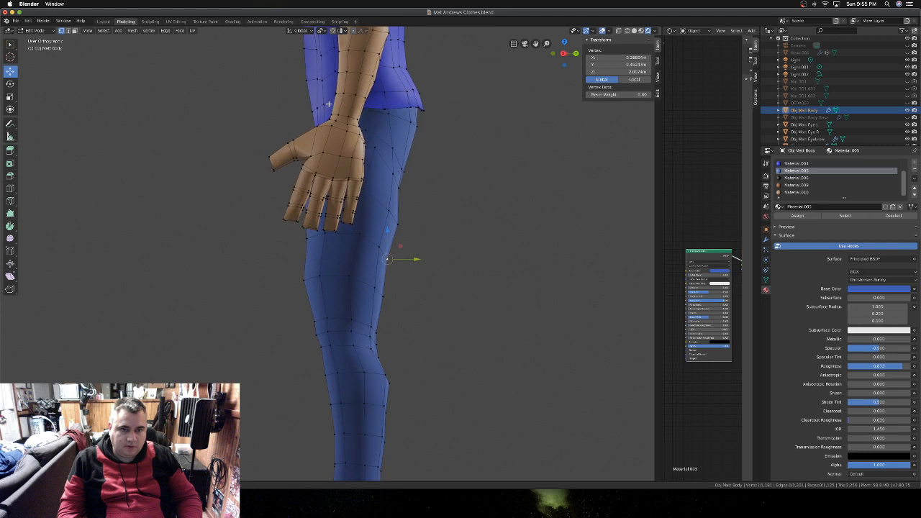
scroll(329, 104, "up", 10, "shift")
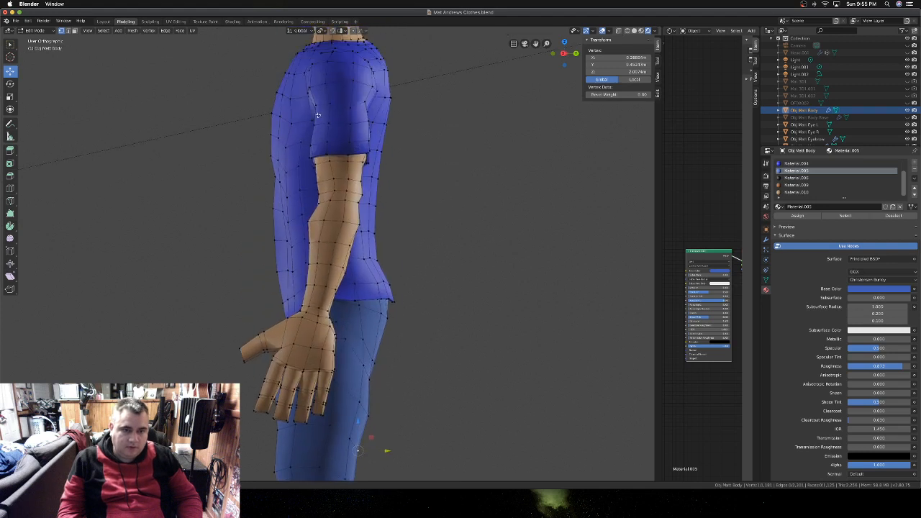
scroll(311, 124, "left", 8)
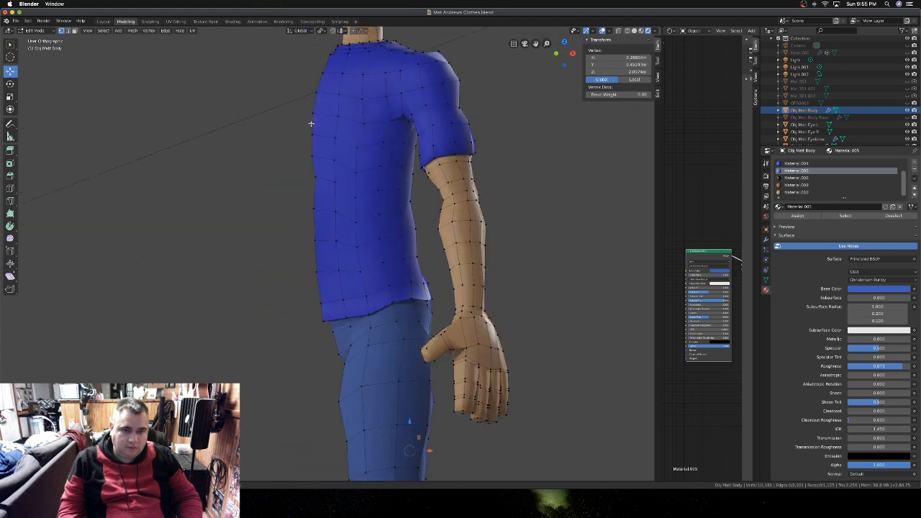
scroll(311, 124, "right", 8)
scroll(311, 123, "left", 2)
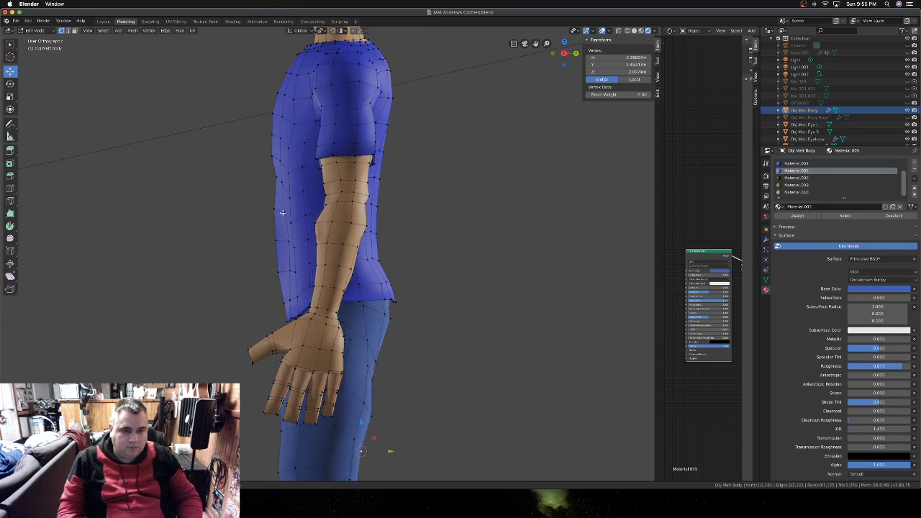
- Select three vertices of the vertical row on the shirt's belly and move them forward along Y by about 0.044 m
left_click(285, 242, "shift")
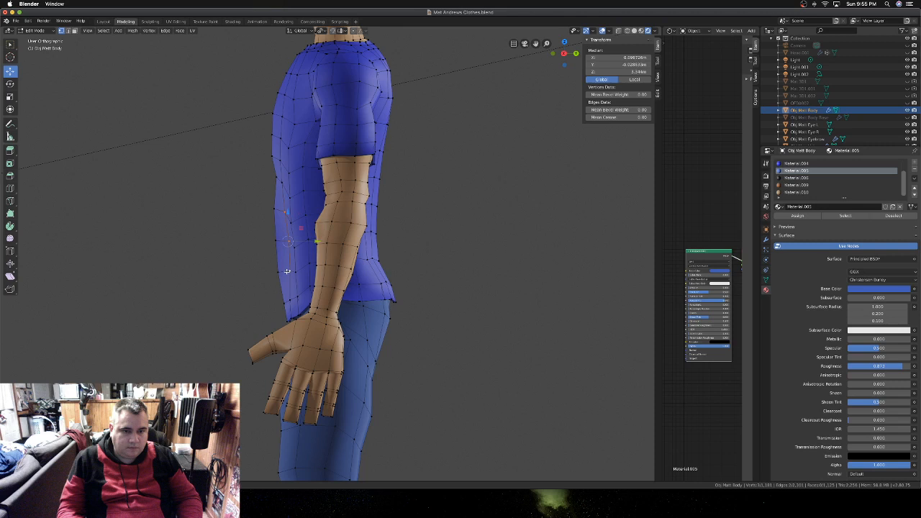
left_click(288, 288, "shift")
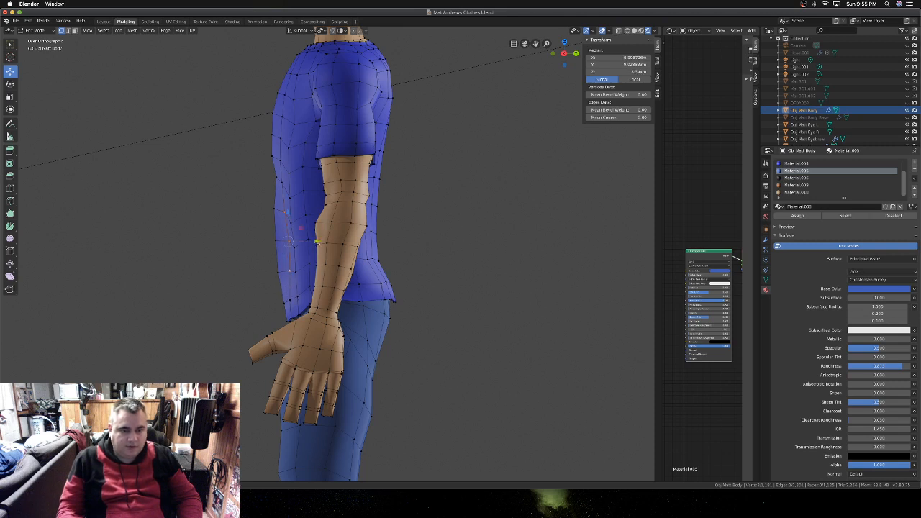
key("g")
key("y")
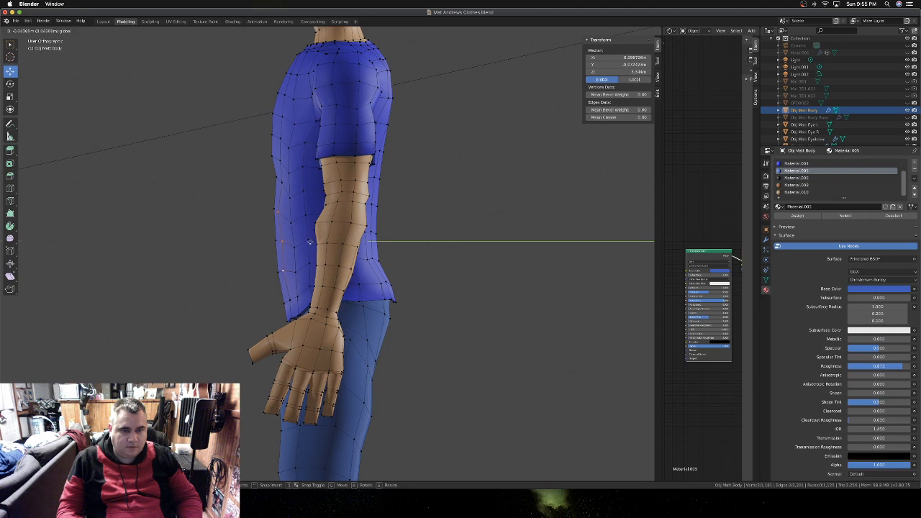
left_click(310, 242)
- Move two neighbouring belly vertices of the shirt forward along Y, the first about 0.009 m and the second about 0.02 m
left_click(281, 241)
key("g")
key("y")
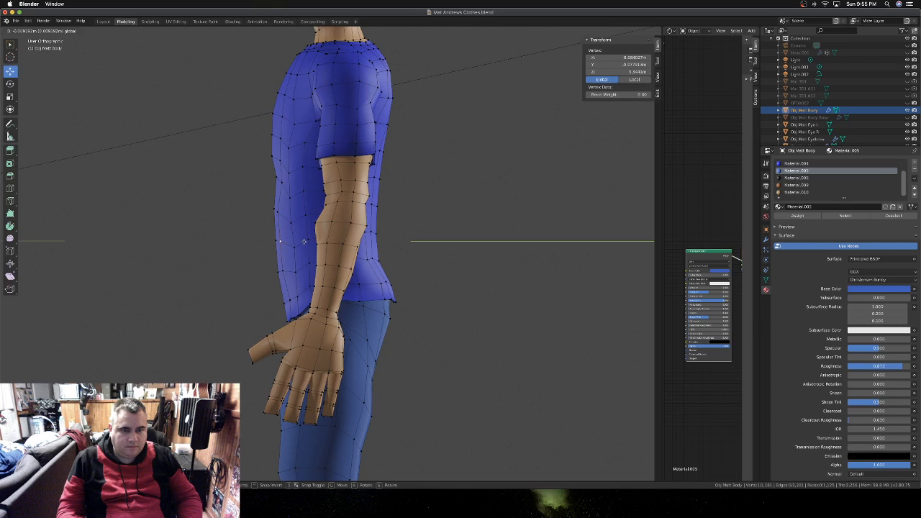
left_click(305, 244)
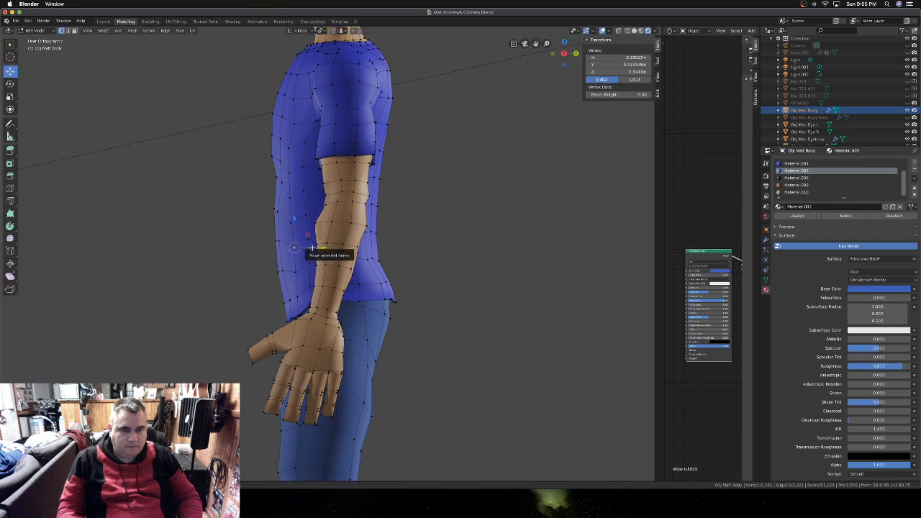
key("g")
key("y")
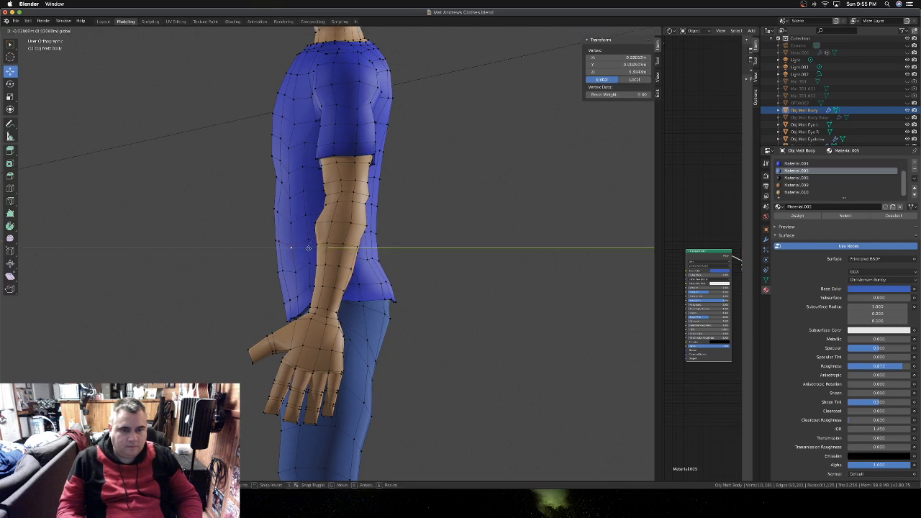
left_click(308, 248)
- Check the smoothed shirt front in Object Mode, and return to mesh editing in the right orthographic view
left_click(299, 297)
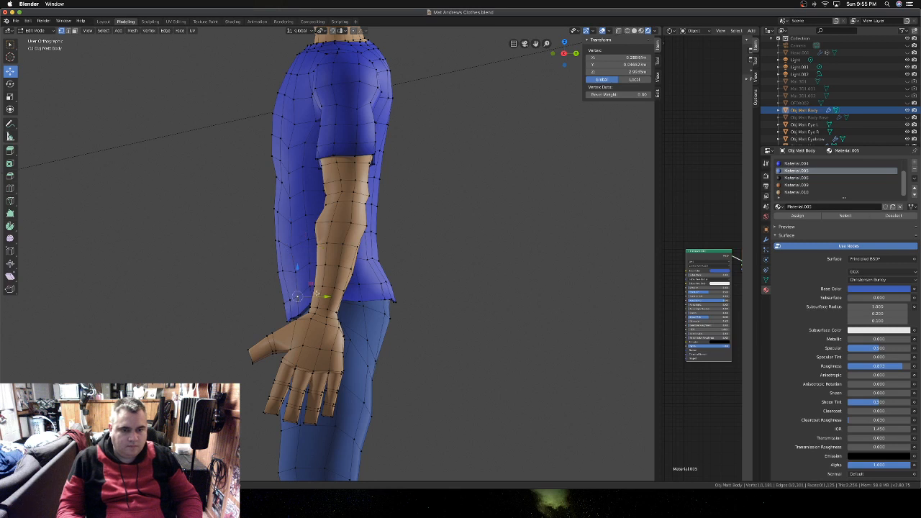
left_click(283, 269)
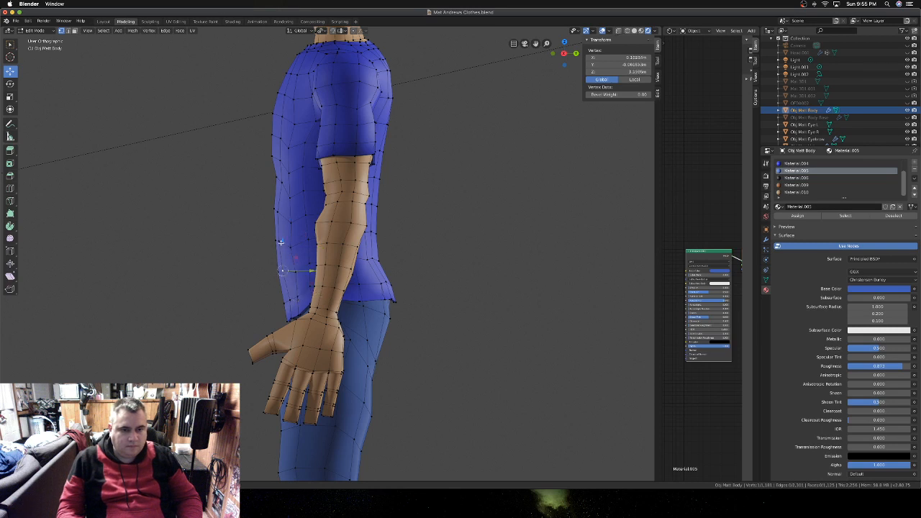
left_click(282, 244, "shift")
key("Tab")
middle_click_drag(252, 235, 286, 207)
key("Tab")
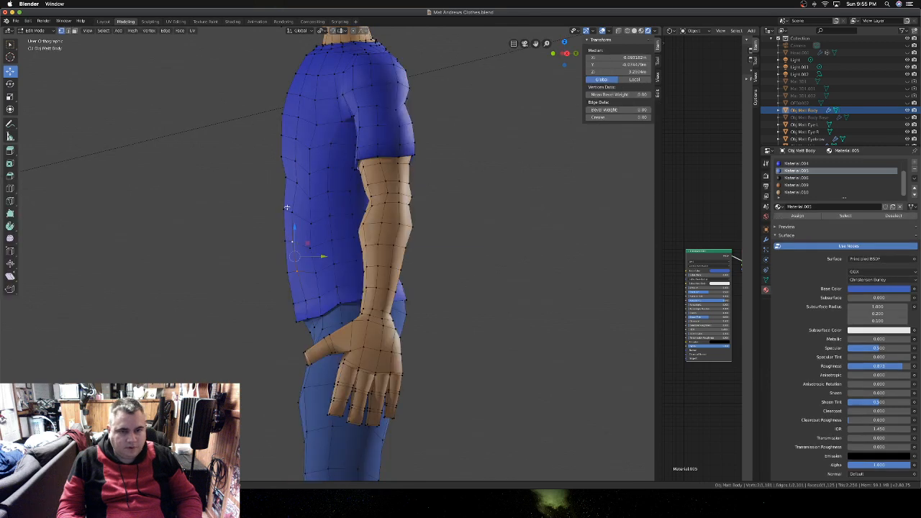
key("KP_1")
key("KP_3")
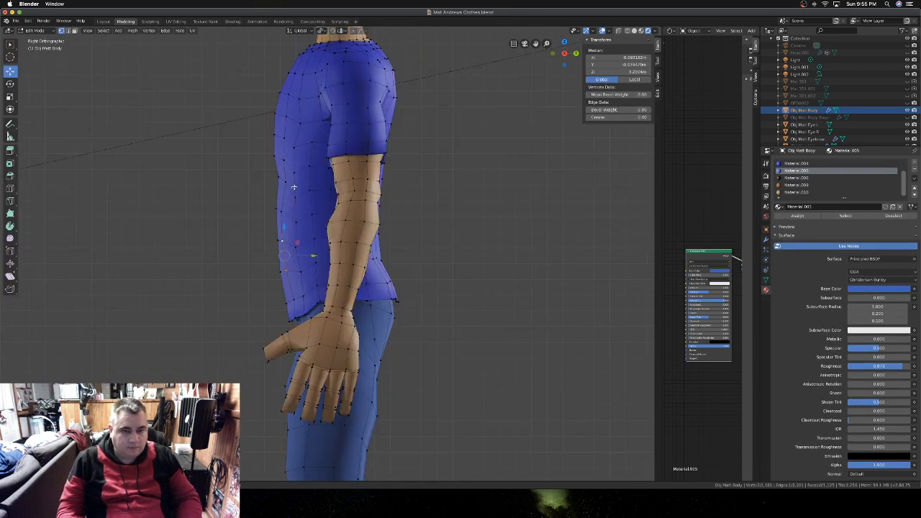
- Nudge the vertices along the shirt's belly profile slightly forward along Y, one at a time
left_click(302, 199)
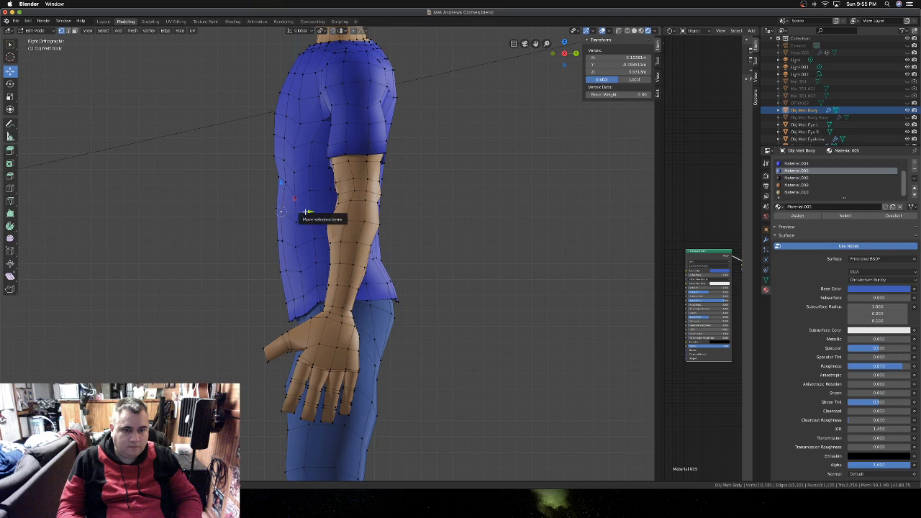
left_click_drag(305, 211, 302, 212)
left_click(285, 240)
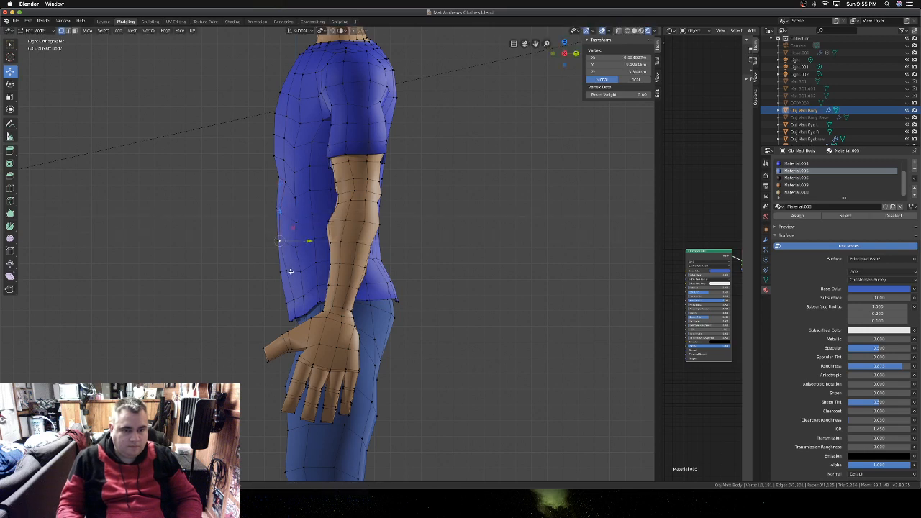
key("g")
key("y")
left_click(305, 273)
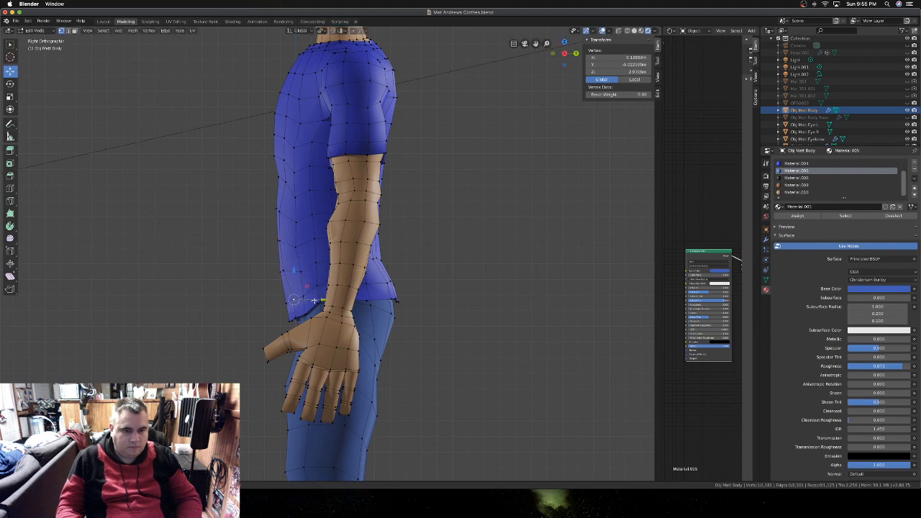
- Move the vertices just above the shirt's front hem forward along Y, the first by about 0.028 m
key("g")
key("y")
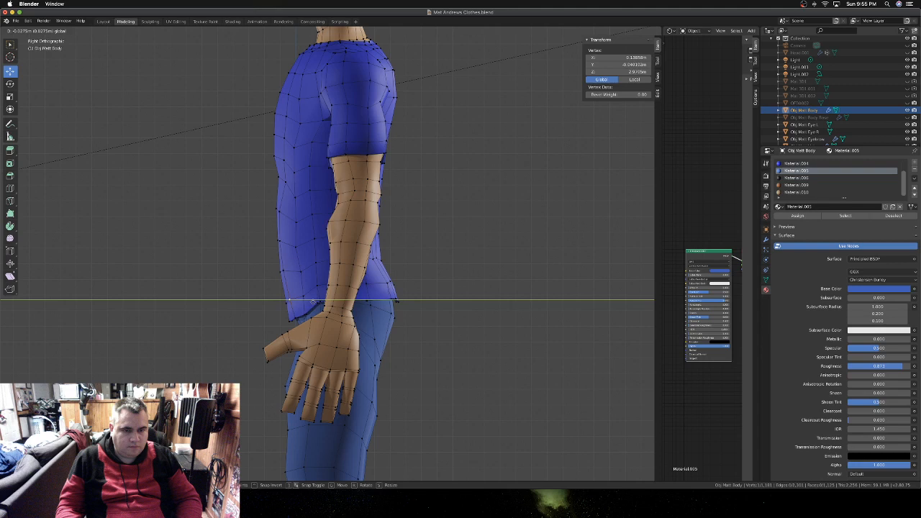
left_click_drag(313, 301, 319, 296)
left_click(304, 296)
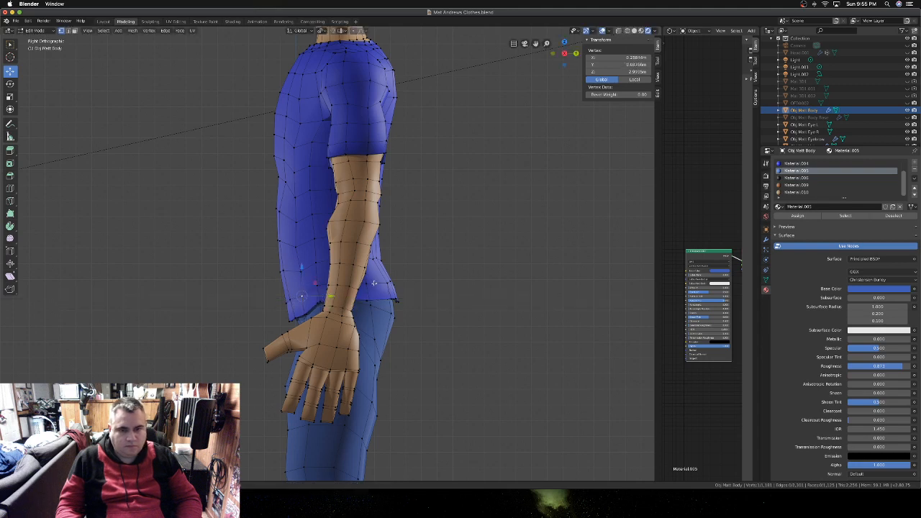
middle_click_drag(319, 296, 385, 283)
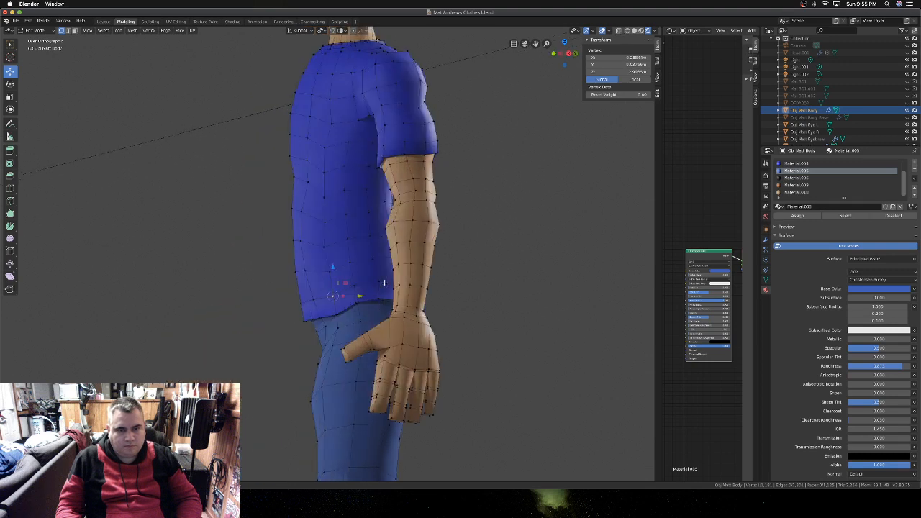
key("KP_3")
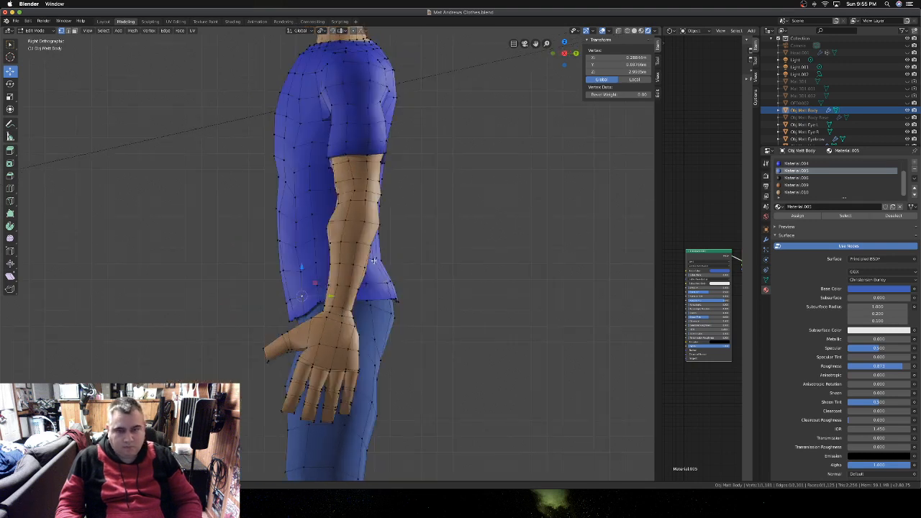
- Move the column of five vertices along the shirt's chest forward along Y by about 0.025 m
left_click(285, 160, "shift")
left_click(285, 139, "shift")
left_click(285, 117, "shift")
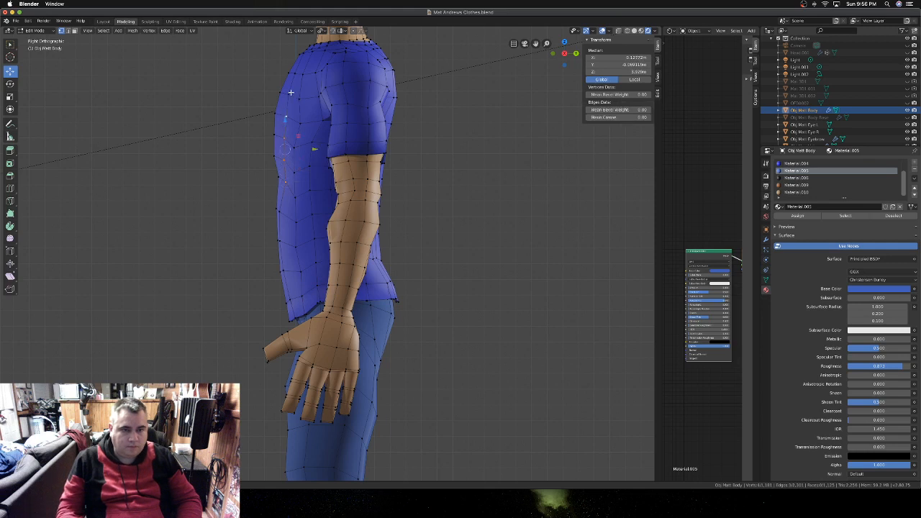
left_click(291, 92, "shift")
left_click(294, 72, "shift")
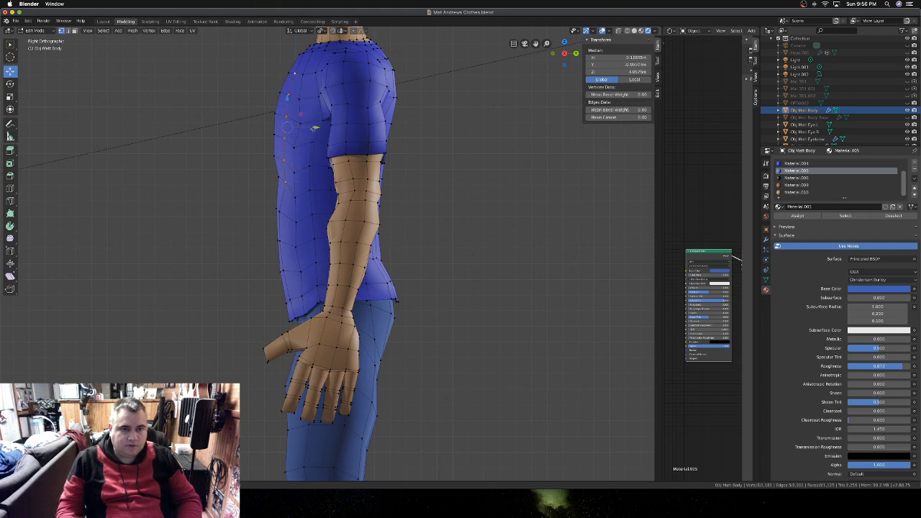
key("g")
key("y")
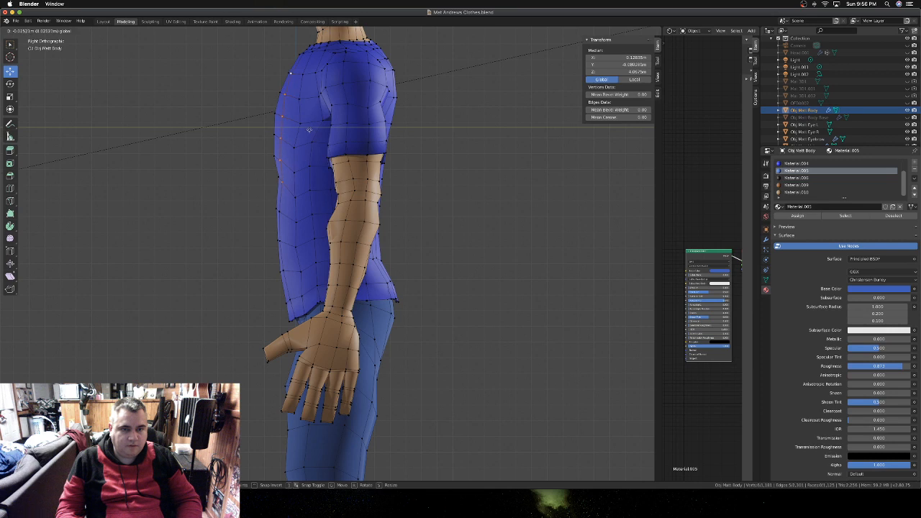
left_click(308, 130)
left_click(296, 195)
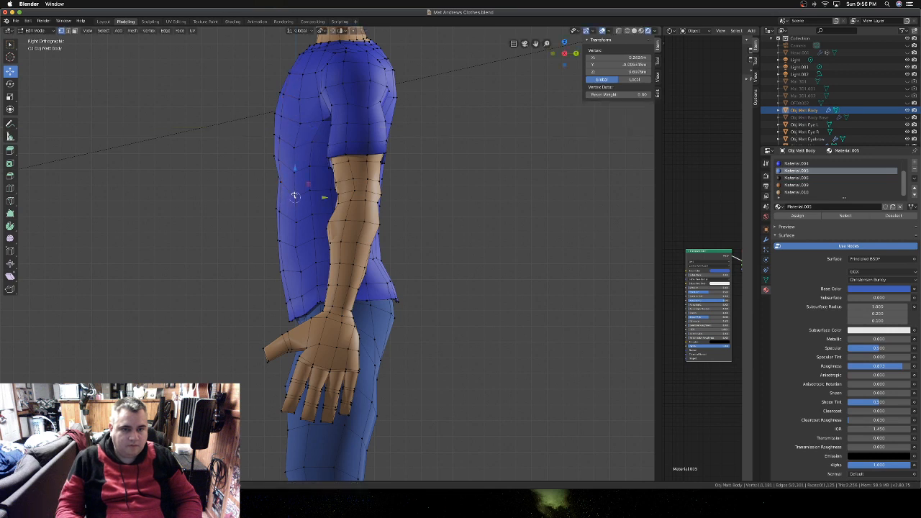
left_click(294, 173, "shift")
left_click(294, 147, "shift")
left_click(300, 124, "shift")
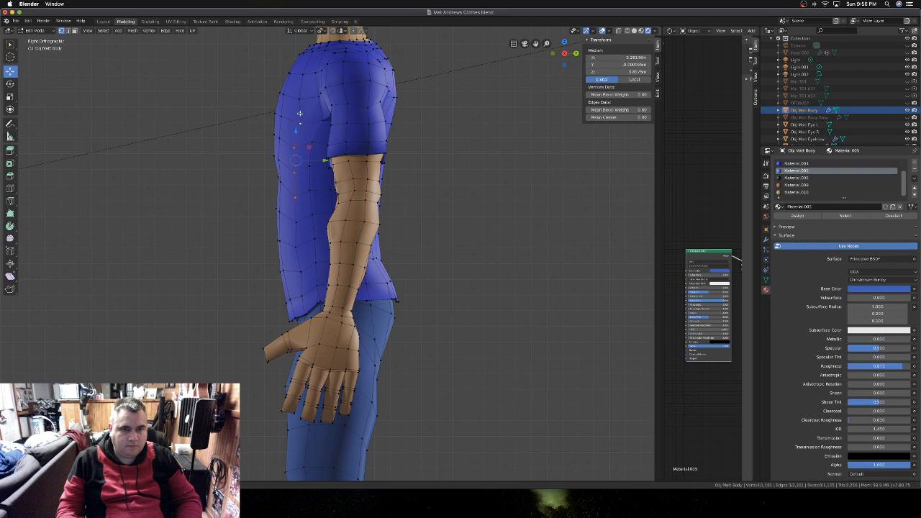
middle_click_drag(299, 100, 310, 125)
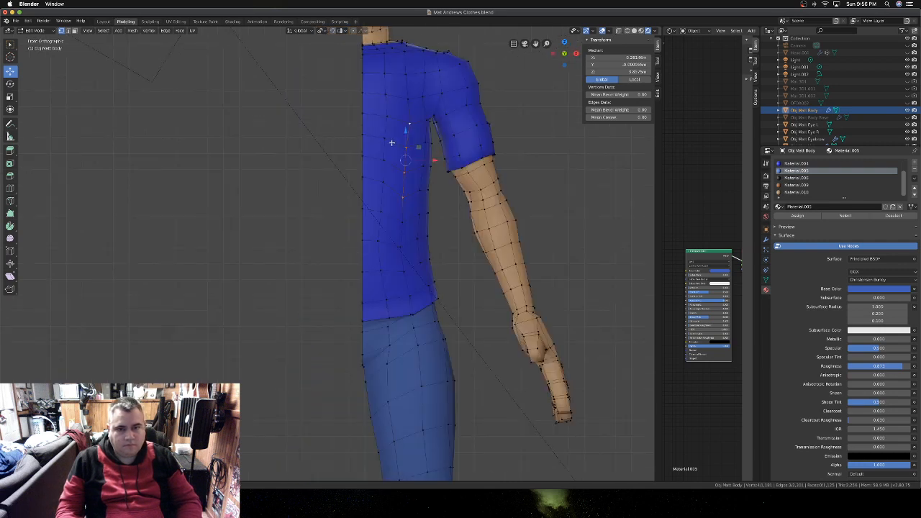
key("alt+a")
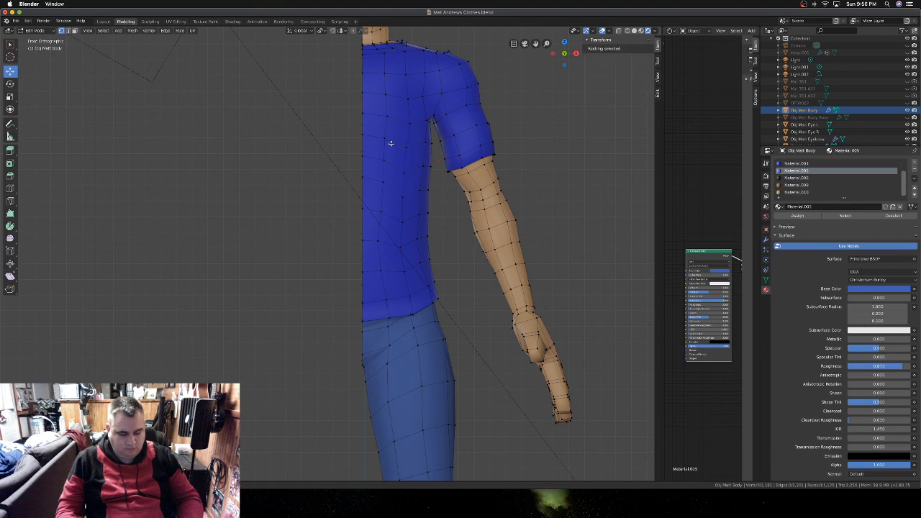
- Examine the smoothed shirt in Object Mode from the front and the side
key("Tab")
key("KP_6")
key("KP_6")
key("KP_6")
key("KP_6")
key("KP_6")
key("KP_6")
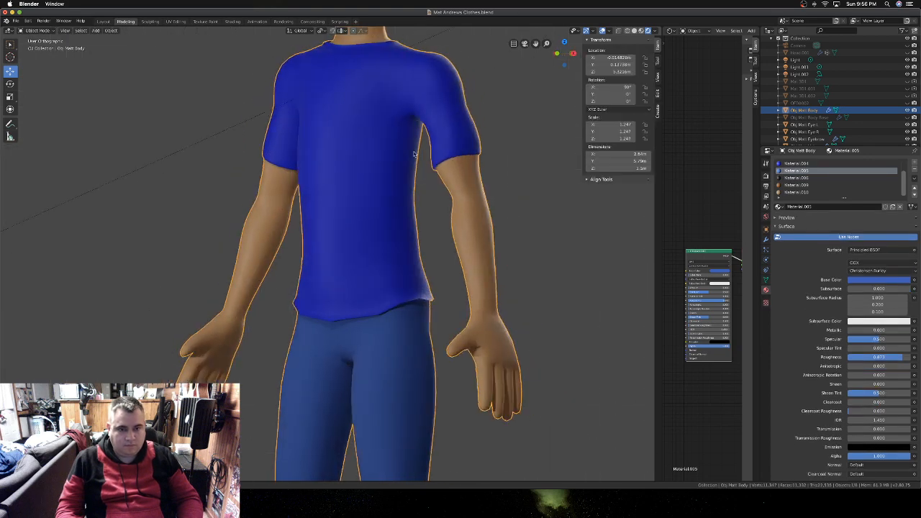
key("KP_4")
key("KP_4")
key("KP_4")
key("KP_4")
key("KP_4")
key("KP_4")
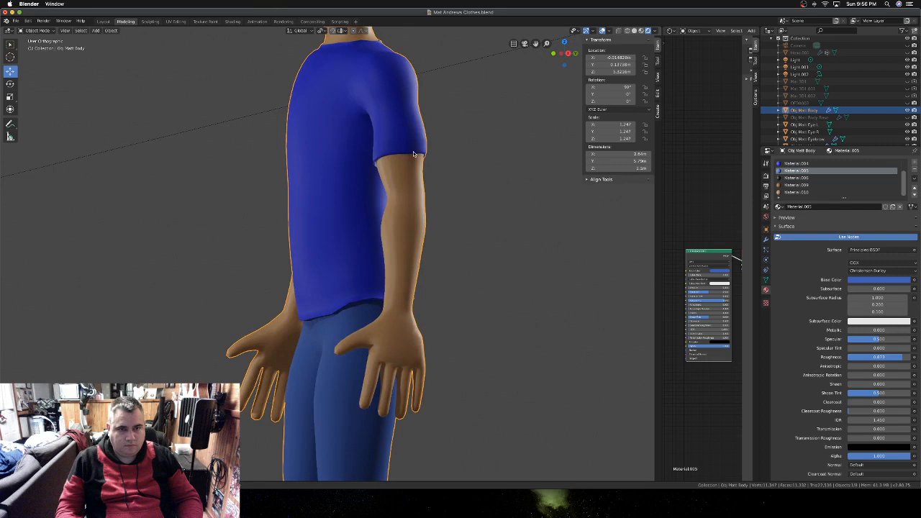
- Examine the shirt's form from several angles in Solid shading, and return the viewport to Rendered shading
left_click(634, 31)
key("KP_4")
key("KP_4")
key("KP_4")
key("KP_4")
key("KP_4")
key("KP_4")
key("KP_4")
key("KP_4")
key("KP_4")
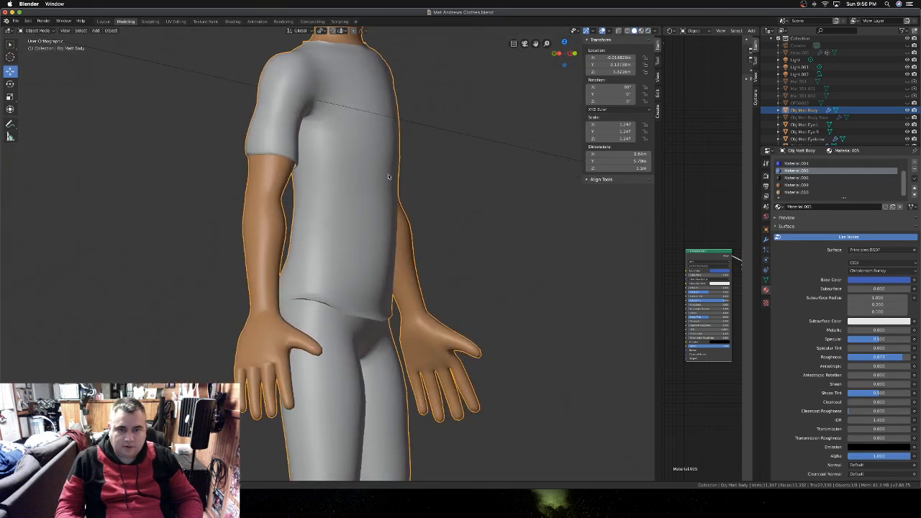
key("KP_6")
key("KP_6")
key("KP_6")
key("KP_6")
key("KP_6")
key("KP_6")
key("KP_6")
key("KP_6")
key("KP_6")
key("KP_6")
key("KP_6")
key("KP_6")
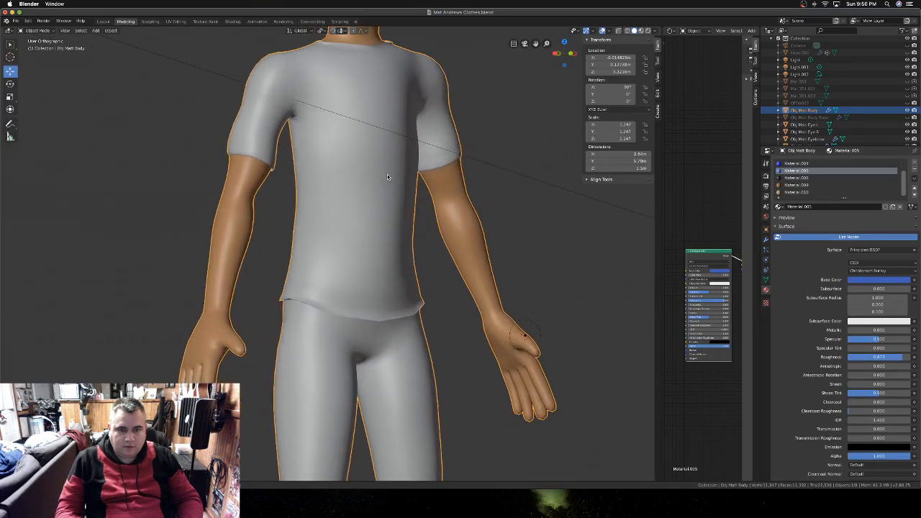
scroll(388, 177, "left", 3)
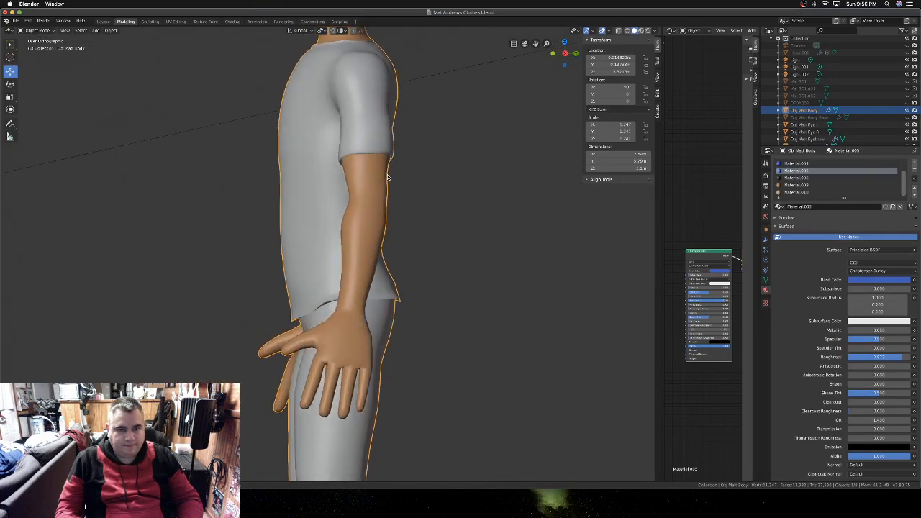
scroll(388, 176, "right", 3)
scroll(388, 176, "left", 1)
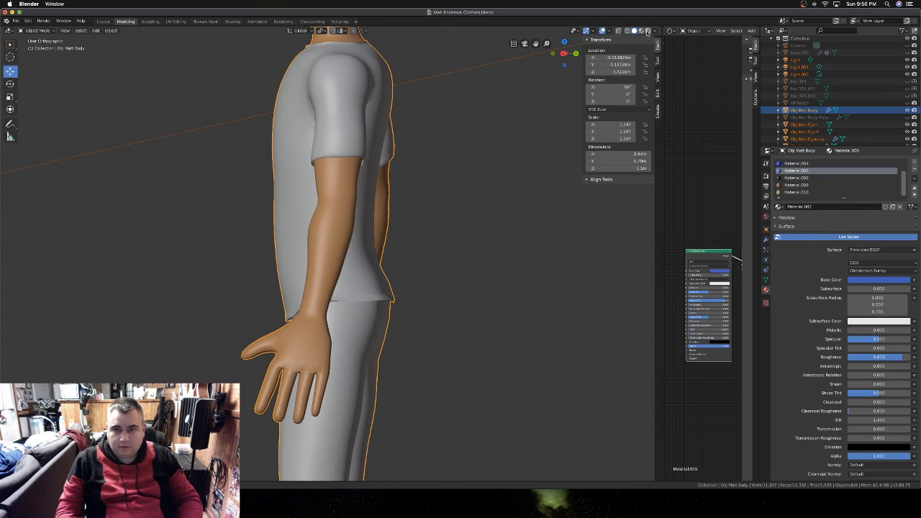
left_click(647, 31)
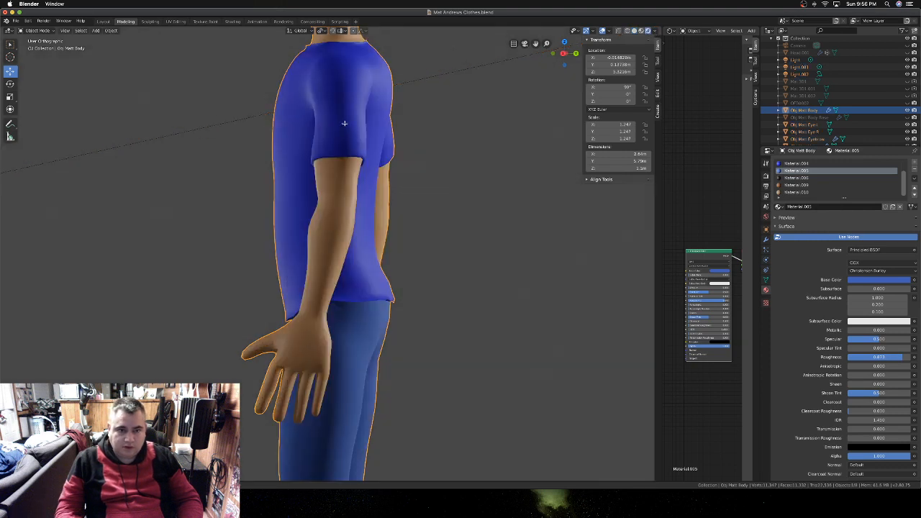
- Move two adjacent vertices on the front of the upper sleeve near the armpit slightly forward along Y
key("Tab")
scroll(361, 121, "left", 5)
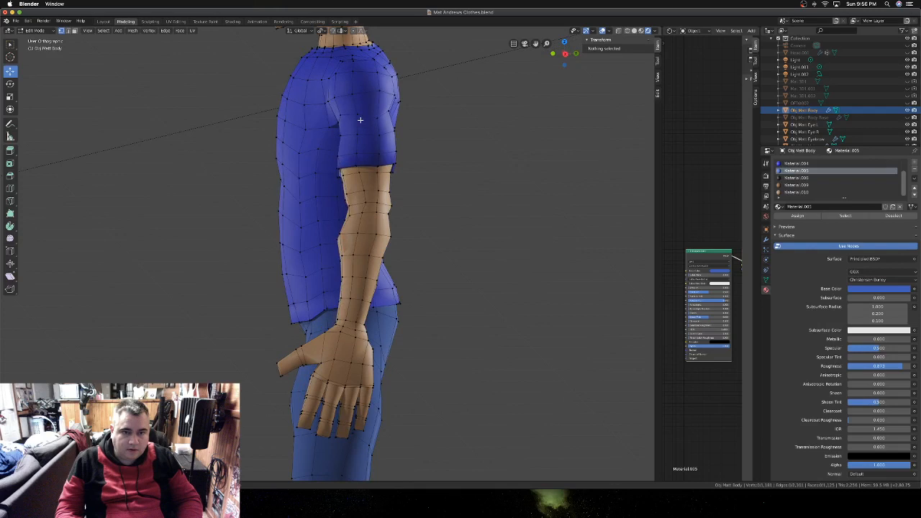
left_click(378, 115)
left_click(373, 123, "shift")
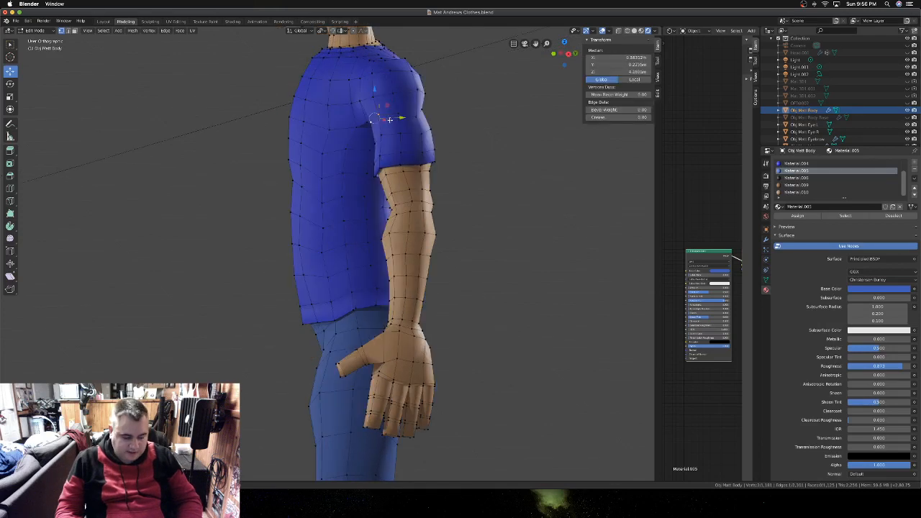
key("KP_3")
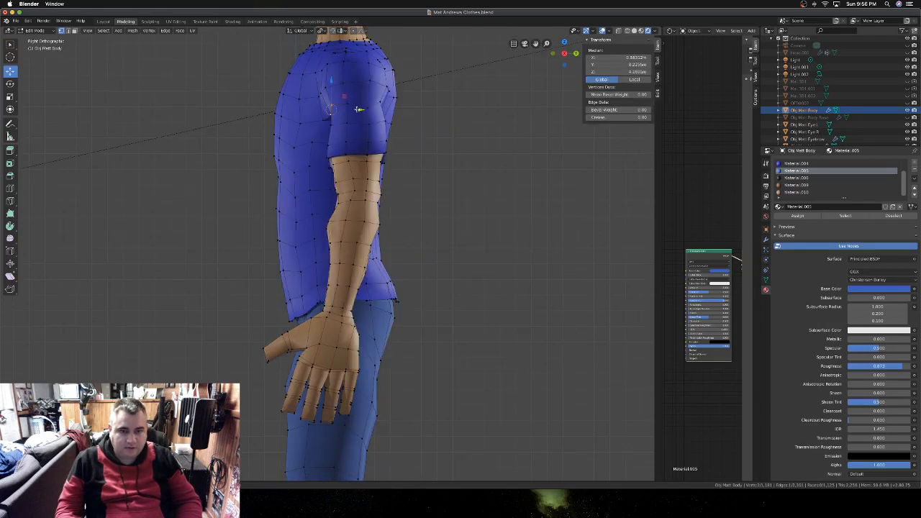
left_click_drag(358, 109, 356, 112)
- Move the next two vertices down the front of the sleeve, just above its cuff, slightly forward along Y
middle_click_drag(309, 115, 370, 118)
left_click(416, 126)
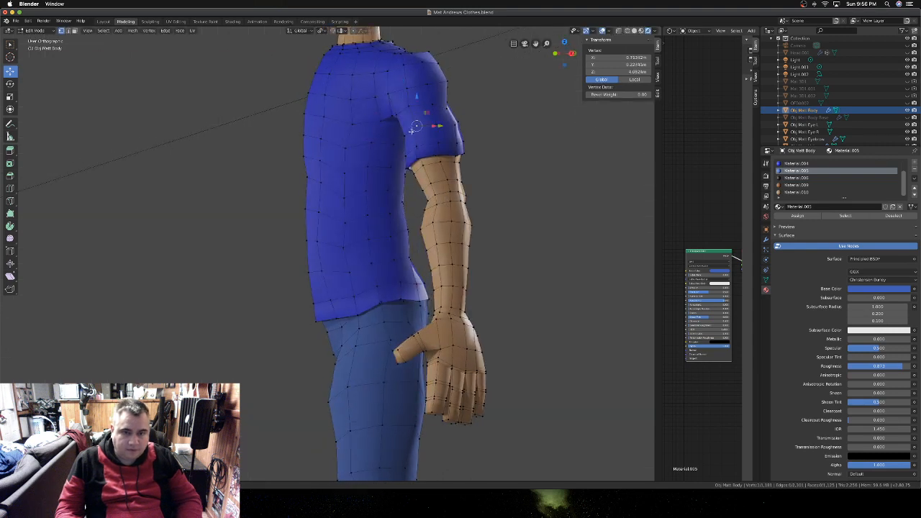
left_click(422, 128, "shift")
key("KP_3")
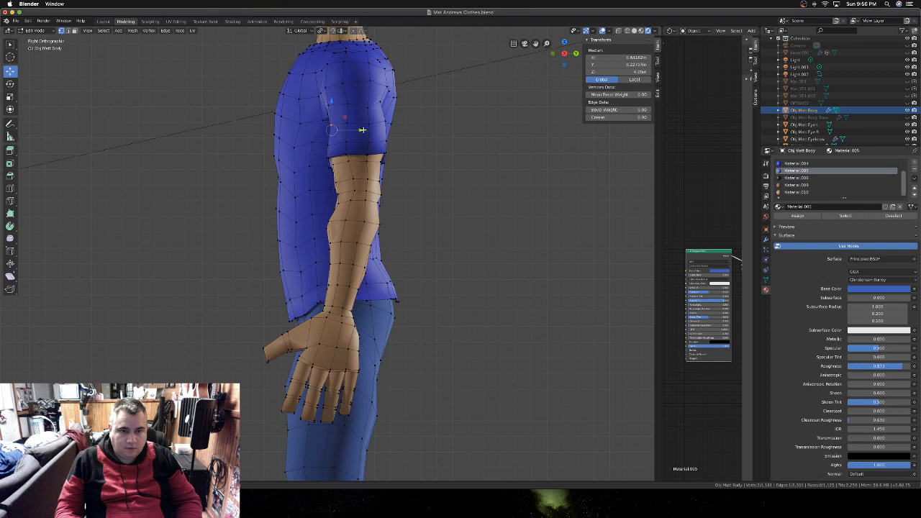
left_click_drag(362, 129, 358, 131)
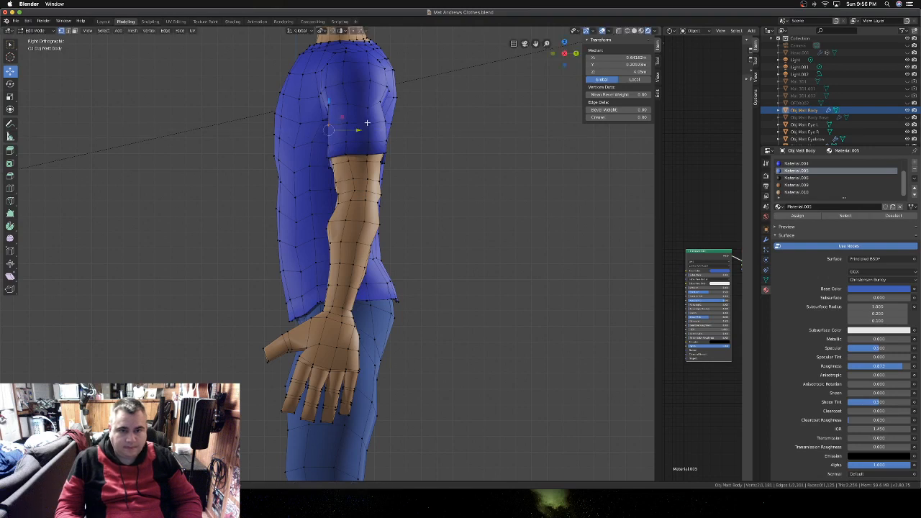
- Move two adjacent vertices on the back of the sleeve near the armpit slightly backward along Y
middle_click_drag(358, 132, 262, 103)
left_click(251, 107)
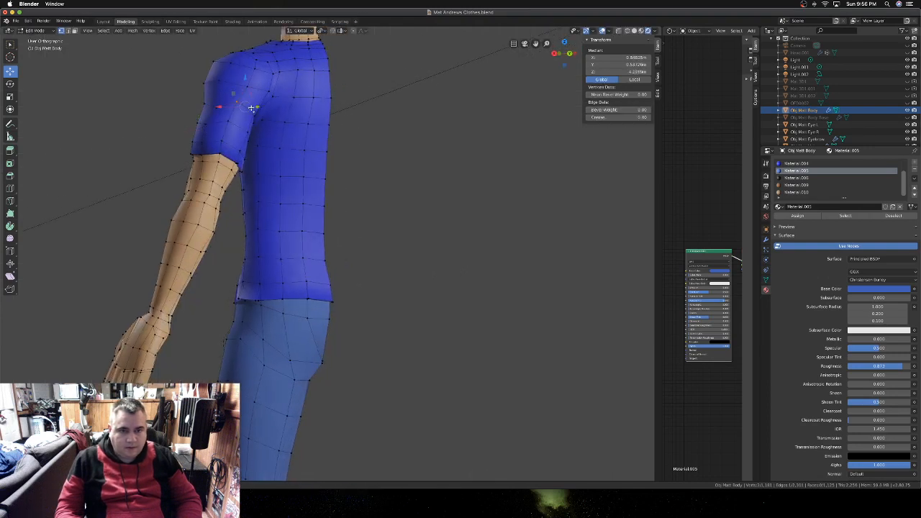
key("KP_3")
left_click_drag(401, 107, 406, 107)
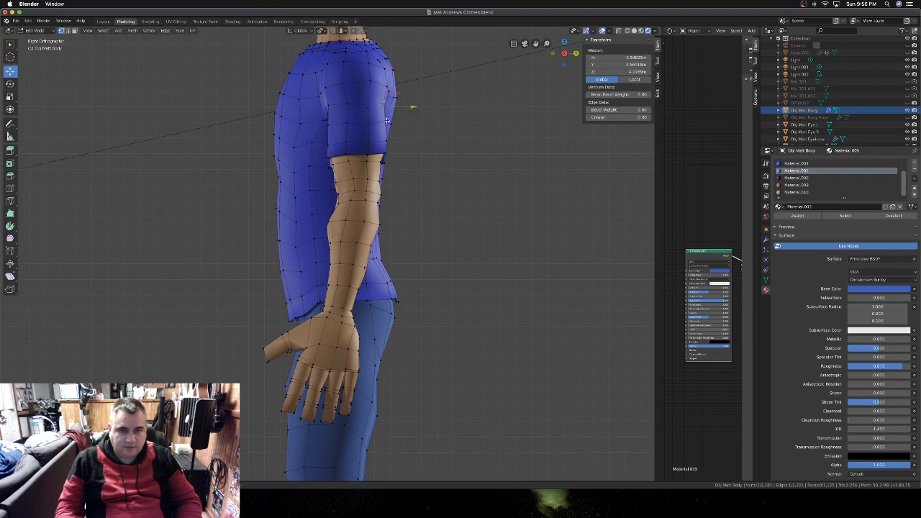
- Move the two vertices on the back of the sleeve just above its cuff slightly backward along Y
middle_click_drag(388, 121, 305, 122)
left_click(315, 131)
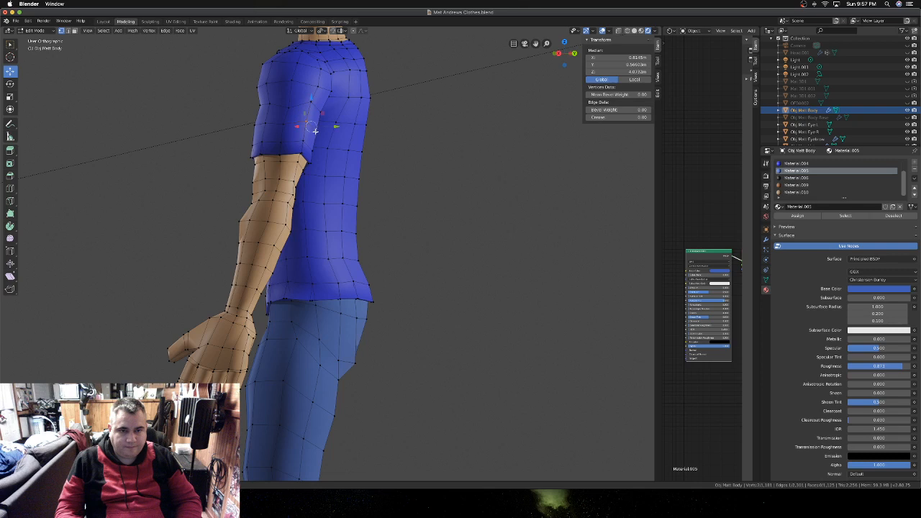
key("KP_3")
left_click_drag(400, 127, 401, 127)
- Examine the smoothed shirt and sleeves in Object Mode from the side, front and back
key("Tab")
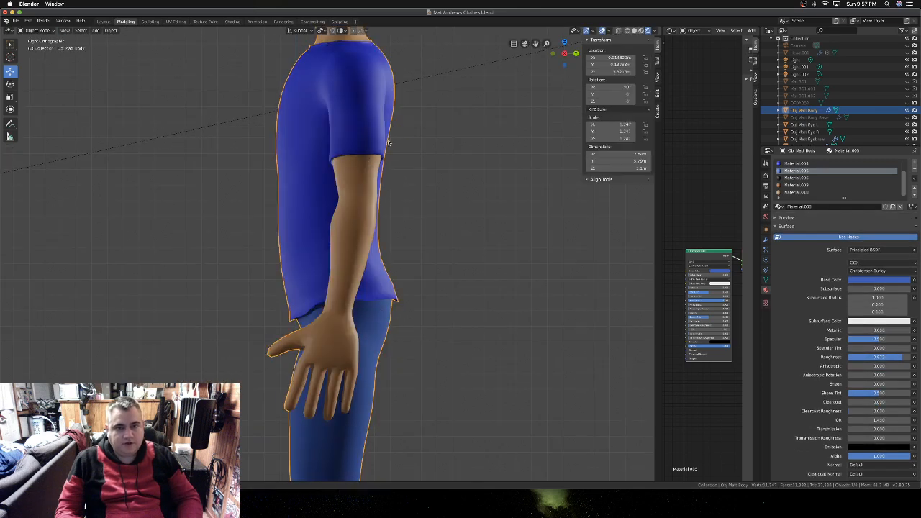
scroll(387, 143, "down", 6)
scroll(386, 143, "up", 5)
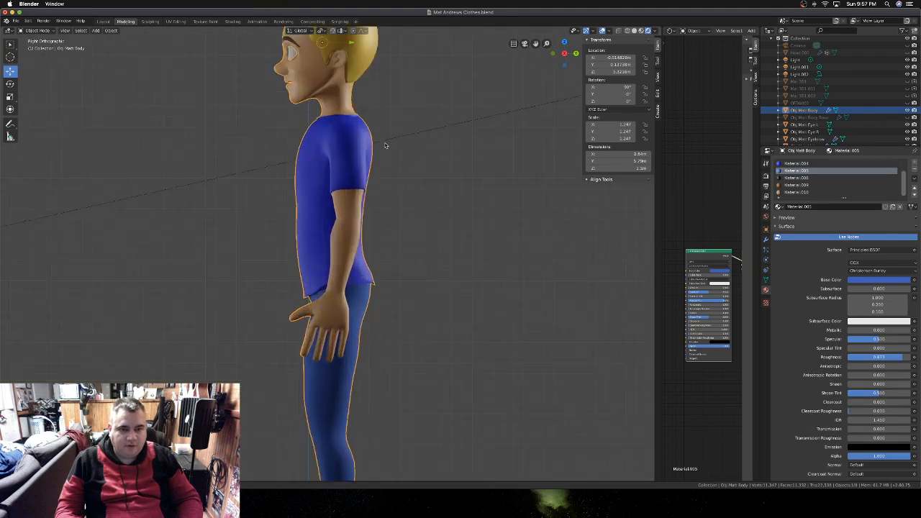
scroll(386, 145, "up", 1)
scroll(386, 145, "left", 8)
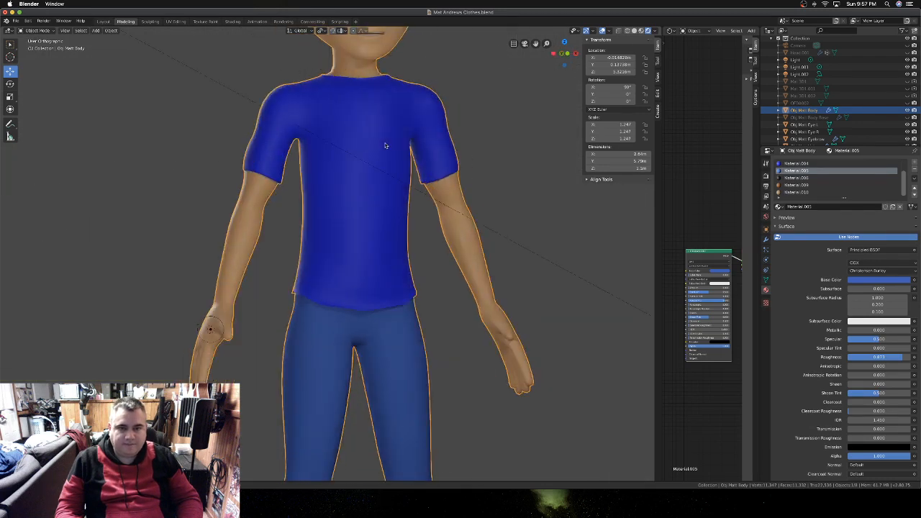
scroll(386, 146, "right", 8)
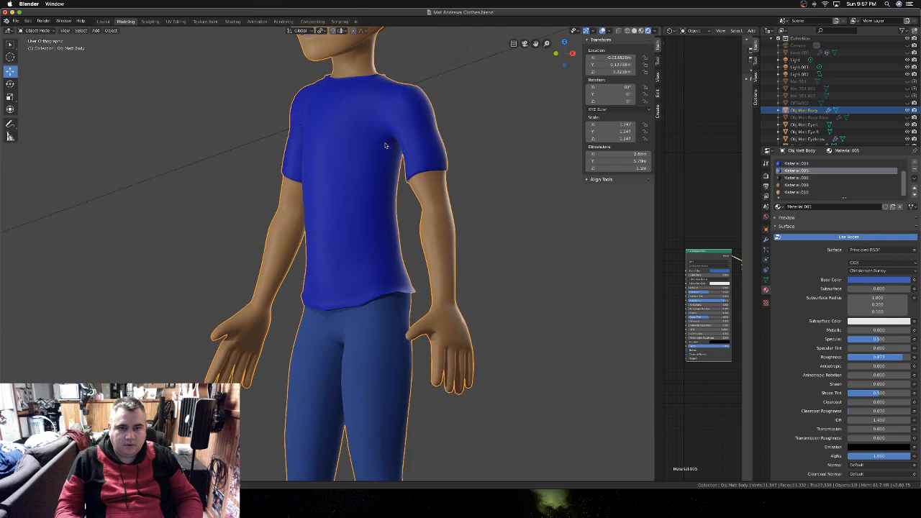
scroll(386, 145, "right", 8)
scroll(386, 146, "left", 4)
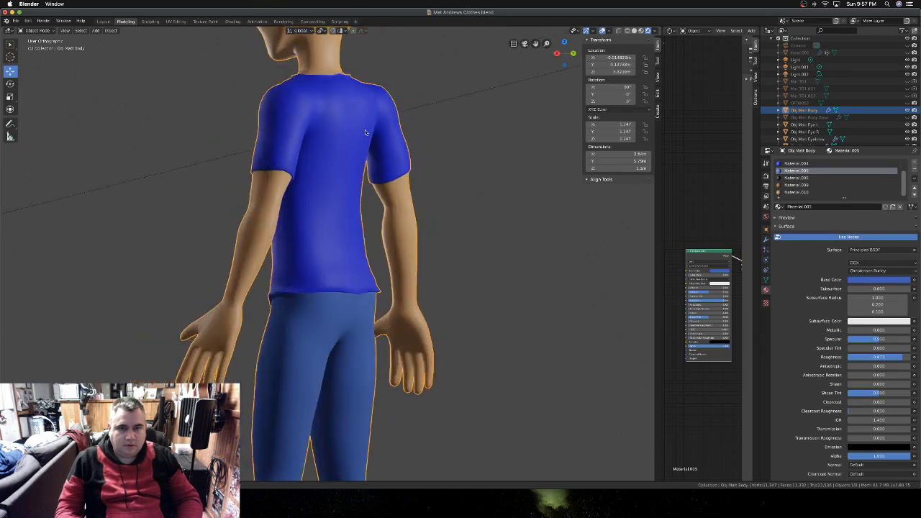
scroll(365, 130, "right", 5)
- Lower the two vertices at the centre of the shirt's back neckline about 0.008 m along Z
key("Tab")
scroll(365, 94, "left", 1)
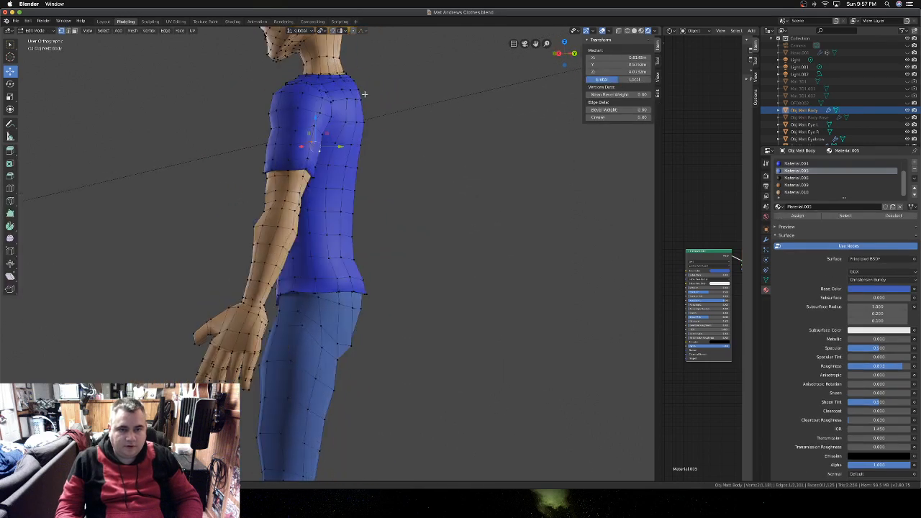
scroll(342, 87, "right", 3)
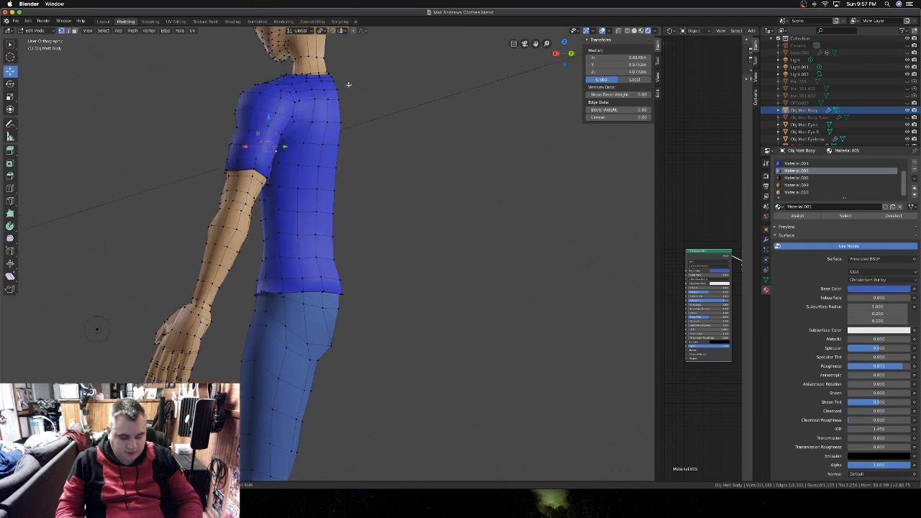
key("ctrl+KP_1")
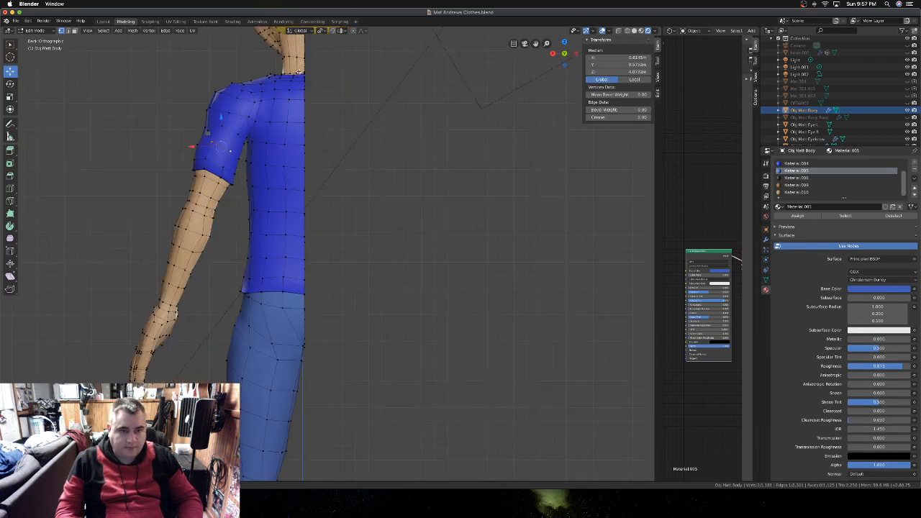
scroll(299, 72, "up", 6)
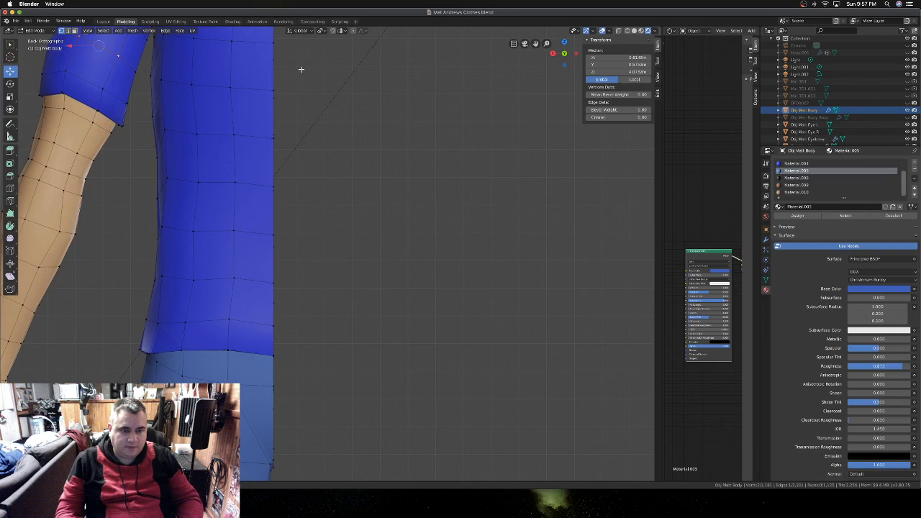
scroll(301, 69, "up", 5)
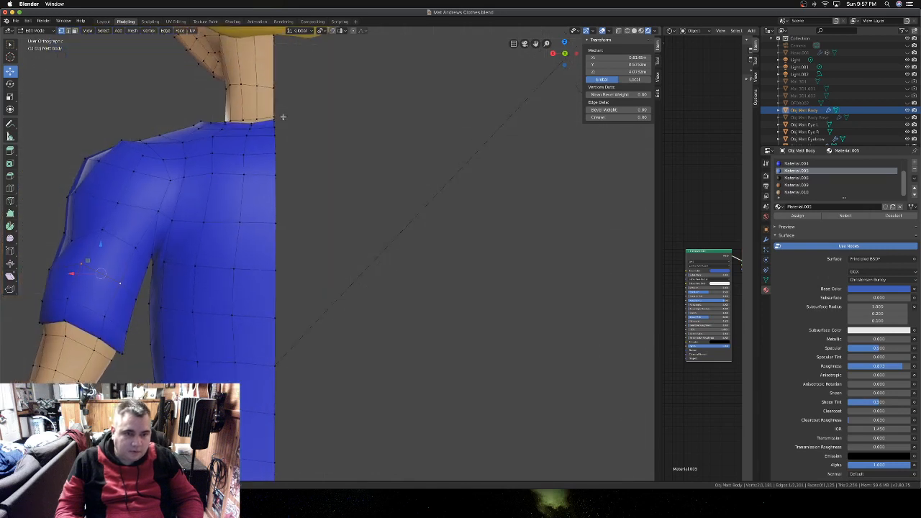
middle_click_drag(283, 116, 322, 115)
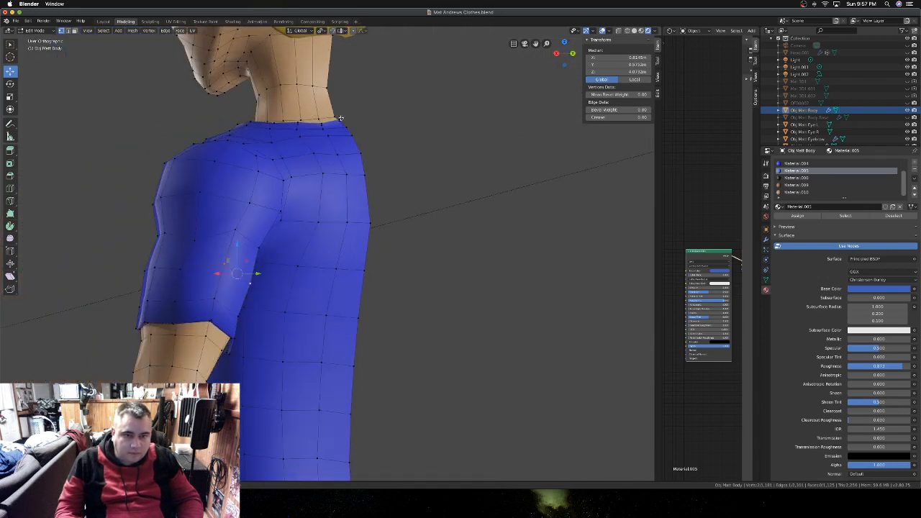
left_click(342, 118)
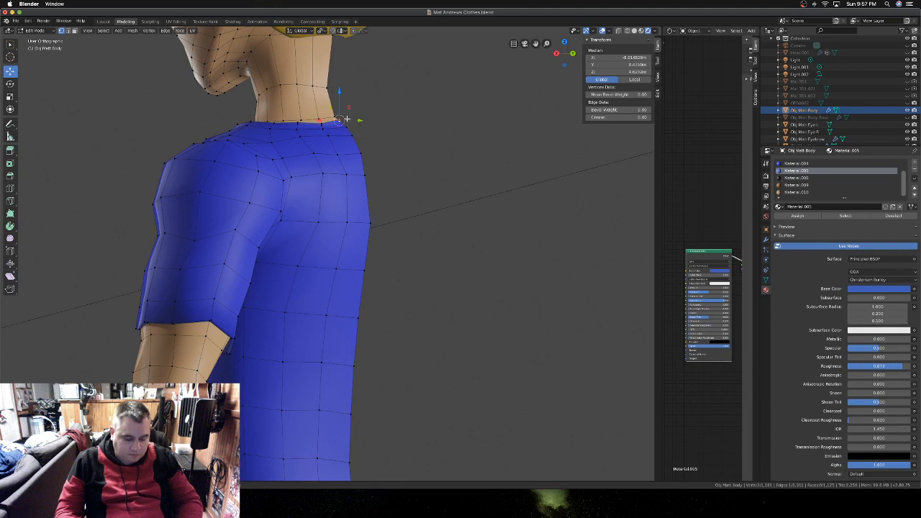
key("KP_1")
key("KP_3")
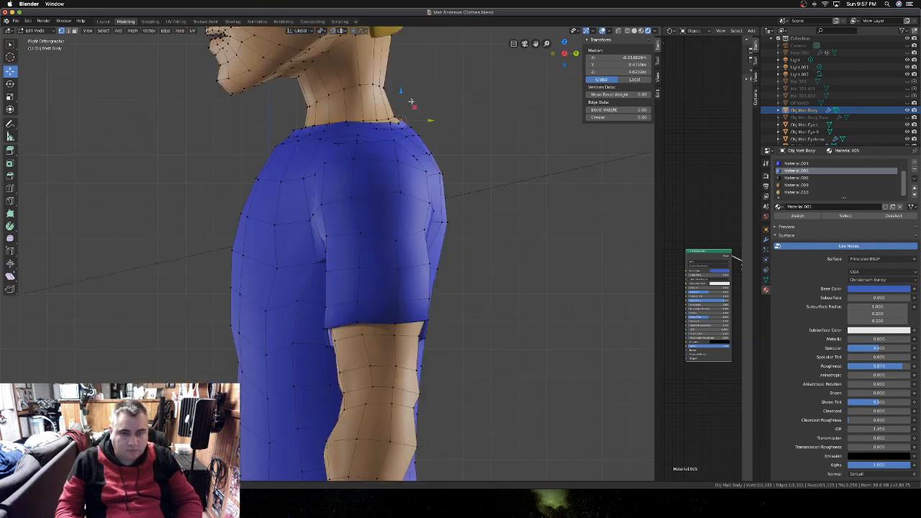
key("ctrl+KP_1")
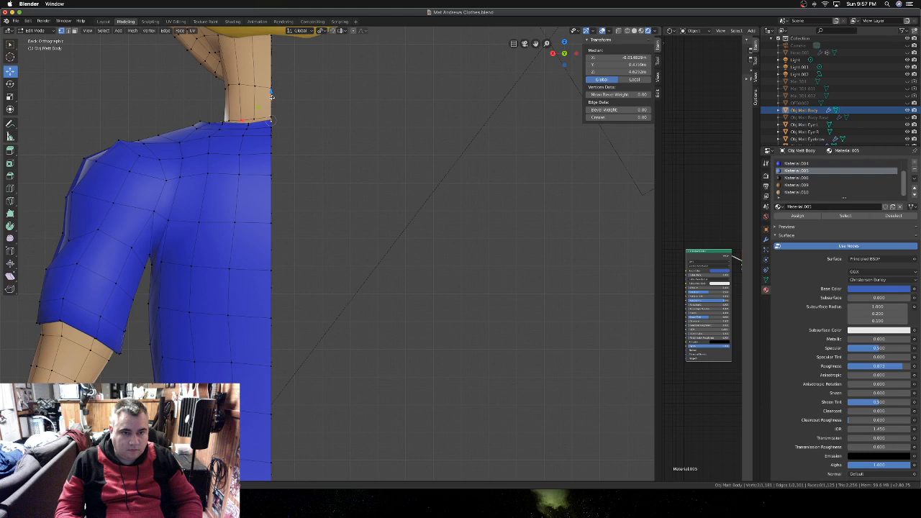
key("g")
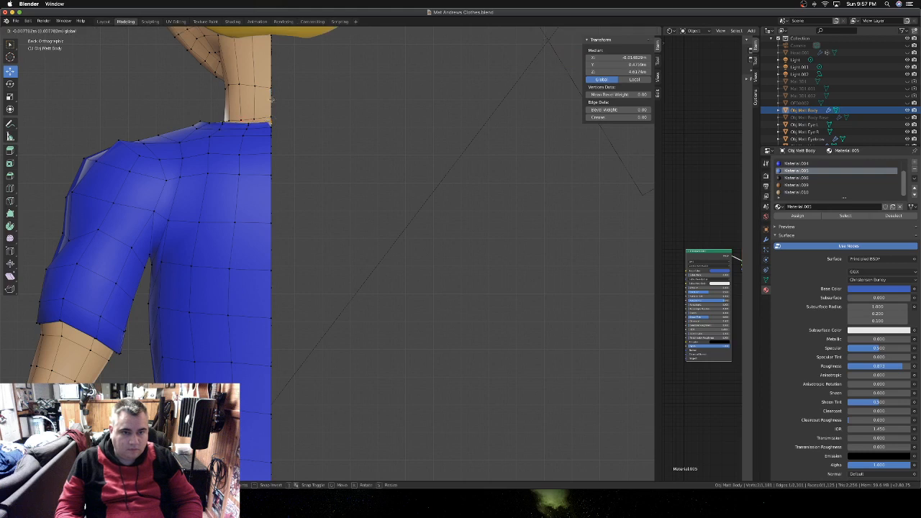
left_click(272, 100)
- Move the two centre back neckline vertices slightly backward along Y and check the smoothed collar in Object Mode
key("KP_3")
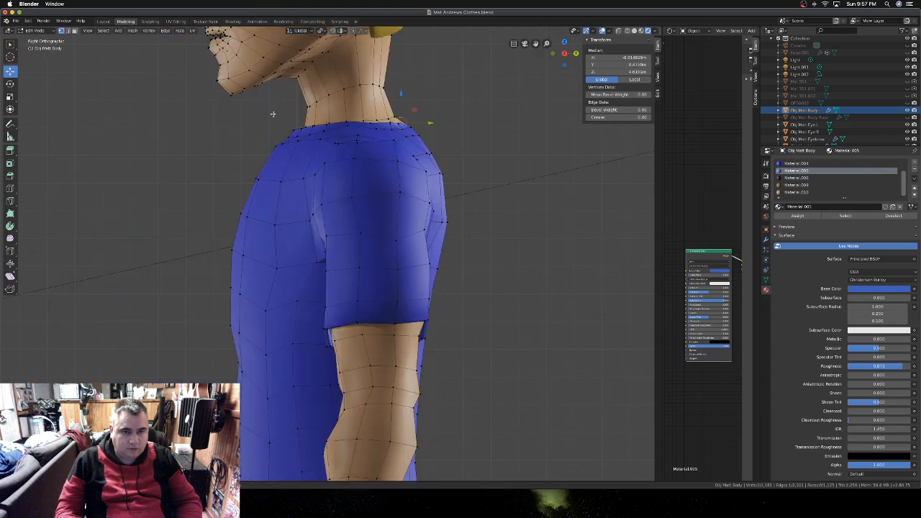
key("g")
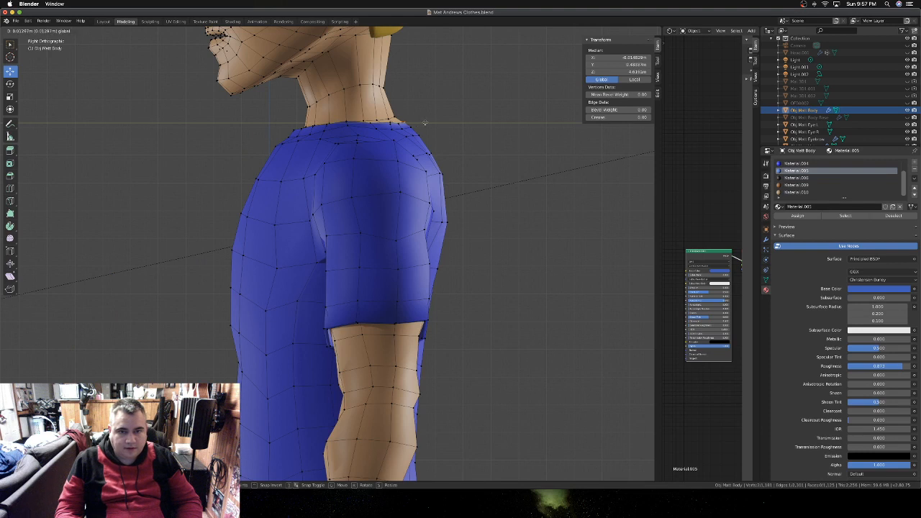
left_click(424, 123)
key("Tab")
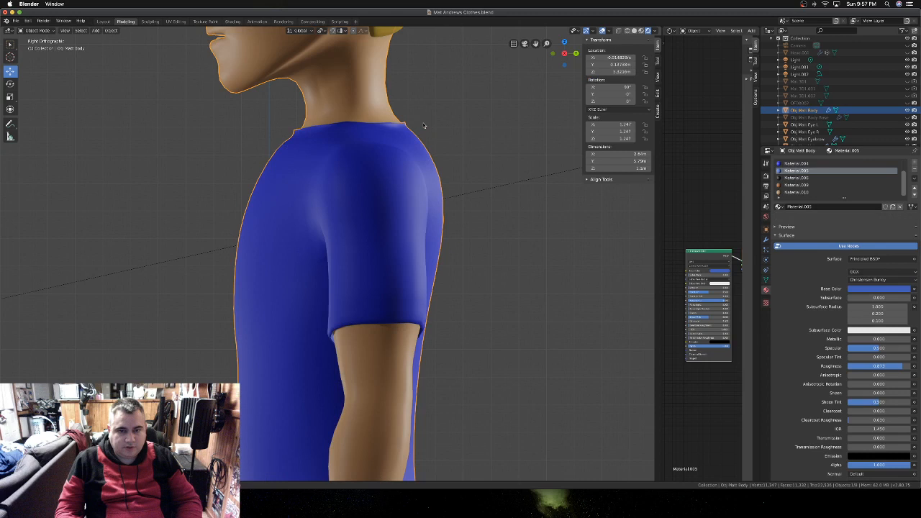
scroll(421, 140, "right", 6)
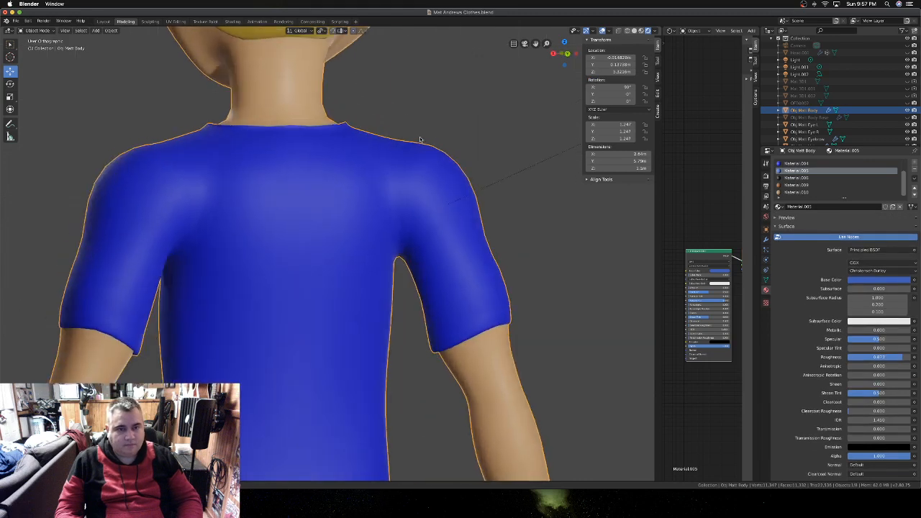
scroll(420, 140, "left", 1)
right_click(421, 139)
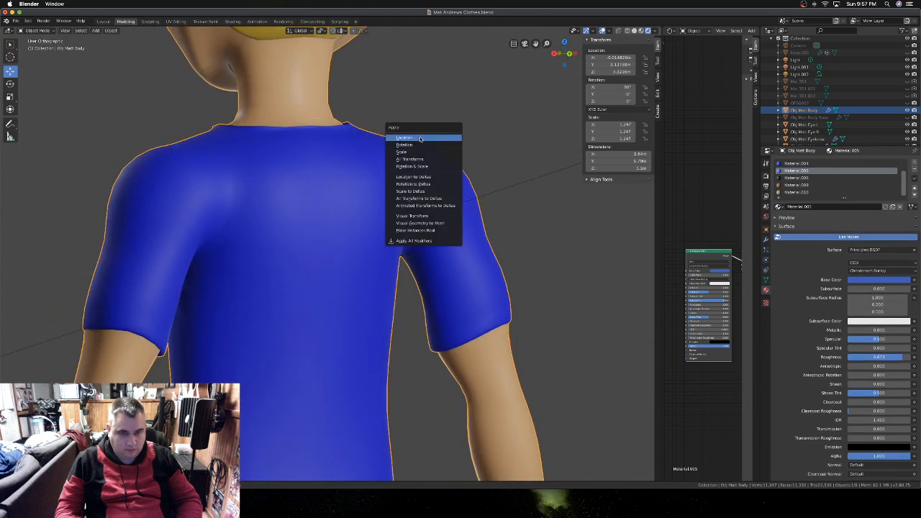
- Push the same two centre back neckline vertices a little farther backward along Y
key("Tab")
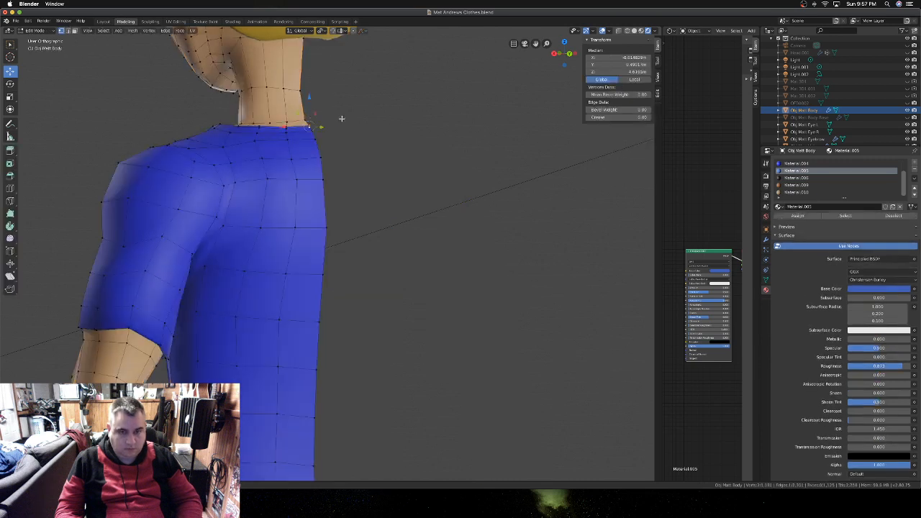
key("KP_3")
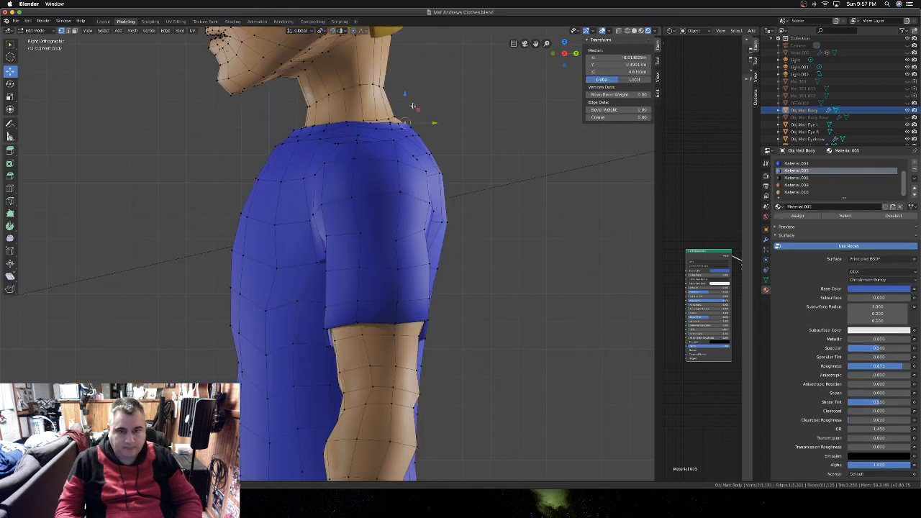
key("g")
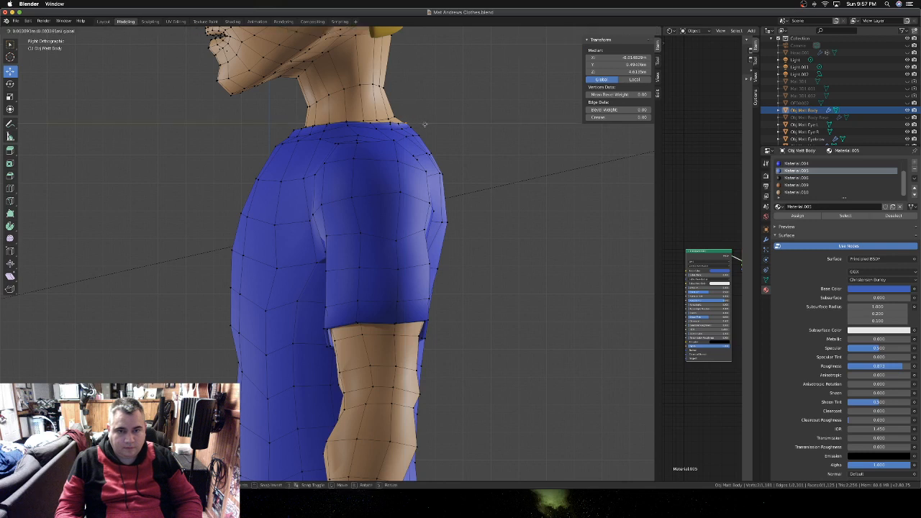
left_click(424, 125)
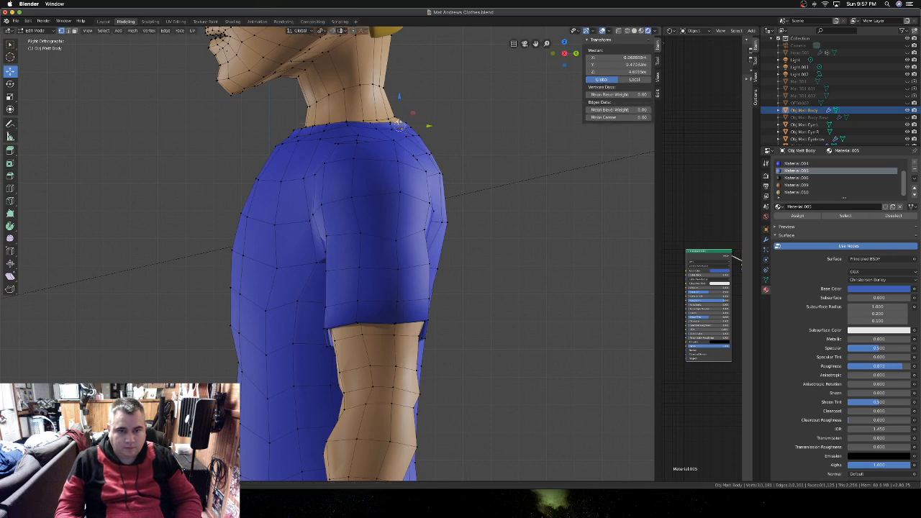
- Move the adjoining vertices along the back neckline slightly backward along Y and return to Object Mode
key("g")
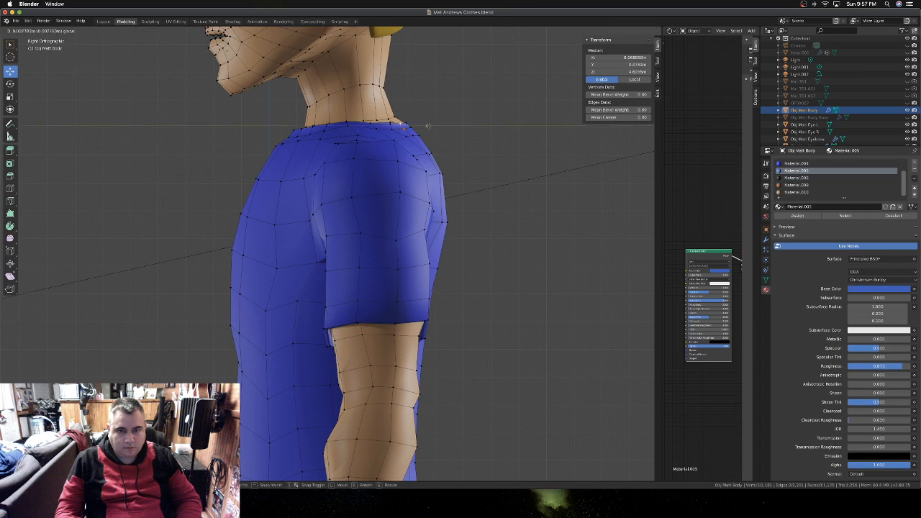
left_click_drag(431, 125, 432, 135)
left_click(415, 135)
key("Tab")
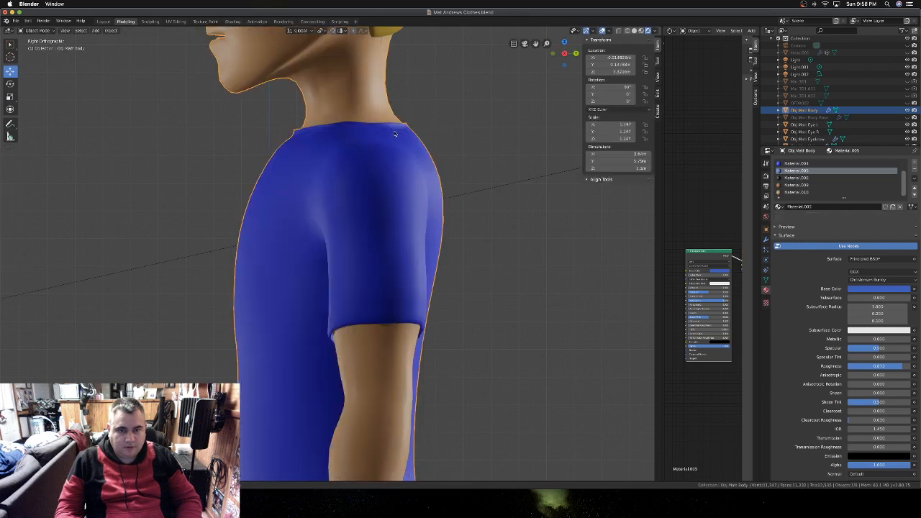
- Examine the whole character with the smoothed shirt from the front, side and back
middle_click_drag(394, 132, 385, 141)
scroll(385, 142, "down", 5)
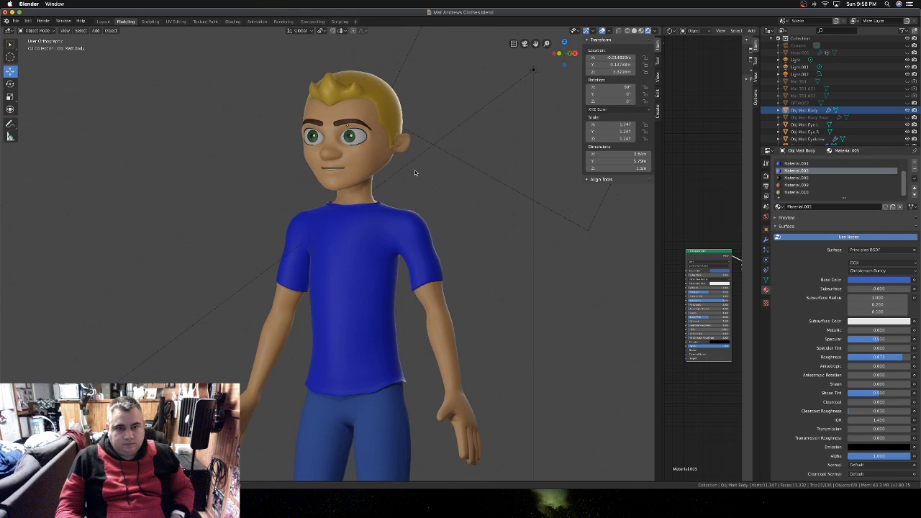
middle_click_drag(415, 170, 415, 172)
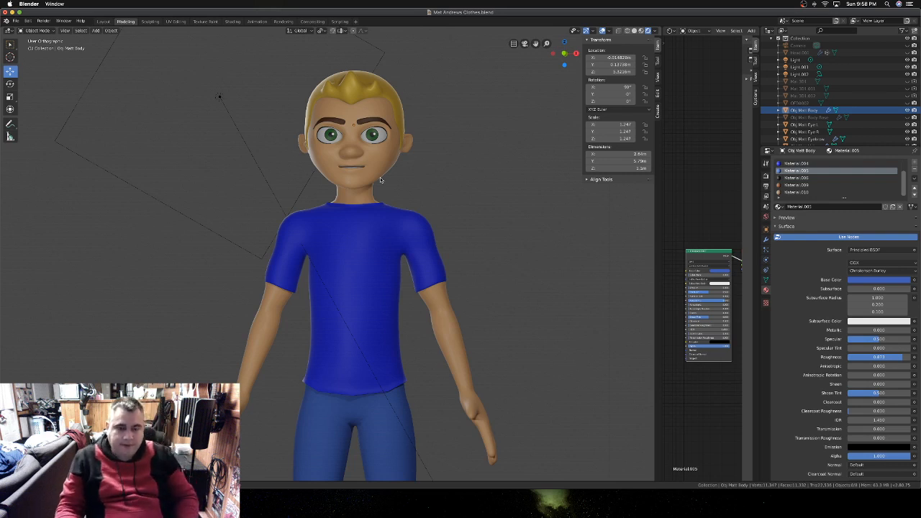
scroll(381, 180, "right", 6)
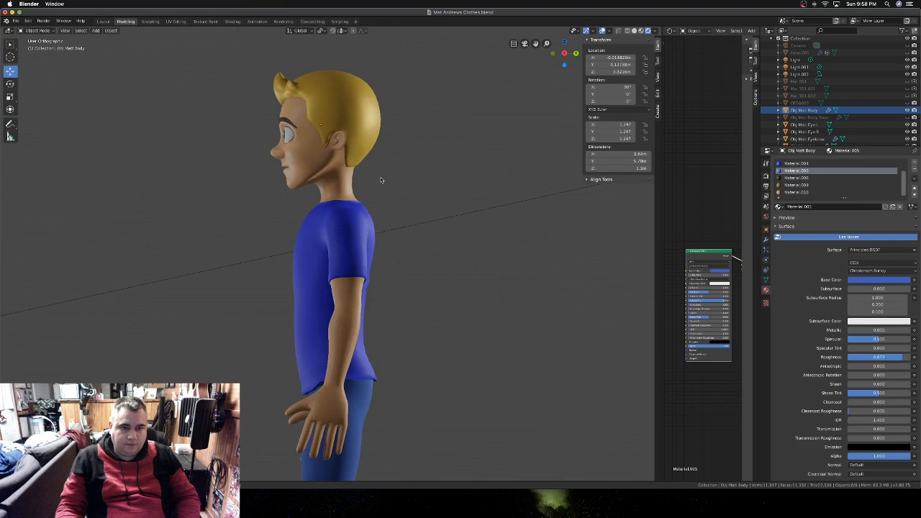
scroll(381, 180, "right", 6)
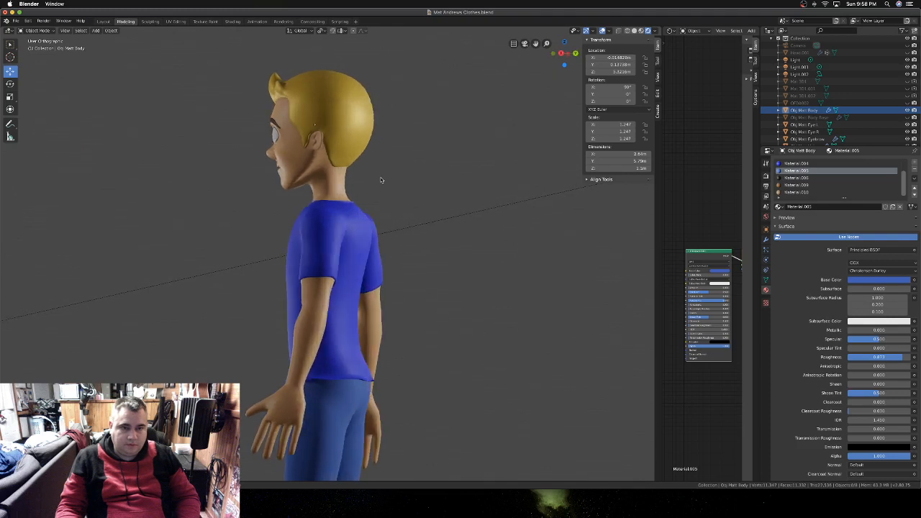
scroll(380, 180, "left", 8)
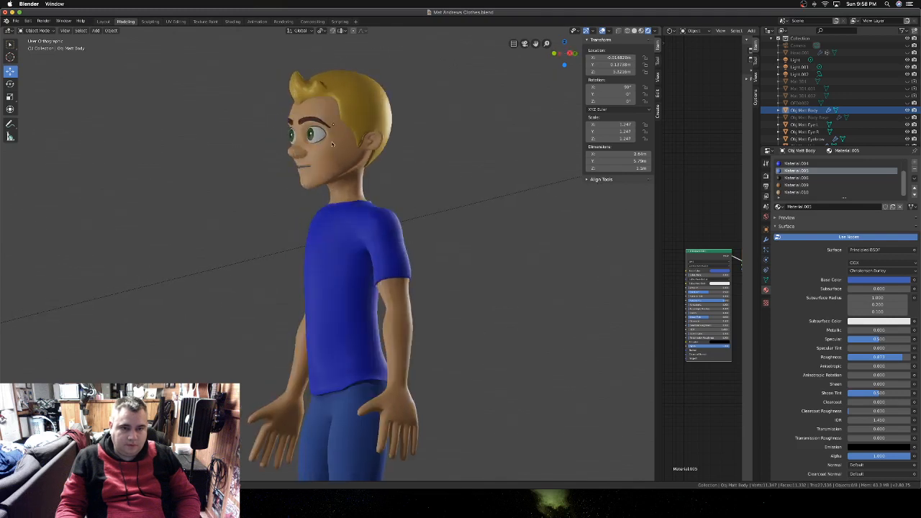
scroll(307, 121, "up", 5)
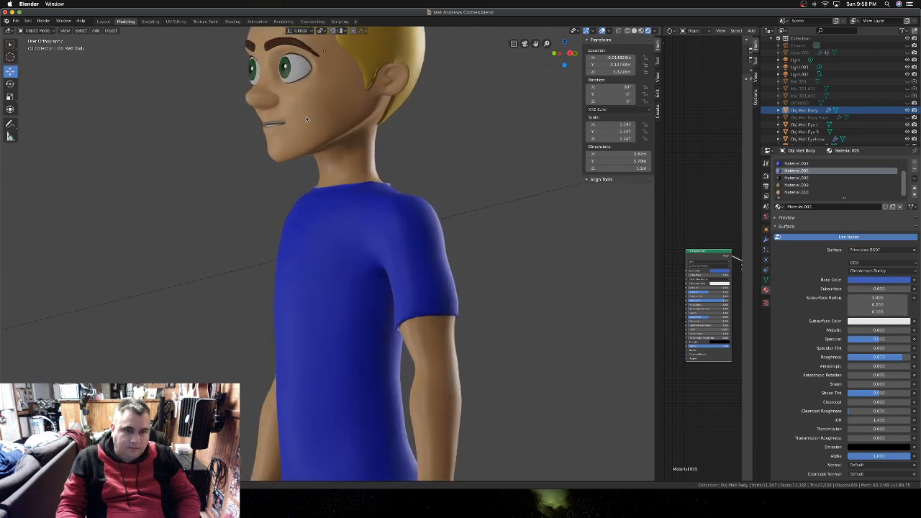
- Raise the row of body mesh vertices beneath the eyebrow slightly along Z, then return to Object Mode
left_click(258, 96)
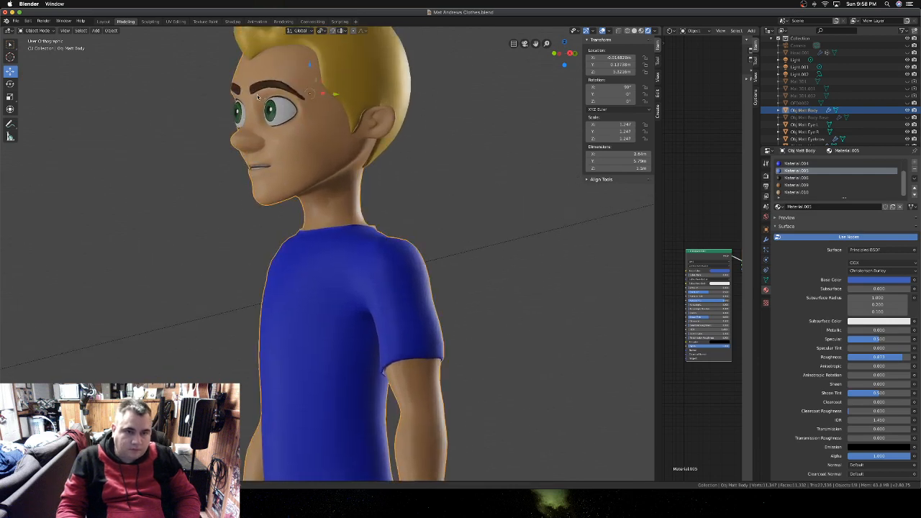
key("Tab")
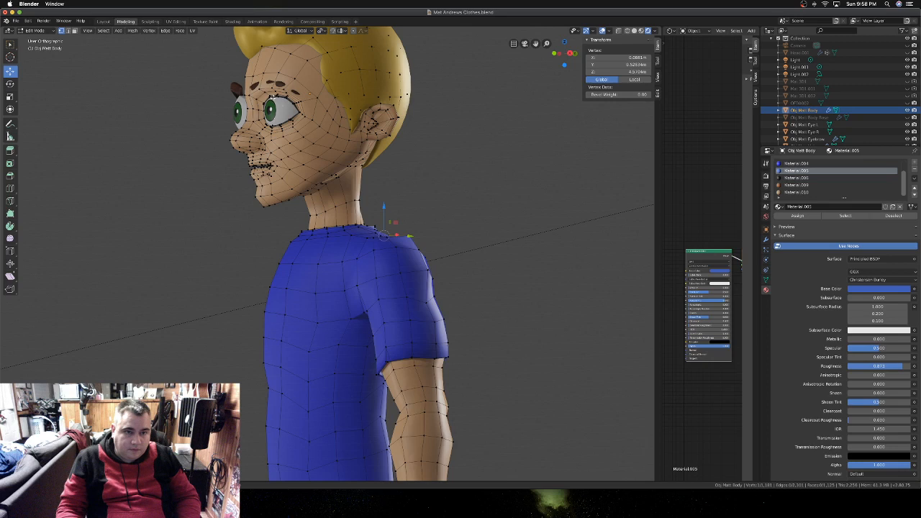
middle_click_drag(272, 98, 297, 89)
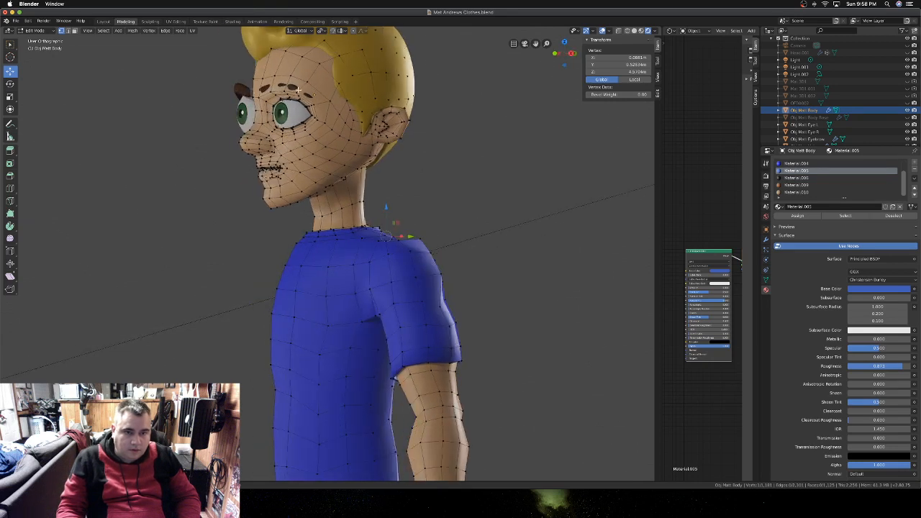
left_click(285, 88, "shift")
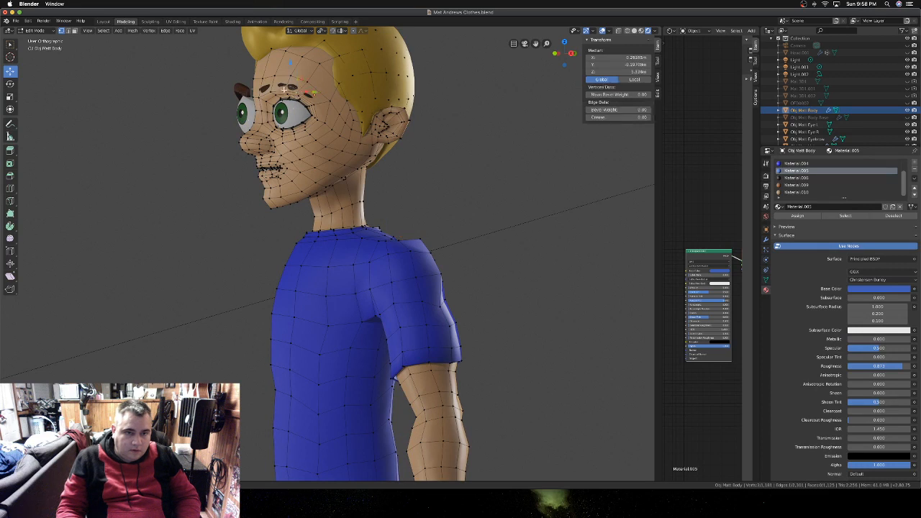
left_click(264, 93, "shift")
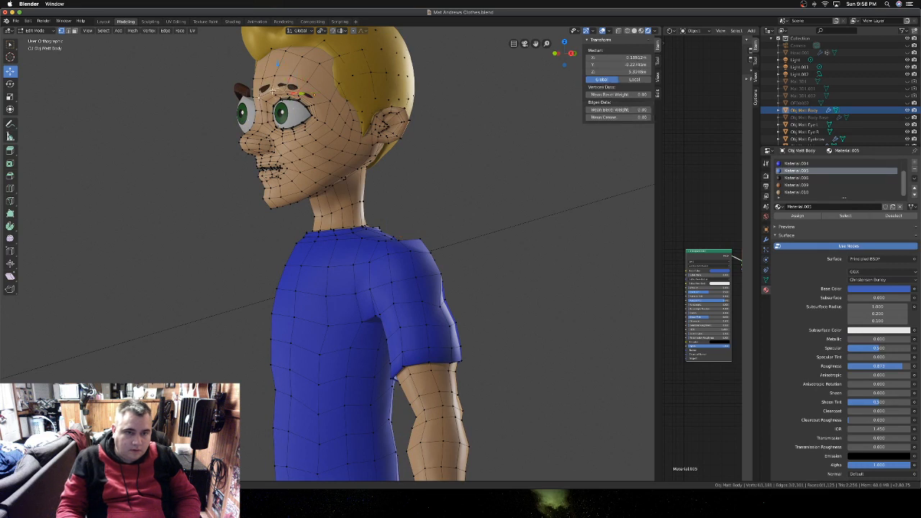
key("KP_3")
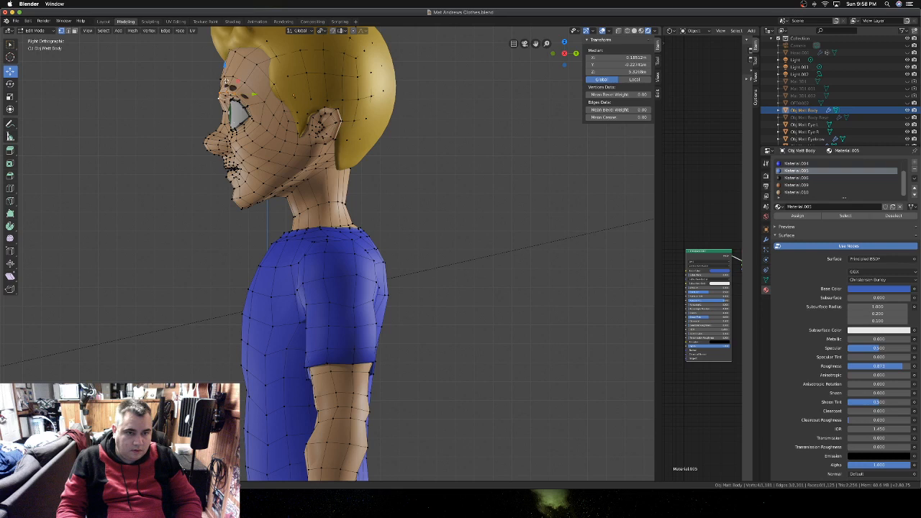
key("g")
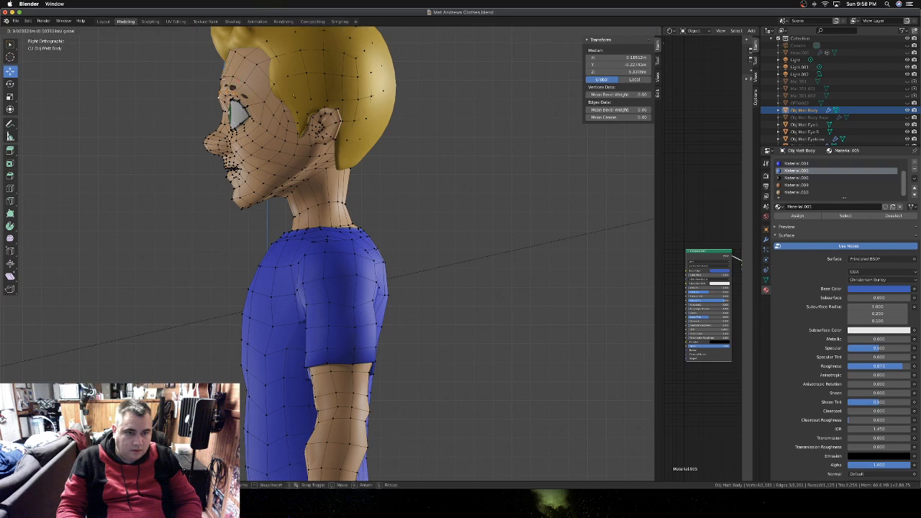
left_click(223, 78)
key("Tab")
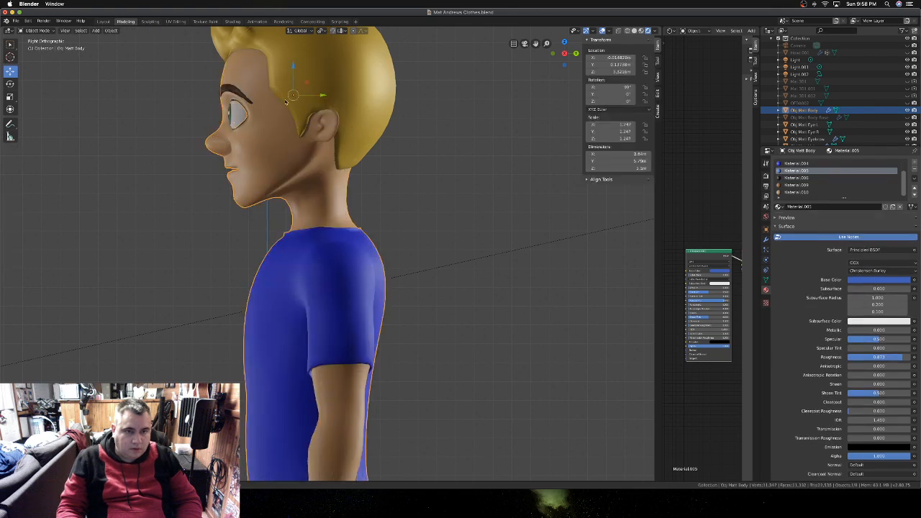
- Examine the eyebrows, eyes, ears and hairline of the head from the front, both sides and the back
middle_click_drag(261, 92, 325, 98)
scroll(441, 80, "up", 6)
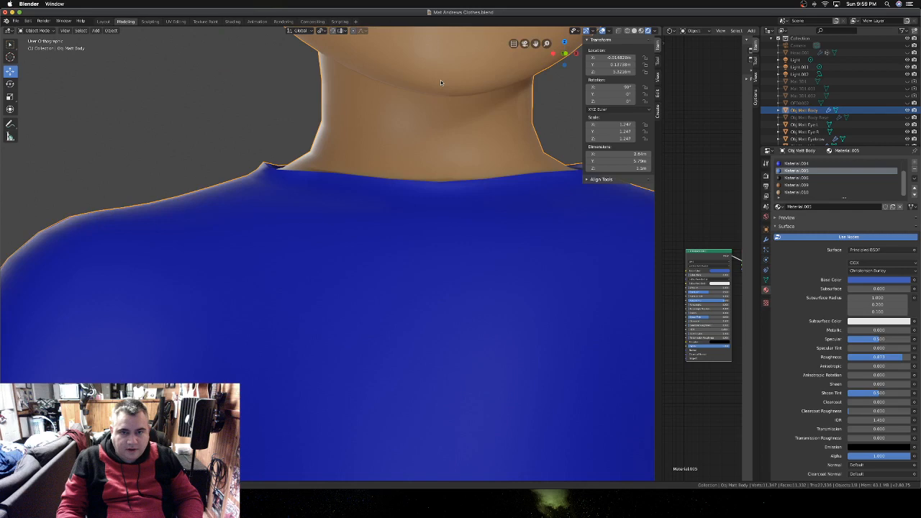
scroll(444, 85, "up", 10, "shift")
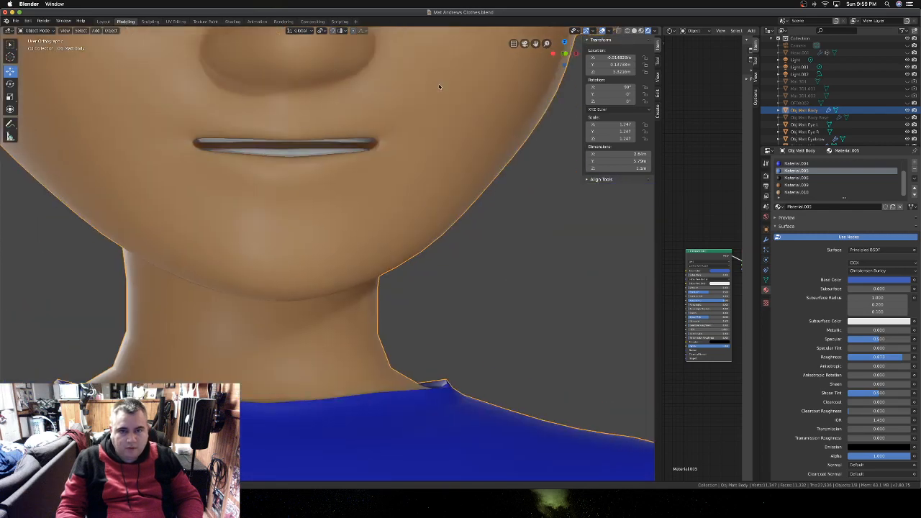
scroll(438, 87, "up", 8, "shift")
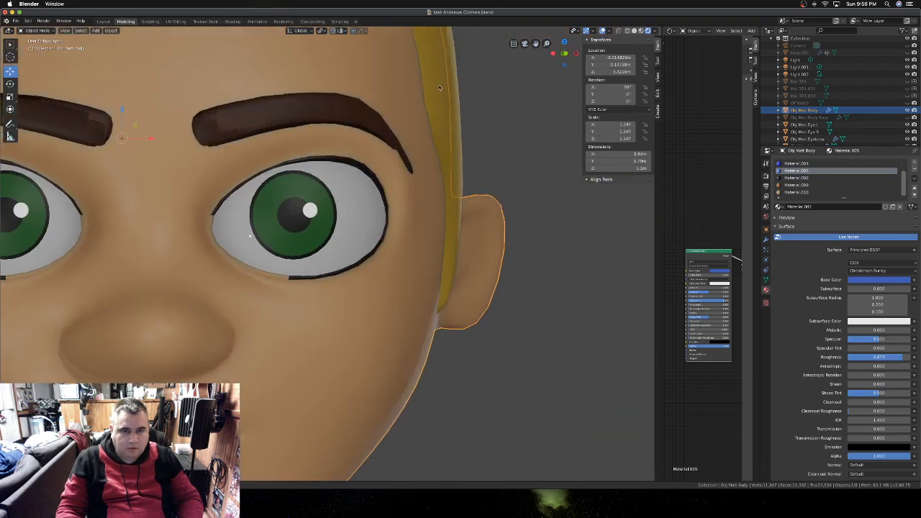
scroll(437, 89, "right", 10)
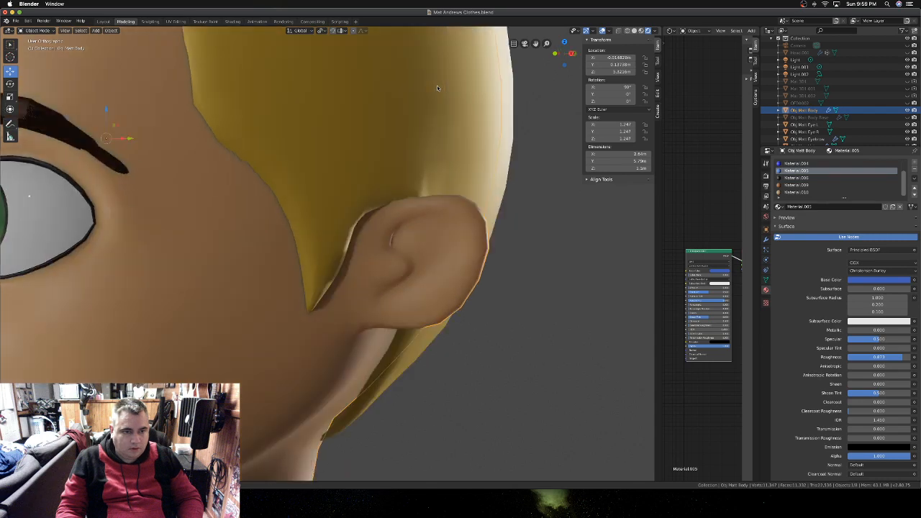
scroll(437, 88, "right", 10)
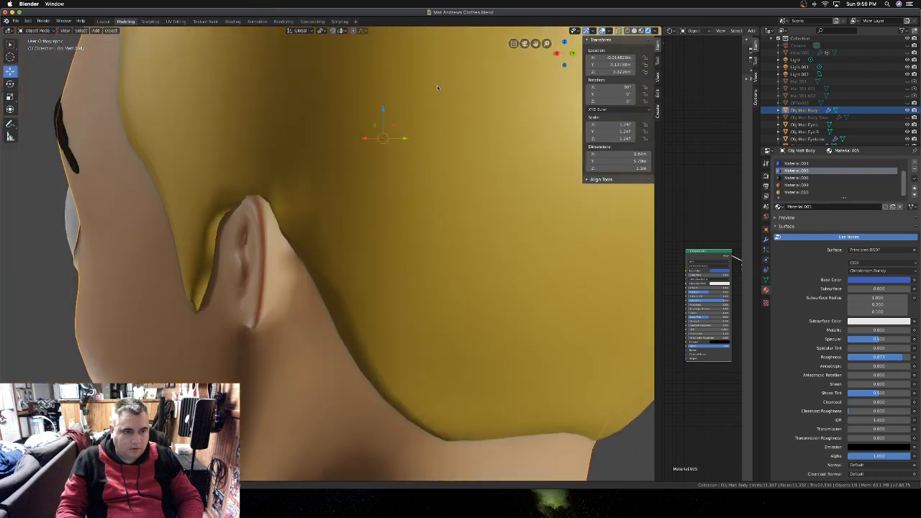
scroll(437, 88, "right", 5)
scroll(437, 87, "left", 10)
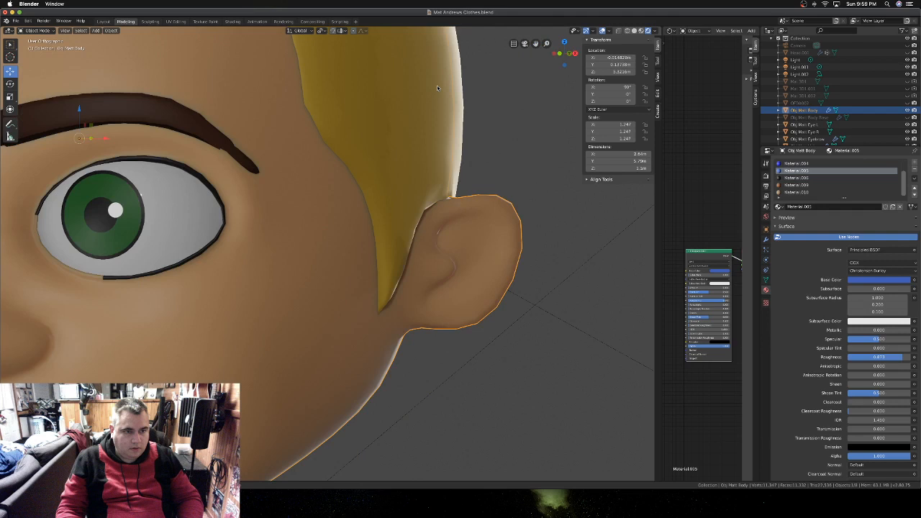
scroll(437, 87, "left", 5)
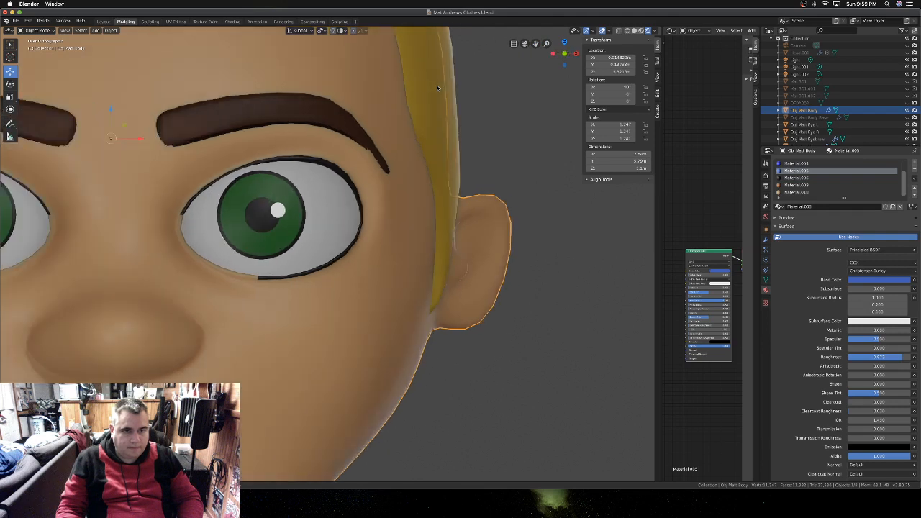
scroll(387, 103, "left", 5)
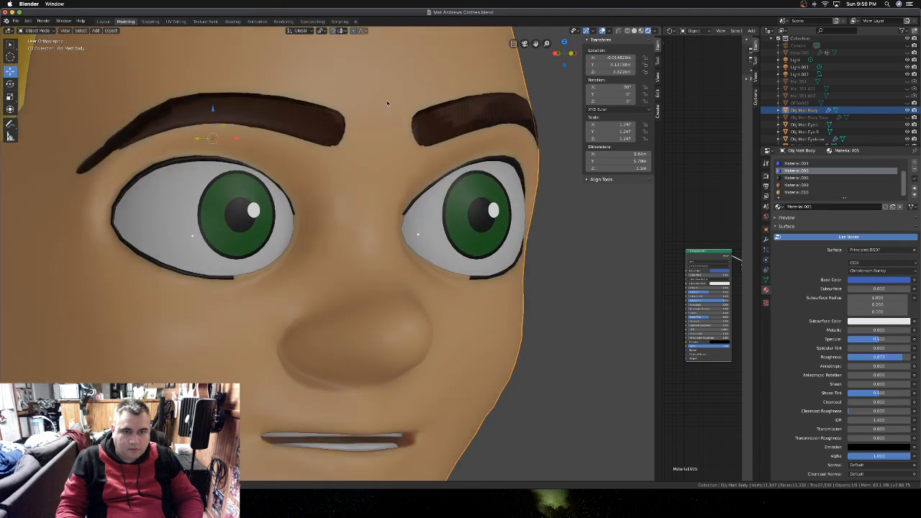
scroll(387, 103, "right", 10)
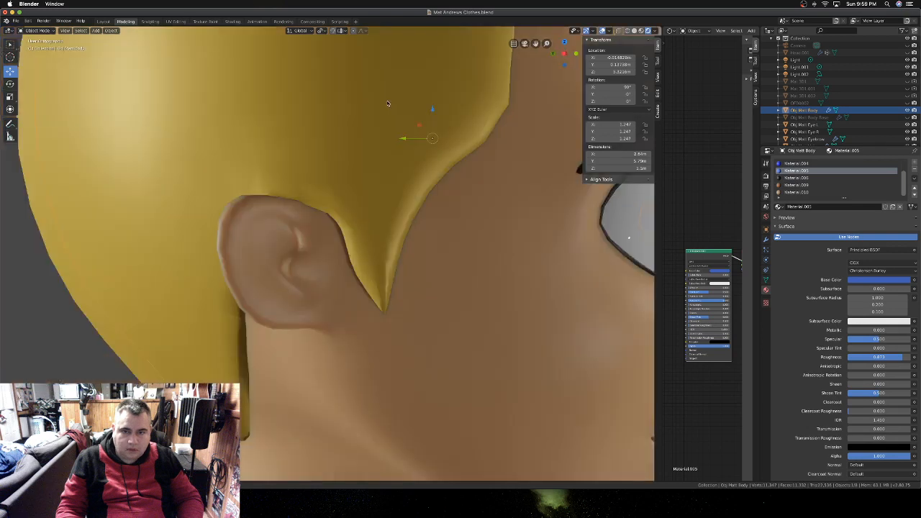
scroll(387, 104, "up", 1)
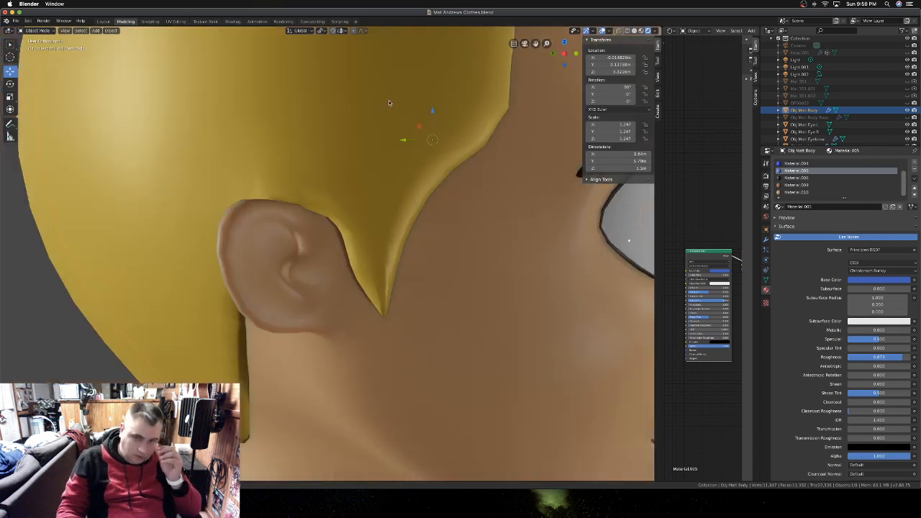
scroll(388, 103, "left", 6)
scroll(387, 102, "right", 10)
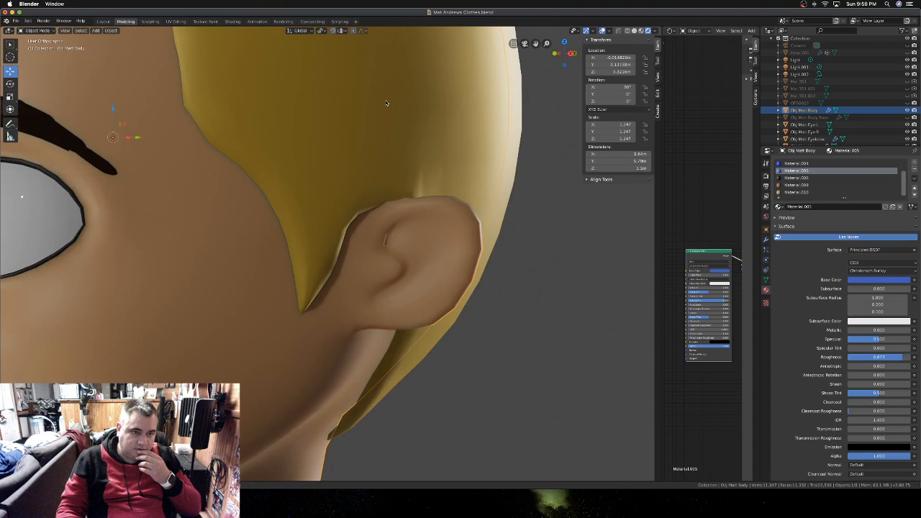
scroll(387, 103, "left", 3)
scroll(386, 103, "left", 5)
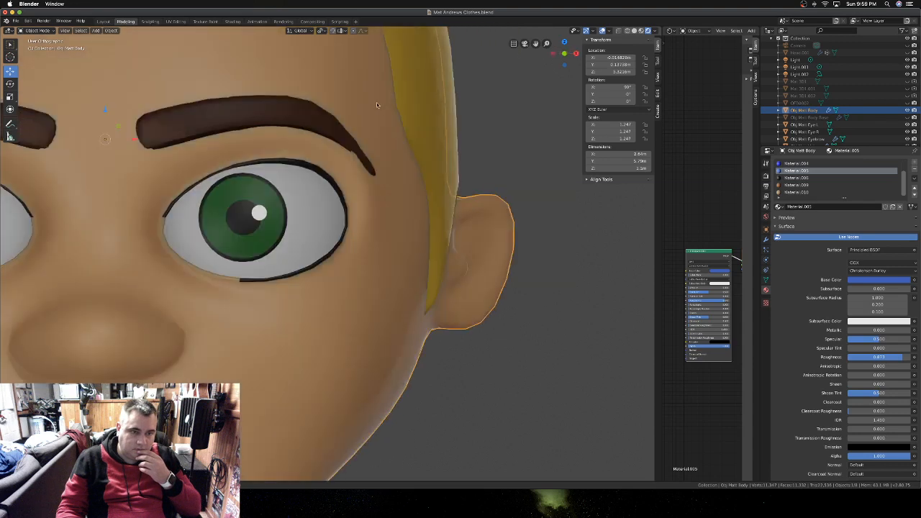
- Move the whole eyebrow mesh about 0.003 m down along Z in front view, then return to Object Mode
left_click(288, 116)
key("Tab")
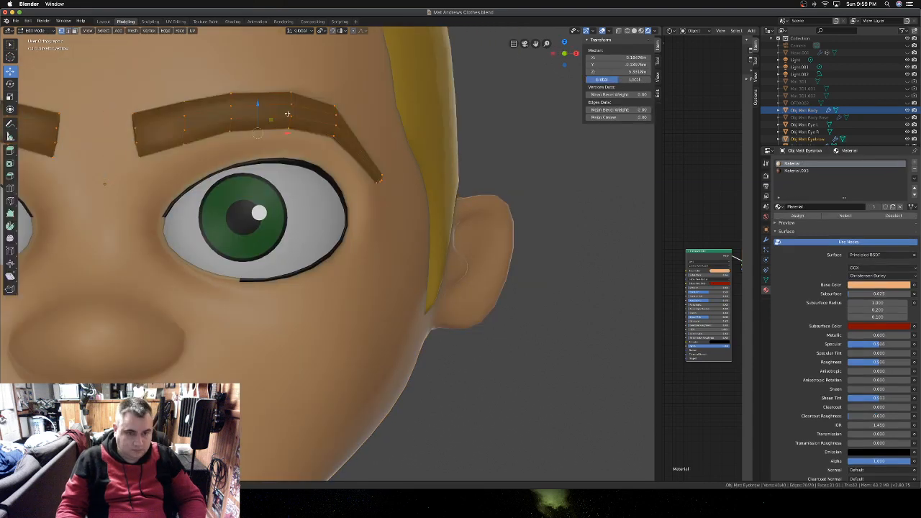
key("KP_1")
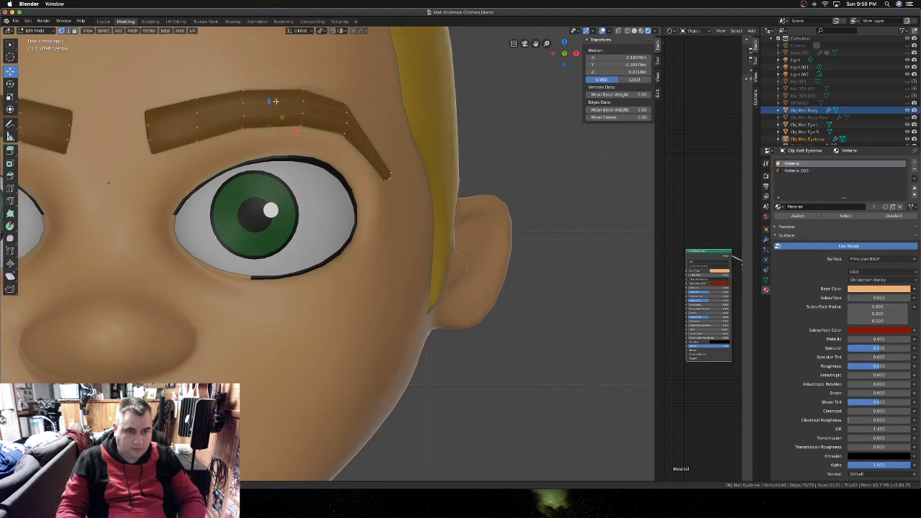
key("g")
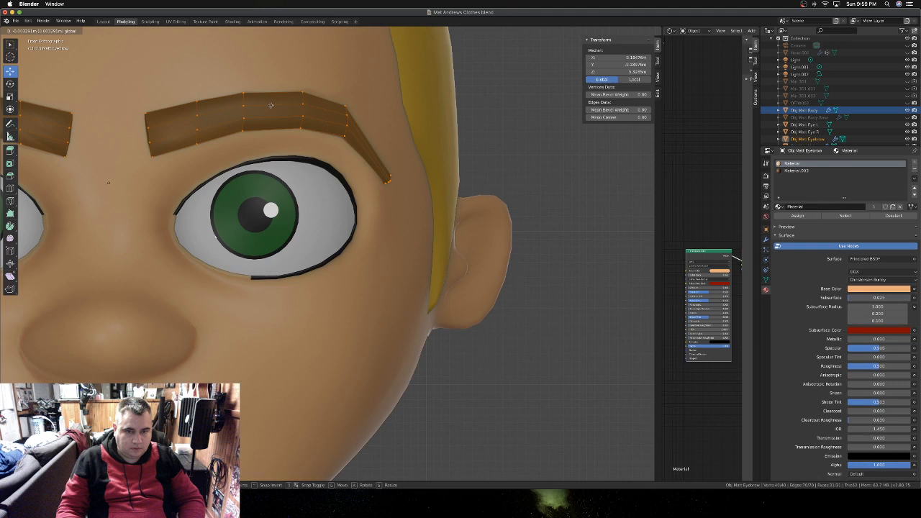
left_click(271, 106)
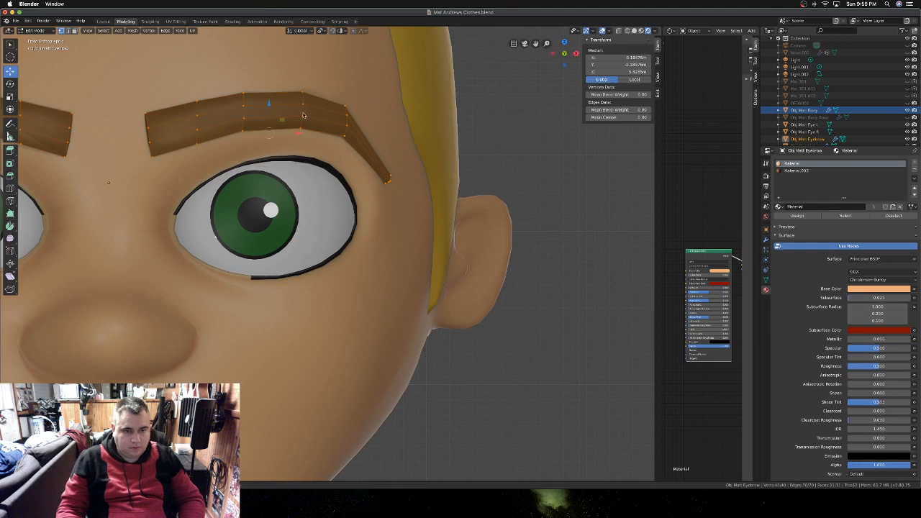
key("Tab")
middle_click_drag(302, 113, 316, 119)
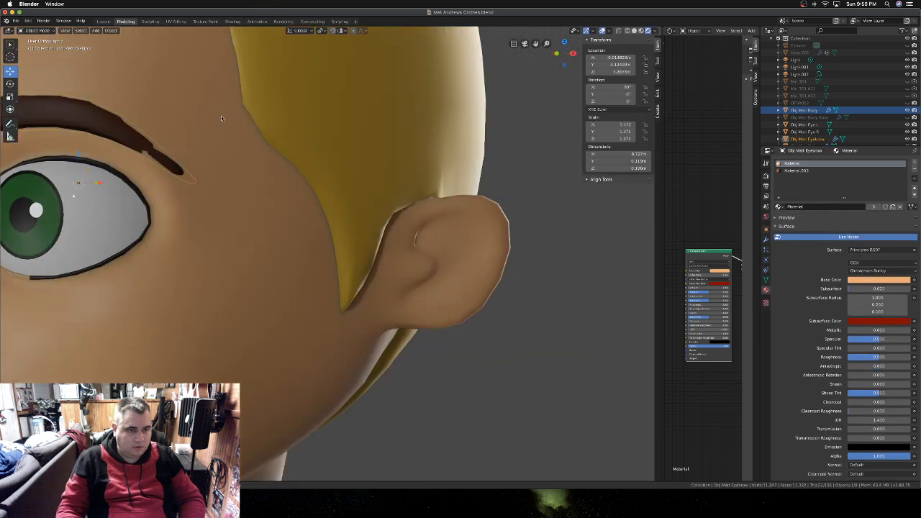
key("Tab")
key("Tab")
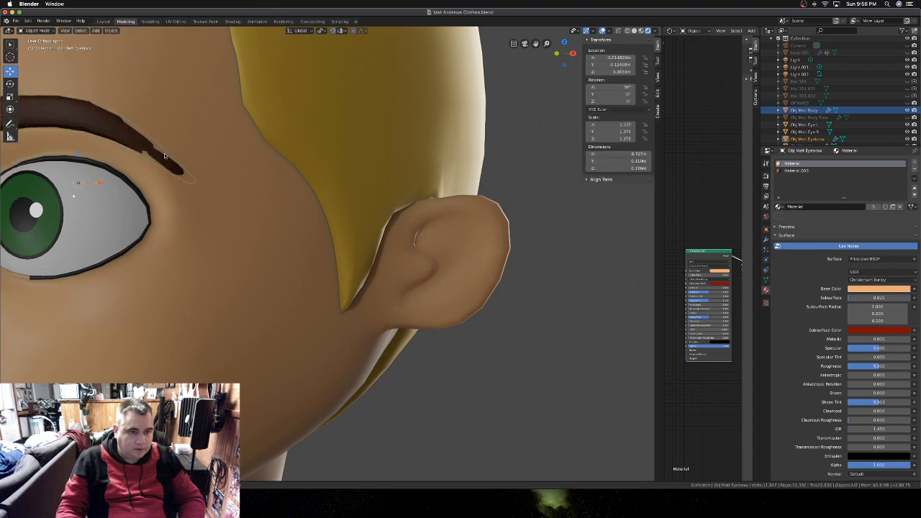
- Add a loop cut across the tapered outer end of the eyebrow mesh and return to Object Mode
key("Tab")
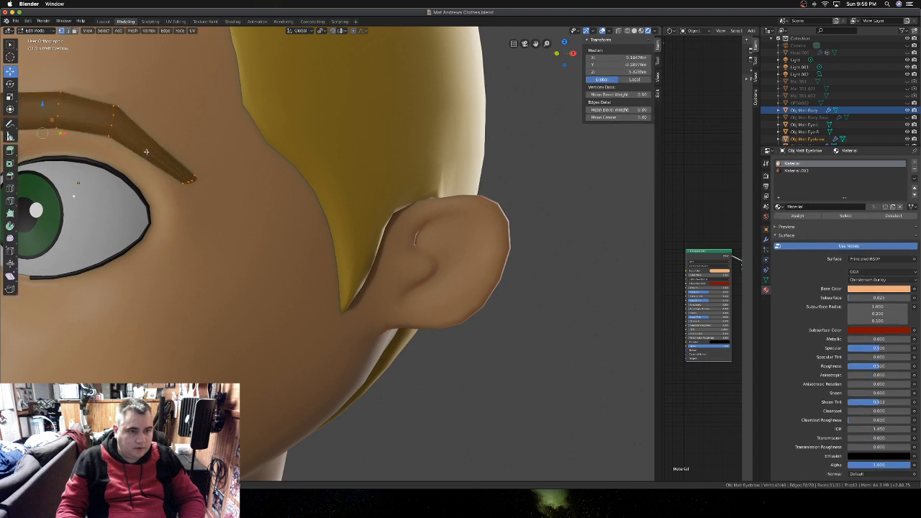
middle_click_drag(146, 152, 208, 152)
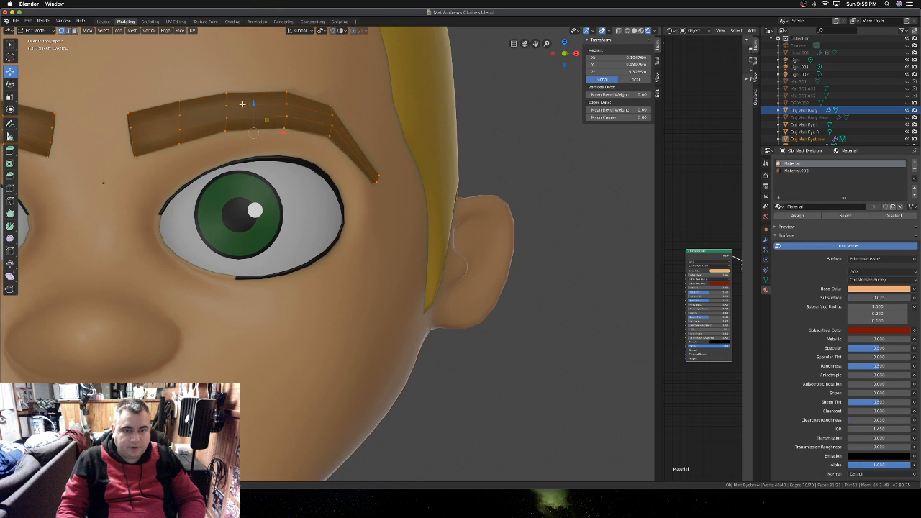
left_click(10, 189)
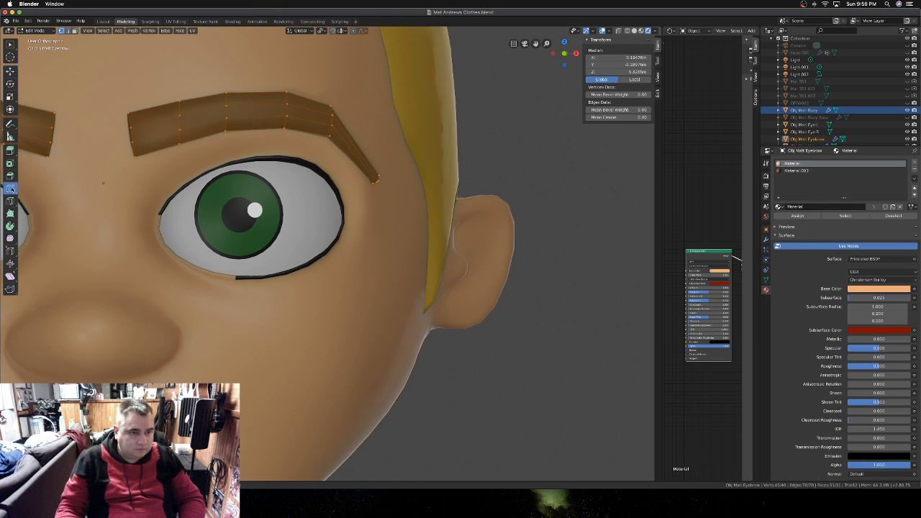
left_click(353, 153)
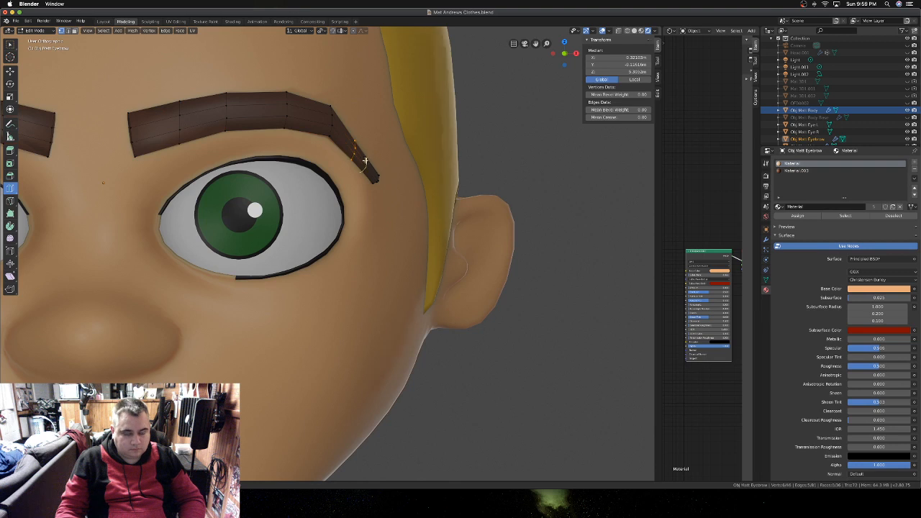
key("Tab")
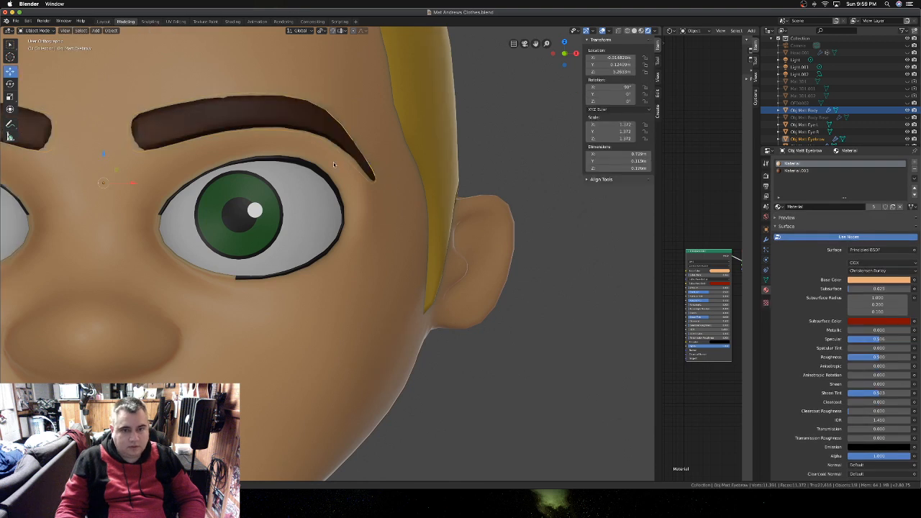
- Examine the reshaped eyebrows on the whole head from the front, three-quarter and side angles
middle_click_drag(333, 163, 294, 163)
scroll(333, 162, "down", 1)
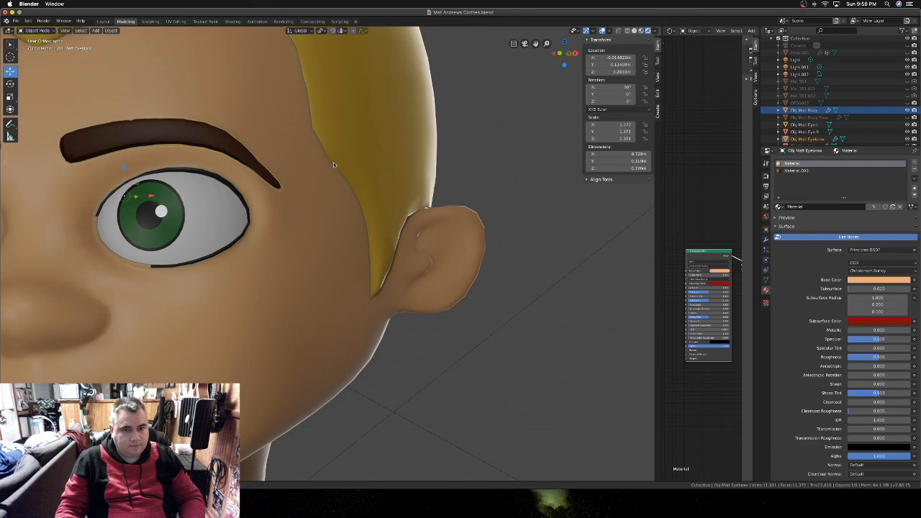
scroll(333, 164, "down", 4)
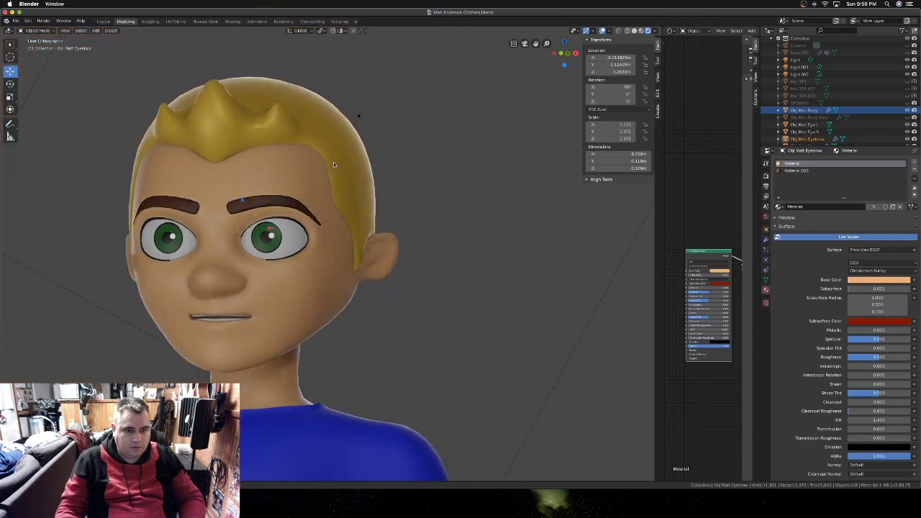
mouse_move(334, 165)
middle_mouse_down()
mouse_move(358, 165)
mouse_move(316, 165)
middle_mouse_up()
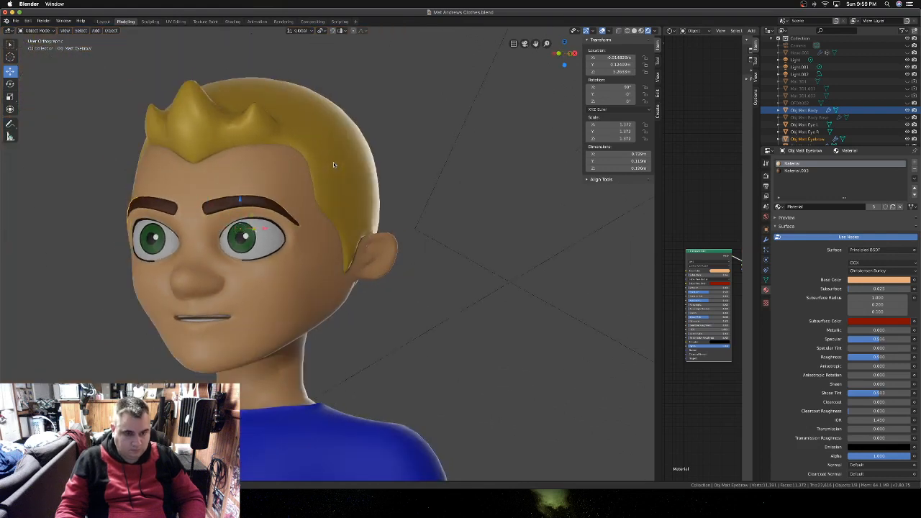
key("Tab")
key("Tab")
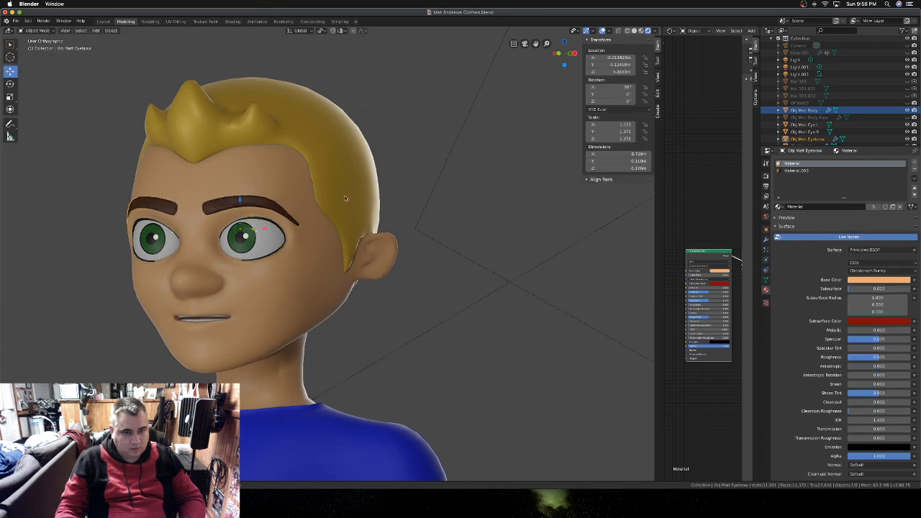
middle_click_drag(290, 218, 249, 259)
key("Tab")
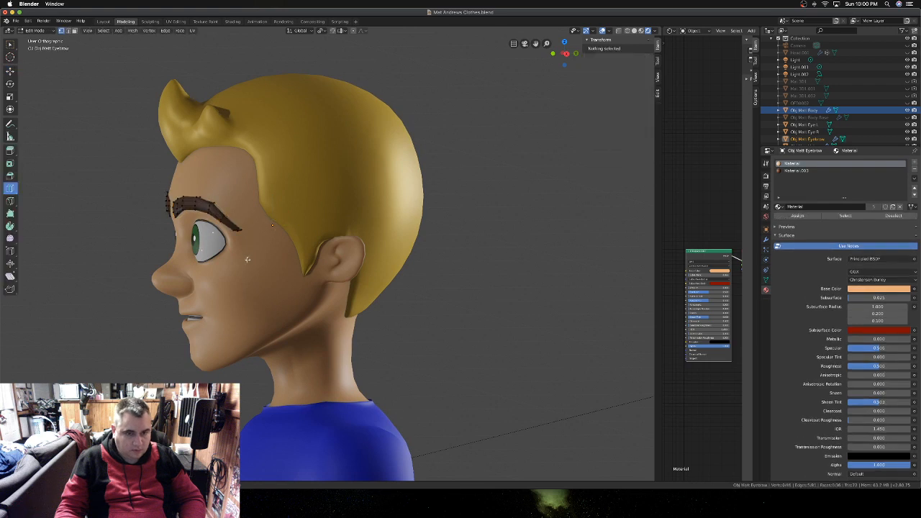
key("Tab")
- Switch editing from the eyebrow mesh to the body mesh, activate the Move tool and set the right orthographic view
left_click(248, 259)
key("Tab")
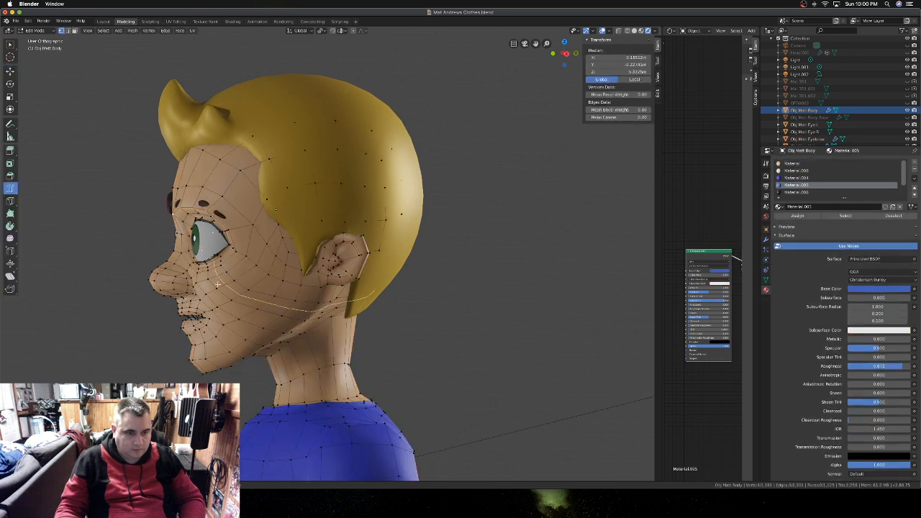
left_click(10, 71)
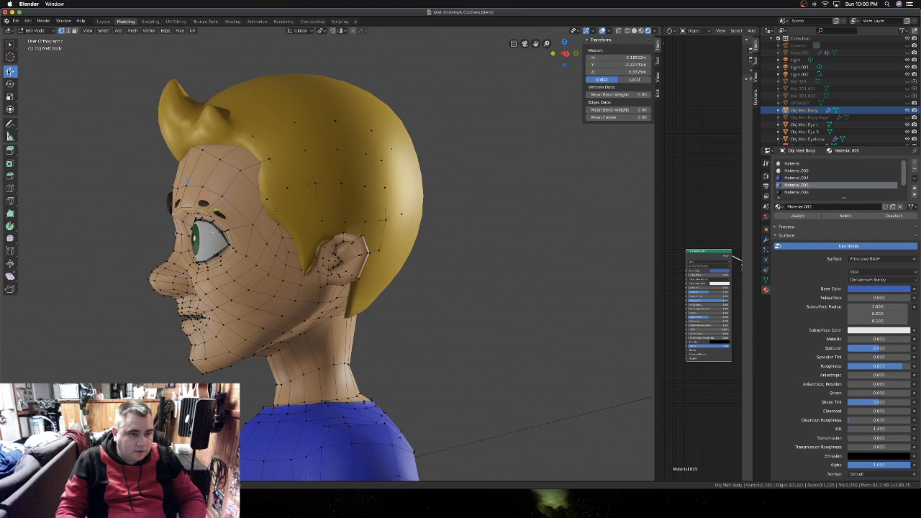
key("Tab")
key("Tab")
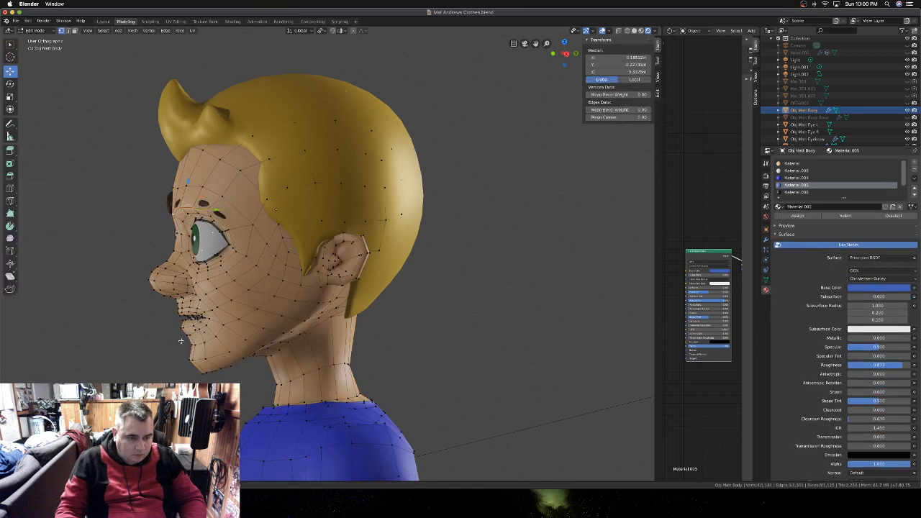
key("KP_1")
key("KP_3")
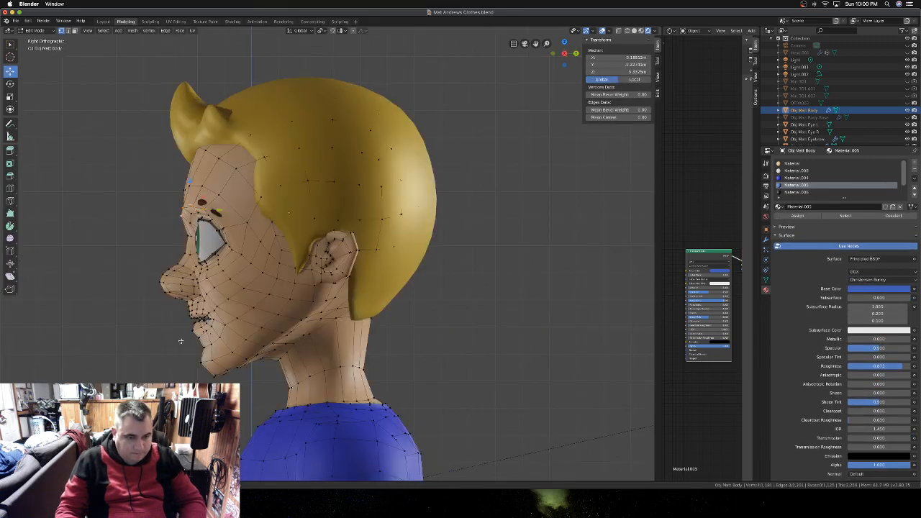
- Move the lower-lip vertices about 0.005 m forward along Y in the profile view
scroll(144, 348, "up", 1)
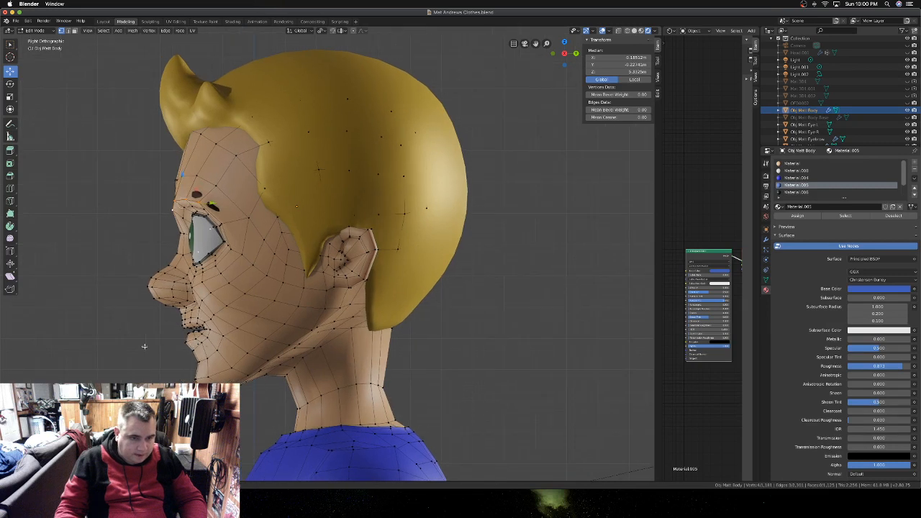
scroll(147, 346, "left", 3, "shift")
scroll(149, 345, "up", 2)
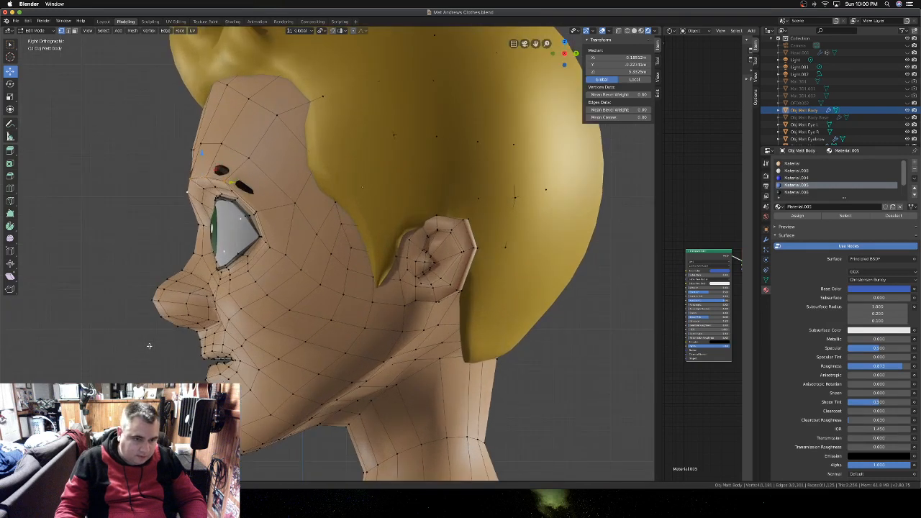
scroll(150, 347, "left", 3, "shift")
scroll(193, 345, "up", 2)
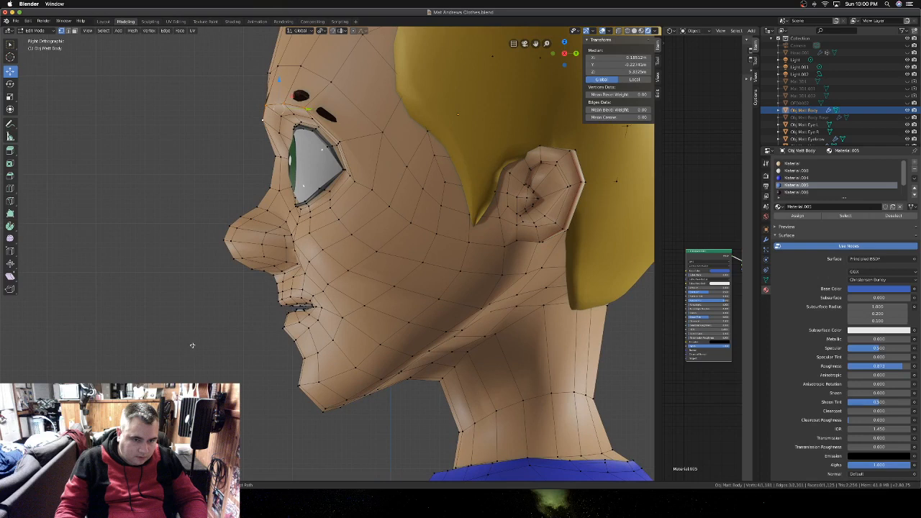
scroll(192, 345, "up", 1)
scroll(294, 350, "up", 1)
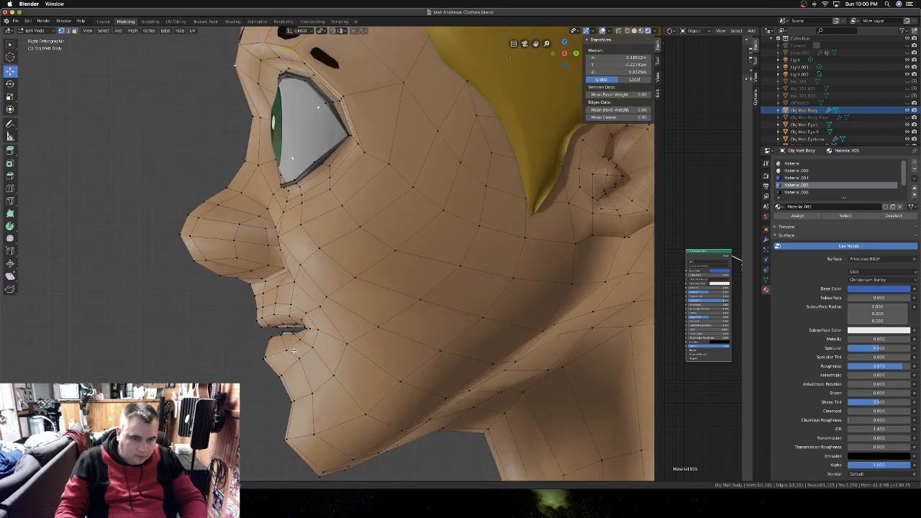
left_click(300, 343)
left_click(285, 351, "shift")
left_click(265, 357, "shift")
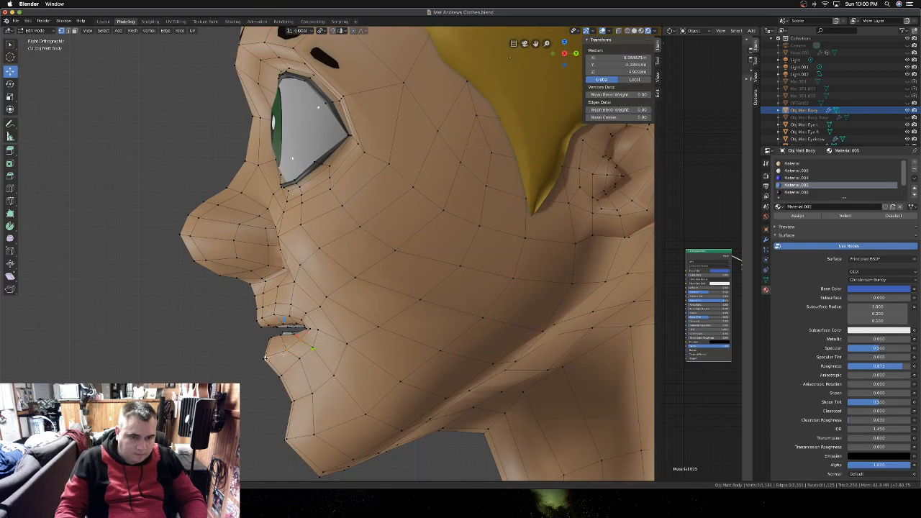
key("g")
key("y")
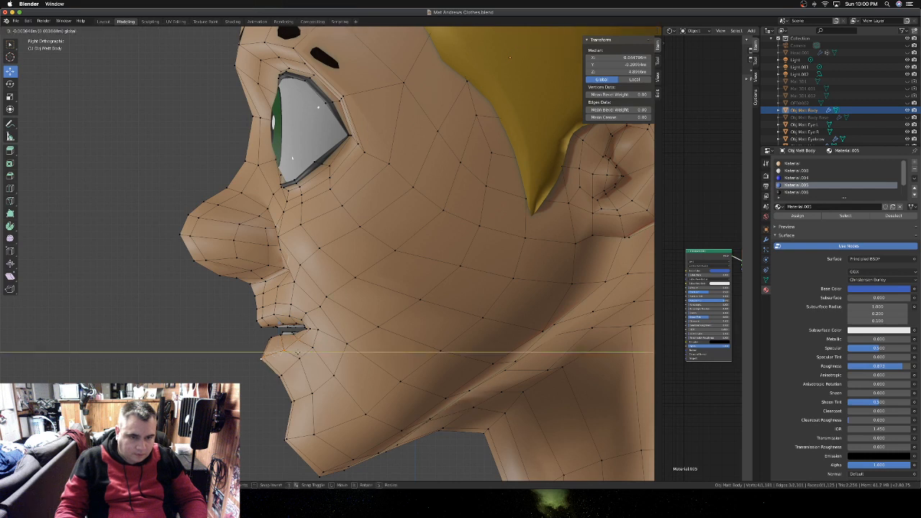
left_click(295, 352)
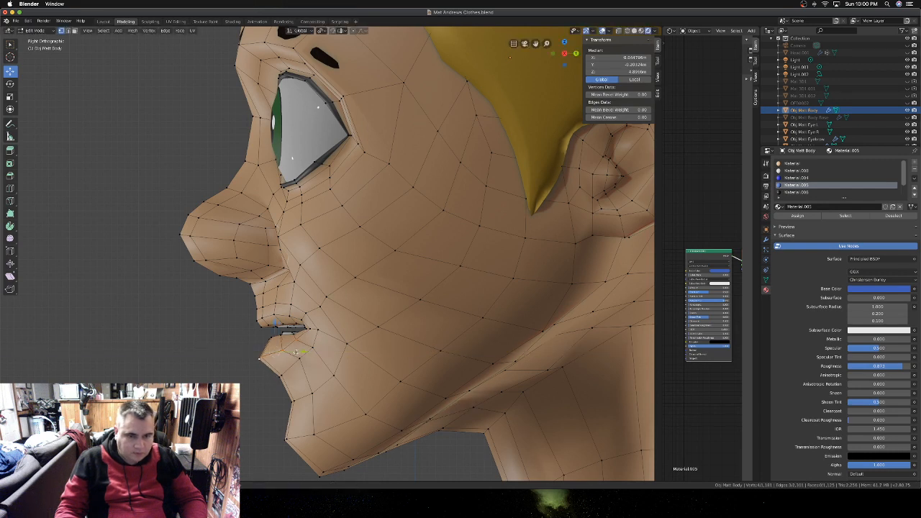
- Move the upper-lip vertices about 0.005 m forward along Y in the profile view
left_click(273, 314)
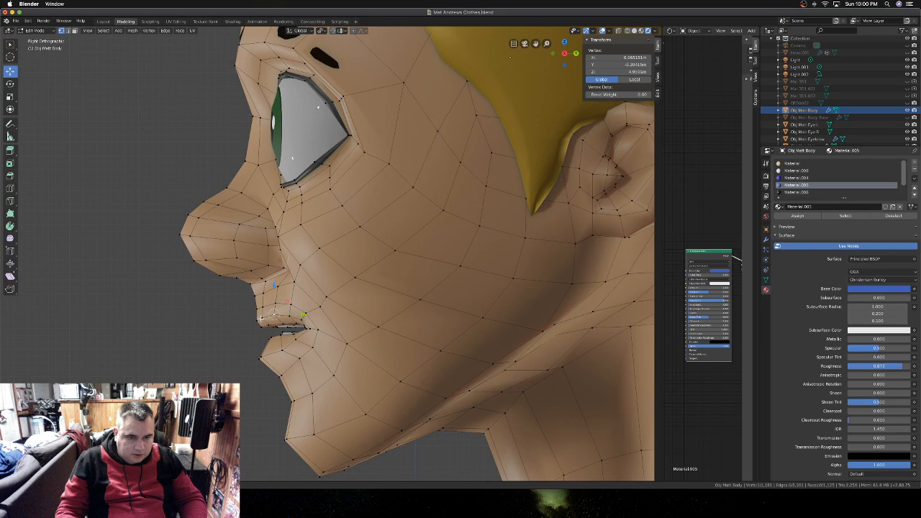
left_click(261, 317, "shift")
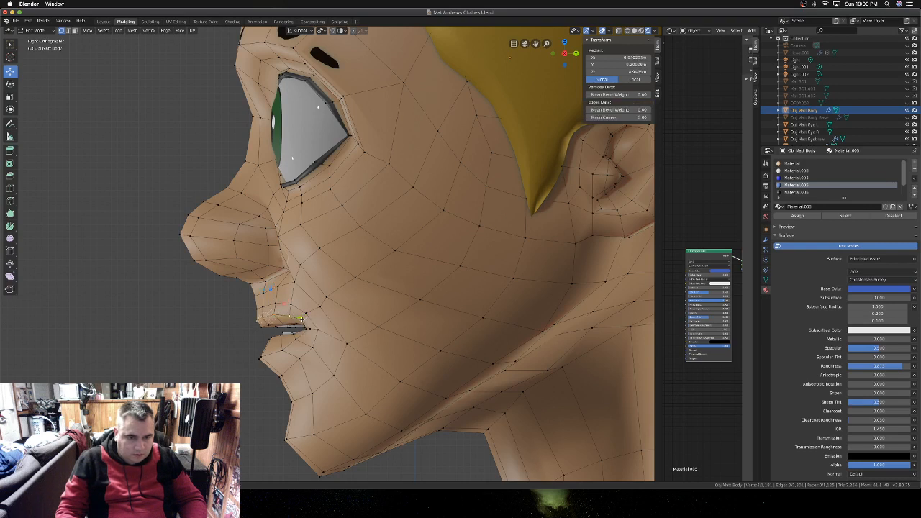
key("g")
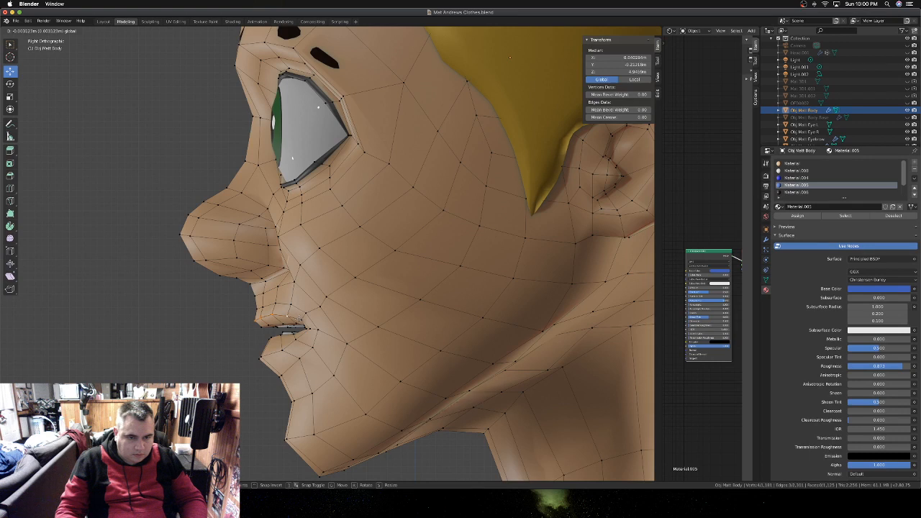
left_click(296, 318)
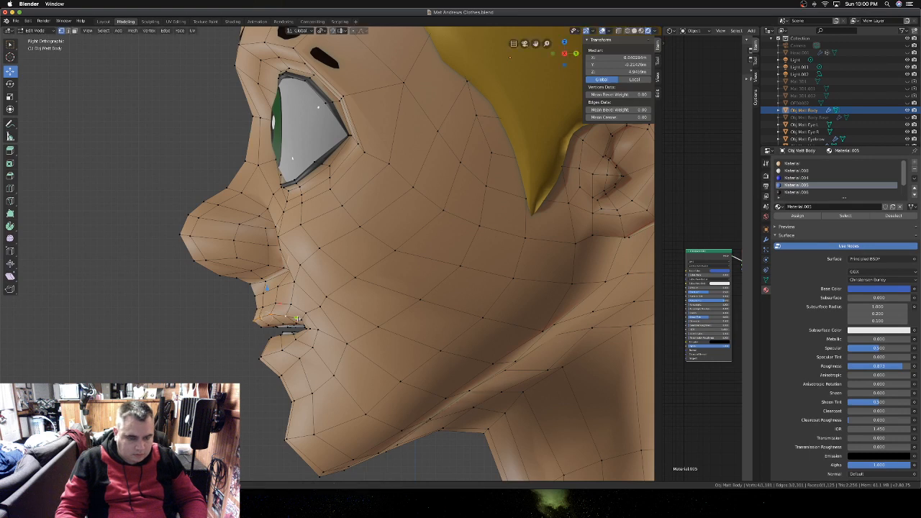
- Check the reshaped lips in Object Mode from profile and three-quarter angles, both close up and on the whole head
key("Tab")
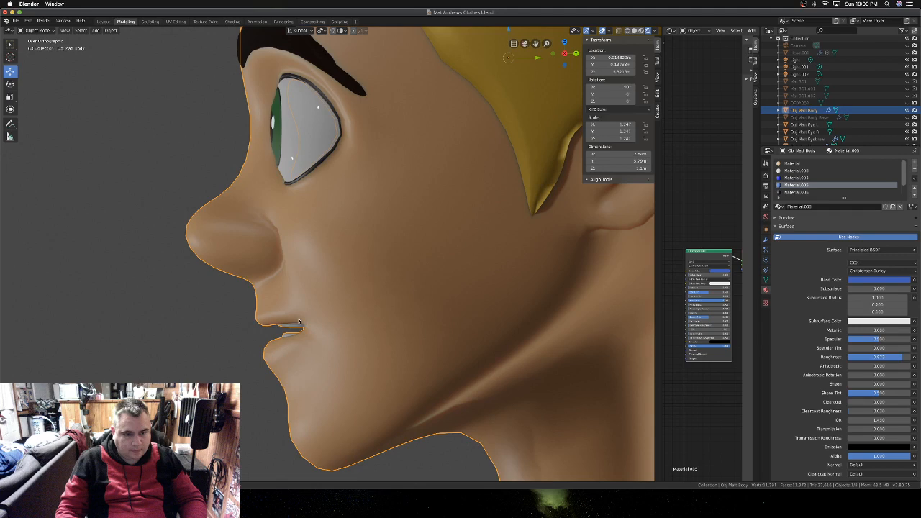
scroll(298, 321, "left", 5)
scroll(299, 321, "right", 5)
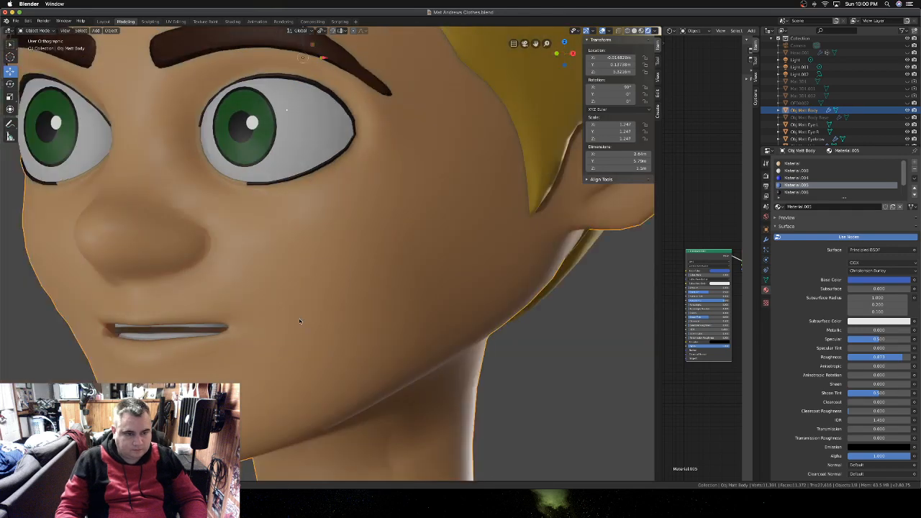
scroll(300, 321, "down", 6)
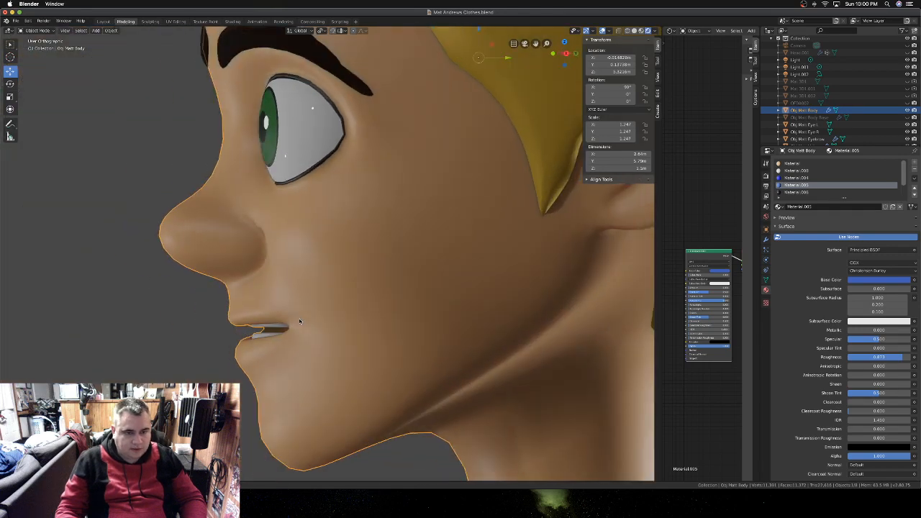
scroll(301, 321, "left", 5)
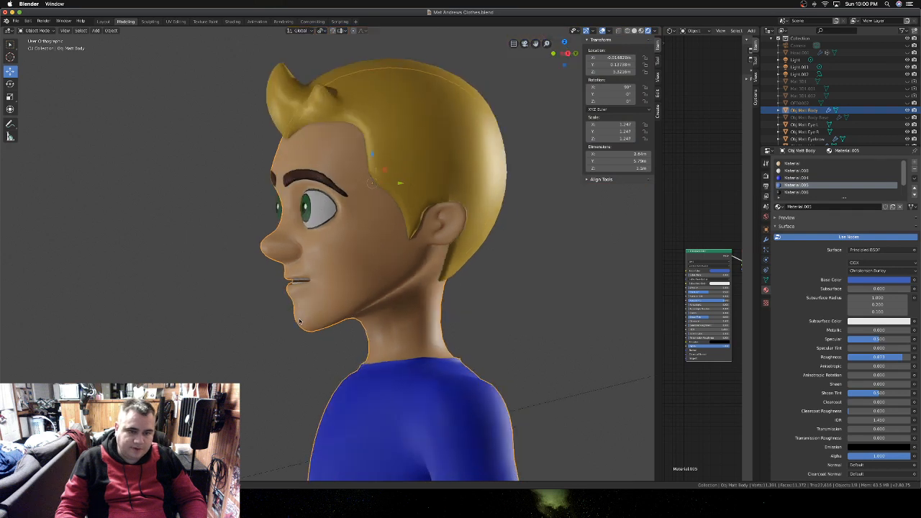
scroll(300, 321, "right", 5)
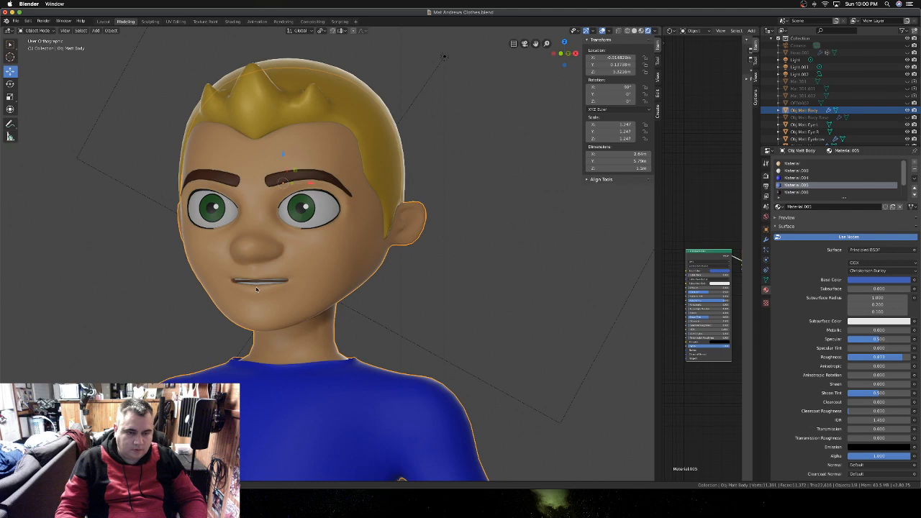
- Return the body mesh to Edit Mode and switch to face selection at the inside of the mouth, seen through the open half
key("Tab")
scroll(258, 288, "left", 4)
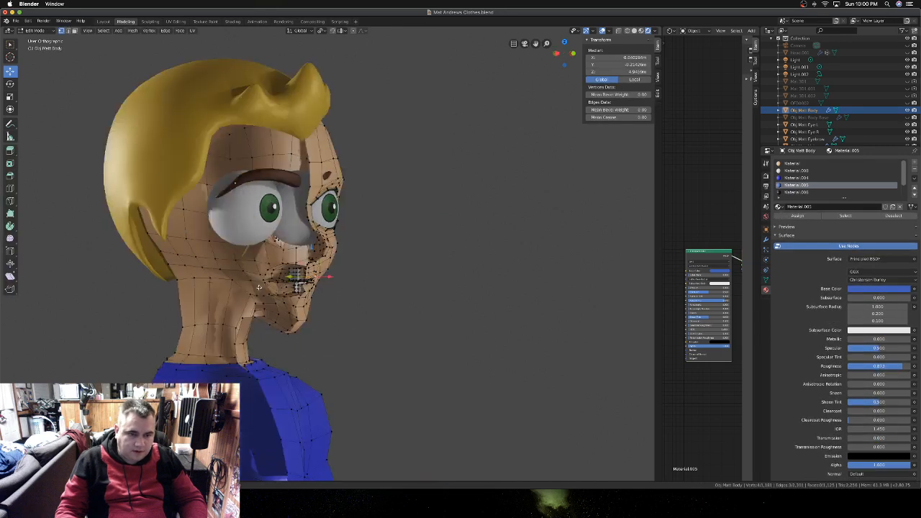
scroll(259, 287, "left", 2)
scroll(293, 284, "up", 5)
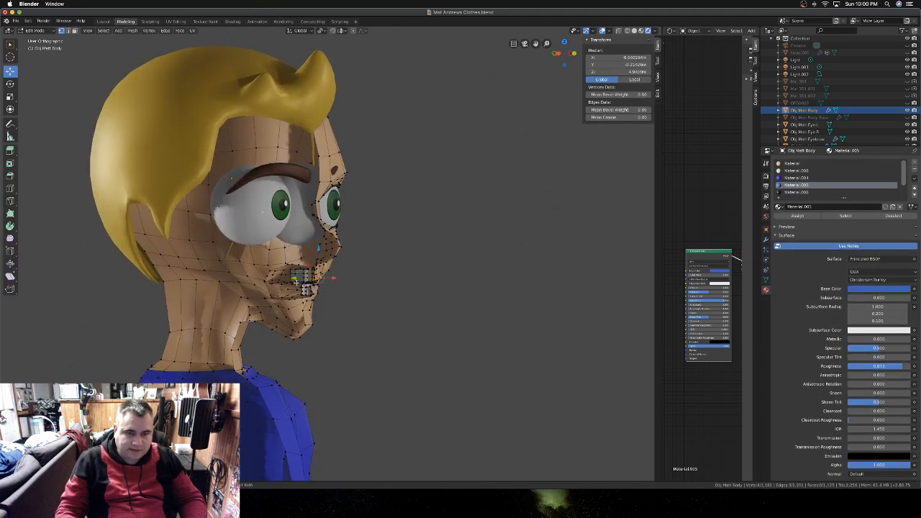
scroll(294, 286, "up", 2)
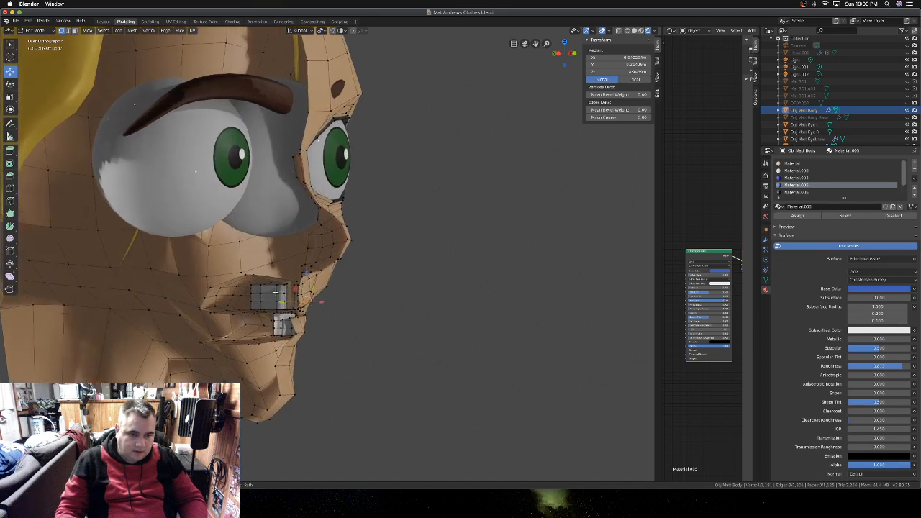
middle_click_drag(238, 291, 365, 292)
middle_click_drag(276, 293, 204, 293)
middle_click_drag(276, 293, 292, 293)
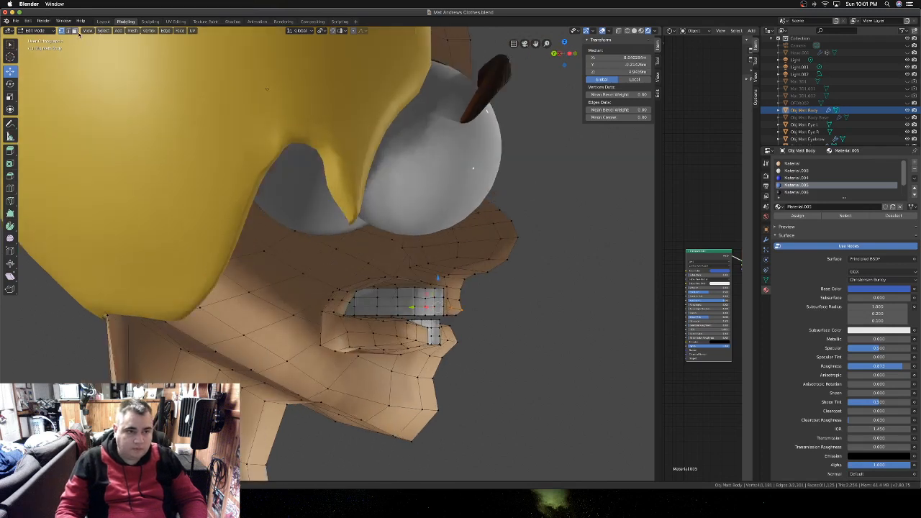
left_click(338, 259)
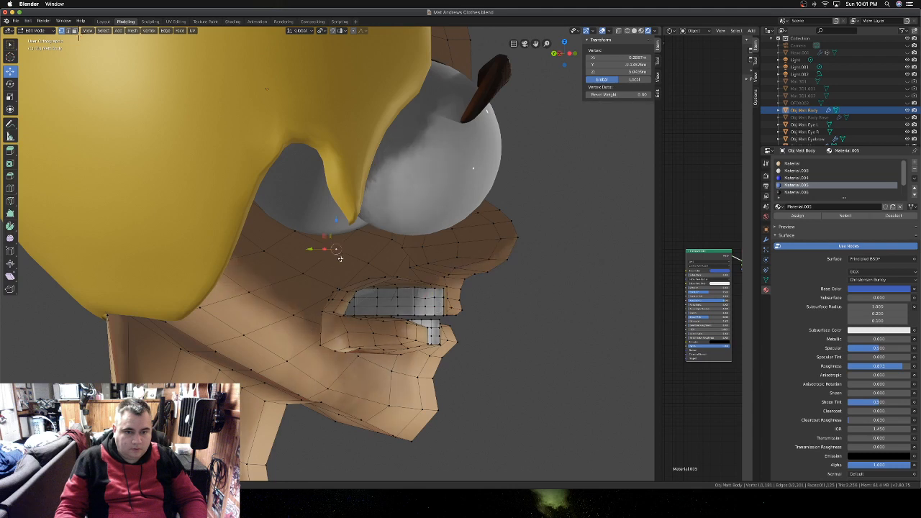
left_click(75, 31)
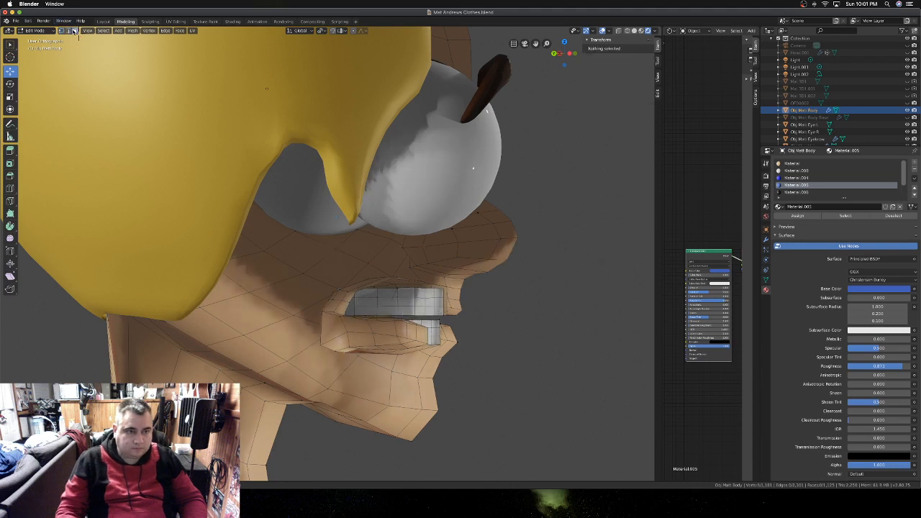
- Select the block of cheek faces around the outside of the mouth cavity and hide them
left_click(344, 275)
left_click(273, 273, "shift")
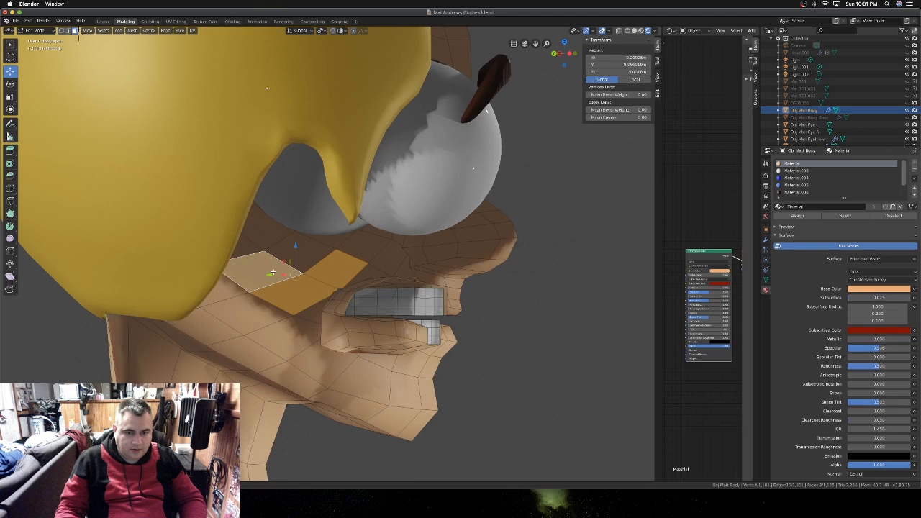
left_click(299, 330, "shift")
left_click(310, 313, "shift")
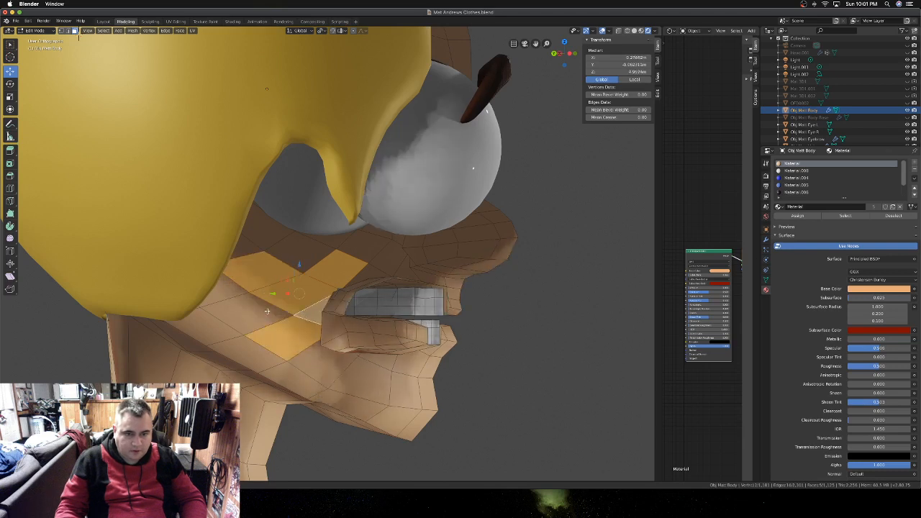
left_click(267, 311, "shift")
left_click(330, 356, "shift")
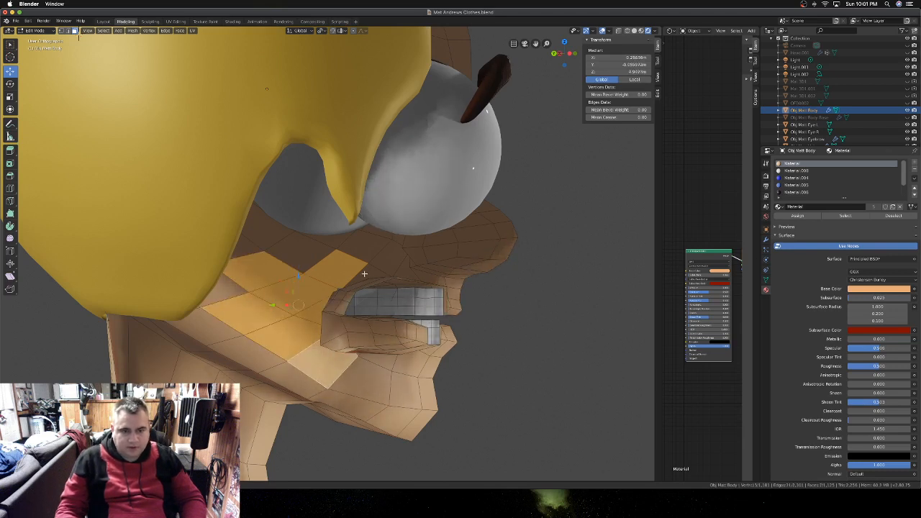
left_click(292, 254, "shift")
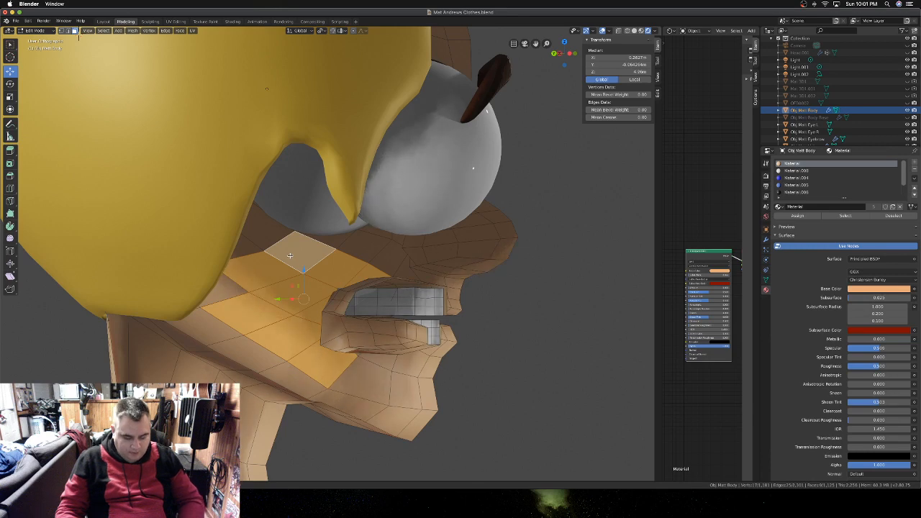
key("h")
- Select the faces at the back corner and along the floor of the mouth cavity on the body mesh
middle_click_drag(290, 256, 262, 308)
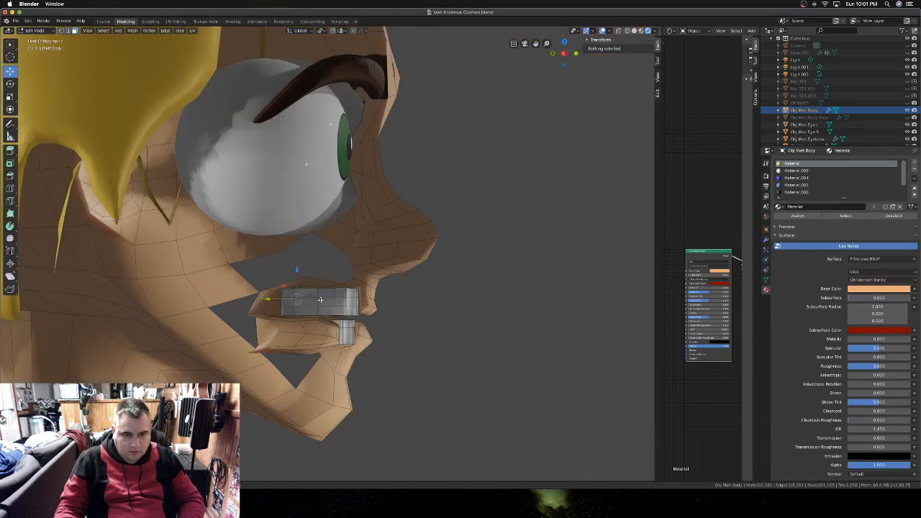
left_click(261, 307)
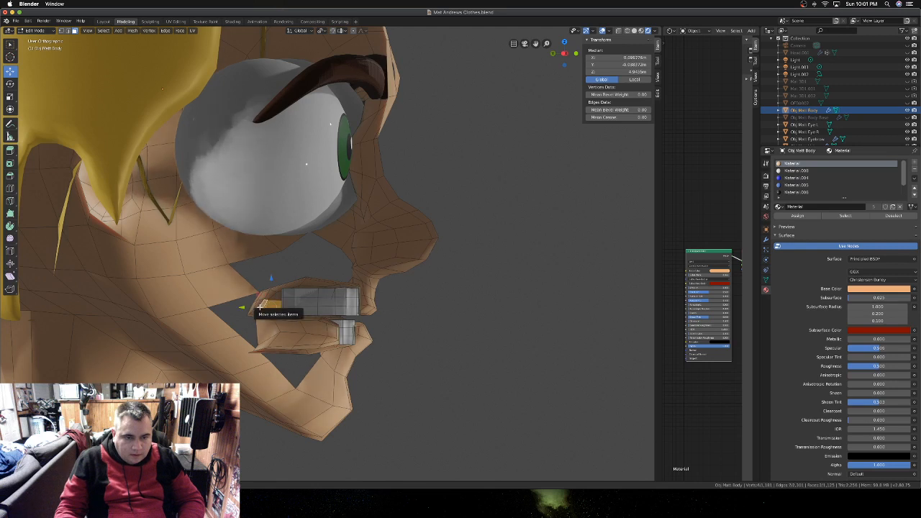
left_click(260, 309, "shift")
left_click(254, 309, "shift")
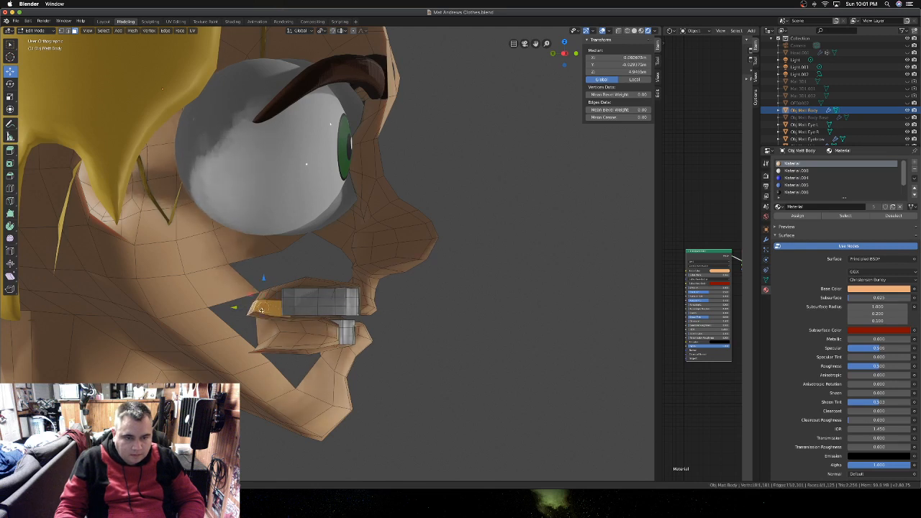
middle_click_drag(261, 309, 268, 282)
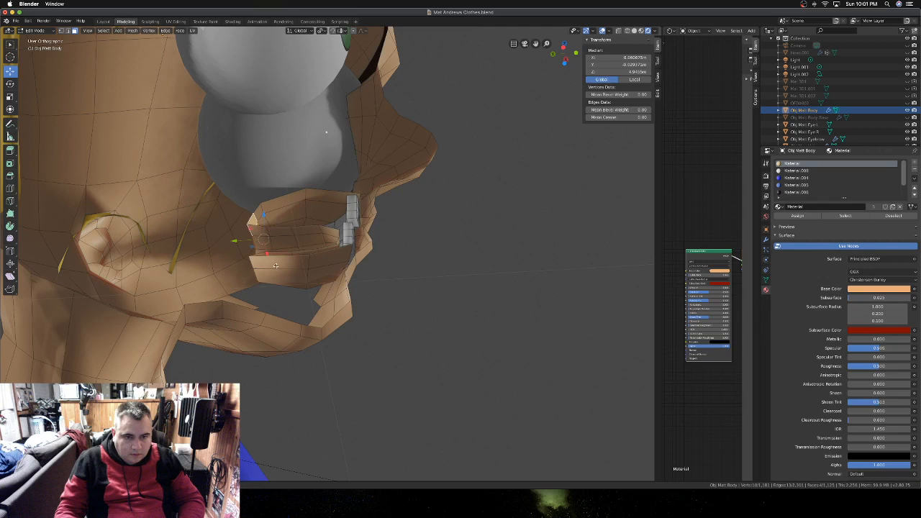
left_click(276, 265, "shift")
left_click(320, 260, "shift")
left_click(317, 273, "shift")
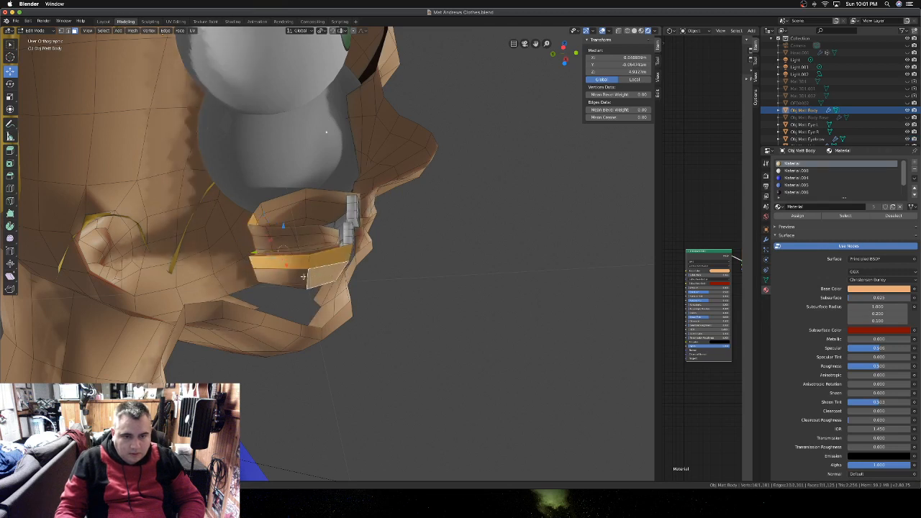
left_click(301, 277, "shift")
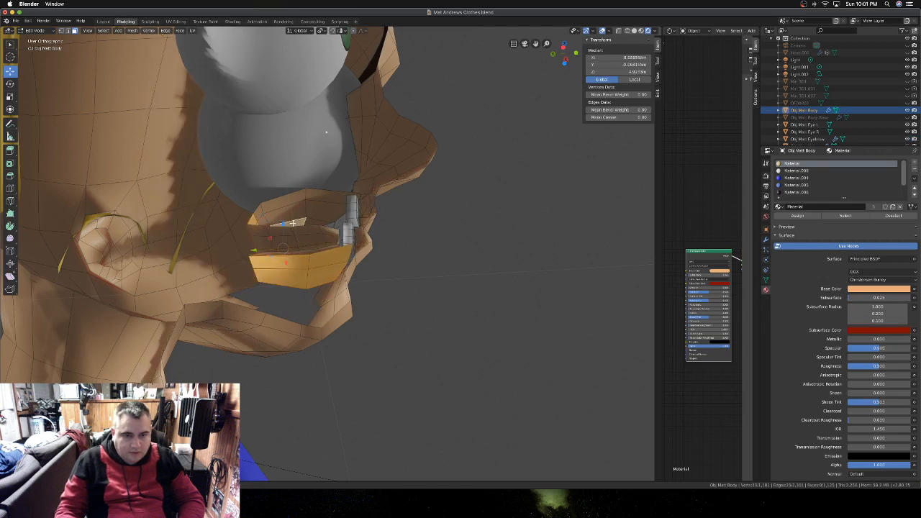
- Add the ceiling and upper side faces of the mouth cavity to the face selection
left_click(260, 214, "shift")
left_click(264, 207, "shift")
left_click(283, 202, "shift")
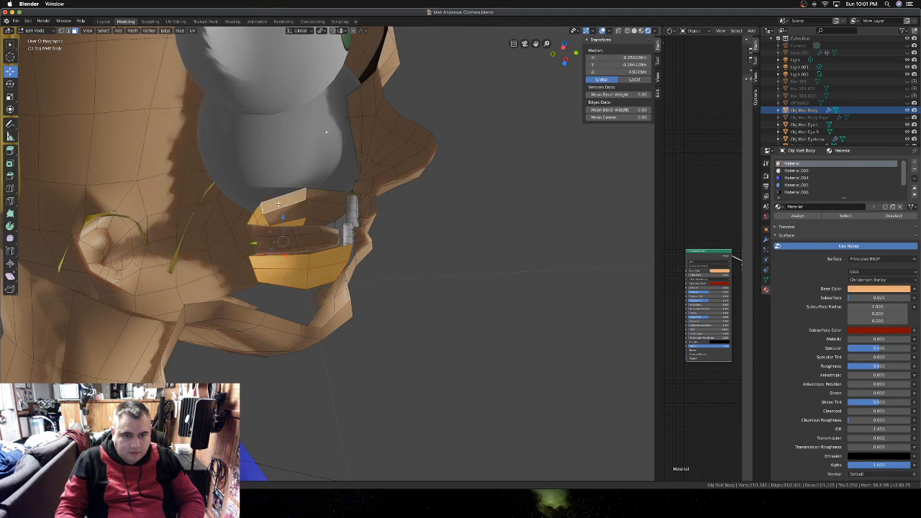
left_click(294, 211, "shift")
left_click(315, 198, "shift")
left_click(314, 212, "shift")
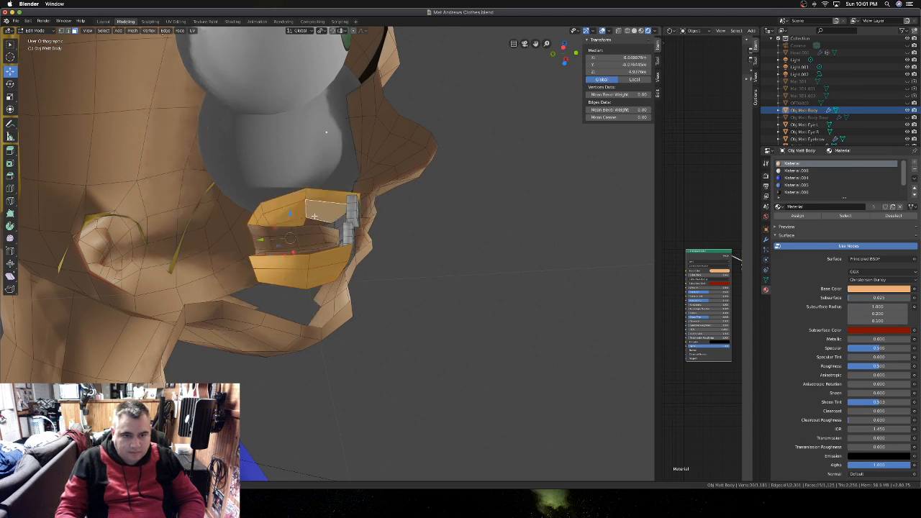
- Extend the selection with the mouth cavity's side faces reached from outside and the inner faces behind the lips and teeth
middle_click_drag(314, 212, 246, 281)
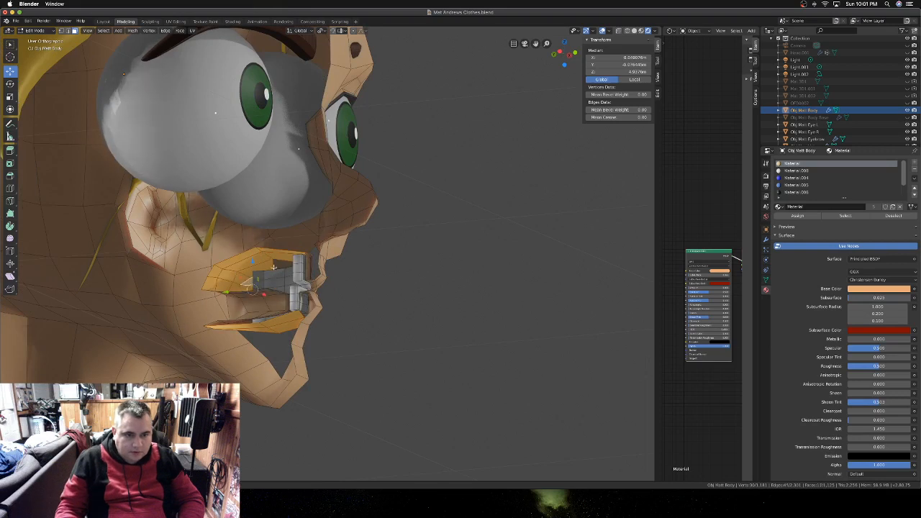
middle_click_drag(284, 265, 390, 341)
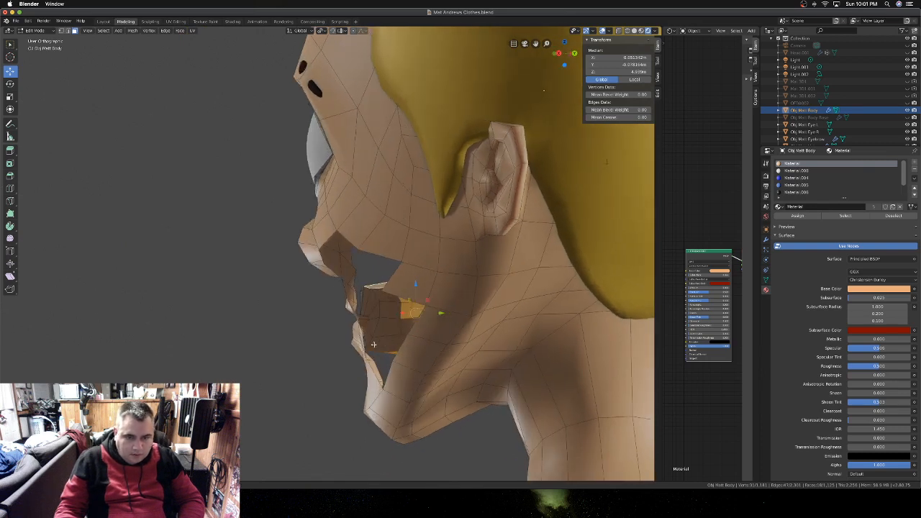
left_click(373, 346, "shift")
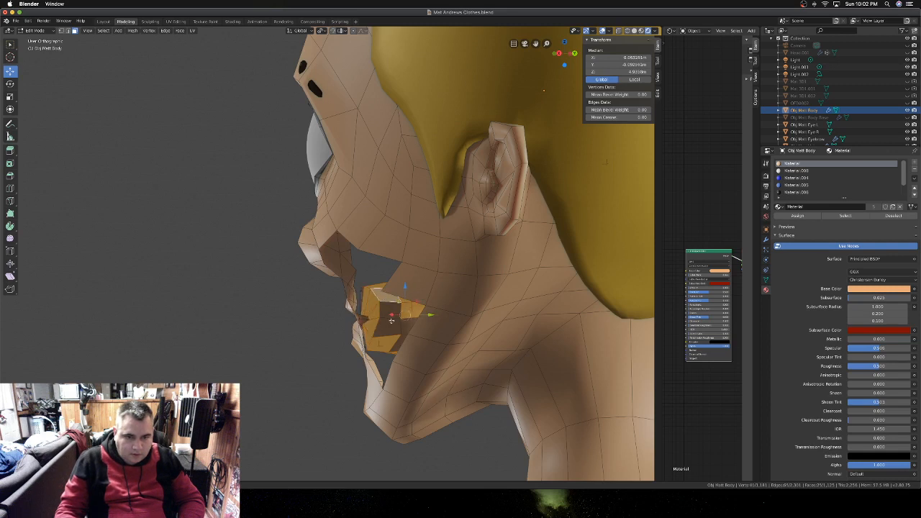
middle_click_drag(385, 314, 357, 292)
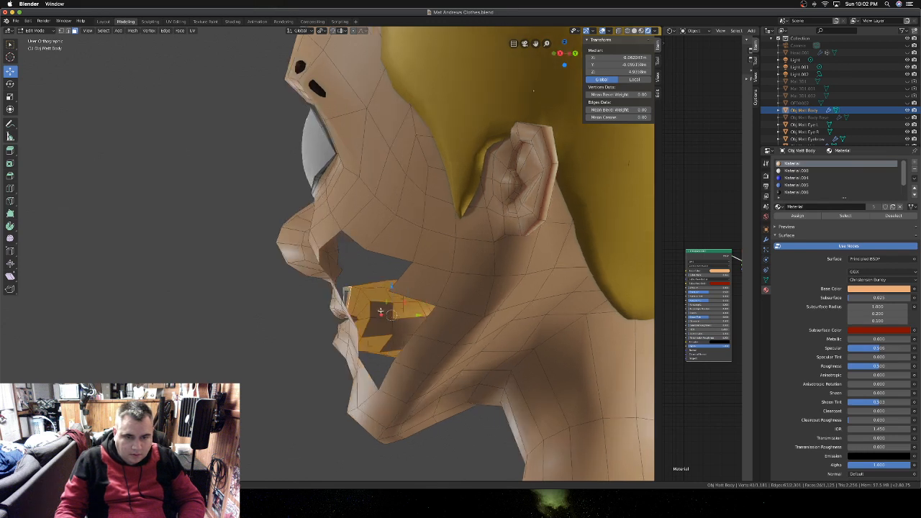
left_click(393, 328)
middle_click_drag(399, 325, 388, 340)
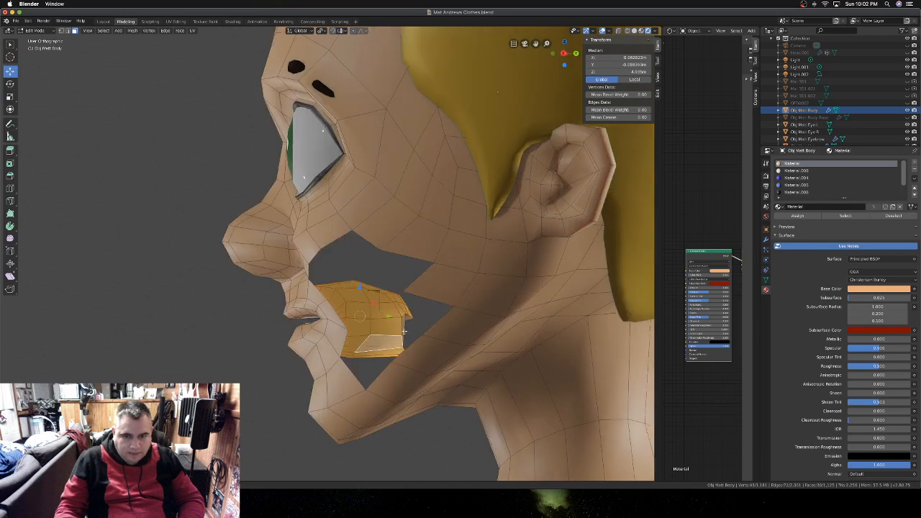
left_click(403, 331, "shift")
middle_click_drag(403, 328, 292, 314)
left_click(279, 308, "shift")
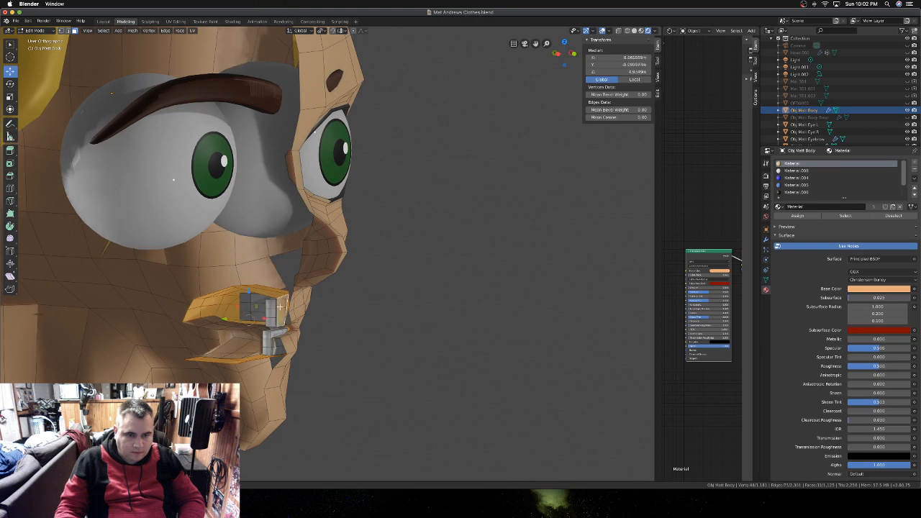
left_click(274, 344, "shift")
- Add a material slot to the body object and create a new material in it
middle_click_drag(286, 343, 355, 339)
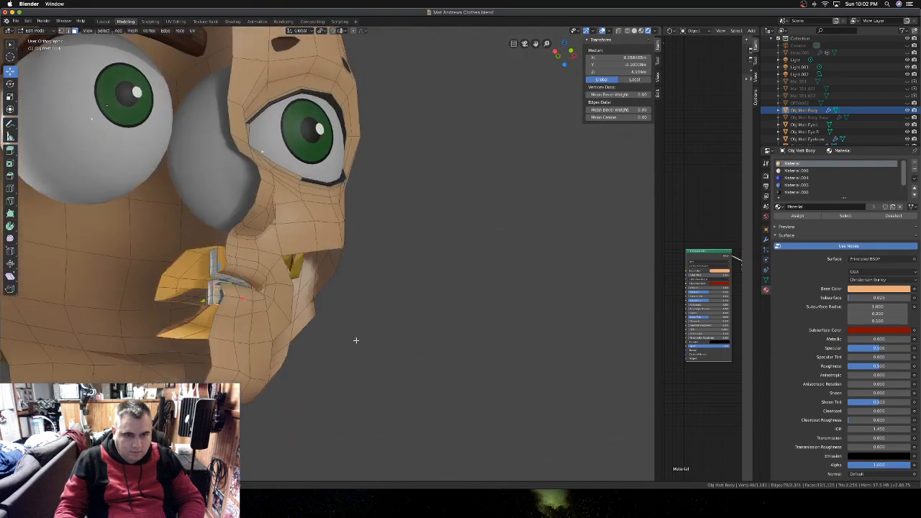
left_click(915, 164)
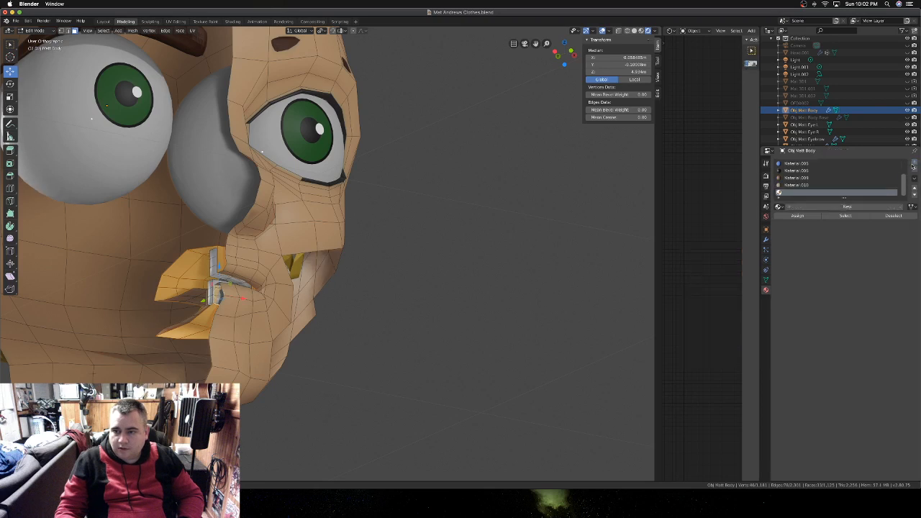
left_click(829, 207)
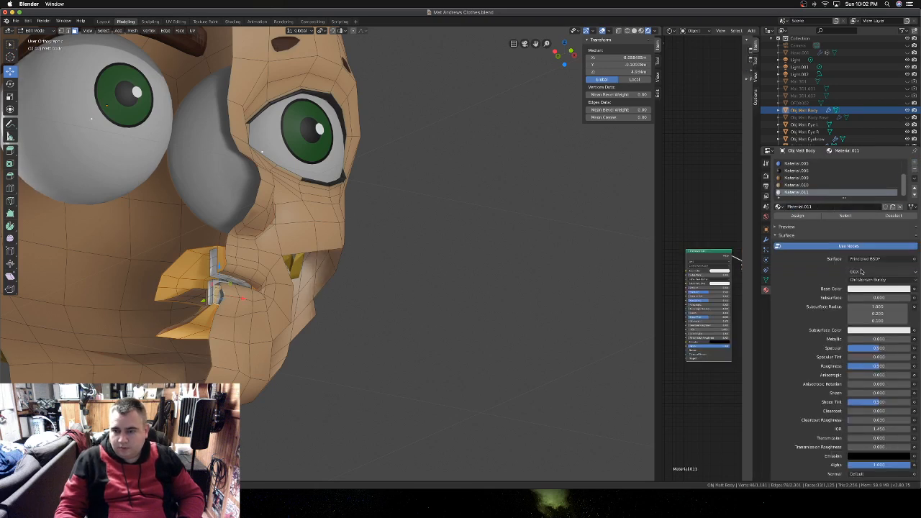
- Give the new material a dark reddish-brown base color and assign it to the selected mouth-cavity faces
left_click(871, 289)
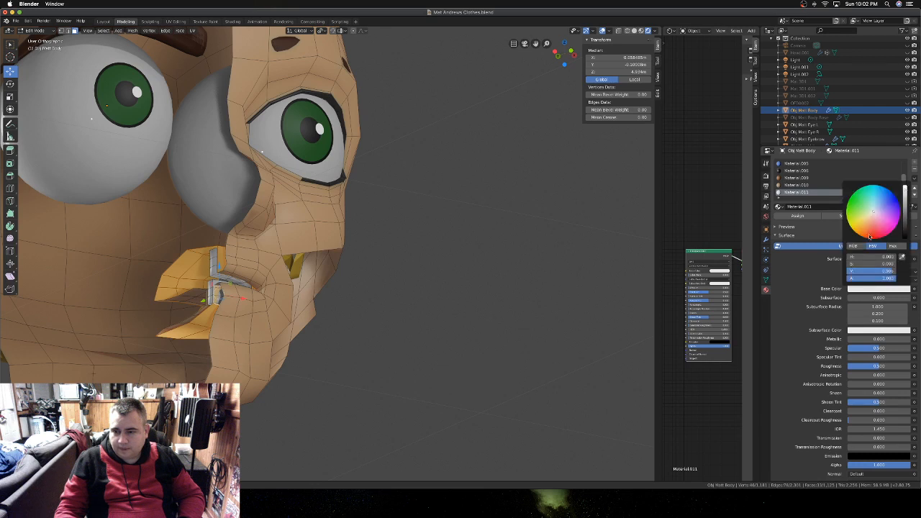
left_click_drag(872, 222, 869, 230)
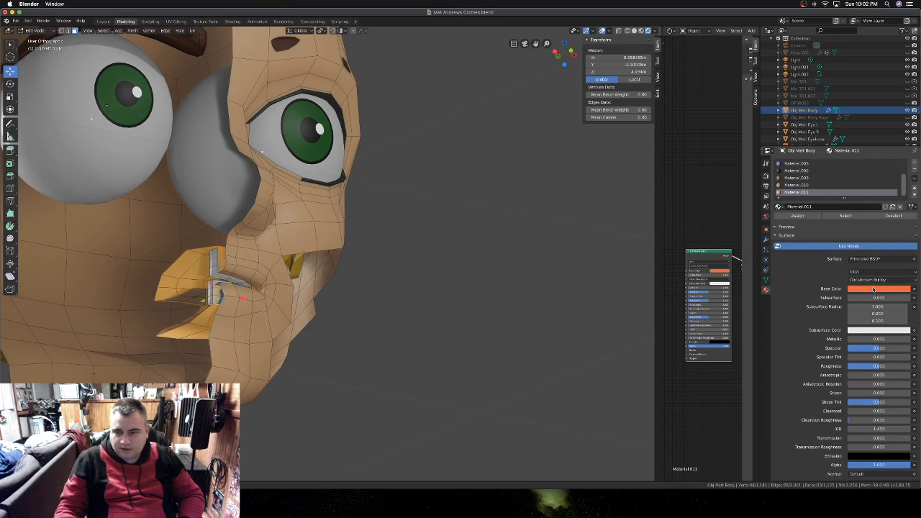
left_click(873, 289)
left_click_drag(906, 207, 906, 216)
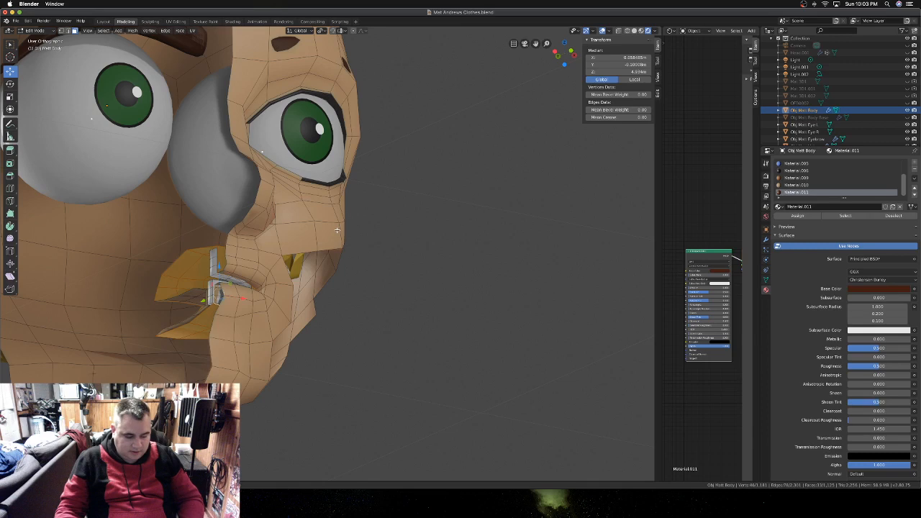
- Check the darkened mouth interior in Object Mode from front and three-quarter angles
key("Tab")
scroll(339, 230, "right", 5)
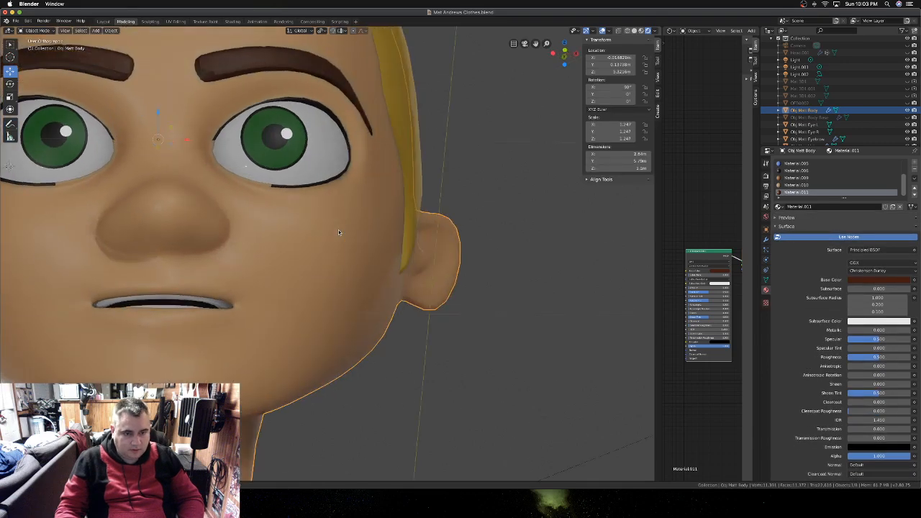
scroll(338, 230, "up", 3)
scroll(338, 230, "left", 5)
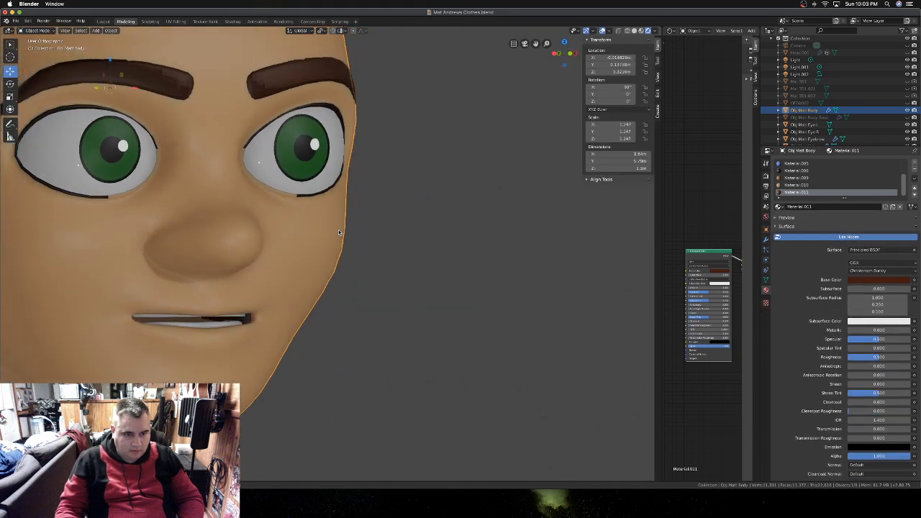
scroll(339, 232, "left", 5)
scroll(339, 232, "right", 10)
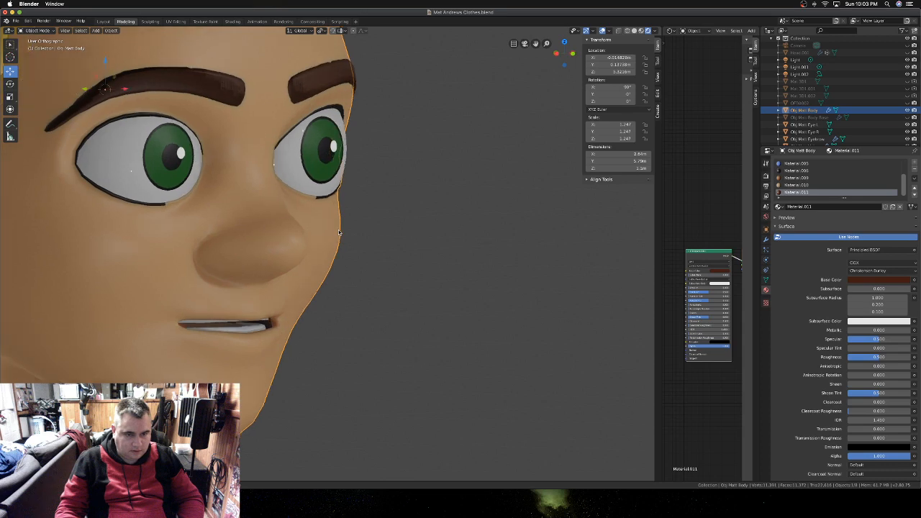
scroll(339, 231, "left", 4)
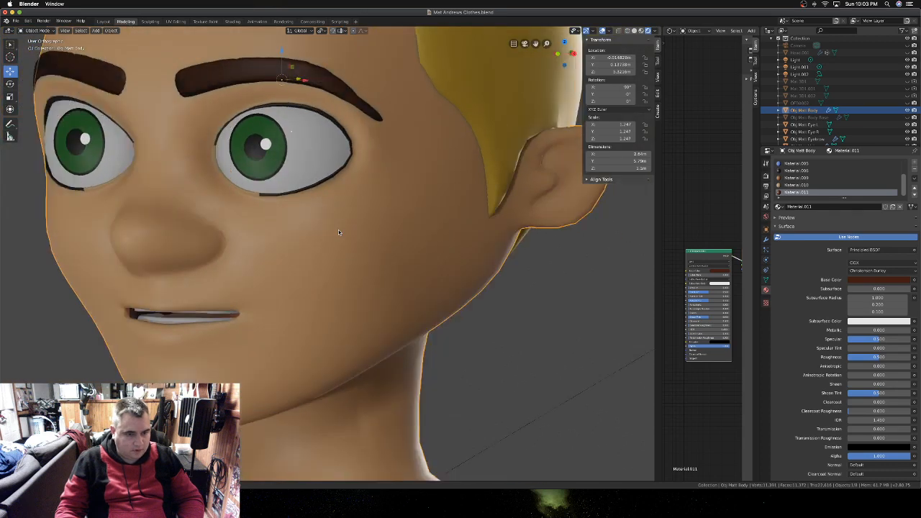
scroll(339, 231, "left", 3)
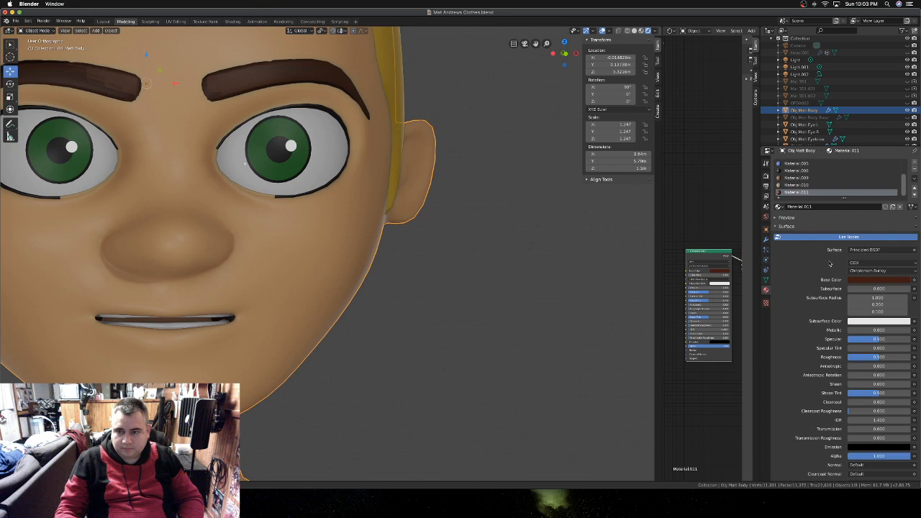
- Make the mouth material's base color a slightly brighter reddish brown and check the mouth again in Object Mode
key("Tab")
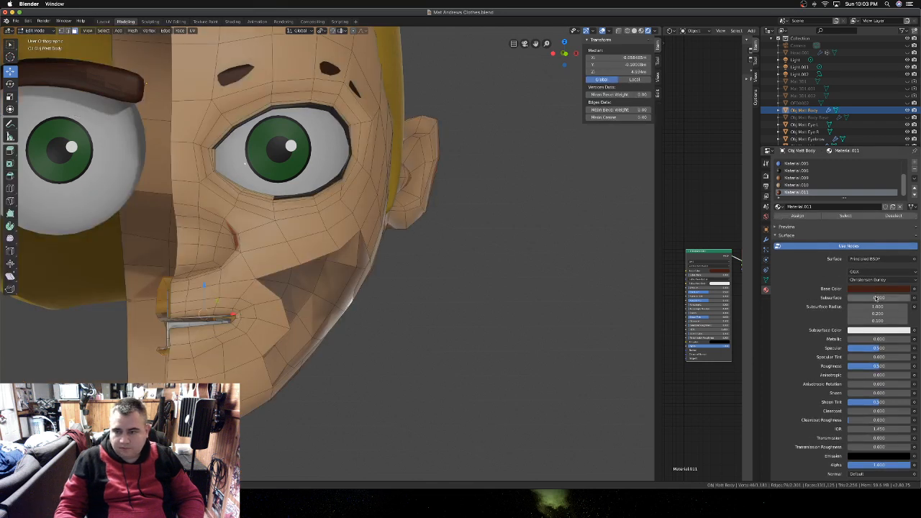
left_click(879, 290)
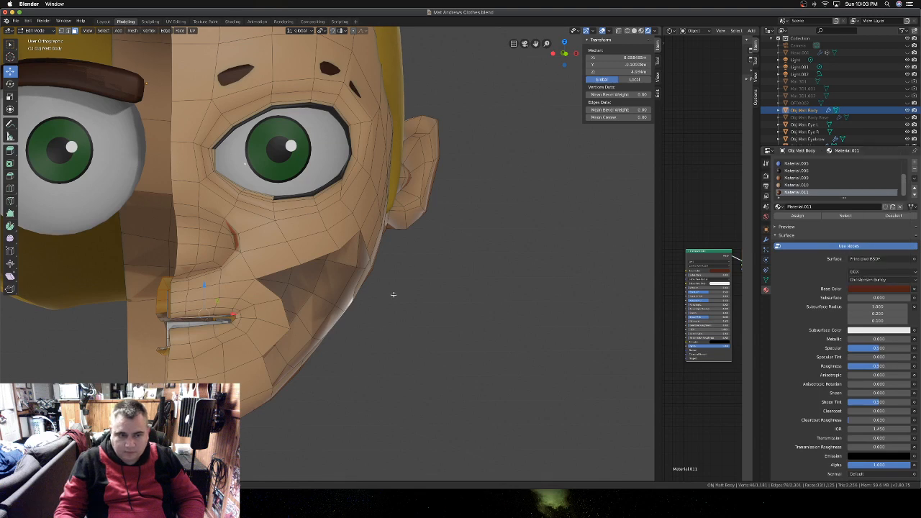
key("Tab")
scroll(390, 297, "right", 5)
scroll(390, 297, "right", 3)
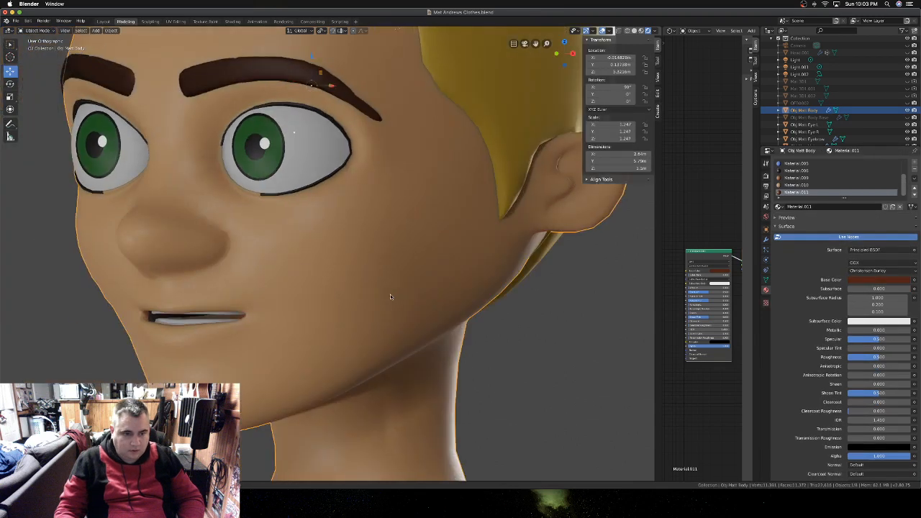
scroll(391, 297, "left", 8)
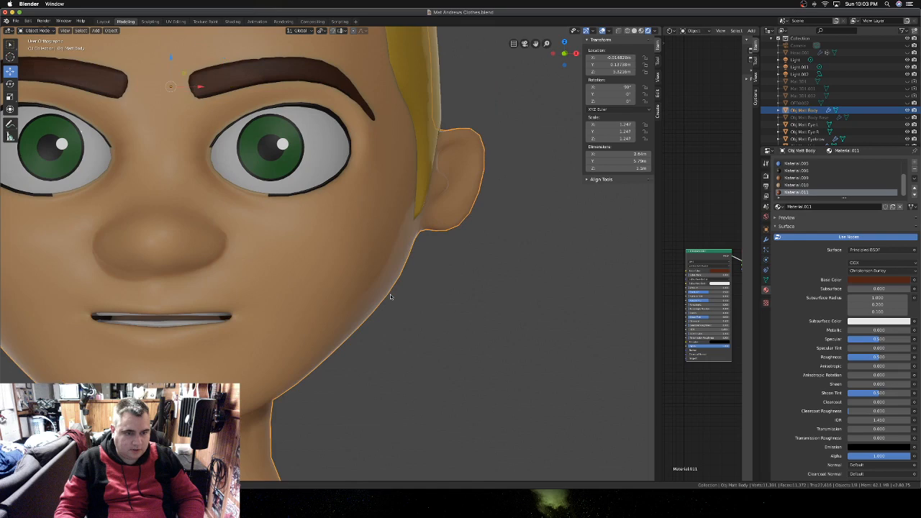
- Return the body mesh to Edit Mode and hide the selected mouth-cavity faces
key("Tab")
scroll(317, 300, "left", 10)
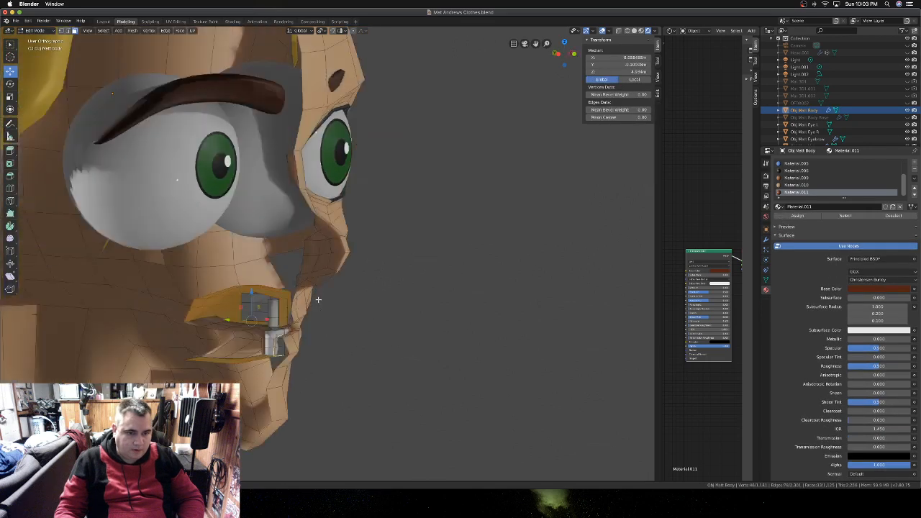
scroll(315, 305, "right", 10)
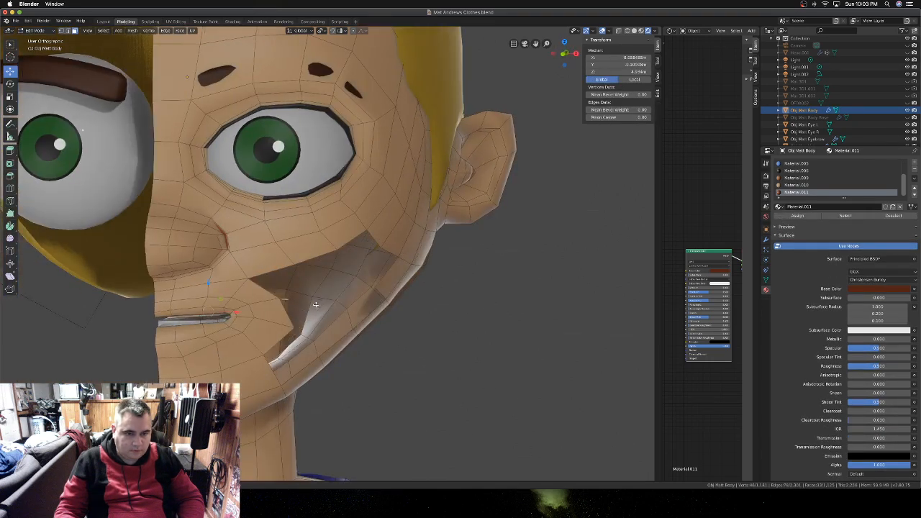
scroll(315, 304, "left", 8)
scroll(316, 305, "right", 8)
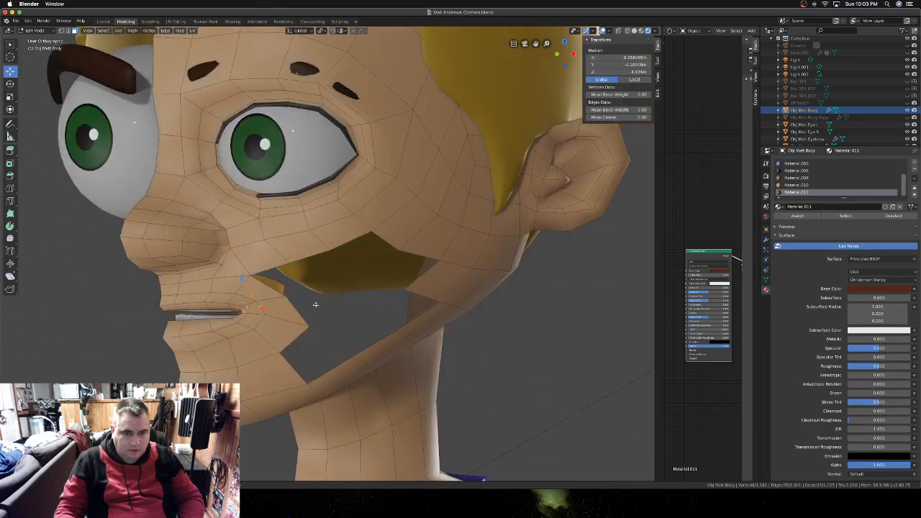
scroll(315, 305, "right", 5)
scroll(315, 304, "right", 6)
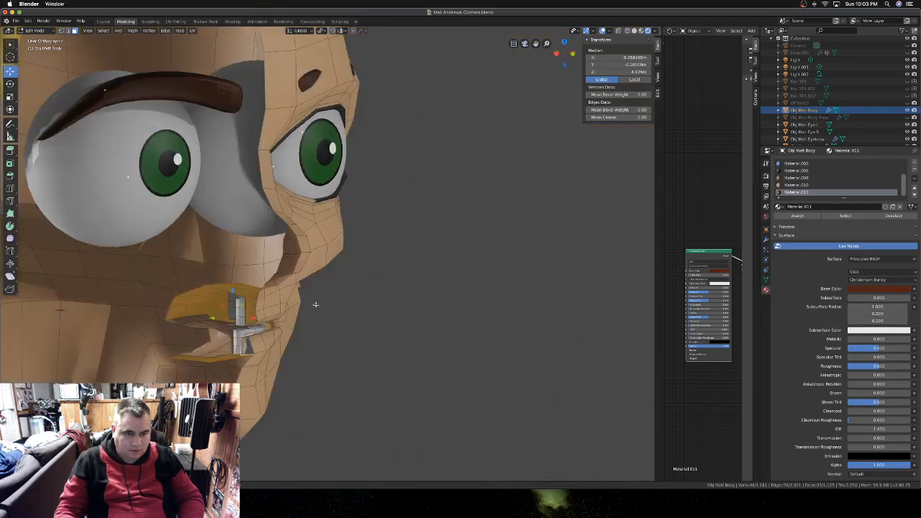
key("alt+a")
- Select the tongue faces along the lower strip behind the teeth, from the back end forward
scroll(275, 319, "left", 6)
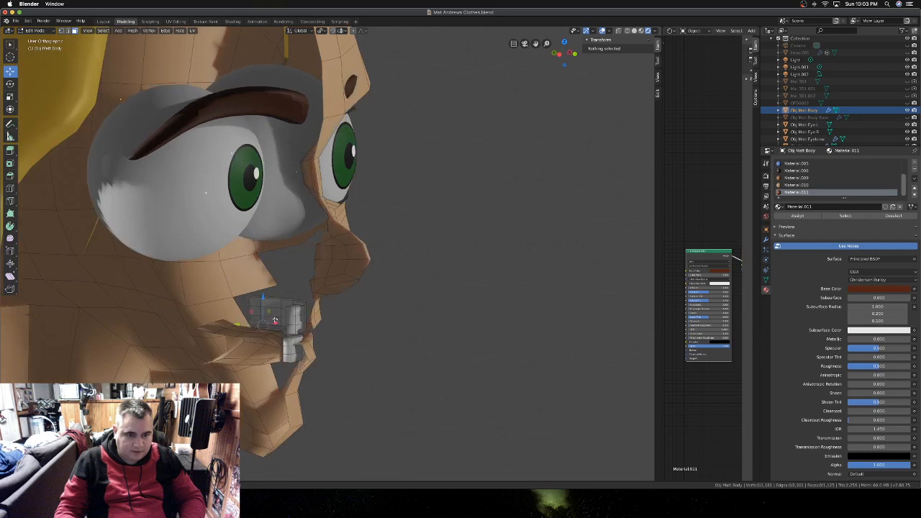
left_click(262, 362)
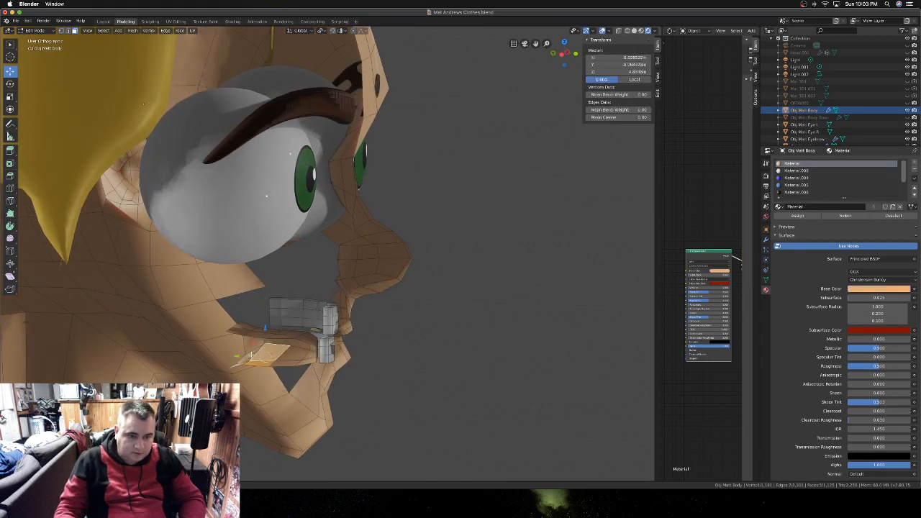
left_click(248, 360, "shift")
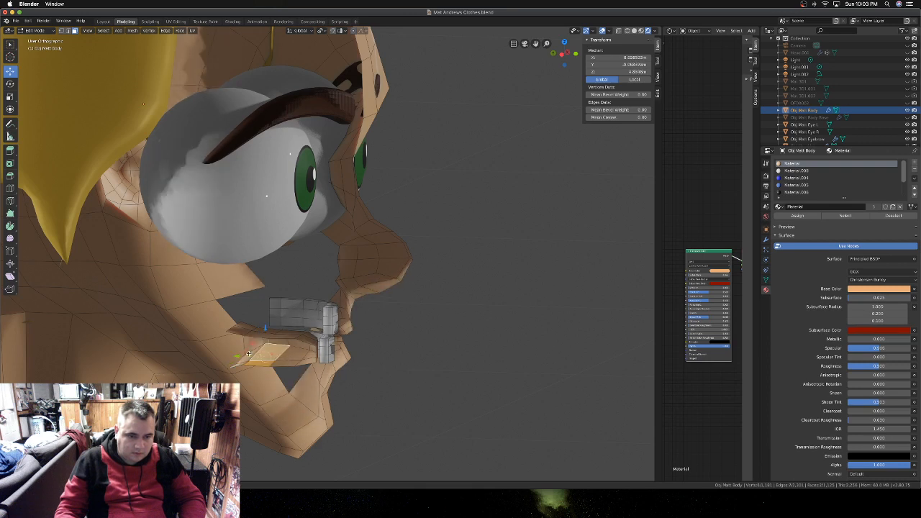
left_click(247, 358, "shift")
left_click(261, 359, "shift")
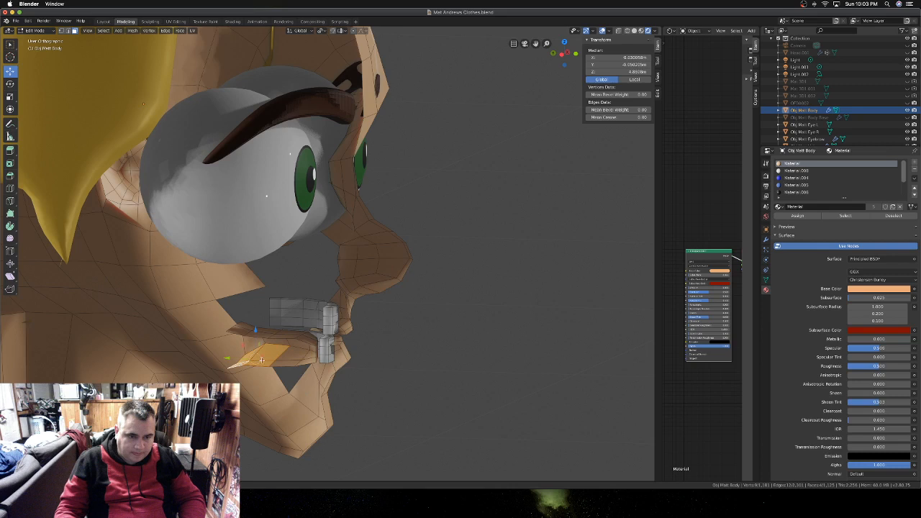
left_click(289, 362, "shift")
left_click(294, 351, "shift")
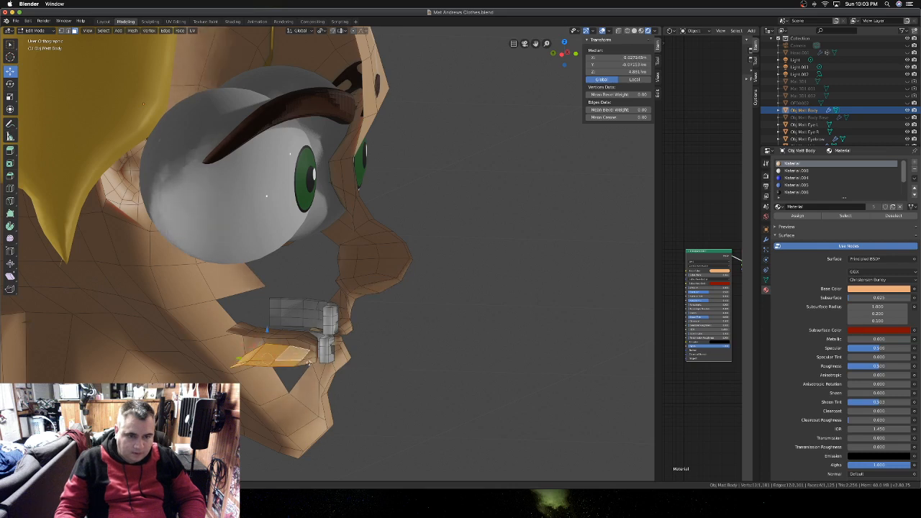
left_click(313, 357, "shift")
left_click(311, 350, "shift")
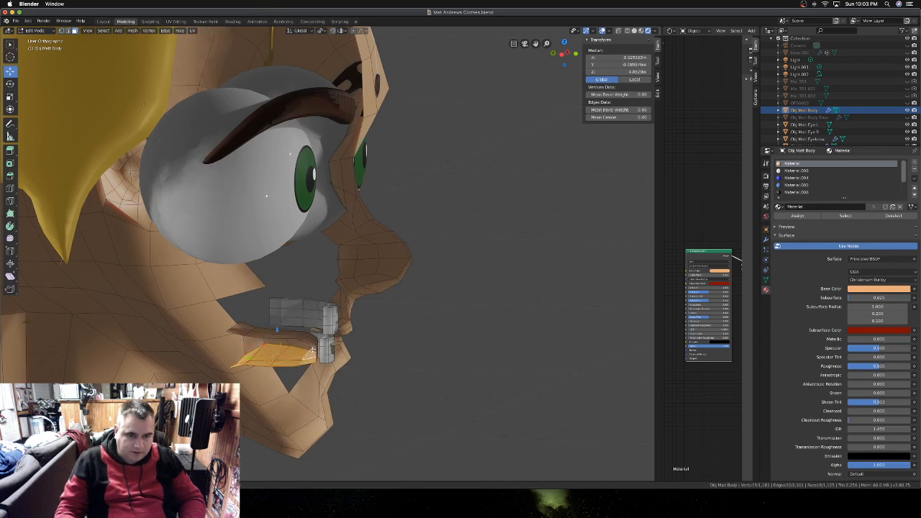
left_click(311, 352, "shift")
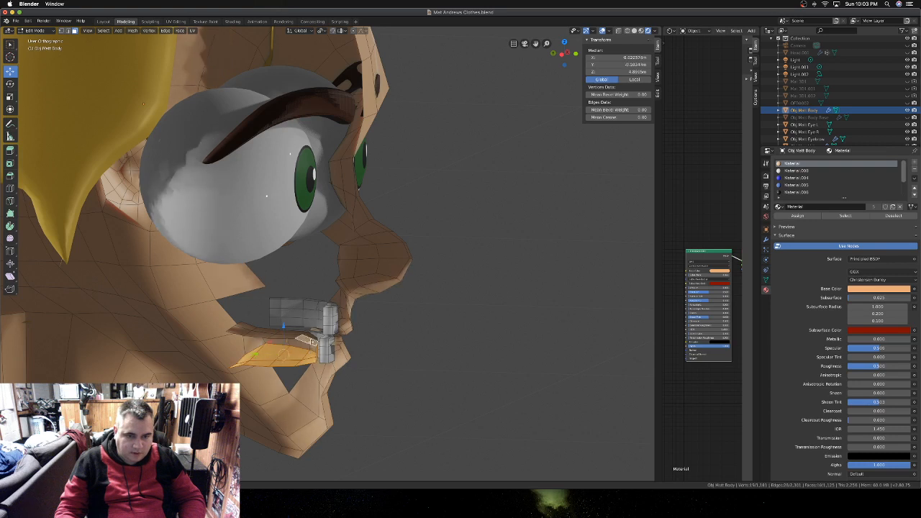
- Add the tongue's upper strip, back end and side faces to the face selection
left_click(293, 335, "shift")
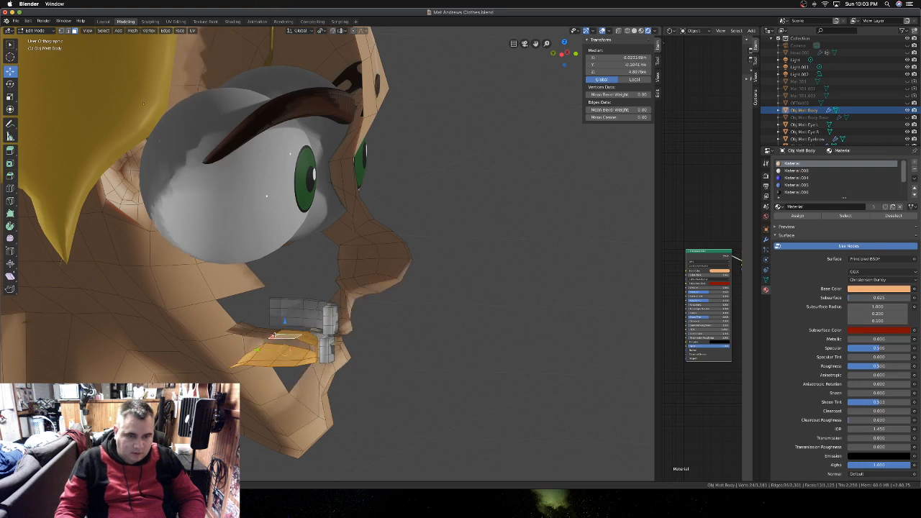
left_click(257, 335, "shift")
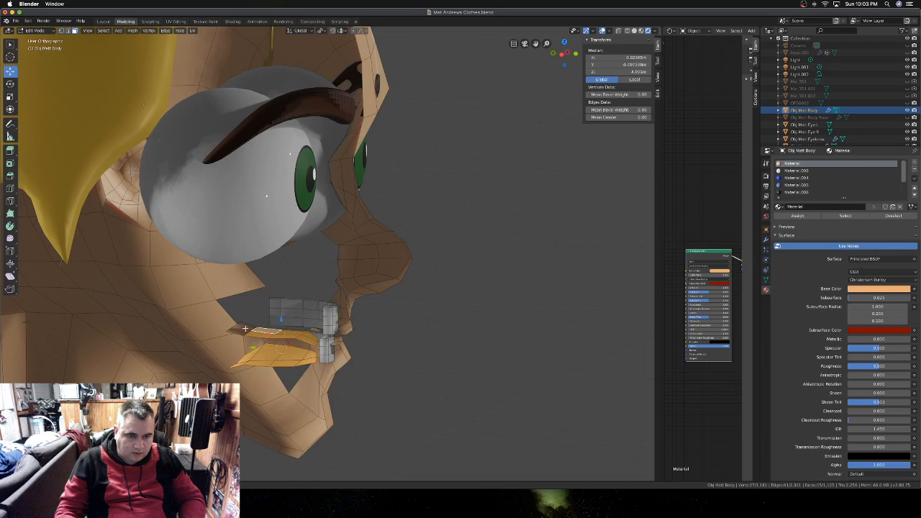
left_click(240, 332, "shift")
middle_click_drag(175, 352, 243, 335)
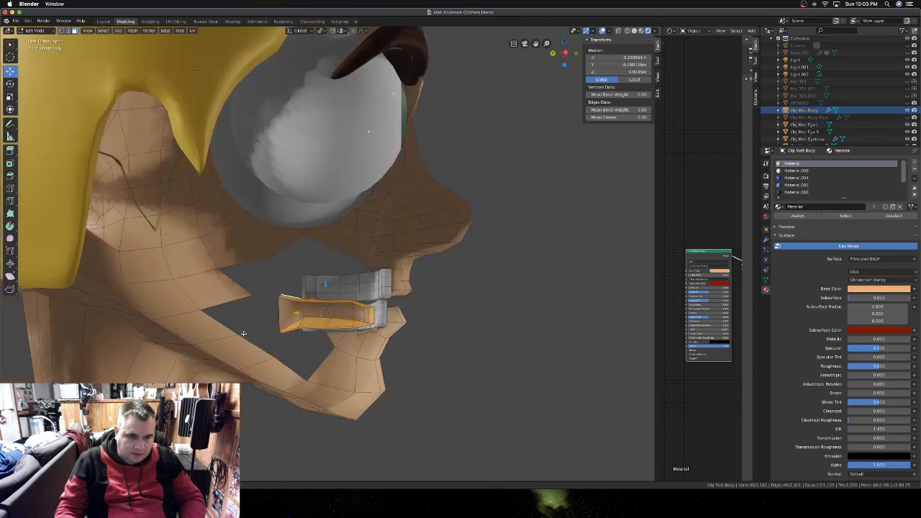
left_click(291, 314, "shift")
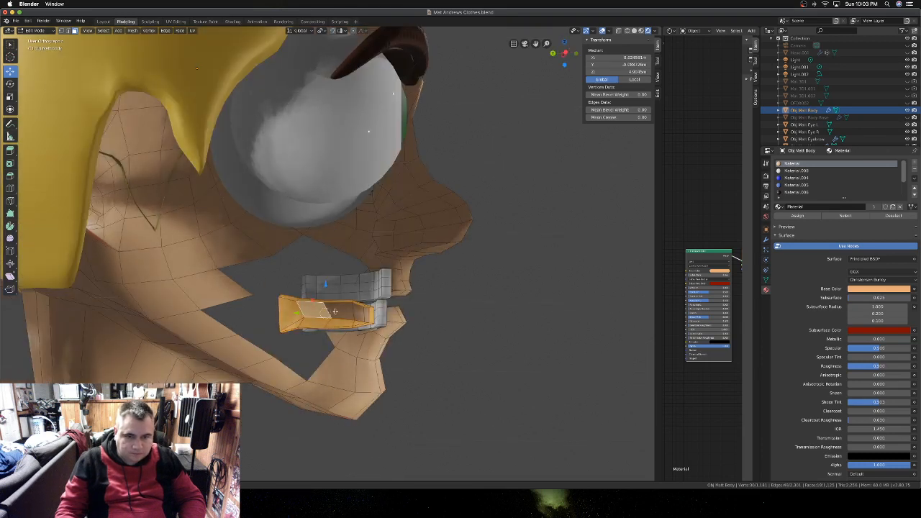
left_click(366, 314, "shift")
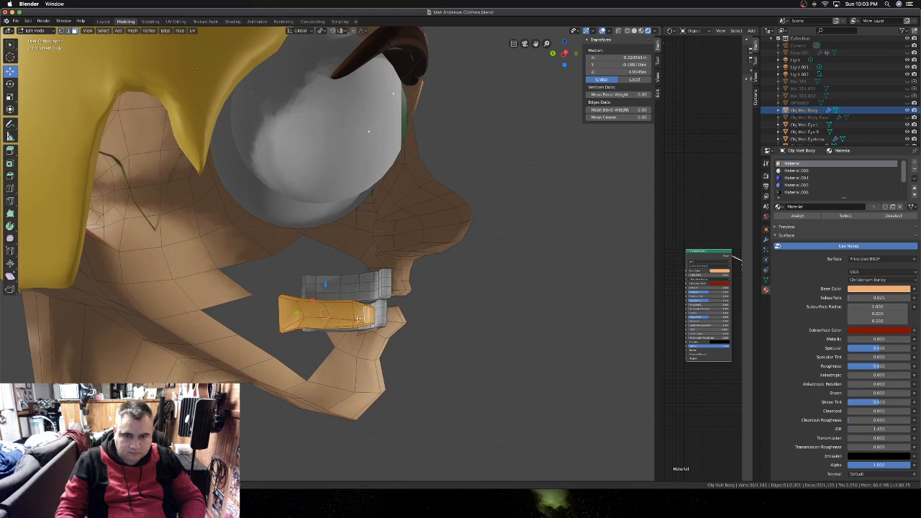
middle_click_drag(366, 314, 385, 332)
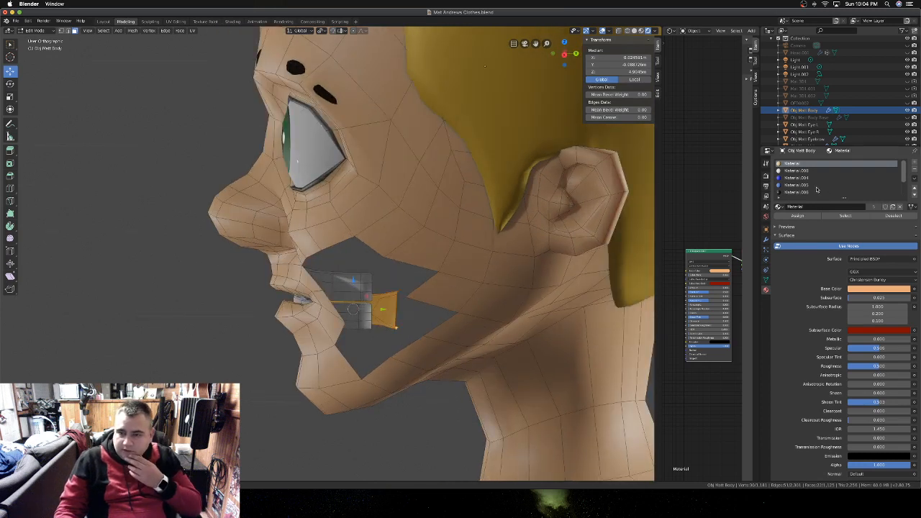
- Add a new material to the body mesh and give it a saturated orange-red base color for the tongue
scroll(817, 190, "down", 4)
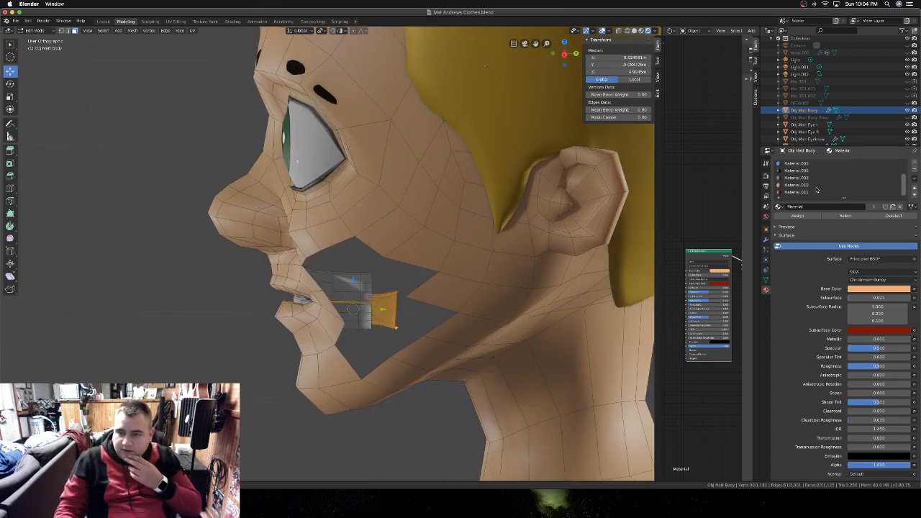
left_click(916, 165)
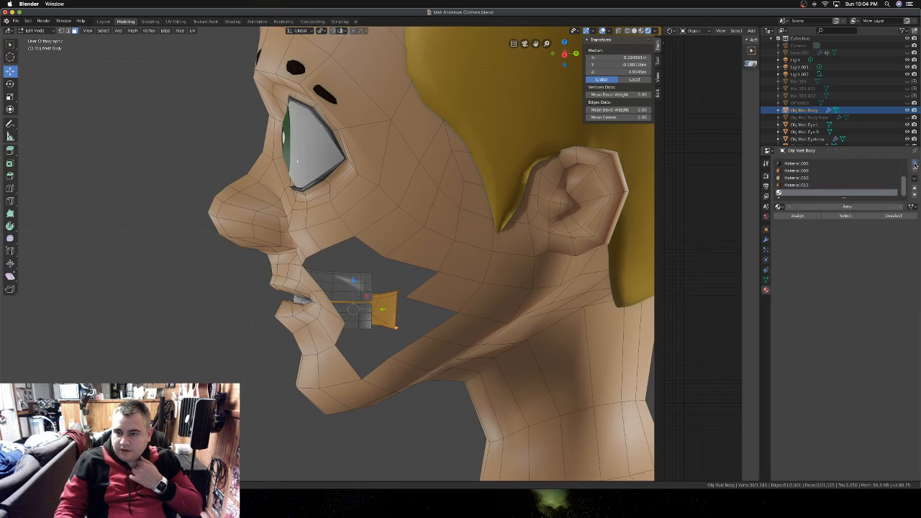
left_click(819, 208)
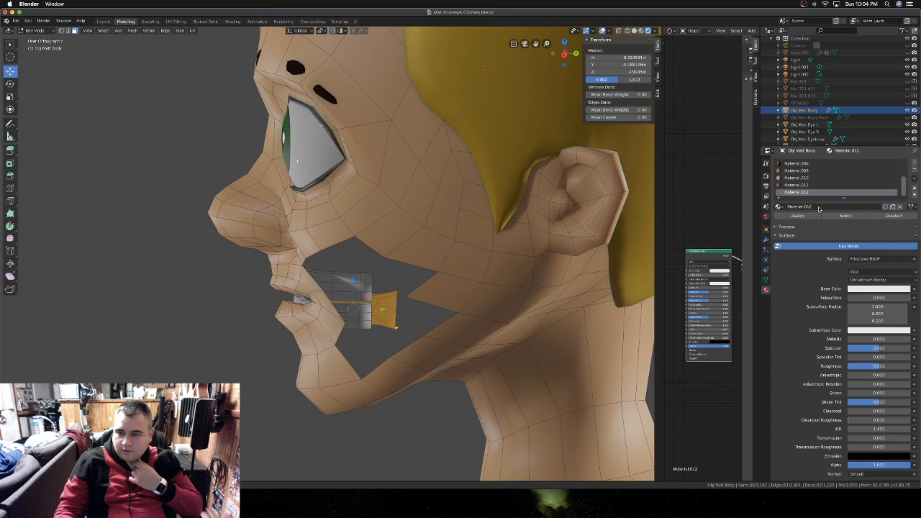
left_click(874, 288)
left_click(869, 224)
left_click(871, 231)
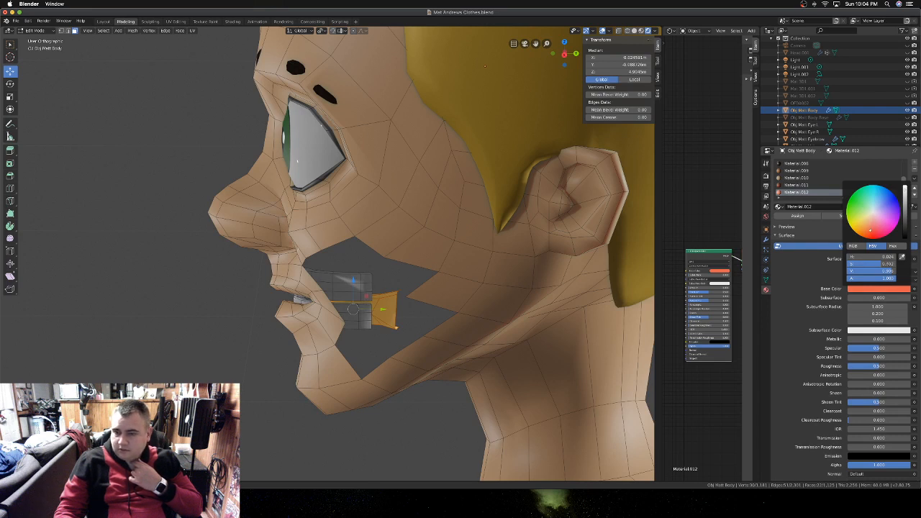
left_click_drag(870, 229, 872, 232)
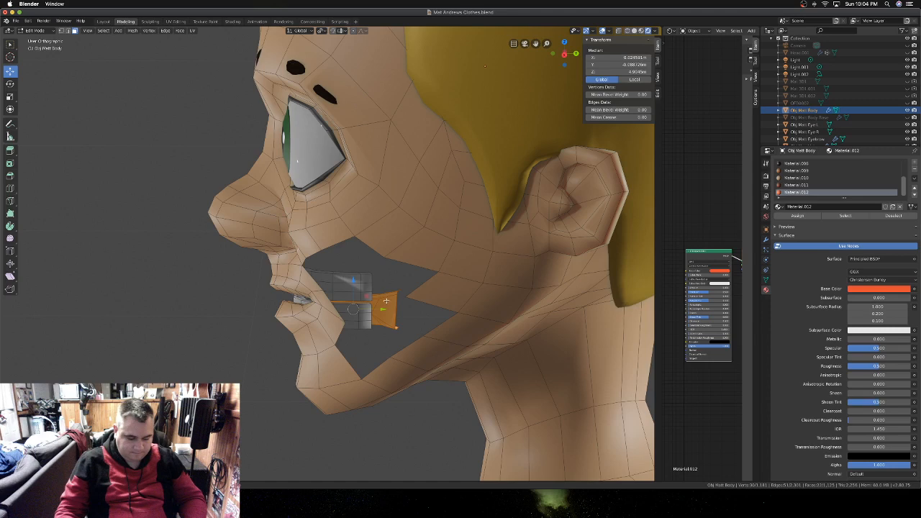
- Check the character's mouth in Object Mode from three-quarter and side angles
key("Tab")
scroll(386, 303, "left", 5)
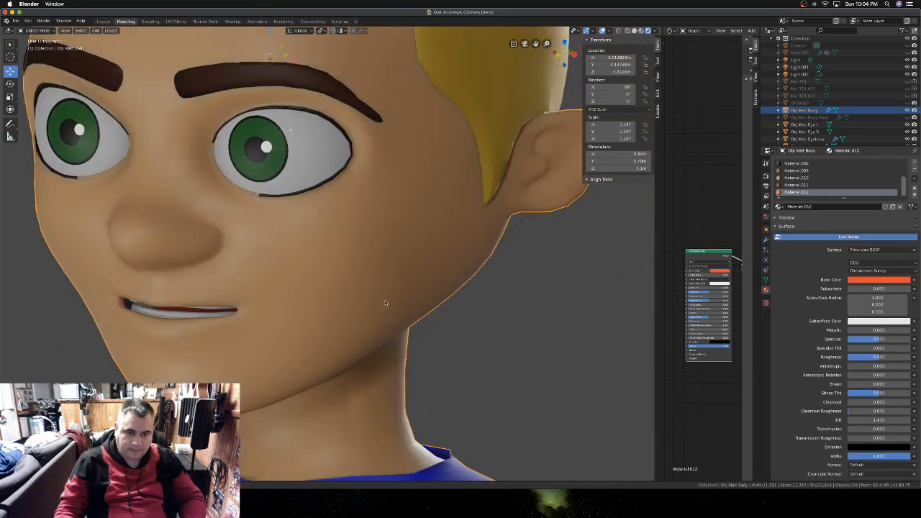
scroll(367, 301, "left", 5)
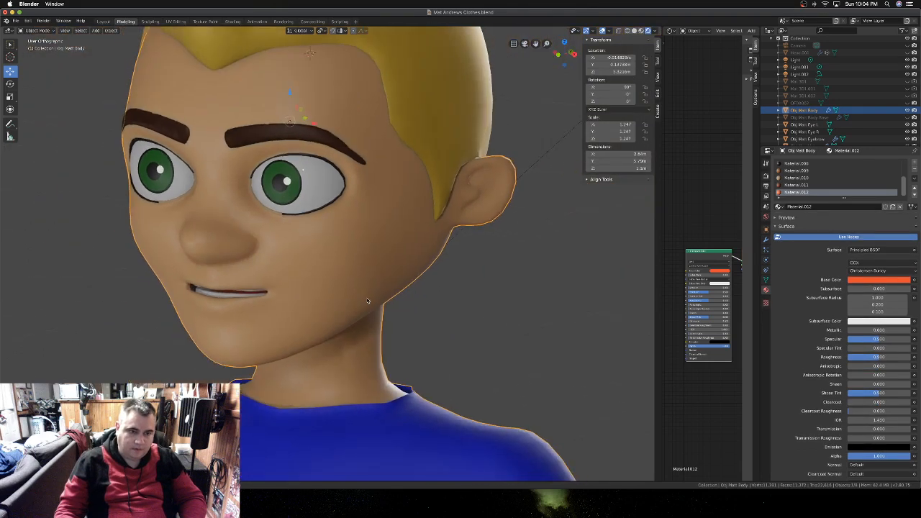
scroll(367, 301, "right", 5)
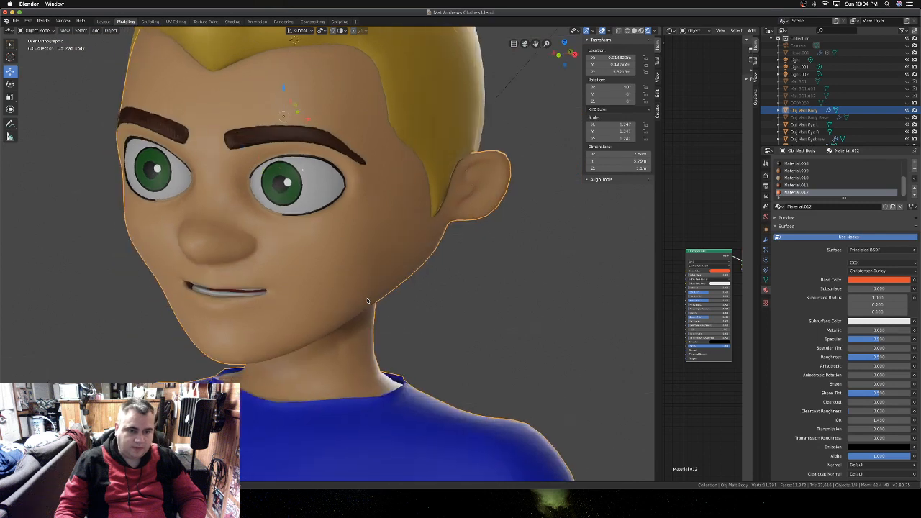
scroll(367, 301, "right", 2)
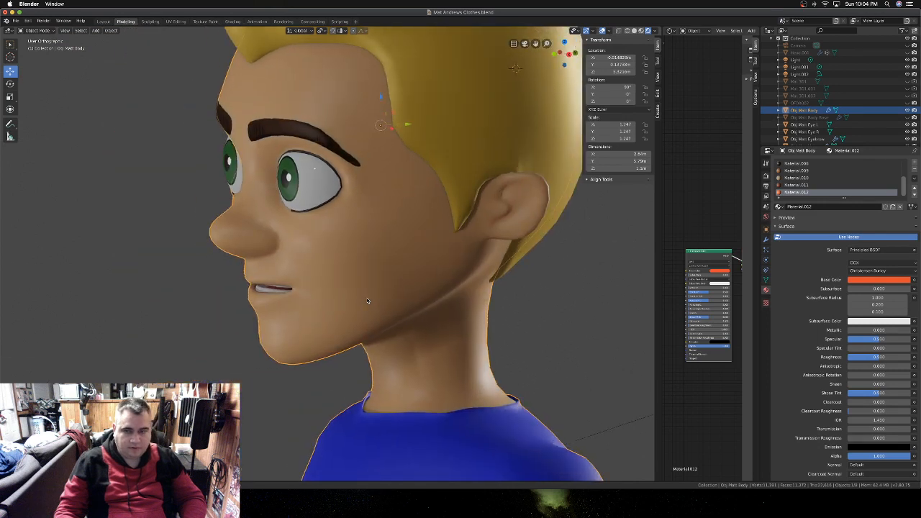
- Rename the orange-red Material.012 as Tongue
double_click(798, 193)
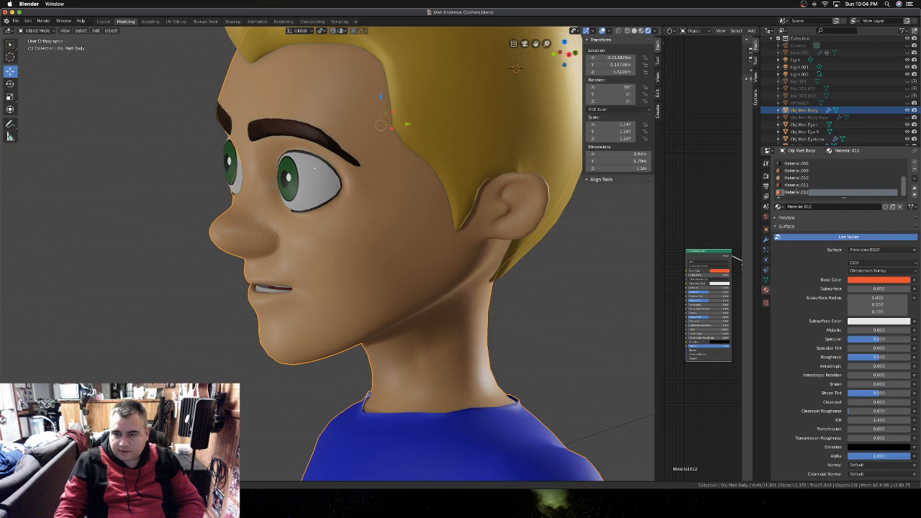
type("To")
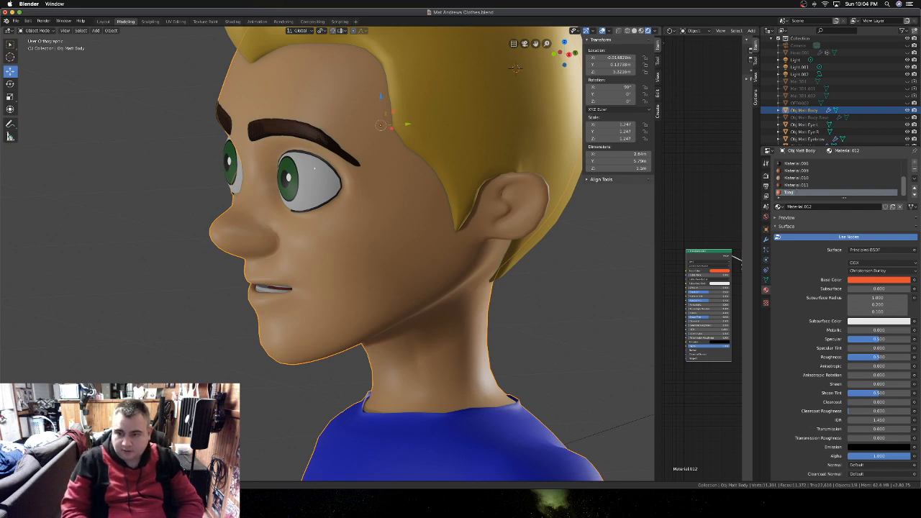
type("ngue")
key("Return")
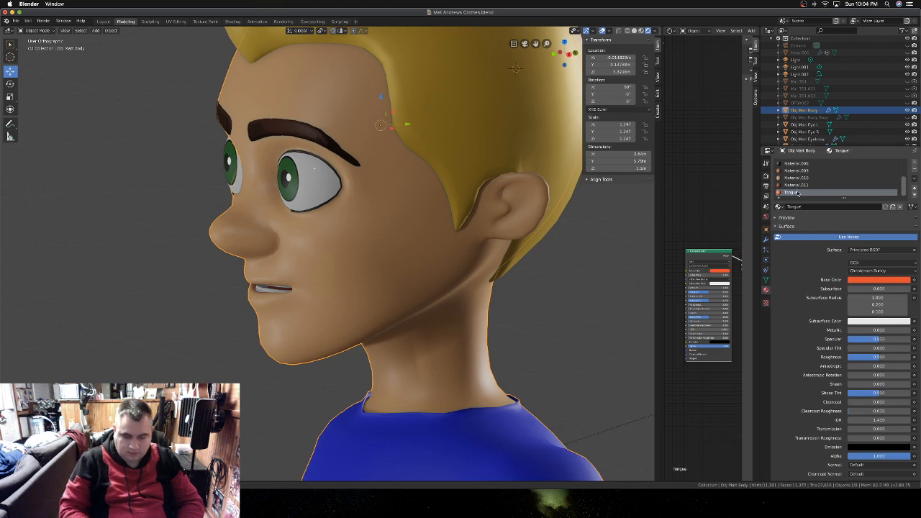
- Rename the dark reddish-brown Material.011 as Mouth Inside
left_click(796, 186)
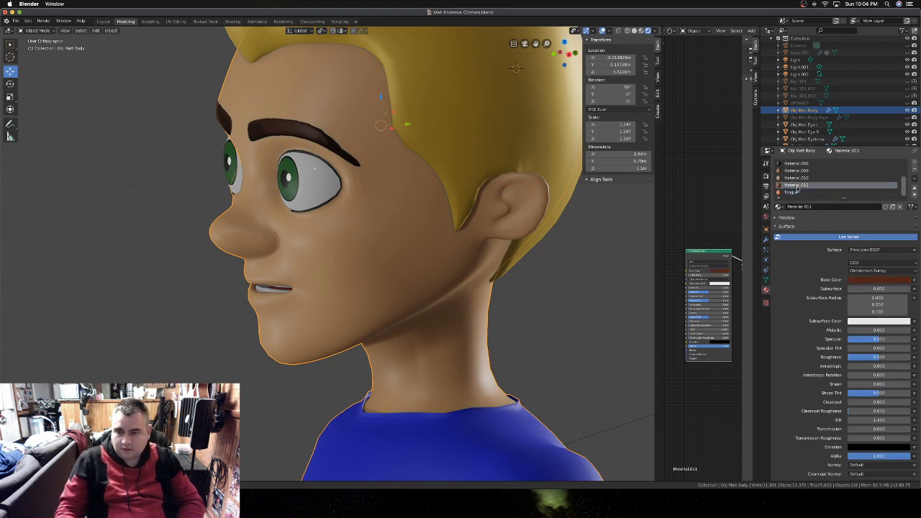
double_click(797, 187)
type("Mouth")
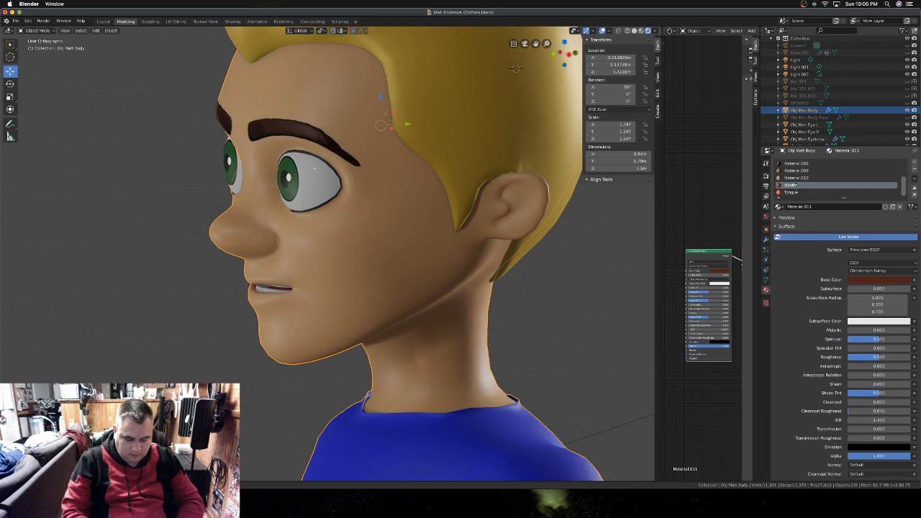
type(" Inside")
key("Return")
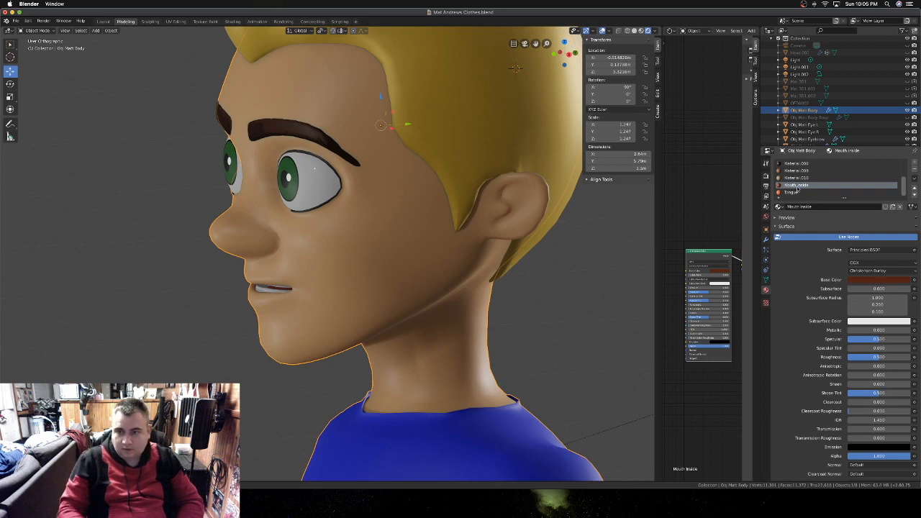
- Rename Material.010 as Shoe Sole and Material.009 as Shoe
left_click(792, 177)
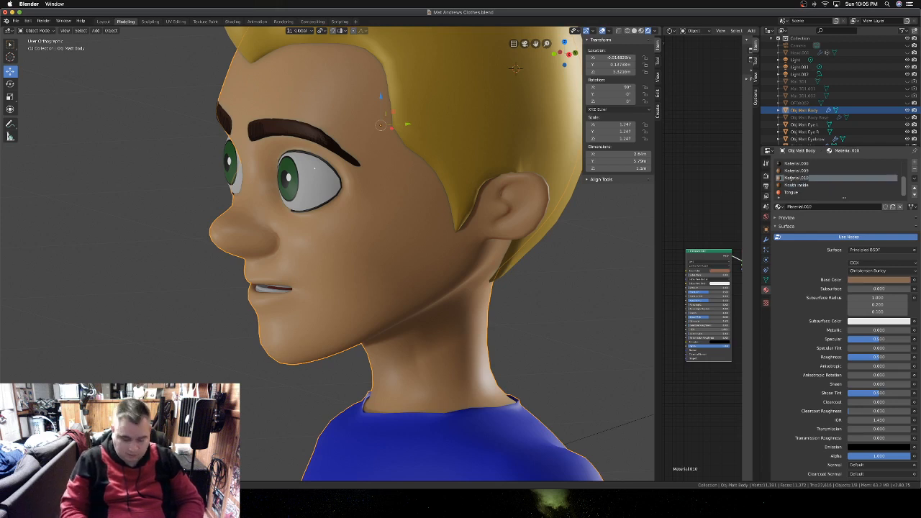
type("Sk")
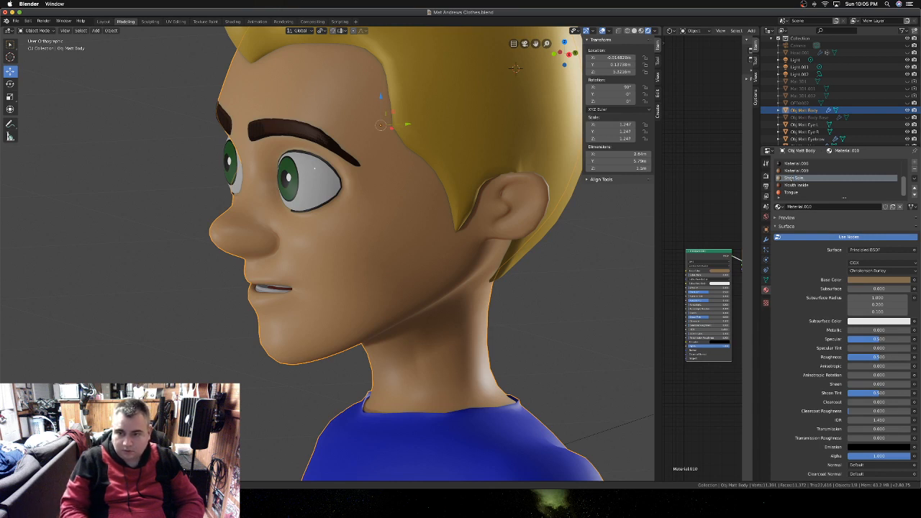
left_click(794, 172)
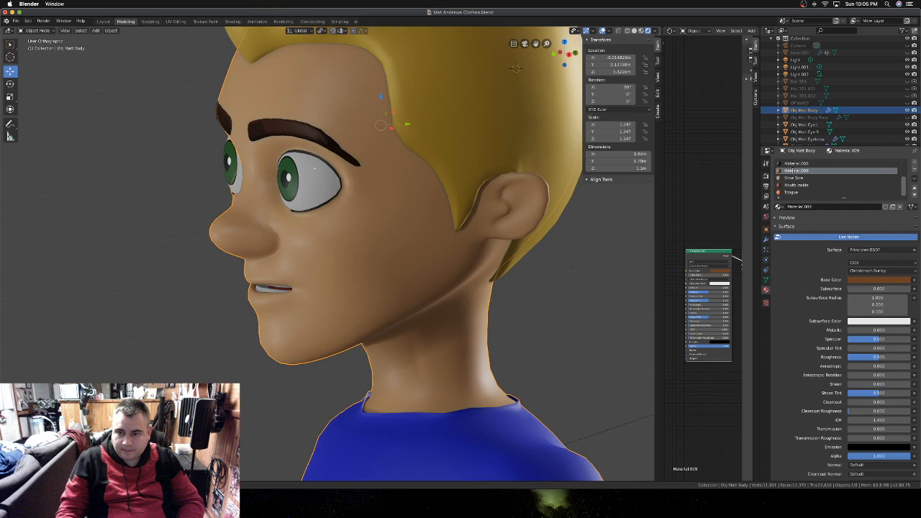
double_click(795, 172)
type("Sh")
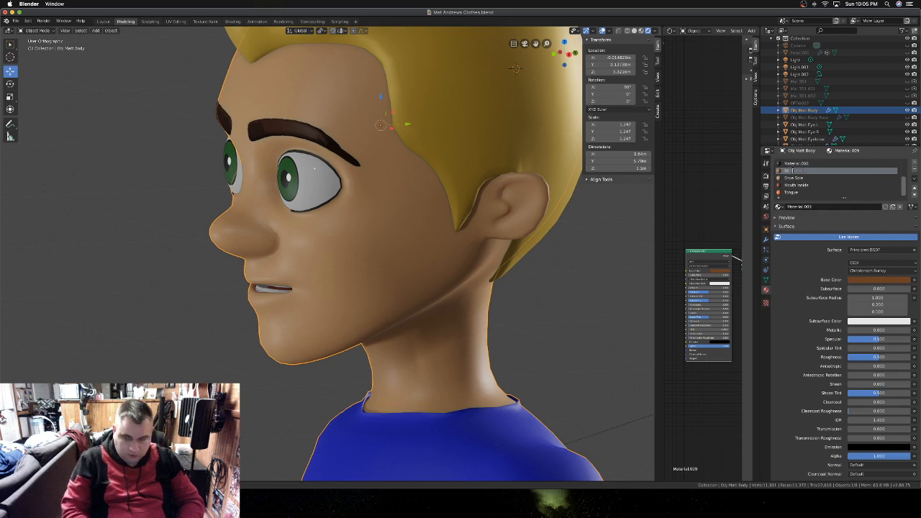
type("oe")
key("Return")
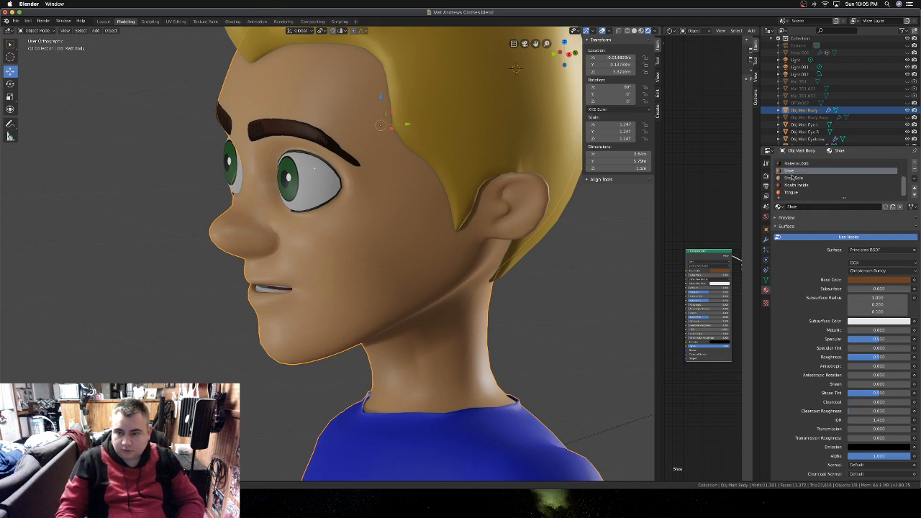
- Rename the near-black Material.006 as Eyelash
left_click(795, 164)
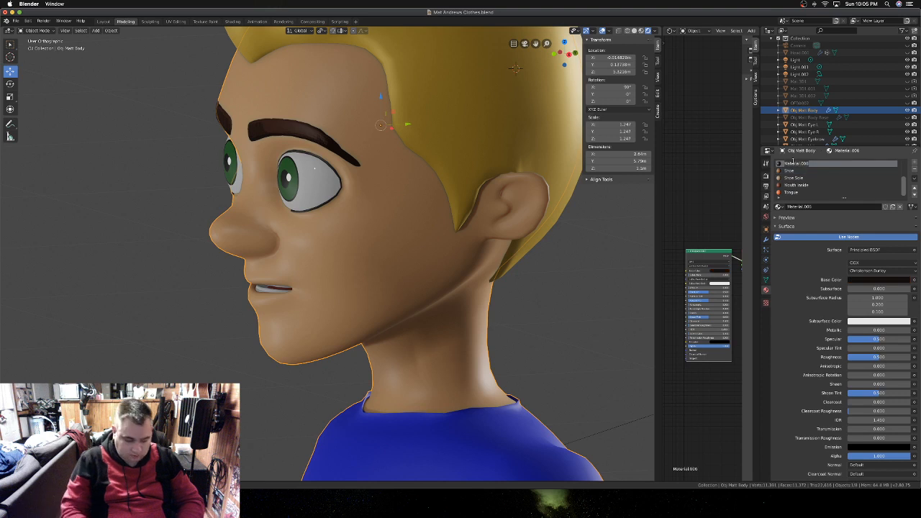
type("Eyelash")
key("Return")
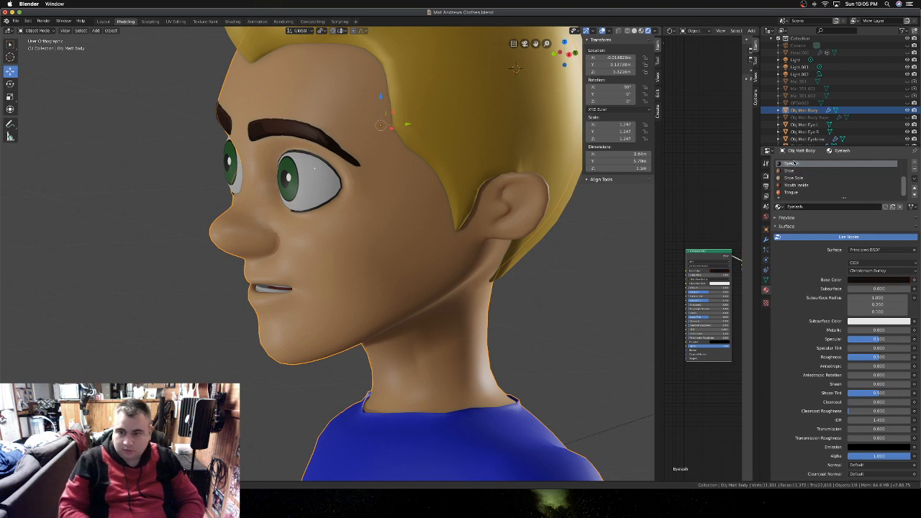
- Rename the body's Material.005 as Pants and the bright blue Material.004 as Shirt
scroll(794, 185, "up", 3)
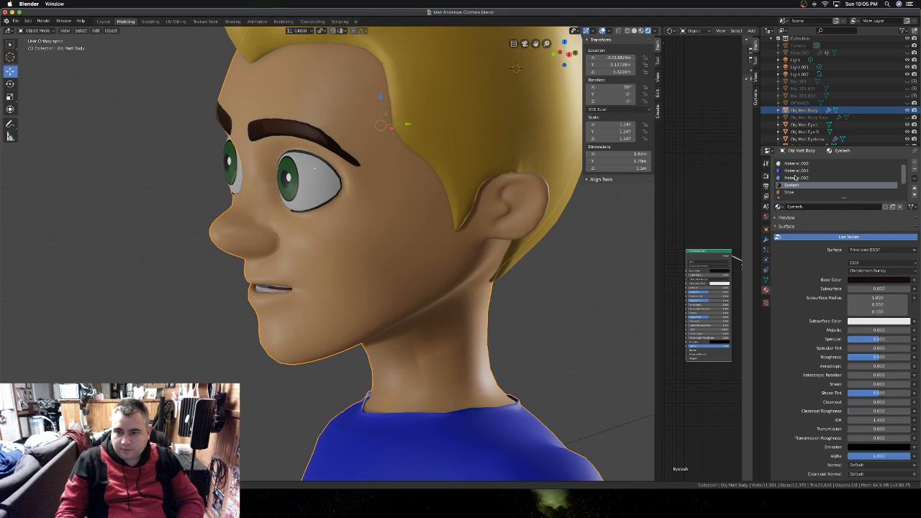
left_click(795, 178)
double_click(794, 178)
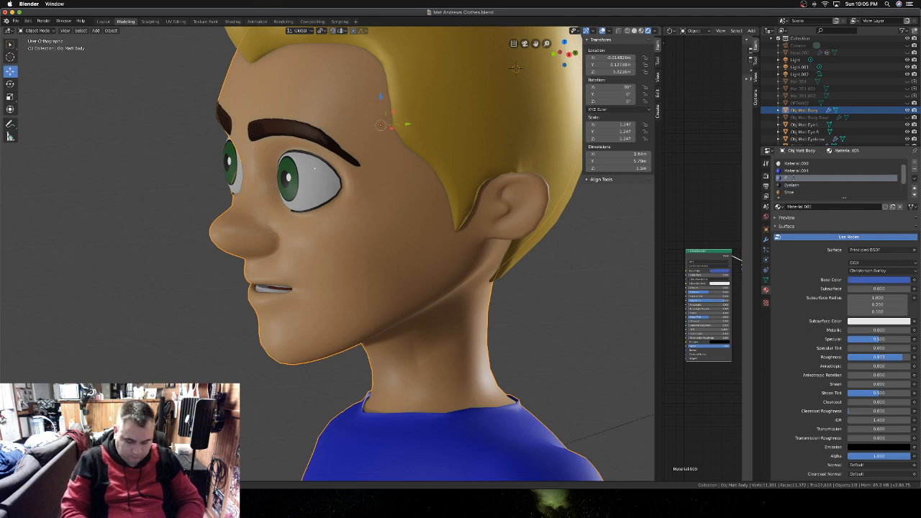
type("Pants")
key("Return")
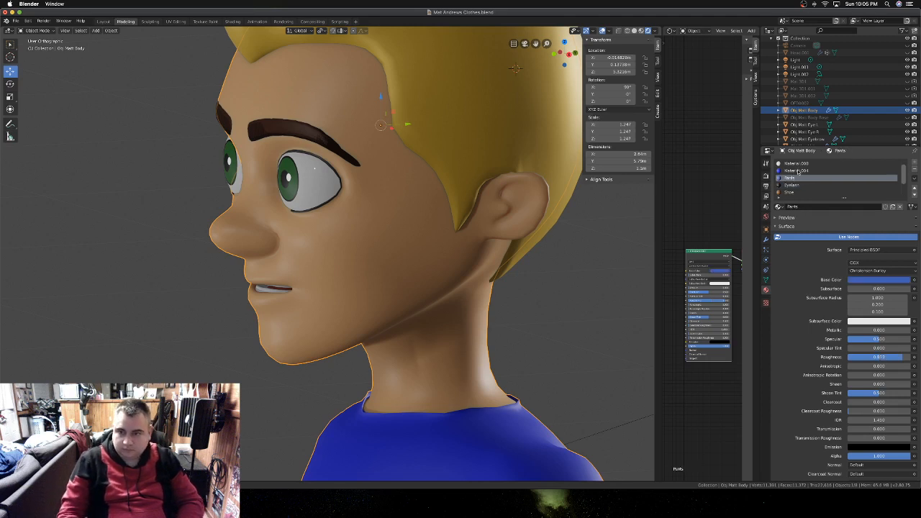
double_click(796, 171)
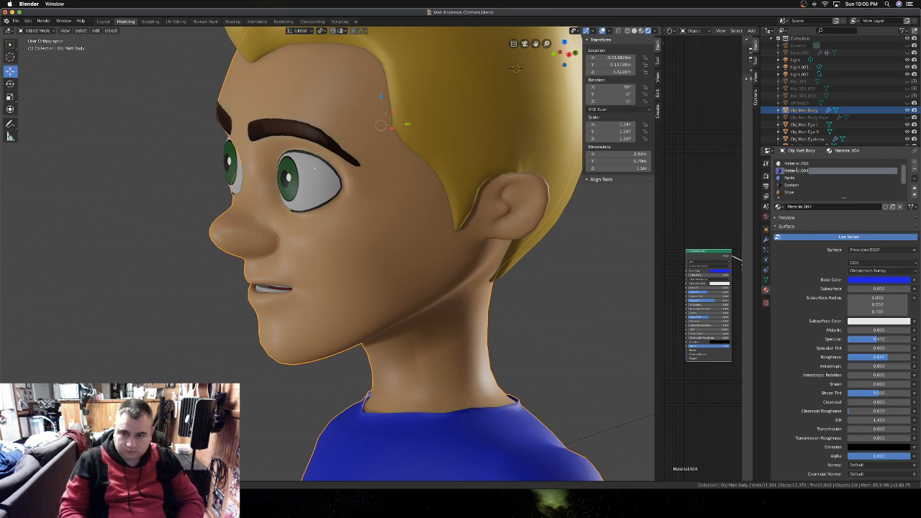
type("Shi")
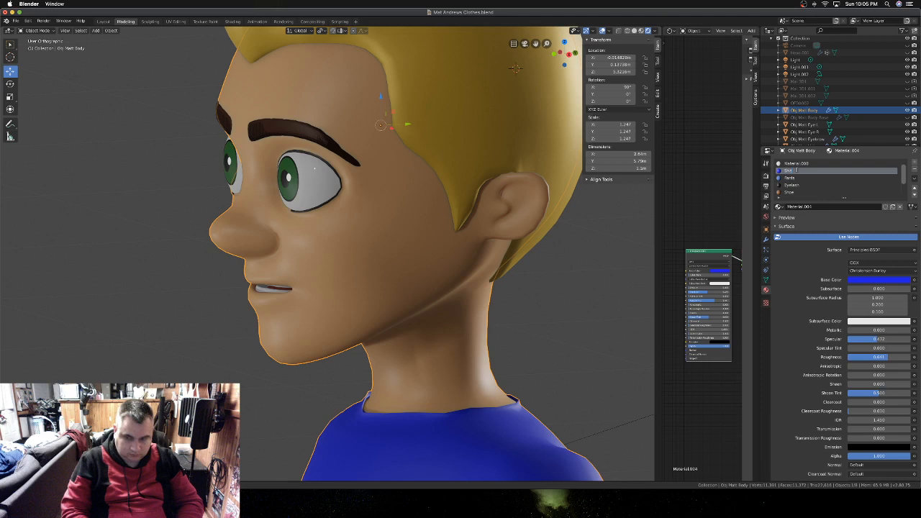
key("Return")
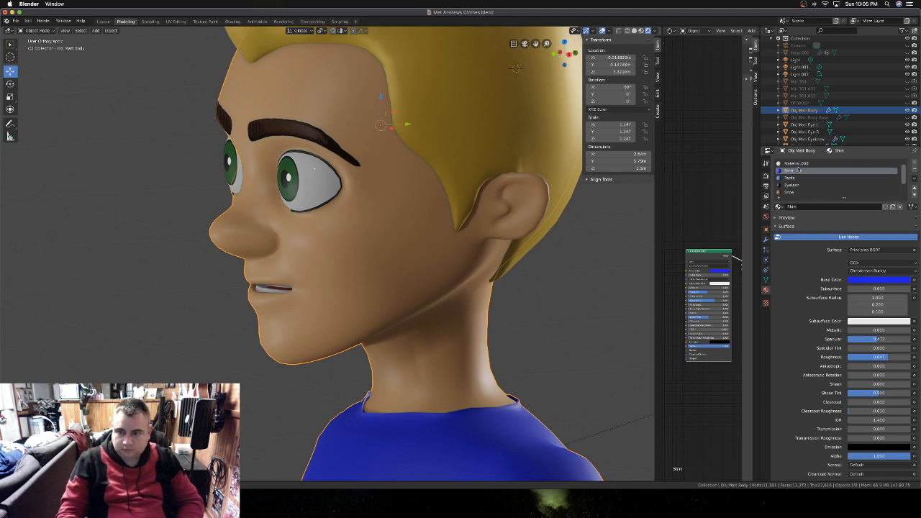
- Rename the body's white Material.008 as Teeth and the peach-coloured Material as Skin
scroll(798, 169, "up", 1)
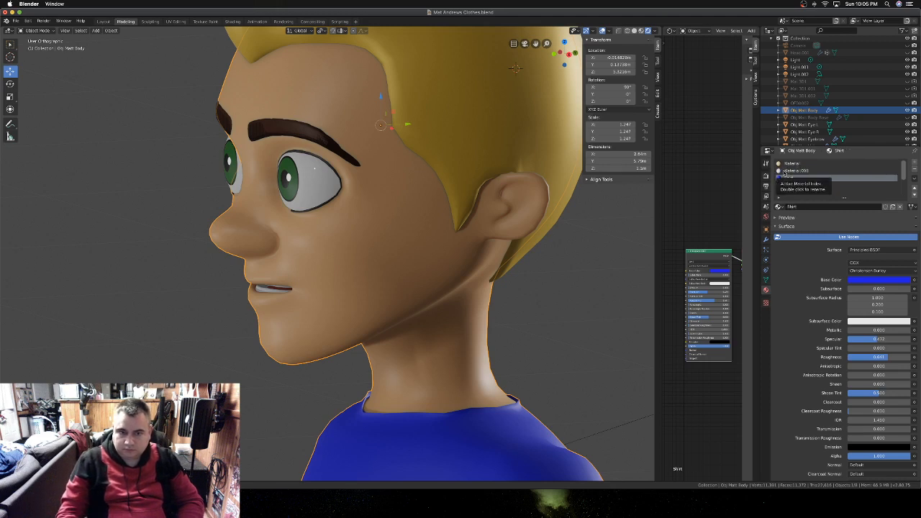
left_click(786, 171)
double_click(786, 170)
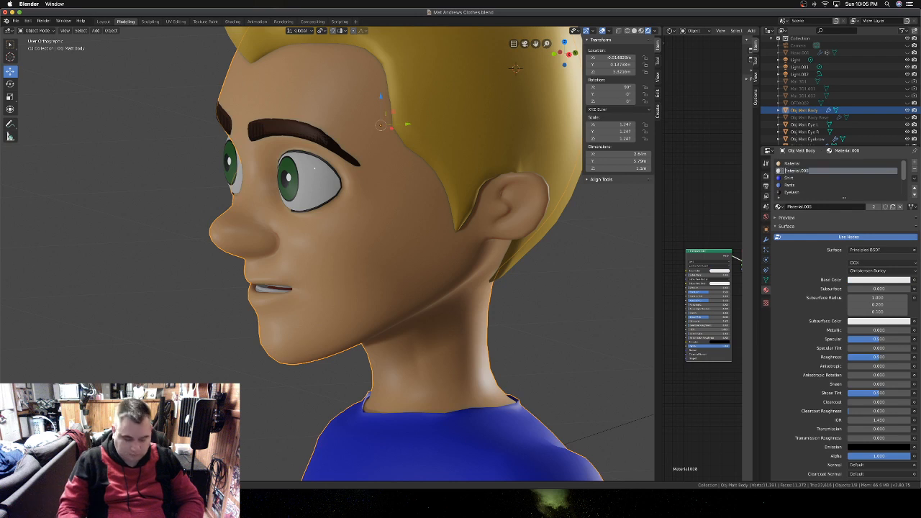
type("Teeth")
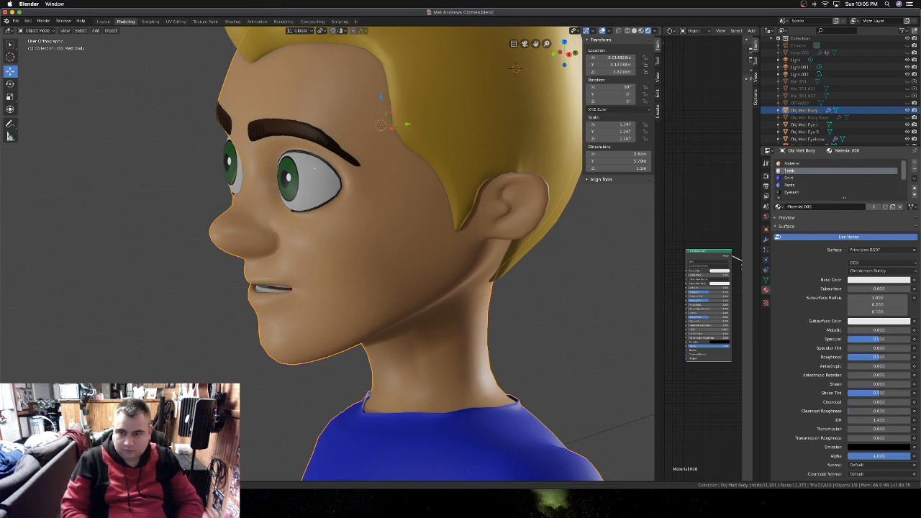
key("Return")
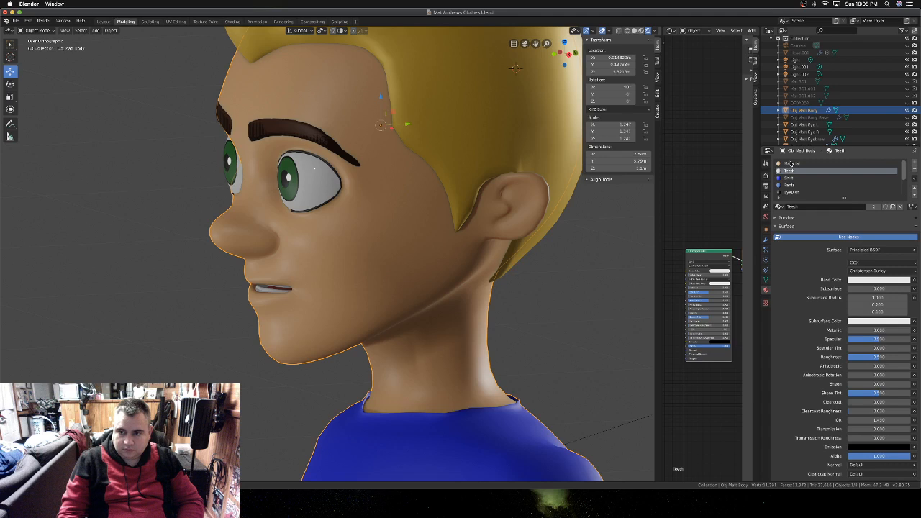
left_click(789, 164)
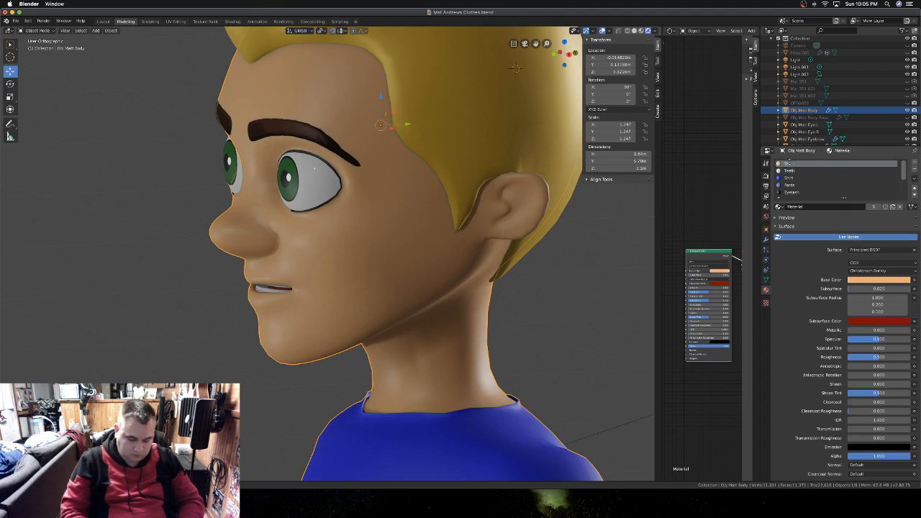
- Open the character's left eye for editing and rename its Material.007 as Pupil
left_click(322, 184)
key("Tab")
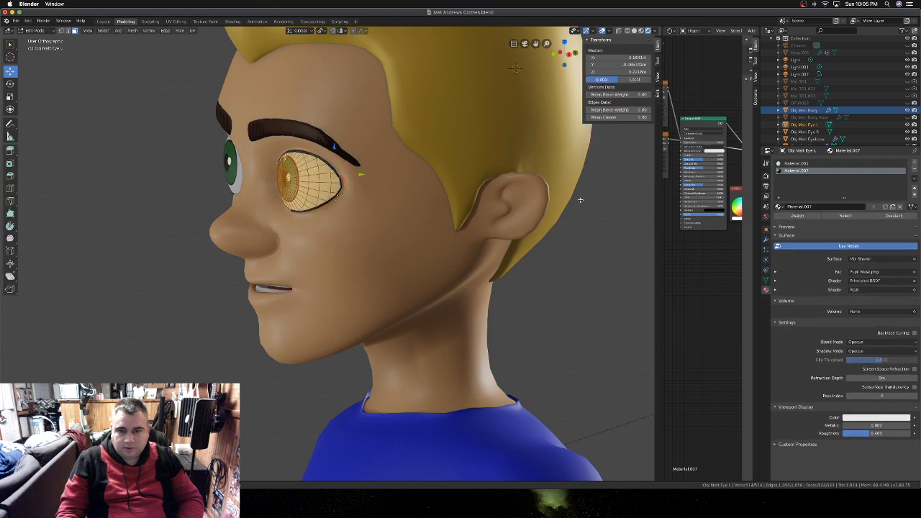
double_click(795, 171)
type("Pup")
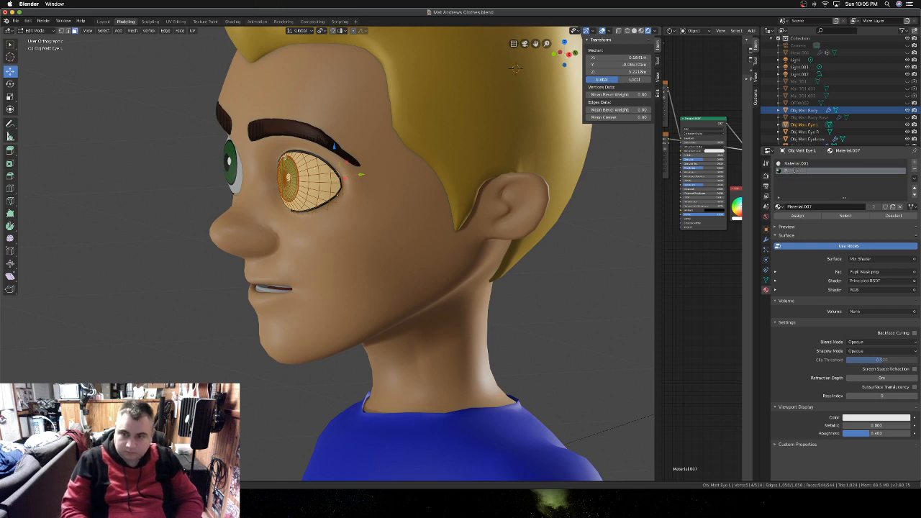
type("il")
key("Return")
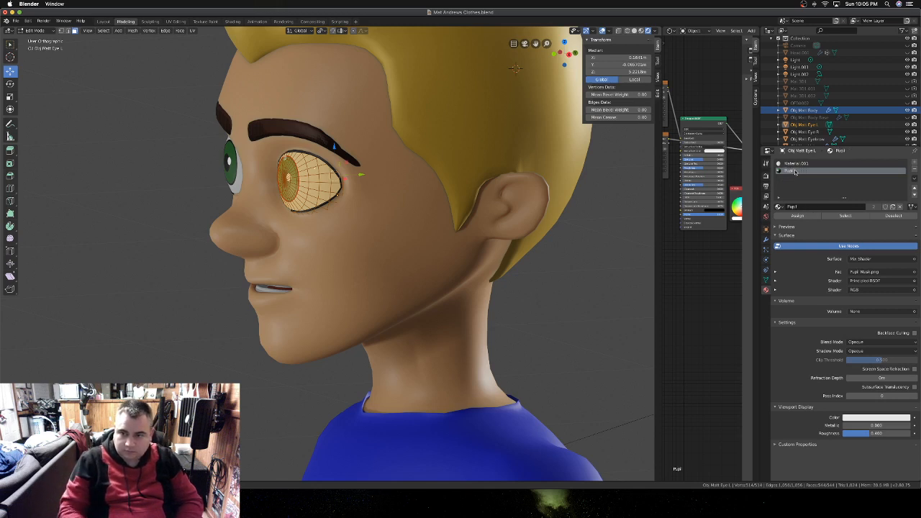
- Rename the left eye's white Material.001 as Eye, return to Object Mode and select the right eye to check its materials
left_click(795, 163)
double_click(794, 163)
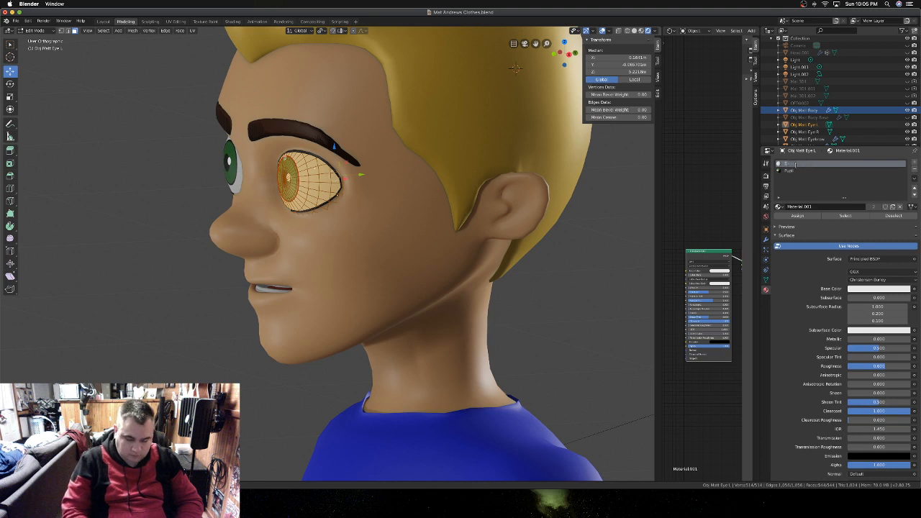
type("Eye")
key("Return")
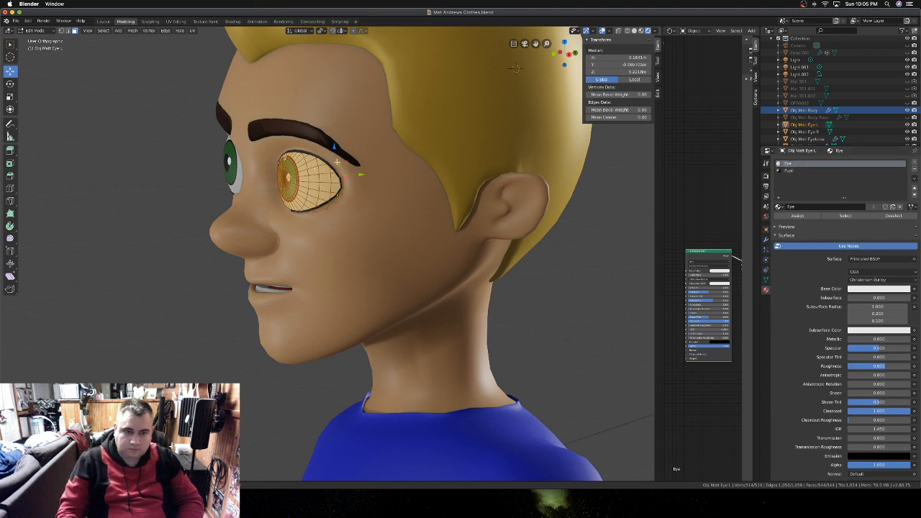
key("Tab")
middle_click_drag(337, 165, 146, 167)
left_click(142, 178)
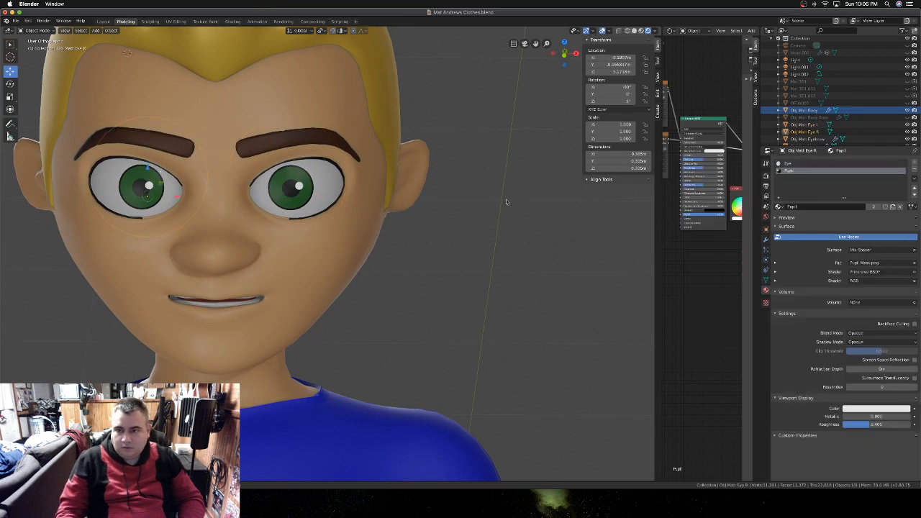
- Select the eyebrow object and rename its dark brown Material.003 as Eyebrow
scroll(430, 187, "down", 6)
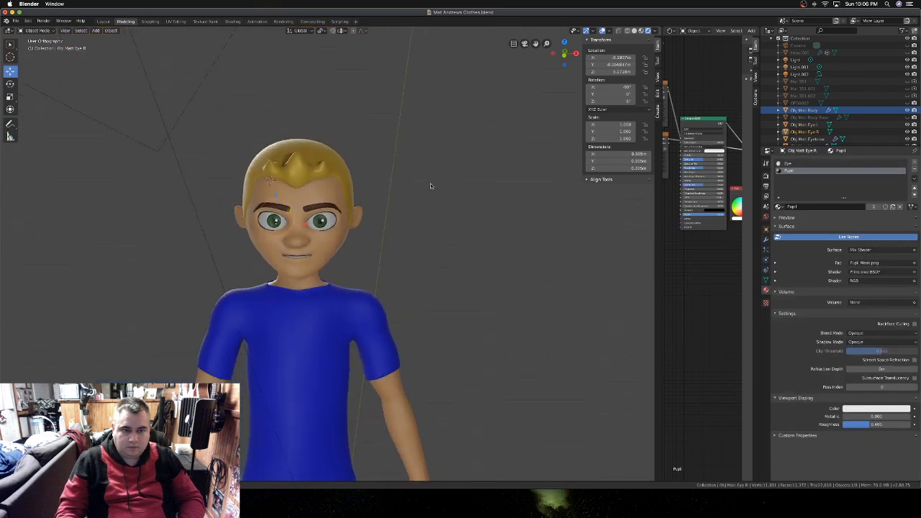
left_click(357, 119)
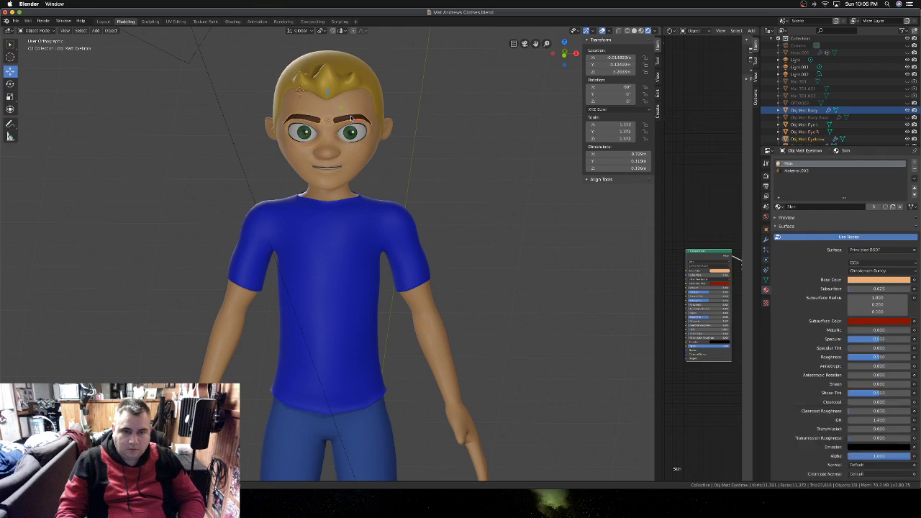
left_click(795, 171)
type("Eye")
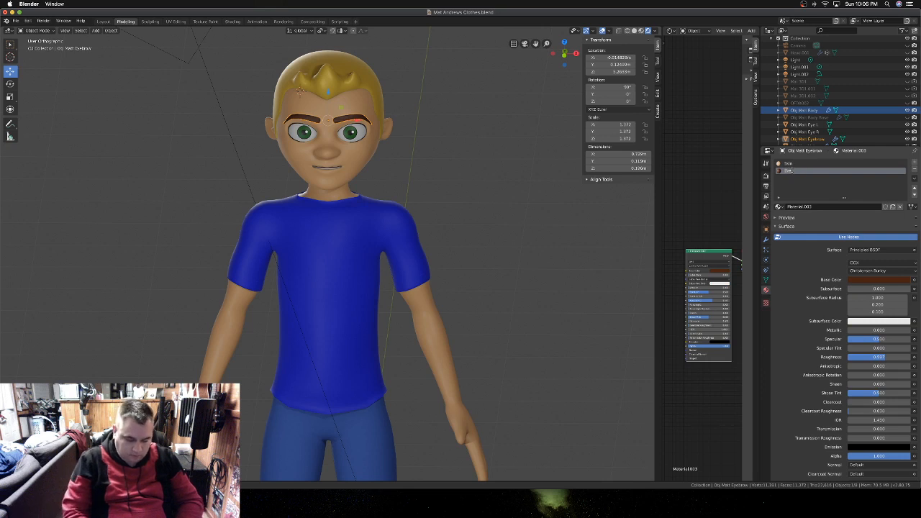
type("brow")
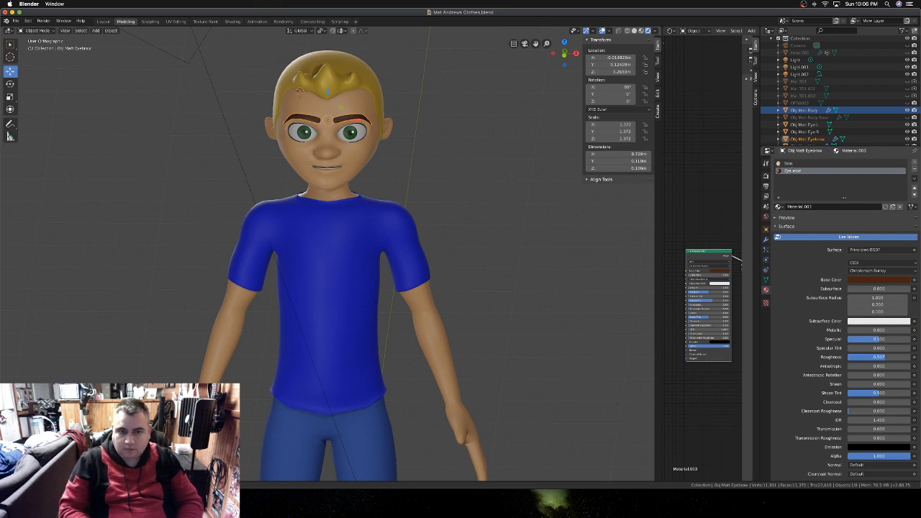
key("Return")
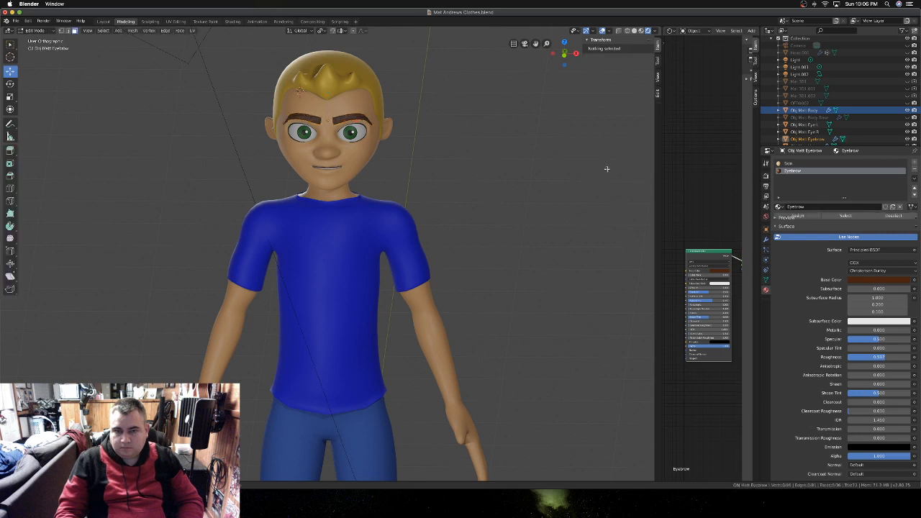
- Examine the character's face, shirt and full figure from the front and from several side angles
key("Tab")
key("KP_1")
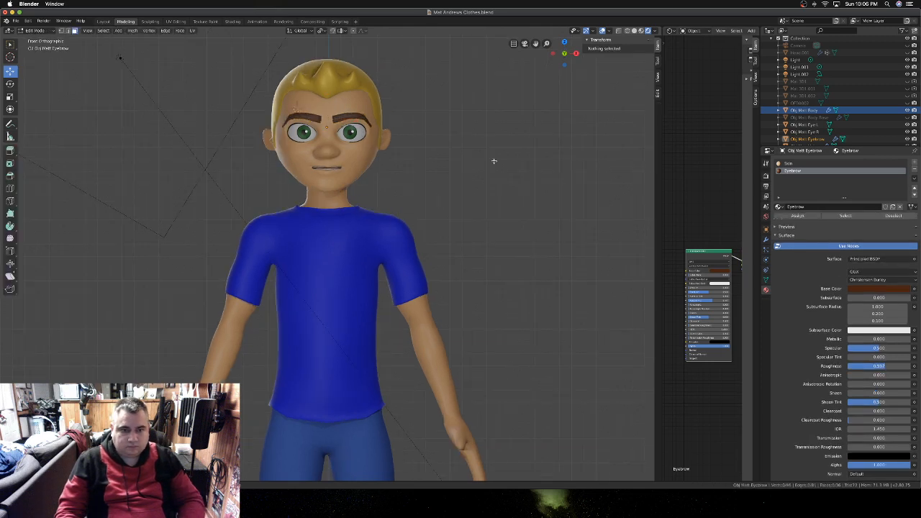
scroll(330, 168, "up", 5)
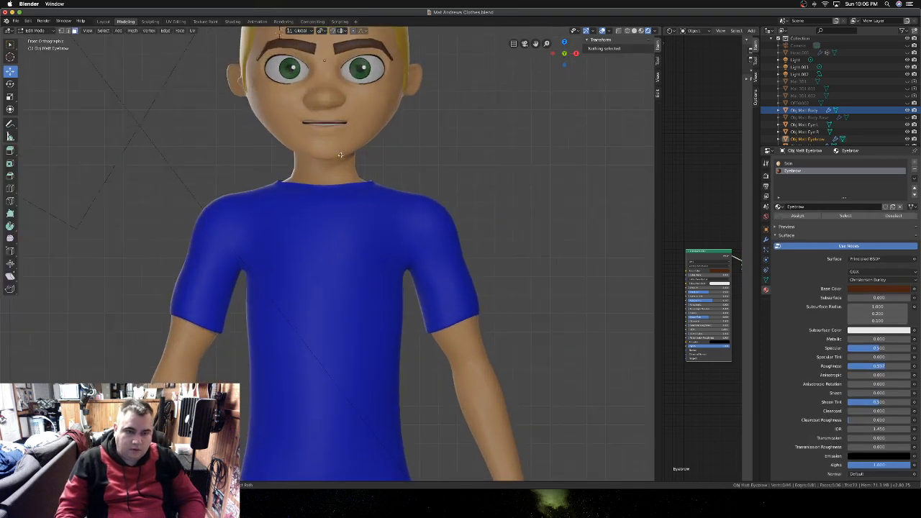
scroll(341, 155, "up", 3, "shift")
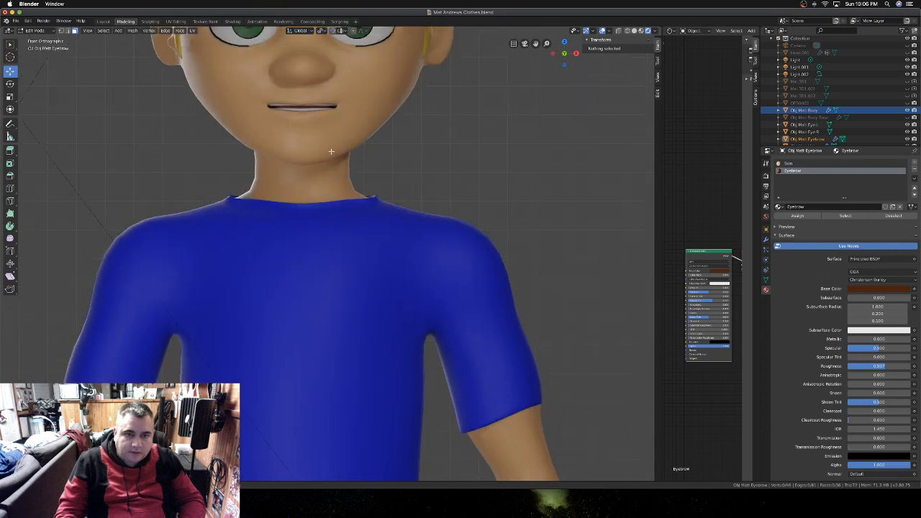
scroll(308, 110, "right", 5)
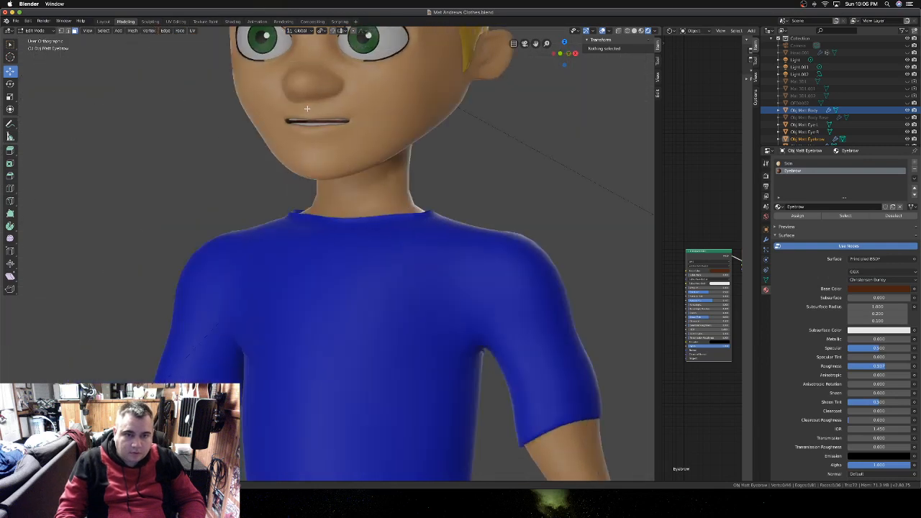
scroll(308, 109, "left", 3)
scroll(307, 108, "left", 4)
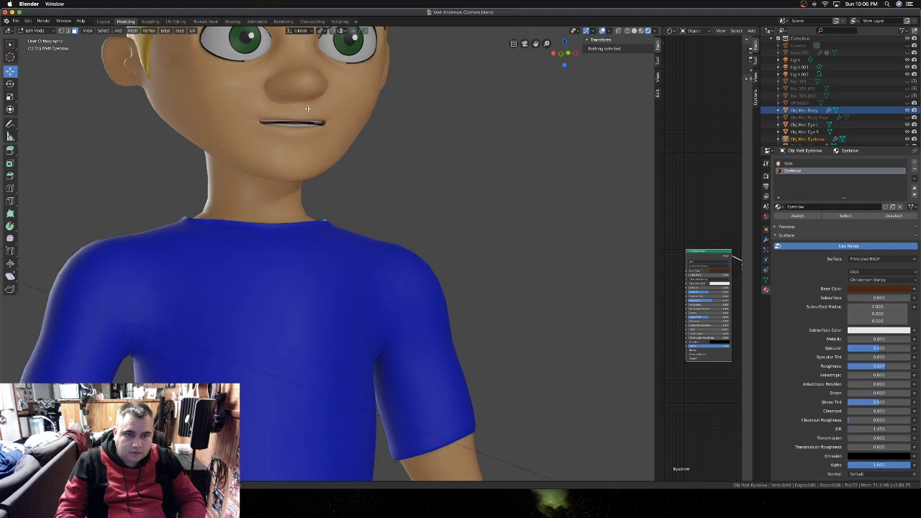
scroll(307, 108, "right", 5)
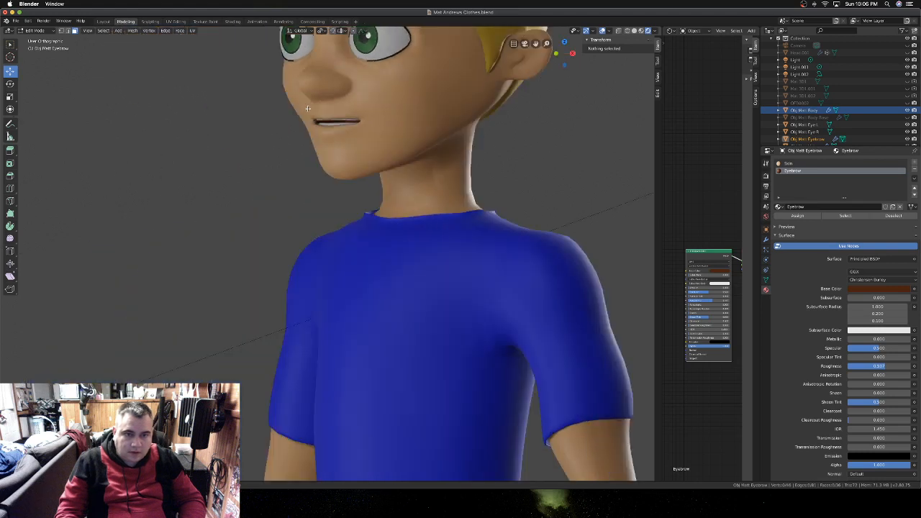
scroll(324, 116, "down", 10, "ctrl")
scroll(325, 115, "down", 3, "shift")
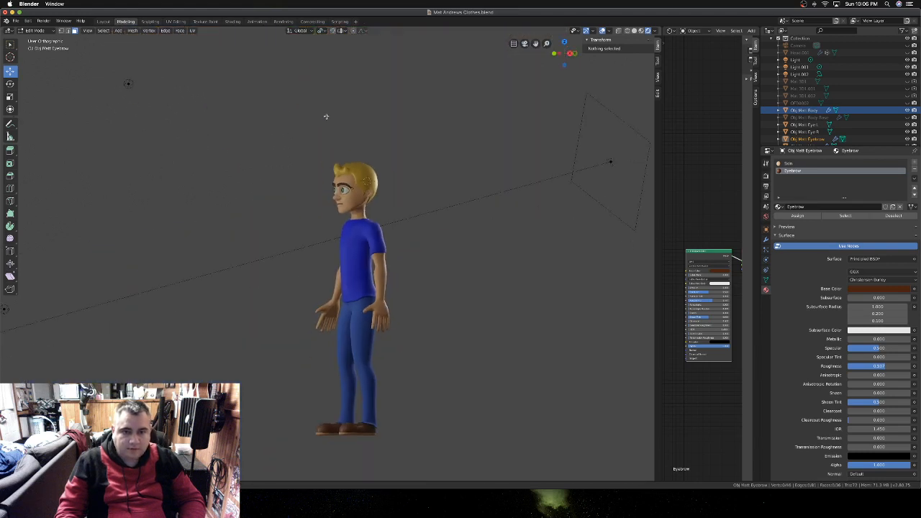
- Edit the body mesh and lower a face near the base of the left thumb about 0.02 m along Z in right view
key("Tab")
left_click(385, 282)
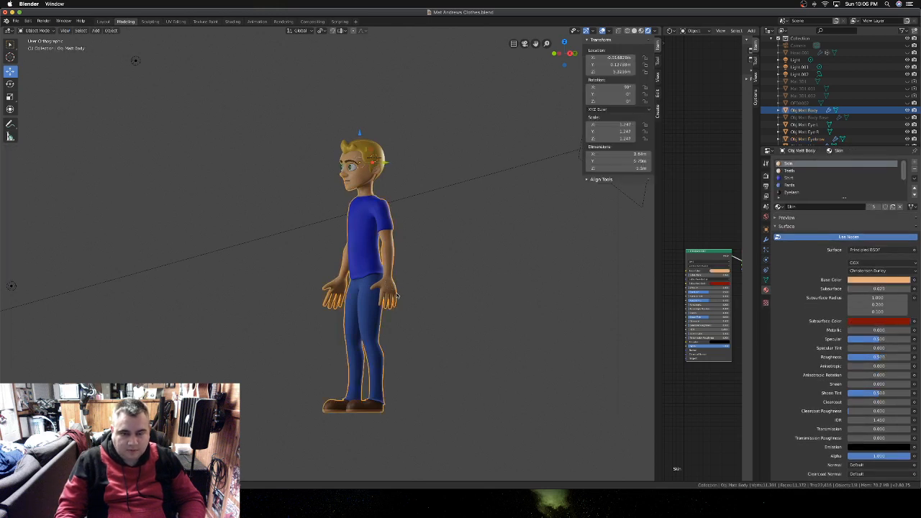
key("Tab")
scroll(390, 294, "up", 3, "ctrl")
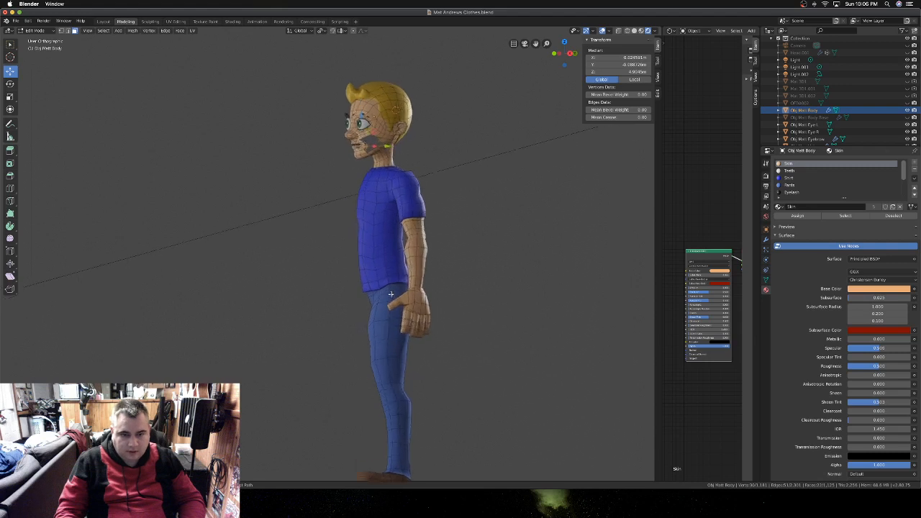
scroll(417, 310, "up", 5, "ctrl")
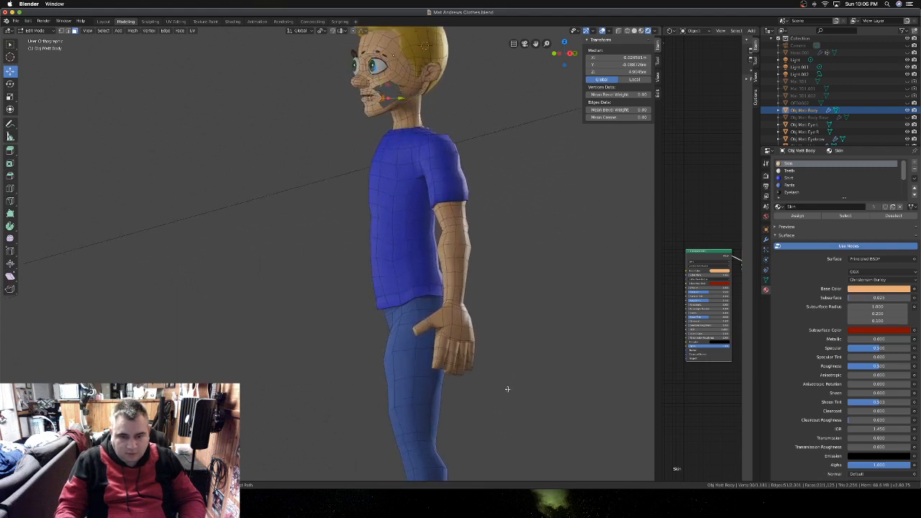
scroll(507, 389, "up", 3, "ctrl")
scroll(516, 389, "left", 10)
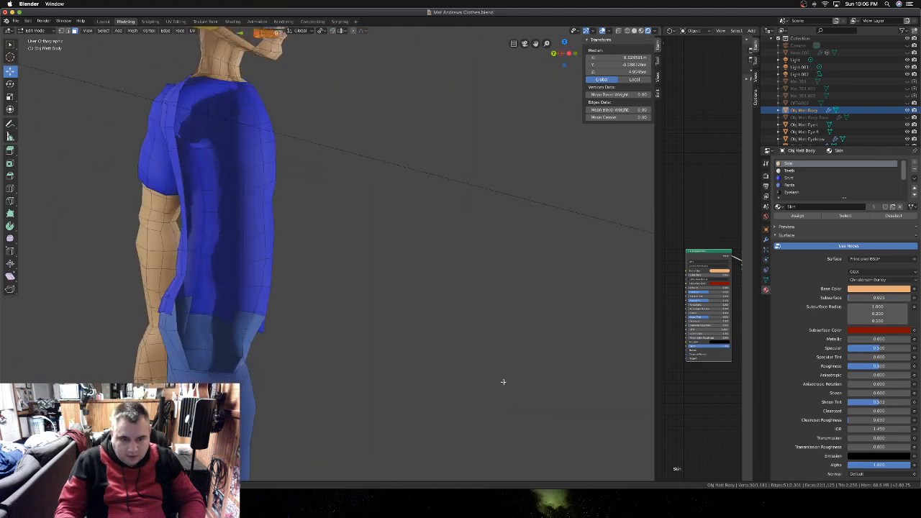
scroll(503, 381, "left", 5)
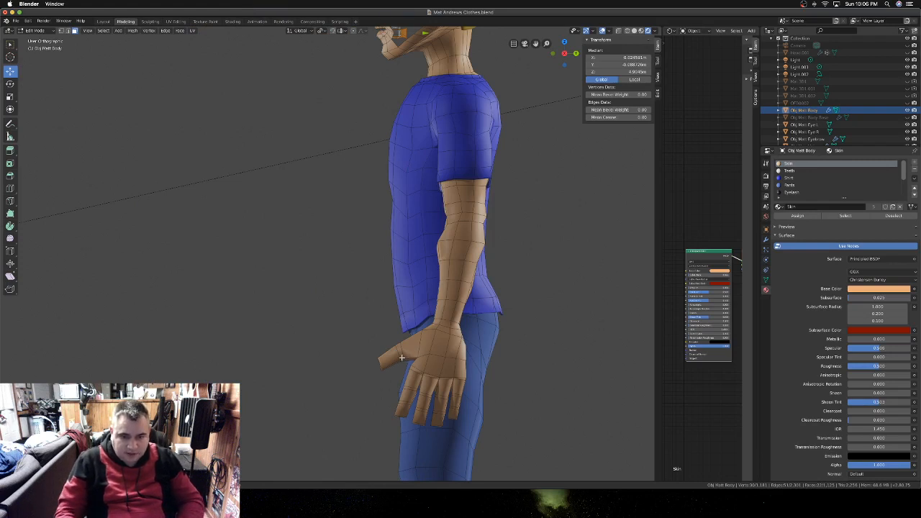
left_click(406, 360)
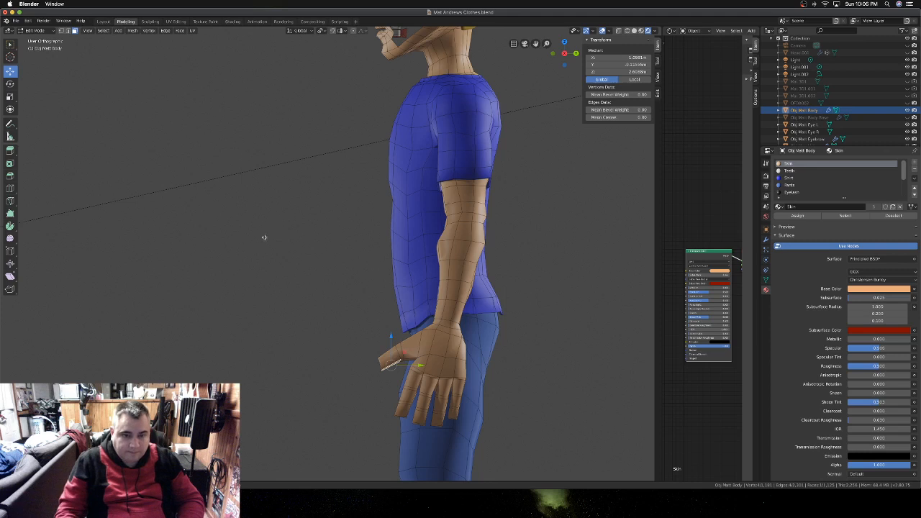
left_click(401, 360)
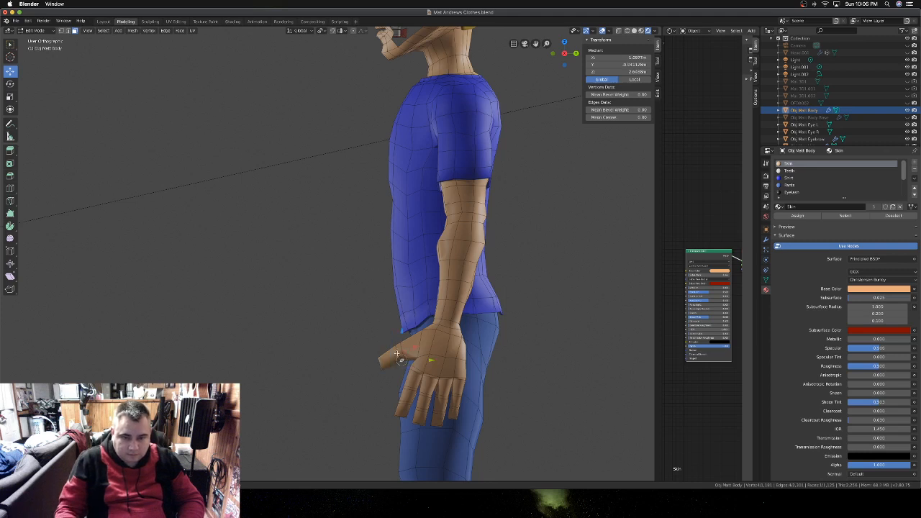
key("KP_3")
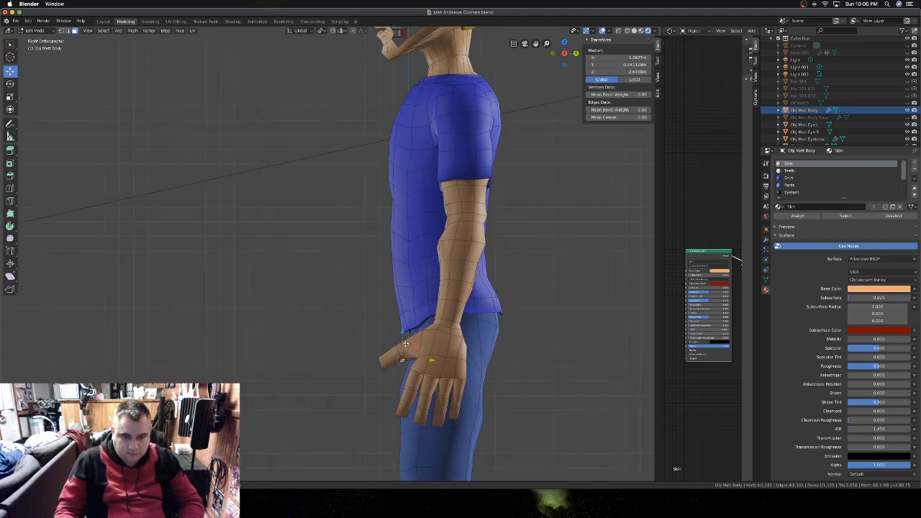
key("g")
key("z")
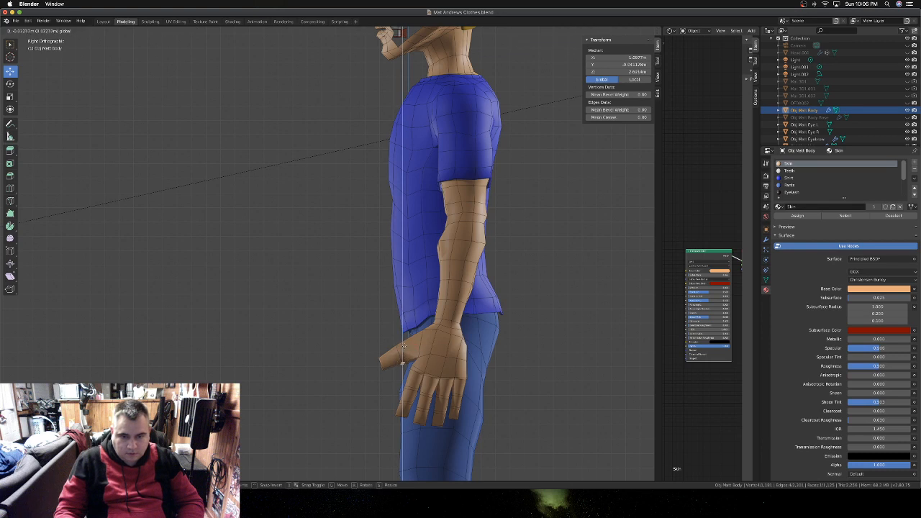
left_click(404, 347)
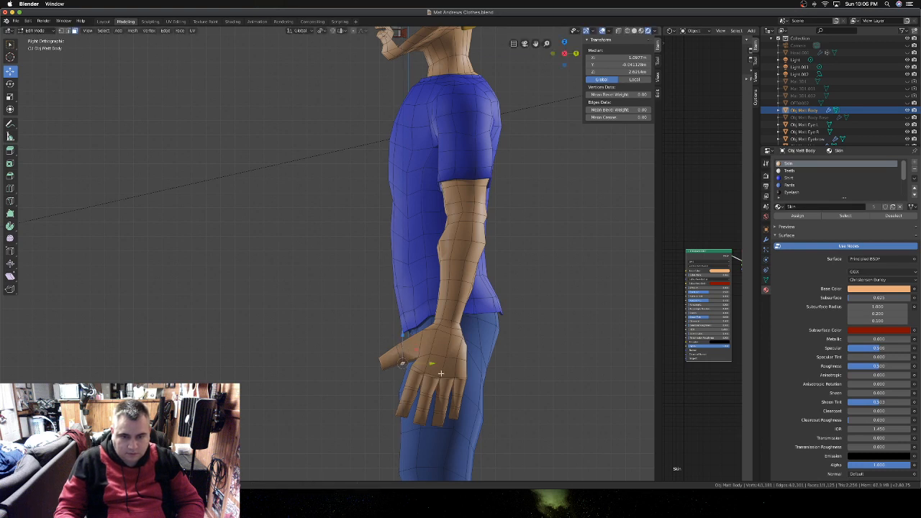
- In edge select mode, select the edge at the base of the thumb and reposition it slightly in right side view
middle_click_drag(405, 348, 496, 362)
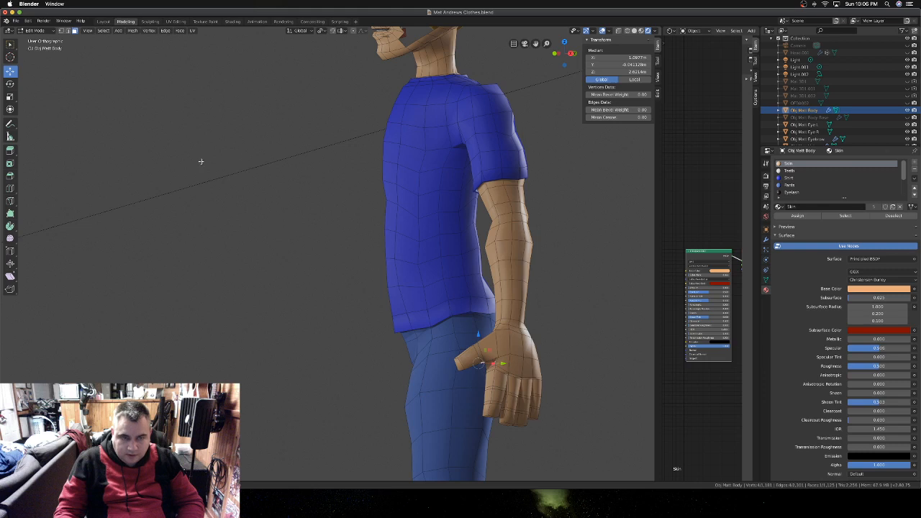
left_click(68, 30)
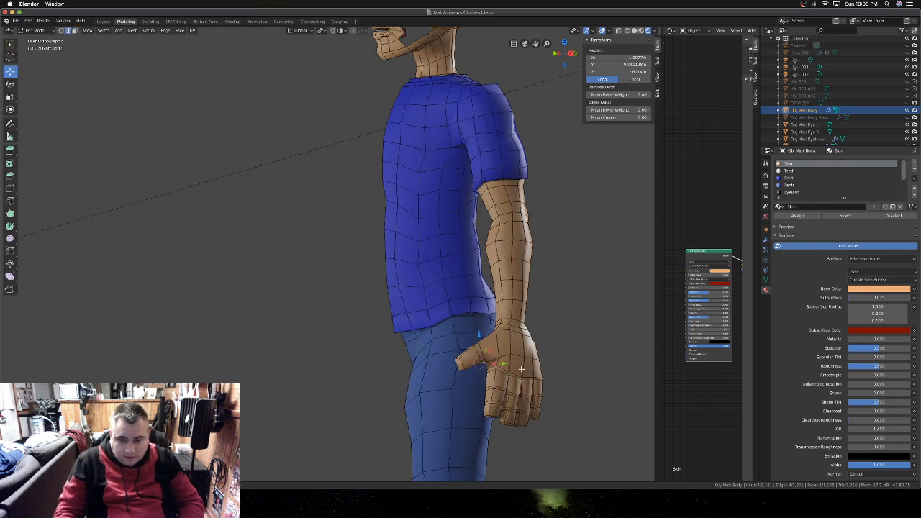
middle_click_drag(536, 393, 508, 345)
left_click(509, 344)
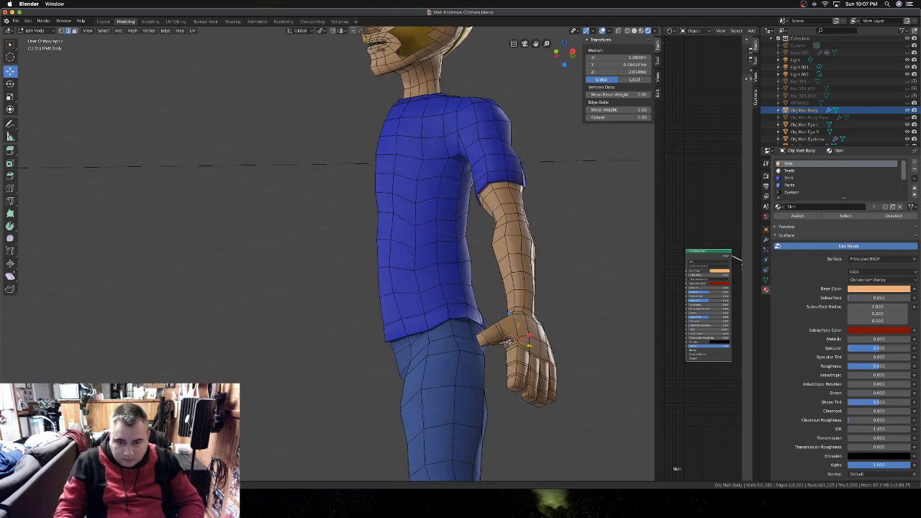
key("KP_1")
key("KP_3")
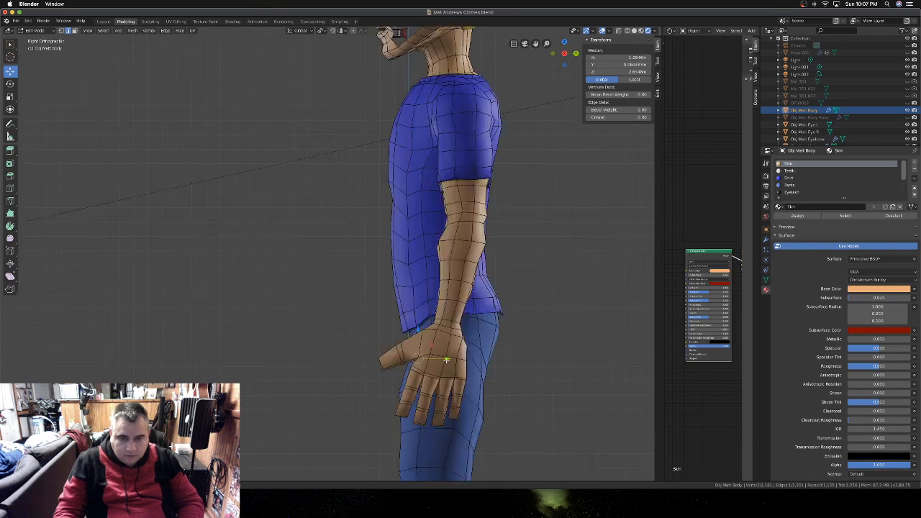
key("g")
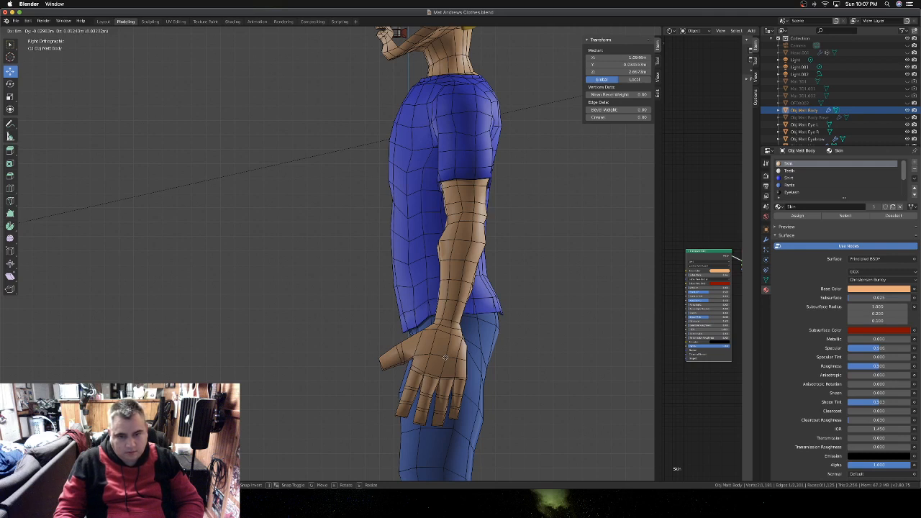
left_click(445, 358)
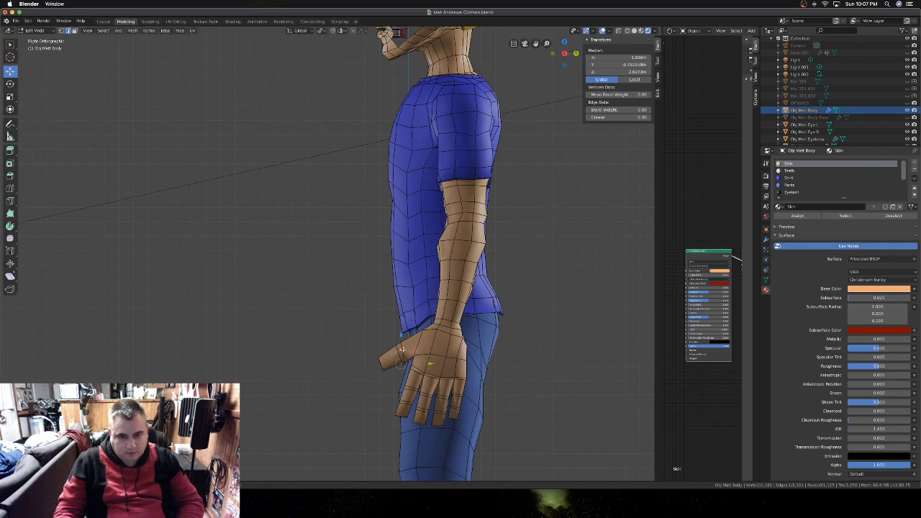
- Reposition the thumb edges between the base and the tip in side view to refine the thumb's outline
key("g")
left_click(377, 374)
left_click(385, 370)
left_click(384, 370)
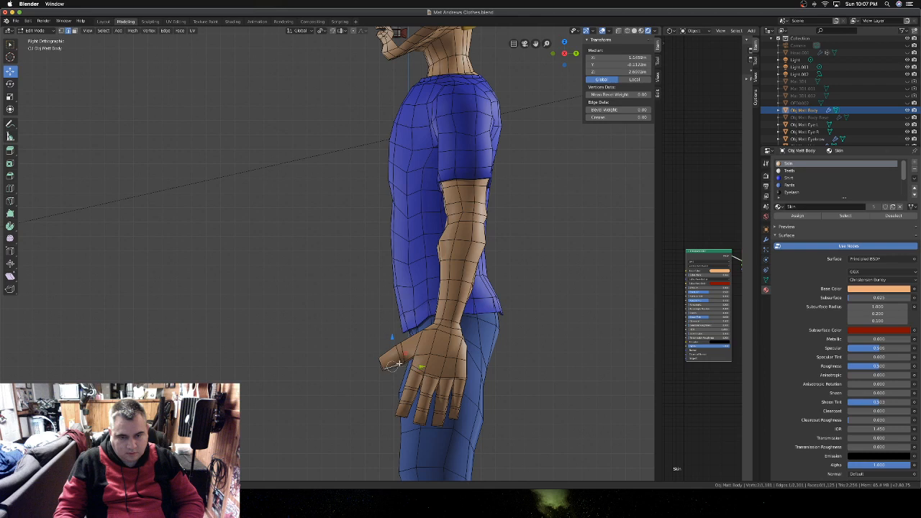
- Rotate the edge at the tip of the thumb slightly in side view and check the smoothed hand
left_click(398, 360)
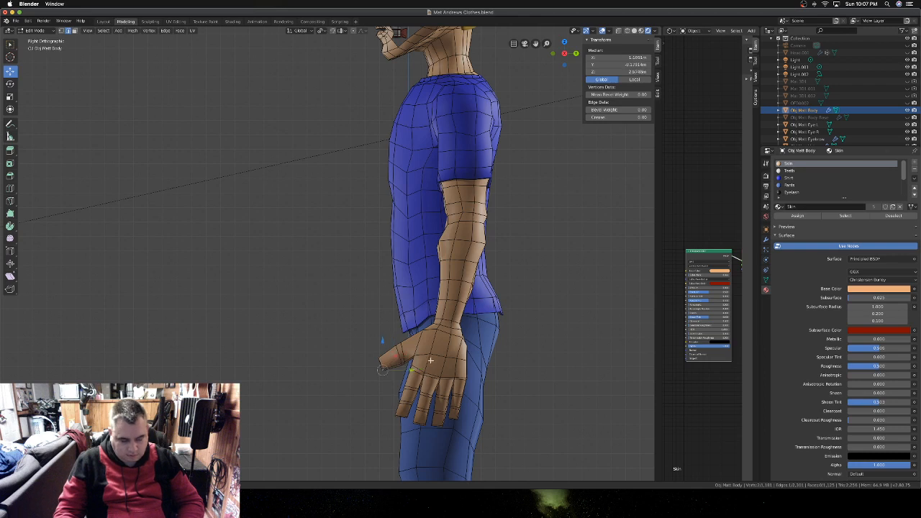
key("r")
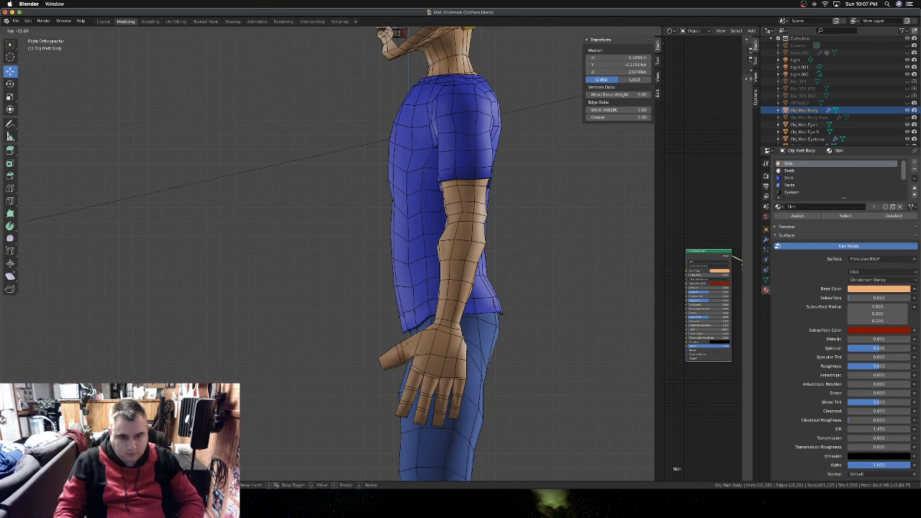
left_click(431, 365)
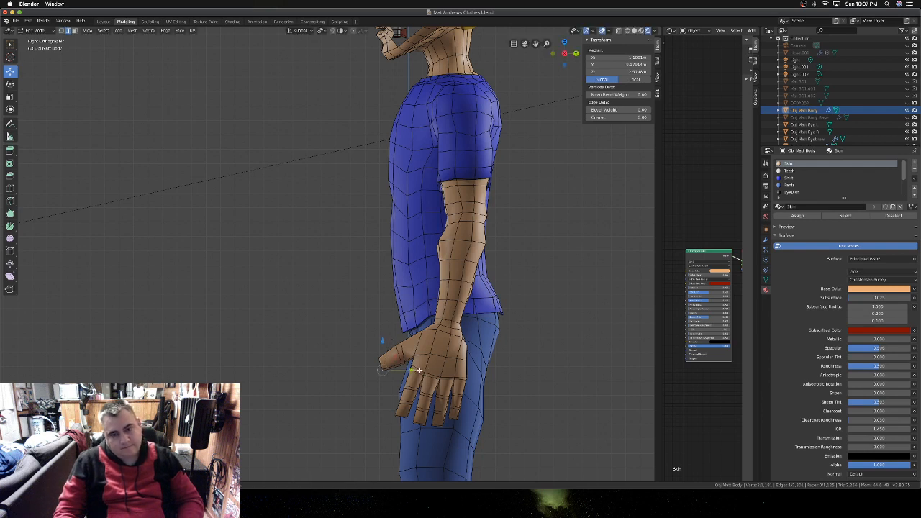
key("Tab")
key("Tab")
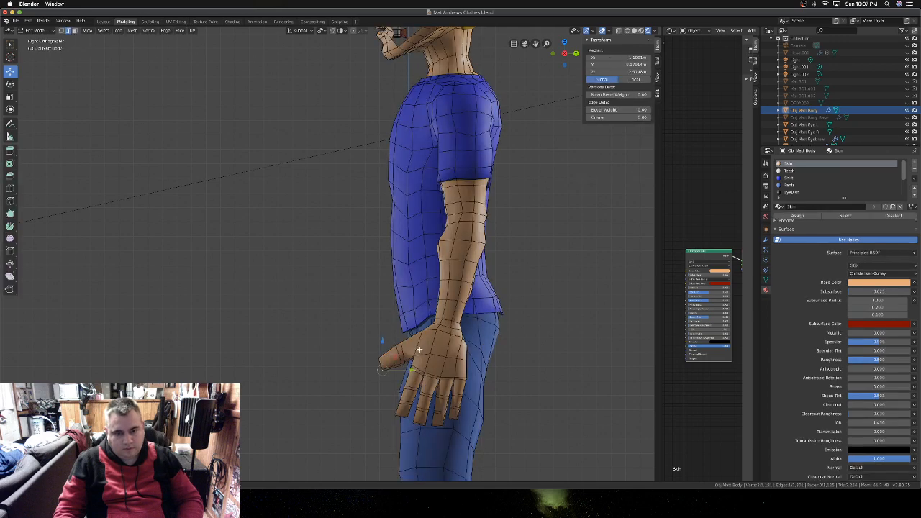
- Add a loop cut at the base of the thumb and edge-slide it toward the wrist
middle_click_drag(420, 350, 473, 361)
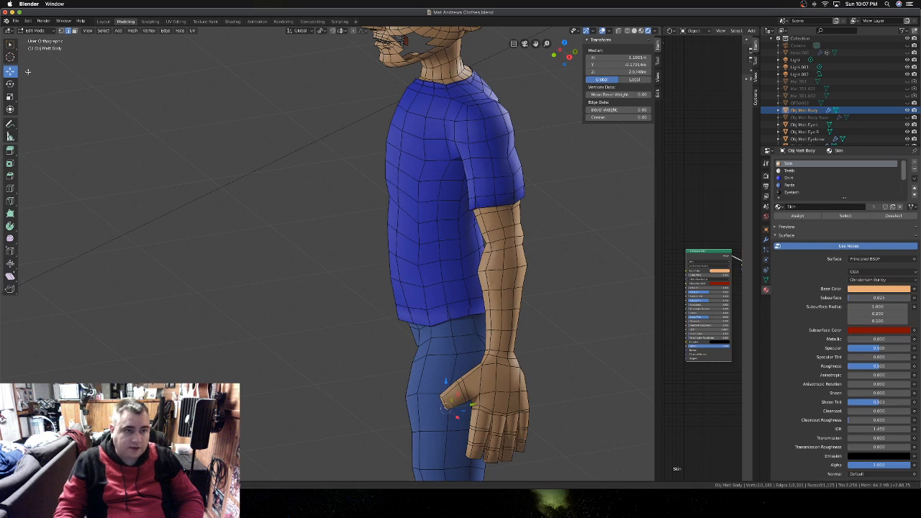
left_click(11, 200)
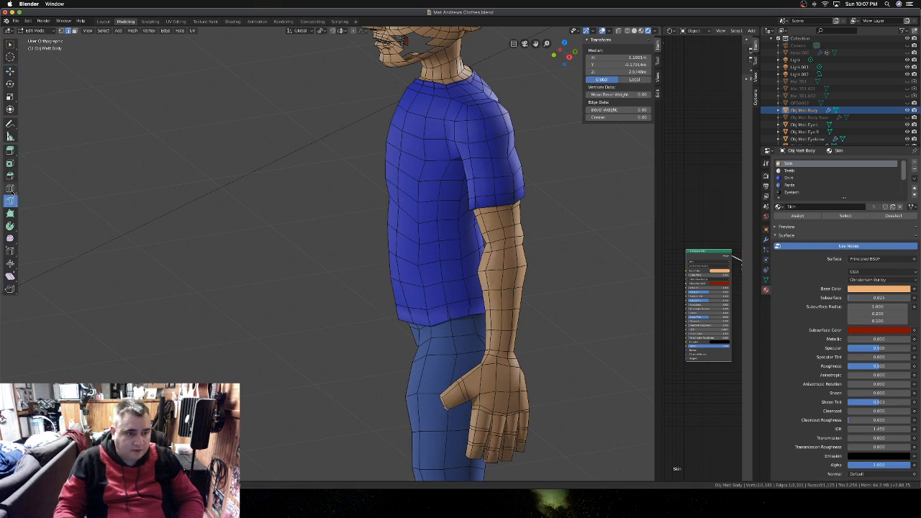
left_click(10, 188)
left_click(470, 379)
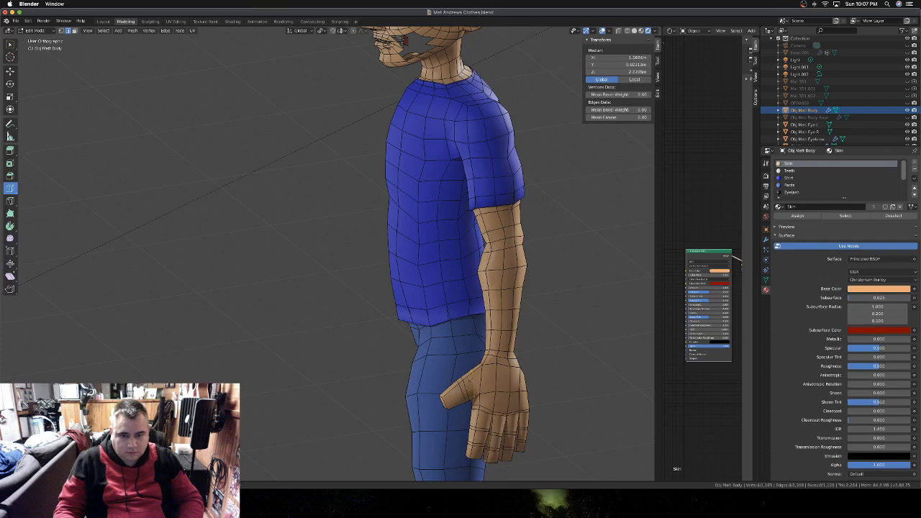
key("g")
key("g")
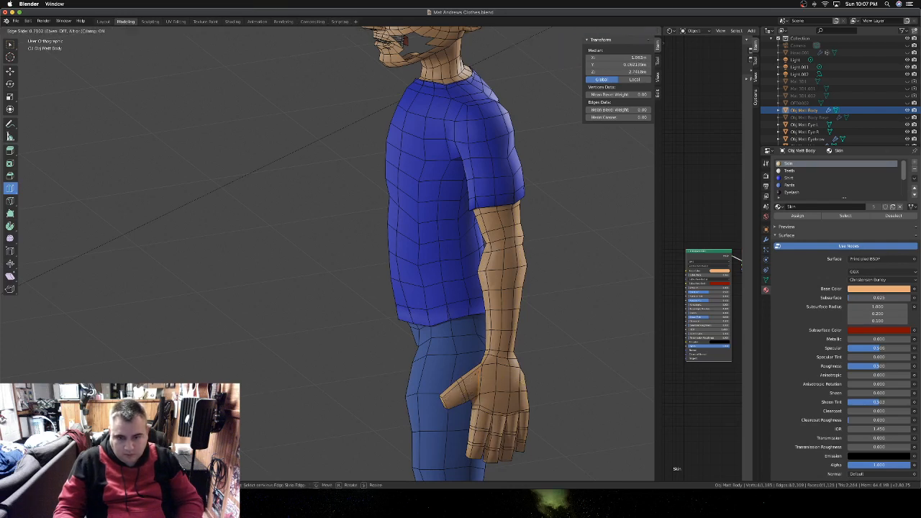
left_click(471, 370)
- Move the upper edge between the thumb base and the wrist in side view, and check the smoothed hand in Object Mode
key("KP_1")
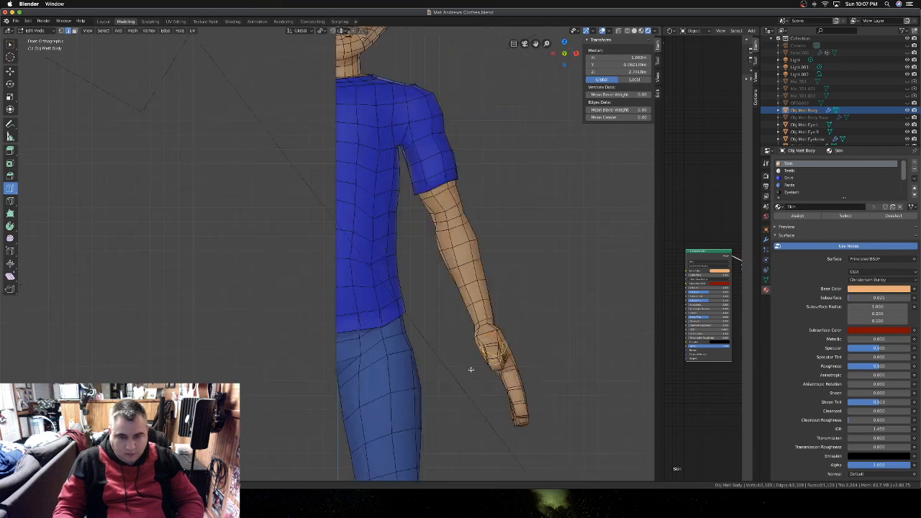
key("KP_3")
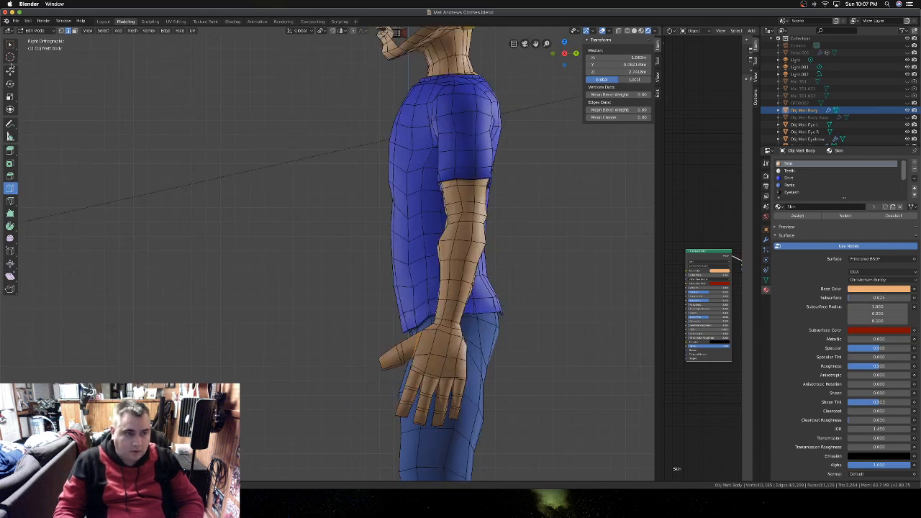
left_click(10, 71)
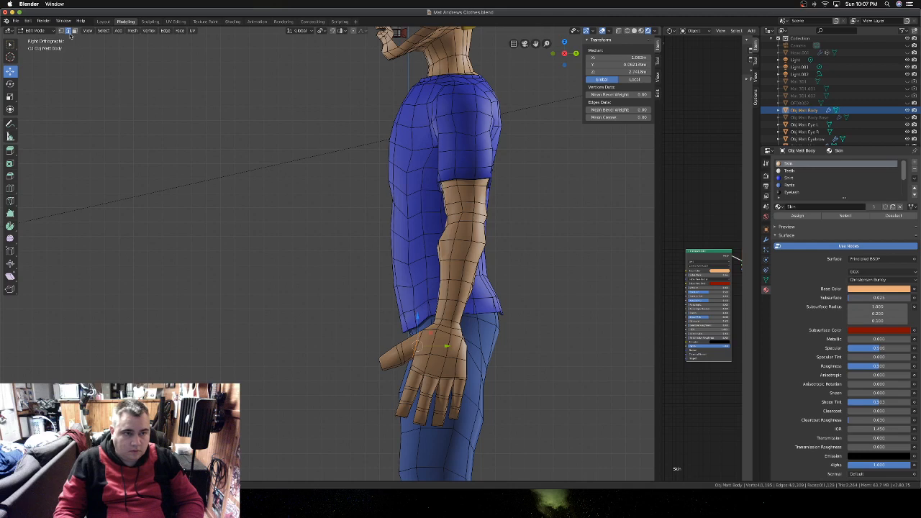
middle_click_drag(420, 380, 403, 412)
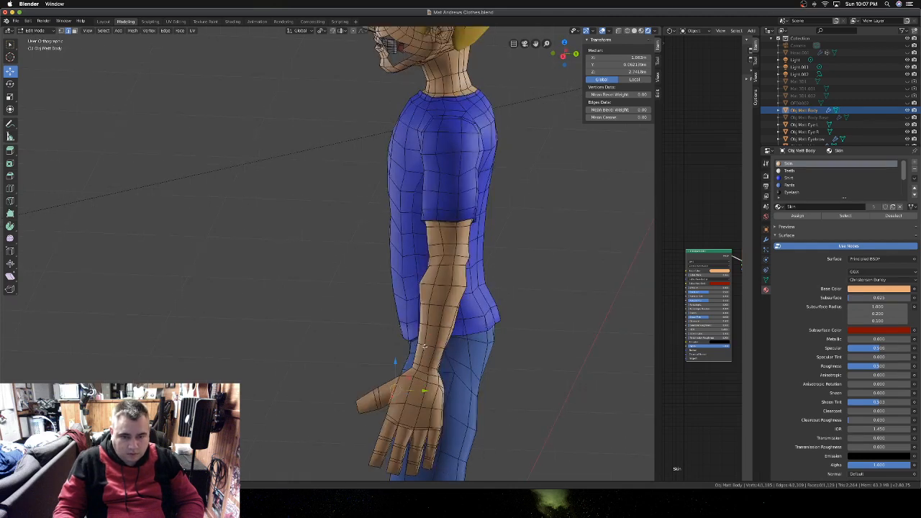
middle_click_drag(426, 325, 422, 382)
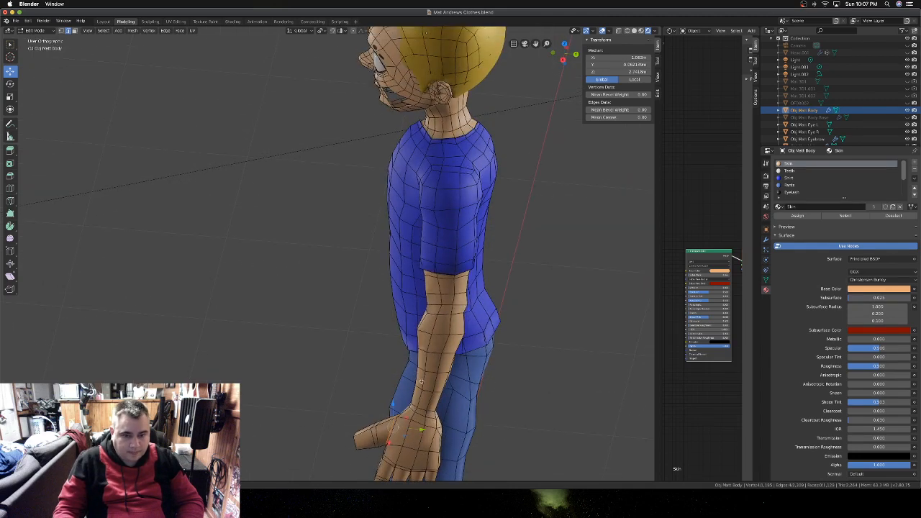
left_click(396, 415)
left_click(406, 411)
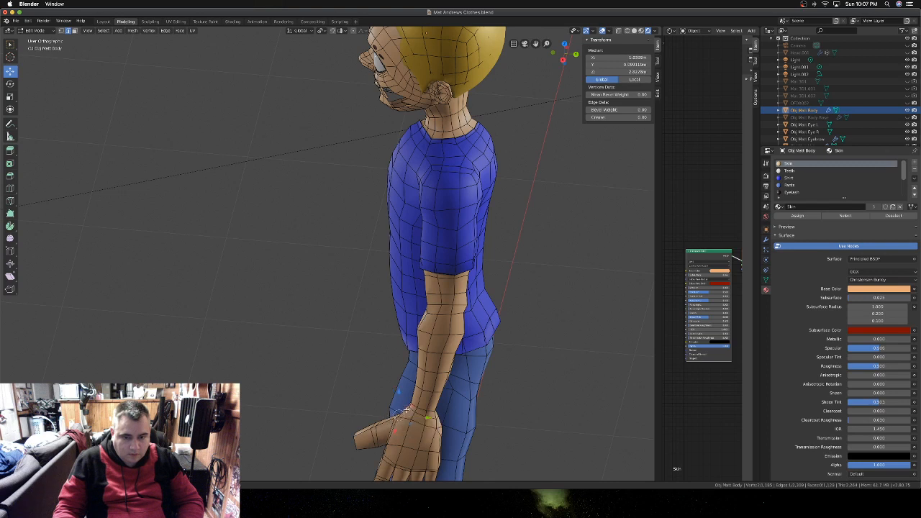
key("KP_3")
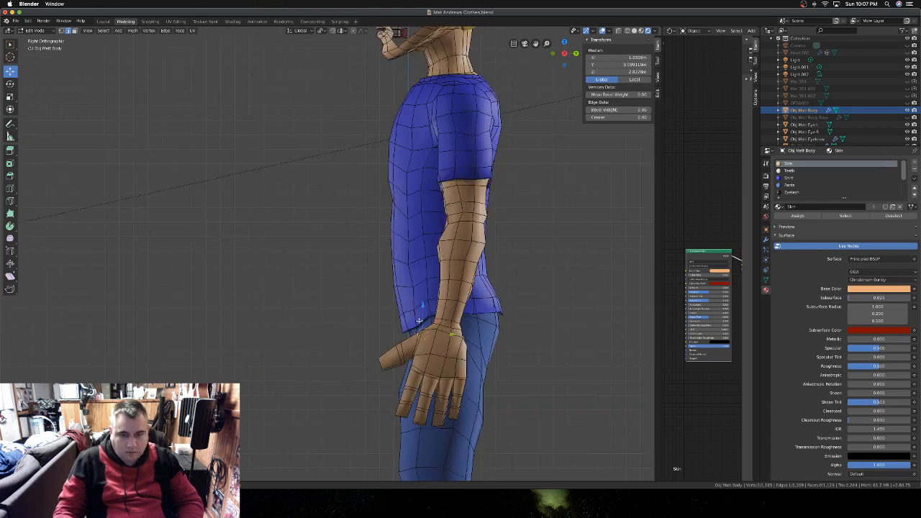
key("g")
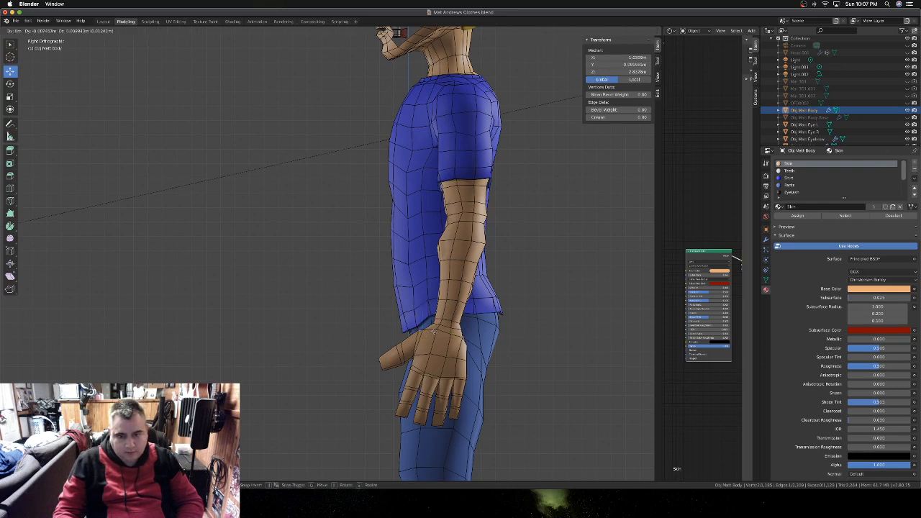
left_click(434, 330)
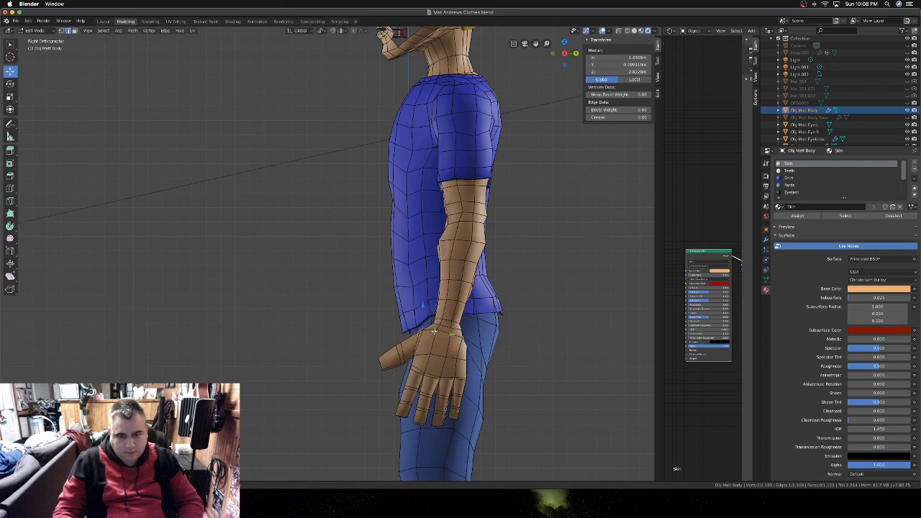
key("Tab")
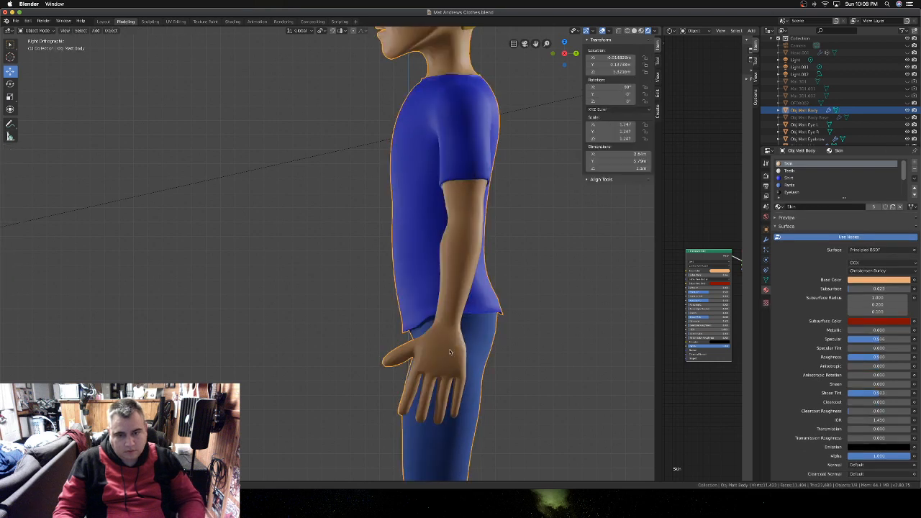
scroll(447, 353, "down", 2)
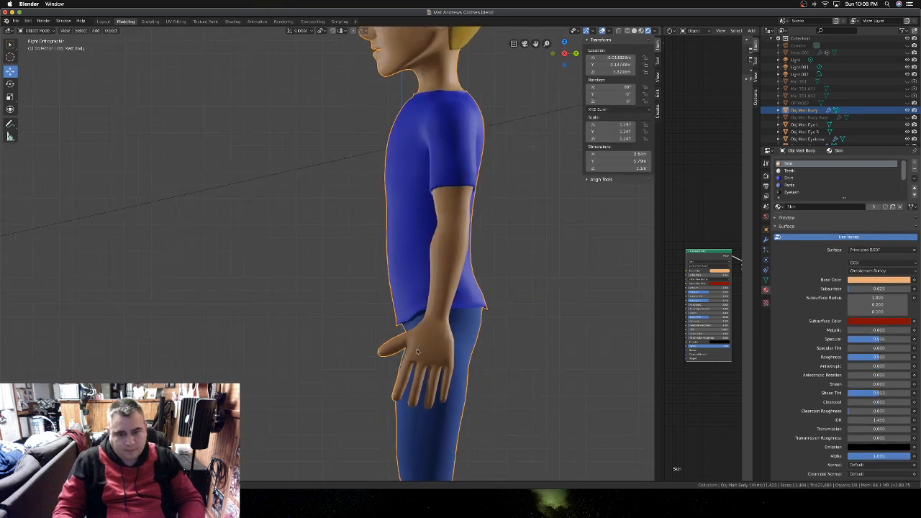
- Select the two adjoining edges under the thumb base, lower them about 0.018 m in side view, and check the smoothed hand
key("Tab")
middle_click_drag(410, 352, 442, 345)
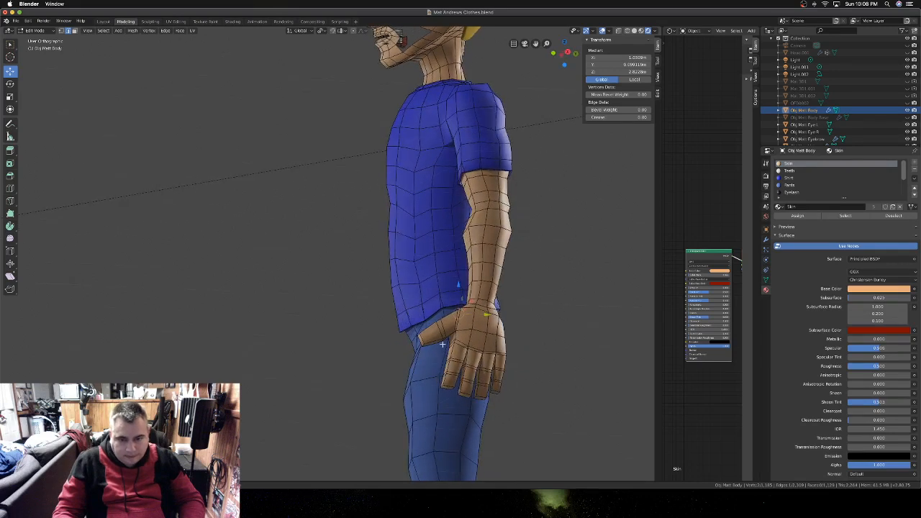
left_click(450, 336)
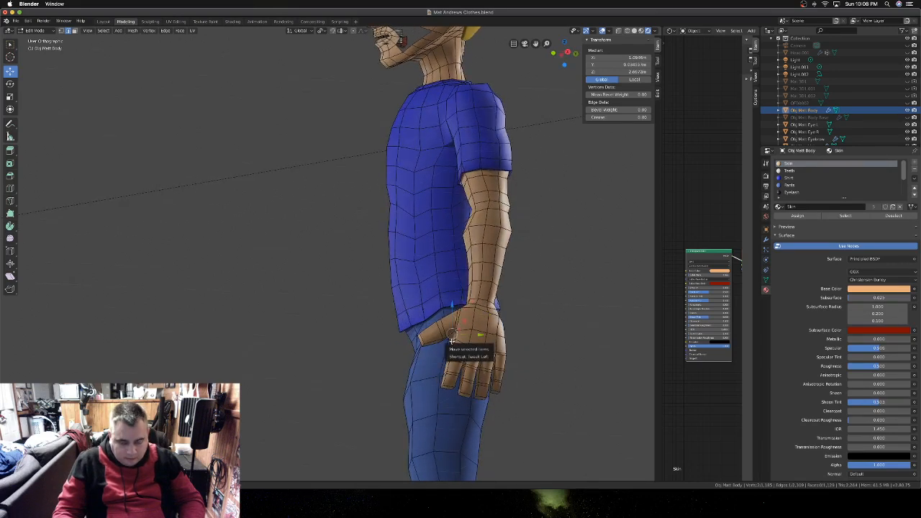
middle_click_drag(451, 338, 447, 269)
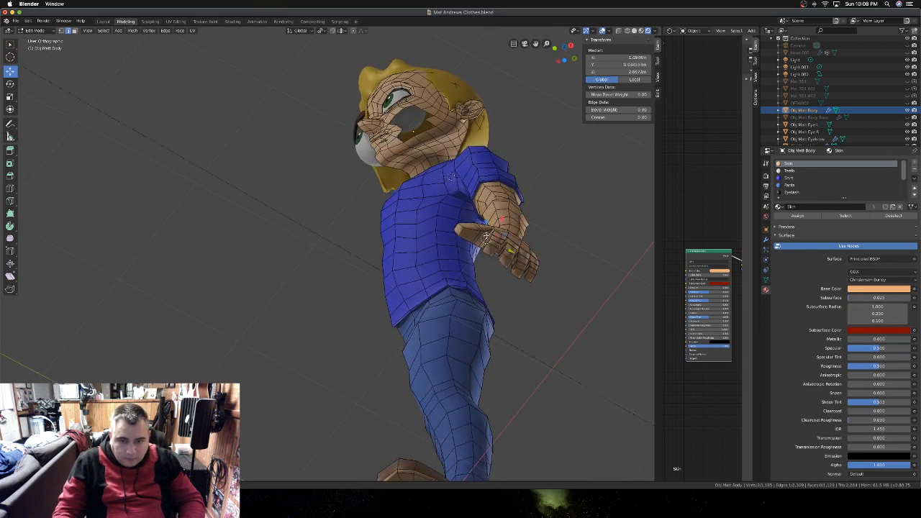
left_click(486, 238, "shift")
middle_click_drag(487, 238, 488, 240)
key("KP_3")
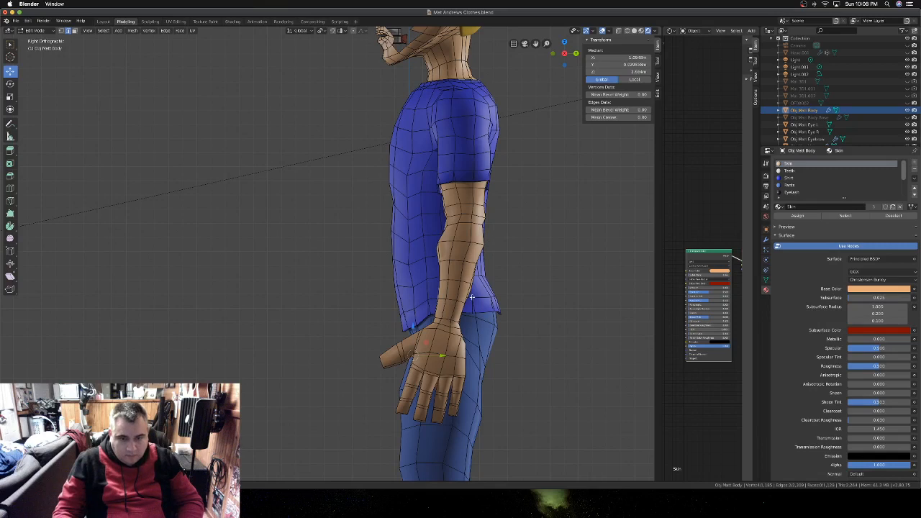
key("g")
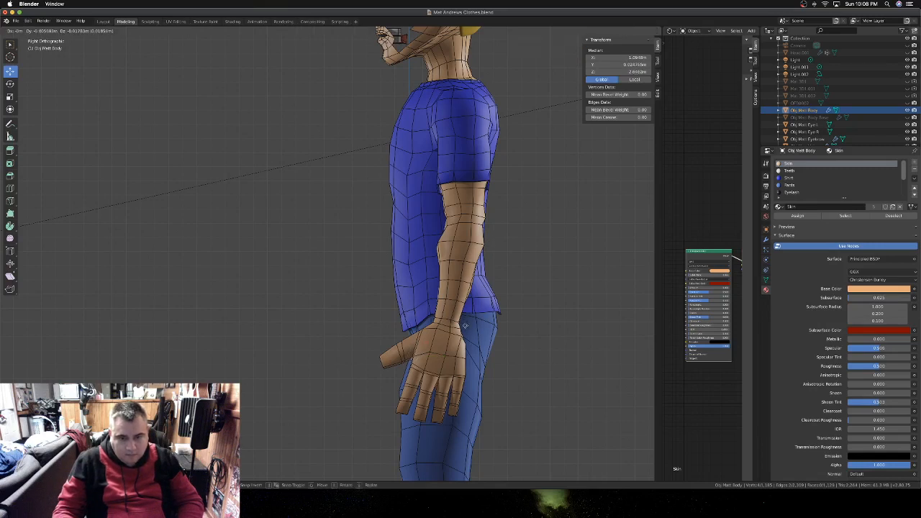
left_click(465, 326)
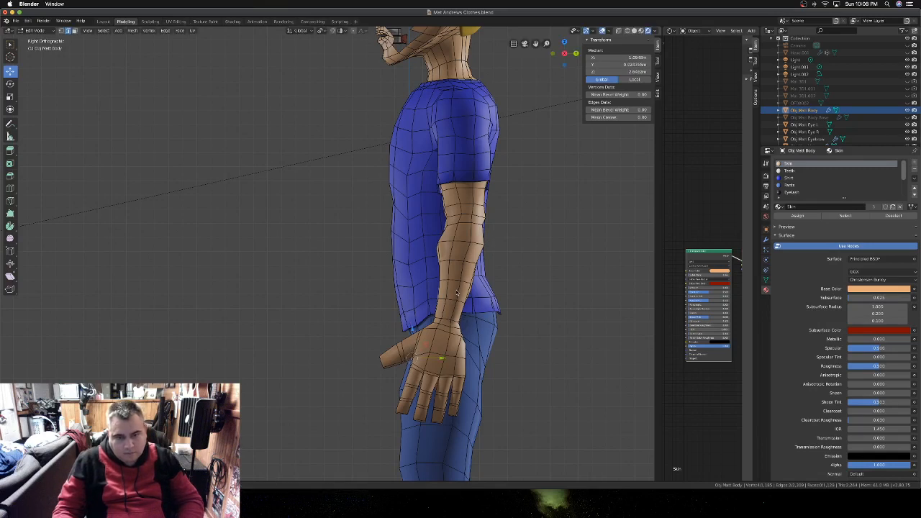
key("Tab")
key("Tab")
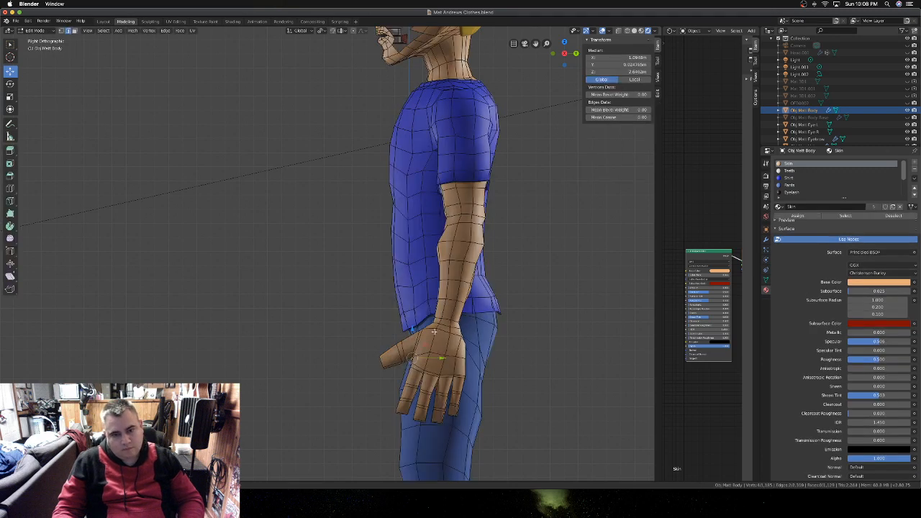
key("Tab")
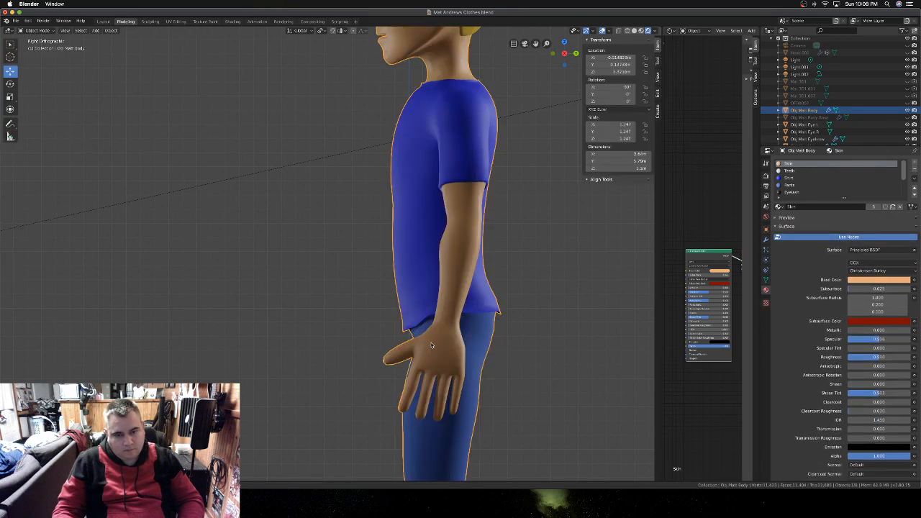
key("Tab")
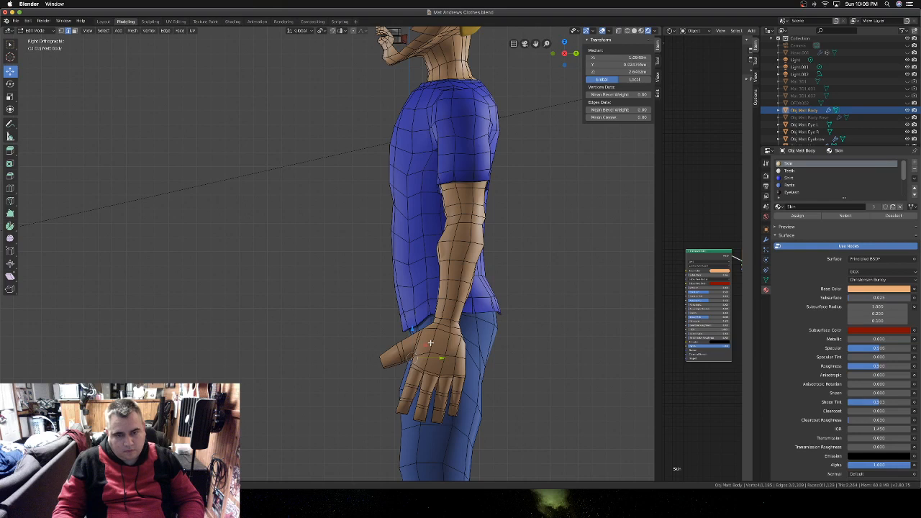
- Raise the lower edge of the thumb tip about 0.018 m in side view and check the smoothed hand
key("Tab")
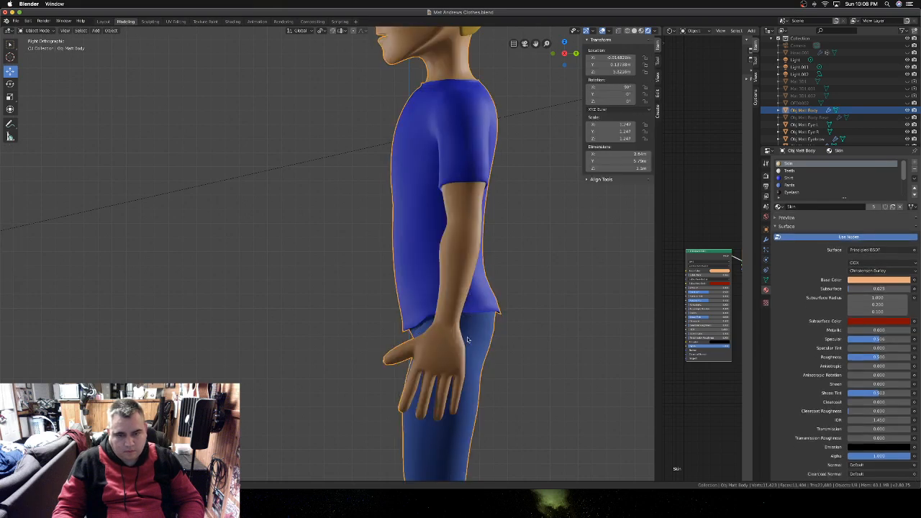
key("Tab")
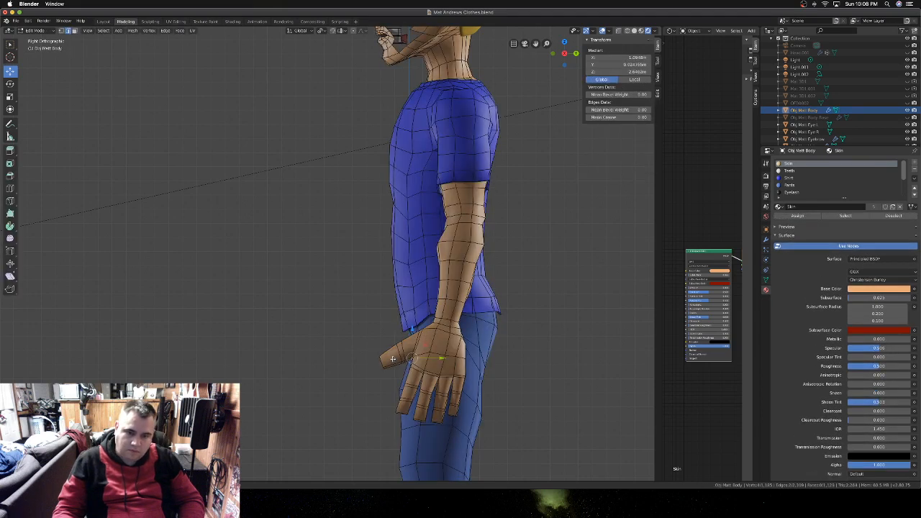
left_click(386, 364)
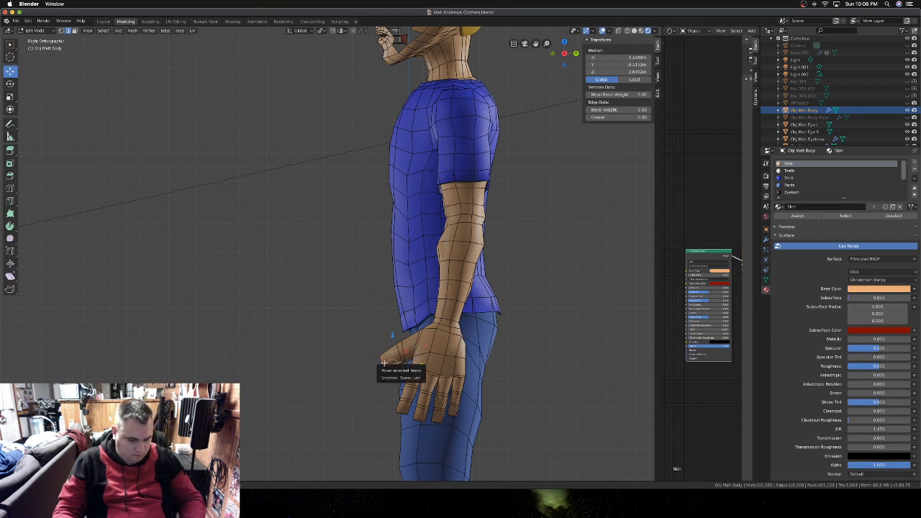
left_click(382, 368)
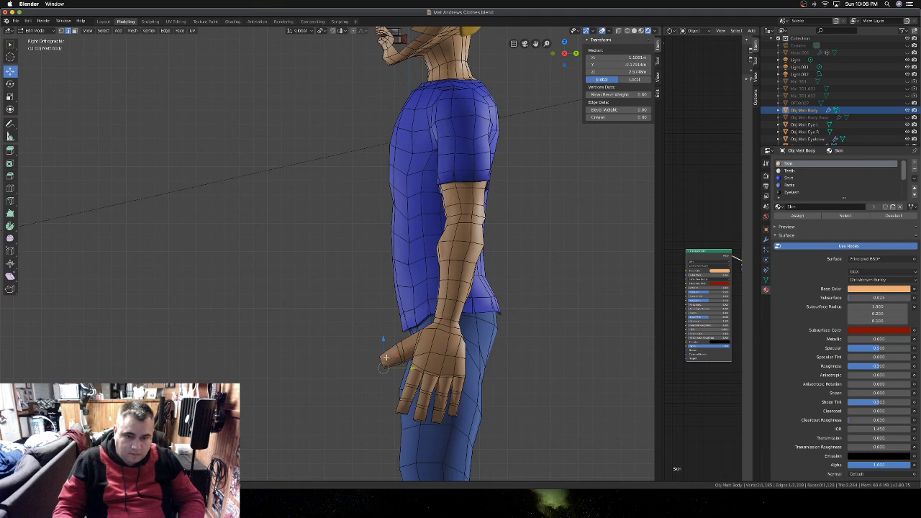
key("g")
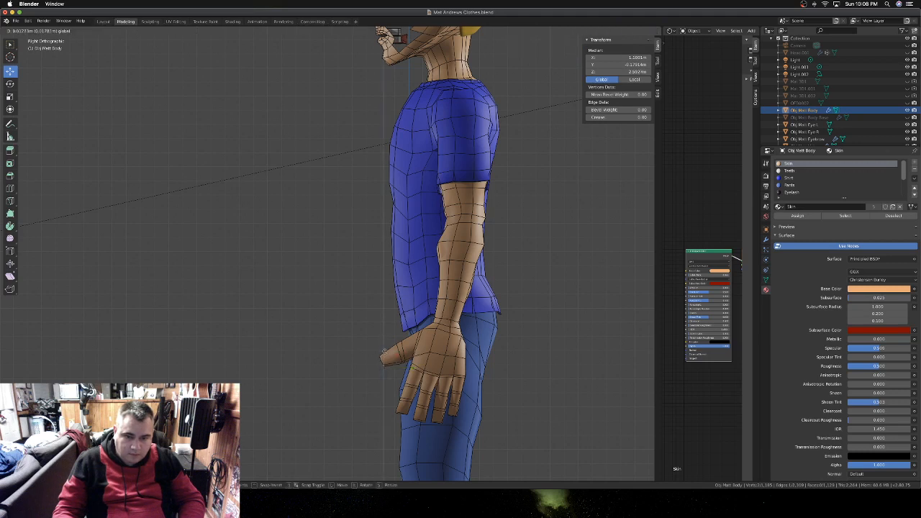
left_click(384, 351)
key("Tab")
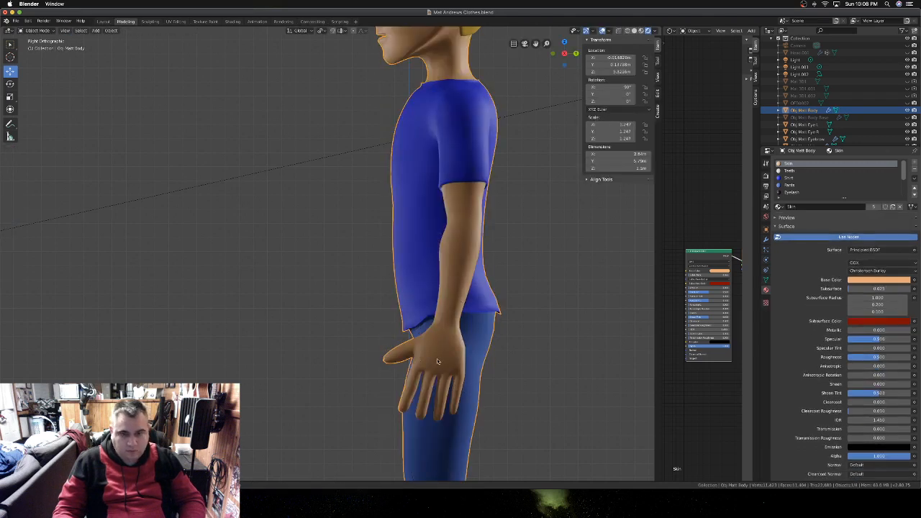
- Examine the hands from the side and front, comparing the smoothed body in Object Mode with its mesh in Edit Mode
scroll(438, 358, "down", 2)
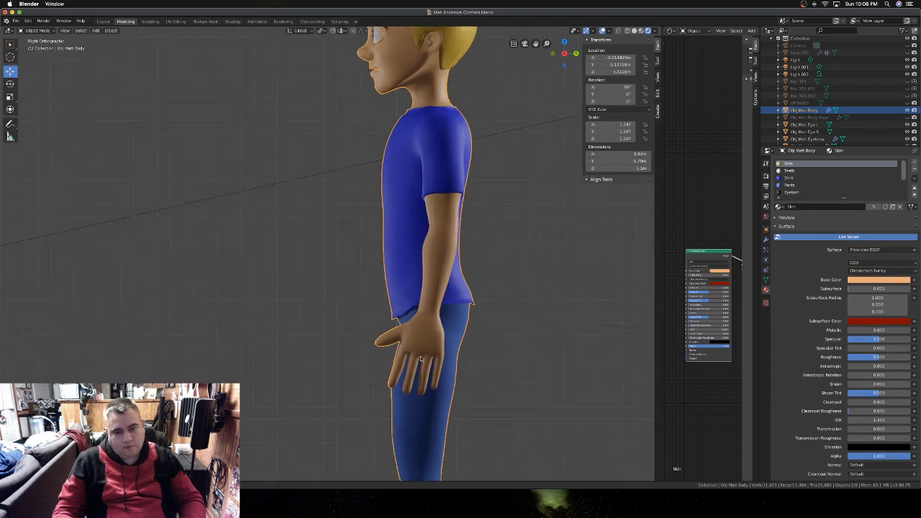
scroll(421, 358, "left", 5)
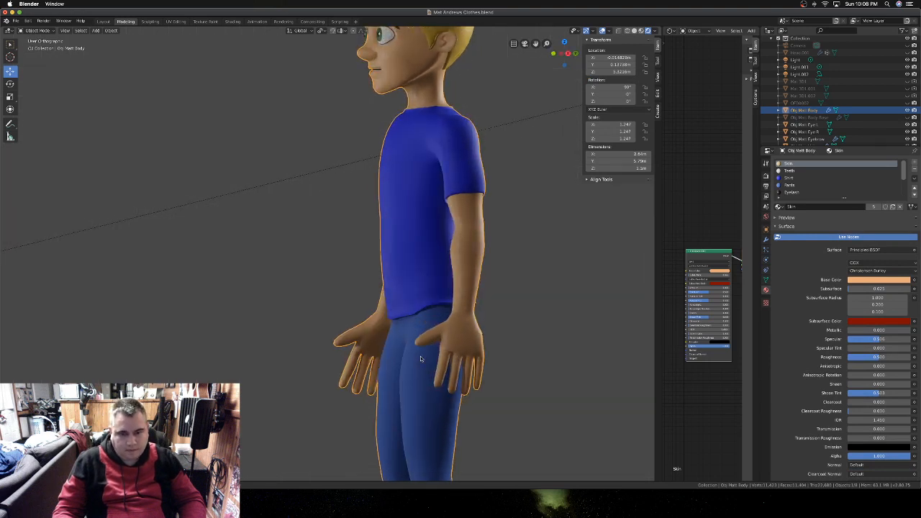
scroll(421, 358, "left", 5)
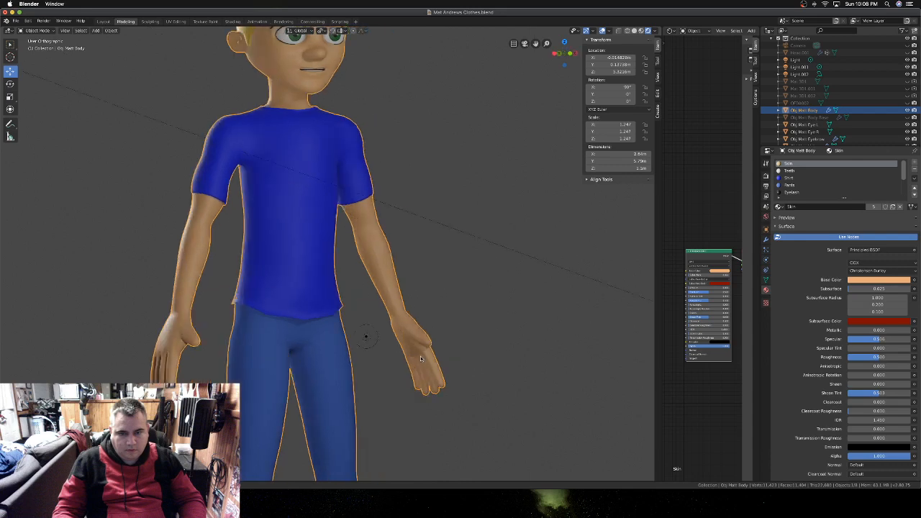
scroll(421, 358, "left", 3)
scroll(421, 359, "left", 10)
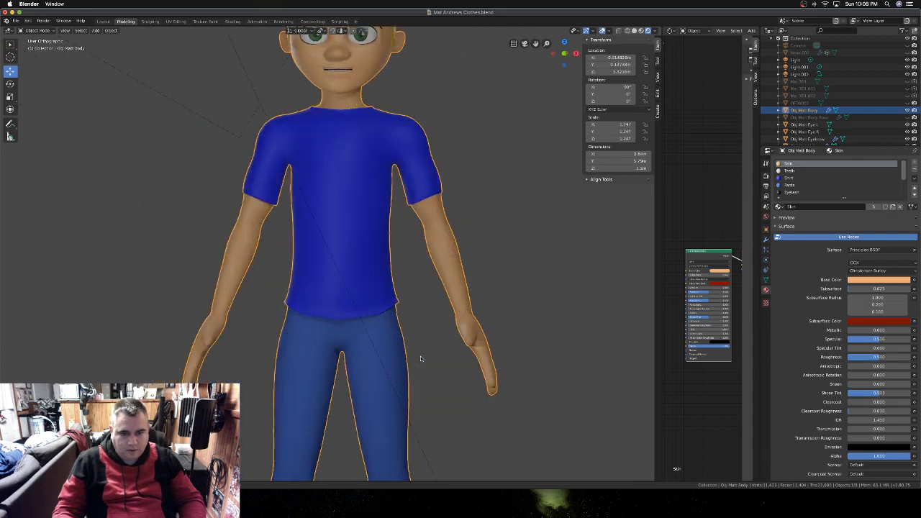
scroll(421, 358, "left", 2)
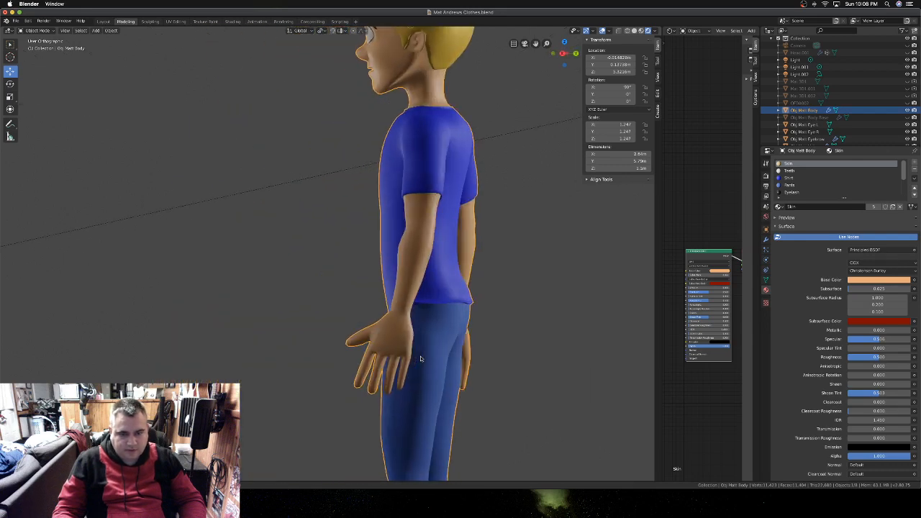
key("Tab")
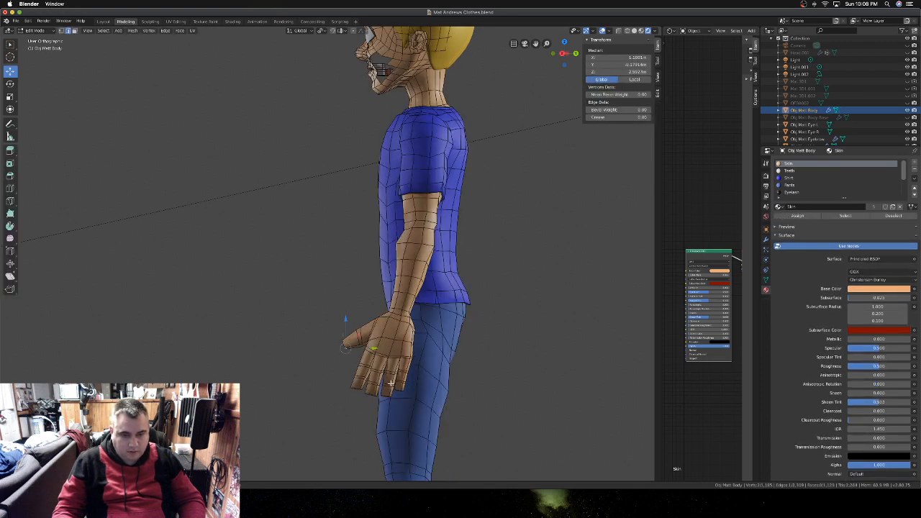
scroll(390, 383, "left", 3)
key("Tab")
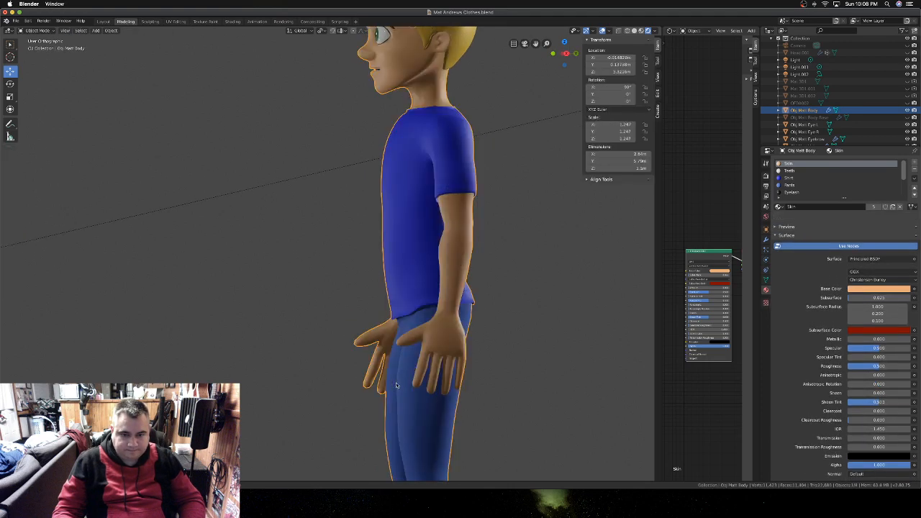
key("Tab")
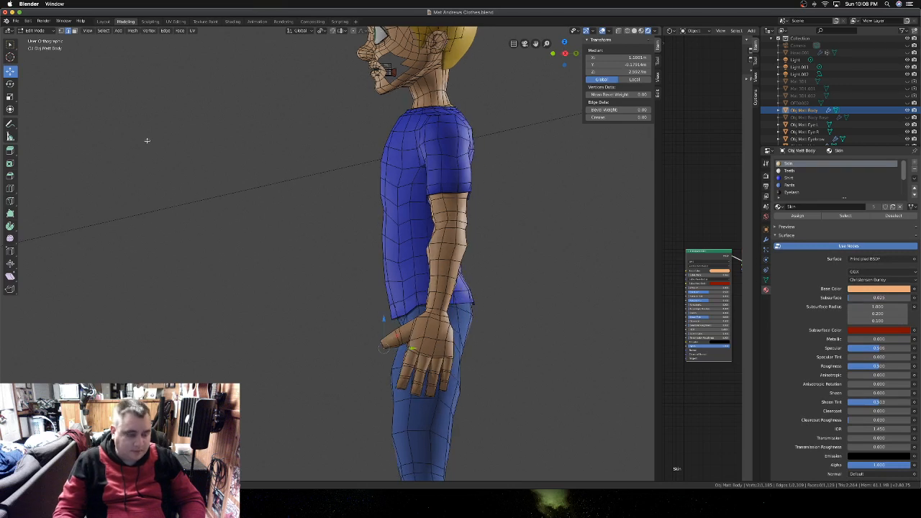
key("KP_1")
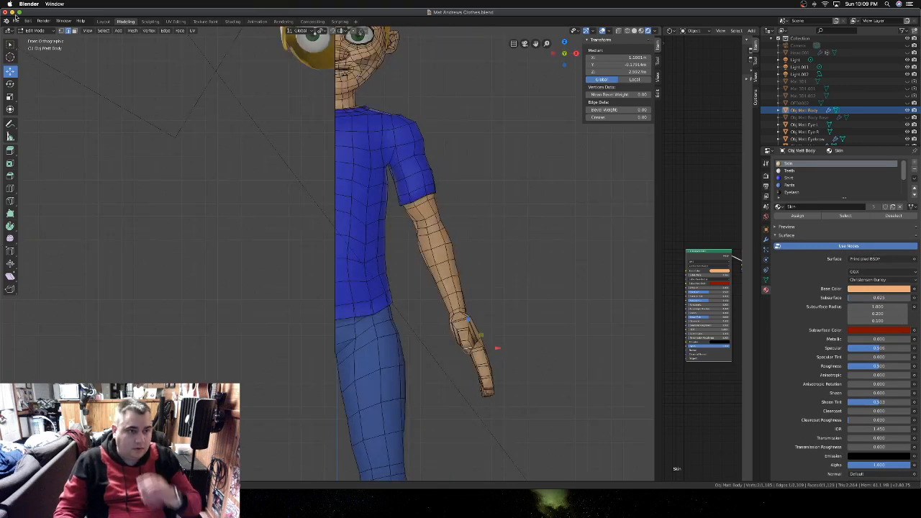
left_click(15, 20)
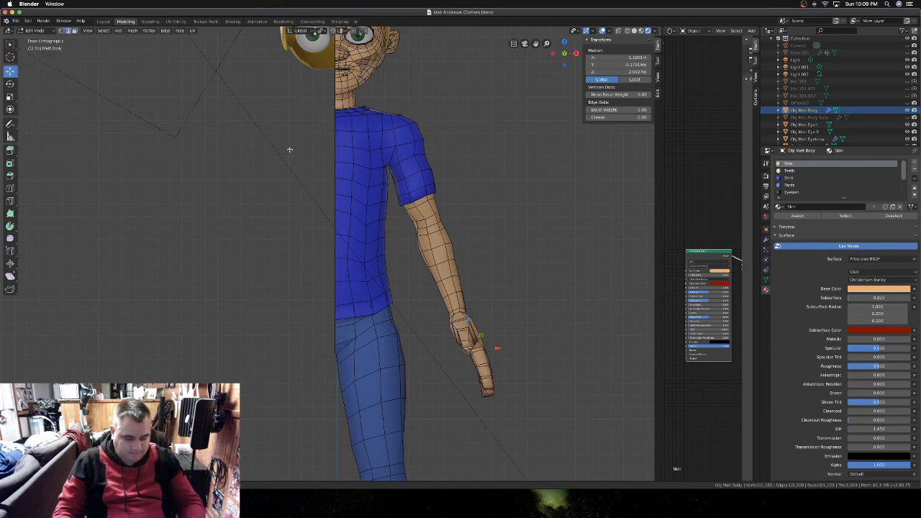
key("KP_3")
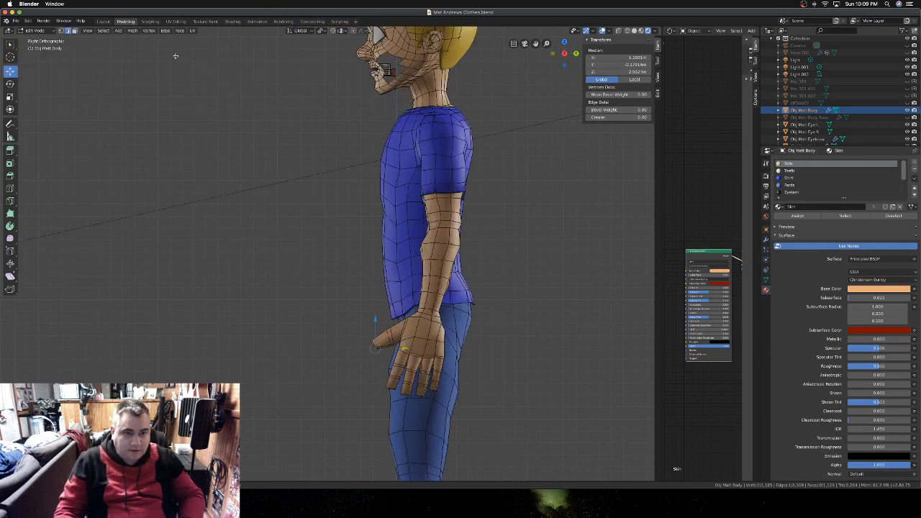
middle_click_drag(327, 51, 315, 51)
key("KP_3")
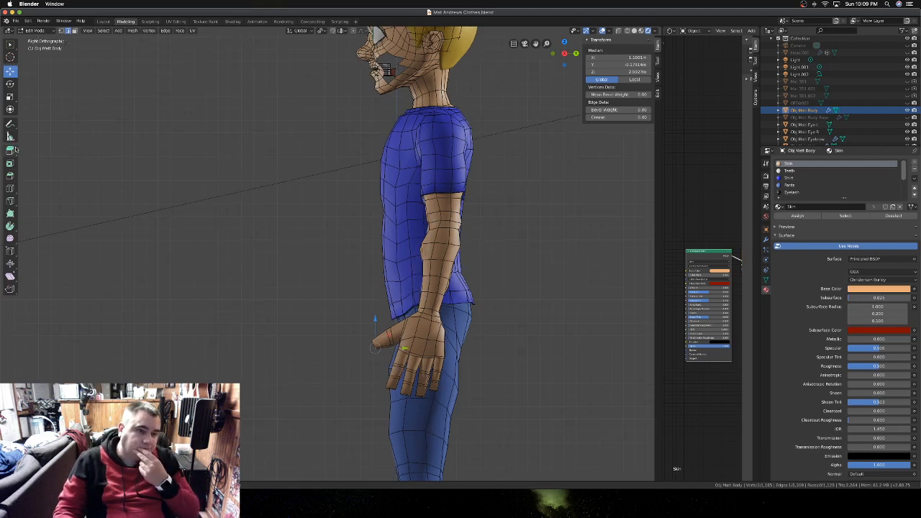
- Add a loop cut near the tip of each finger and the thumb, and inspect the smoothed hands from several angles
left_click(10, 188)
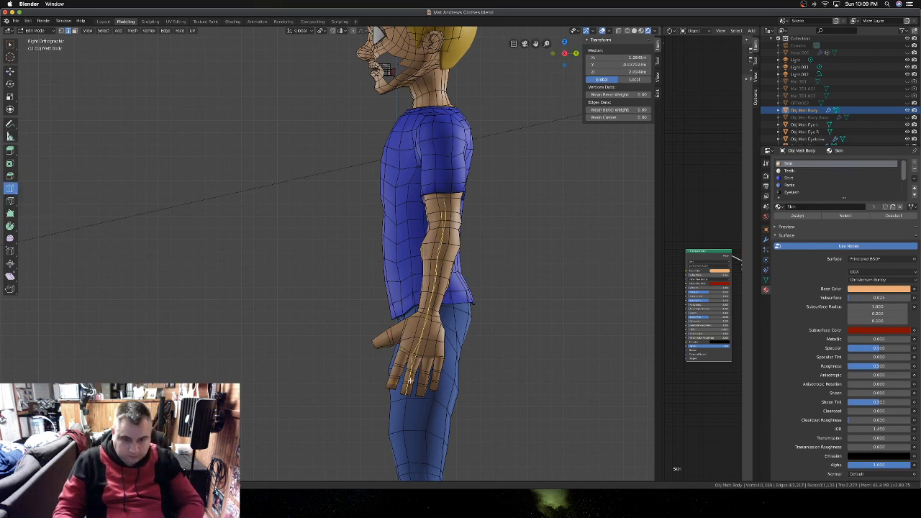
left_click_drag(391, 382, 389, 388)
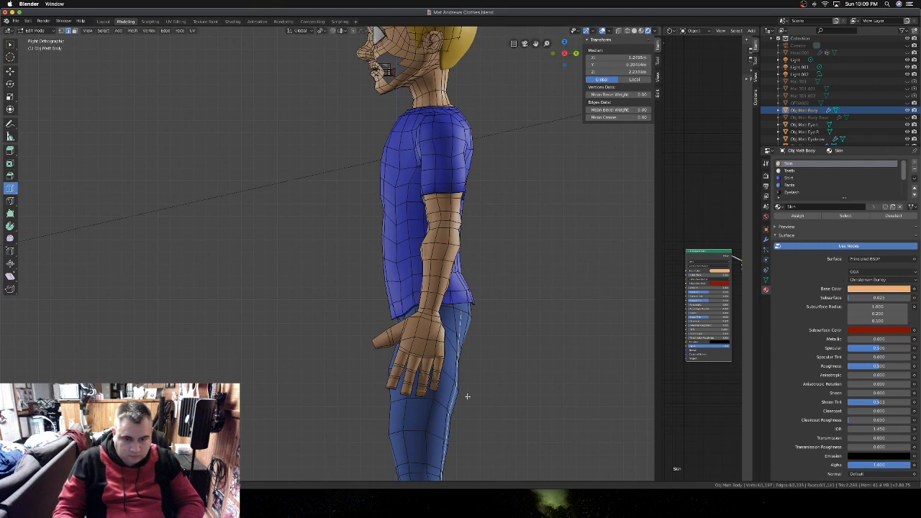
left_click_drag(467, 396, 470, 385)
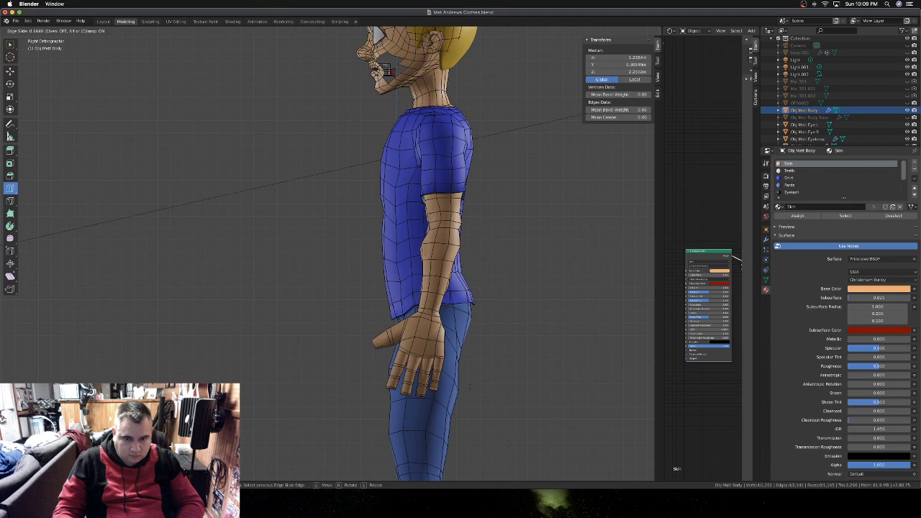
left_click_drag(469, 386, 469, 386)
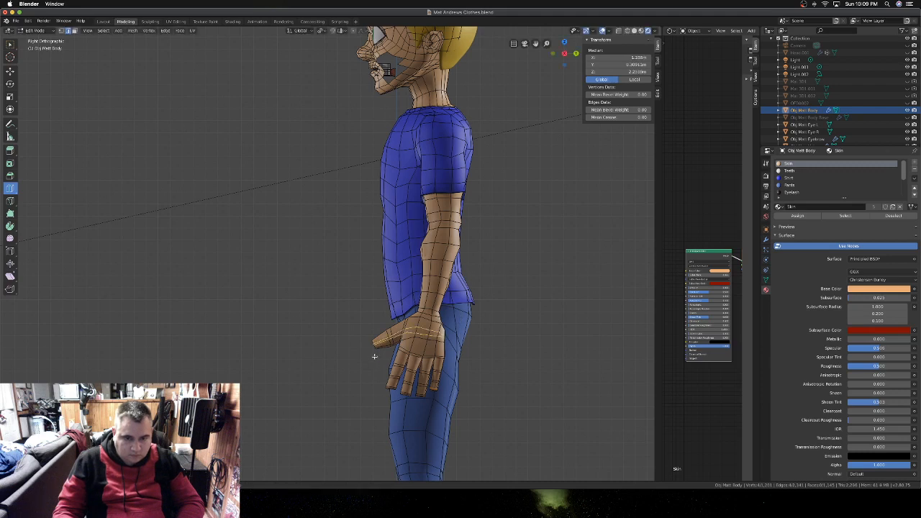
left_click_drag(426, 350, 426, 358)
key("Tab")
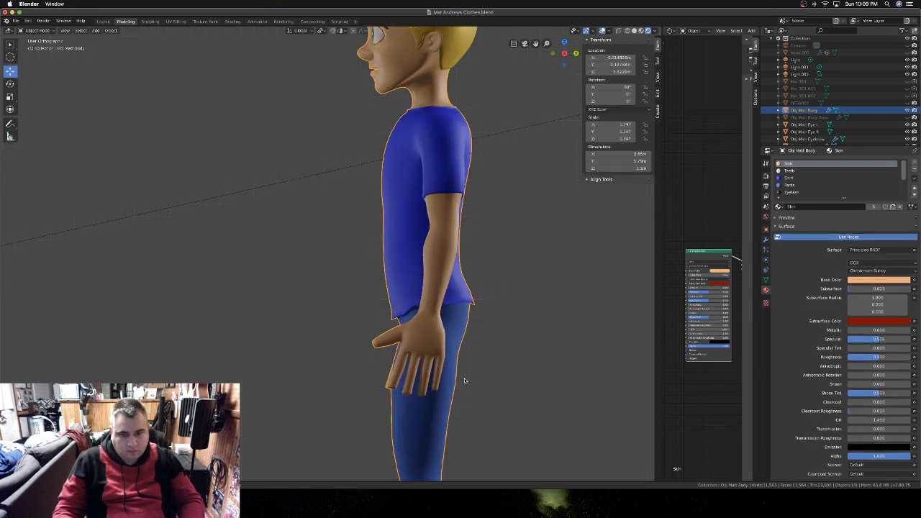
middle_click_drag(465, 381, 458, 379)
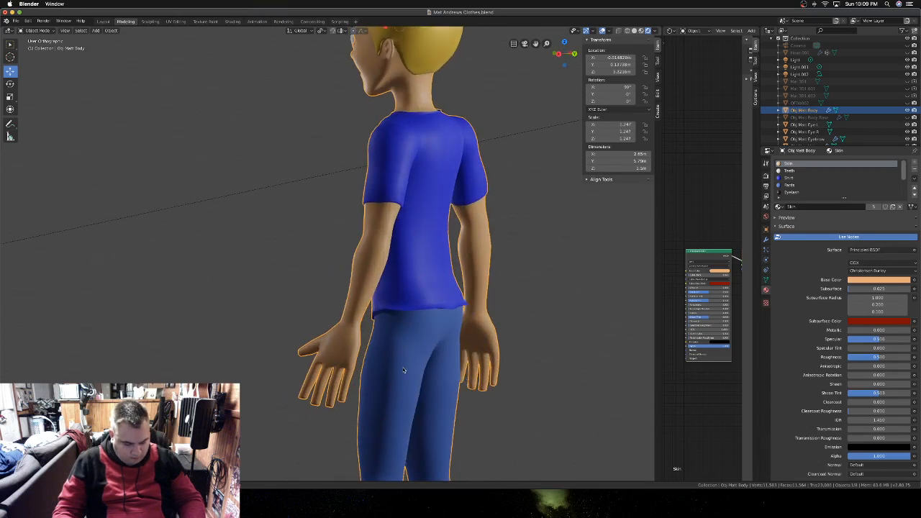
middle_click_drag(404, 371, 404, 371)
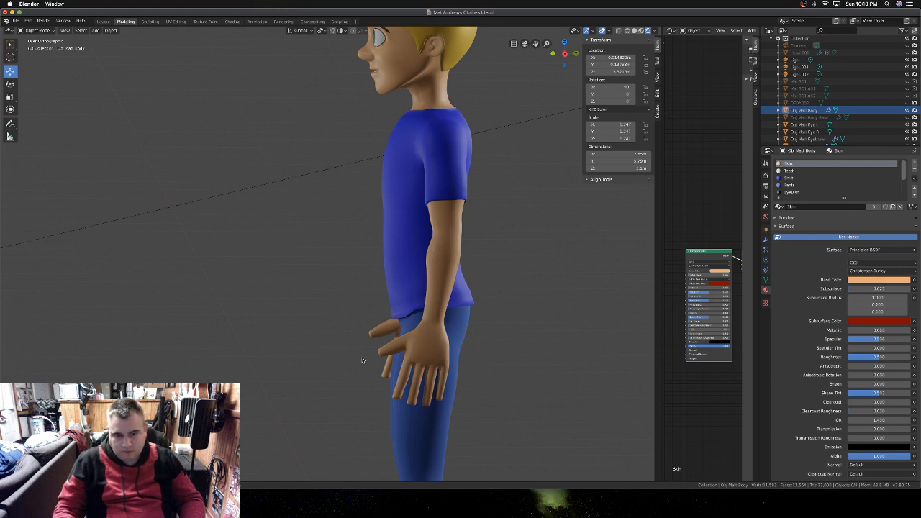
- In Edit Mode with face selection, select the ring of four faces around the middle of the thumb, seen from the right side
key("Tab")
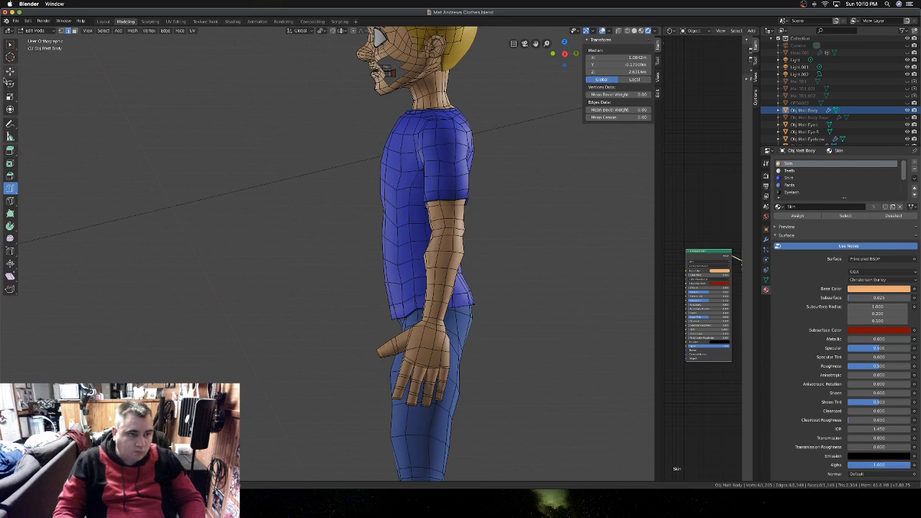
left_click(72, 31)
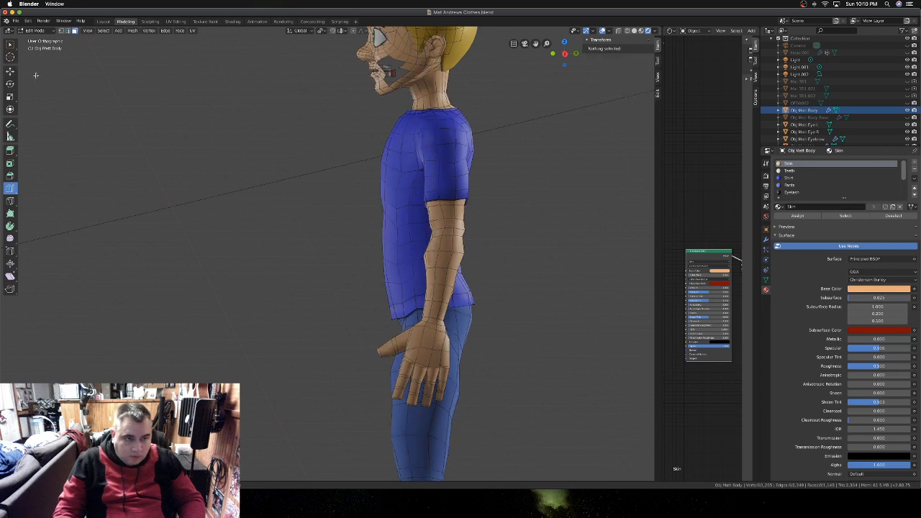
left_click(11, 71)
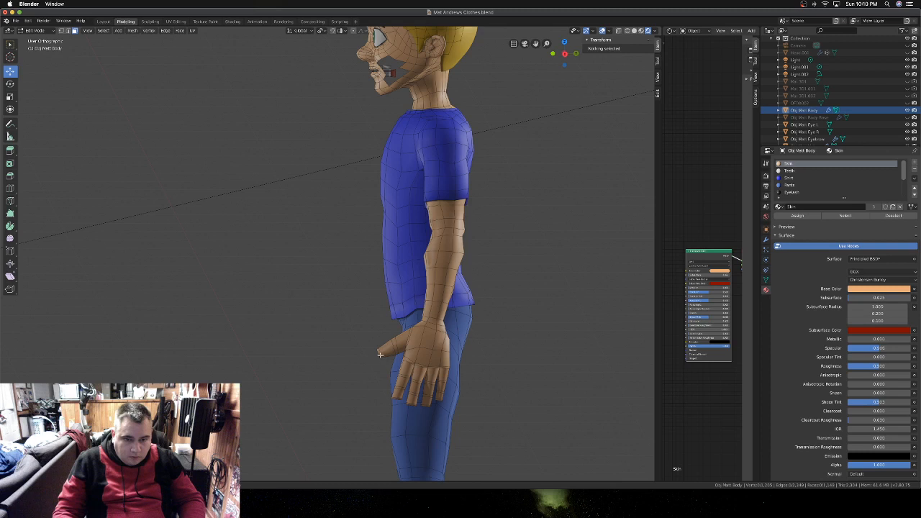
scroll(385, 367, "up", 3)
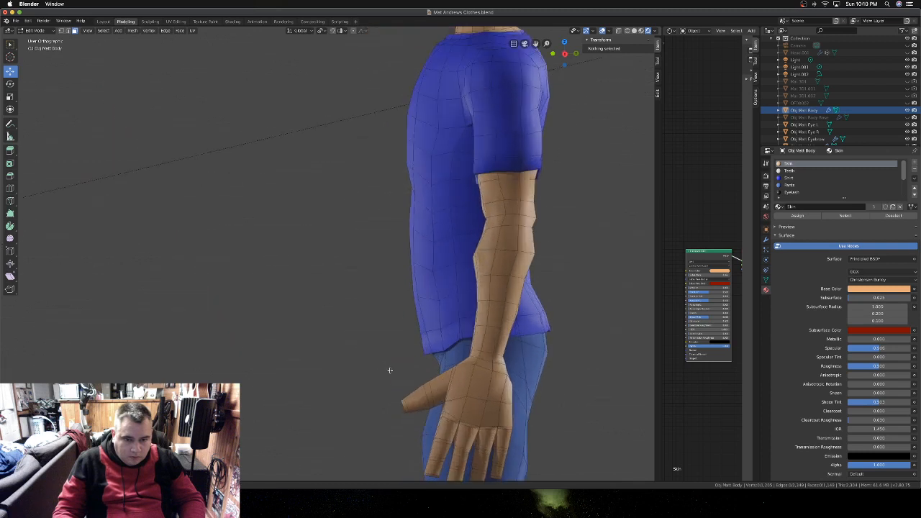
scroll(401, 368, "down", 3, "shift")
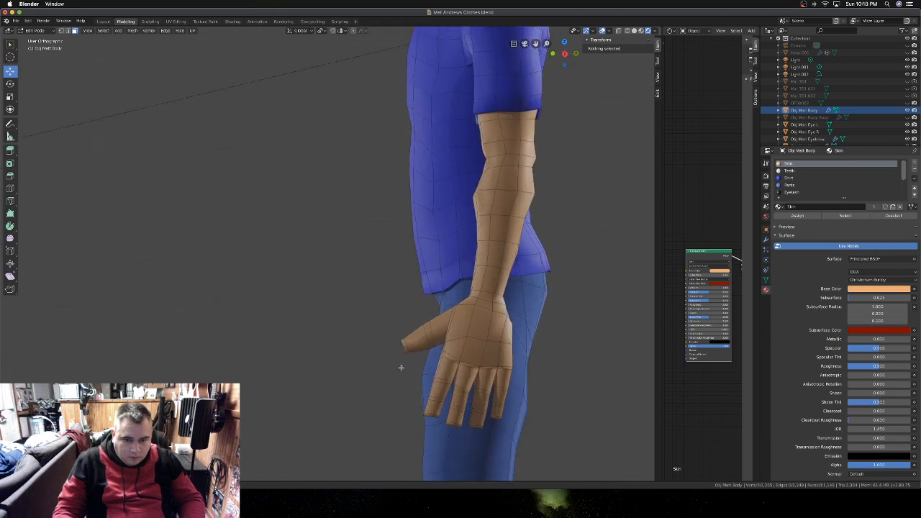
left_click(429, 334)
middle_click_drag(435, 349, 432, 467)
left_click(449, 313, "shift")
left_click(430, 450, "shift")
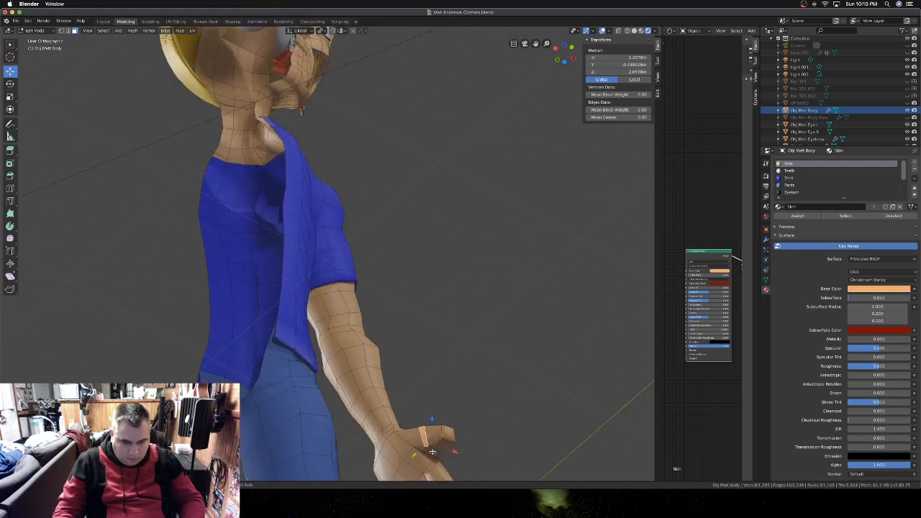
left_click(434, 452, "shift")
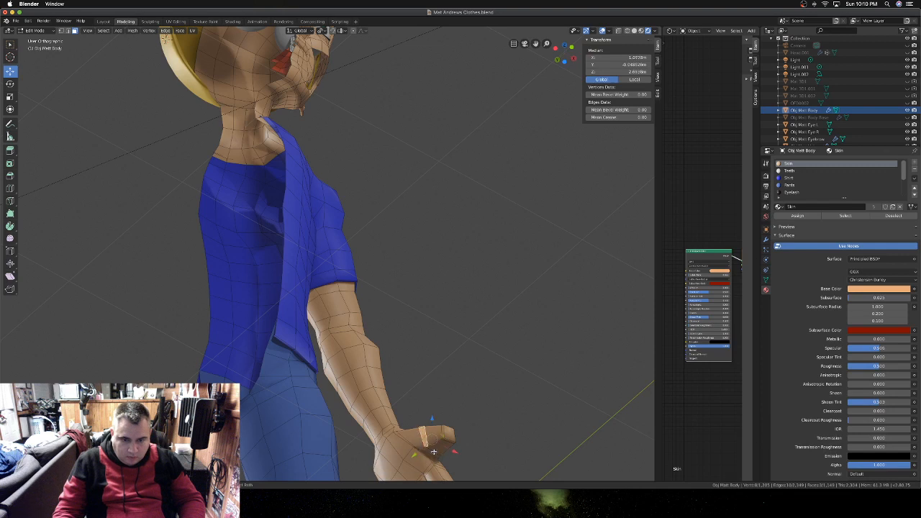
key("KP_3")
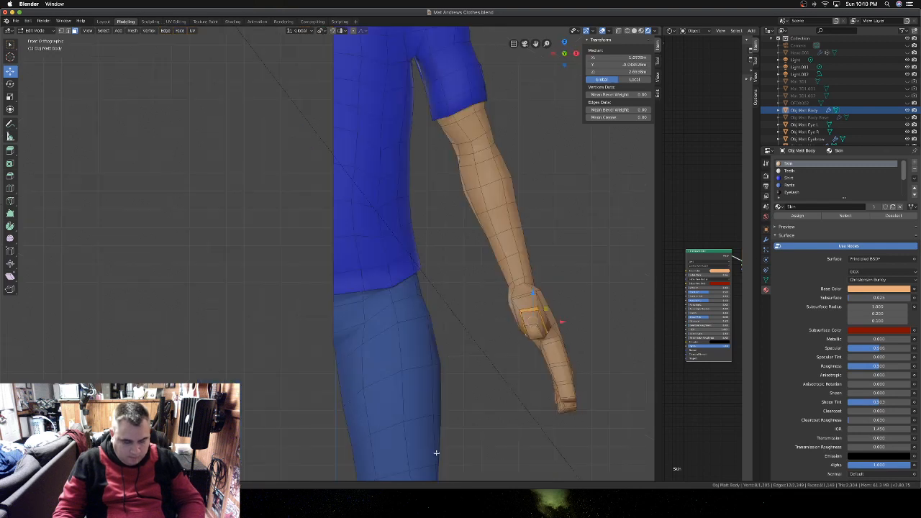
scroll(479, 432, "up", 2)
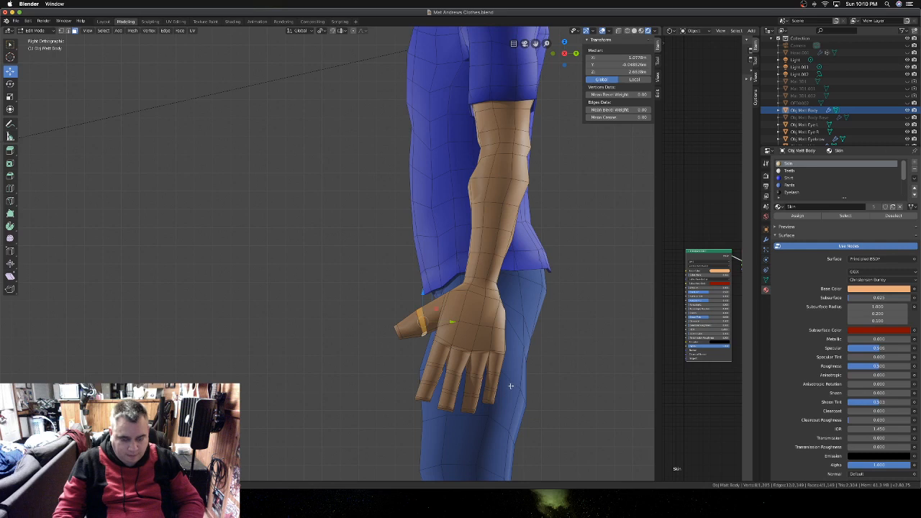
key("g")
key("g")
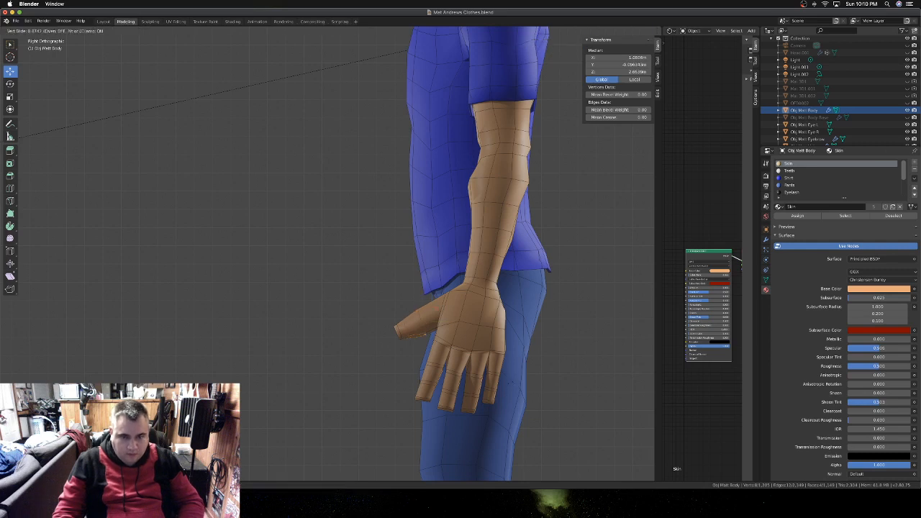
left_click(511, 382)
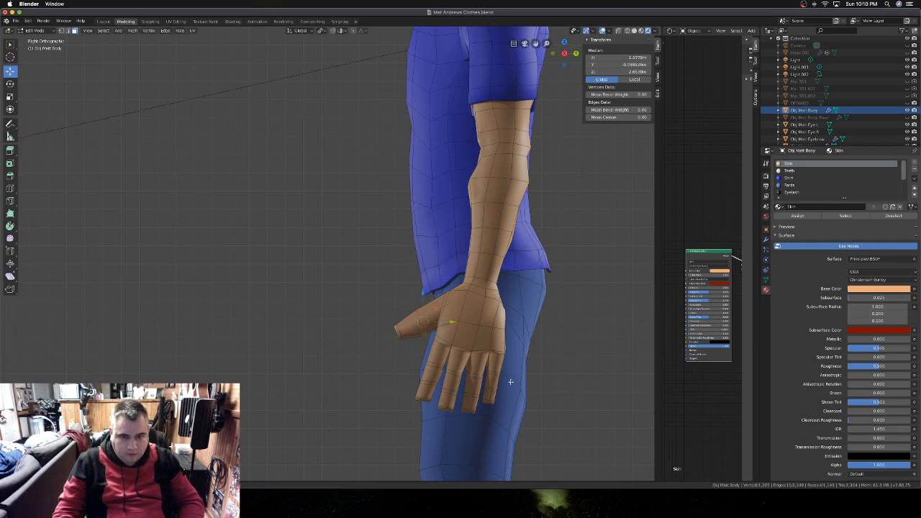
left_click(68, 30)
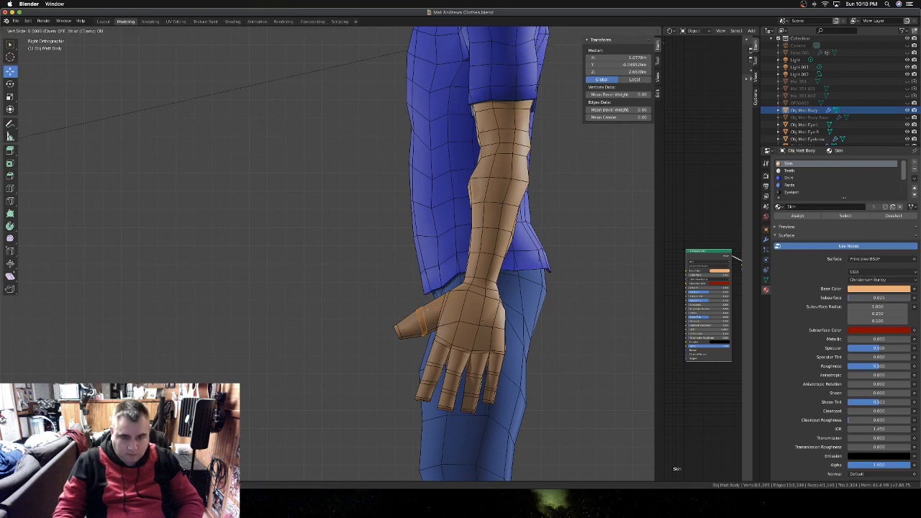
key("g")
key("g")
left_click(480, 321)
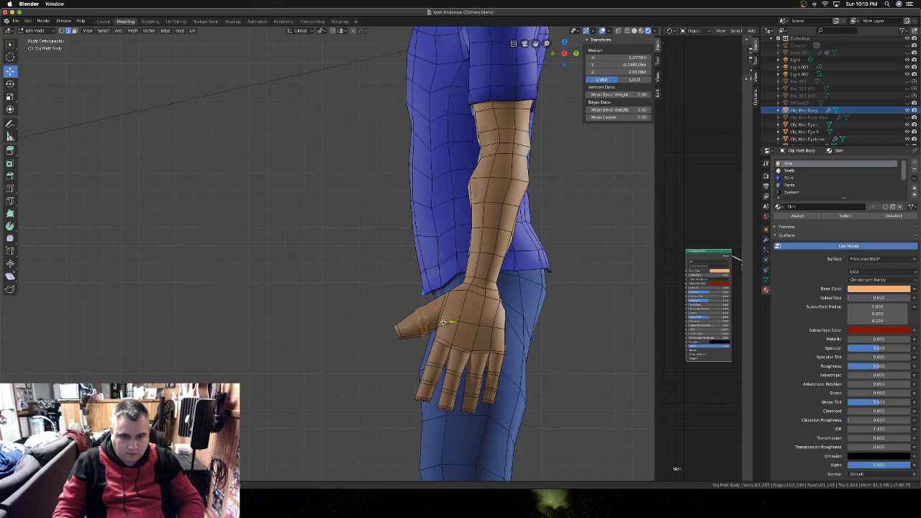
- Move the selected ring around the middle of the thumb about 0.025 m toward the thumb tip
left_click_drag(444, 323, 463, 330)
key("g")
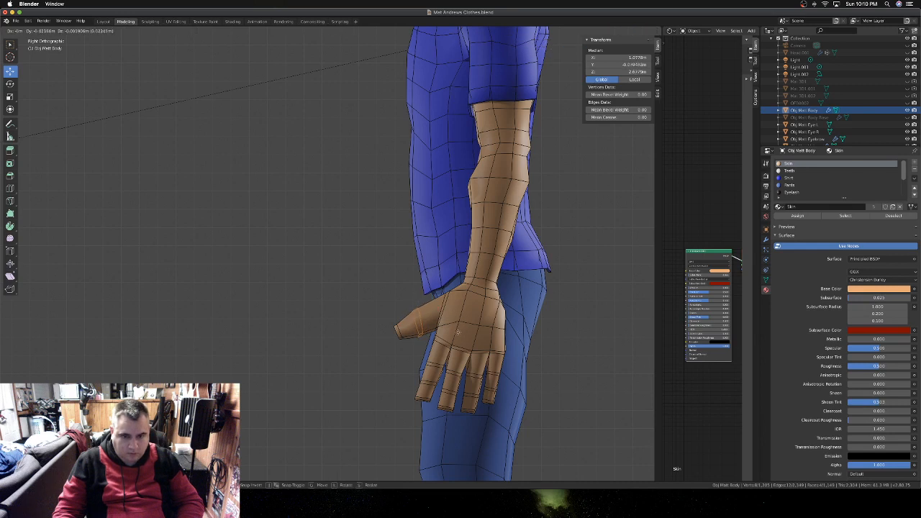
left_click(403, 338)
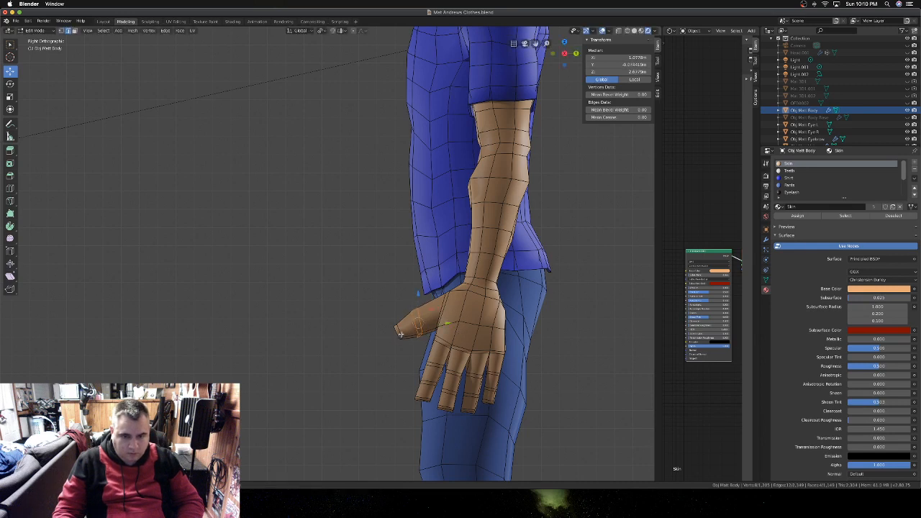
- Move the thumb tip faces about 0.02 m outward in side view, nudge the tip's lower face upward, and check the smoothed hand
left_click(75, 30)
left_click(364, 284)
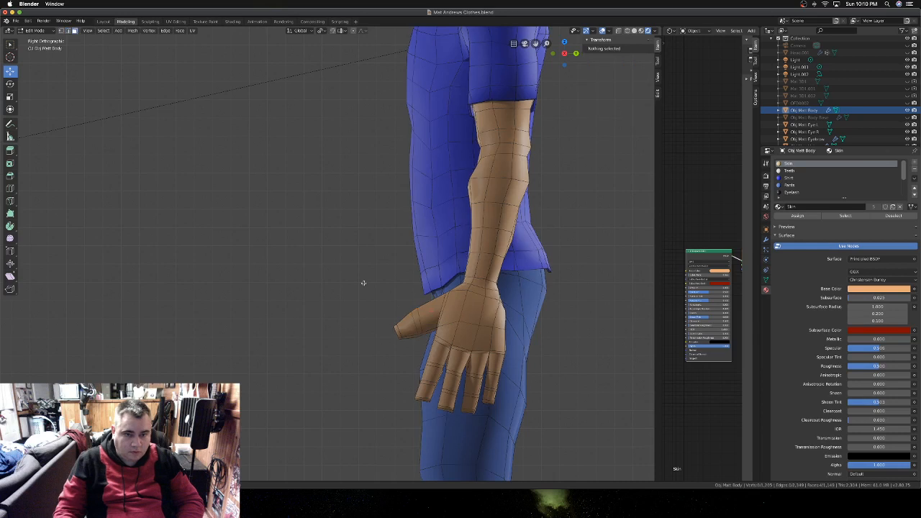
left_click(400, 329)
middle_click_drag(398, 329, 461, 327)
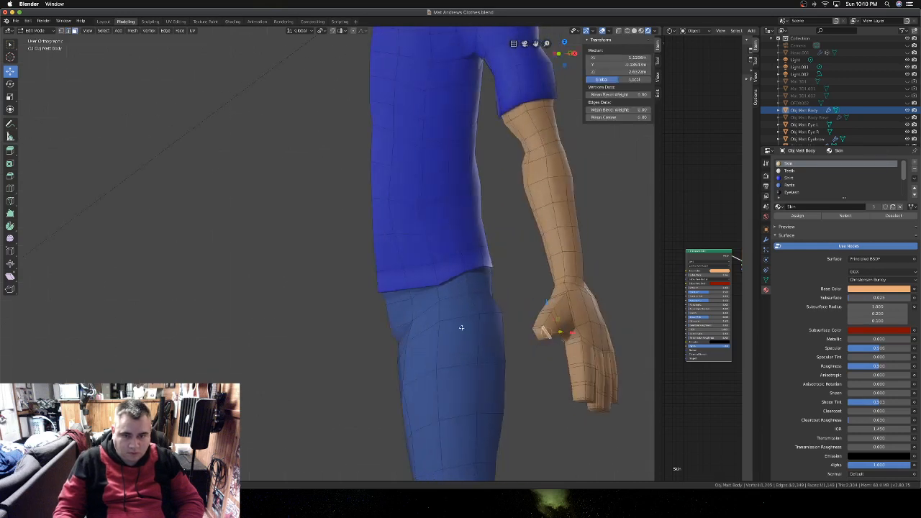
left_click(541, 331, "shift")
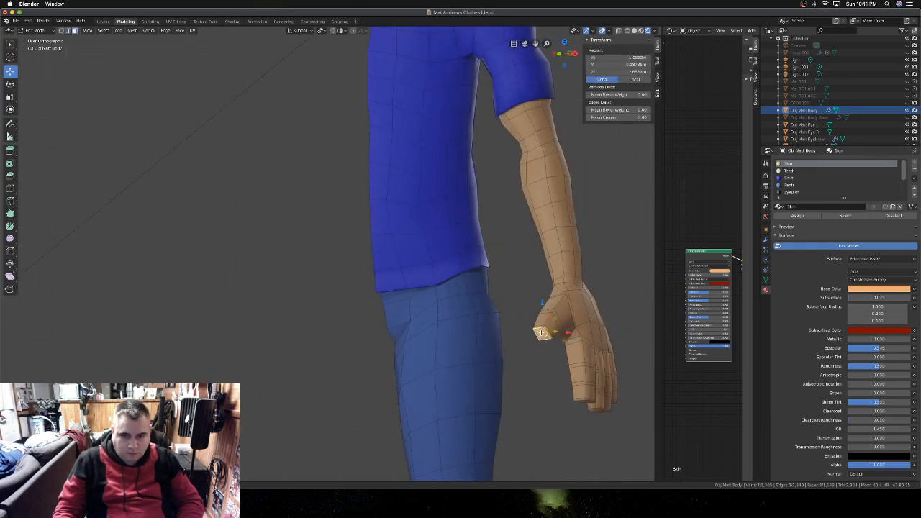
middle_click_drag(541, 331, 403, 374)
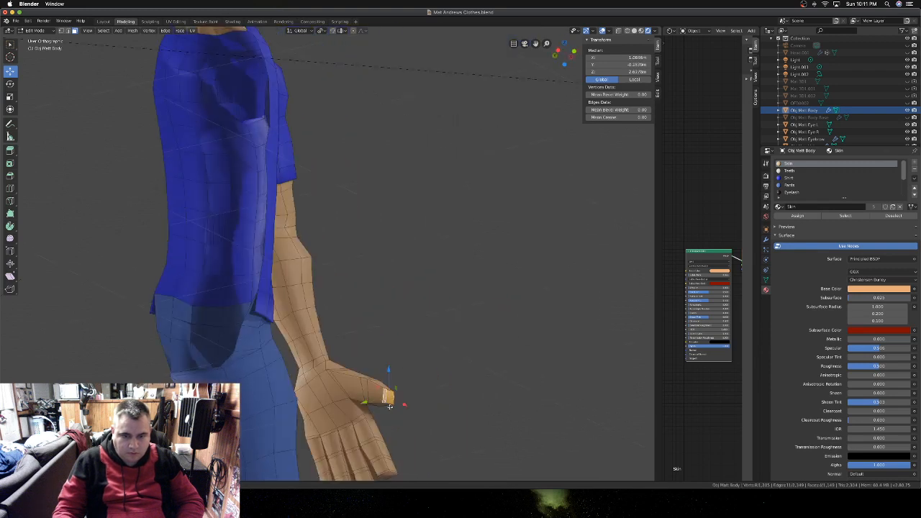
key("KP_1")
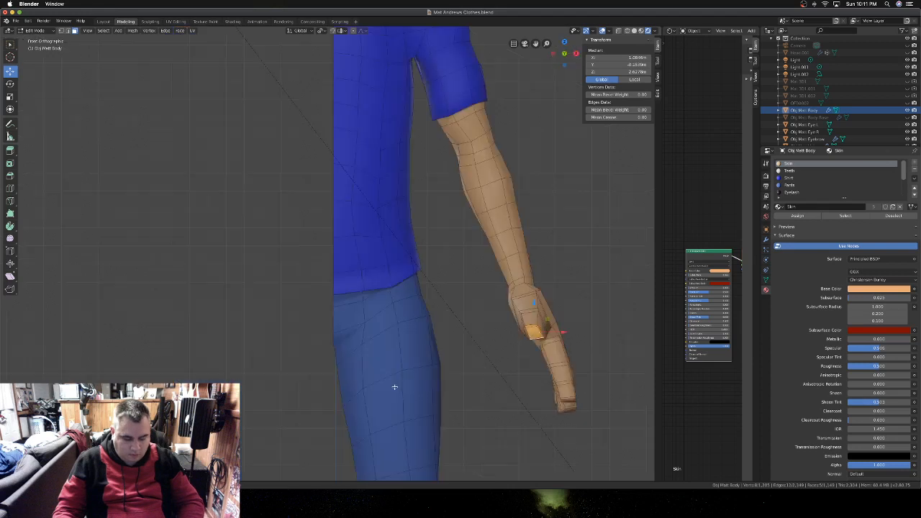
key("KP_3")
key("g")
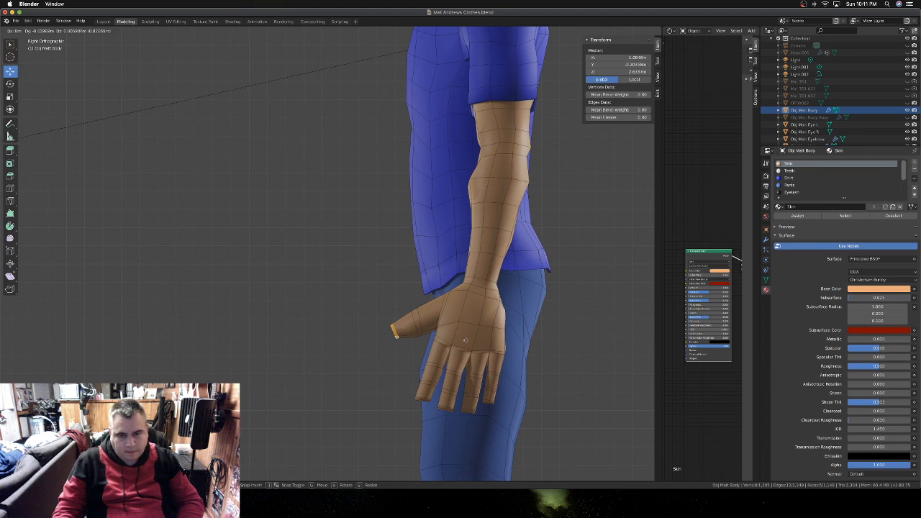
left_click(465, 340)
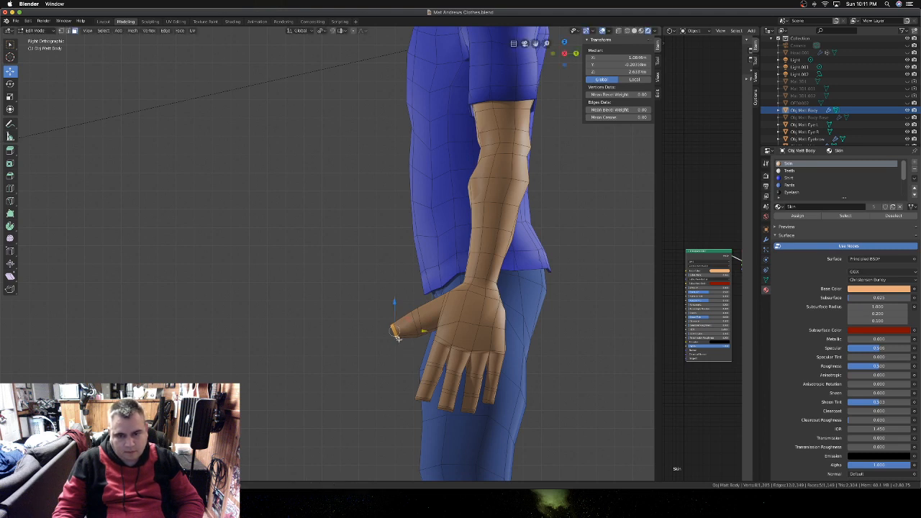
left_click_drag(398, 339, 397, 329)
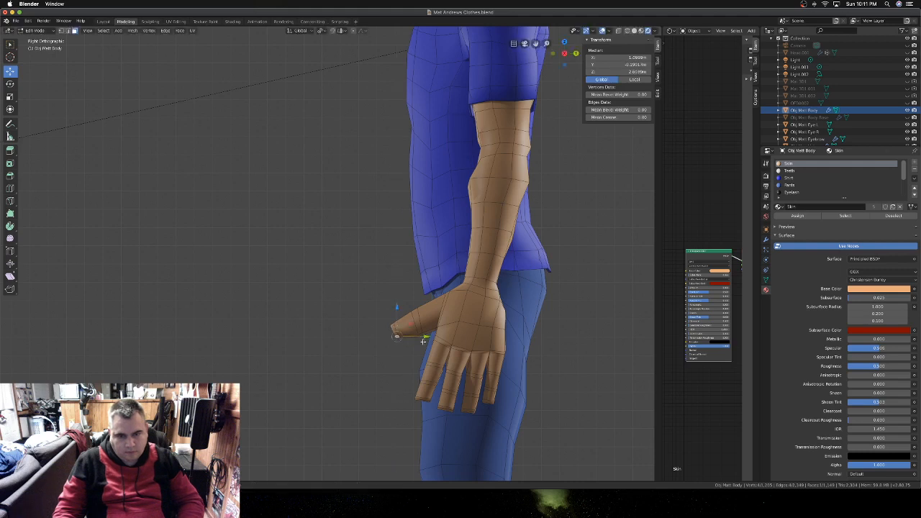
key("Tab")
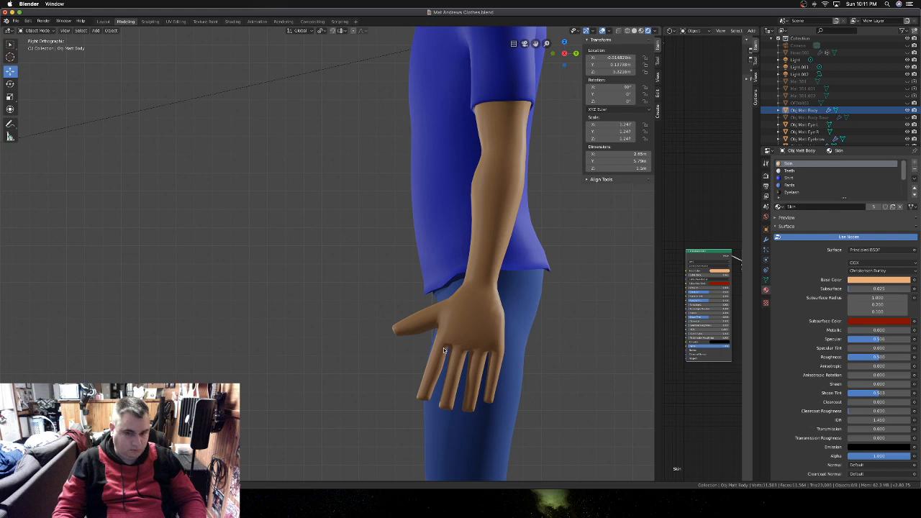
- Raise the two underside faces in the middle of the thumb about 0.015 m in side view, and inspect the smoothed hands
key("Tab")
middle_click_drag(434, 343, 423, 317)
left_click(463, 330, "shift")
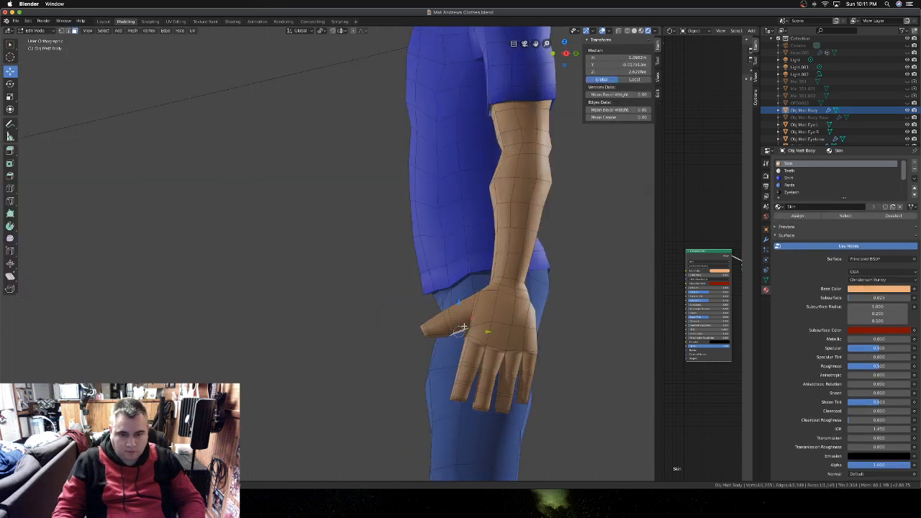
key("KP_3")
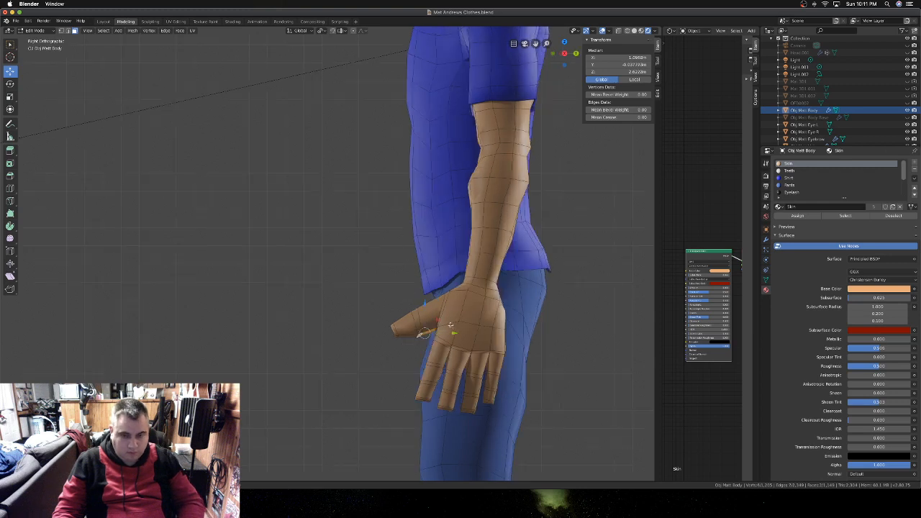
key("g")
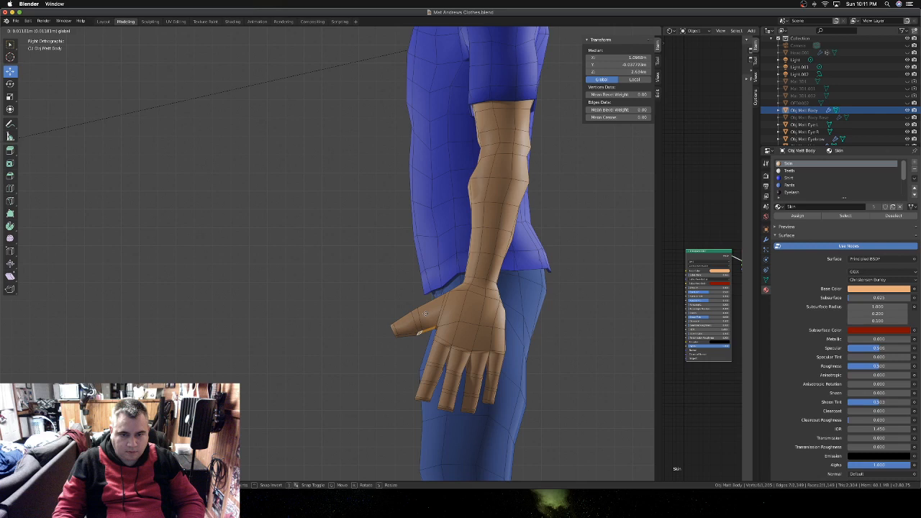
left_click(426, 313)
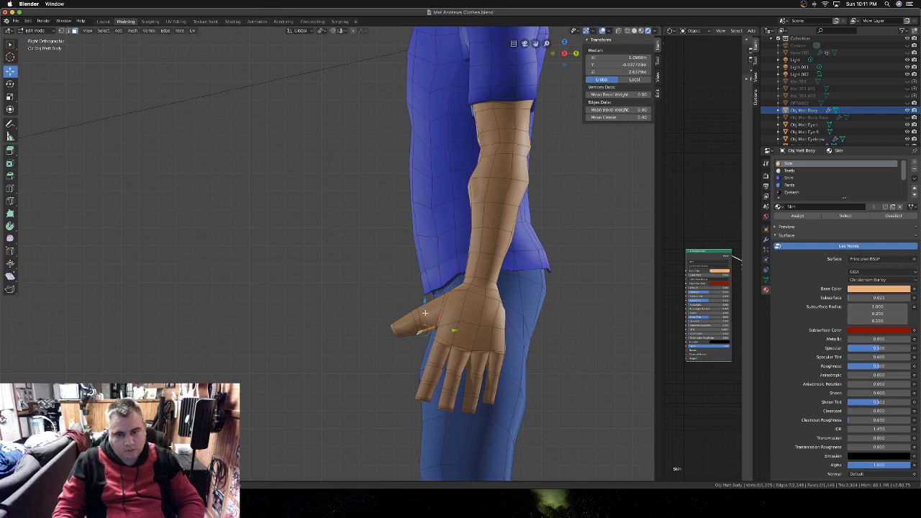
key("Tab")
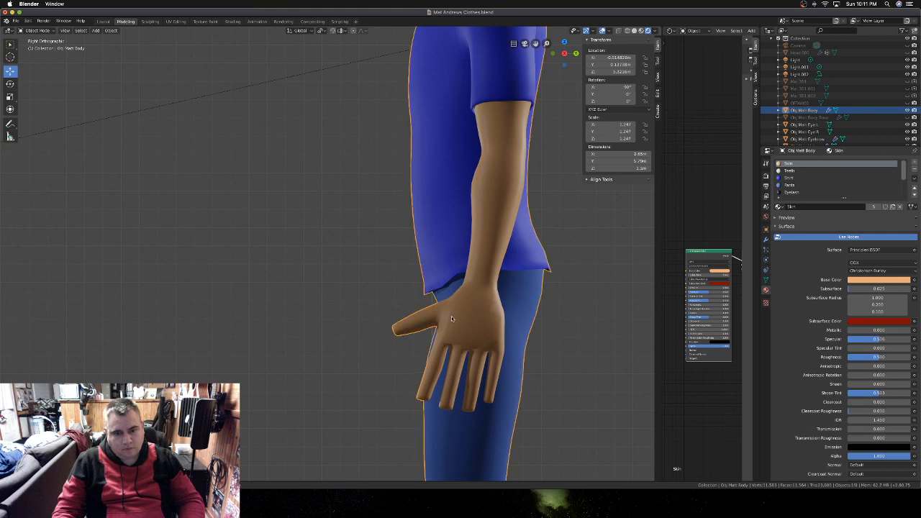
key("Tab")
middle_click_drag(452, 316, 538, 309)
key("Tab")
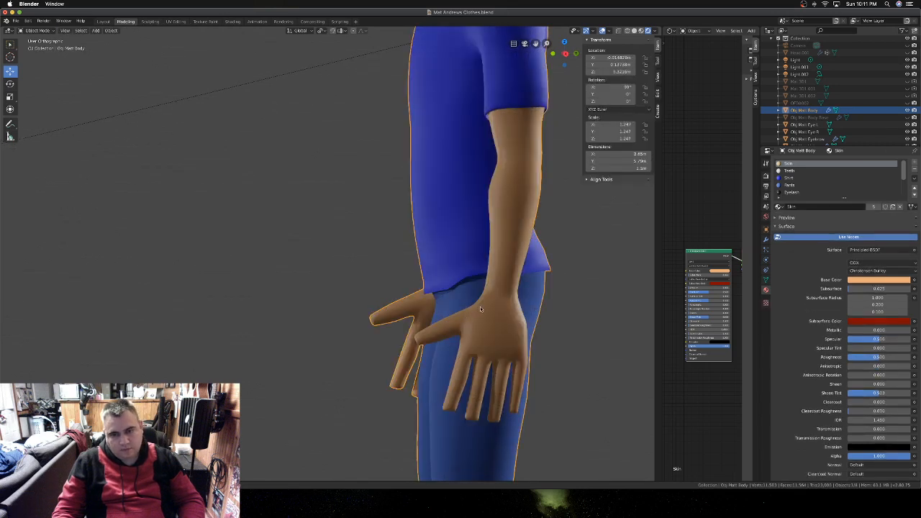
scroll(478, 310, "down", 3)
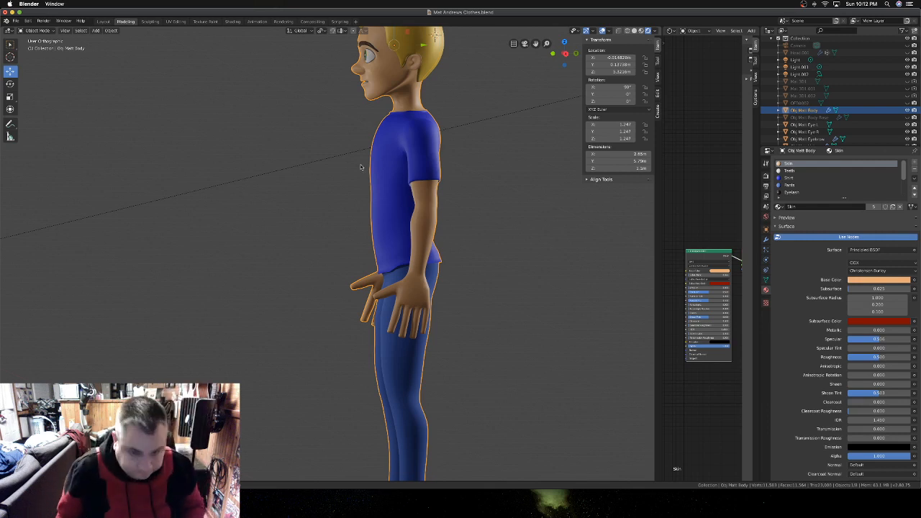
- In Edit Mode with edge selection, select the shirt's bottom hem edge just in front of the hip and lower it about 0.01 m in side view
key("Tab")
scroll(402, 250, "up", 5)
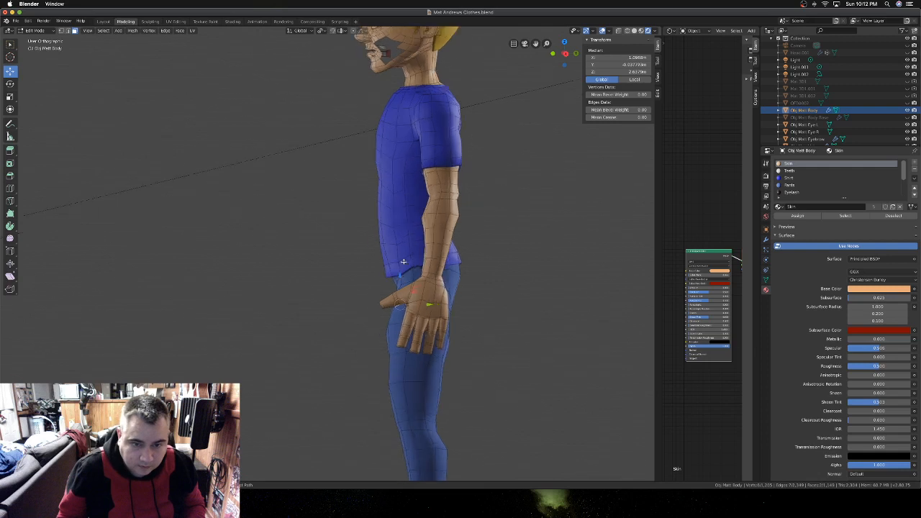
scroll(518, 281, "up", 3)
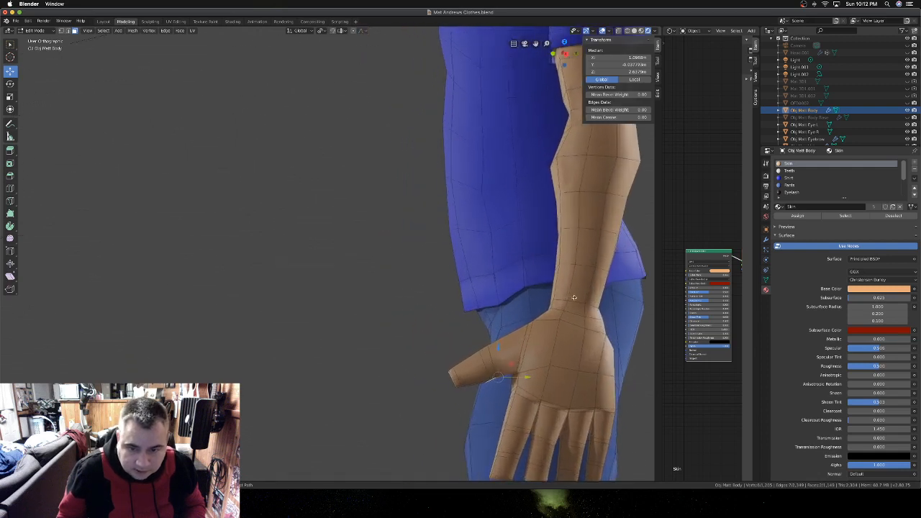
left_click(538, 283)
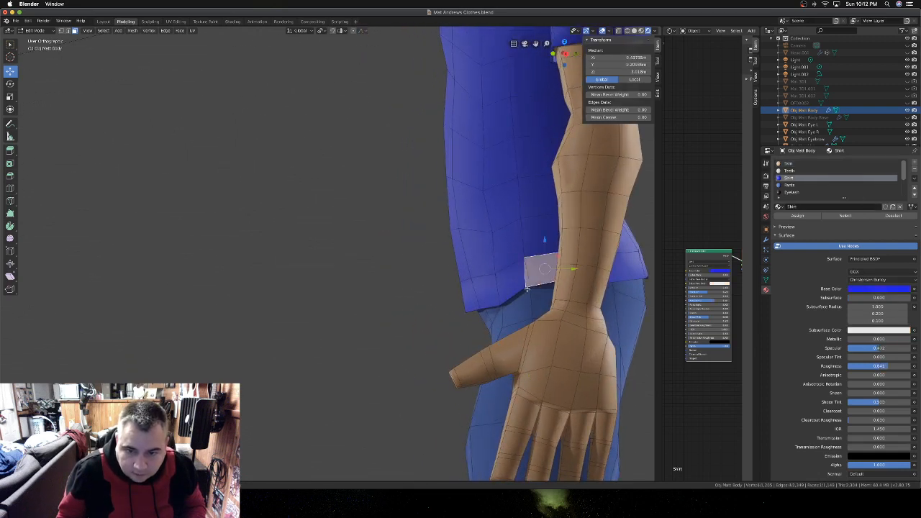
left_click(68, 31)
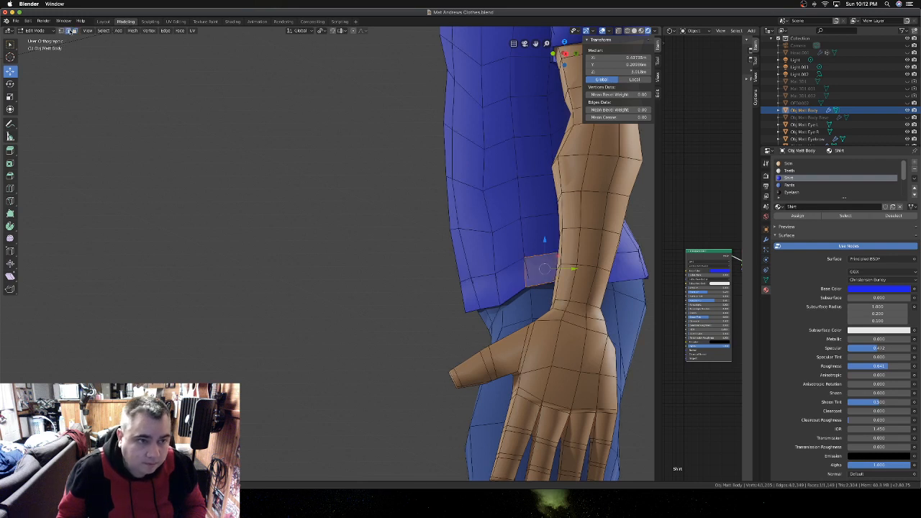
middle_click_drag(605, 299, 546, 271)
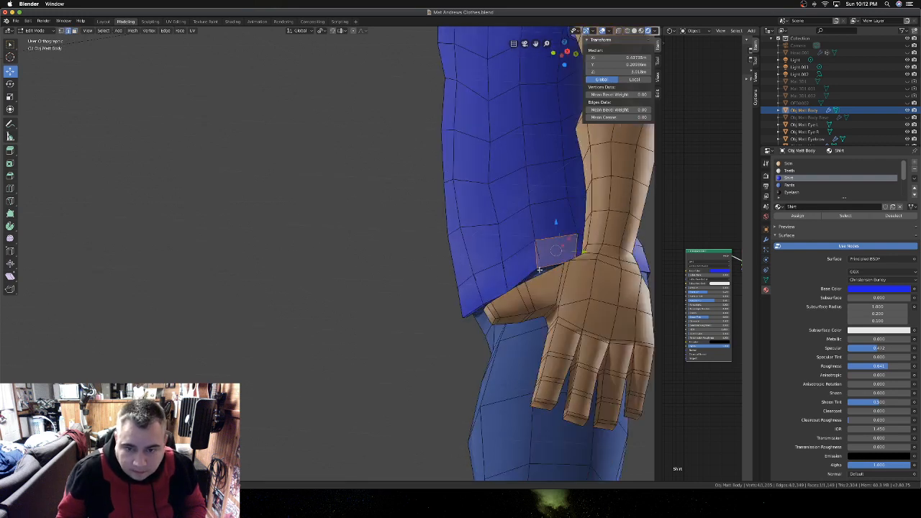
left_click(539, 270)
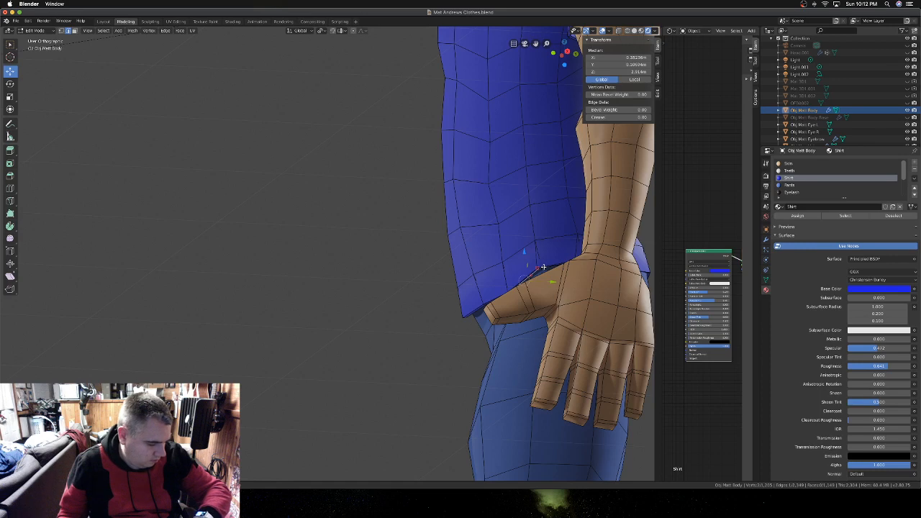
middle_click_drag(543, 266, 571, 298)
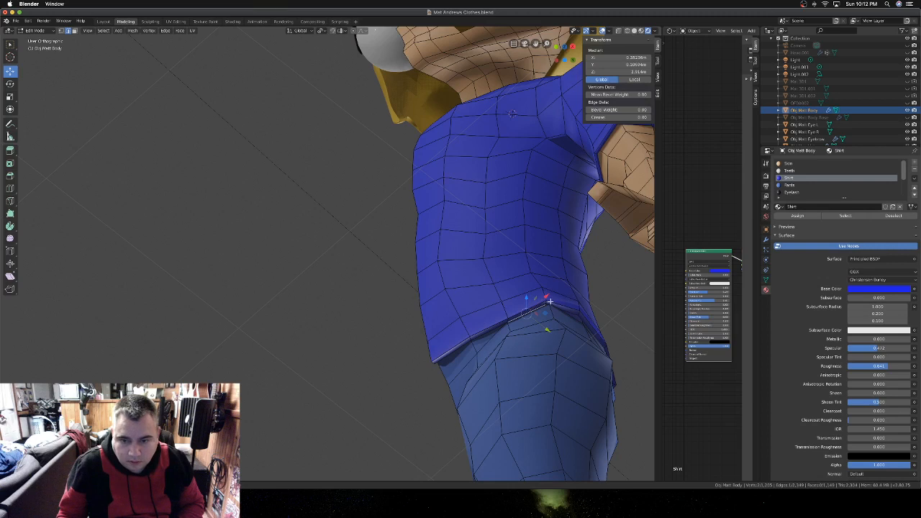
left_click(551, 294)
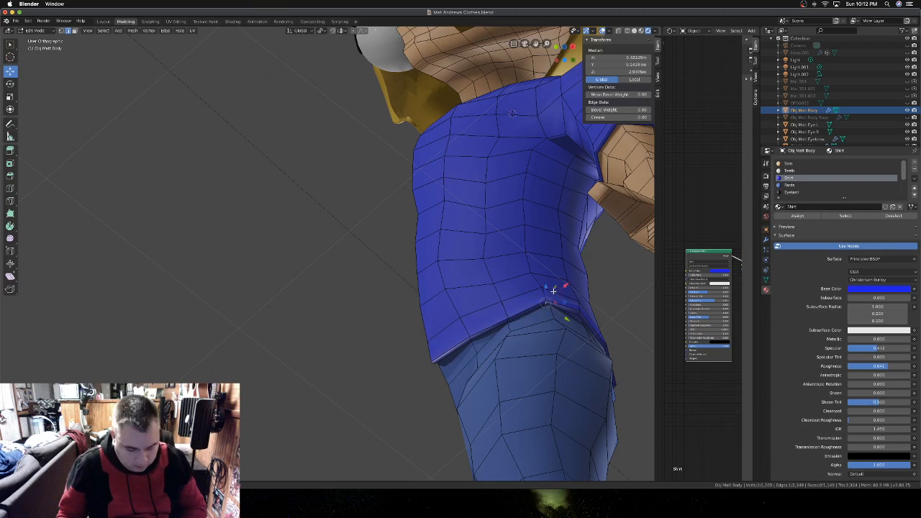
key("KP_3")
key("g")
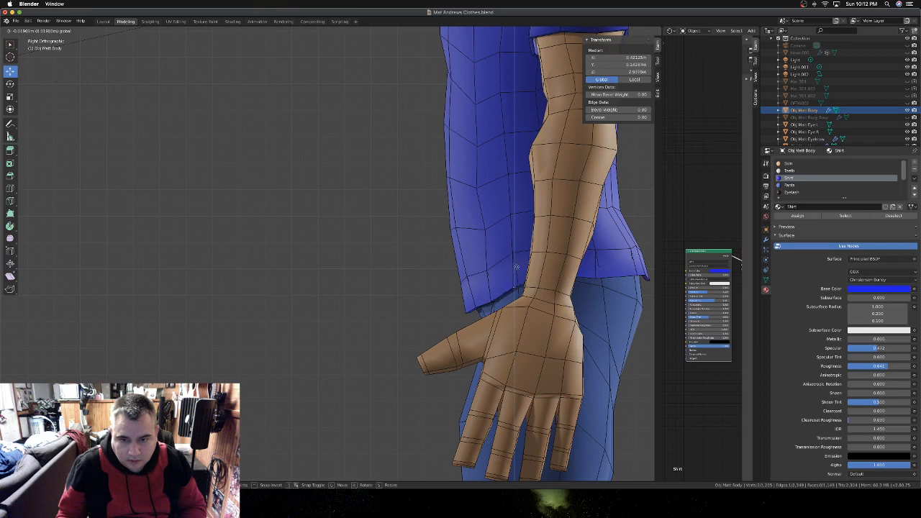
left_click(517, 267)
- Select the next shirt hem edge toward the back at the hip and lower it about 0.015 m along Z in side view
middle_click_drag(516, 267, 585, 279)
left_click(584, 276)
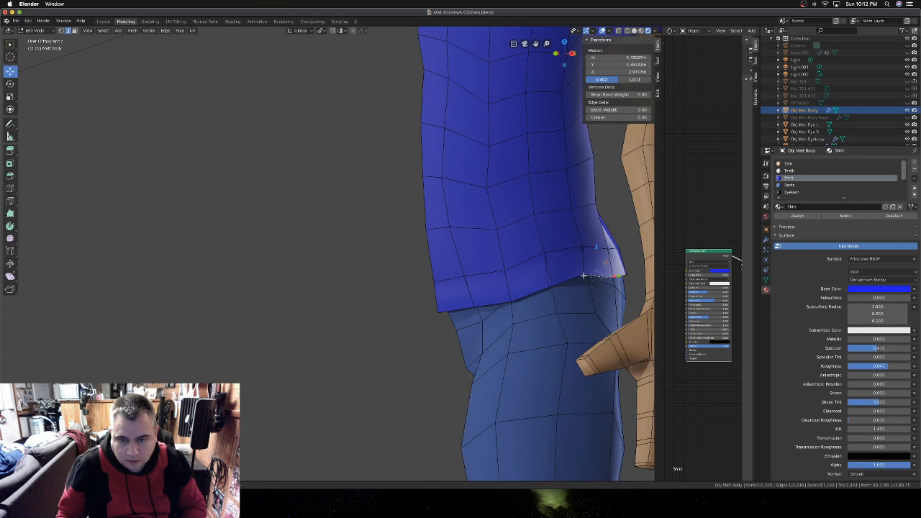
left_click(583, 275)
middle_click_drag(590, 272, 587, 272)
left_click(574, 308)
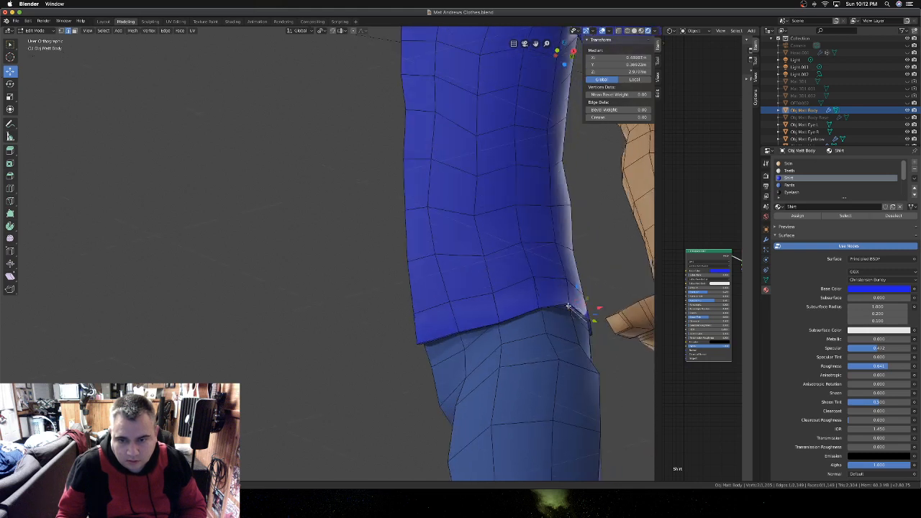
left_click(569, 304)
key("KP_3")
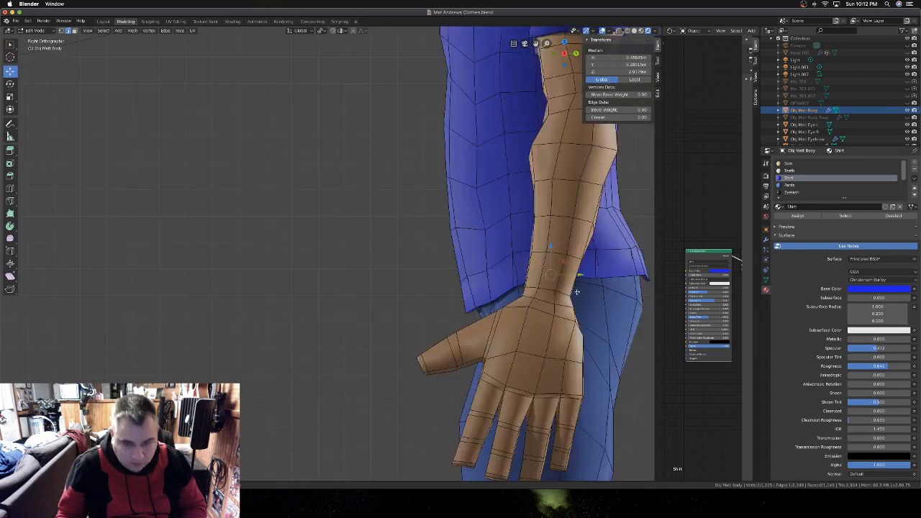
key("g")
key("z")
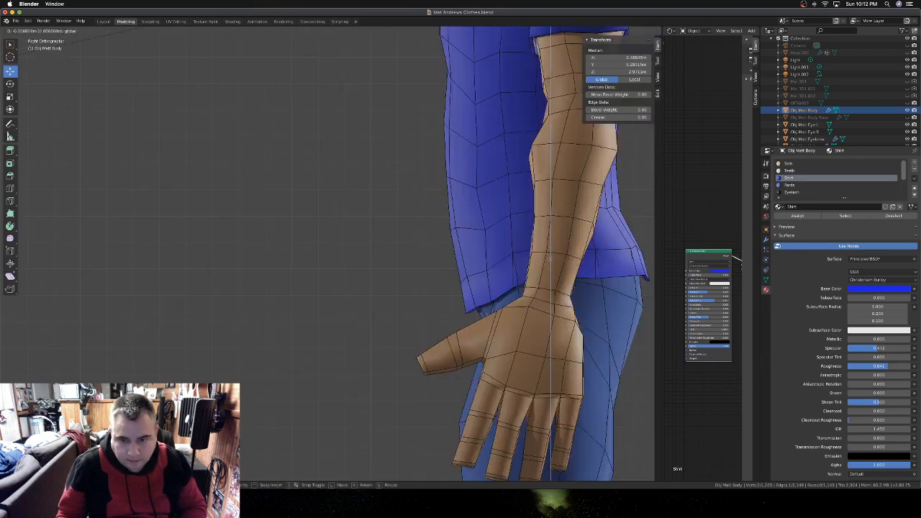
left_click(550, 261)
- Select the back hem edge one segment away from the shirt's centre line and lower it about 0.014 m in back view
middle_click_drag(597, 270, 471, 266)
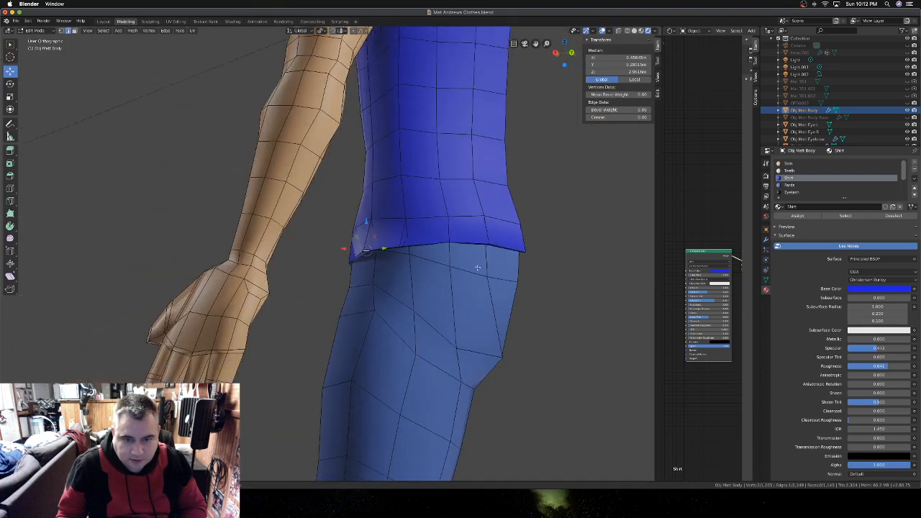
left_click(488, 245)
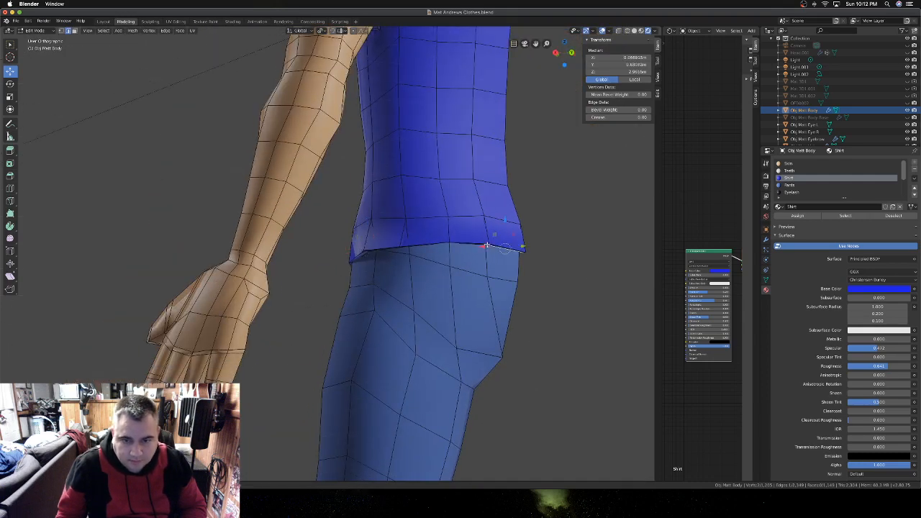
left_click(489, 244)
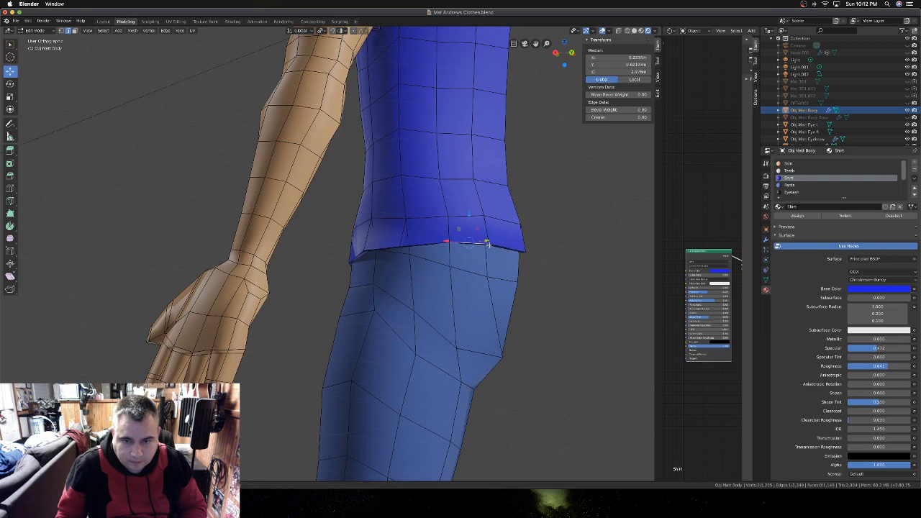
middle_click_drag(488, 245, 490, 242)
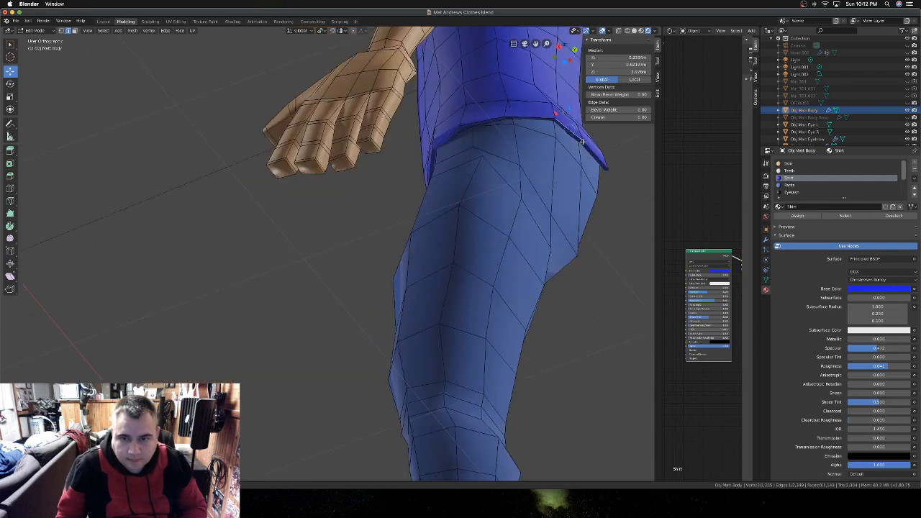
key("KP_3")
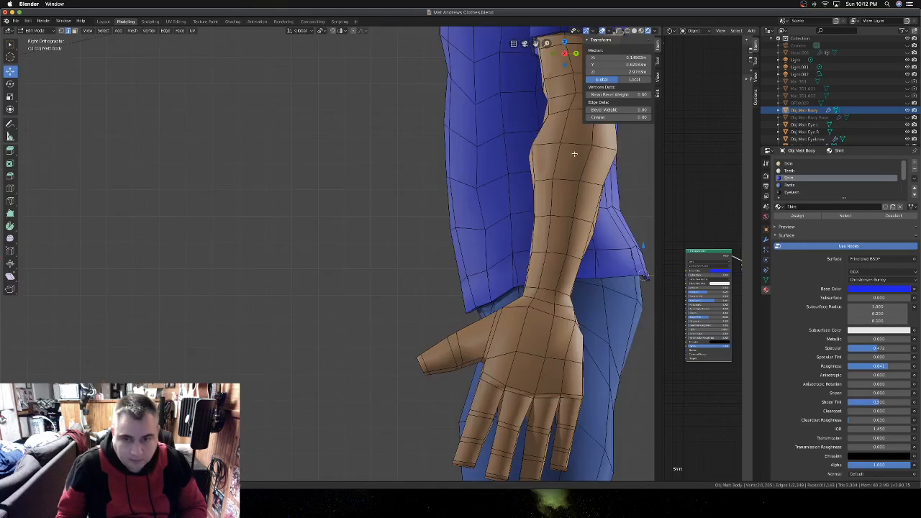
key("KP_1")
key("ctrl+KP_1")
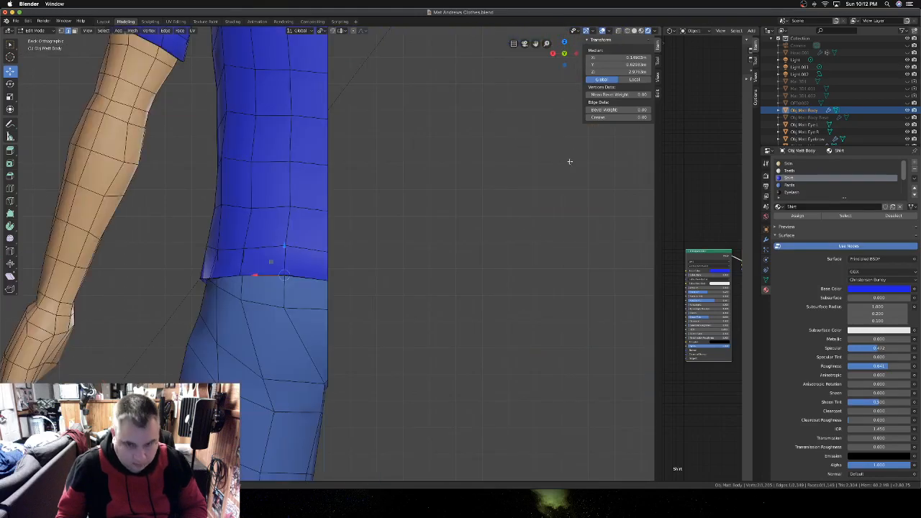
key("g")
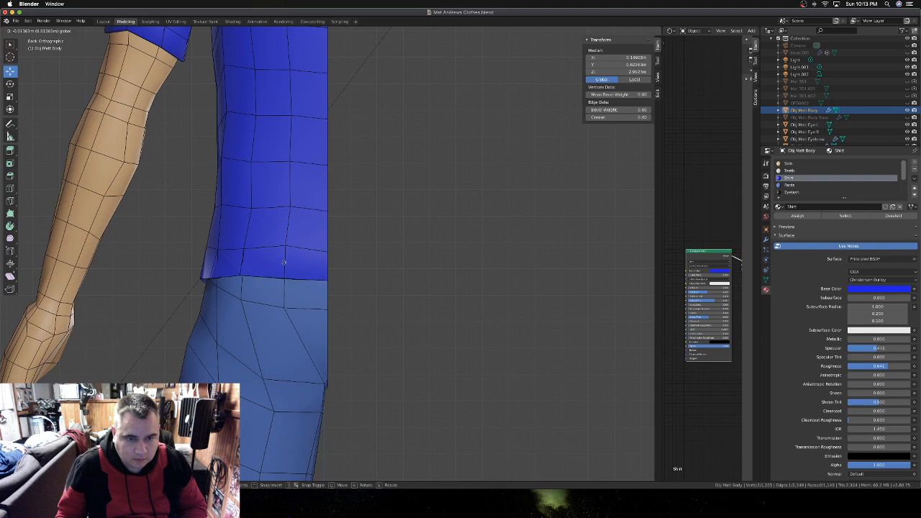
left_click(285, 262)
- Lower the neighbouring back hem edge nearer the hip about 0.01 m in back view, and inspect the smoothed hem from behind
middle_click_drag(284, 263, 249, 278)
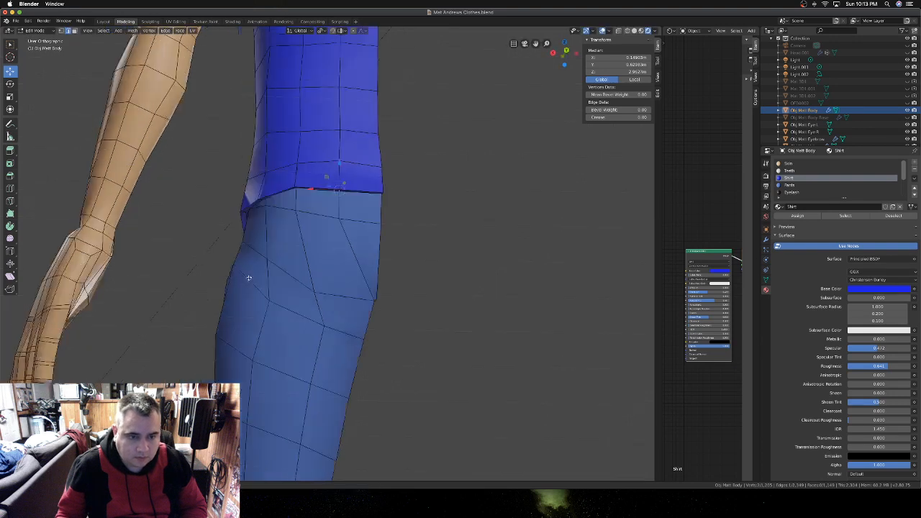
left_click(293, 189)
key("KP_3")
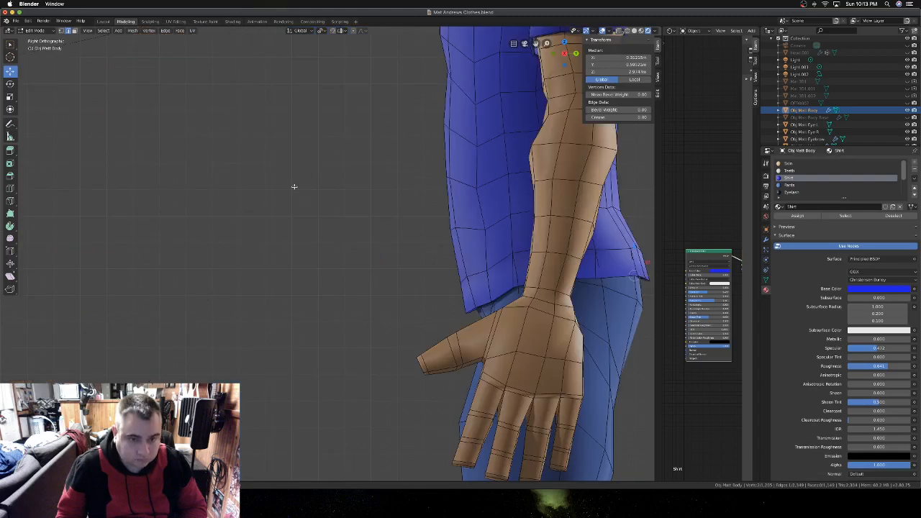
key("ctrl+KP_3")
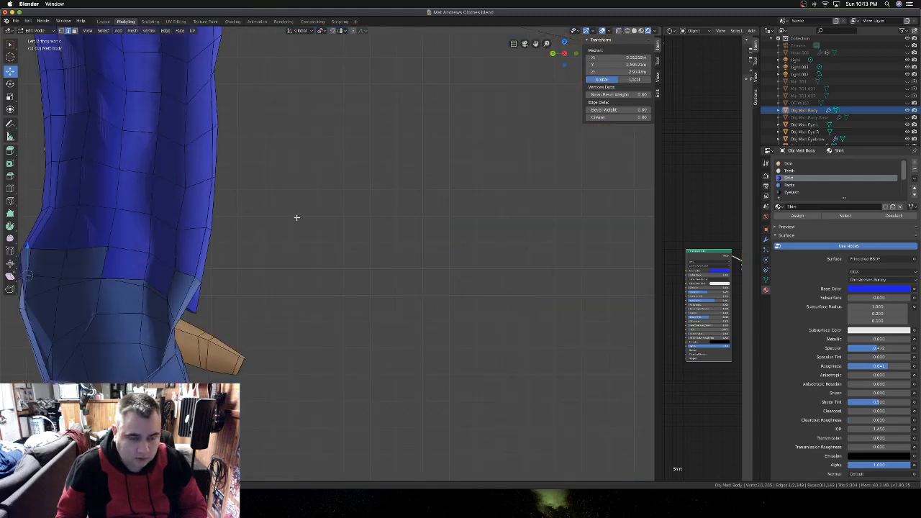
key("KP_1")
key("ctrl+KP_1")
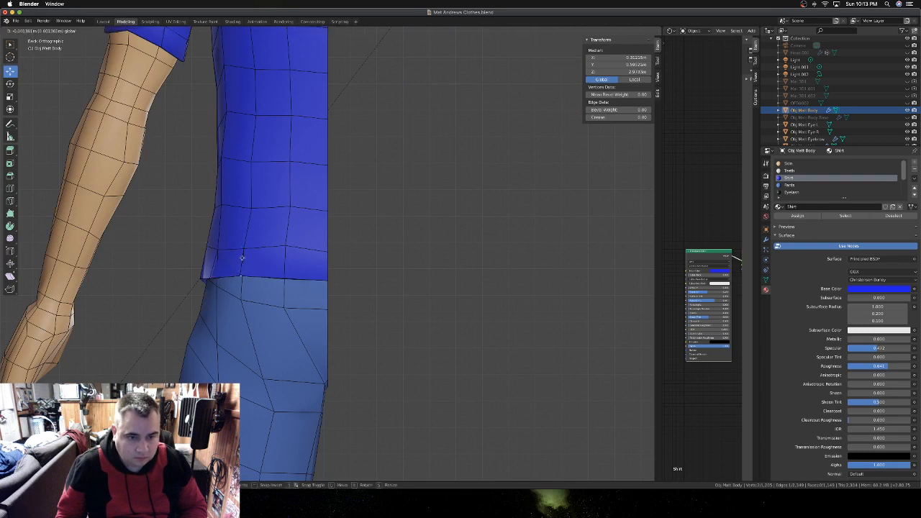
key("g")
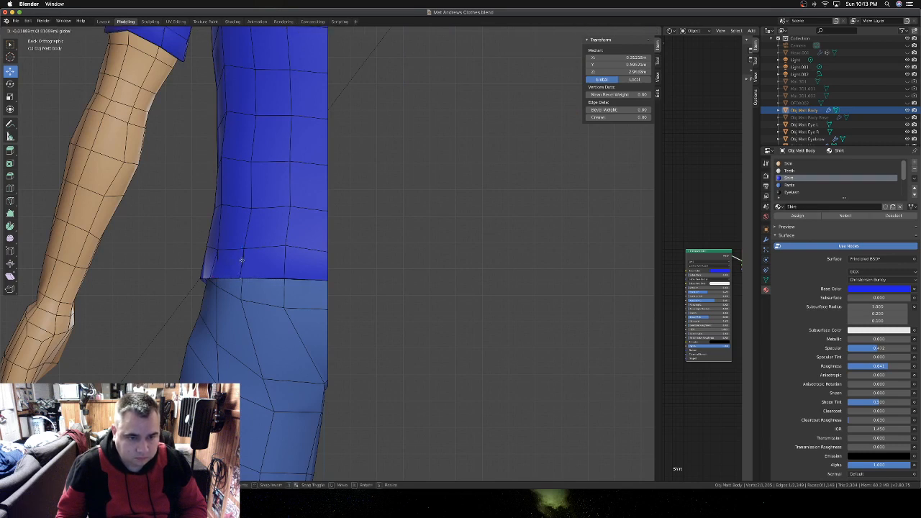
left_click(242, 260)
key("Tab")
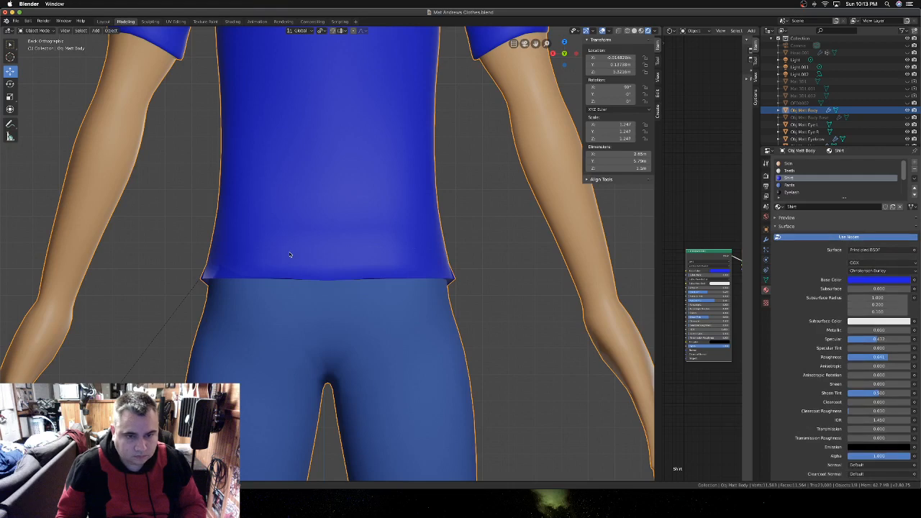
scroll(289, 253, "left", 2)
scroll(289, 254, "left", 5)
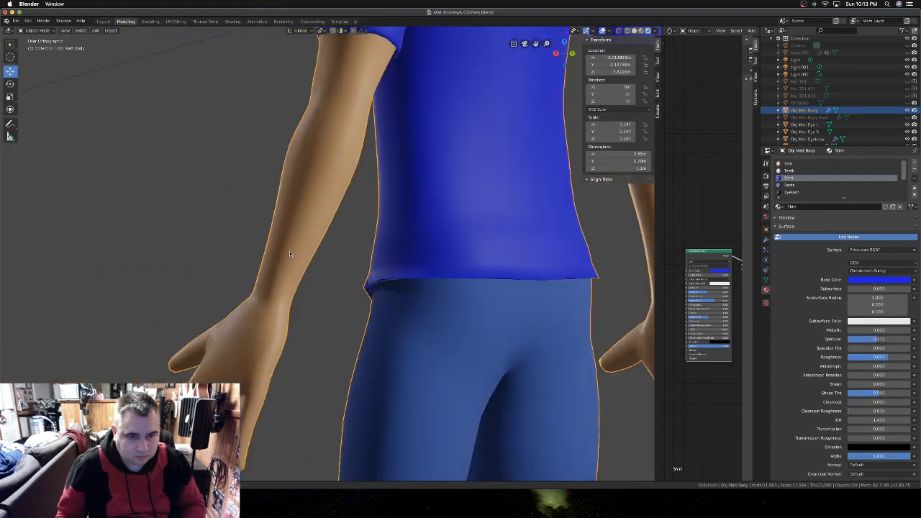
scroll(289, 253, "right", 4)
scroll(289, 253, "right", 2)
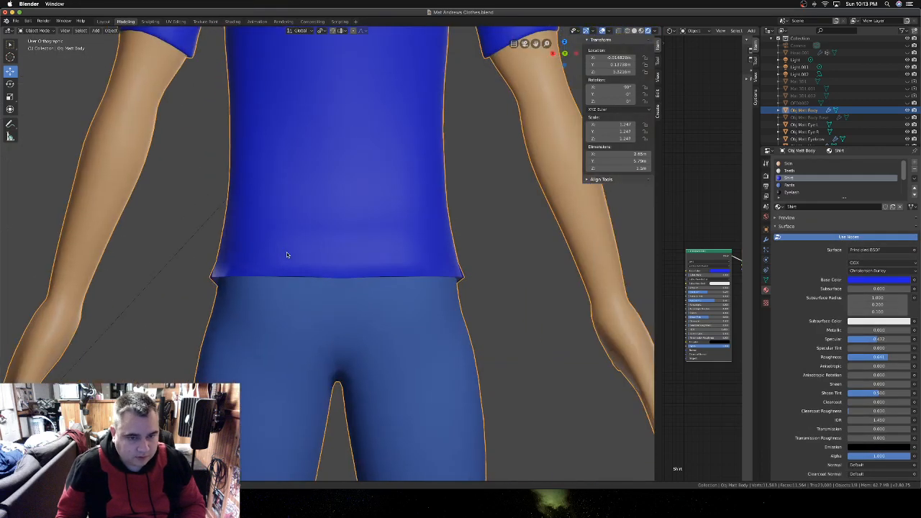
- Move the flared hem edge at the hip about 0.01 m inward along X in front view, and check the whole smoothed character
key("Tab")
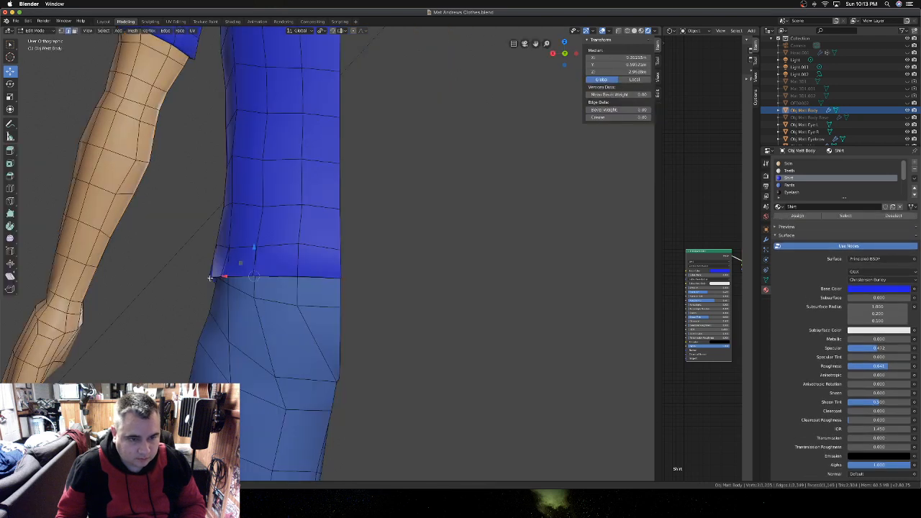
left_click(213, 279)
key("KP_1")
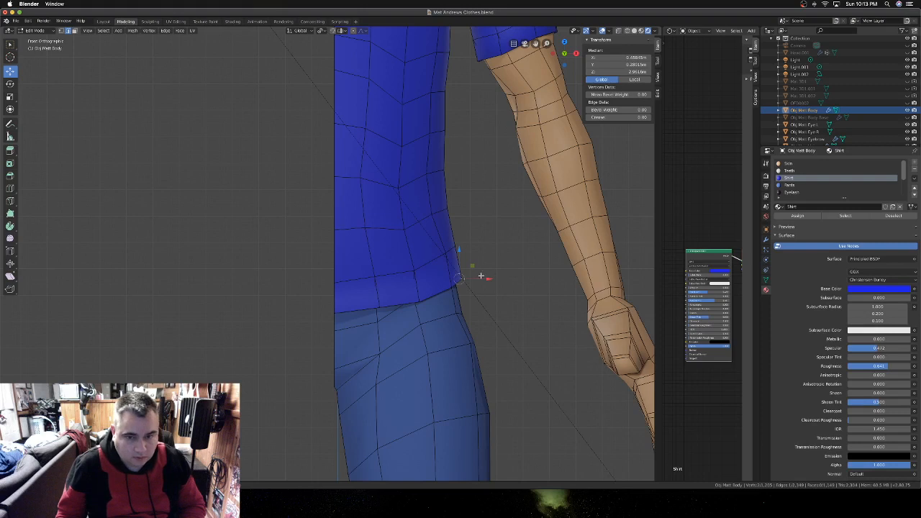
key("g")
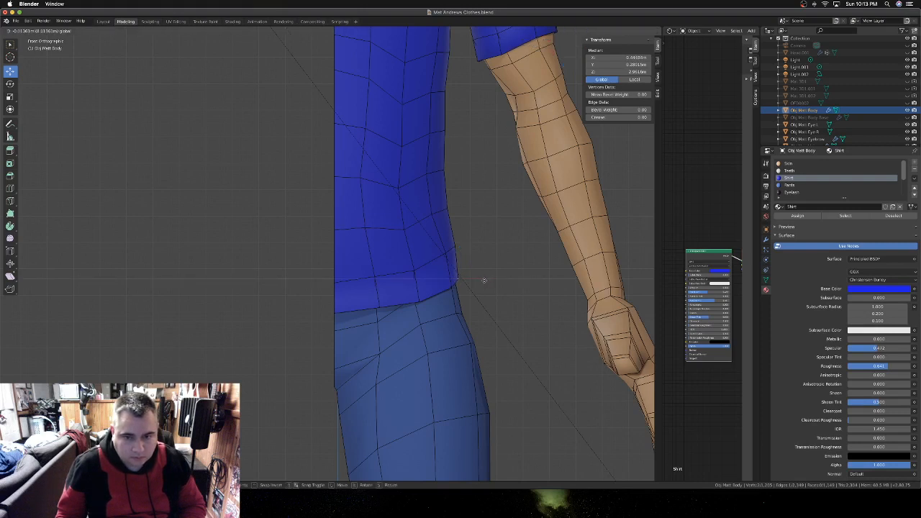
left_click(484, 279)
key("Tab")
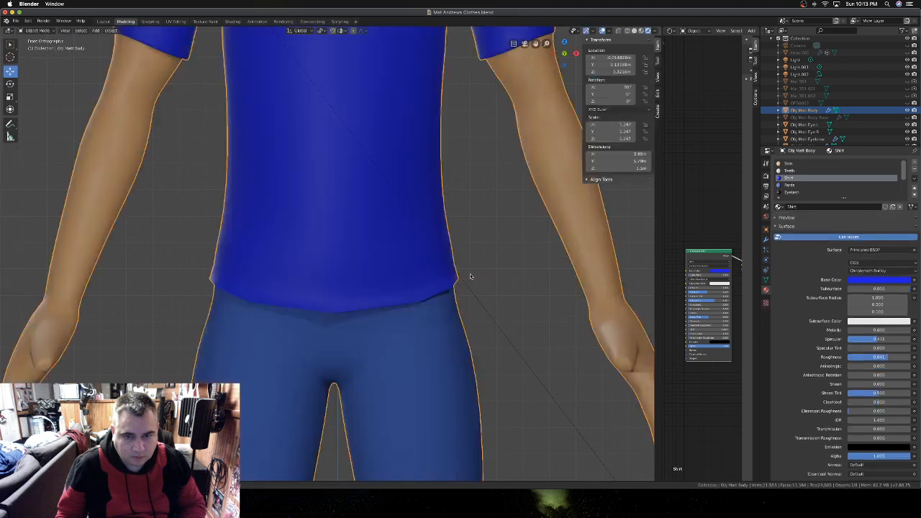
scroll(468, 275, "down", 5)
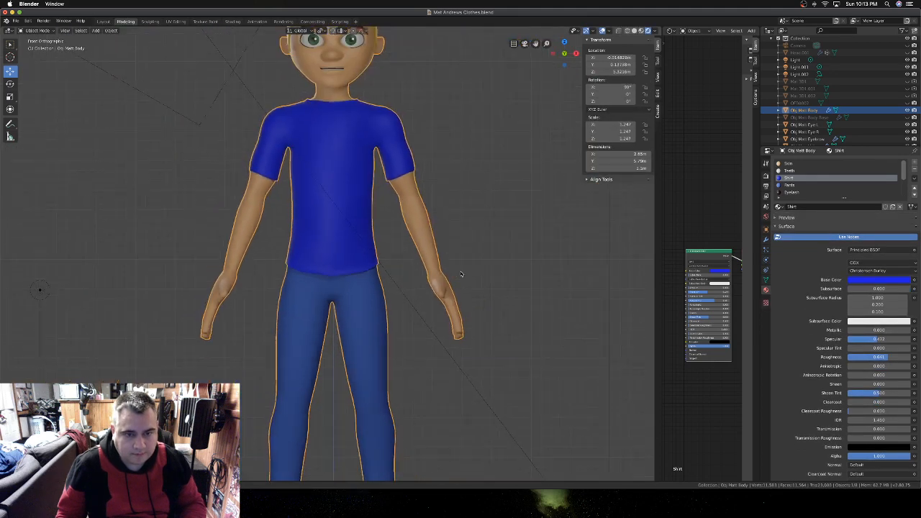
scroll(461, 273, "down", 4)
scroll(457, 274, "down", 2, "shift")
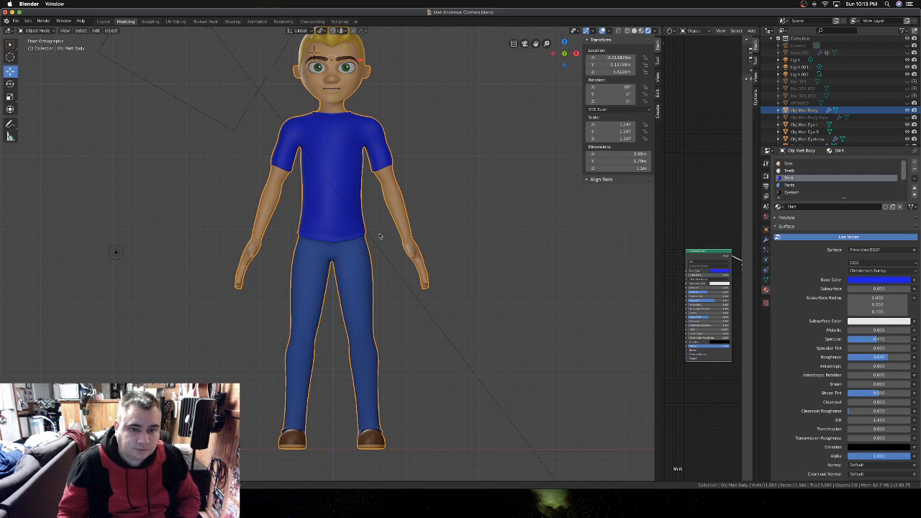
scroll(380, 236, "right", 10)
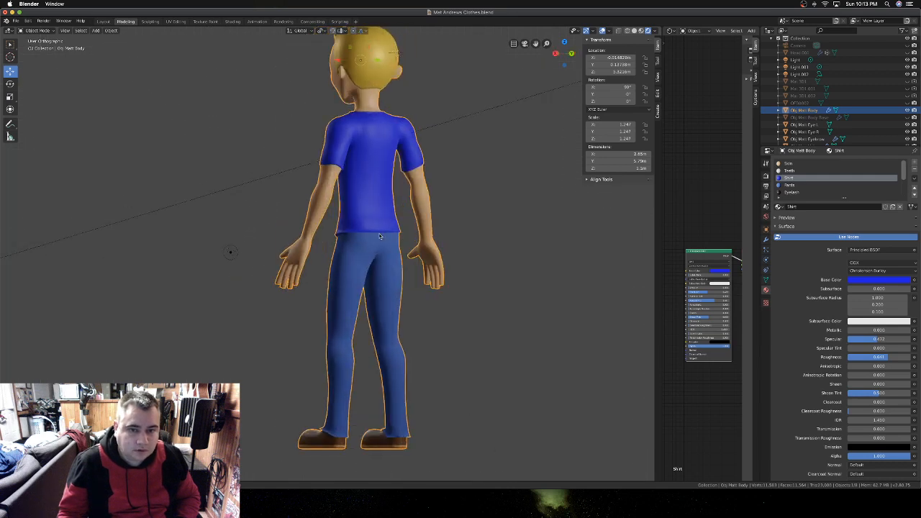
- Inspect the whole smoothed character from behind, from the side and in front view
scroll(380, 236, "right", 10)
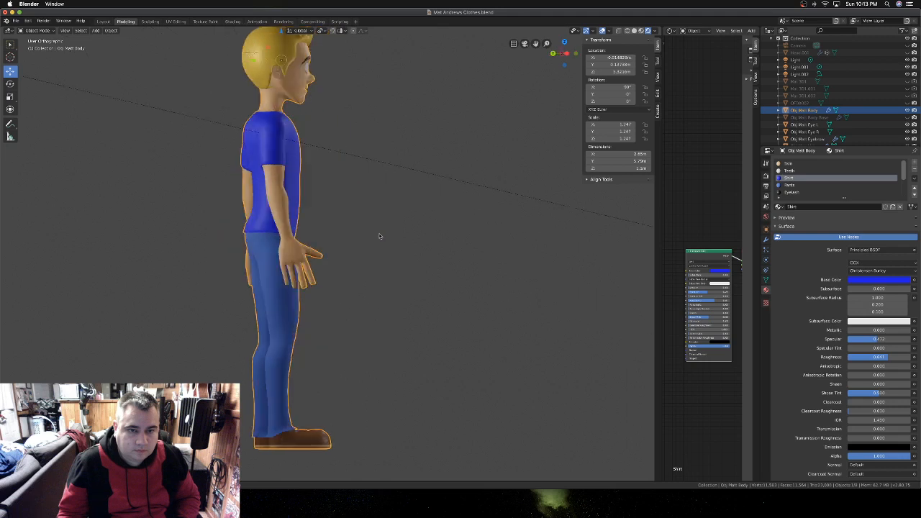
scroll(380, 236, "left", 10)
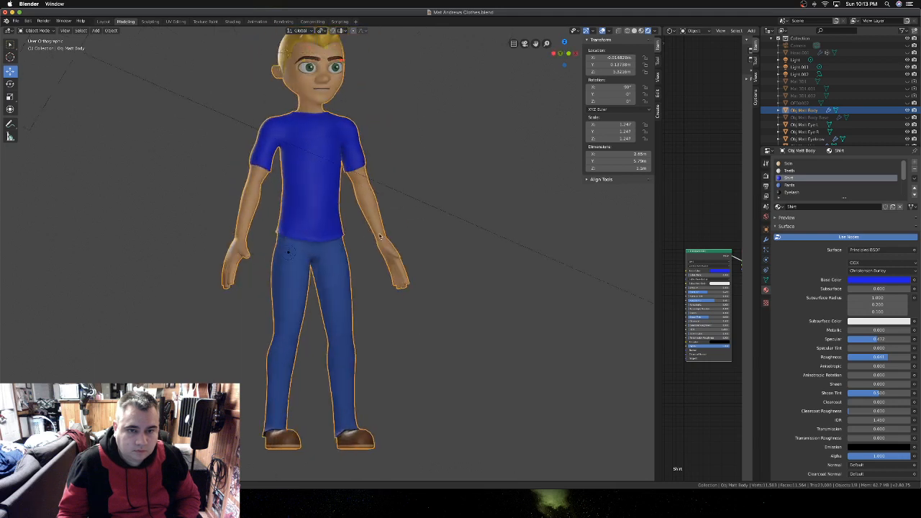
scroll(380, 236, "left", 2)
key("KP_1")
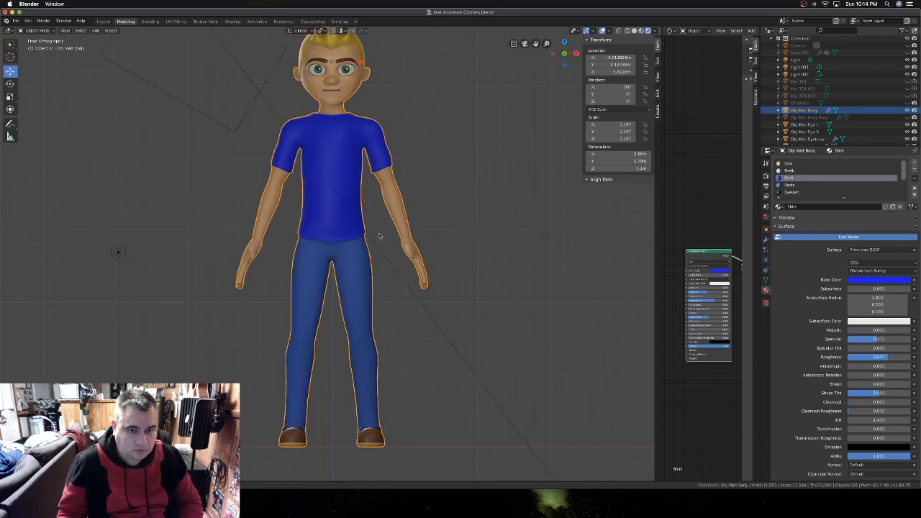
scroll(380, 237, "down", 4)
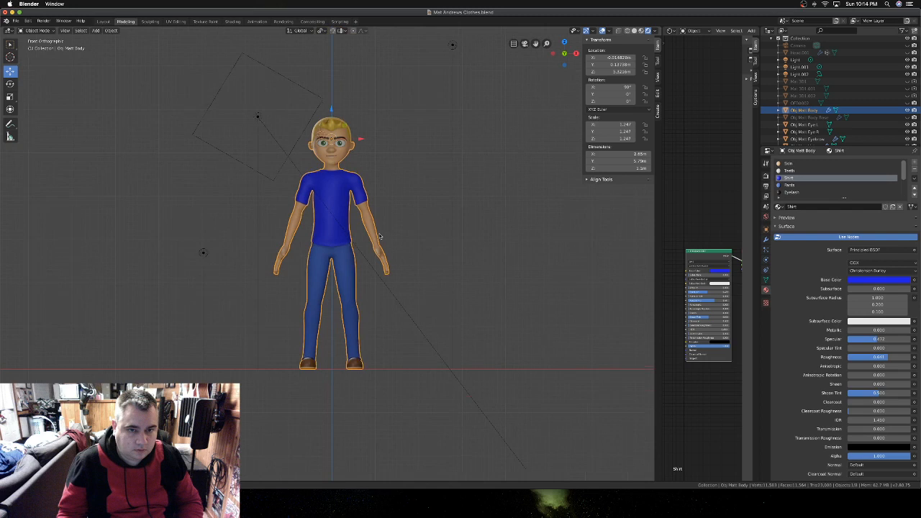
- Select the point light beside the character to view its light settings
left_click(280, 171)
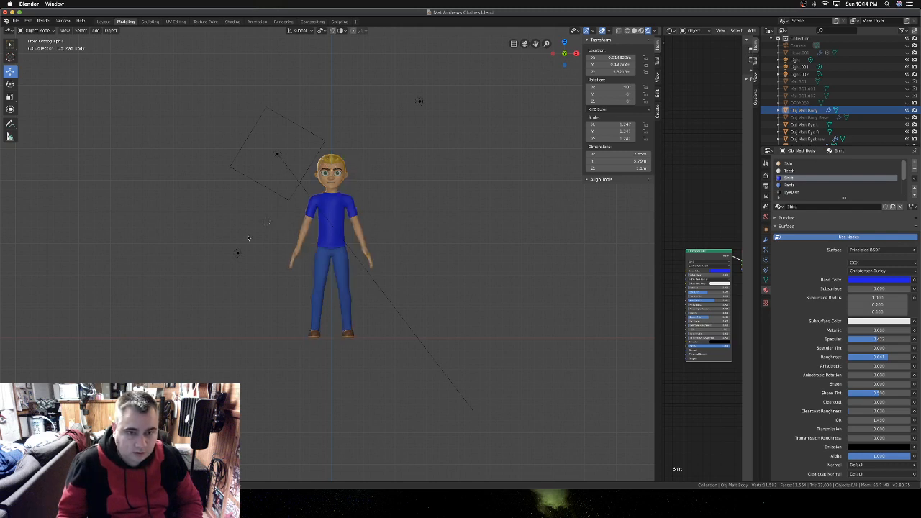
left_click(238, 254)
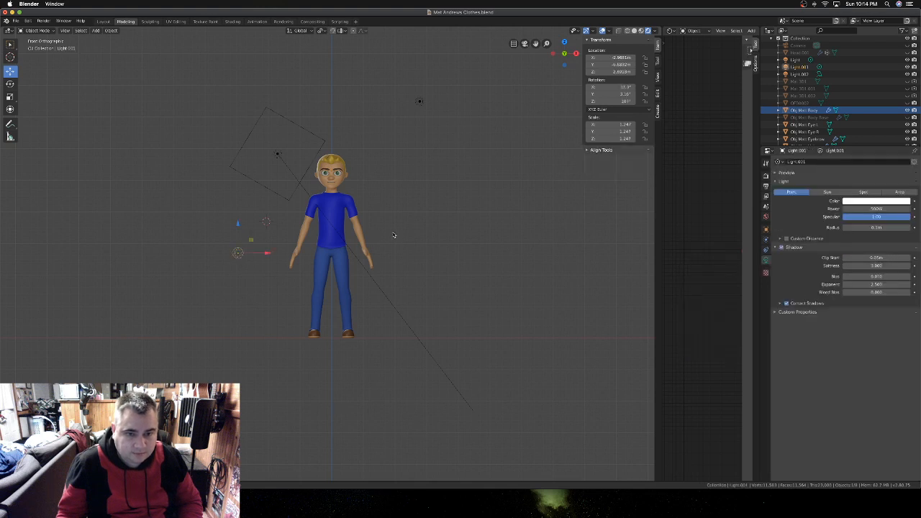
scroll(362, 208, "up", 4)
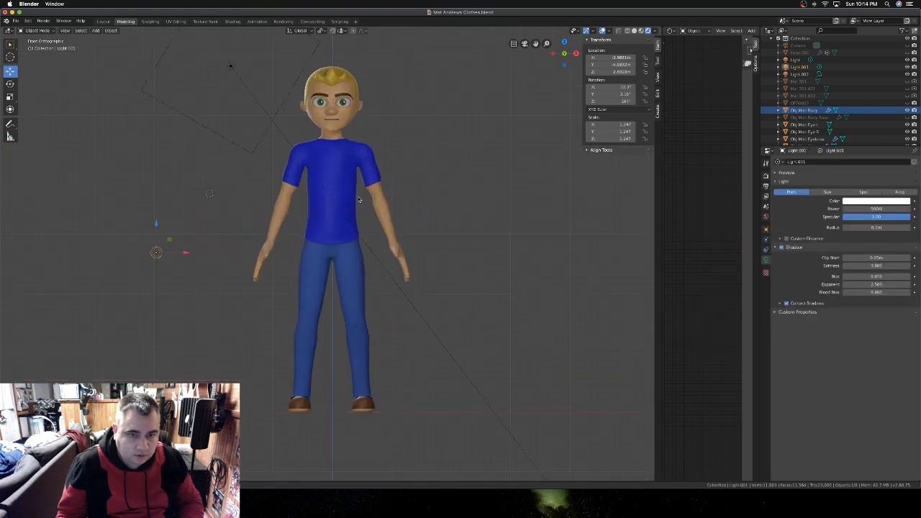
scroll(358, 199, "up", 1)
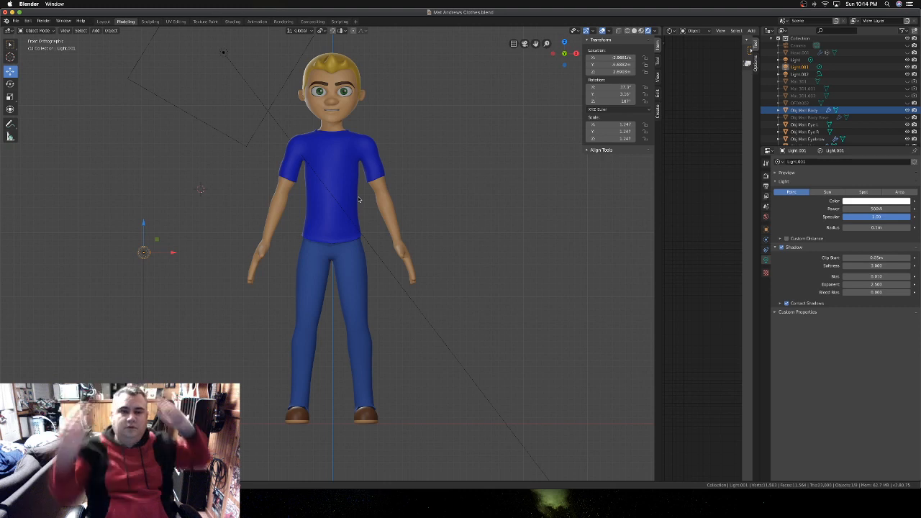
- Select the area light near the character's head and tint its colour light blue, checking the effect on the figure
left_click(222, 54)
middle_click_drag(222, 54, 222, 56)
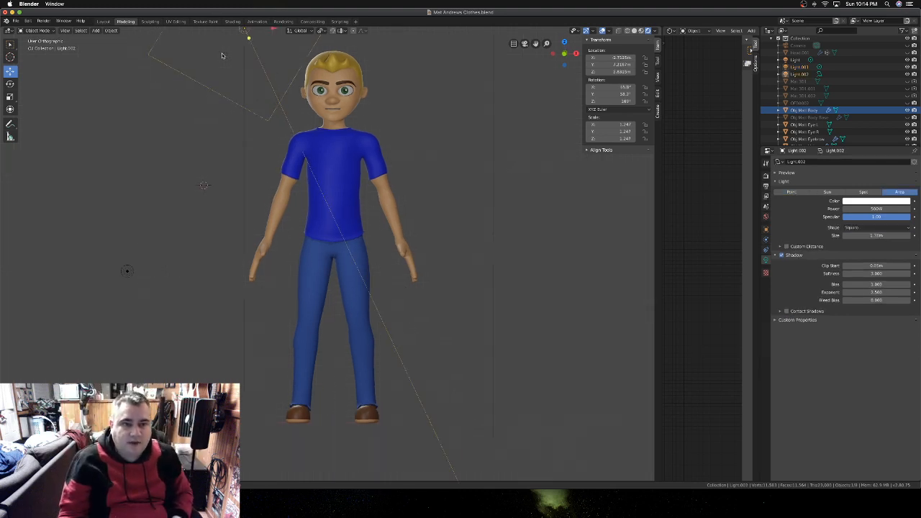
key("KP_1")
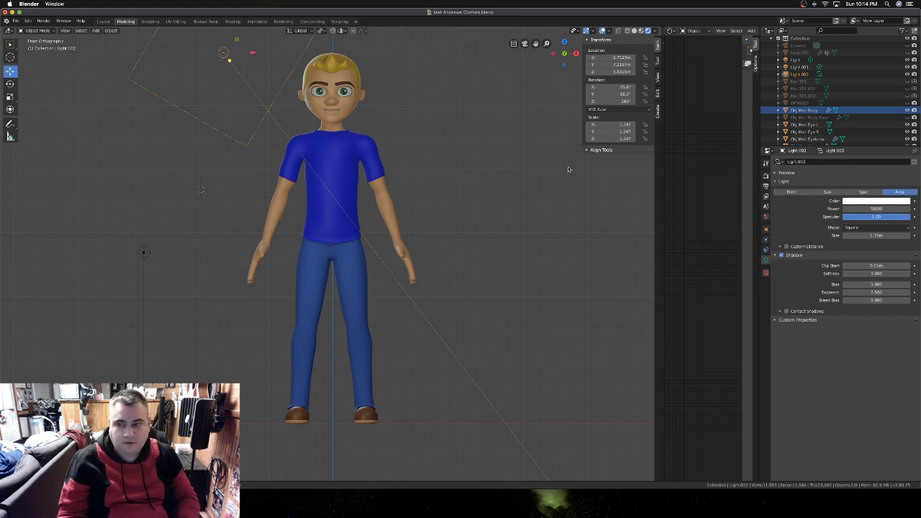
left_click(853, 201)
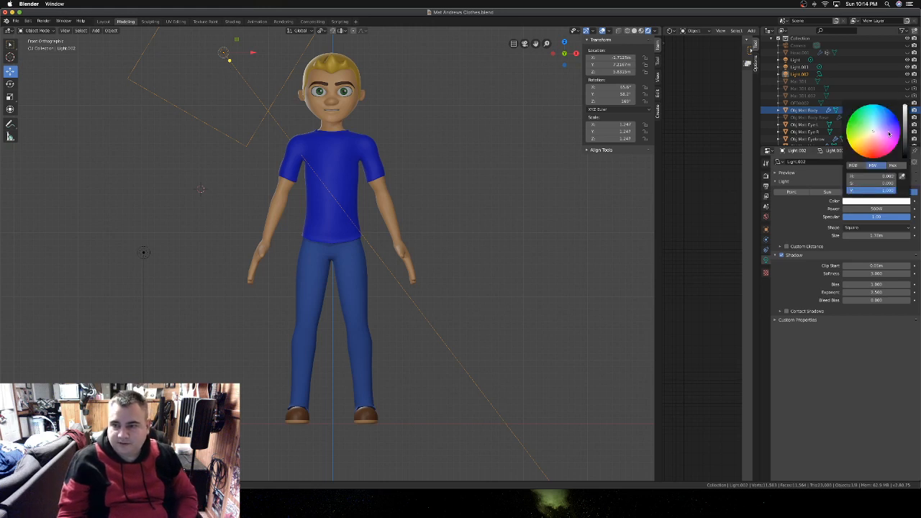
left_click_drag(890, 134, 878, 118)
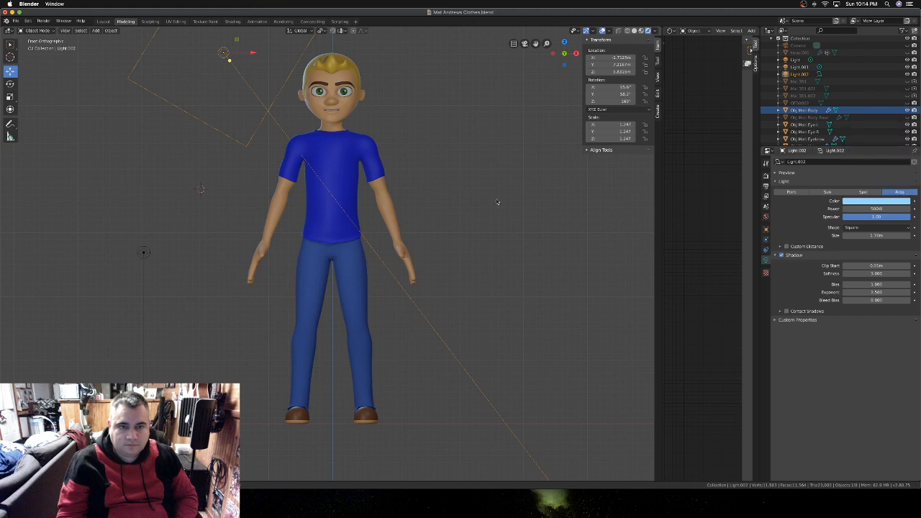
mouse_move(478, 174)
middle_mouse_down()
mouse_move(435, 185)
mouse_move(480, 175)
middle_mouse_up()
scroll(480, 175, "right", 3)
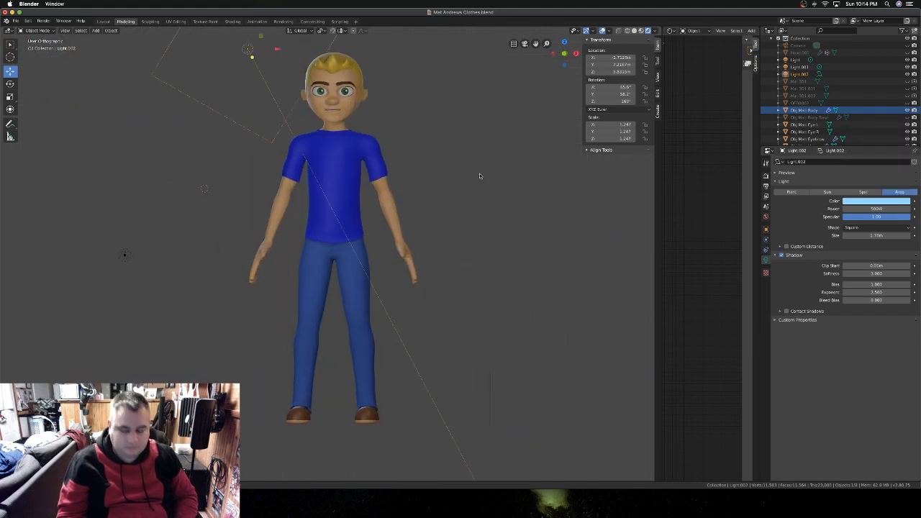
key("KP_1")
- Try yellow and cyan tints on the area light, and return its colour to near white
left_click(876, 201)
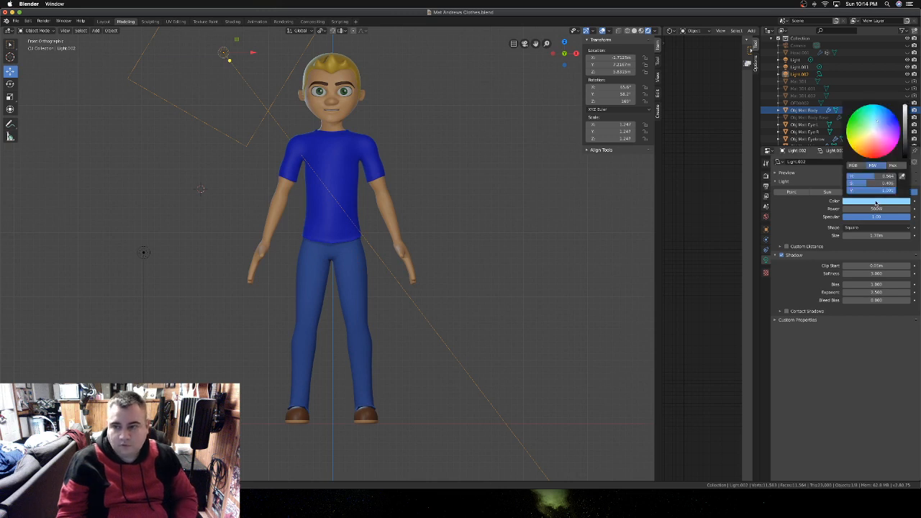
left_click(861, 140)
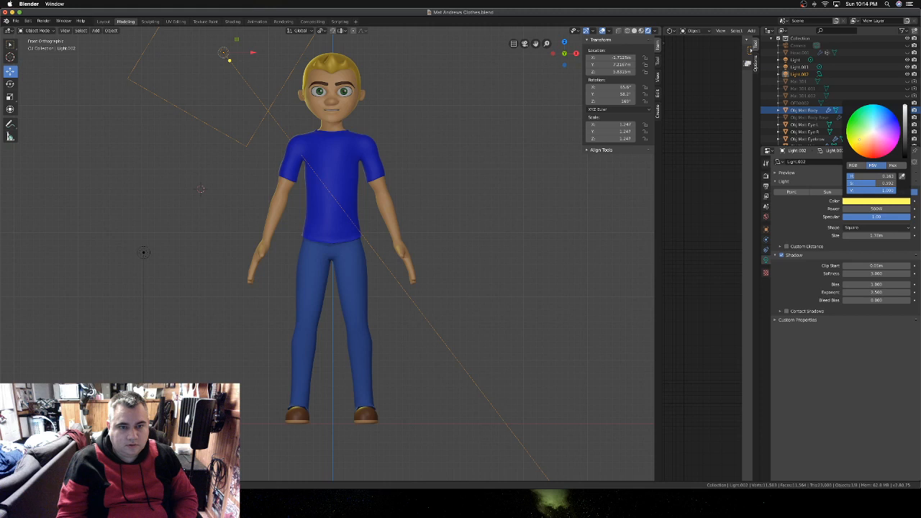
mouse_move(861, 140)
left_mouse_down()
mouse_move(859, 125)
mouse_move(881, 135)
mouse_move(862, 126)
left_mouse_up()
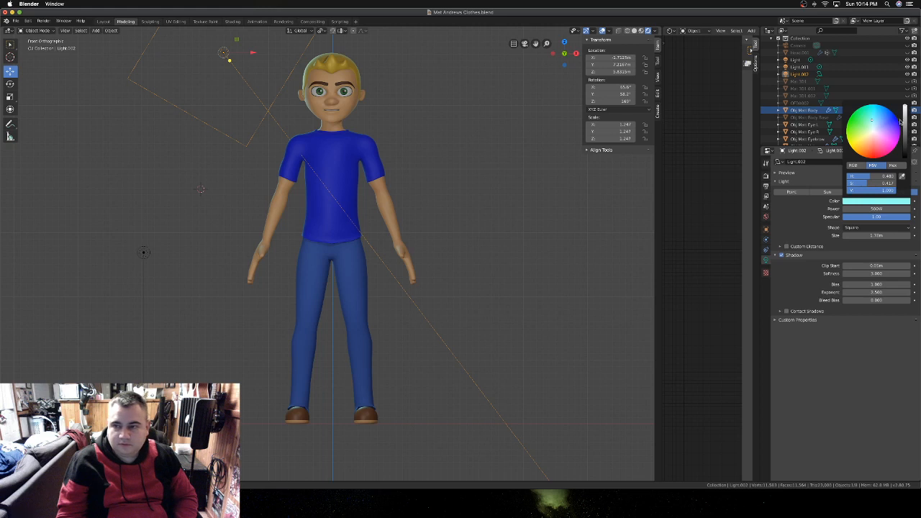
left_click_drag(905, 106, 873, 134)
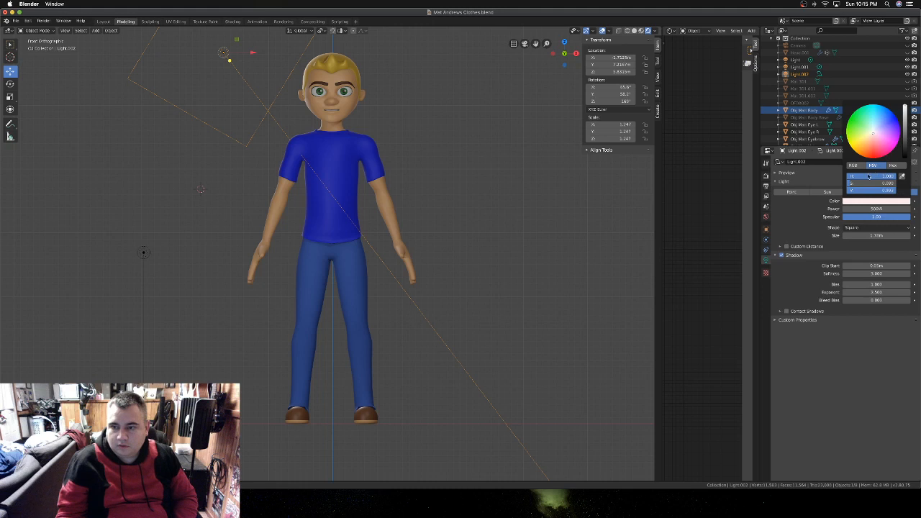
- Examine the lit character all the way around, checking the silhouette, shirt hem and arms from front, sides and back
key("KP_4")
key("KP_4")
key("KP_4")
key("KP_4")
key("KP_4")
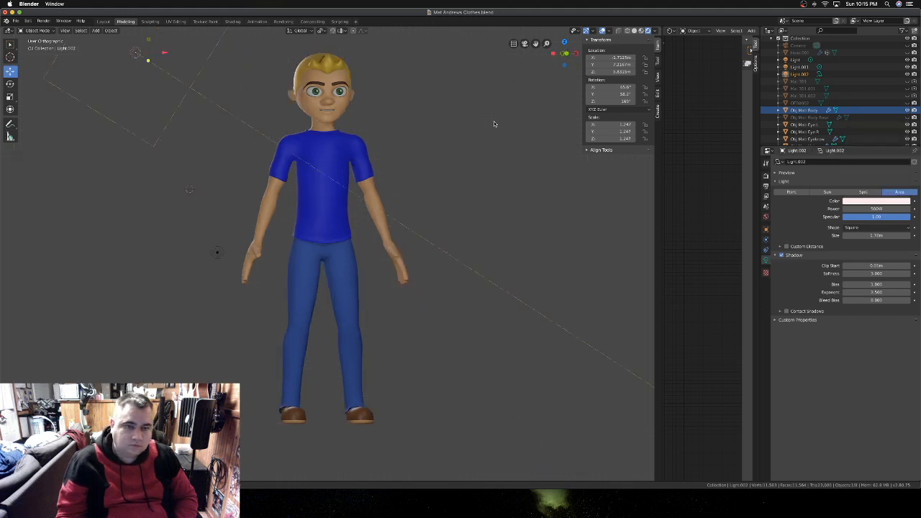
key("KP_4")
key("KP_4")
key("KP_4")
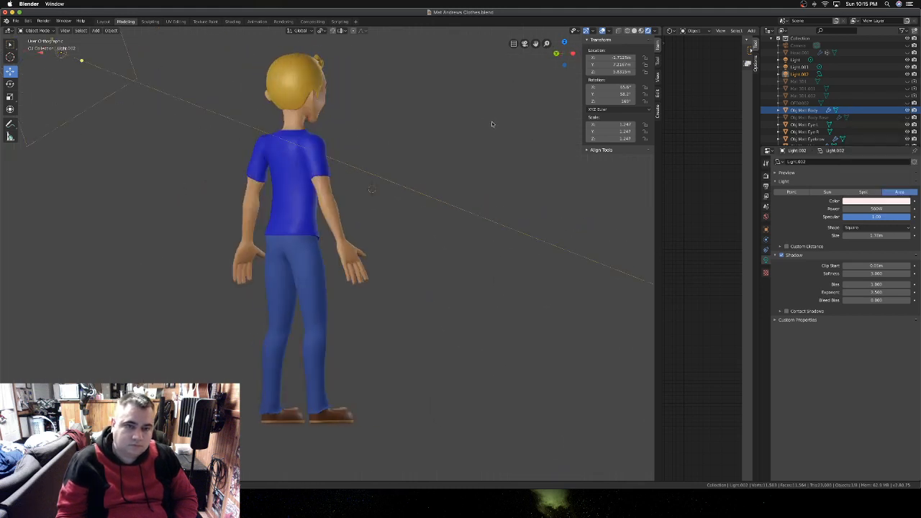
key("KP_6")
key("KP_6")
key("KP_4")
key("KP_4")
key("KP_4")
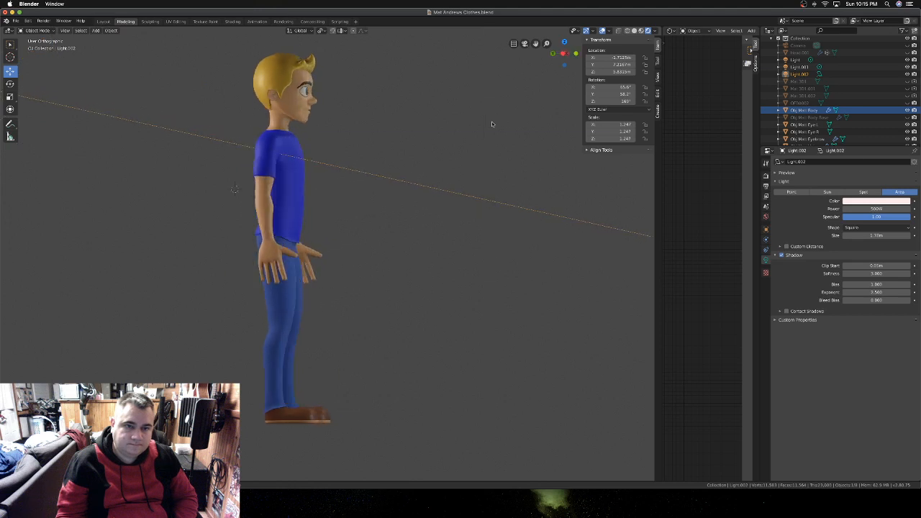
key("KP_4")
key("KP_4")
key("KP_4")
key("KP_4")
key("KP_4")
key("KP_4")
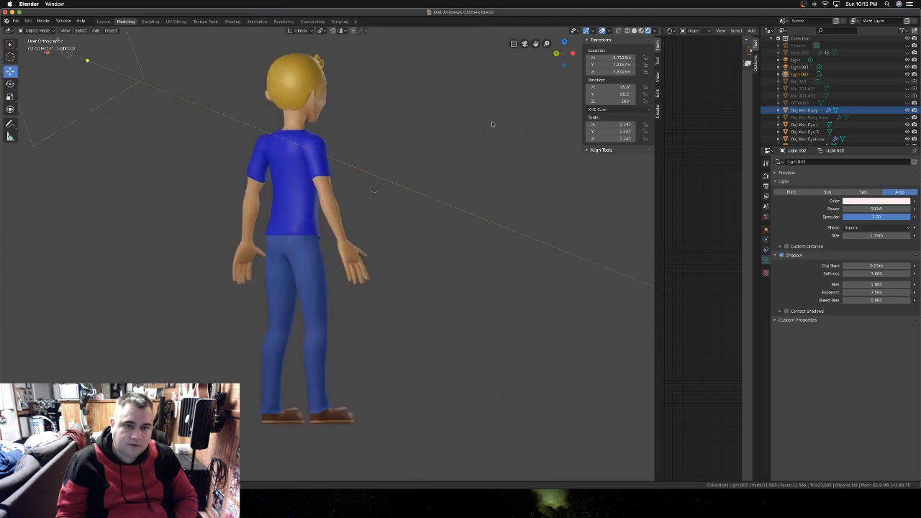
key("KP_4")
key("KP_4")
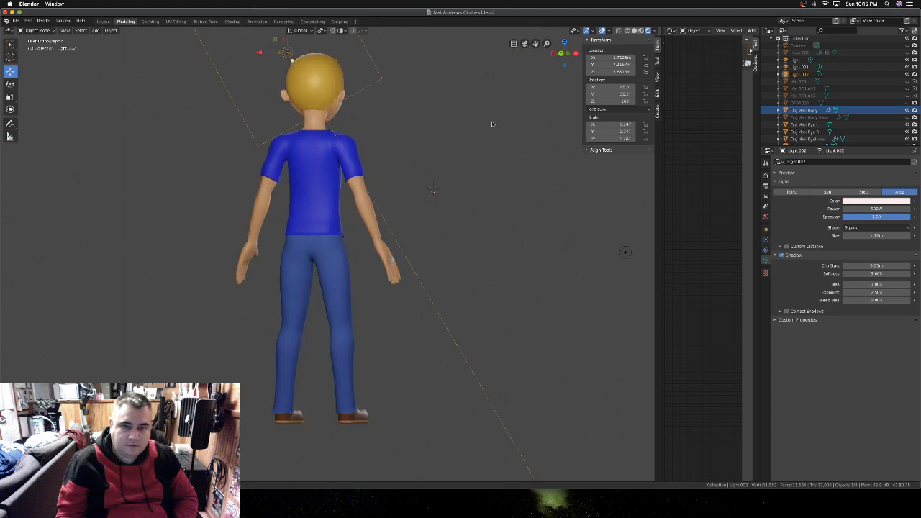
key("KP_4")
key("KP_4")
key("KP_4")
key("KP_4")
key("KP_4")
key("KP_4")
key("KP_4")
key("KP_4")
key("KP_4")
key("KP_4")
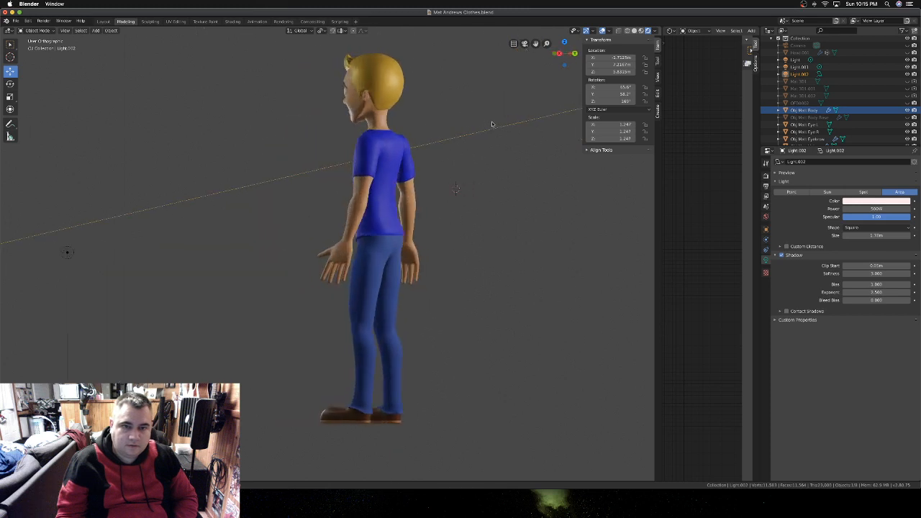
key("KP_4")
key("KP_4")
key("KP_4")
key("KP_4")
key("KP_4")
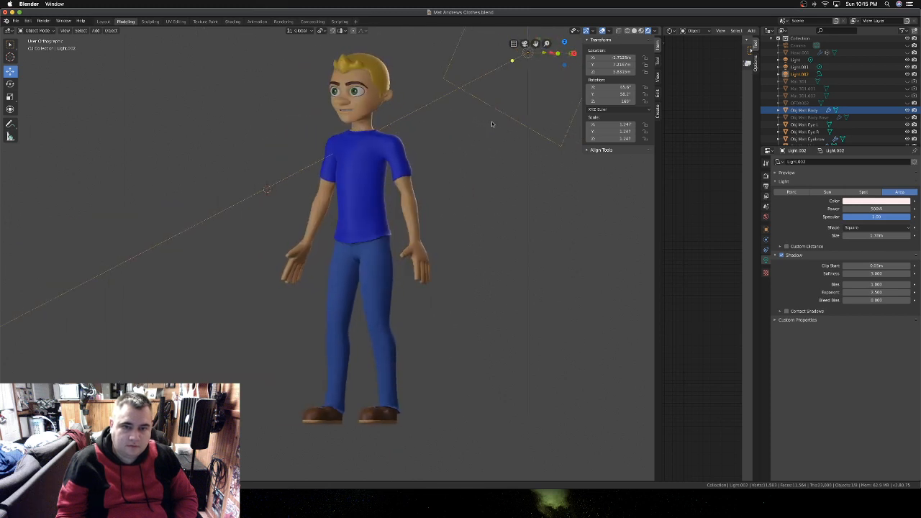
key("KP_4")
key("KP_4")
key("KP_4")
key("KP_4")
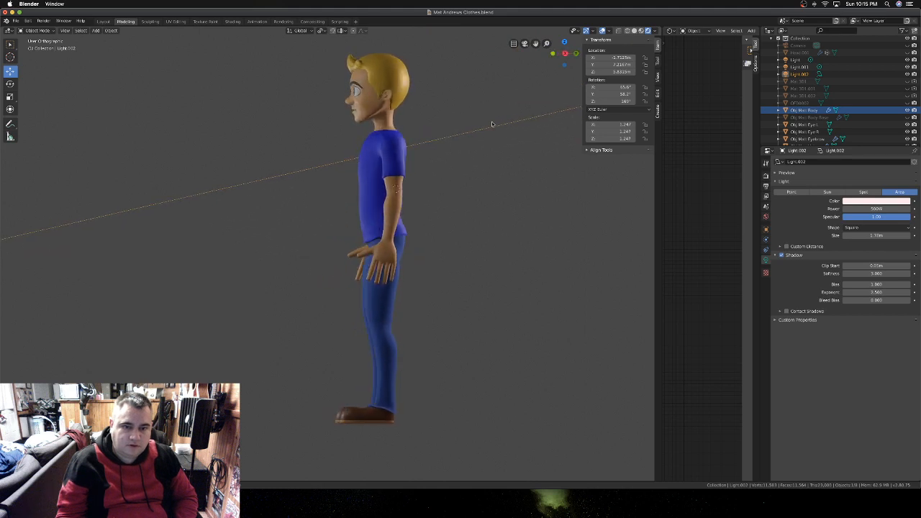
key("KP_4")
scroll(493, 124, "left", 3)
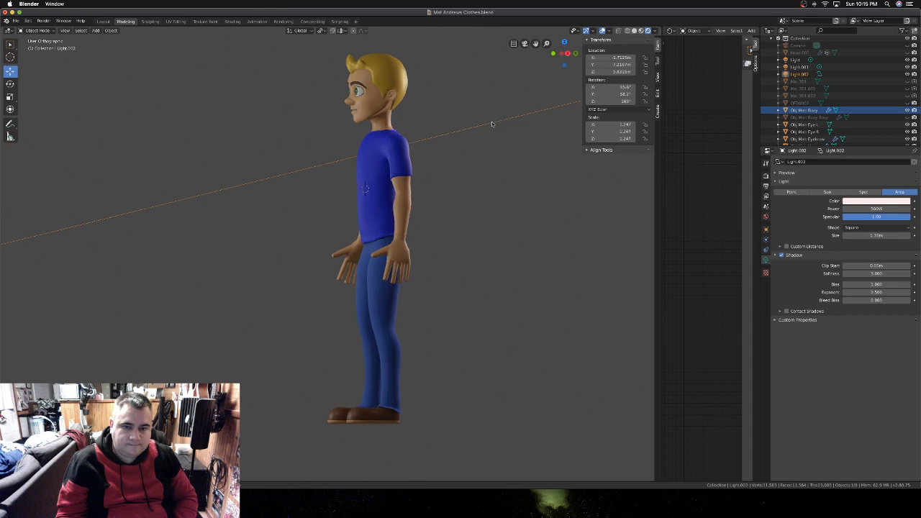
scroll(492, 124, "right", 3)
scroll(492, 124, "right", 4)
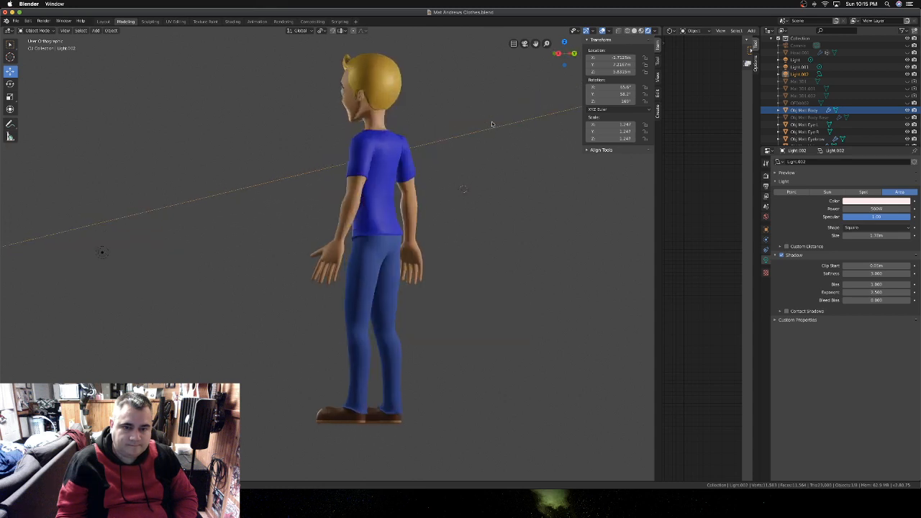
scroll(493, 124, "left", 2)
- Select the body mesh and examine the hand and shirt hem up close, both as an editable mesh and smoothed
left_click(360, 185)
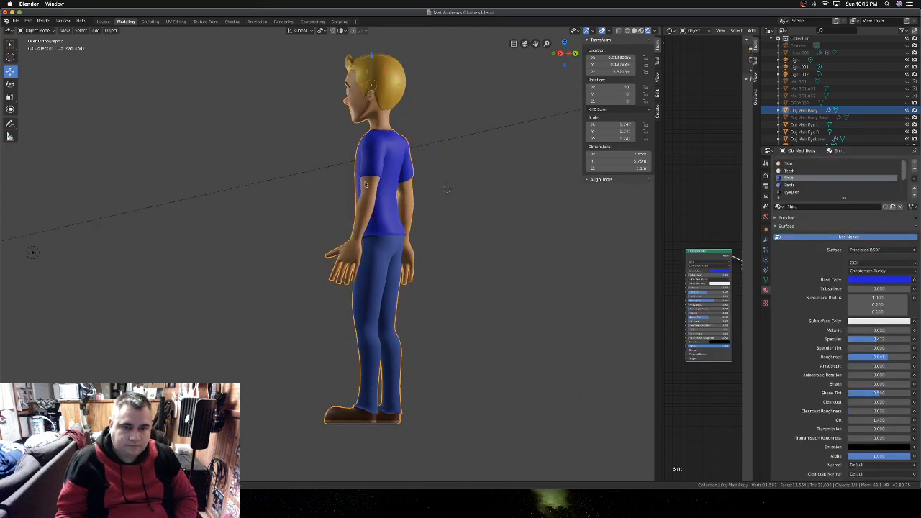
key("Tab")
scroll(356, 259, "up", 8)
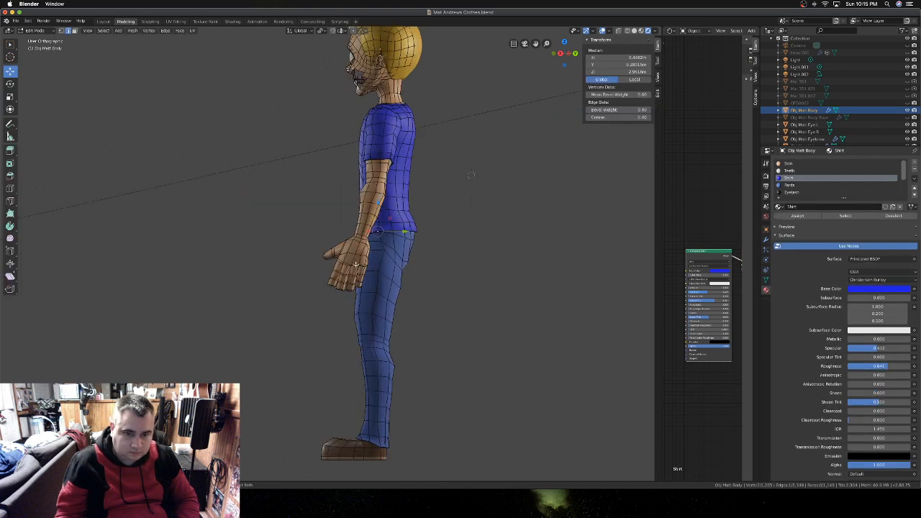
scroll(355, 264, "left", 3)
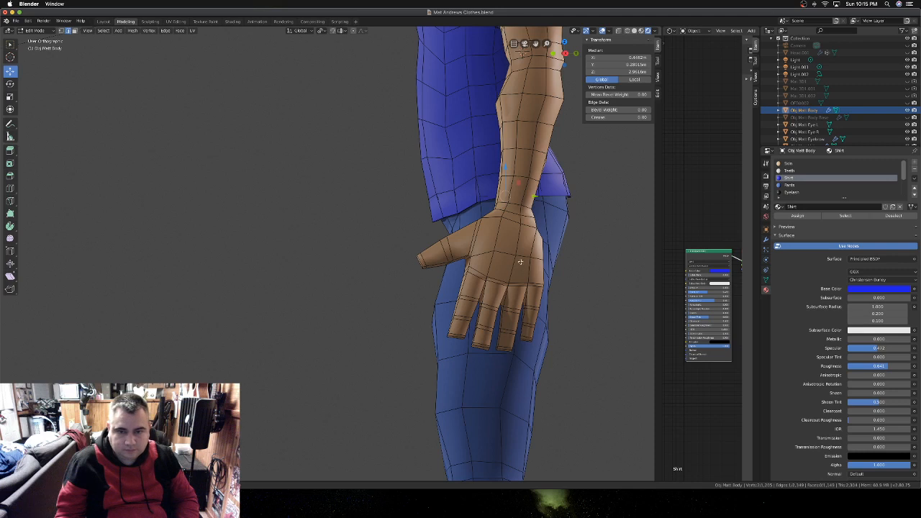
scroll(518, 258, "right", 5)
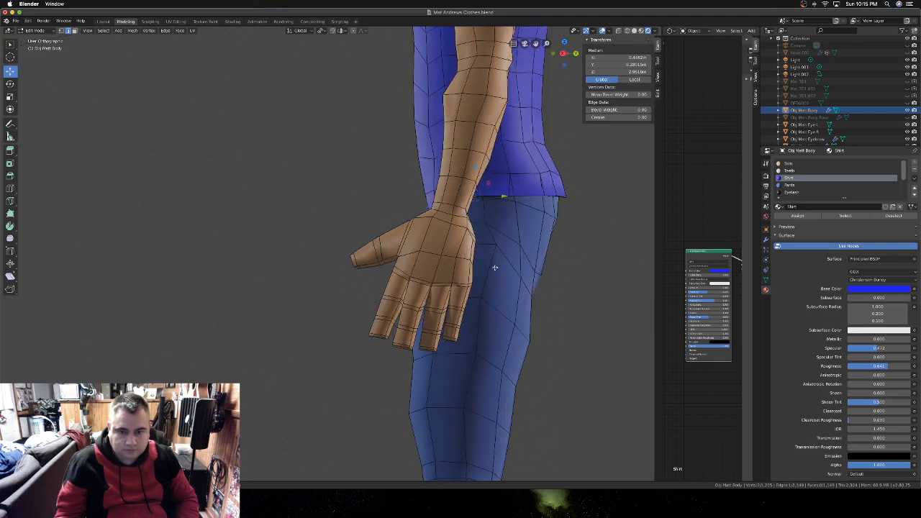
scroll(494, 268, "left", 5)
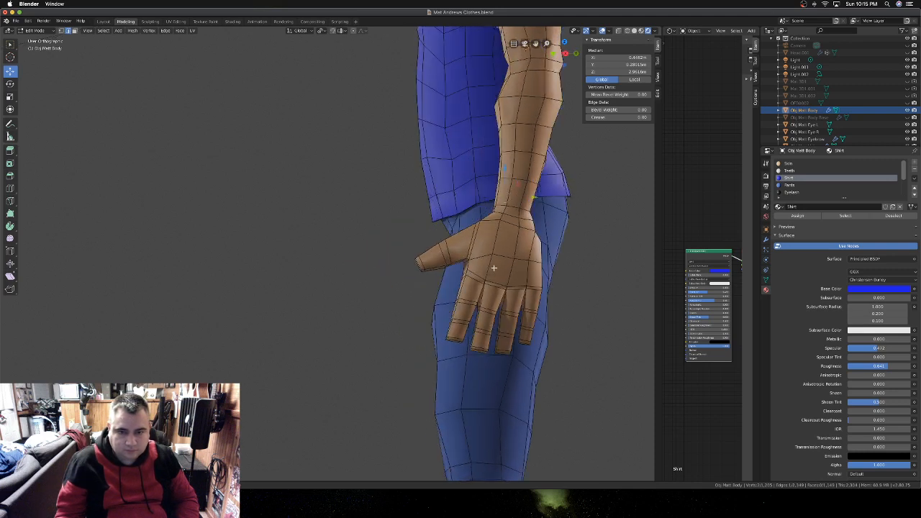
key("Tab")
scroll(494, 270, "right", 5)
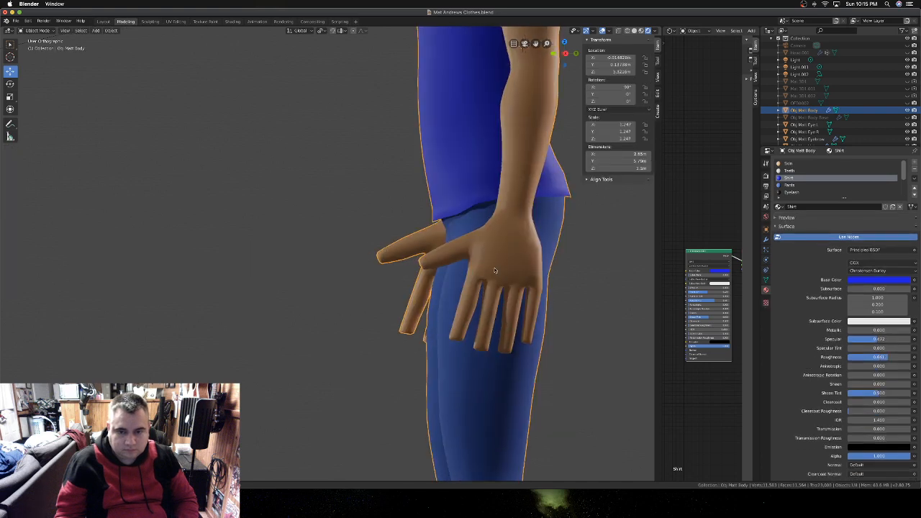
scroll(494, 270, "right", 5)
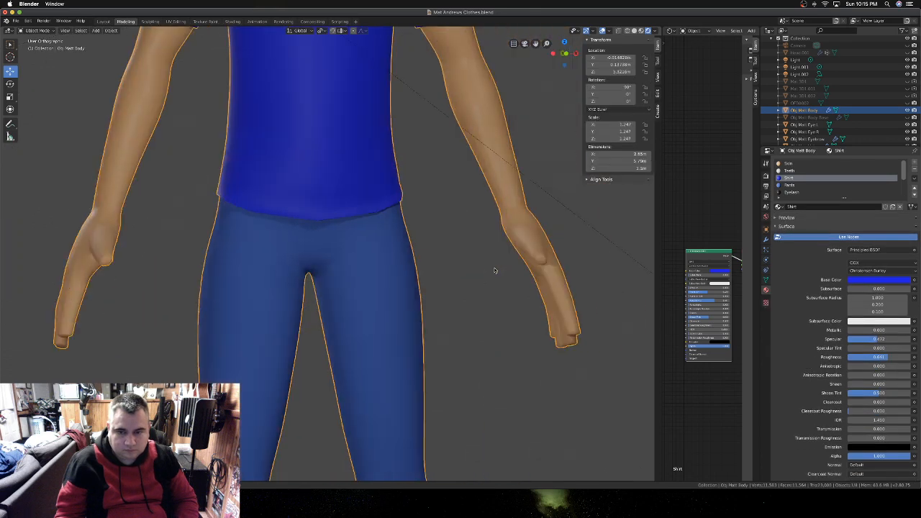
scroll(495, 270, "right", 3)
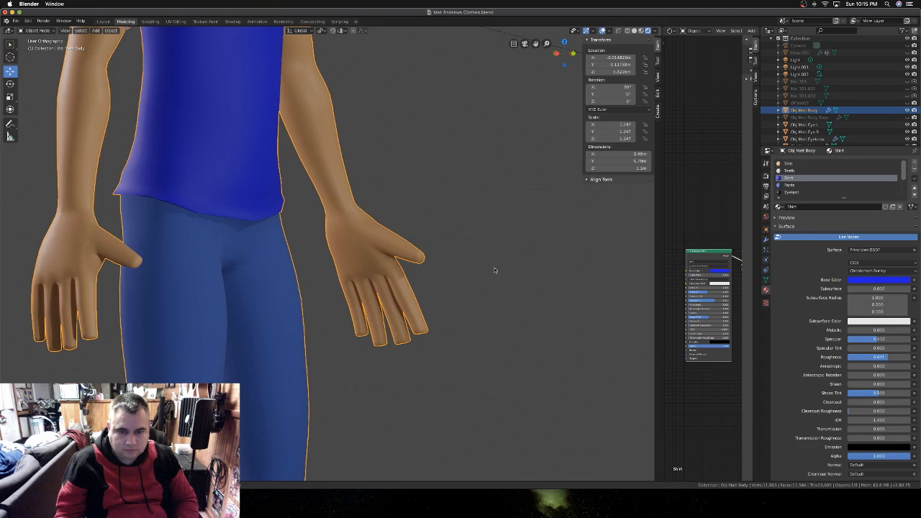
- Compare the palm and finger bases in the editable mesh with their smoothed shape
key("Tab")
scroll(394, 273, "right", 3)
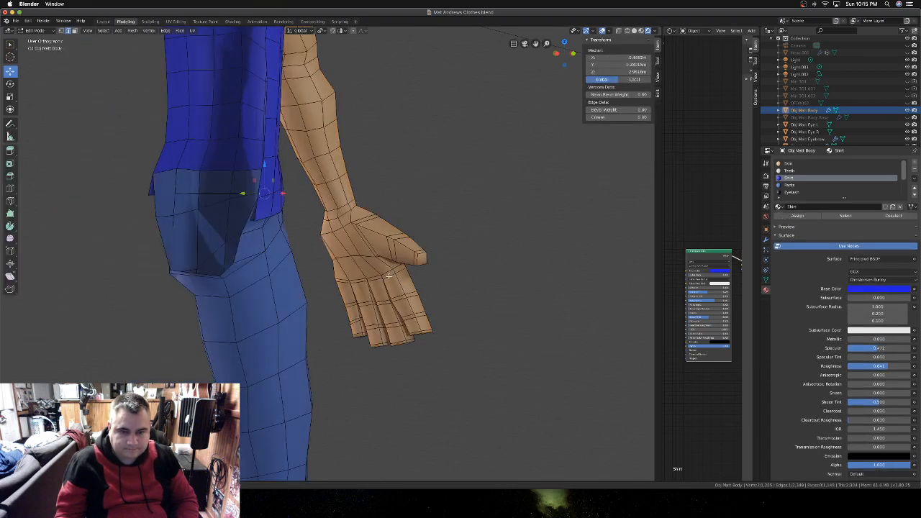
key("Tab")
scroll(389, 276, "left", 3)
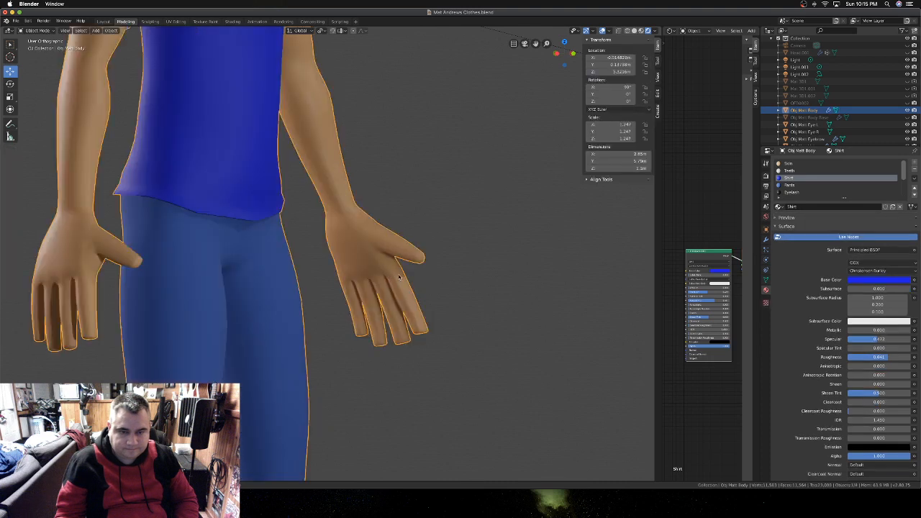
key("Tab")
scroll(401, 277, "right", 3)
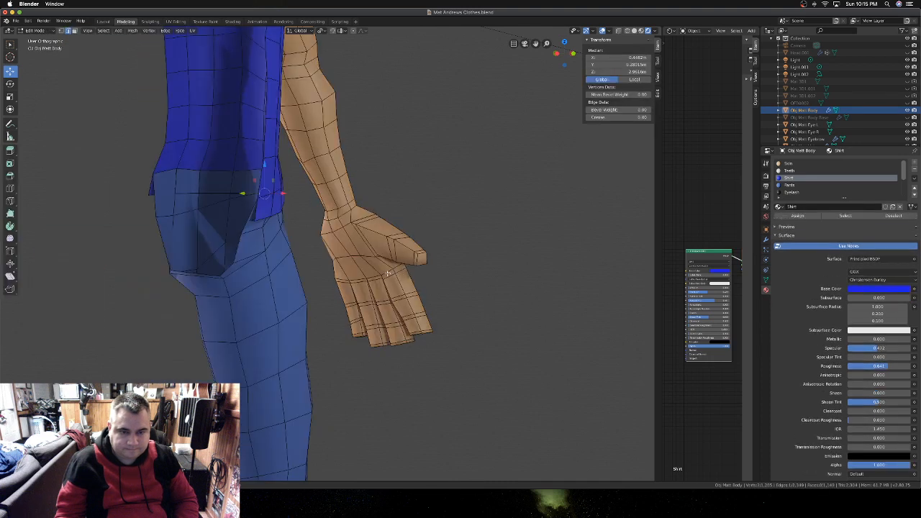
scroll(387, 271, "left", 3)
scroll(398, 266, "right", 3)
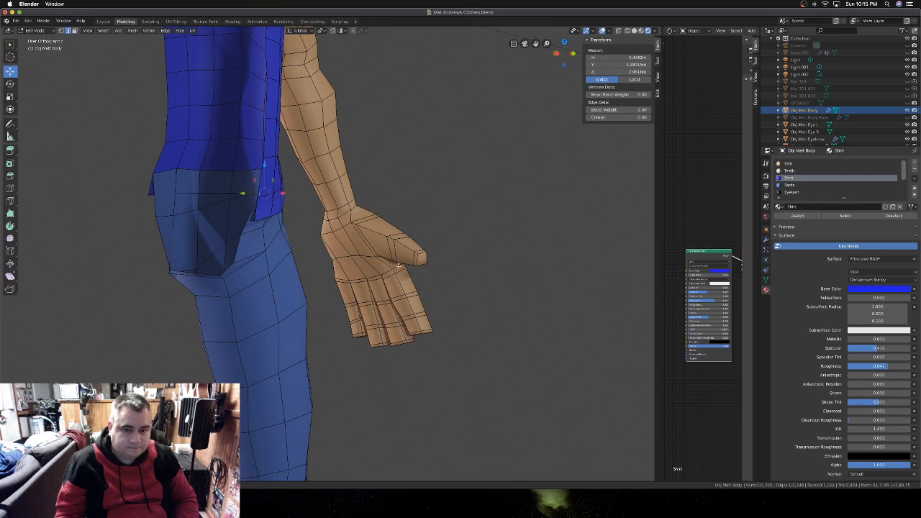
- Select the edges across the palm at the finger bases and move them about 0.011 m inward along X in front view
left_click(375, 276, "shift")
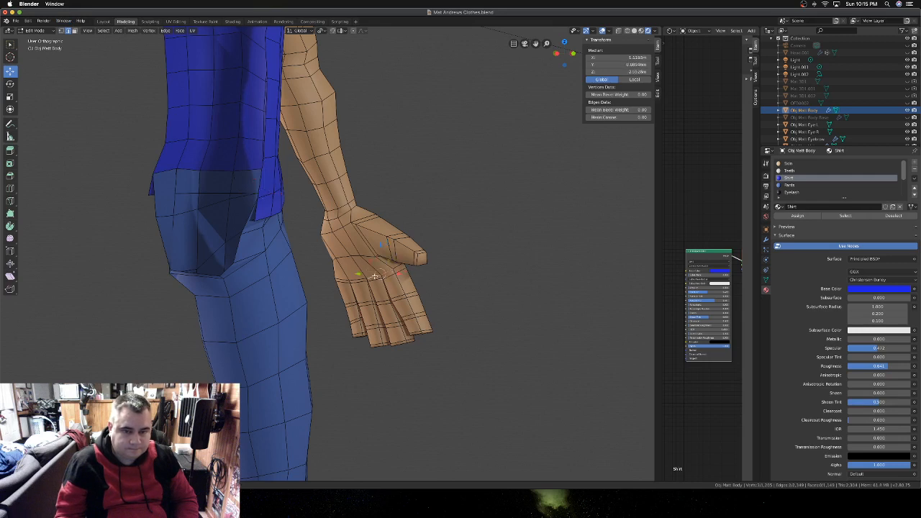
left_click(343, 279, "shift")
key("KP_1")
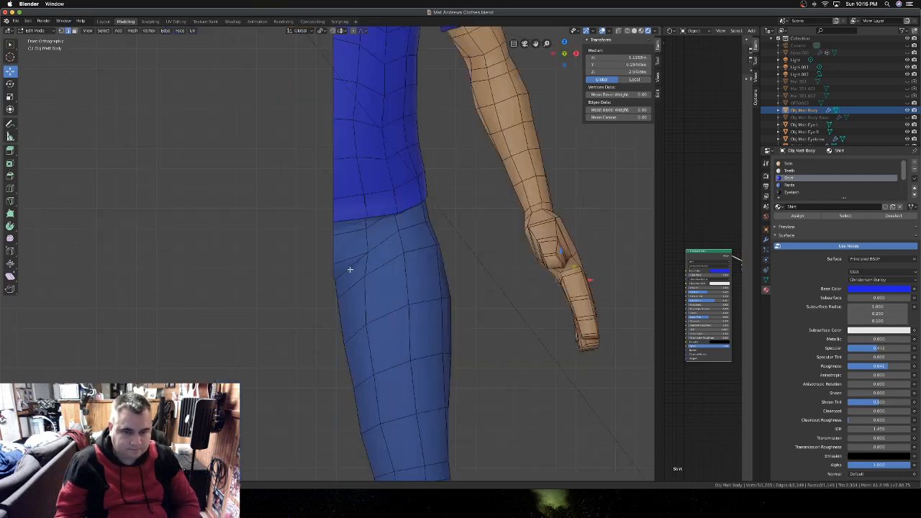
key("g")
key("x")
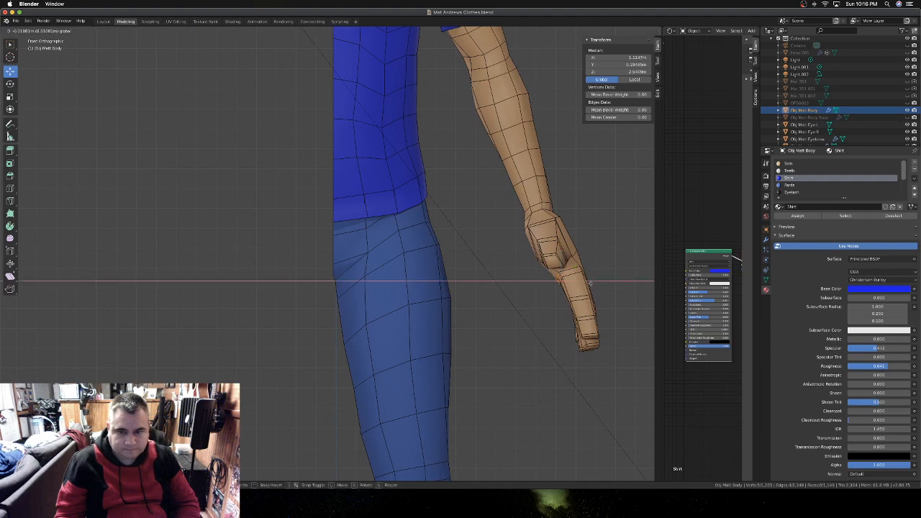
left_click(588, 282)
- Examine the adjusted palm and wrist from several angles, both smoothed and as an editable mesh
key("Tab")
key("KP_4")
key("KP_4")
key("KP_4")
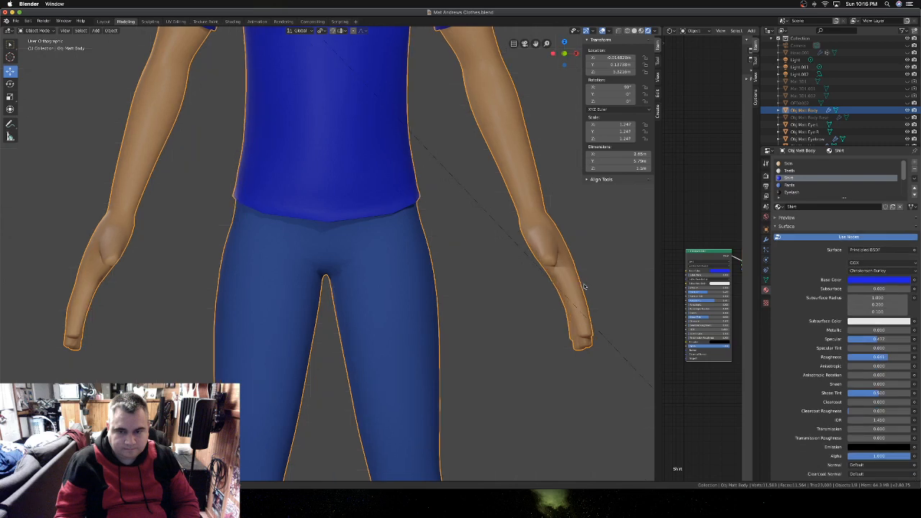
key("KP_4")
middle_click_drag(548, 272, 542, 269)
key("Tab")
middle_click_drag(471, 239, 467, 241)
key("KP_4")
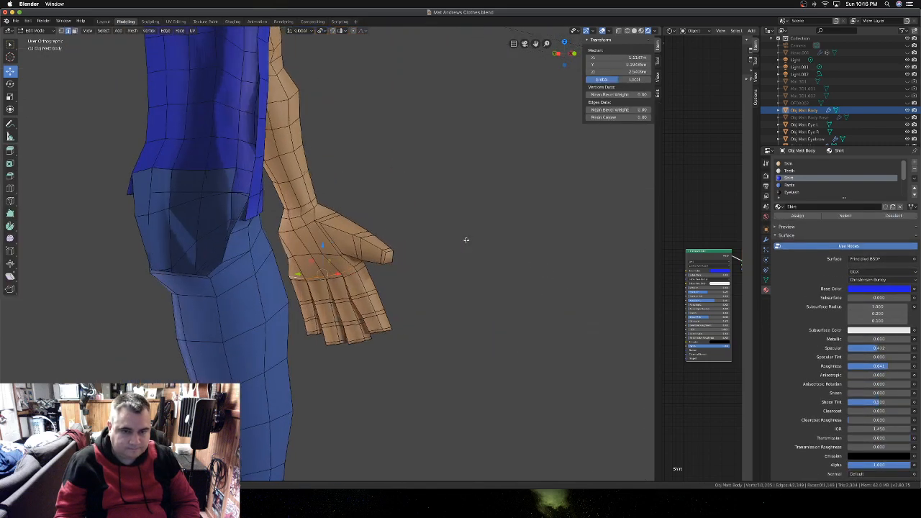
scroll(466, 239, "right", 3)
scroll(466, 239, "left", 1)
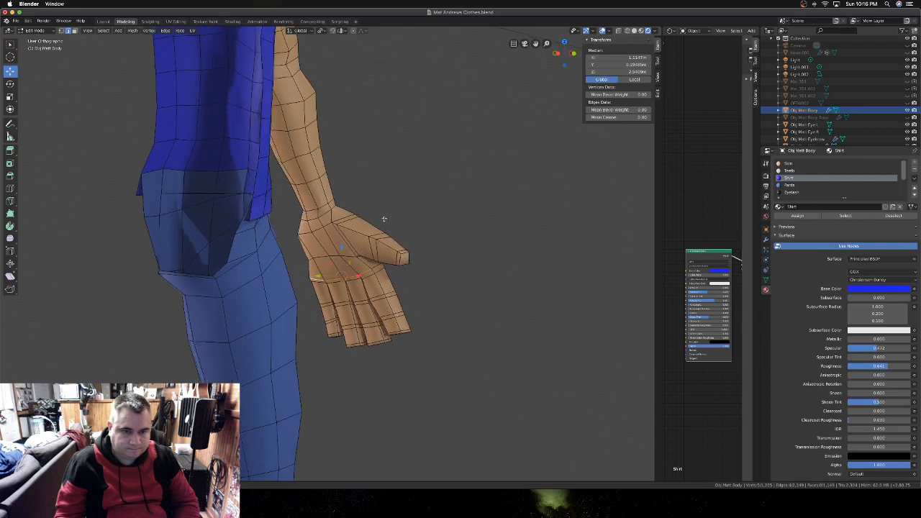
scroll(338, 215, "left", 5)
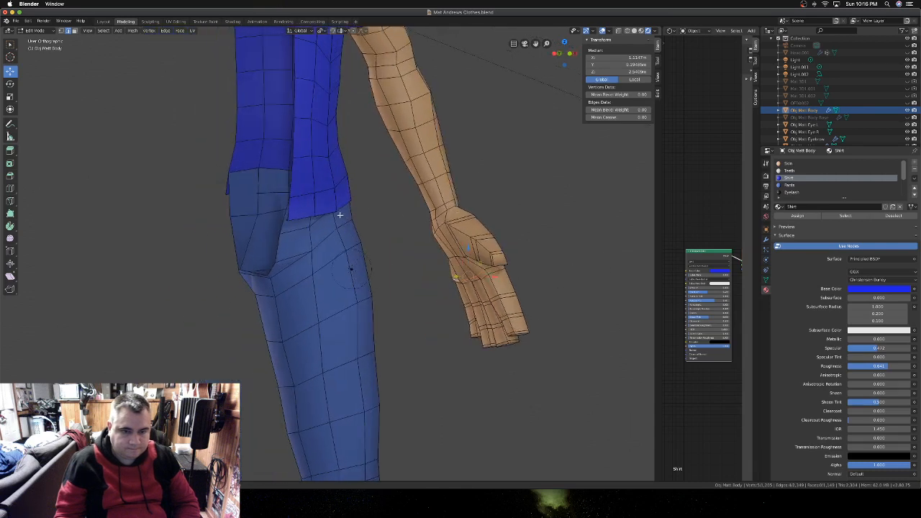
scroll(340, 215, "left", 4)
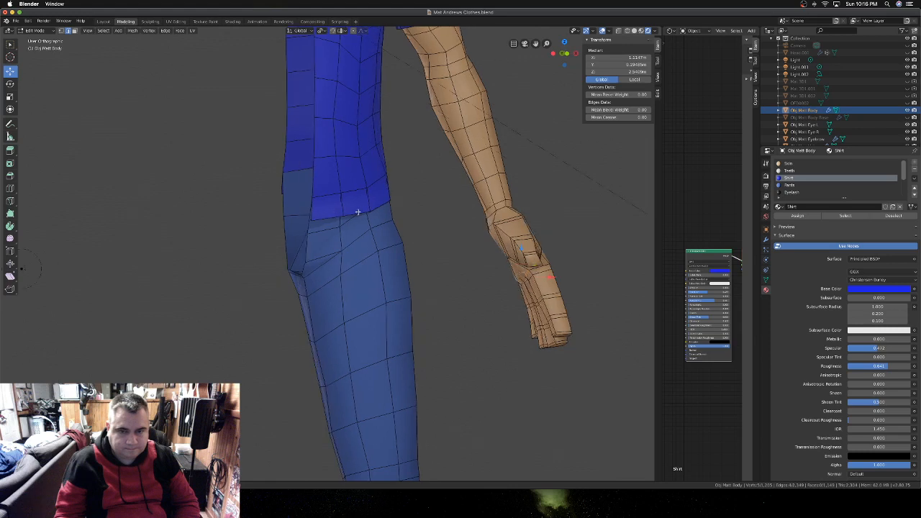
- Select the edge at the inner wrist and slide it slightly toward the hand
left_click(494, 209)
key("g")
key("g")
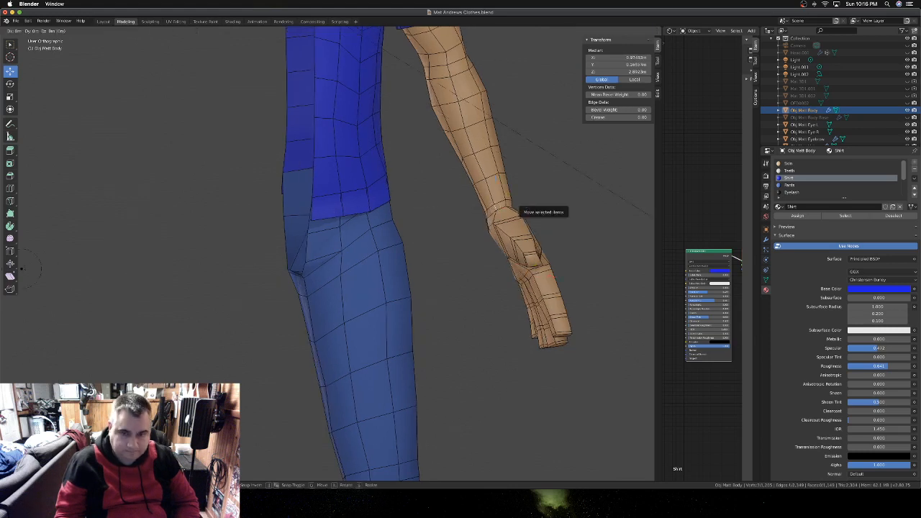
left_click(522, 207)
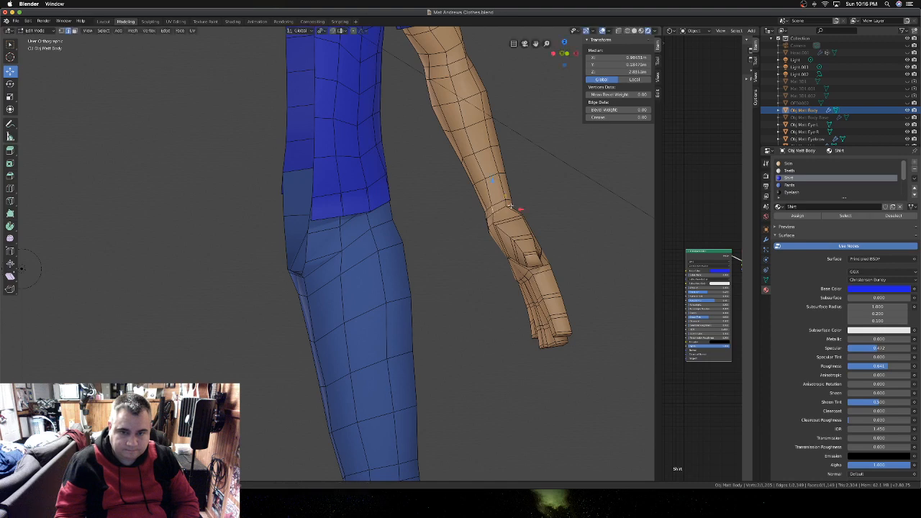
- Check the wrist edit on the smoothed hands and on the full figure
scroll(510, 206, "left", 5)
scroll(511, 206, "right", 7)
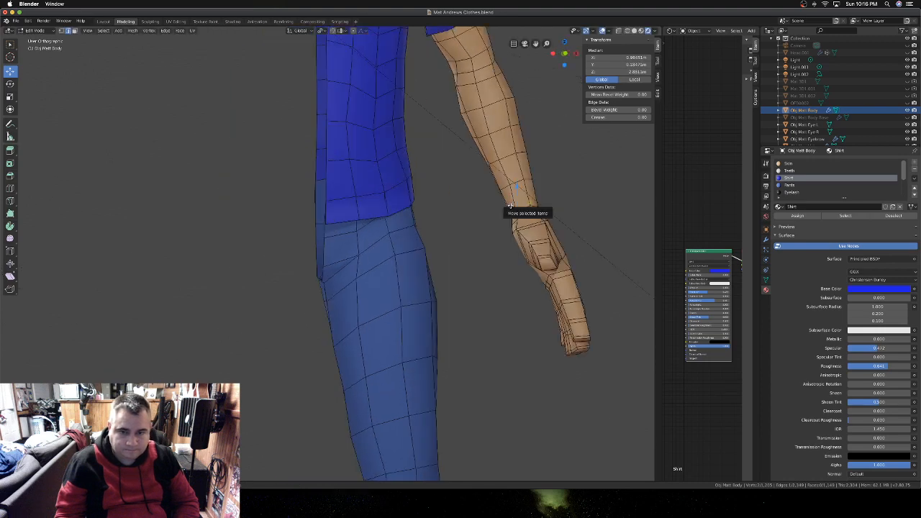
scroll(511, 206, "right", 6)
key("Tab")
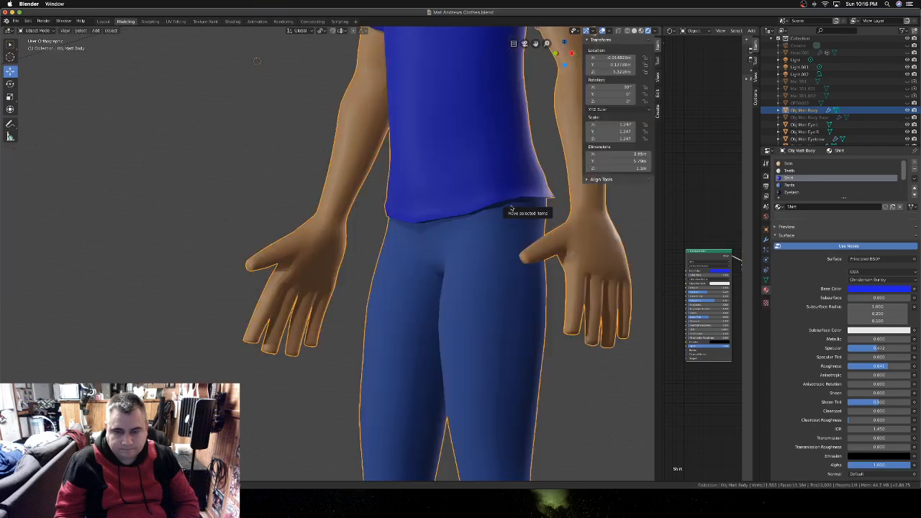
scroll(510, 208, "down", 5)
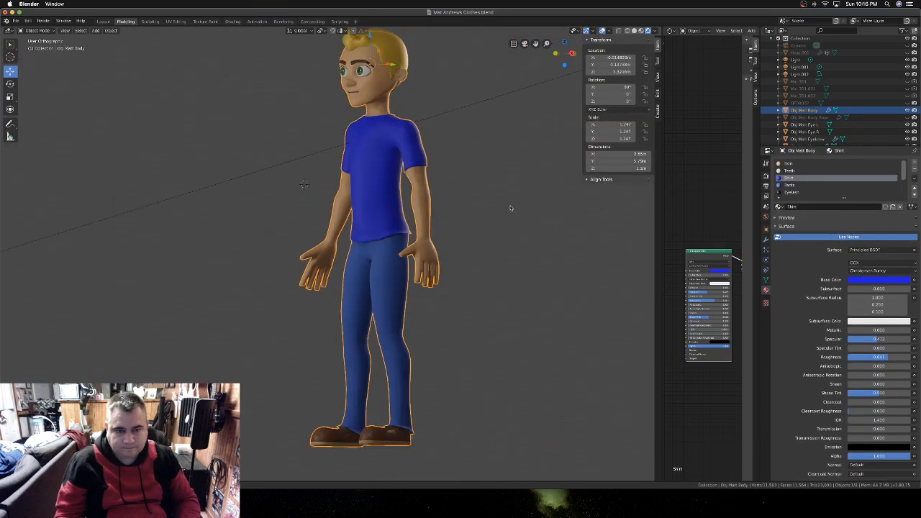
scroll(510, 208, "down", 2)
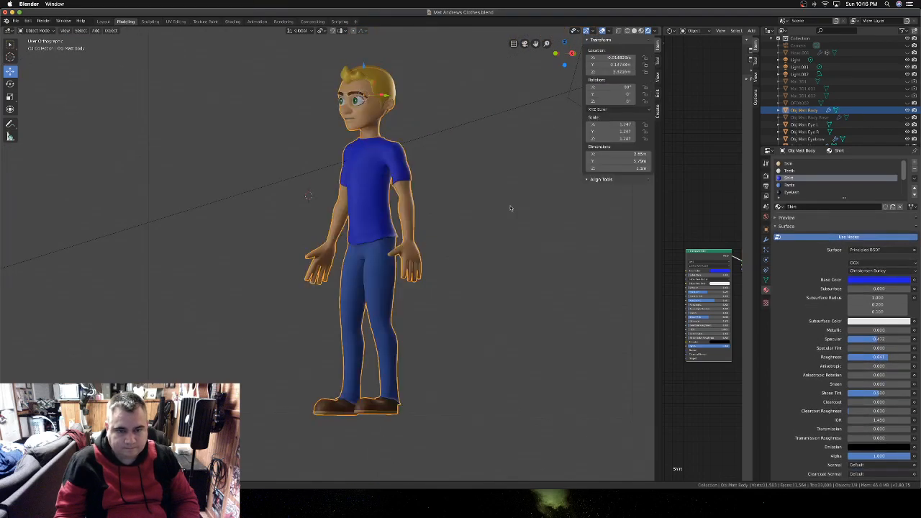
scroll(482, 216, "right", 1)
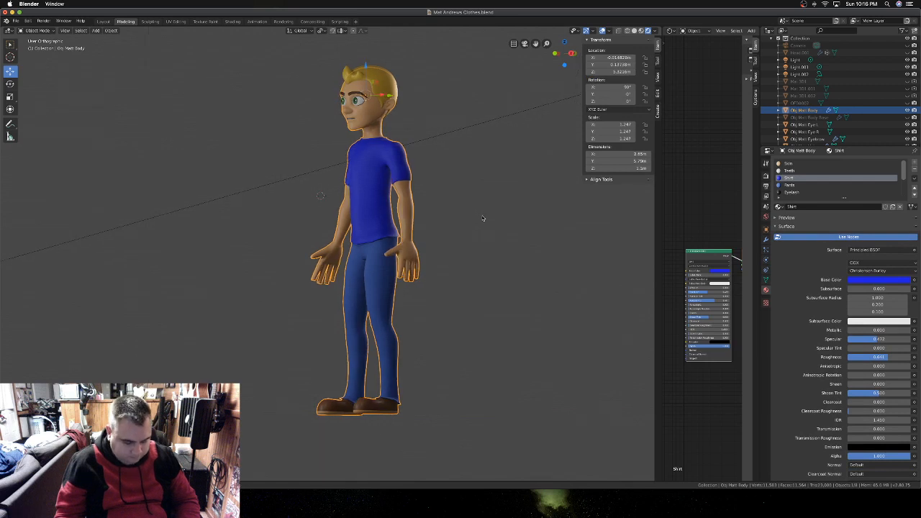
- Deselect the body and examine the whole lit character from the front, both sides and the back
left_click(483, 218)
scroll(472, 225, "right", 5)
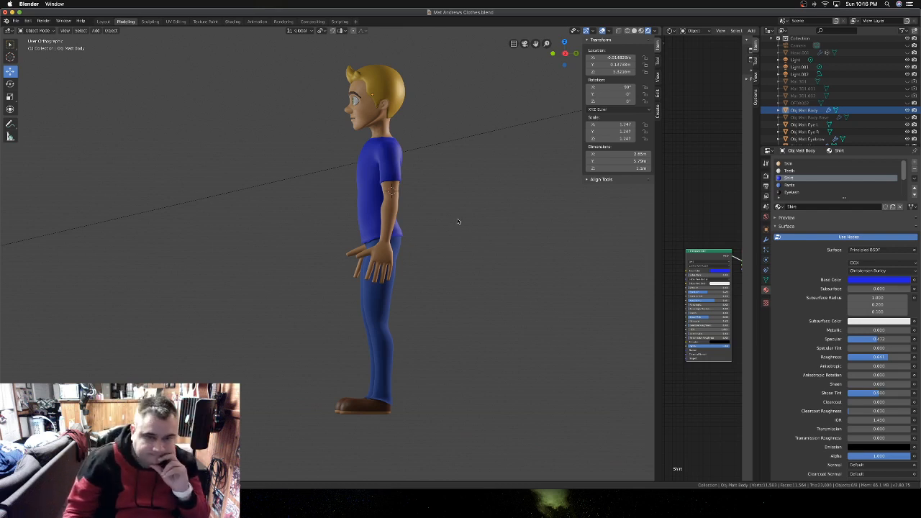
scroll(459, 222, "left", 5)
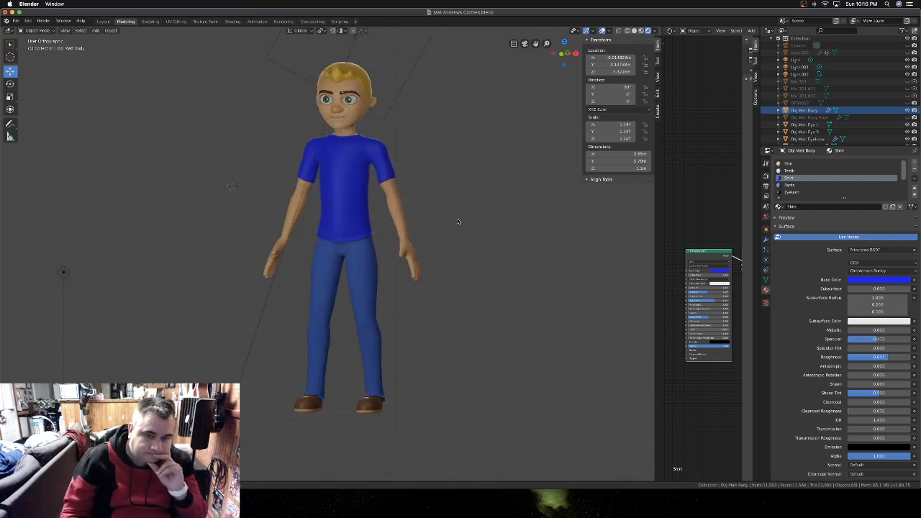
scroll(457, 222, "left", 5)
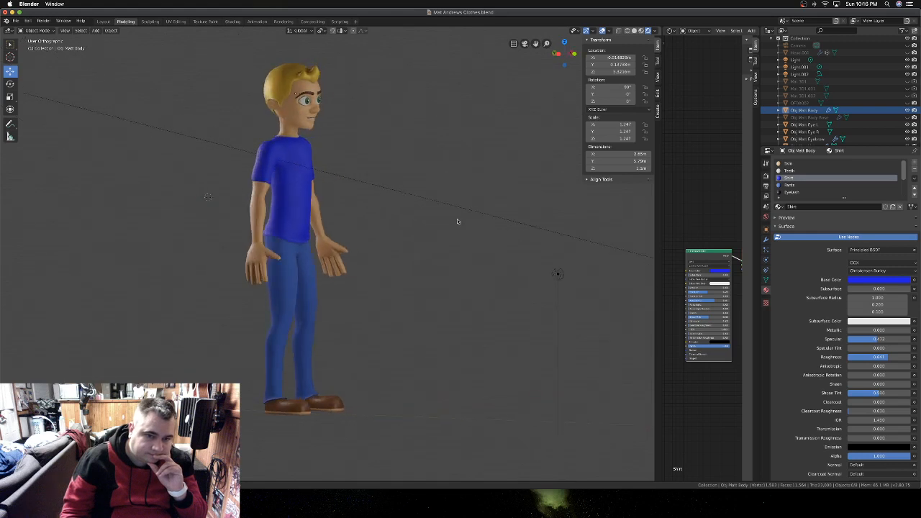
scroll(457, 221, "left", 3)
scroll(457, 222, "right", 5)
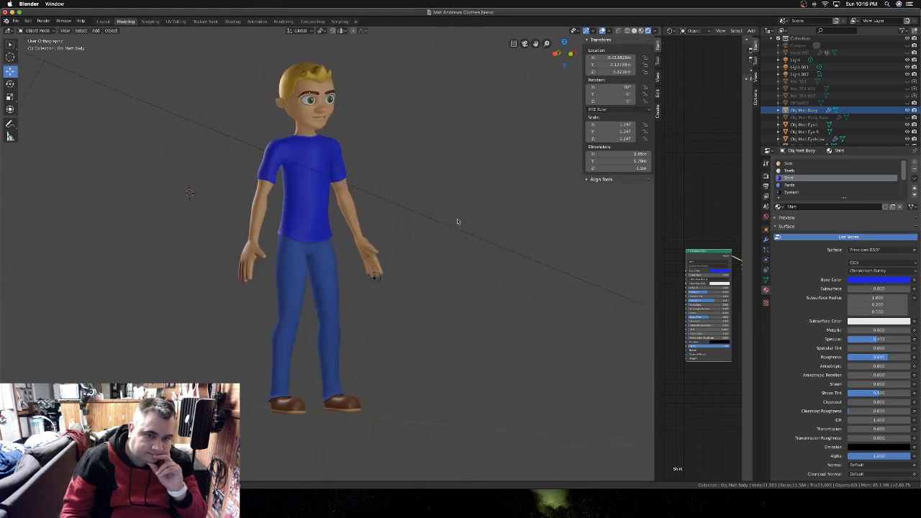
scroll(457, 222, "right", 2)
scroll(457, 221, "right", 5)
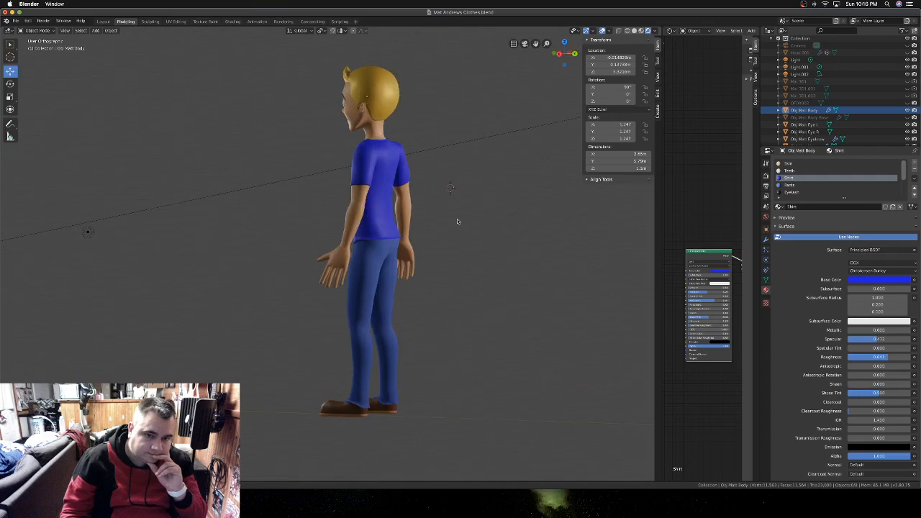
scroll(457, 221, "right", 5)
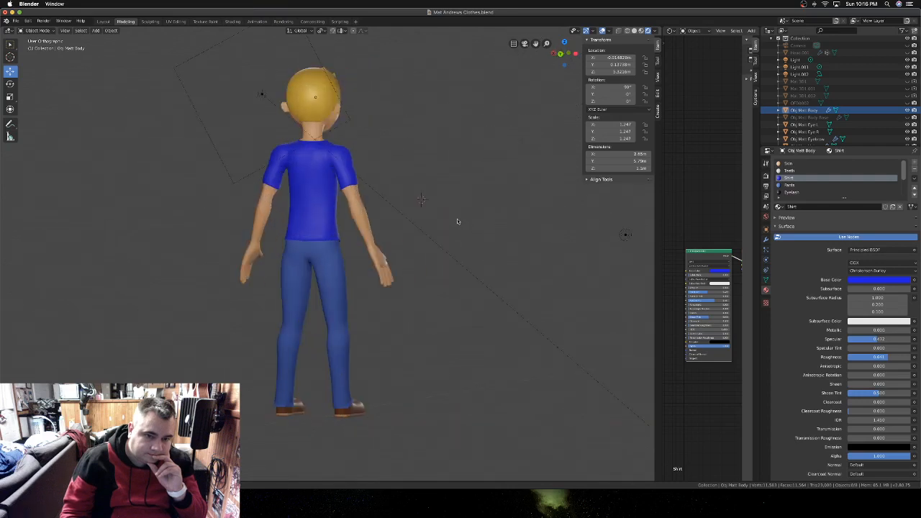
scroll(457, 222, "right", 4)
scroll(457, 221, "left", 5)
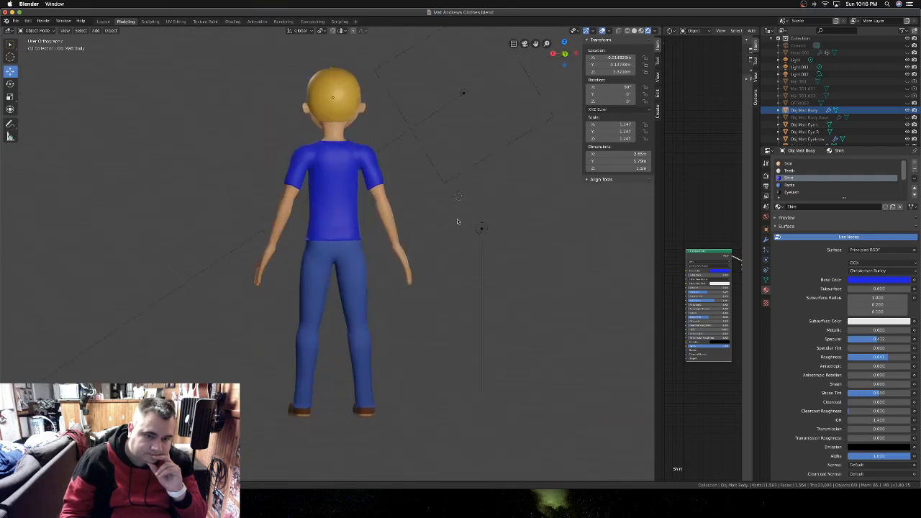
scroll(457, 221, "left", 6)
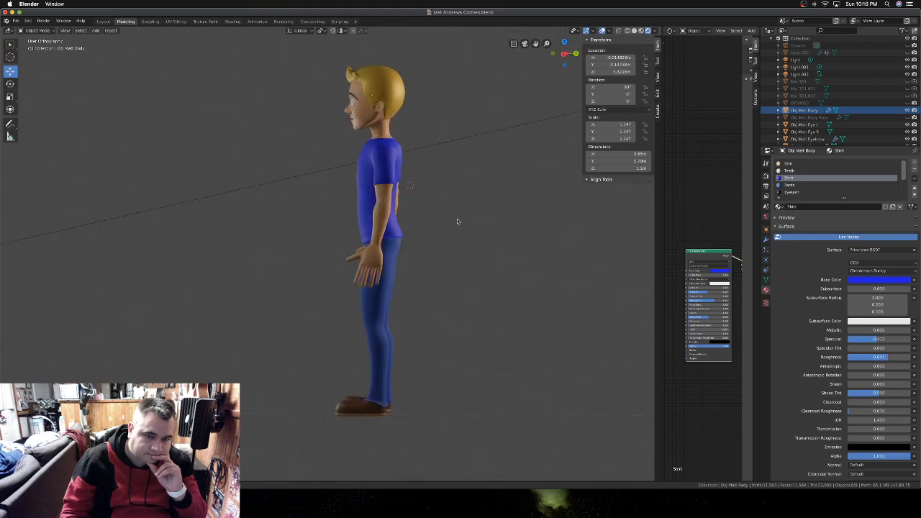
scroll(457, 222, "left", 4)
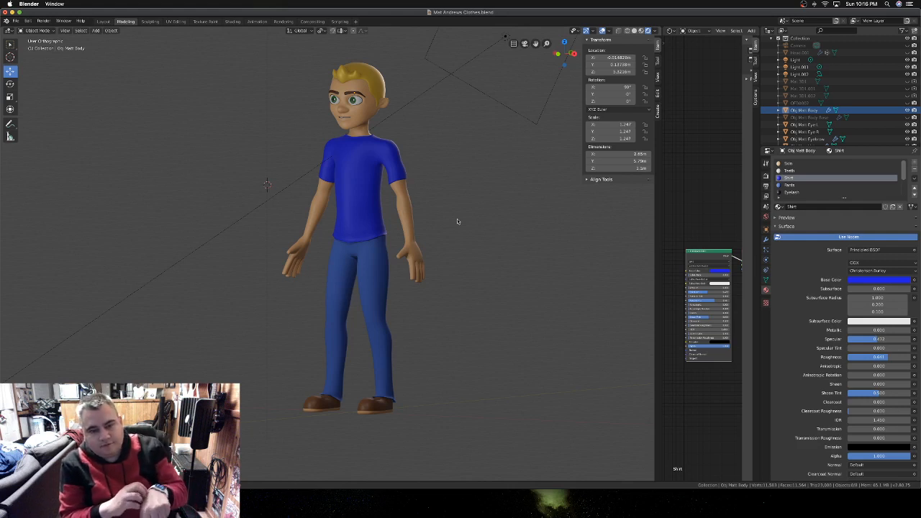
scroll(439, 270, "right", 4)
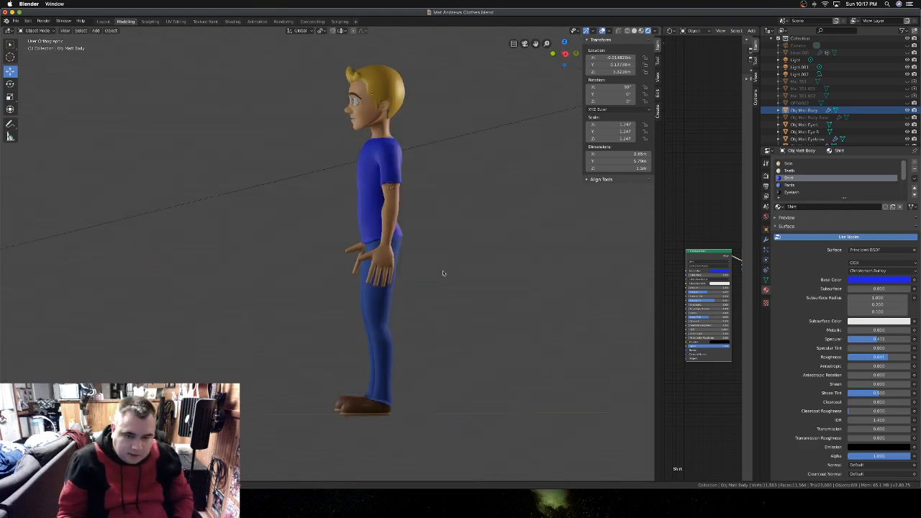
scroll(438, 275, "right", 6)
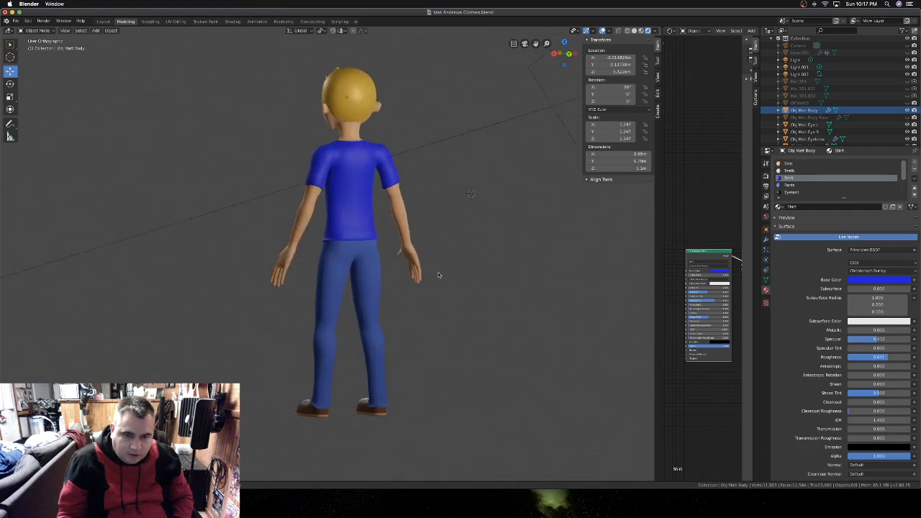
scroll(439, 275, "right", 6)
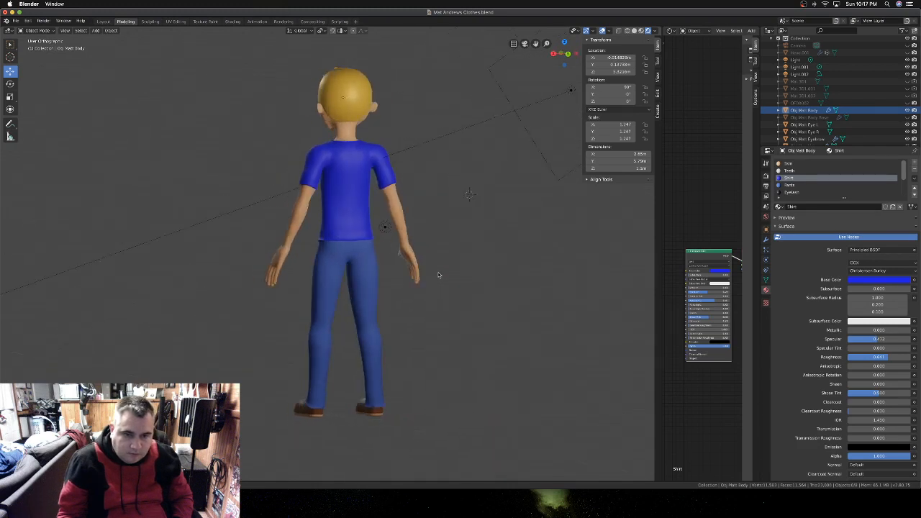
scroll(439, 275, "right", 5)
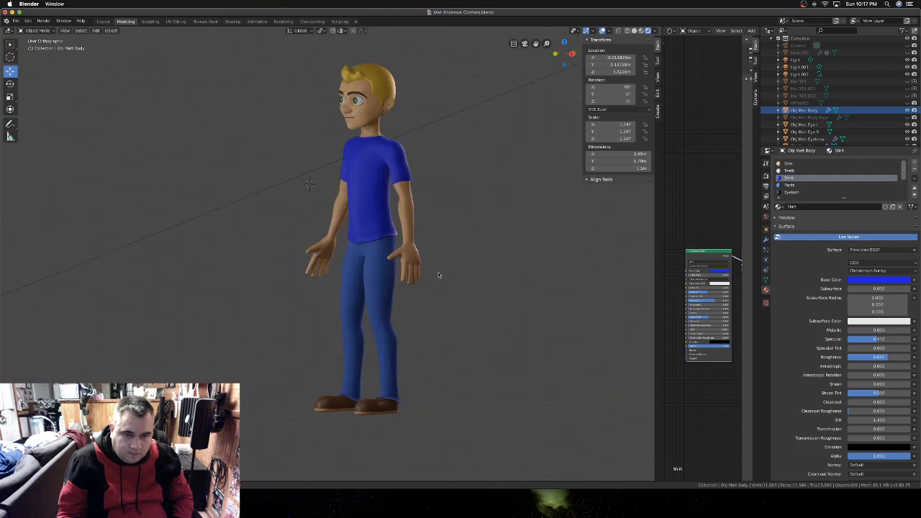
scroll(438, 275, "right", 2)
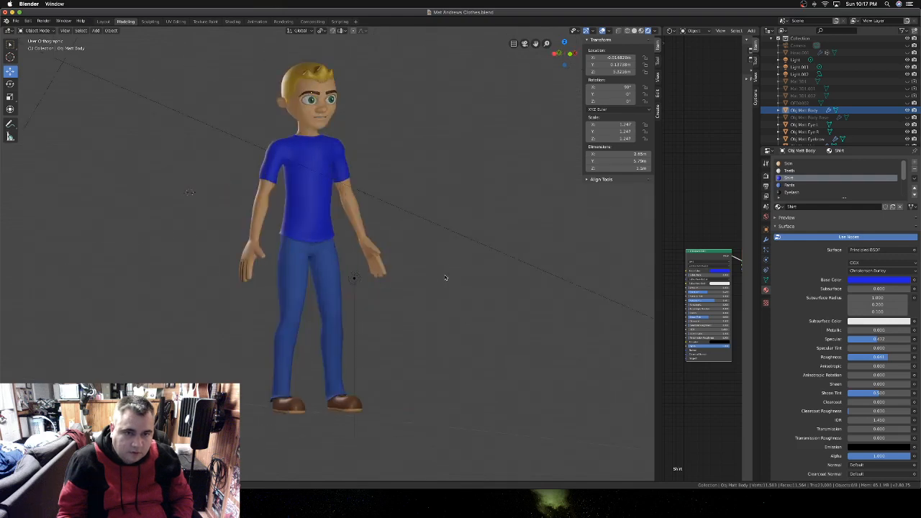
- Save the current character file and return the view to the figure's front
left_click(17, 22)
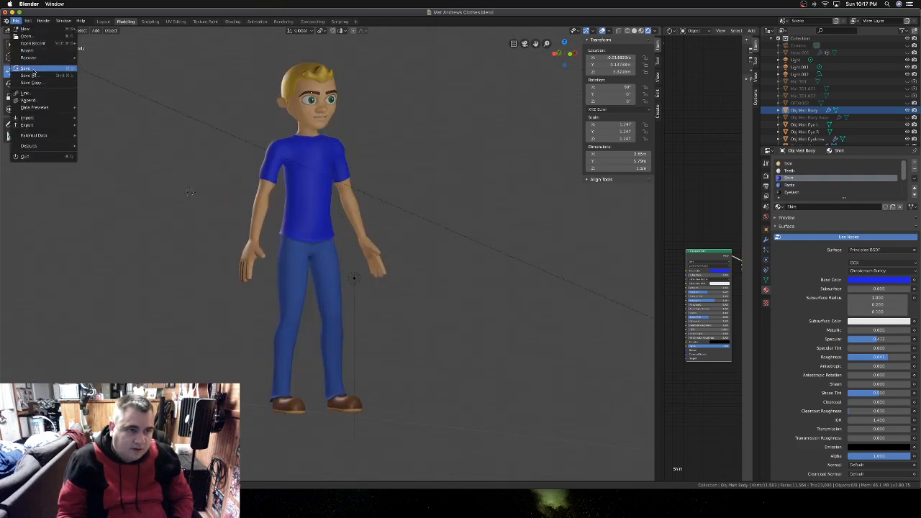
left_click(34, 70)
scroll(283, 146, "left", 5)
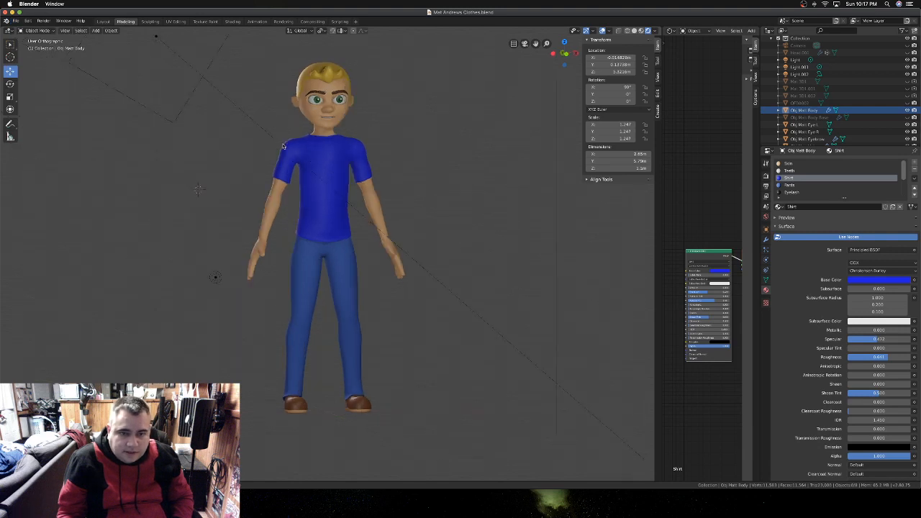
- Examine the lit full character from the front, both sides and the back
scroll(283, 146, "left", 5)
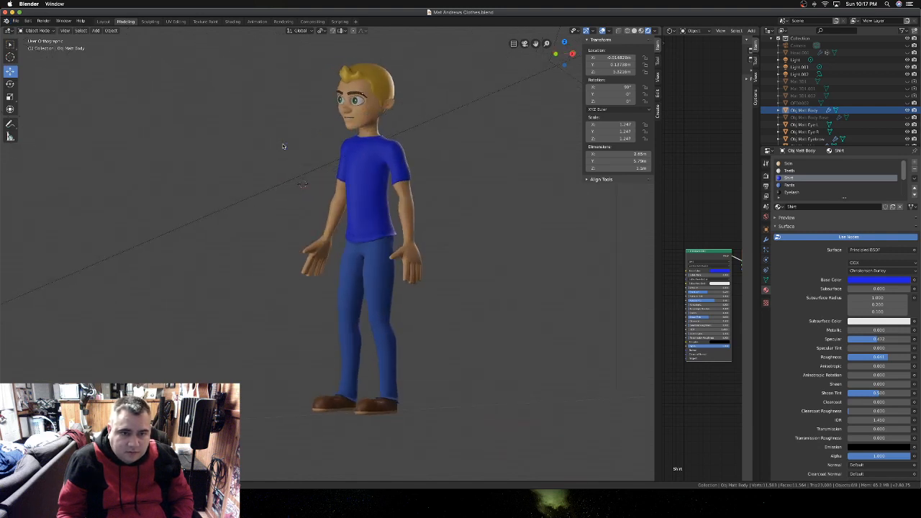
scroll(283, 147, "left", 5)
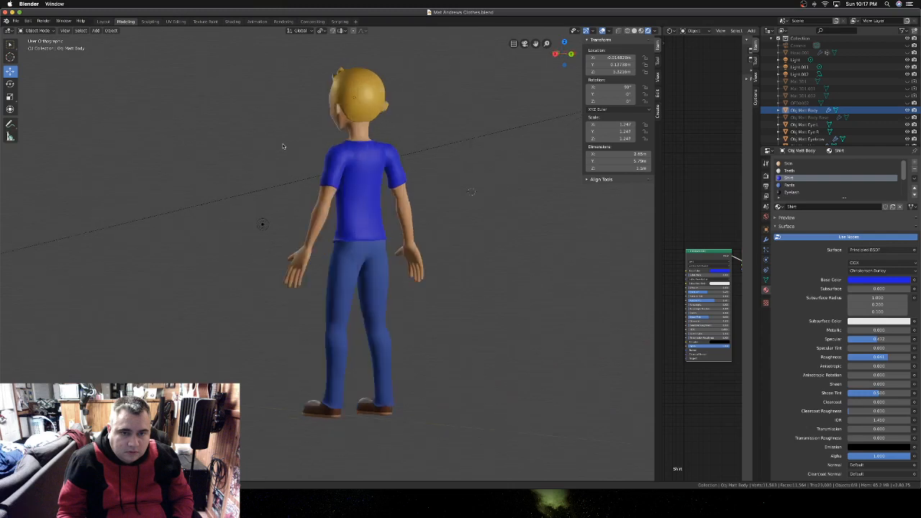
scroll(282, 147, "left", 4)
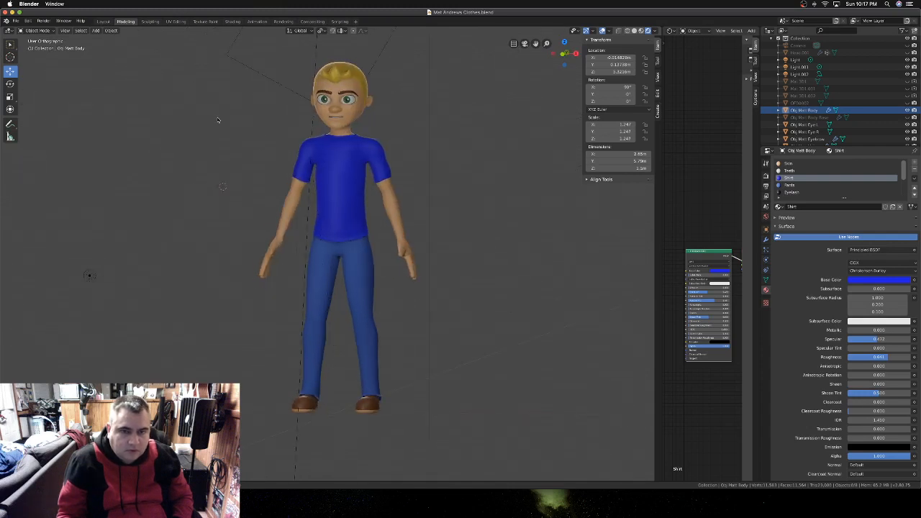
left_click(15, 22)
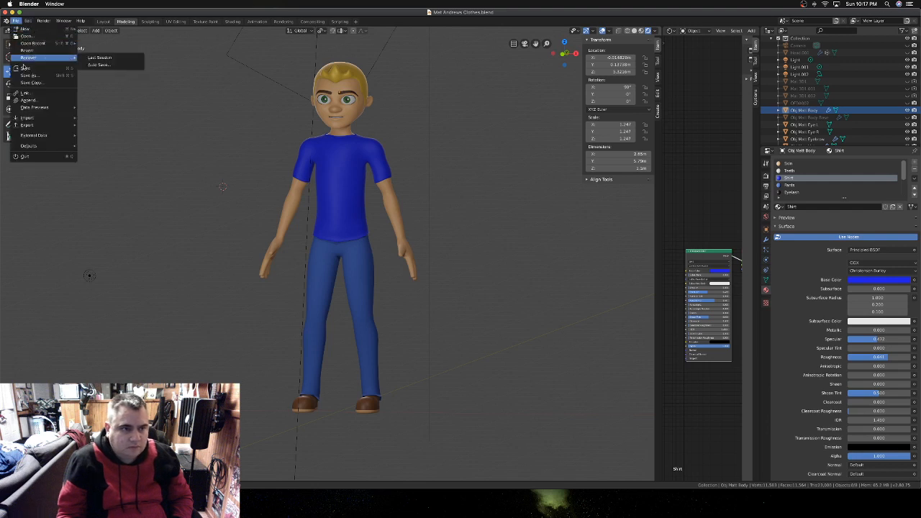
key("Escape")
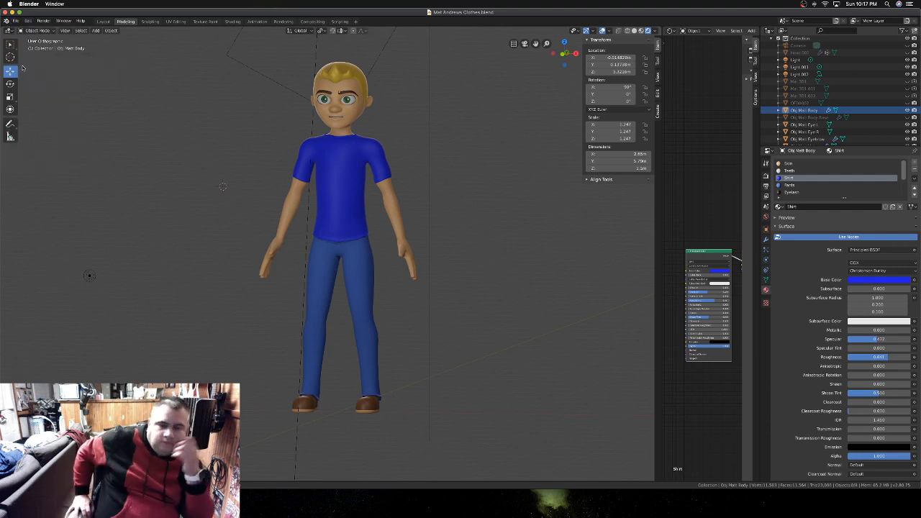
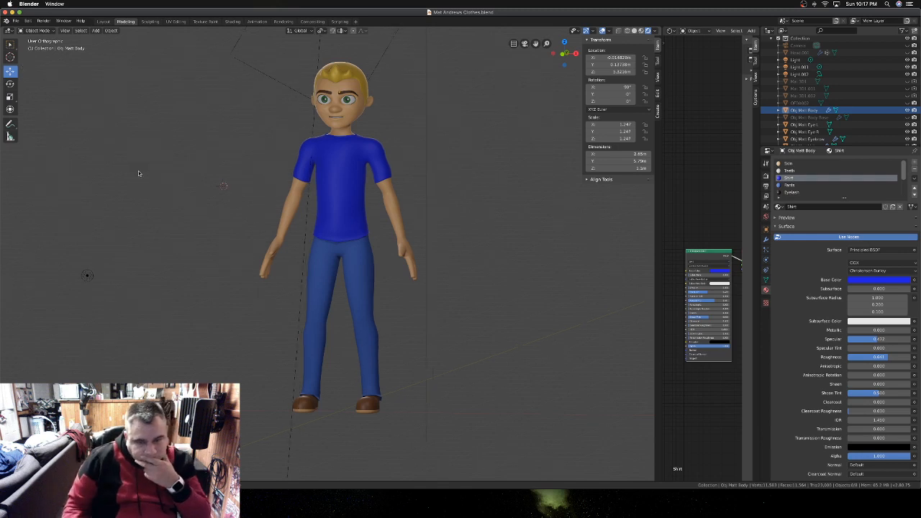
scroll(138, 172, "right", 5)
scroll(138, 172, "right", 5)
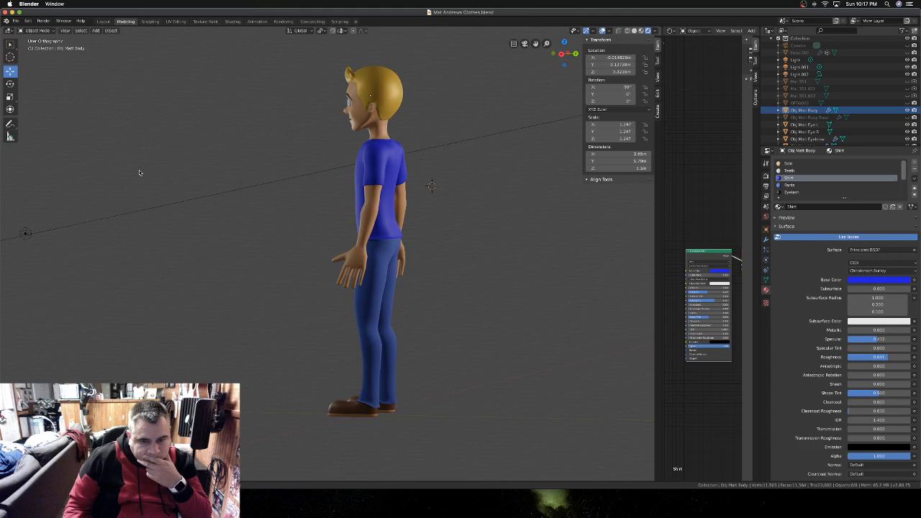
scroll(139, 172, "left", 4)
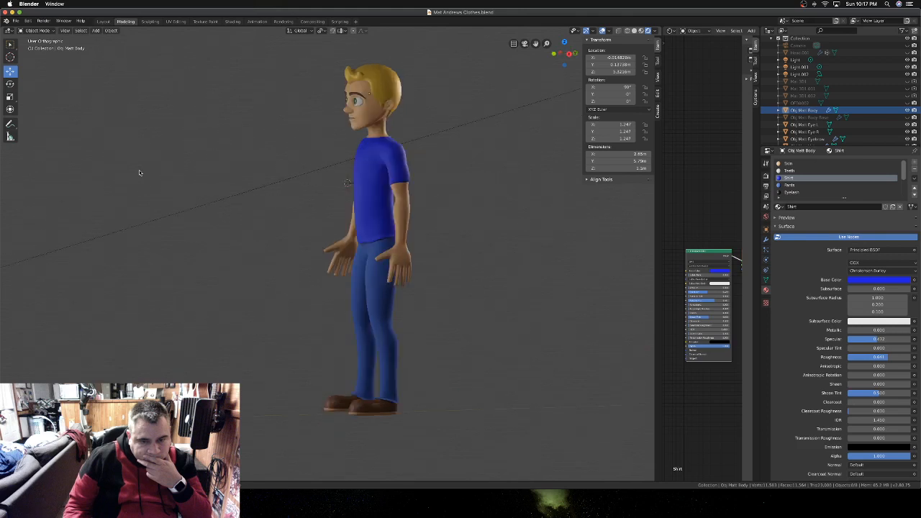
- Adjust the base color of the body's Shoe material to a warmer brown and check it on the smoothed figure
left_click(387, 401)
key("Tab")
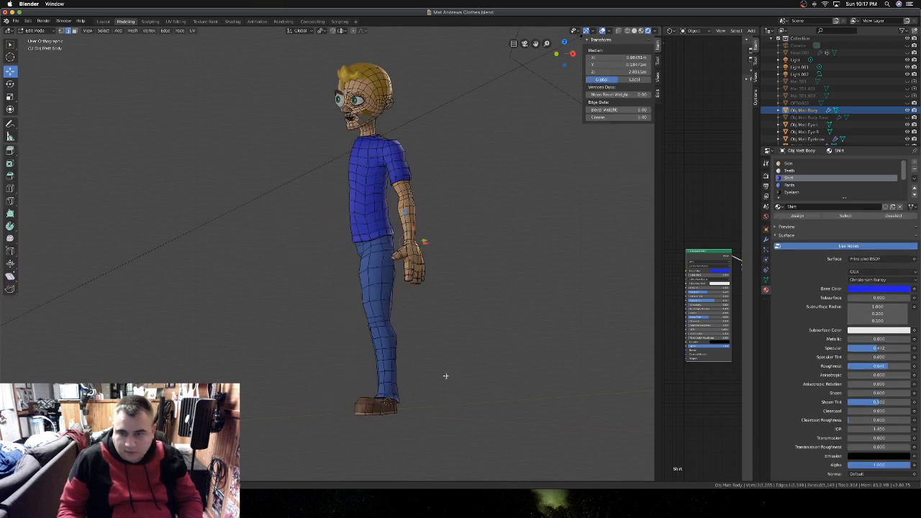
scroll(803, 180, "down", 4)
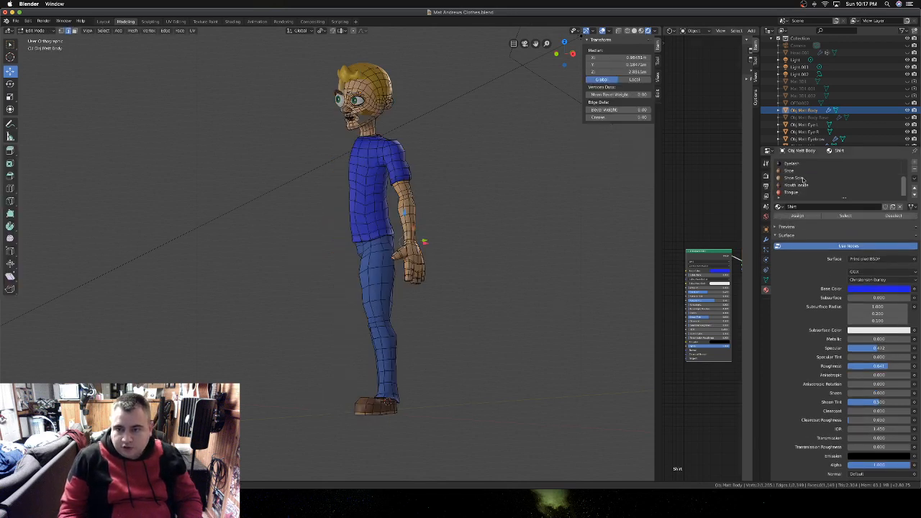
left_click(792, 172)
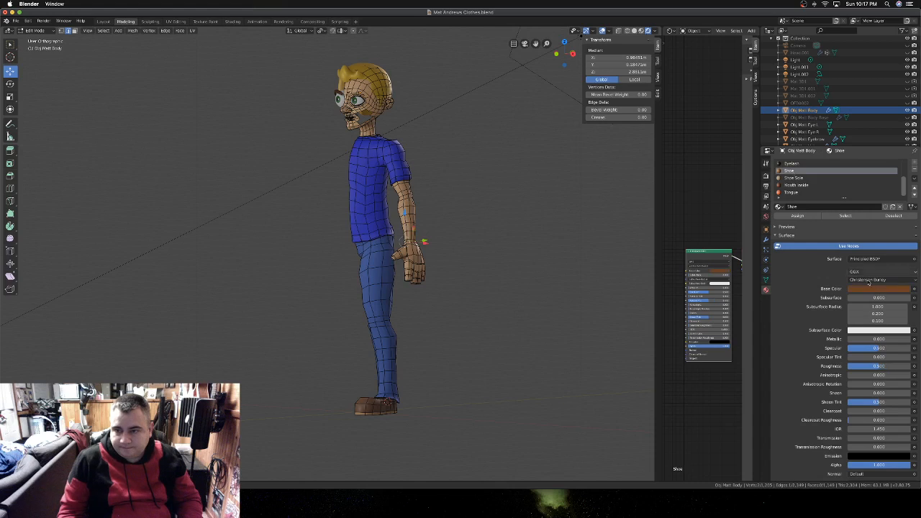
left_click(883, 289)
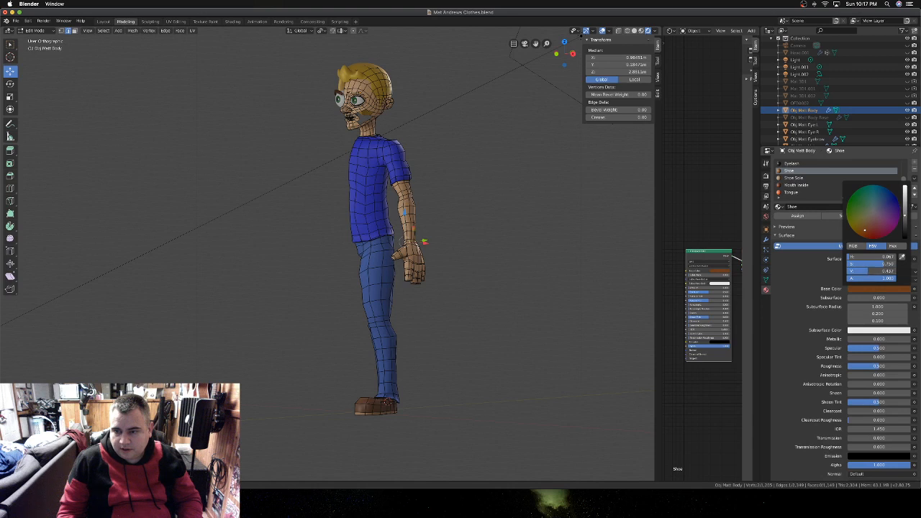
key("Tab")
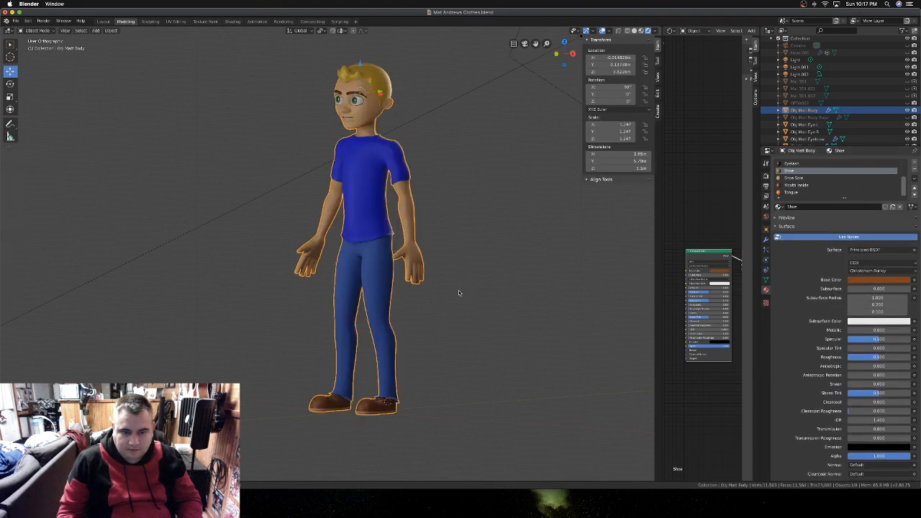
- In face selection mode of the body mesh, select the sole-edge faces along the shoe's outer side from heel to toe
middle_click_drag(459, 290, 323, 350)
key("Tab")
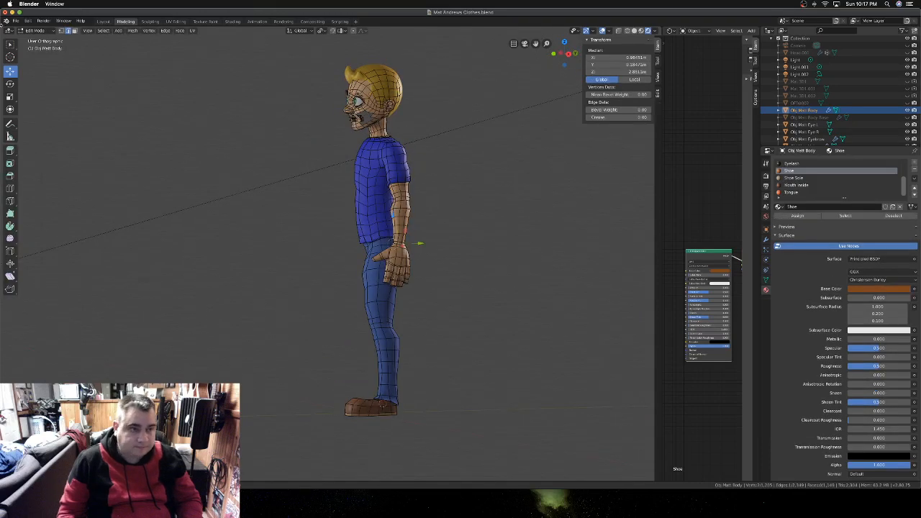
left_click(16, 21)
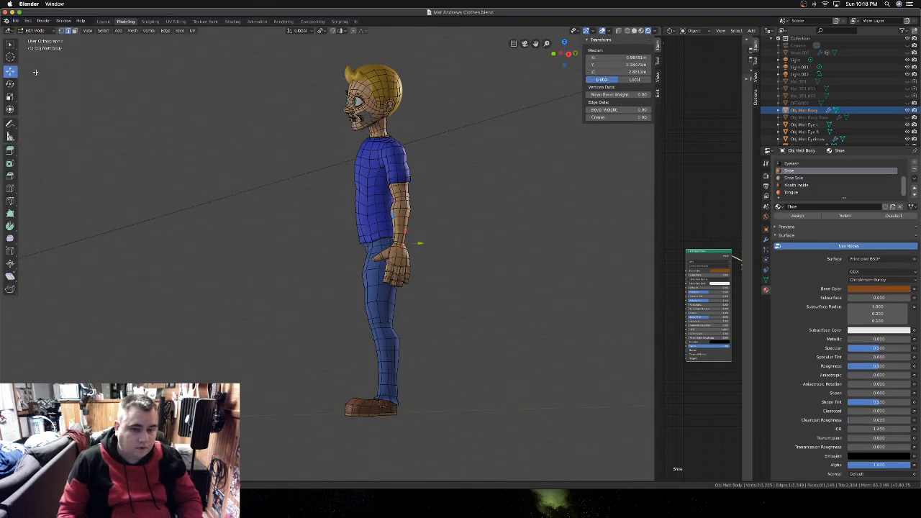
scroll(392, 448, "up", 3)
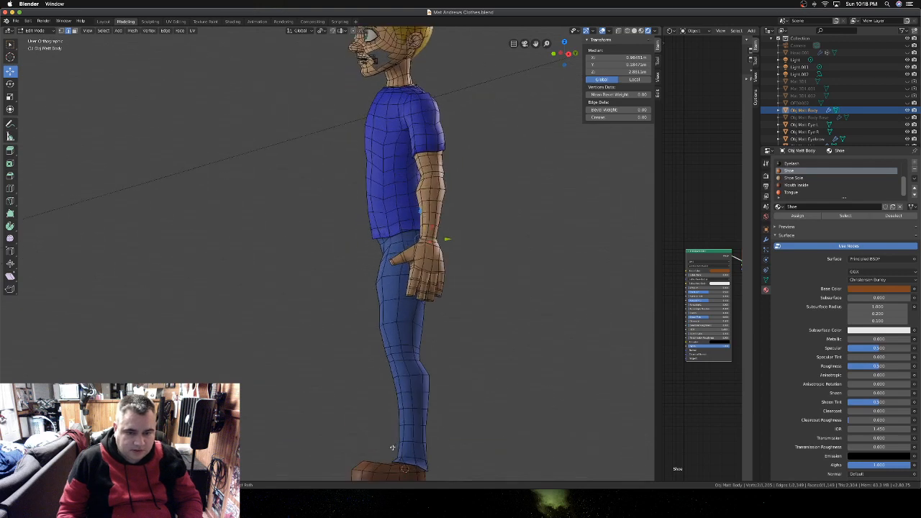
scroll(393, 446, "down", 4, "shift")
scroll(397, 439, "down", 1, "shift")
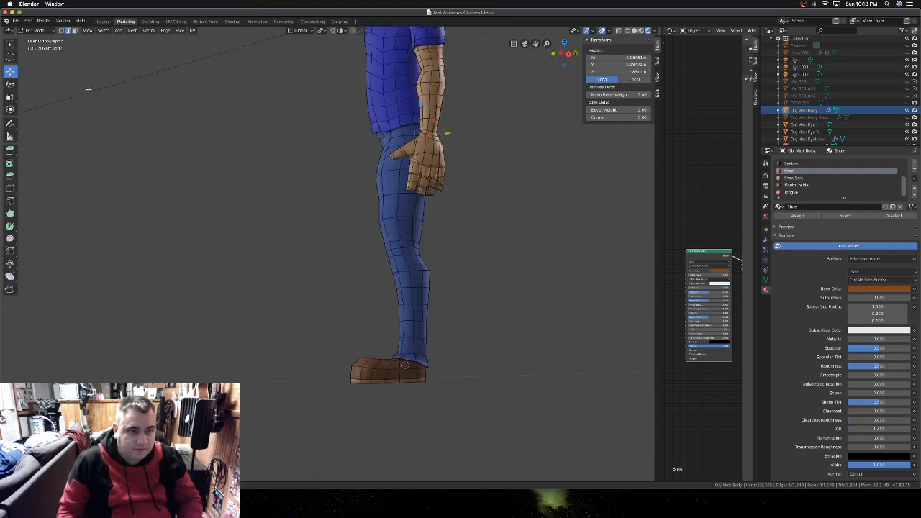
left_click(74, 31)
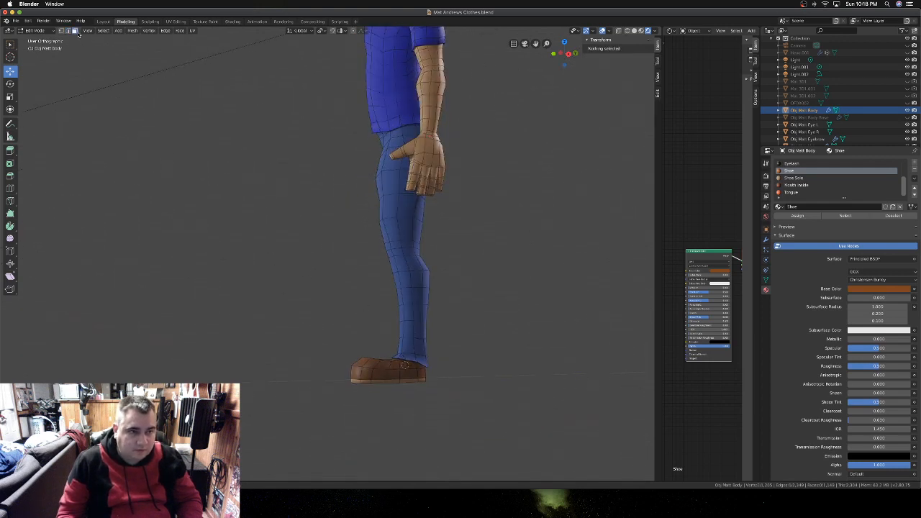
left_click(423, 380)
left_click(414, 382, "shift")
left_click(405, 382, "shift")
left_click(395, 381, "shift")
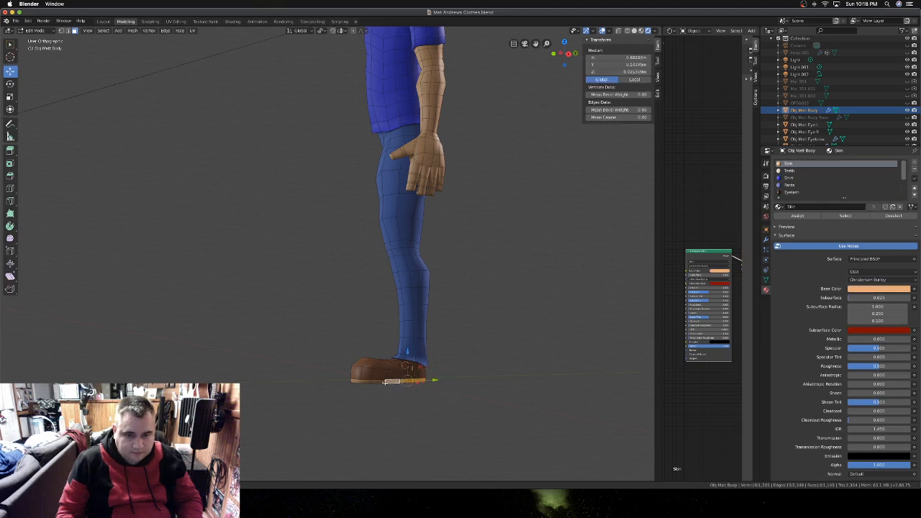
left_click(385, 382, "shift")
left_click(375, 382, "shift")
left_click(364, 382, "shift")
left_click(357, 381, "shift")
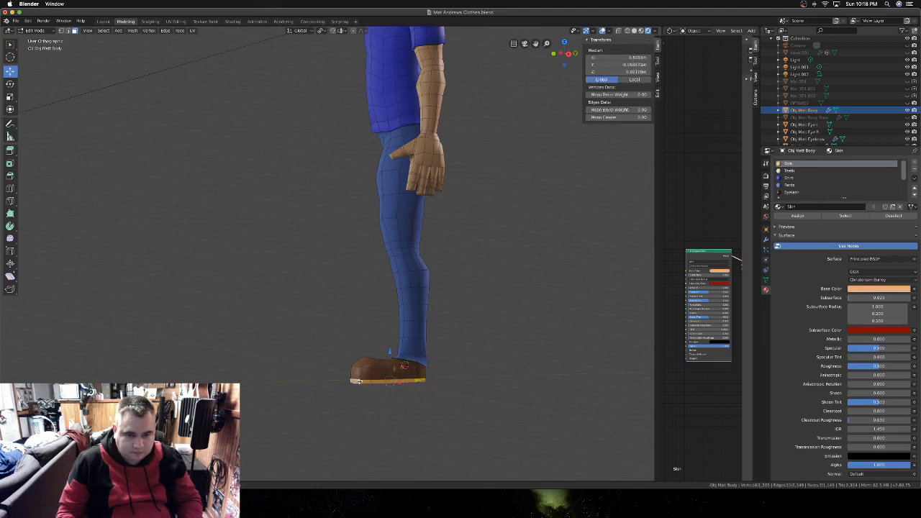
- Extend the selection around the toe, inner side and heel with the remaining sole-edge faces of the shoe
middle_click_drag(357, 382, 458, 378)
left_click(347, 377, "shift")
left_click(329, 375, "shift")
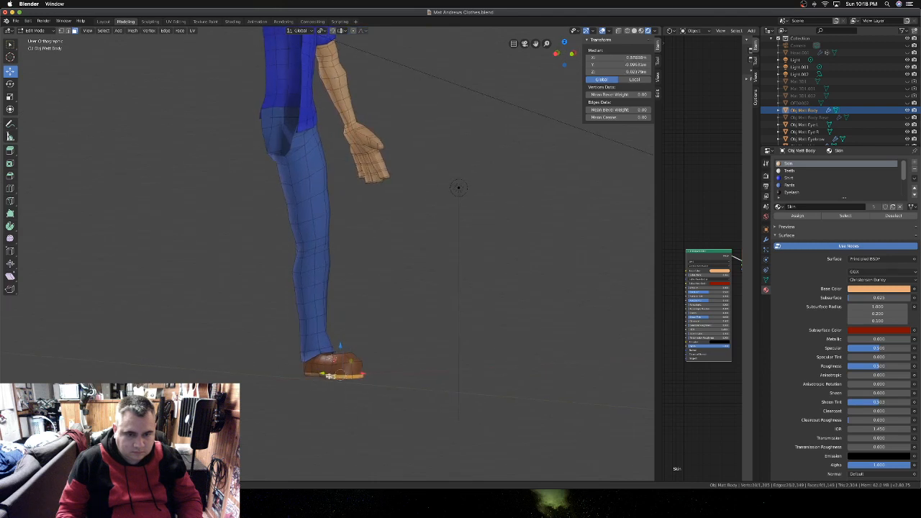
left_click(323, 375, "shift")
left_click(317, 375, "shift")
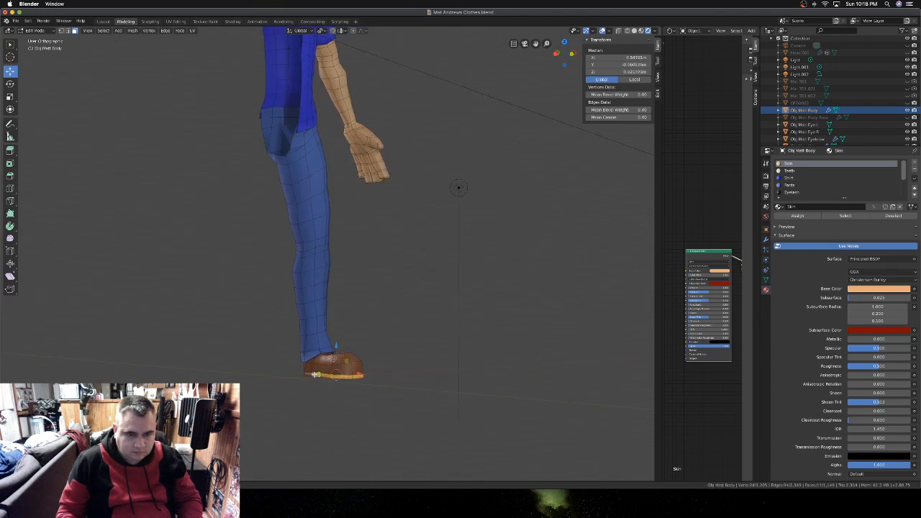
left_click(311, 375, "shift")
middle_click_drag(310, 373, 330, 388)
left_click(239, 380, "shift")
left_click(243, 381, "shift")
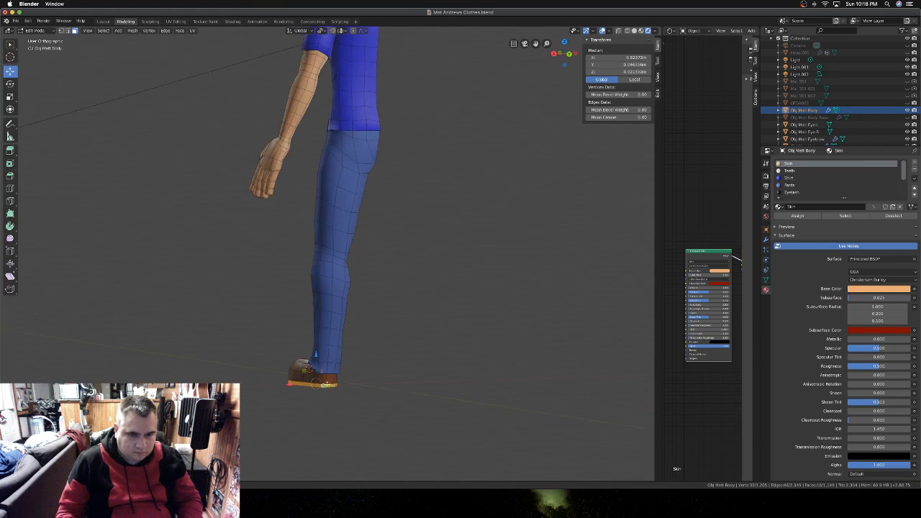
- Assign the Shoe material to the selected sole-edge faces
scroll(796, 185, "down", 4)
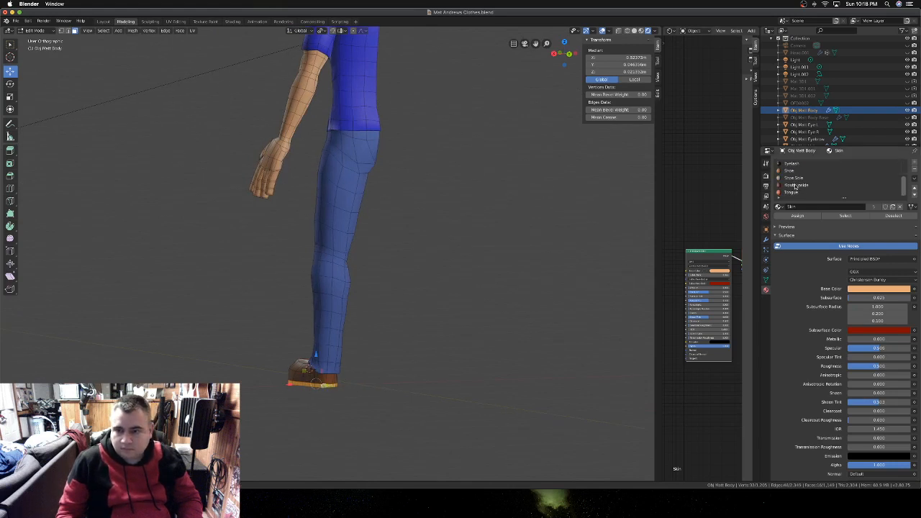
left_click(792, 171)
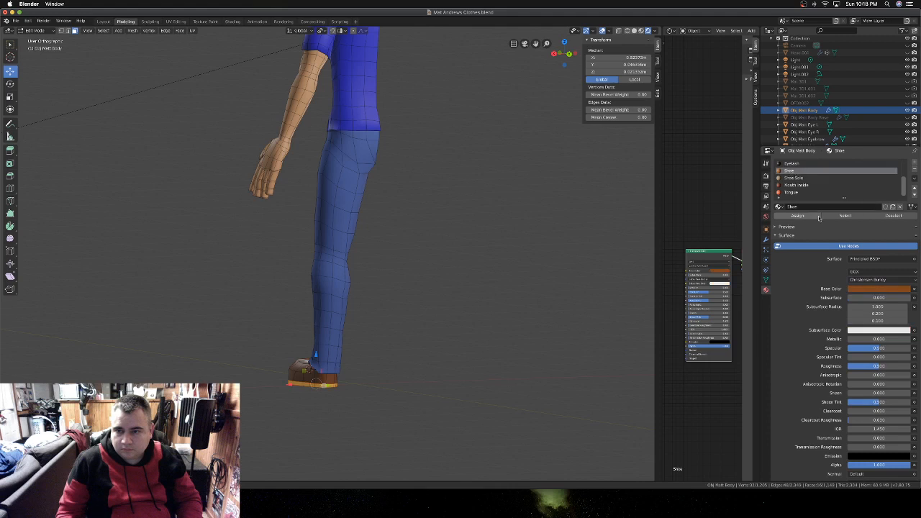
left_click(798, 215)
- Leave mesh editing, deselect the body and check the shoes on the smoothed figure
key("Tab")
scroll(481, 222, "left", 10)
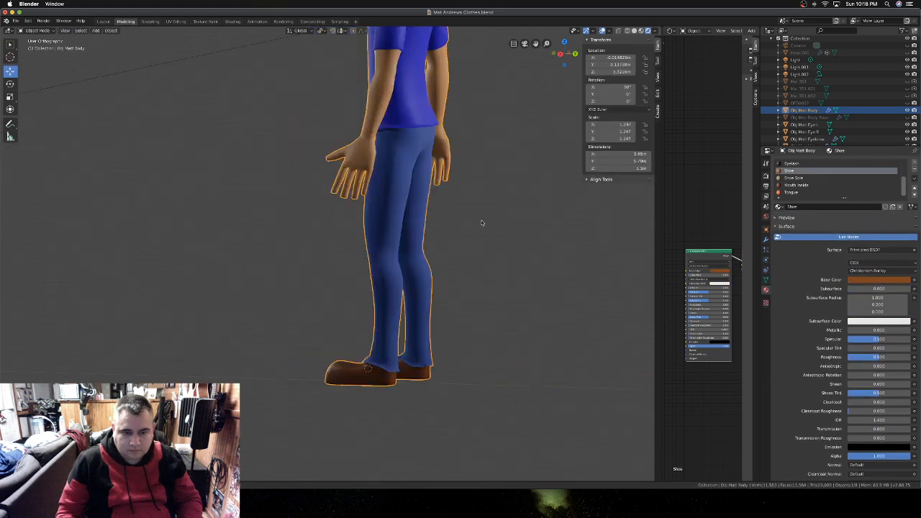
scroll(482, 222, "down", 4)
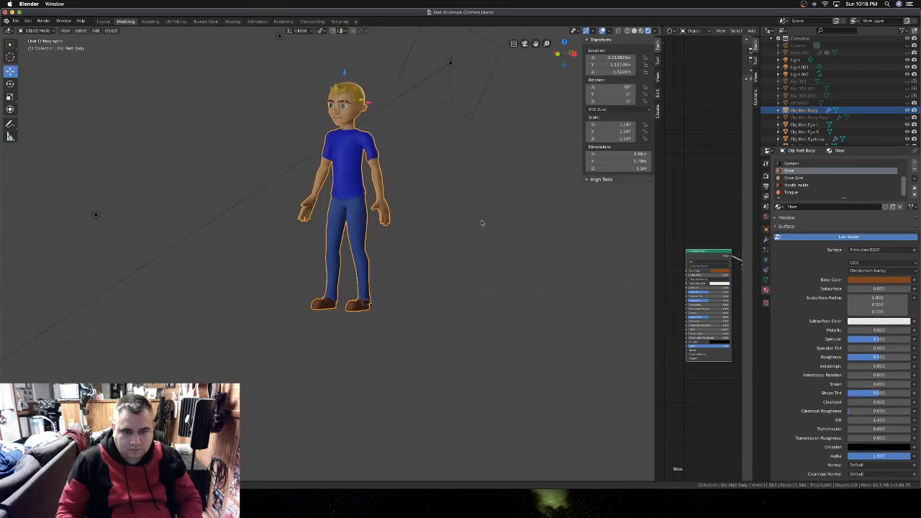
scroll(481, 223, "up", 3)
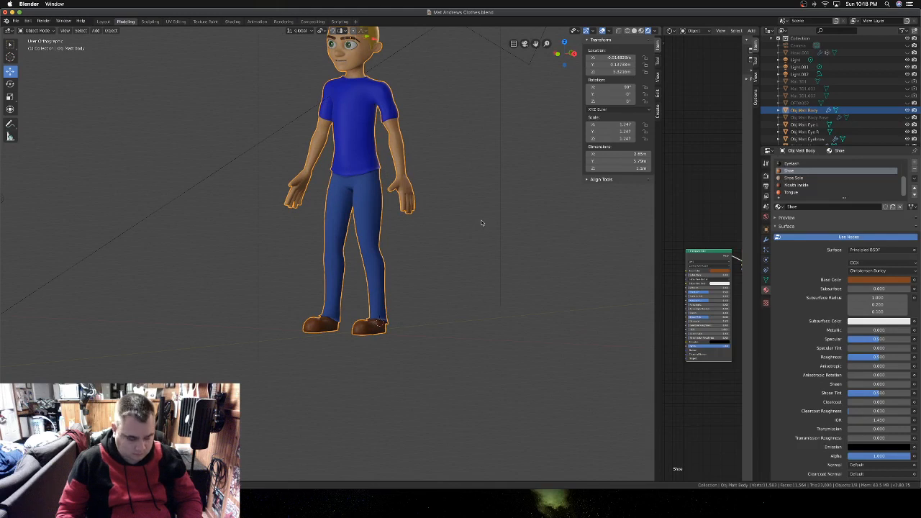
left_click(482, 222)
scroll(481, 222, "left", 5)
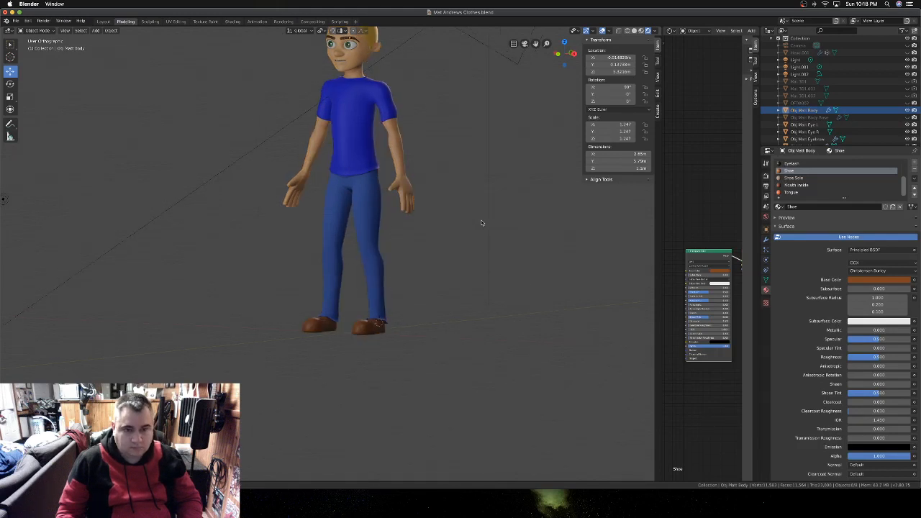
scroll(482, 223, "right", 5)
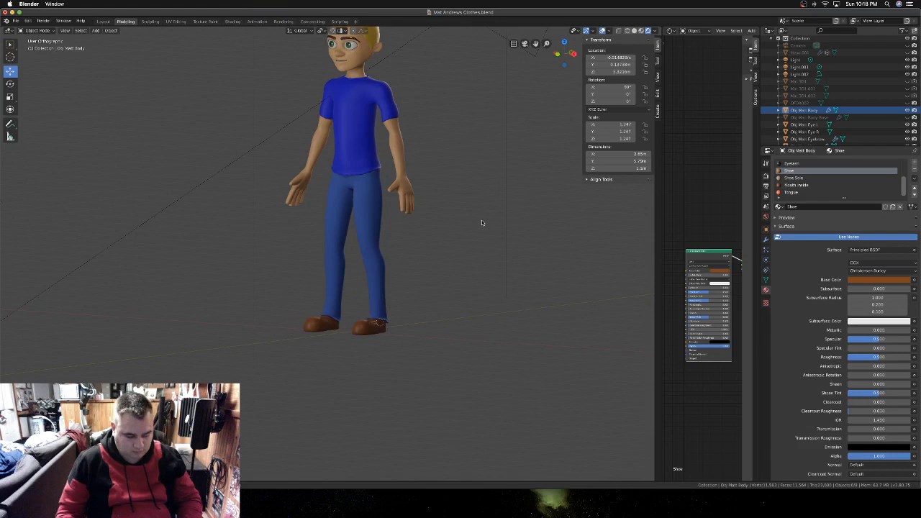
- Clear the face selection in the body mesh, return to Object Mode and deselect the body
key("a")
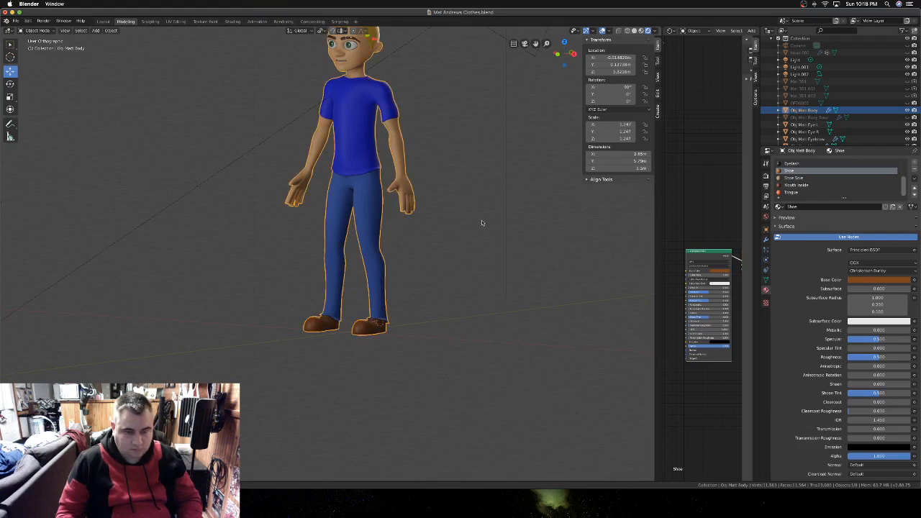
key("Tab")
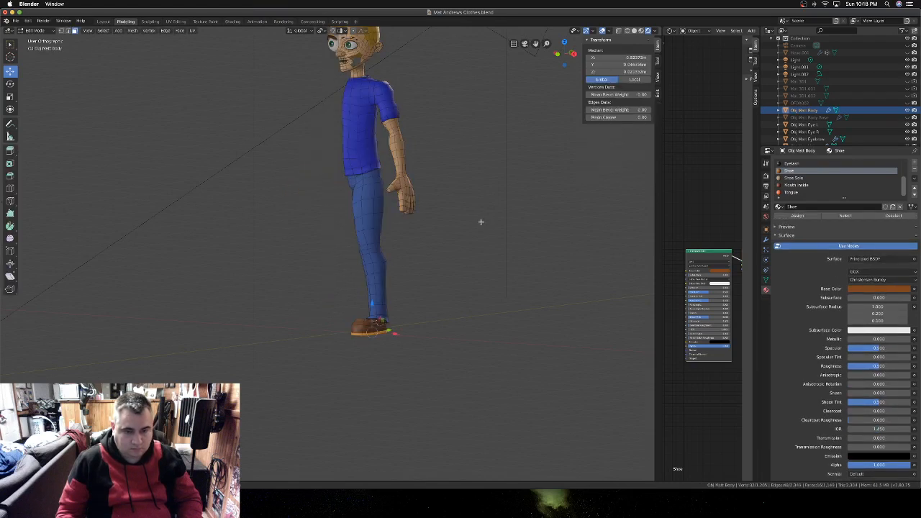
key("alt+a")
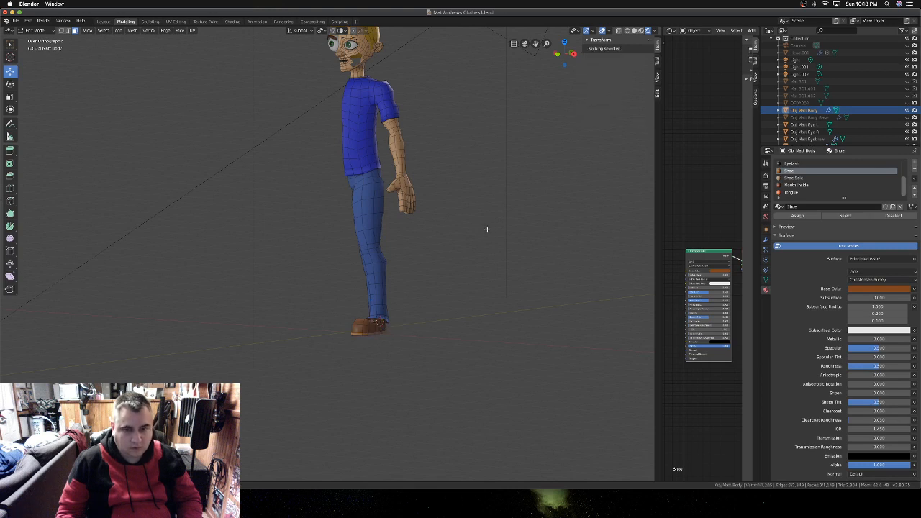
key("Tab")
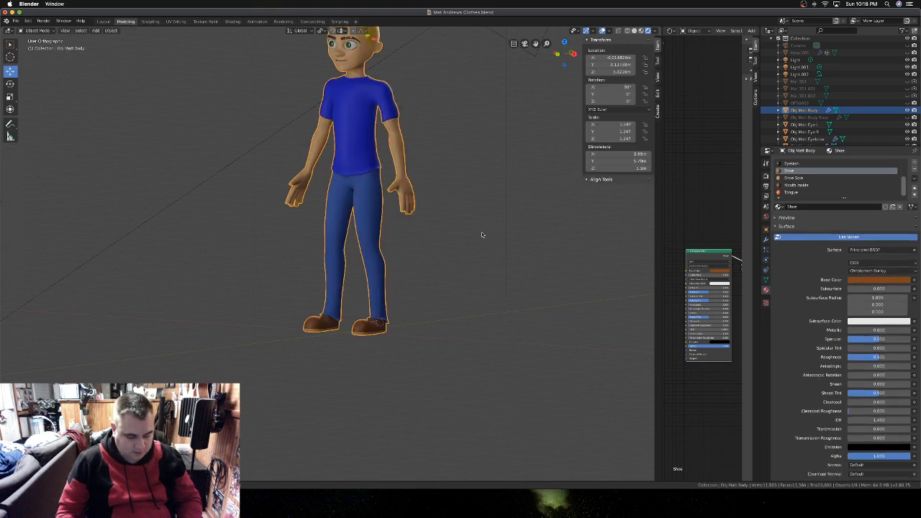
key("alt+a")
scroll(473, 254, "down", 2)
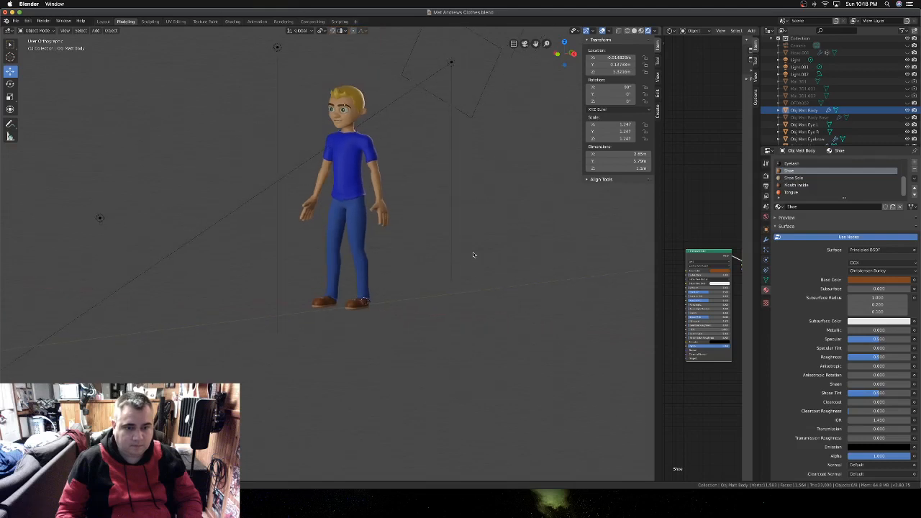
- Unhide the scene camera and select it beside the figure's feet
scroll(469, 249, "left", 3)
scroll(470, 250, "left", 5)
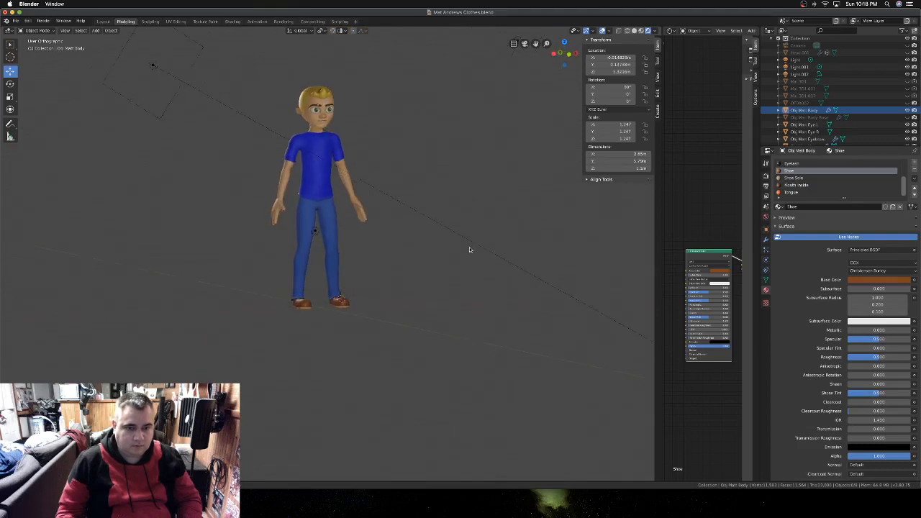
scroll(468, 250, "left", 2)
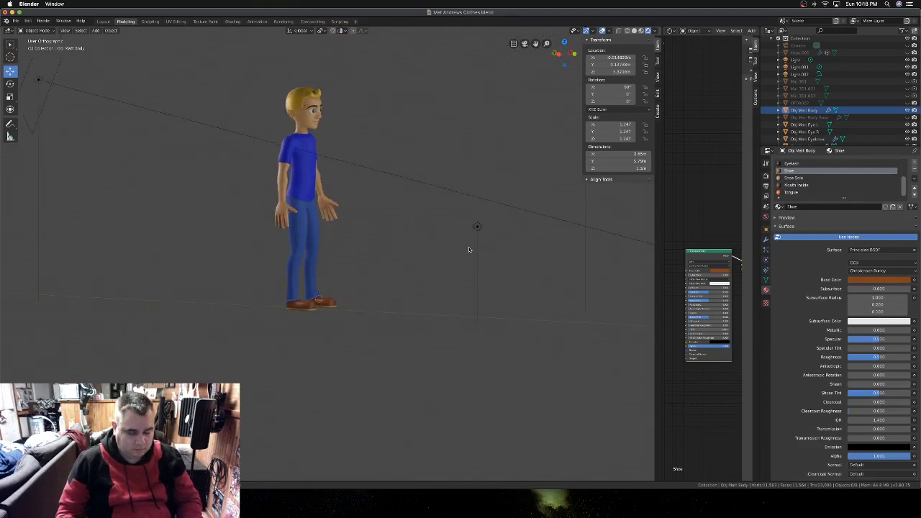
key("KP_1")
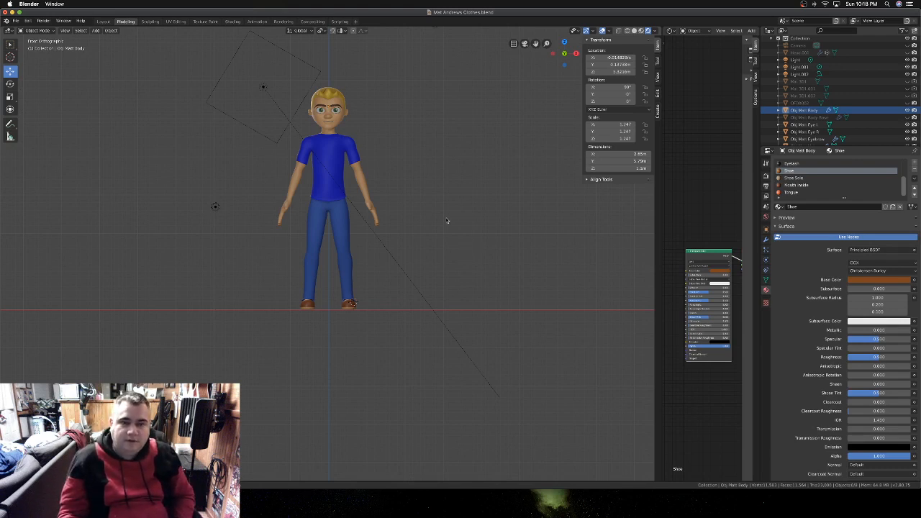
scroll(430, 207, "left", 3)
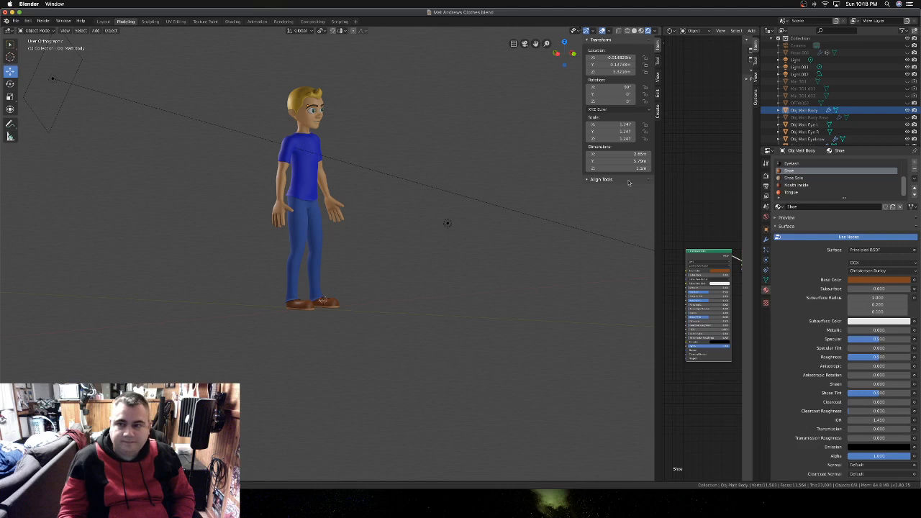
left_click(907, 45)
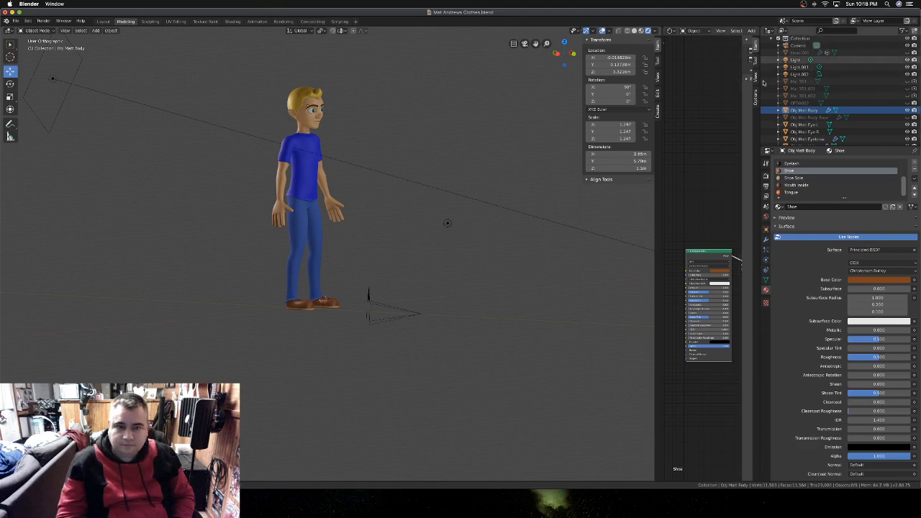
key("KP_1")
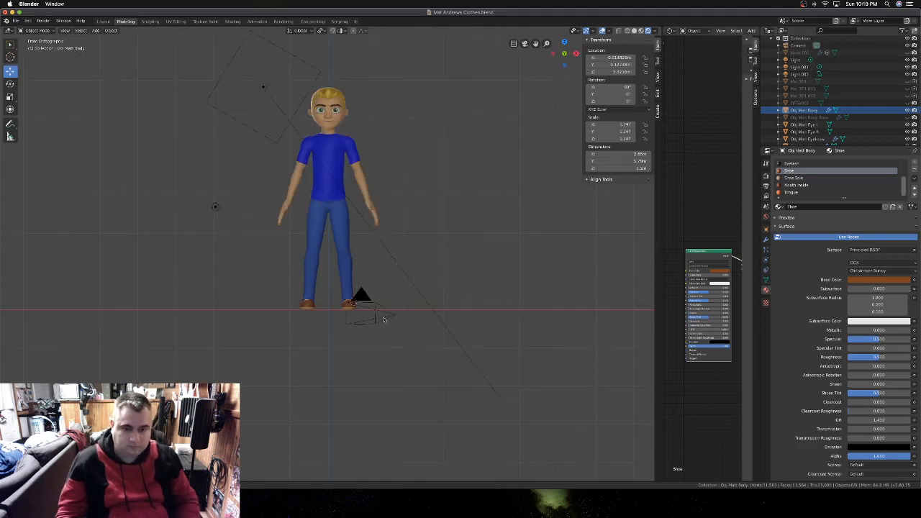
left_click(388, 317)
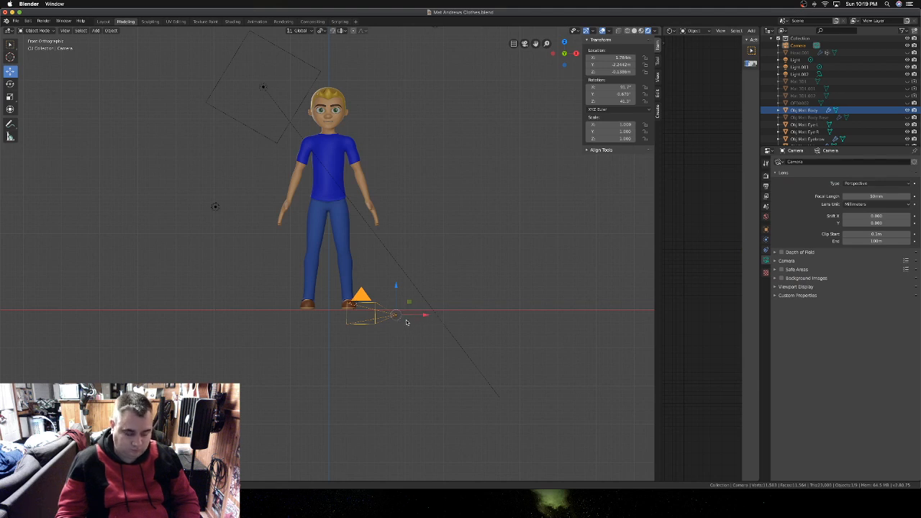
- Raise the camera to head height, about 5.04 m on Z, and check the framing through it
key("KP_3")
key("g")
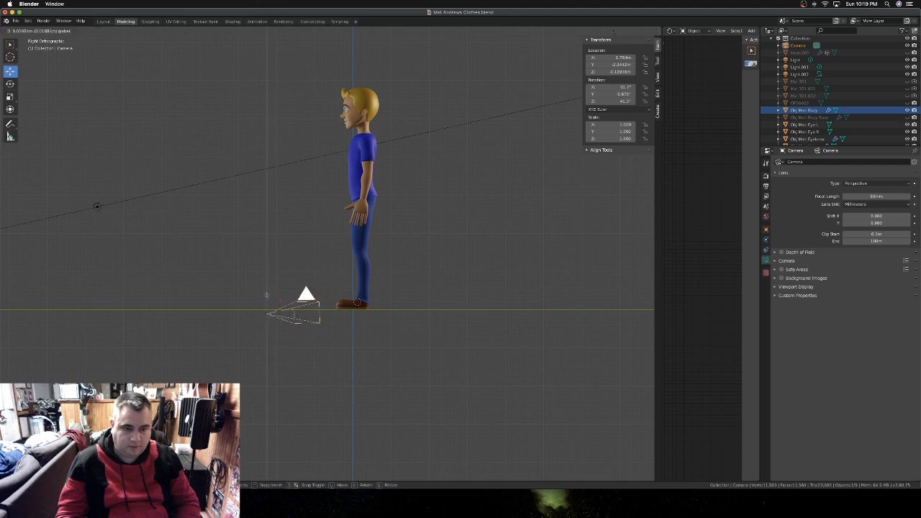
left_click(254, 102)
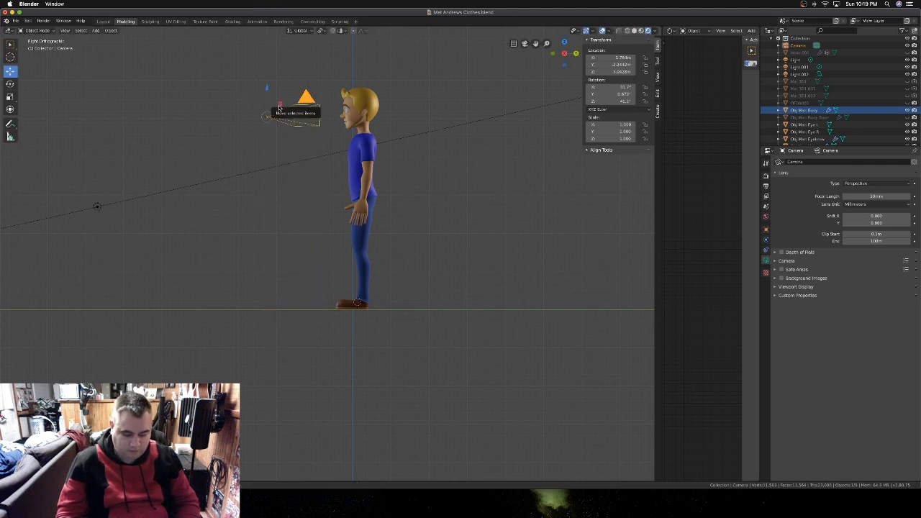
key("KP_0")
scroll(280, 108, "right", 1)
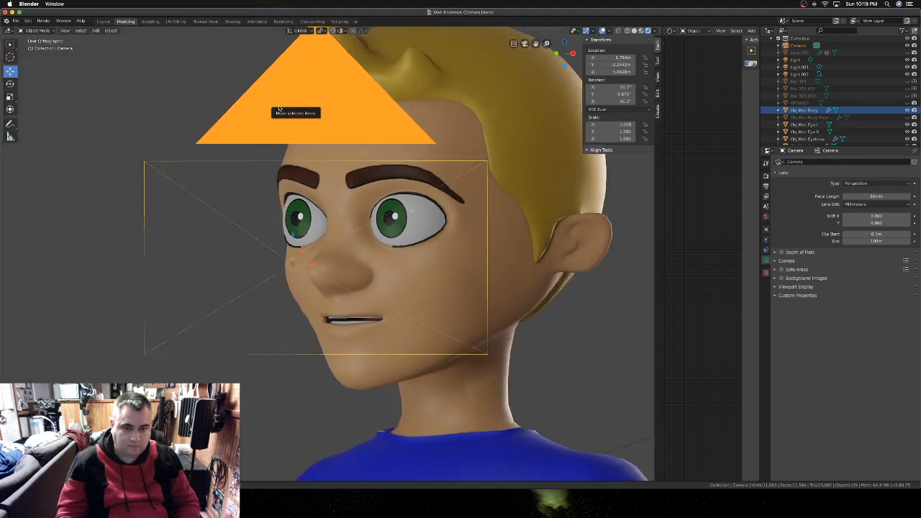
key("KP_0")
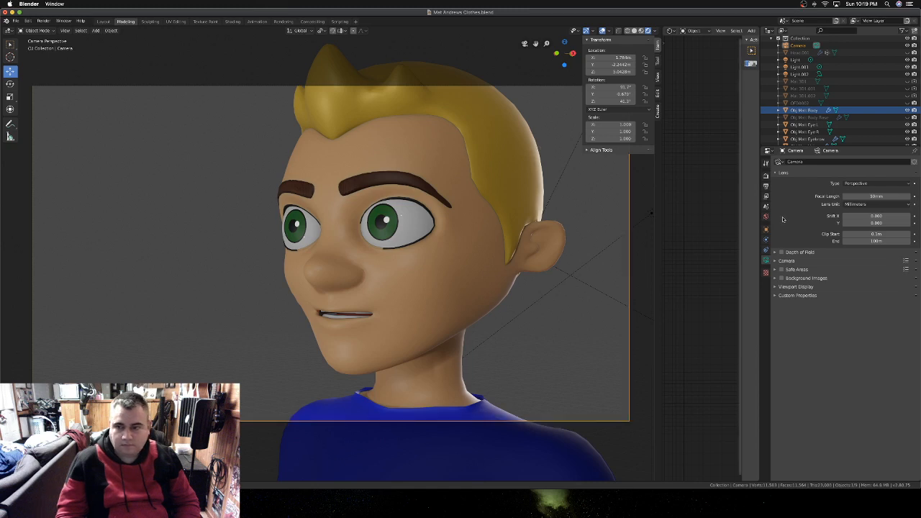
key("KP_0")
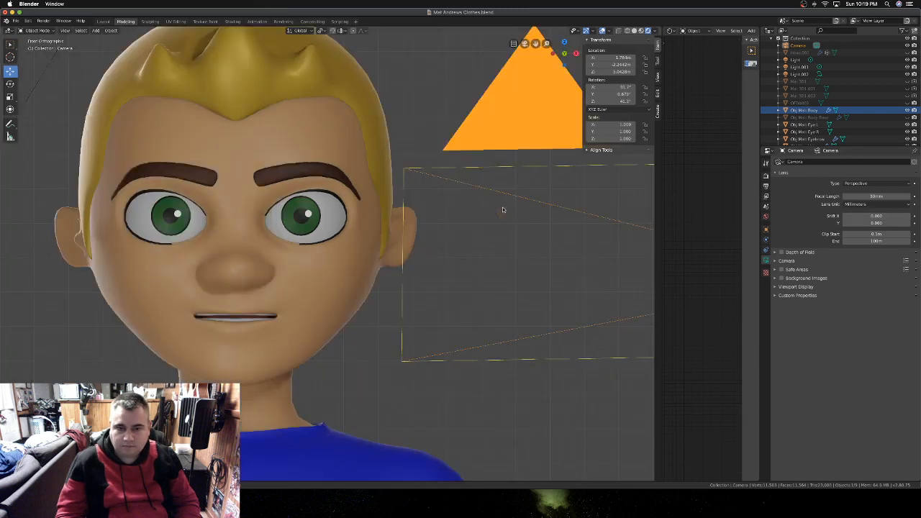
- Pull the camera back along Y to about -6.4 m and shift it in its own view to frame the head and torso
key("KP_3")
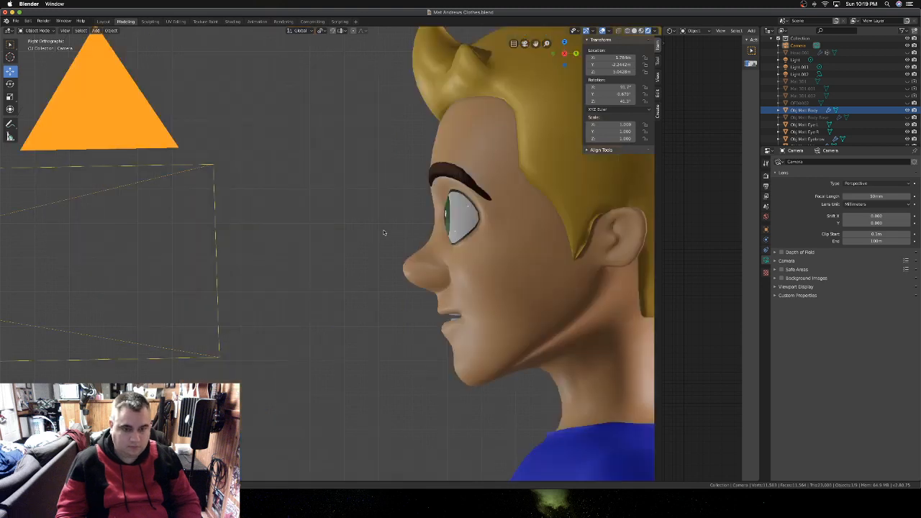
scroll(375, 231, "down", 8)
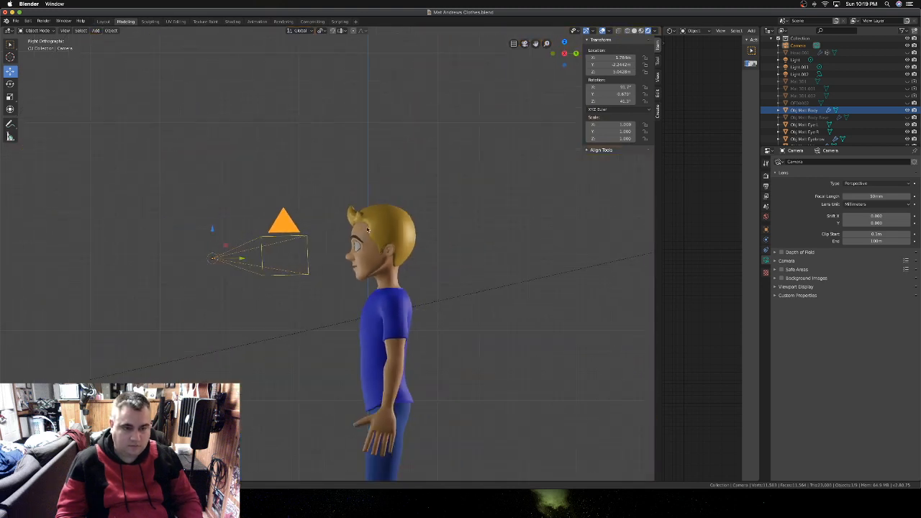
key("g")
key("y")
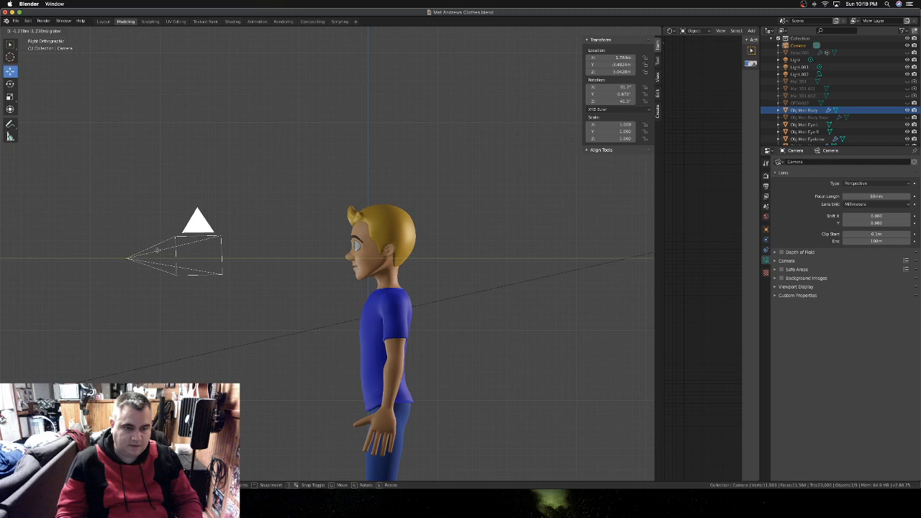
left_click(612, 210)
key("KP_0")
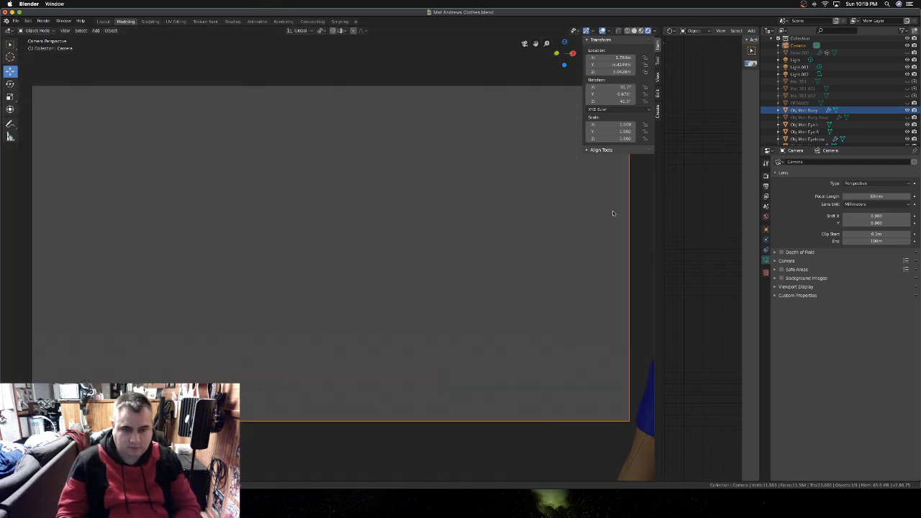
key("g")
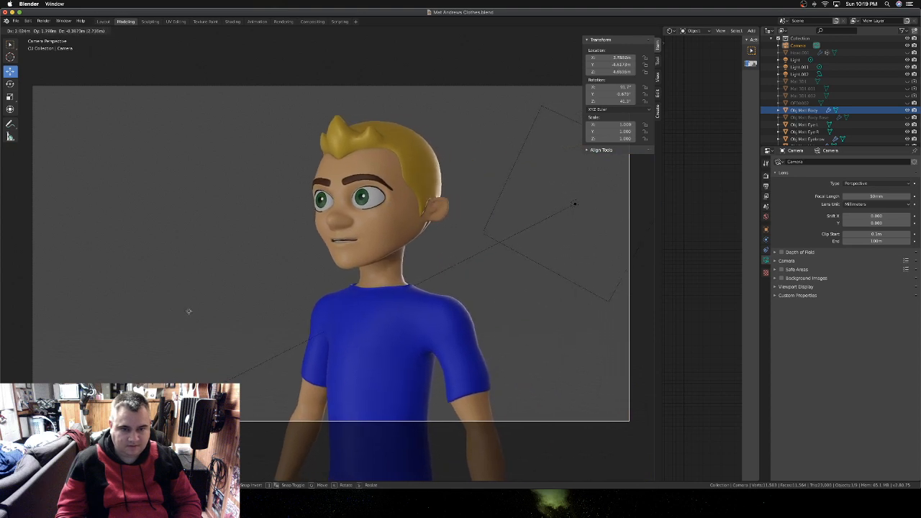
left_click(188, 311)
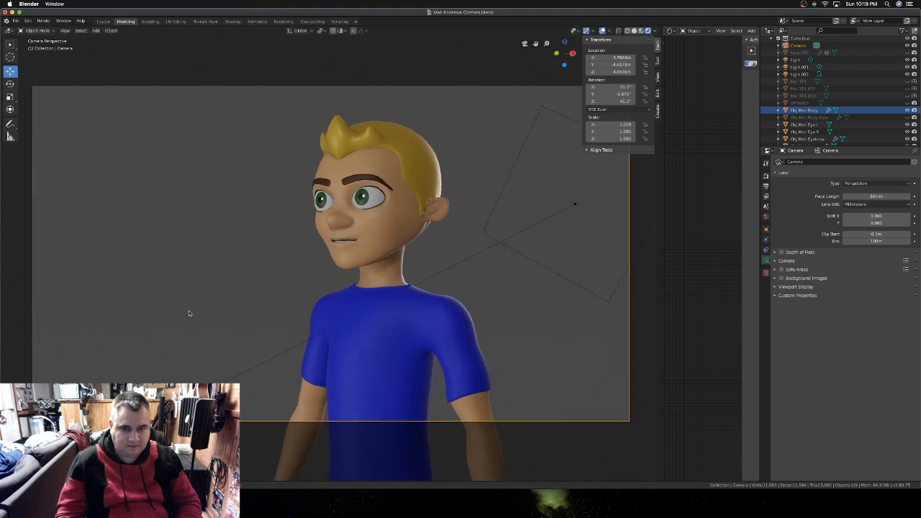
- Move the camera farther sideways from the figure along X, to about 8.1 m
key("KP_1")
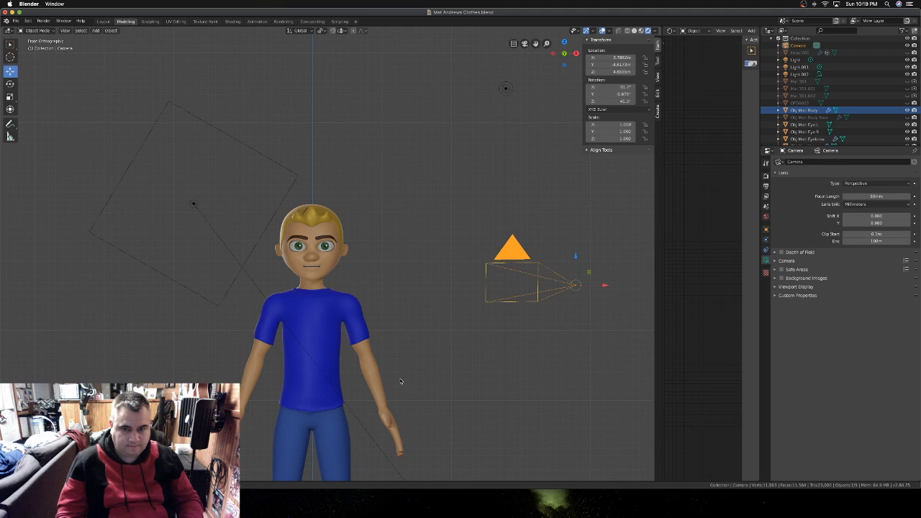
scroll(401, 381, "down", 5)
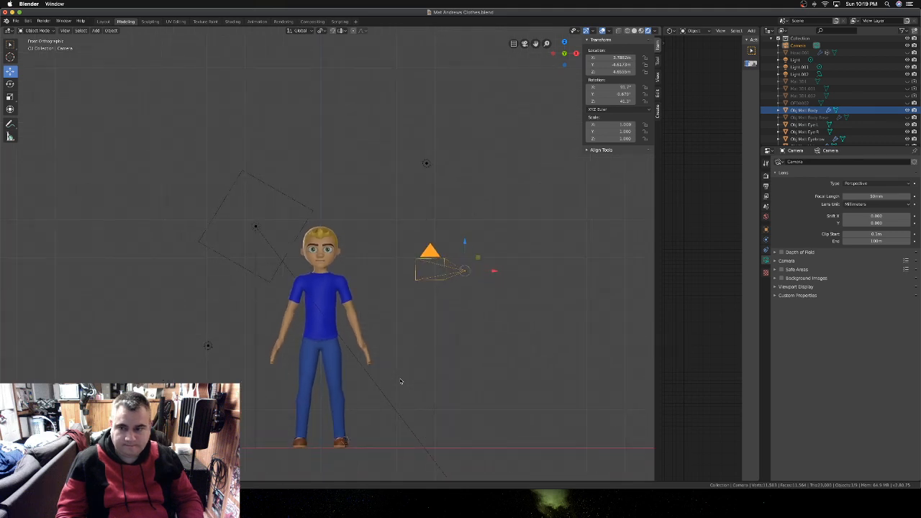
key("g")
key("x")
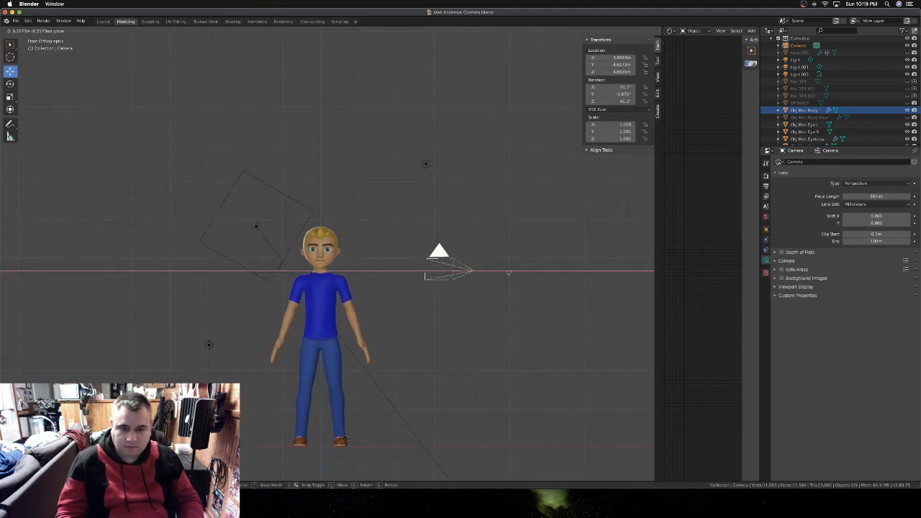
left_click(577, 273)
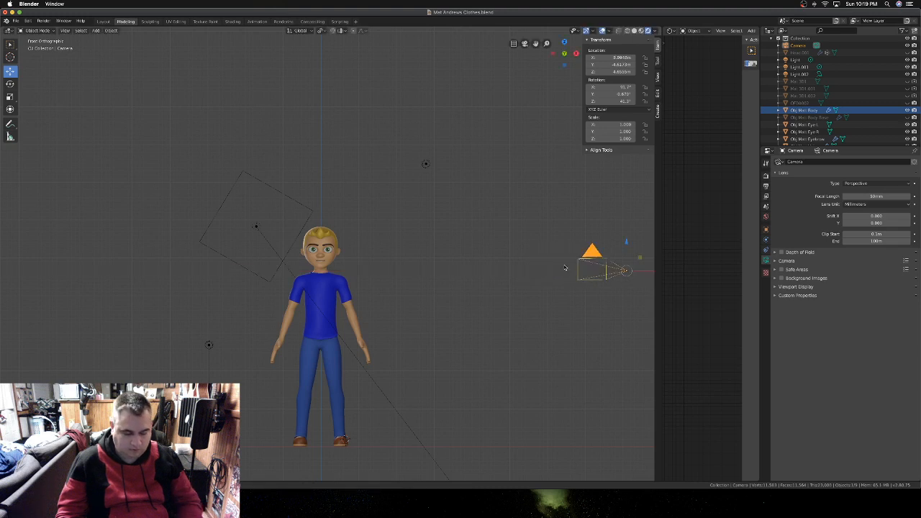
- Move the camera farther in front of the figure along Y, to about -10.5 m, and look through it
key("KP_3")
key("g")
key("y")
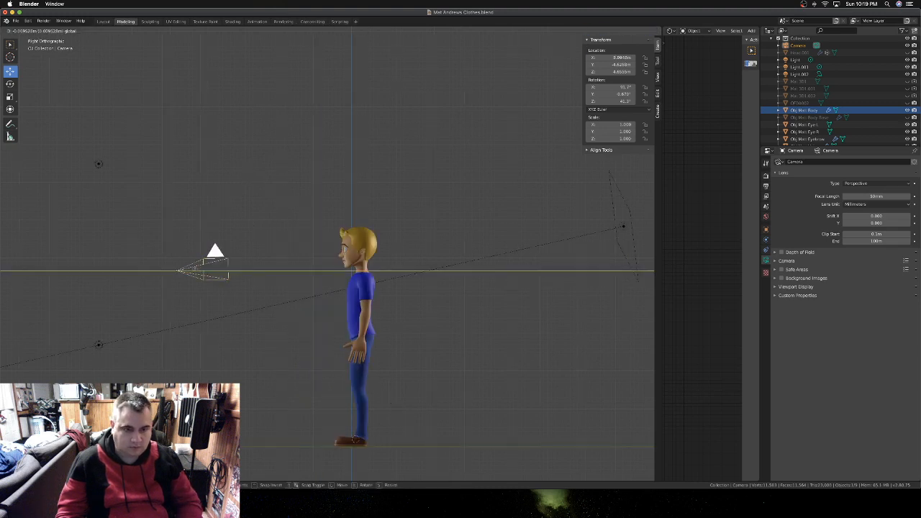
left_click(636, 245)
key("KP_0")
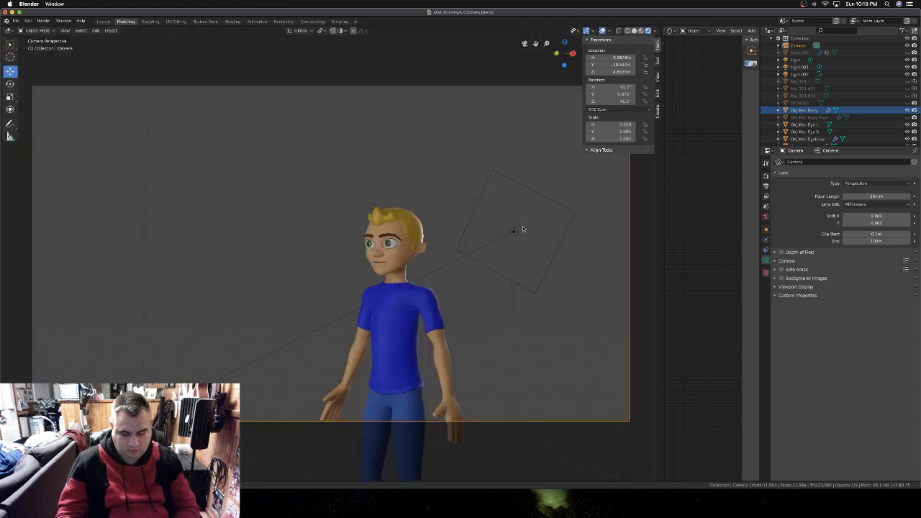
- Lower the camera in its own view until the feet nearly fit, and raise it along Z to about 5.5 m
key("g")
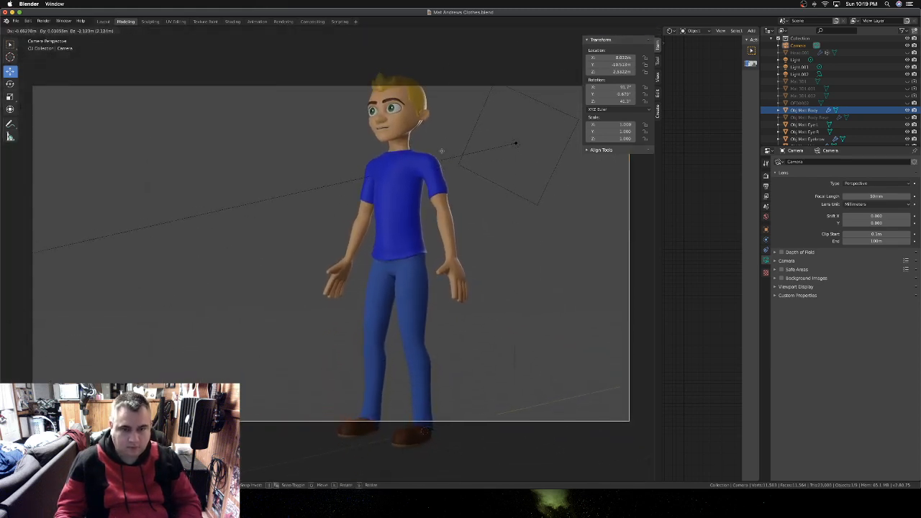
left_click(354, 128)
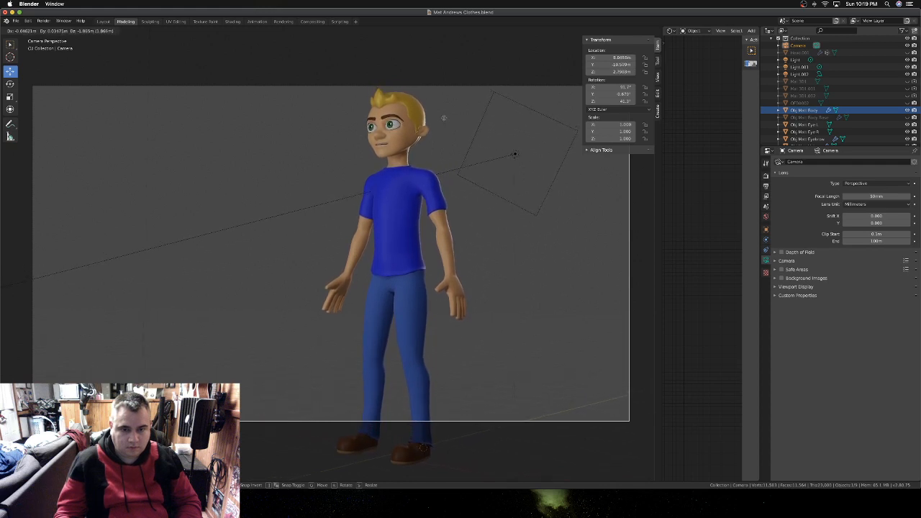
key("KP_1")
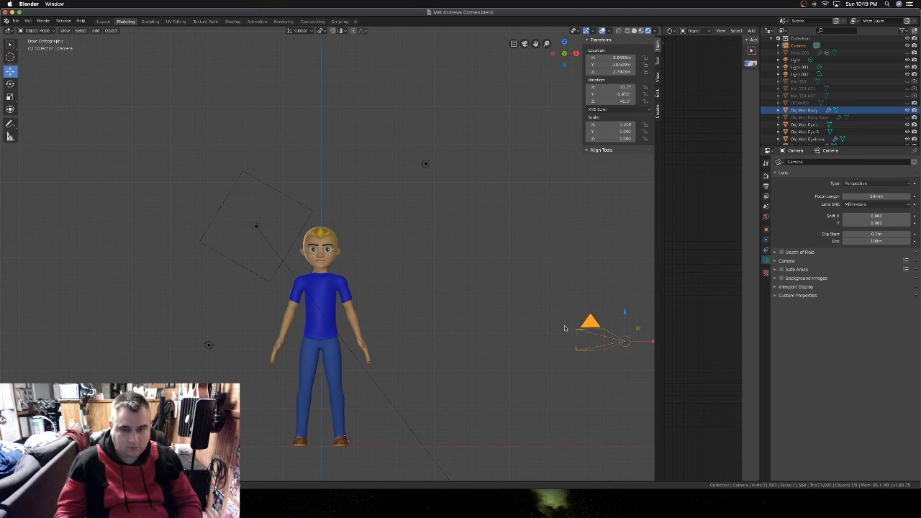
left_click_drag(625, 319, 624, 225)
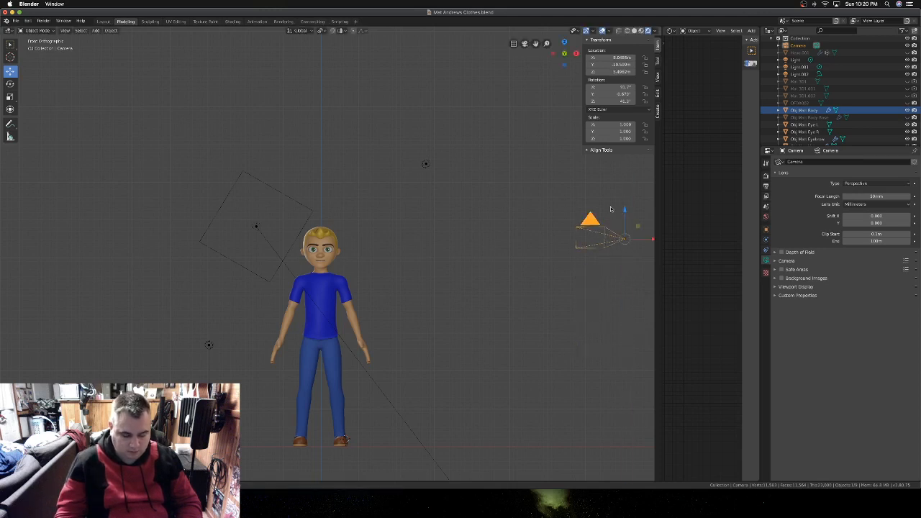
- Lower the camera to about 2.8 m on Z in its own view, placing the head near the frame's upper edge
key("KP_0")
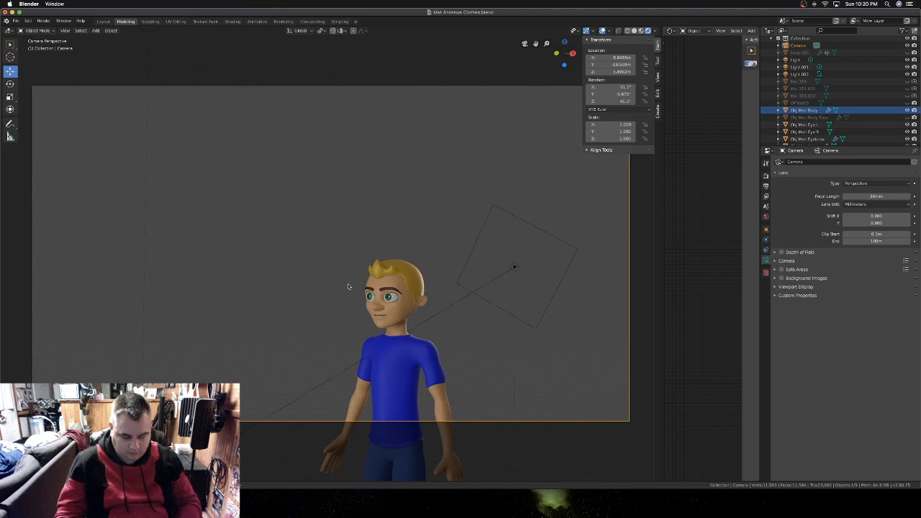
key("g")
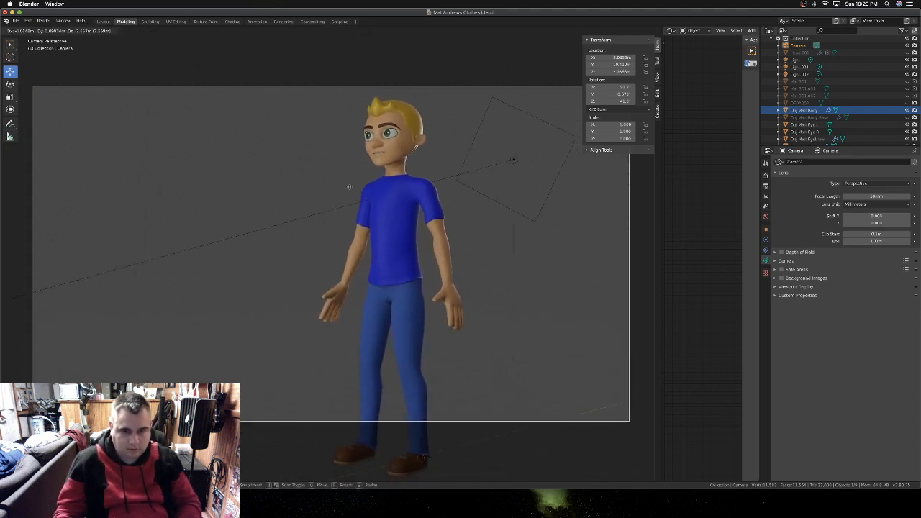
left_click(347, 199)
- Raise the camera along Z to about 6.4 m, above the figure's head
key("KP_3")
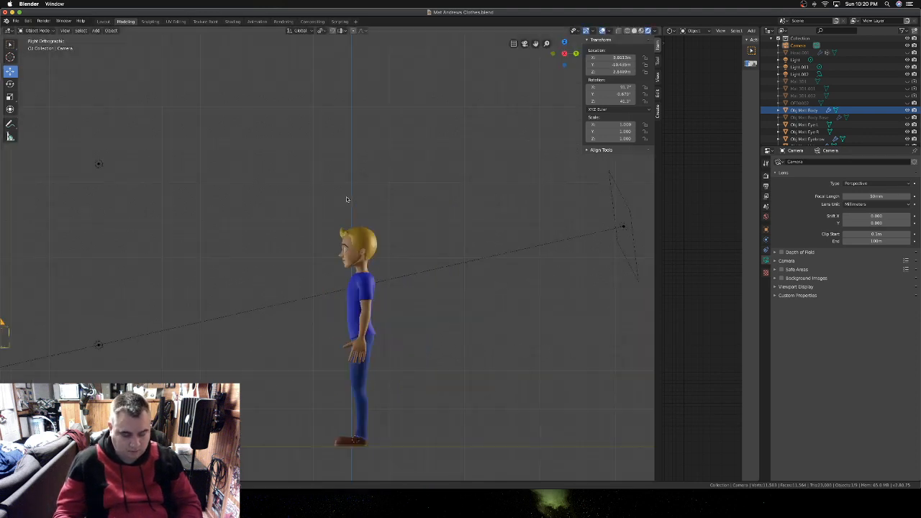
middle_click_drag(240, 261, 421, 259, "shift")
key("g")
key("z")
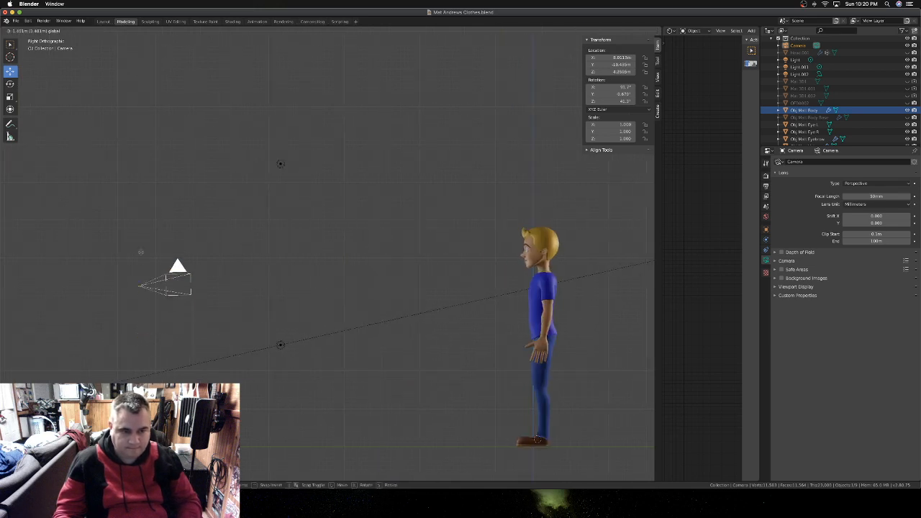
left_click(248, 187)
- Rotate the camera in the side view to tilt it down toward the figure, and look through it
key("r")
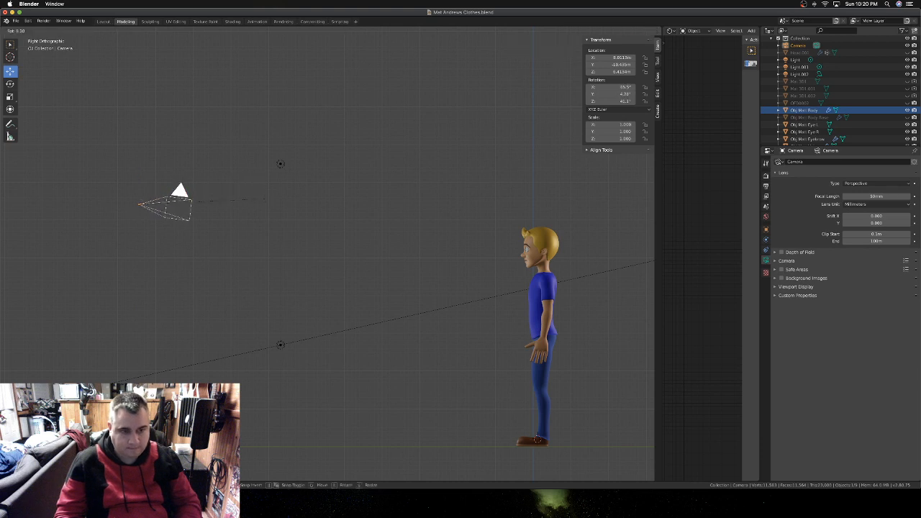
left_click(267, 212)
key("KP_0")
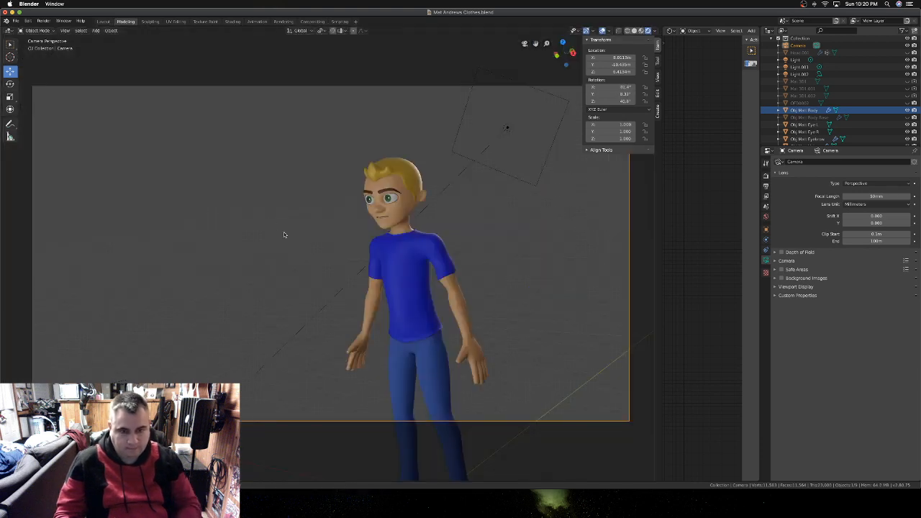
- Roll the camera slightly in its own view to straighten the figure, and lower it to about 5.5 m on Z
key("r")
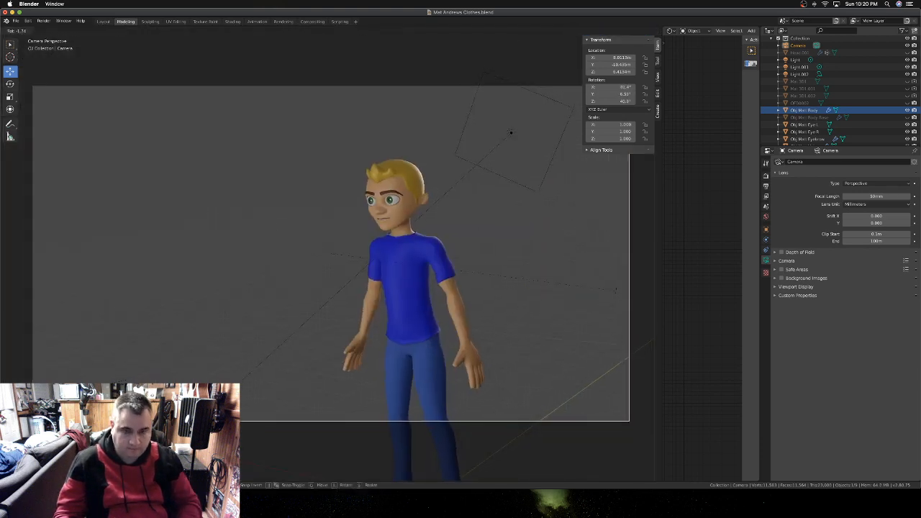
left_click(587, 277)
key("r")
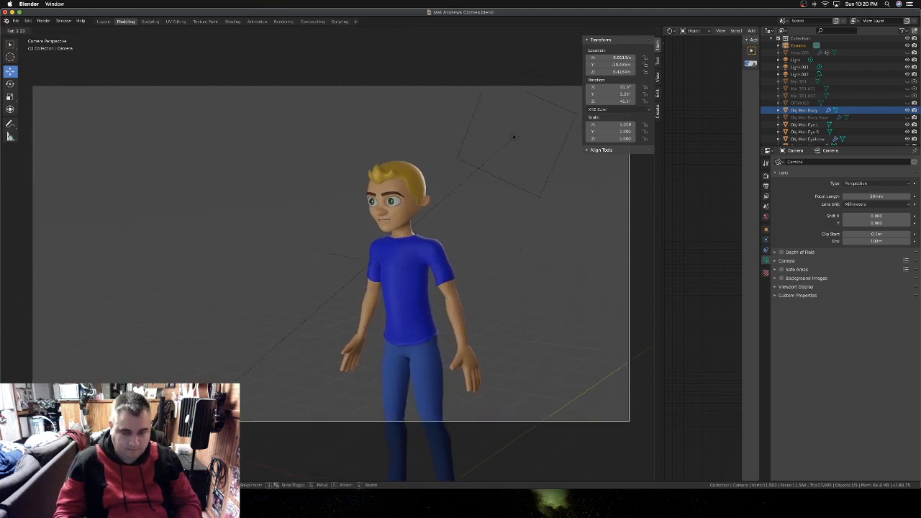
right_click(435, 258)
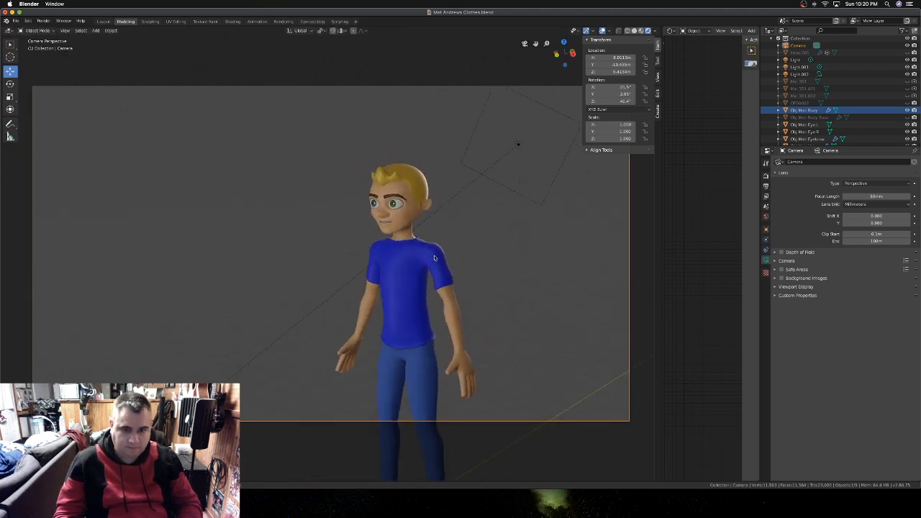
key("g")
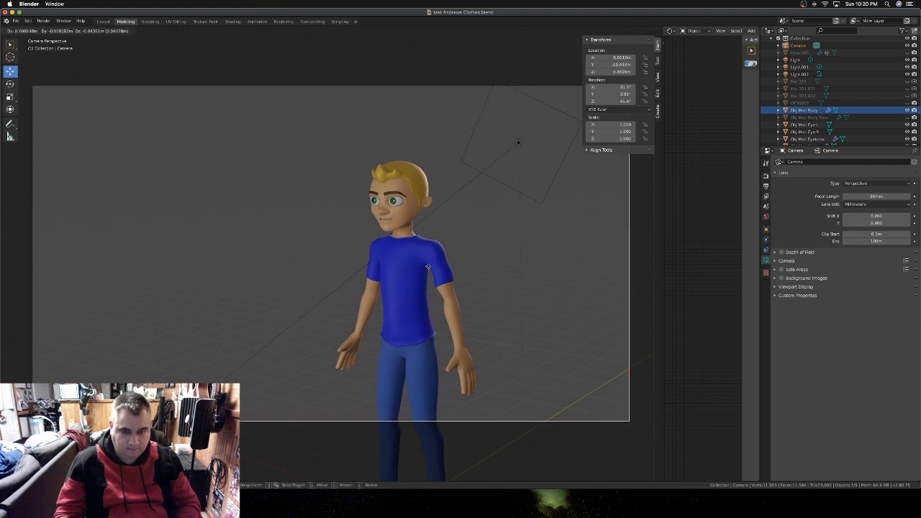
left_click(419, 380)
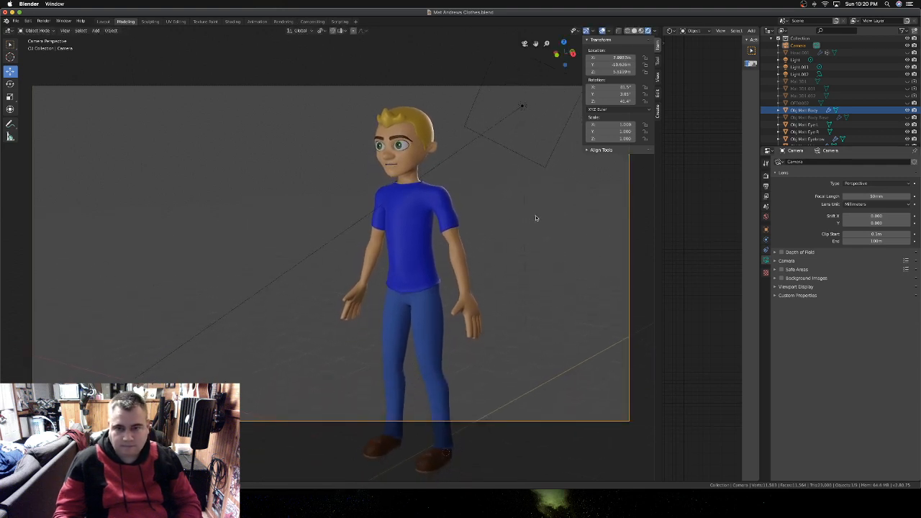
- Move the camera back along Y to about -13 m, and shift it in its own view to frame the whole figure
key("KP_1")
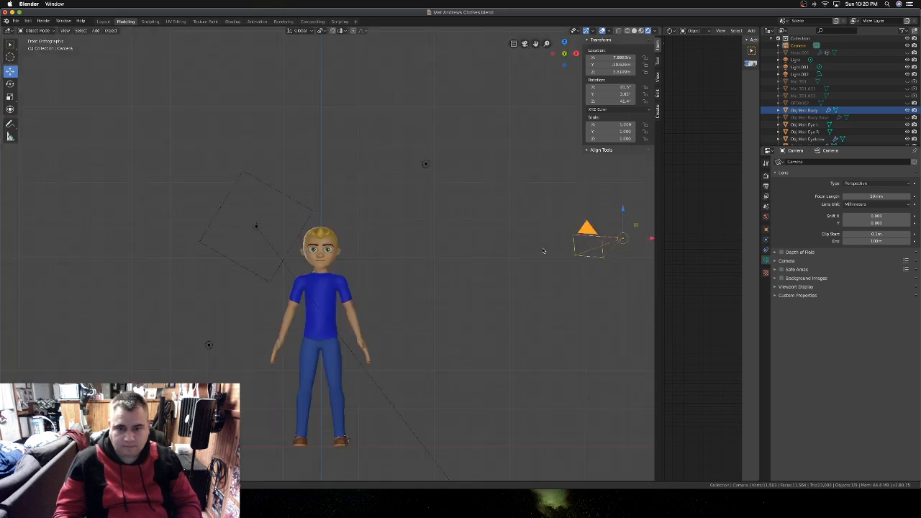
key("KP_3")
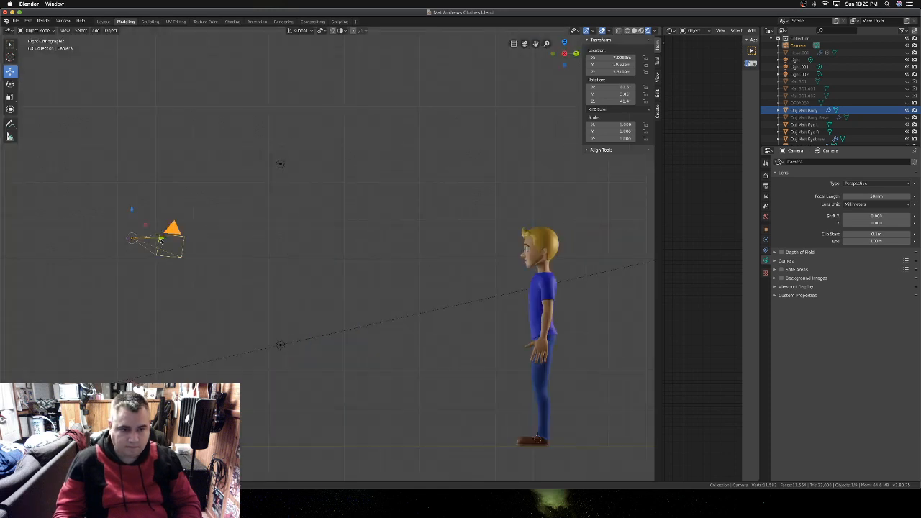
key("g")
left_click(79, 227)
key("KP_0")
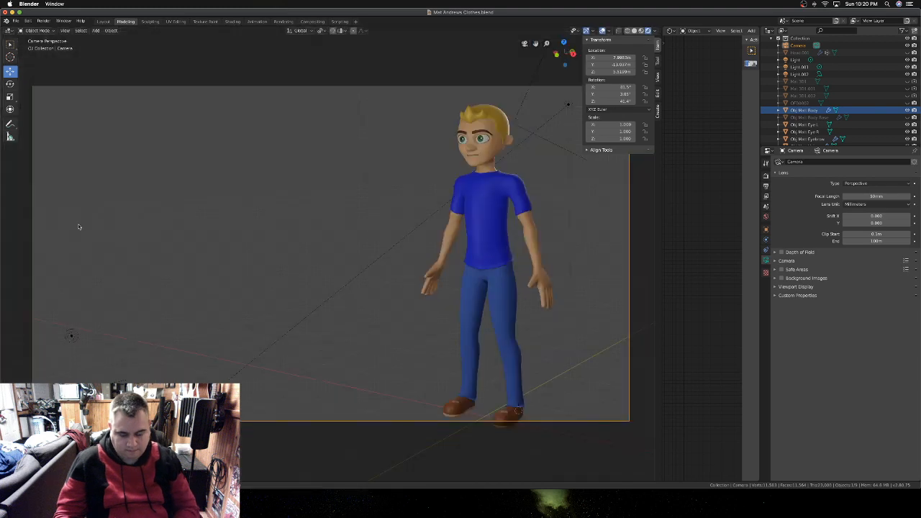
key("g")
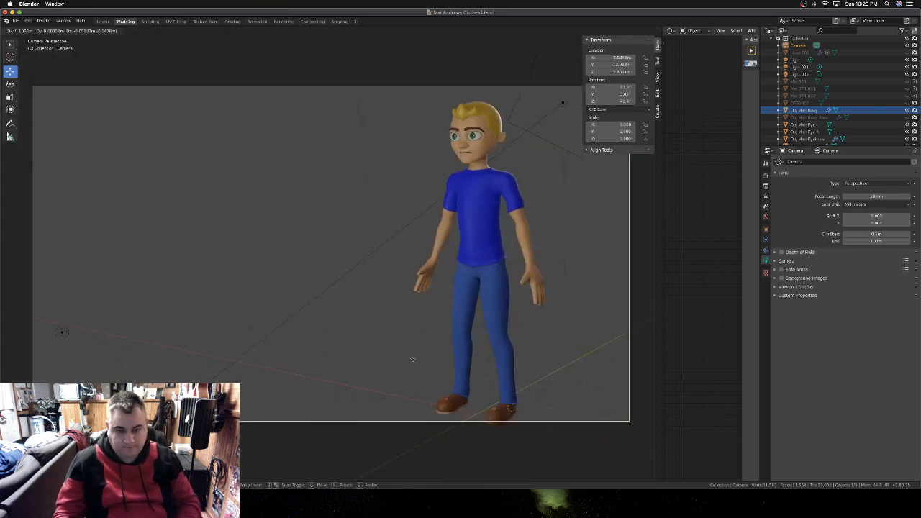
left_click(483, 382)
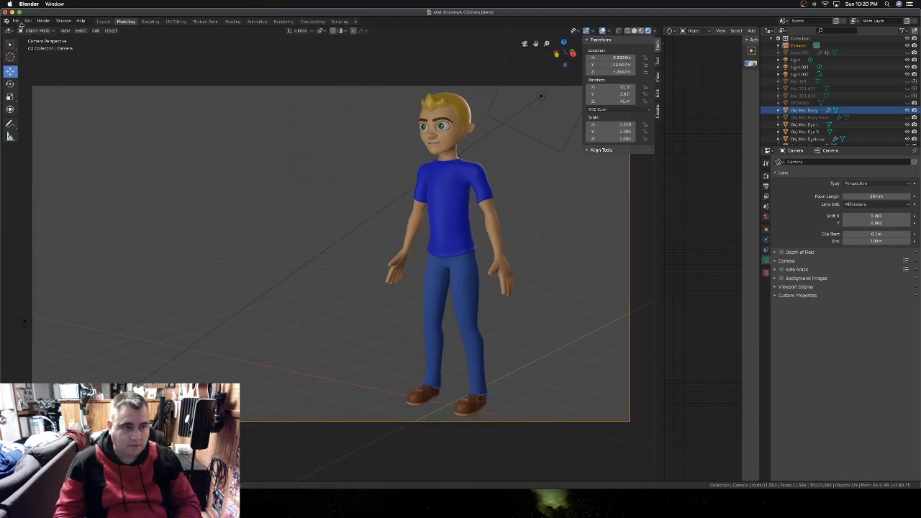
- Render a still image from the Rendering workspace, check the full figure, and close the render window
left_click(22, 25)
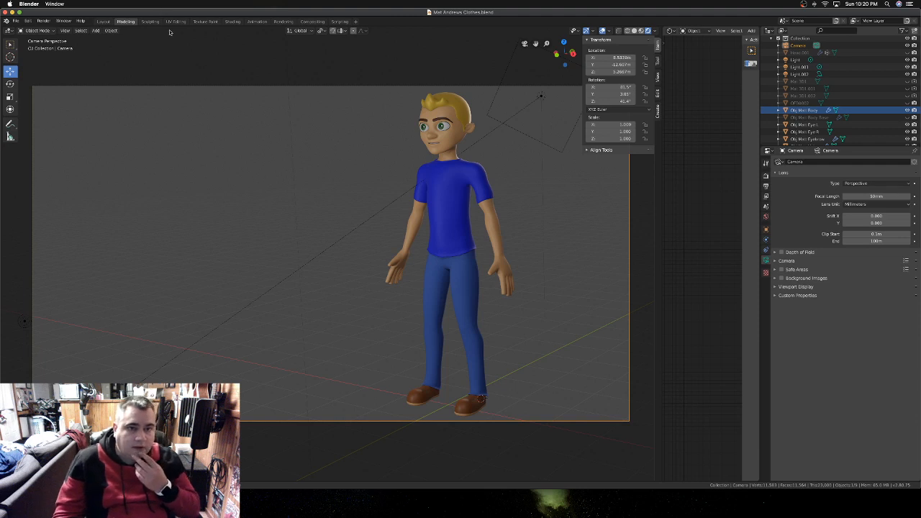
left_click(283, 21)
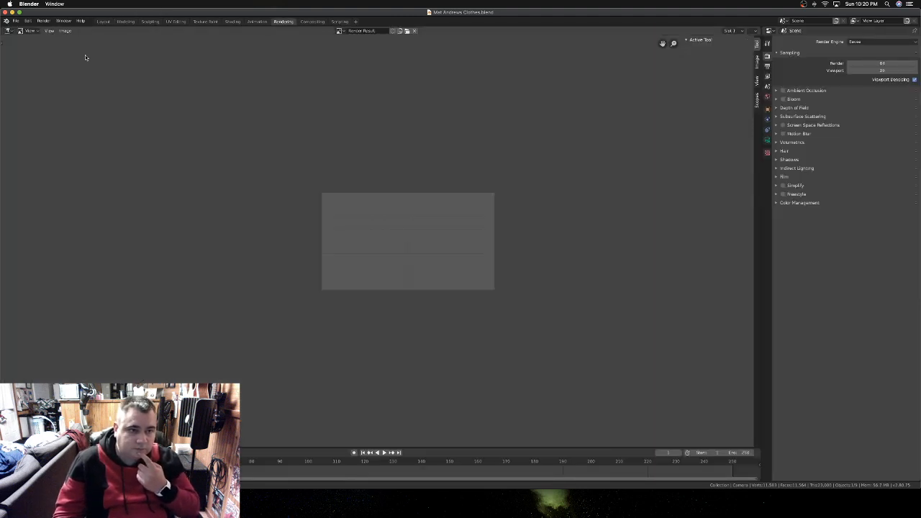
left_click(44, 21)
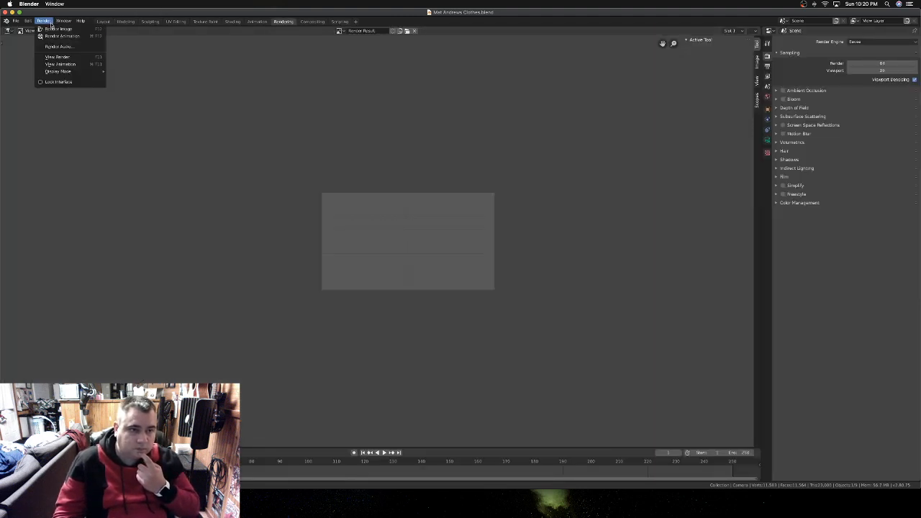
left_click(50, 31)
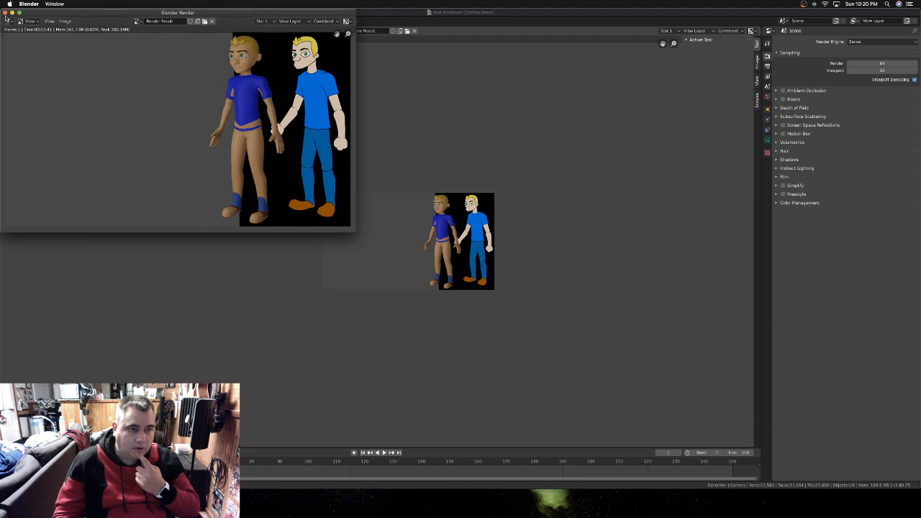
left_click(5, 12)
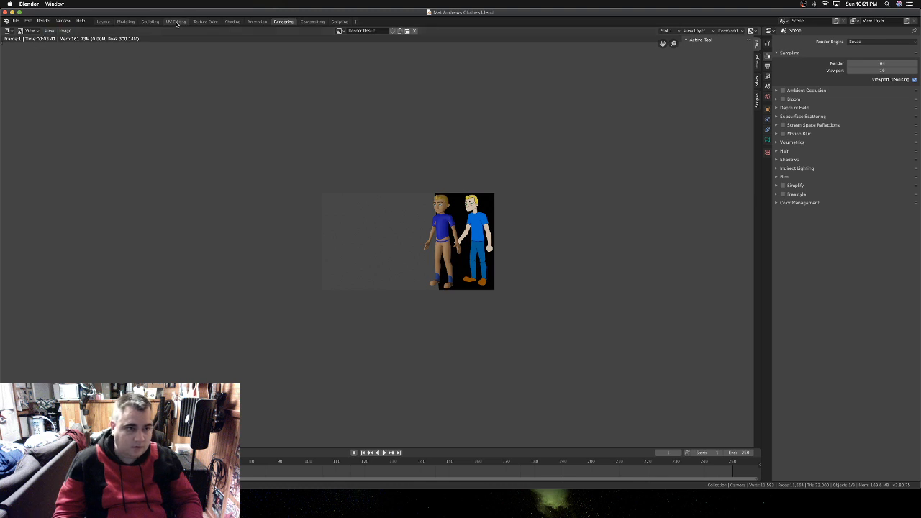
- Return to the Modeling workspace, select the left eye object, and examine the face from the front
left_click(125, 22)
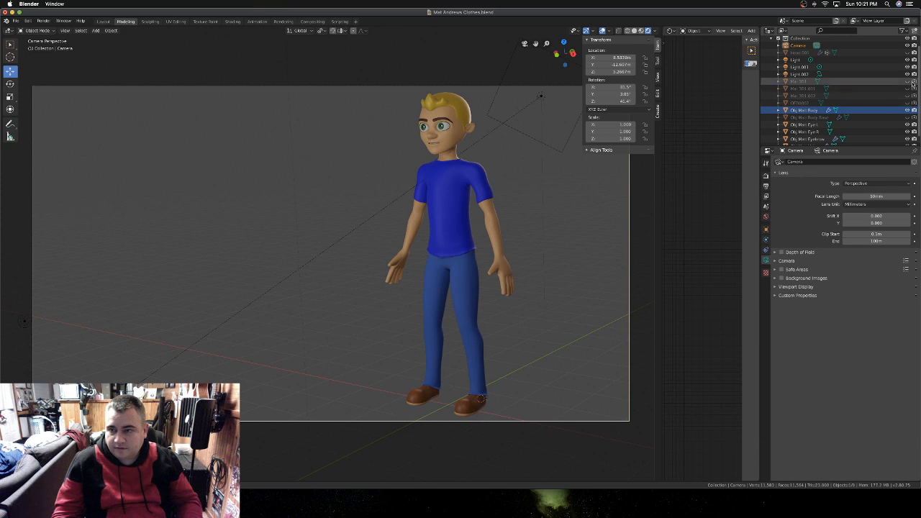
scroll(896, 86, "down", 1)
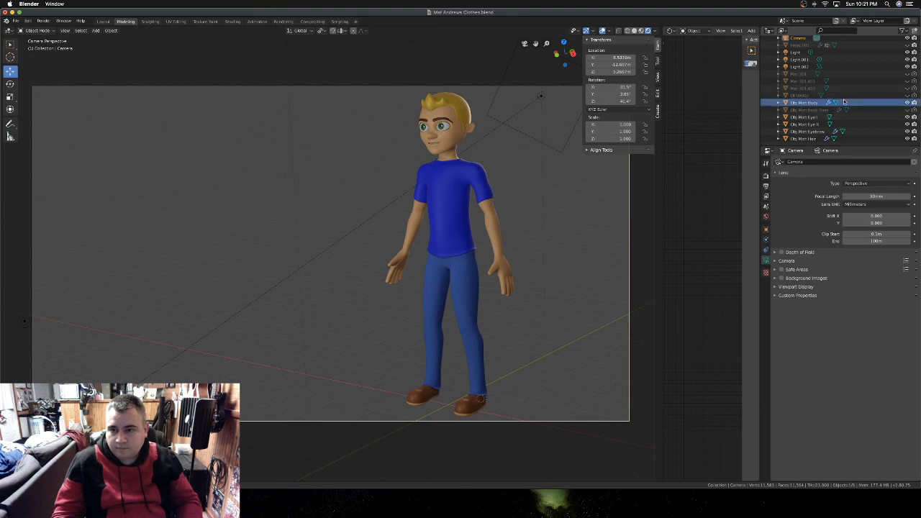
left_click(813, 117)
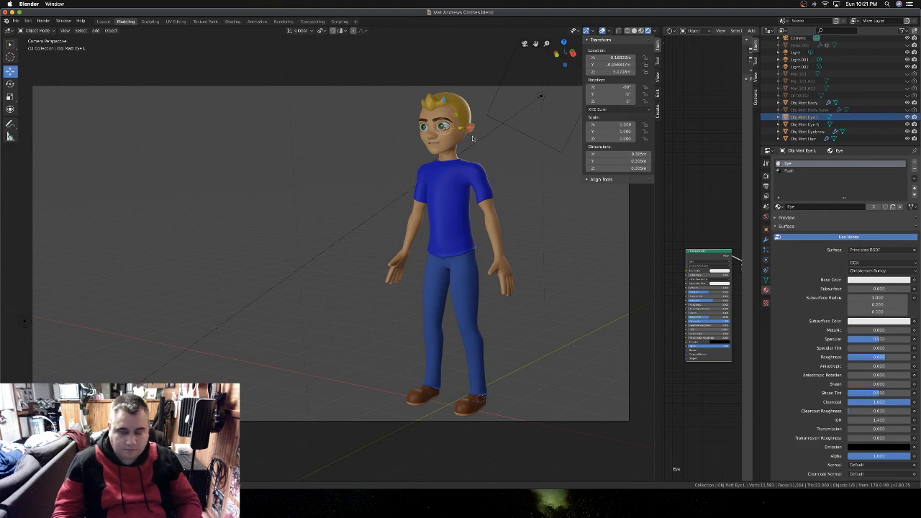
key("KP_1")
key("KP_3")
key("KP_1")
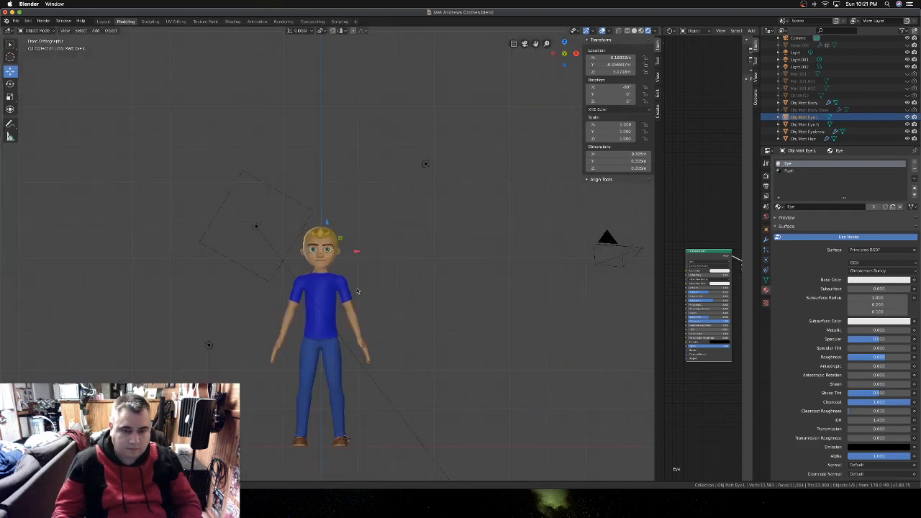
scroll(347, 311, "up", 10)
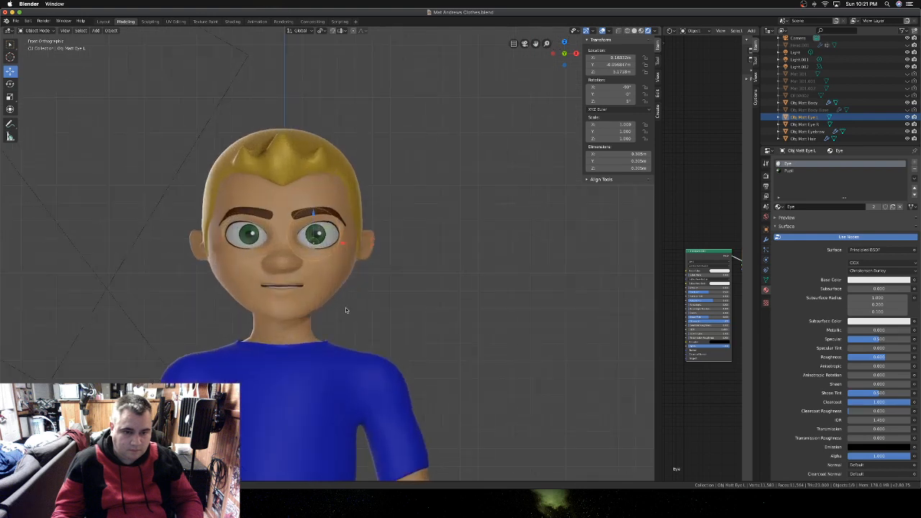
middle_click_drag(329, 255, 312, 251)
key("KP_1")
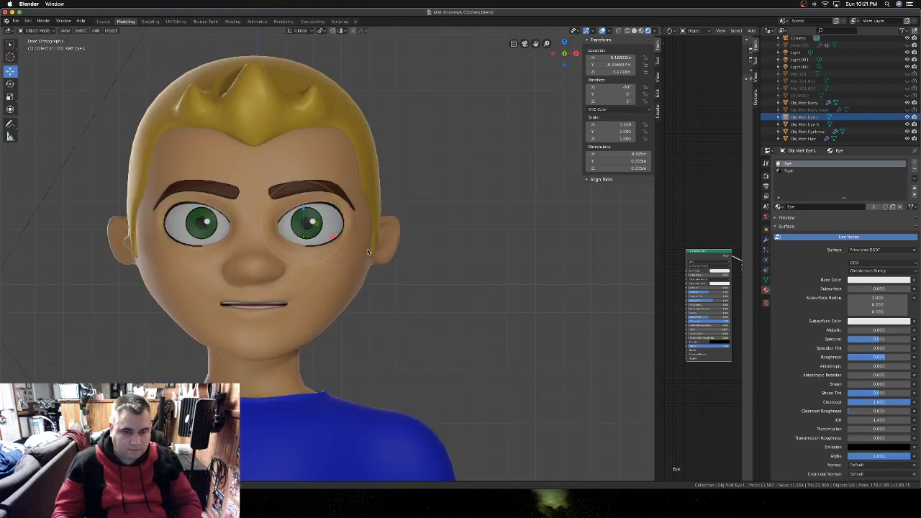
- Inspect the left eye's mesh in Edit Mode with its median coordinates in local space, and return to Object Mode
key("Tab")
key("Tab")
key("Tab")
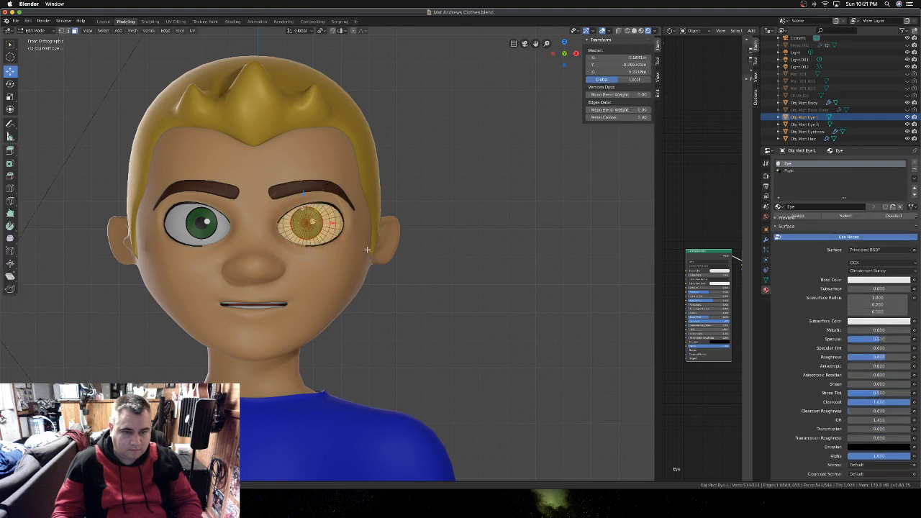
key("Tab")
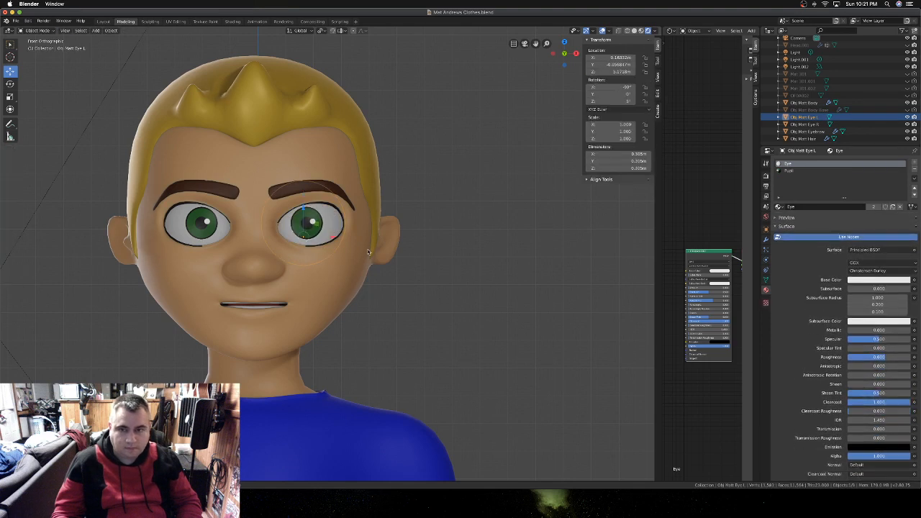
key("Tab")
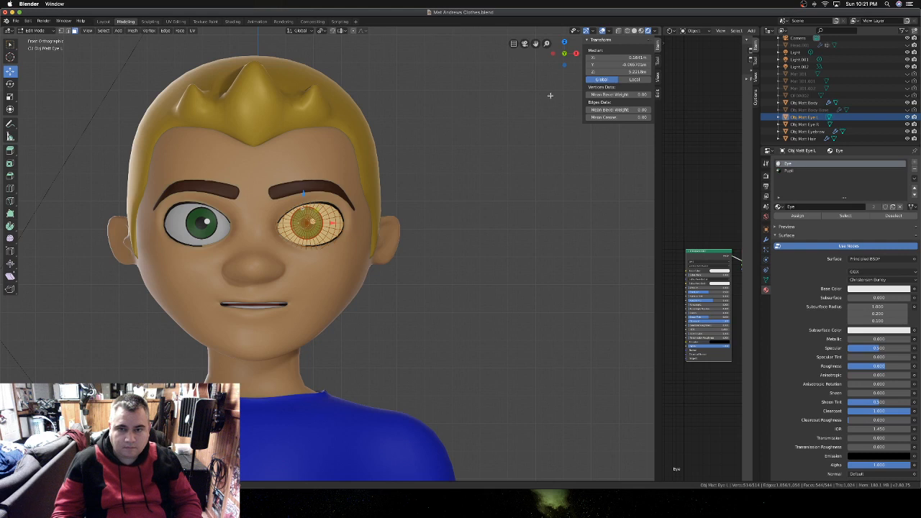
middle_click_drag(550, 95, 565, 88)
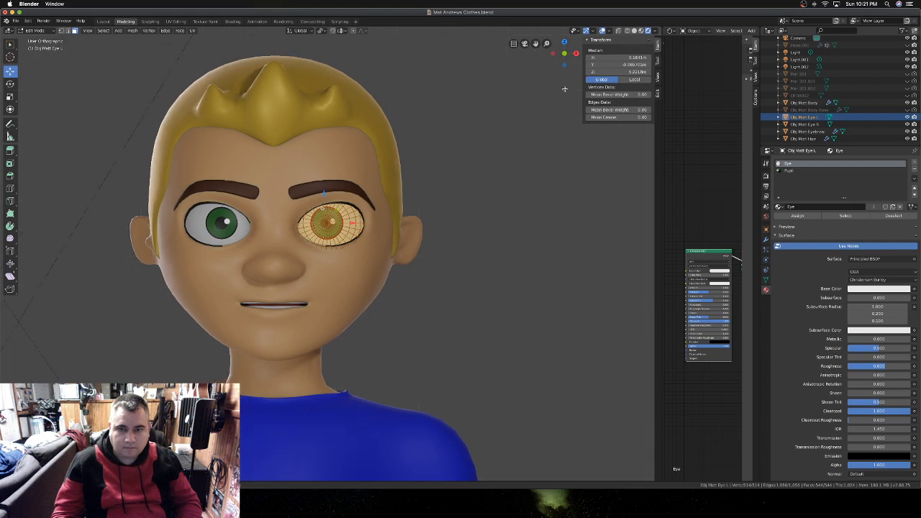
left_click(628, 79)
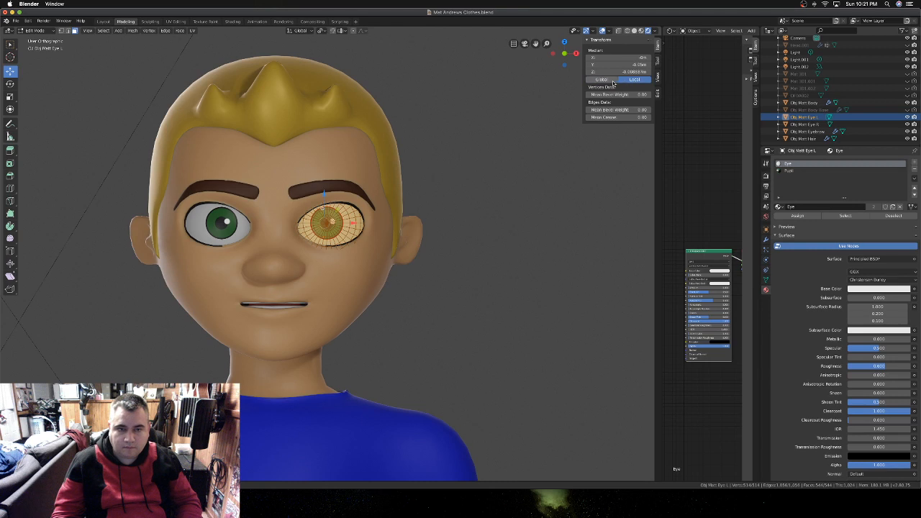
key("Tab")
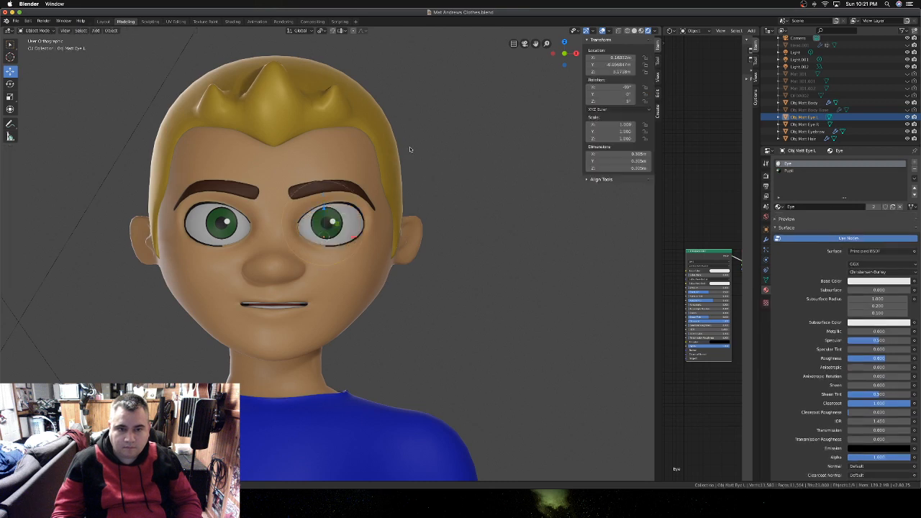
- Render the camera view again from the Modeling workspace, check the clothes, and close the result
left_click(43, 21)
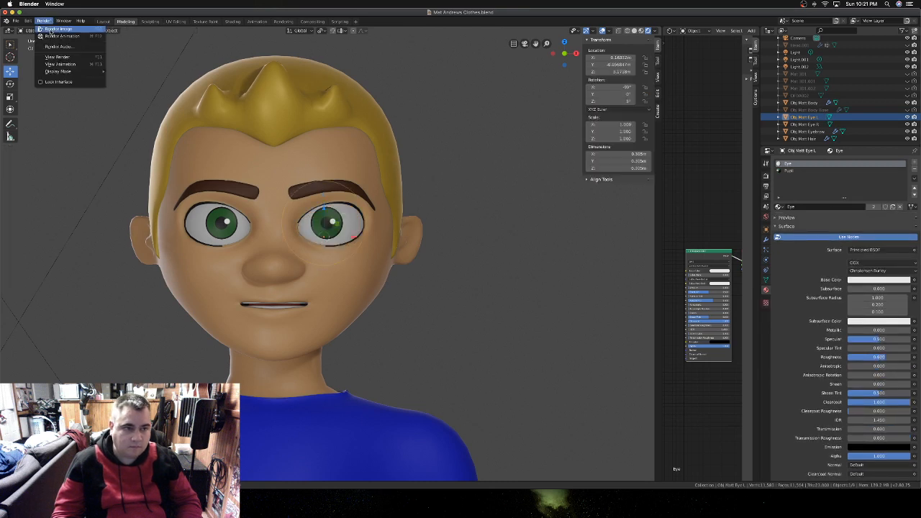
left_click(50, 29)
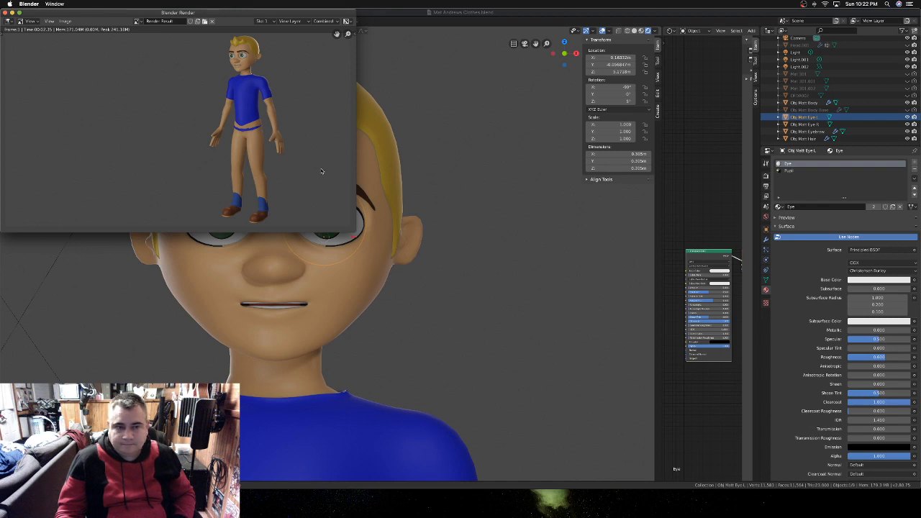
left_click(5, 13)
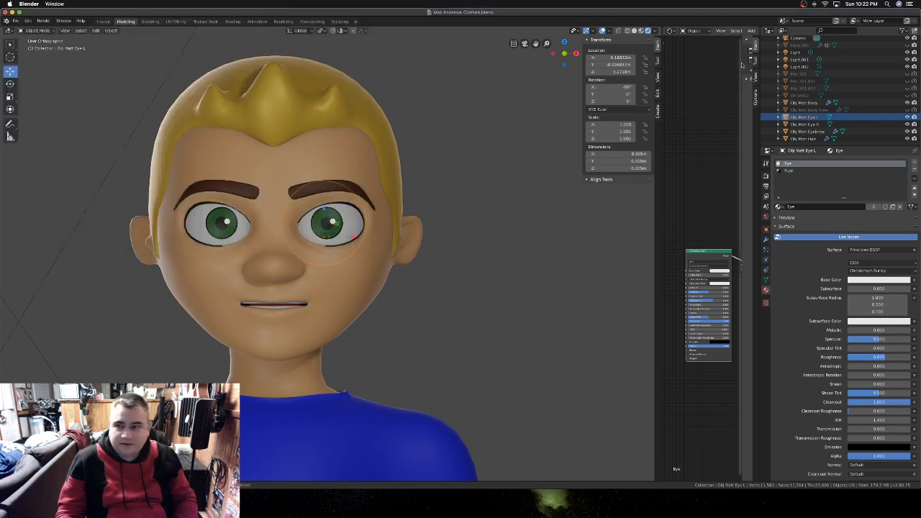
- Render another still image to check the figure's trousers and shirt, and close the render window
left_click(43, 21)
left_click(43, 32)
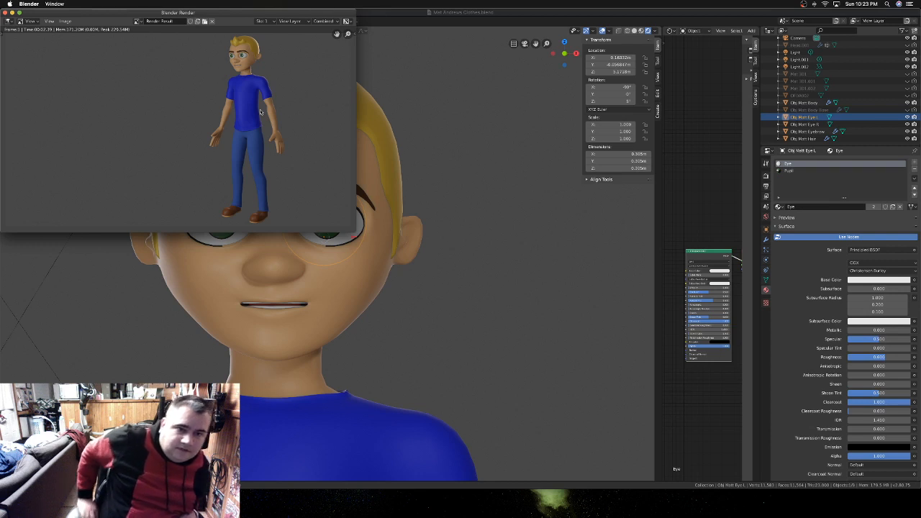
left_click(5, 13)
- Bring back the missing cheek faces of the body mesh in Edit Mode and clear the selection
left_click(380, 433)
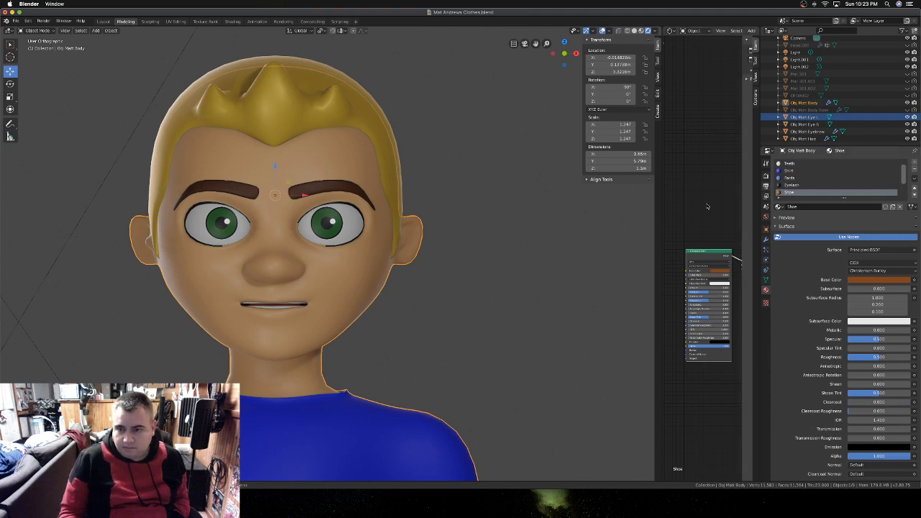
key("Tab")
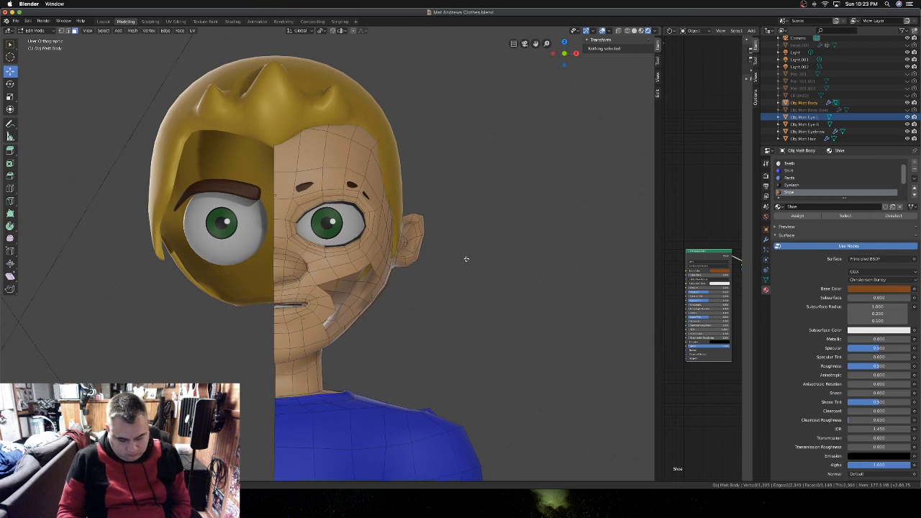
key("super+z")
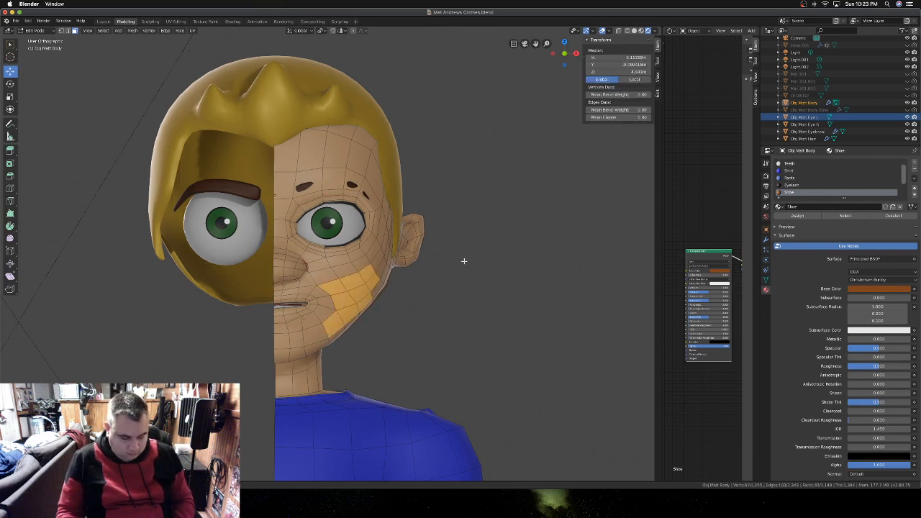
key("alt+a")
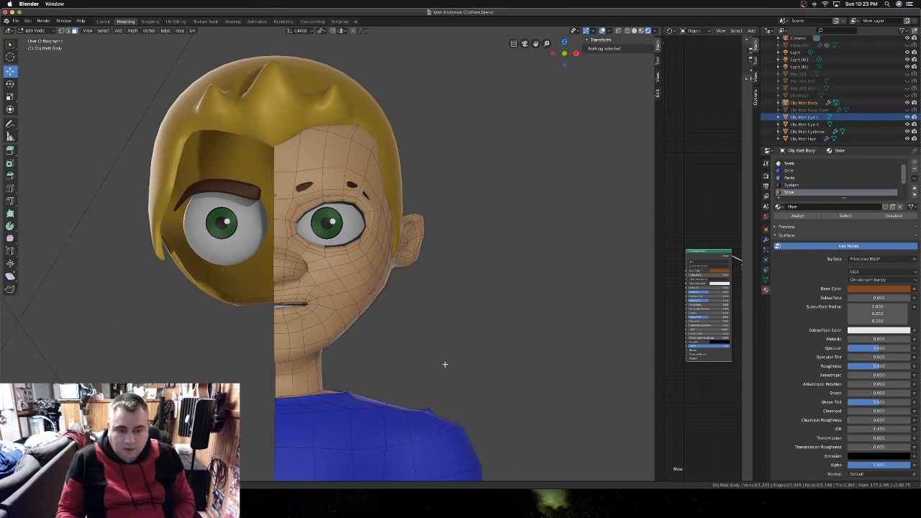
- Raise the Shirt material's roughness to about 0.8, comparing it with the Pants material
left_click(799, 171)
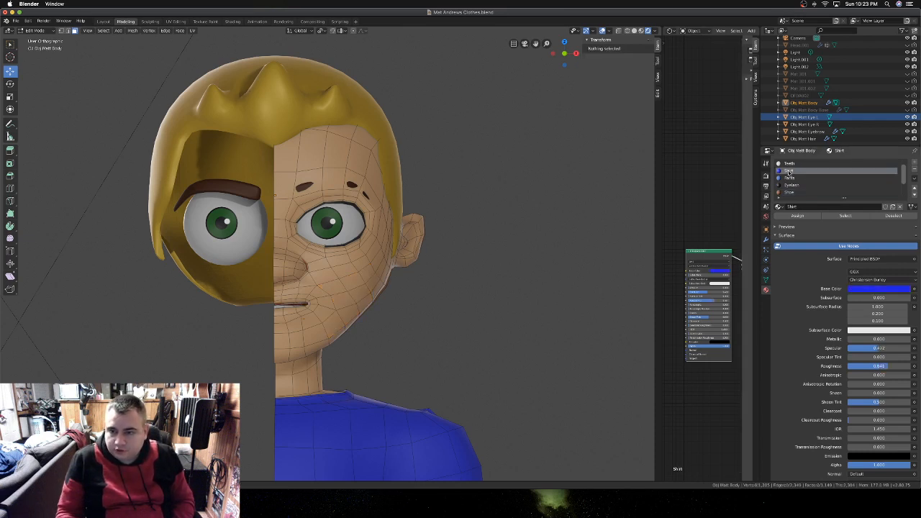
left_click(790, 178)
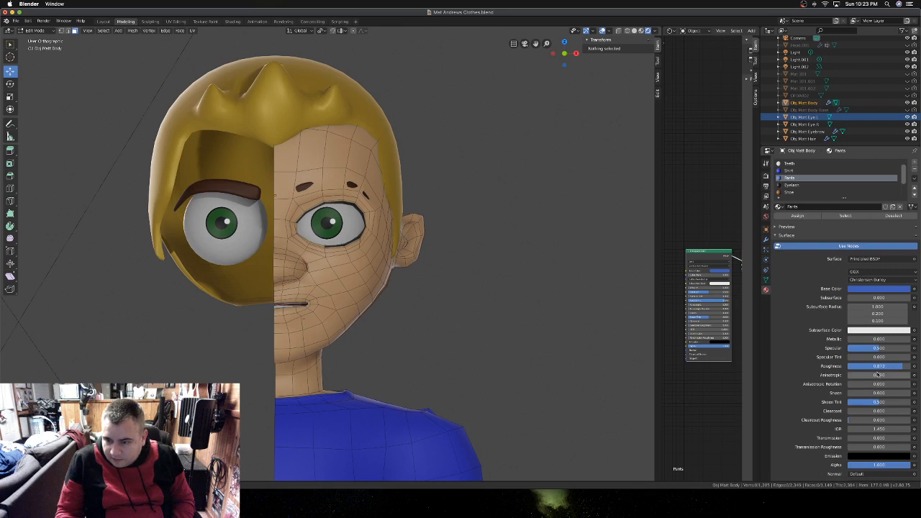
left_click(794, 172)
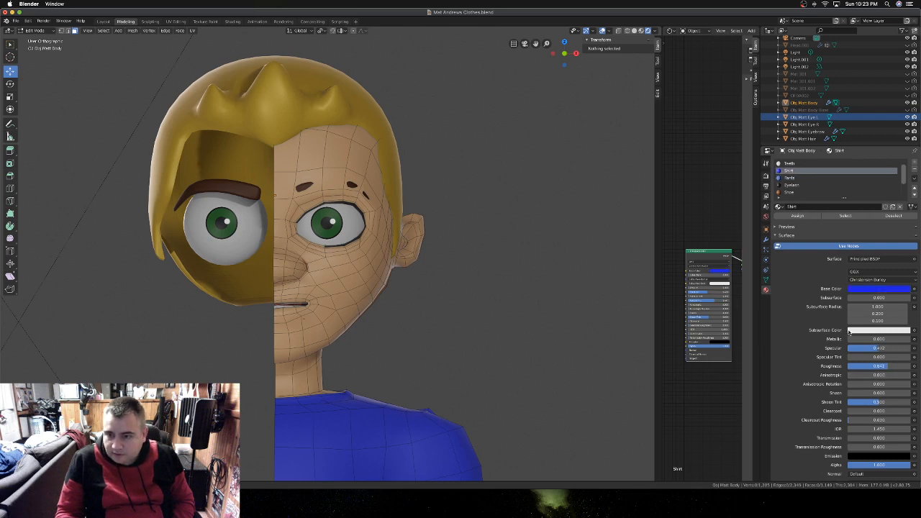
left_click_drag(887, 372, 879, 372)
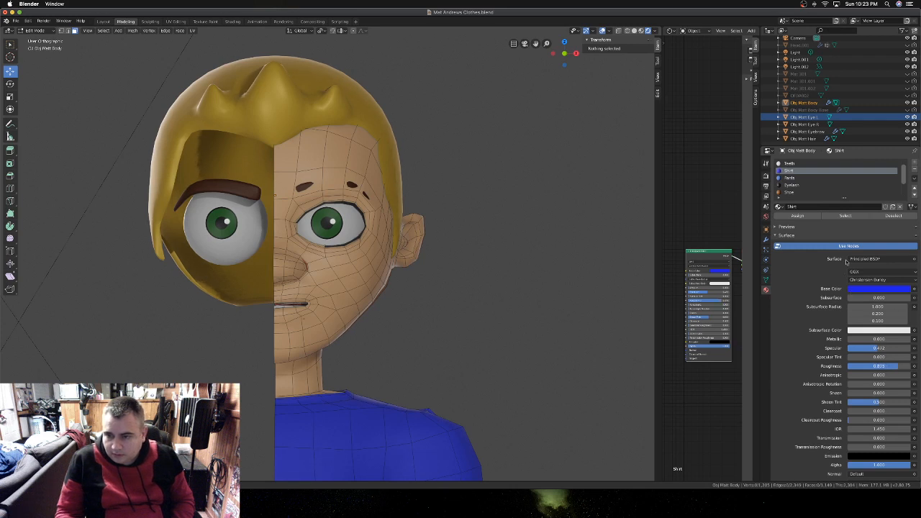
left_click(790, 177)
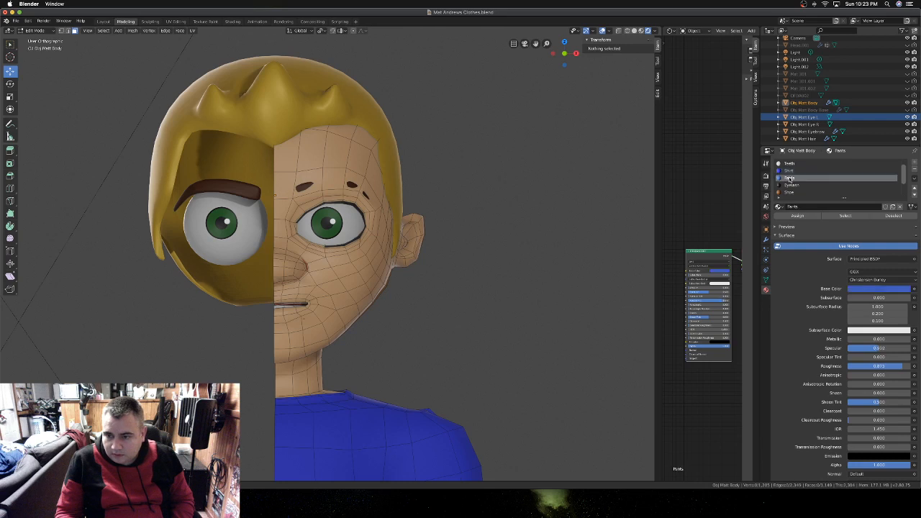
left_click(789, 171)
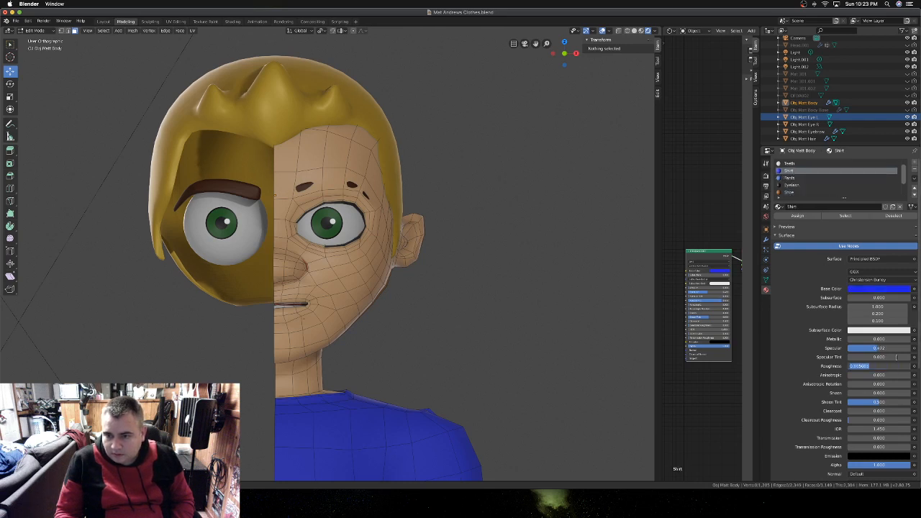
left_click(794, 177)
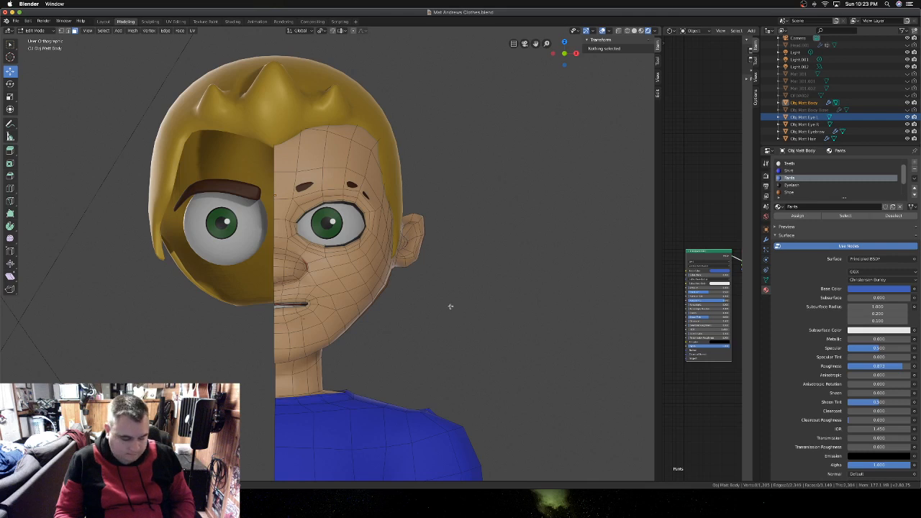
- Return to Object Mode and render a still image of the figure with the updated shirt material
key("Tab")
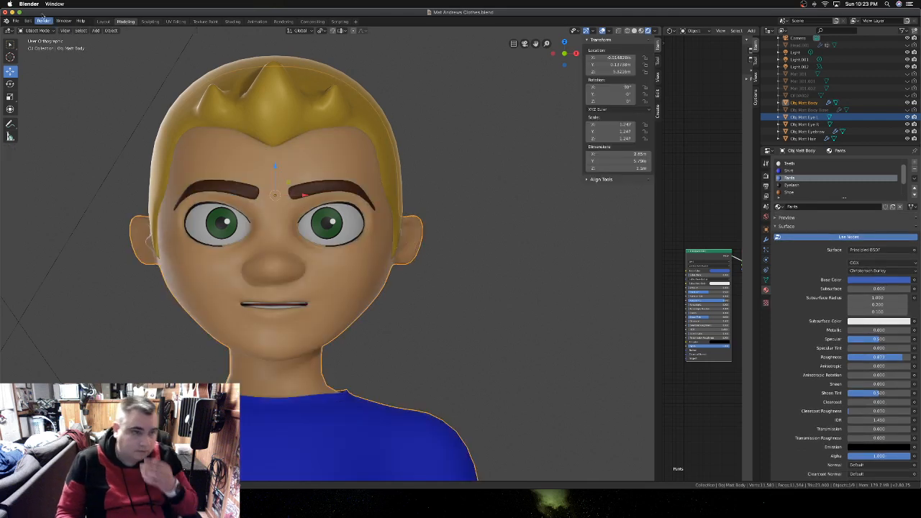
left_click(43, 21)
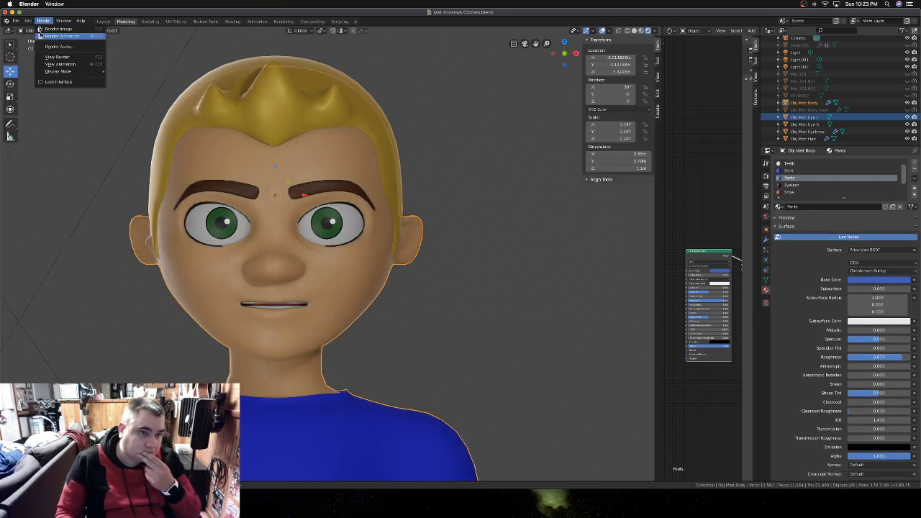
left_click(42, 32)
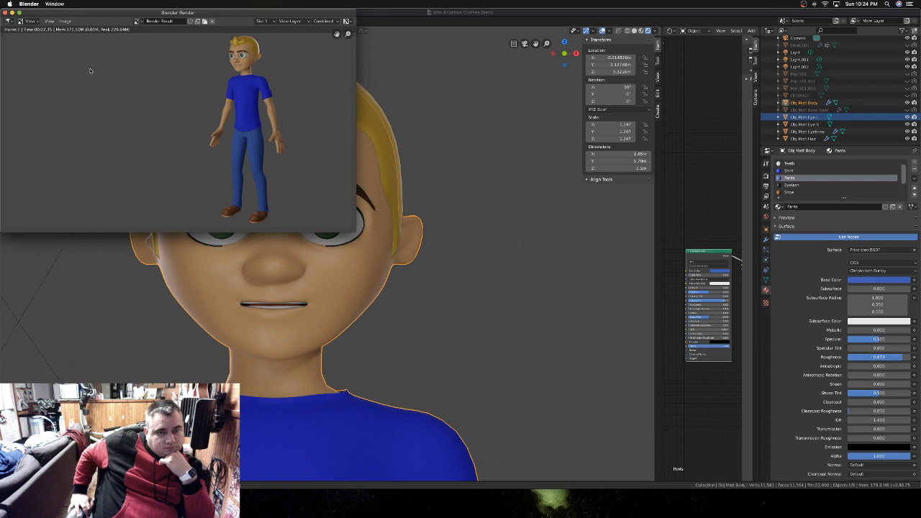
- Start saving the rendered image and choose the character's own folder under North Stream Universe/Characters as the destination
left_click(65, 21)
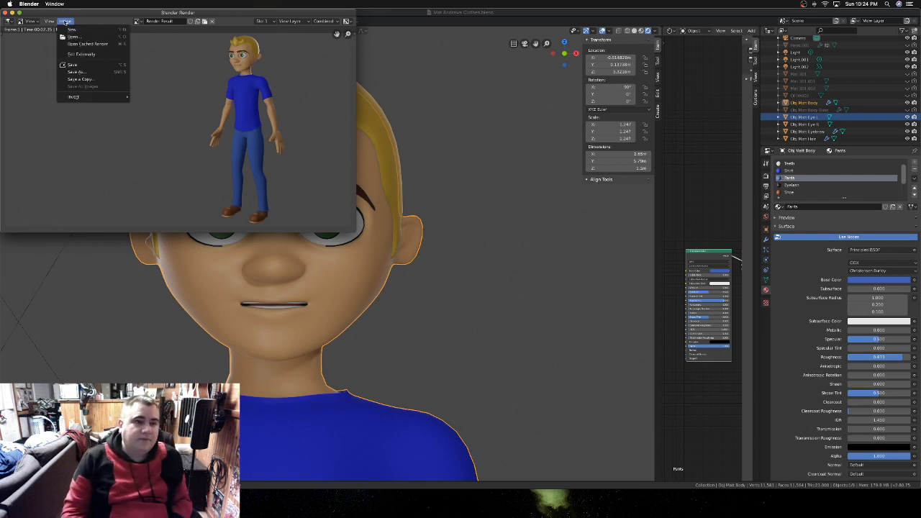
left_click(74, 72)
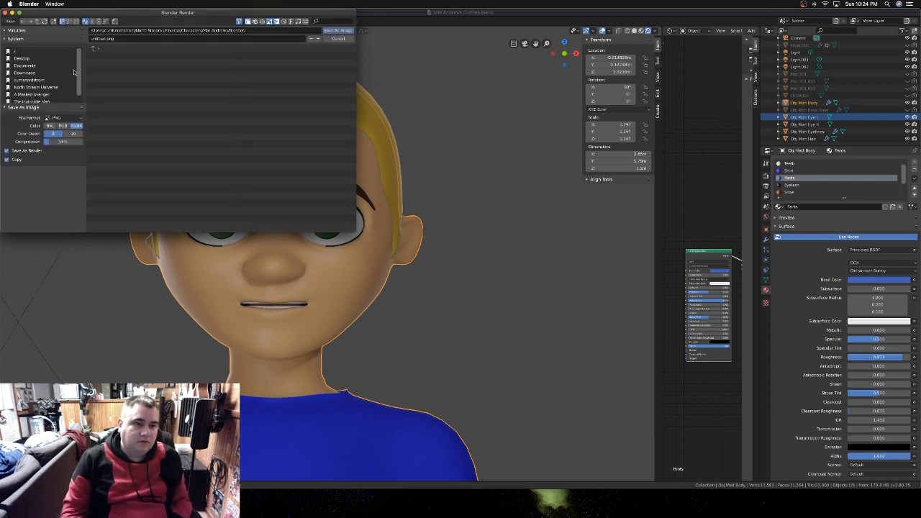
left_click(36, 87)
left_click(107, 57)
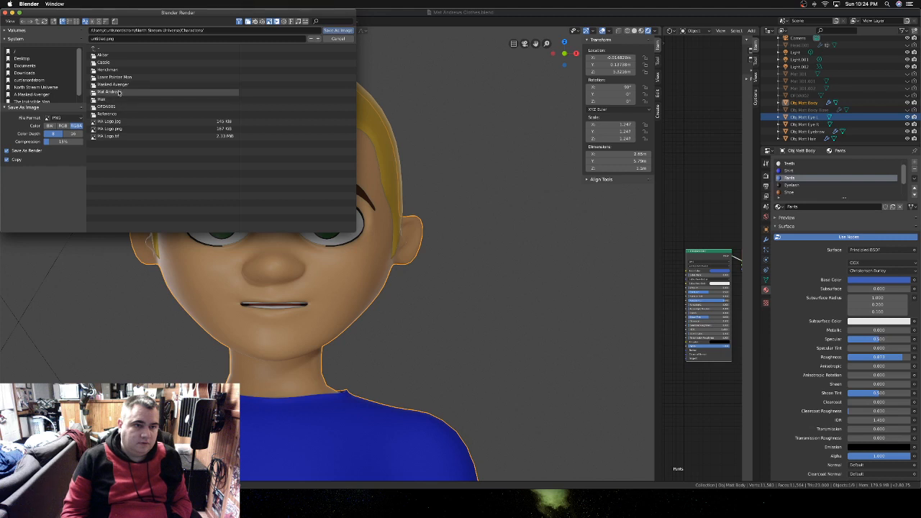
left_click(116, 91)
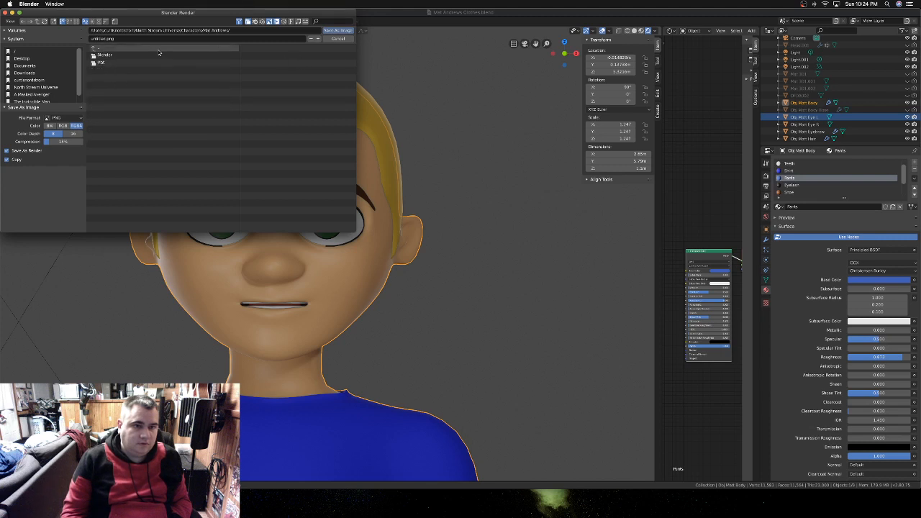
- Name the image Render.png, save it to the character's folder, and close the render window
left_click(96, 38)
double_click(95, 38)
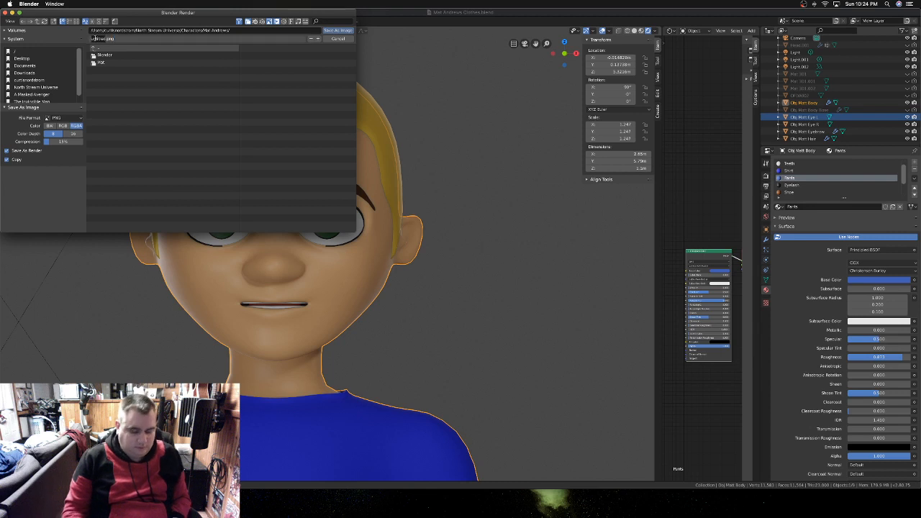
type("R")
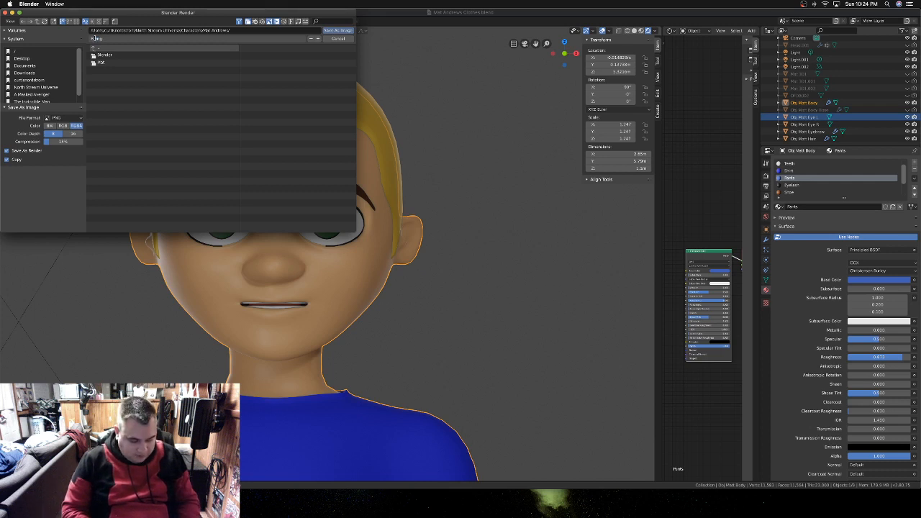
type("ender")
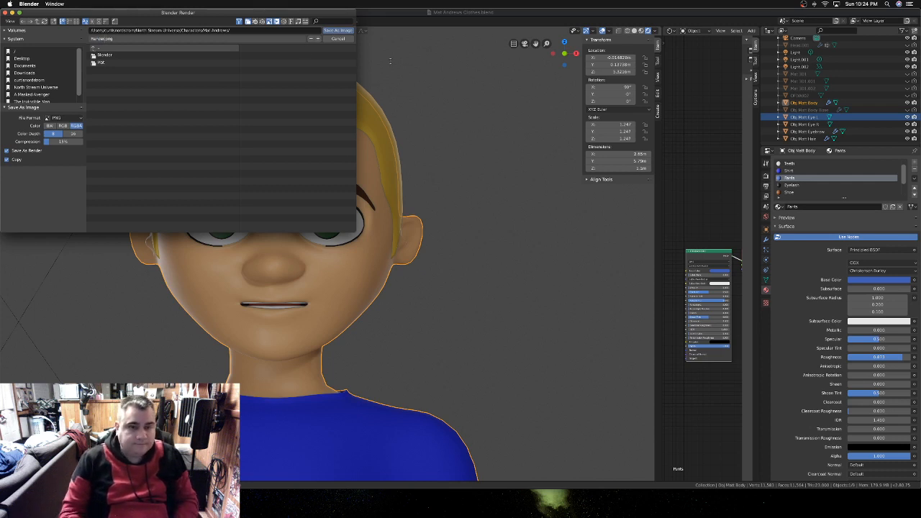
key("Return")
left_click(336, 31)
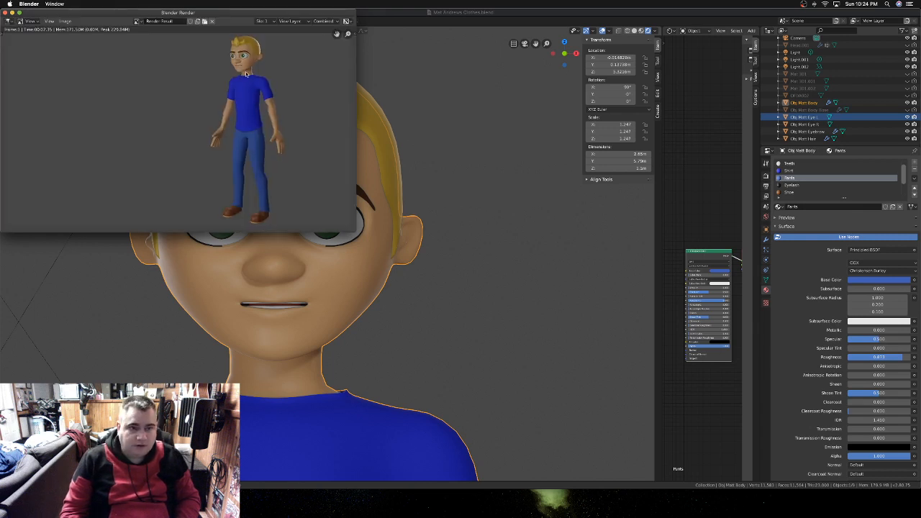
left_click(6, 14)
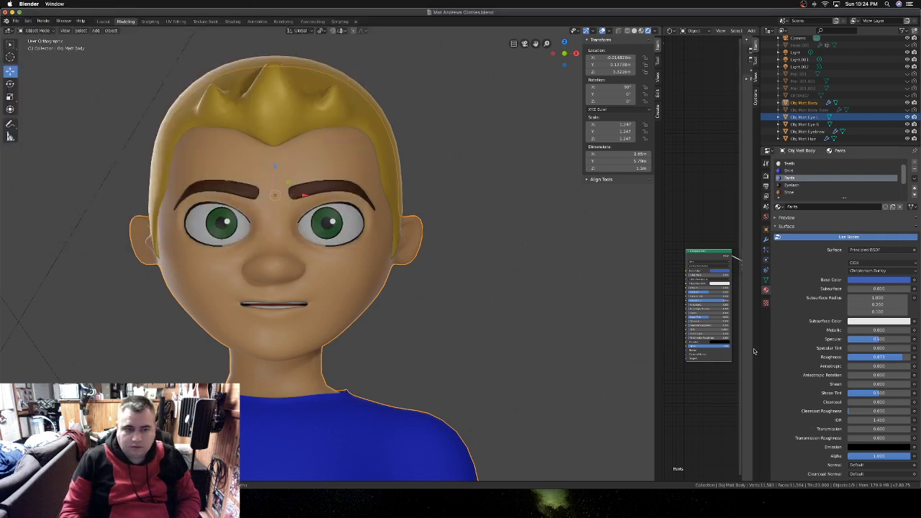
- Examine the full clothed figure from the front and from an angled side view
key("KP_0")
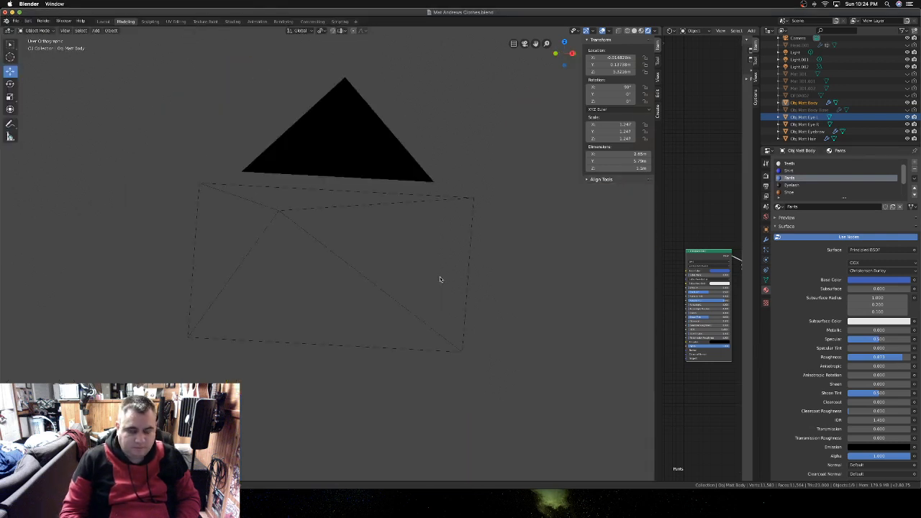
key("KP_1")
scroll(428, 287, "down", 2)
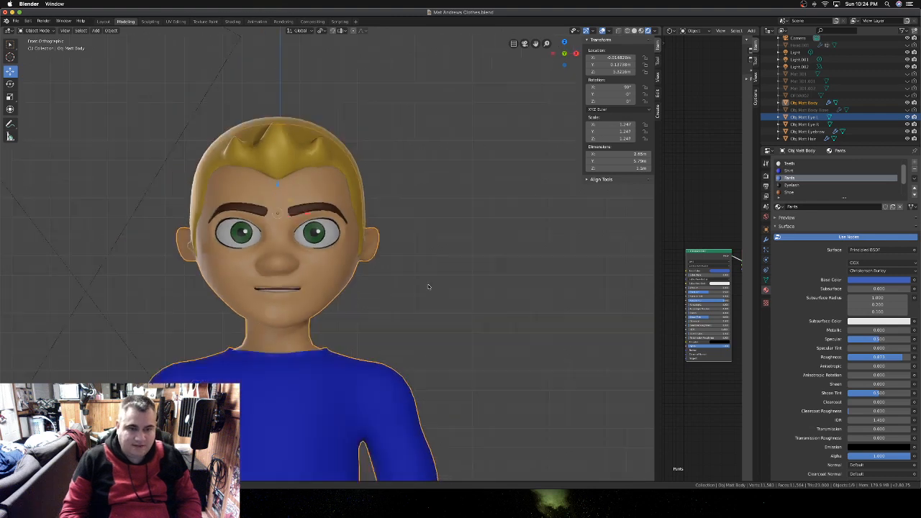
scroll(427, 286, "down", 8)
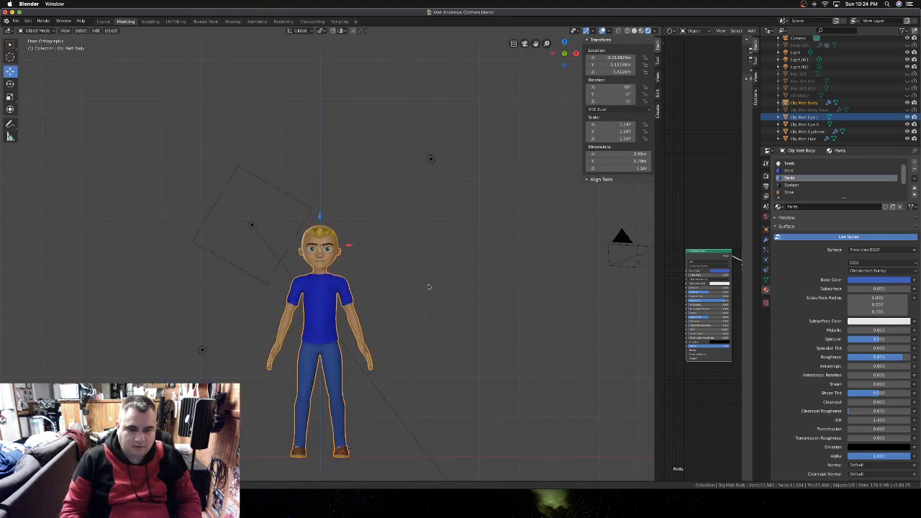
scroll(428, 286, "down", 2, "shift")
scroll(429, 286, "right", 5)
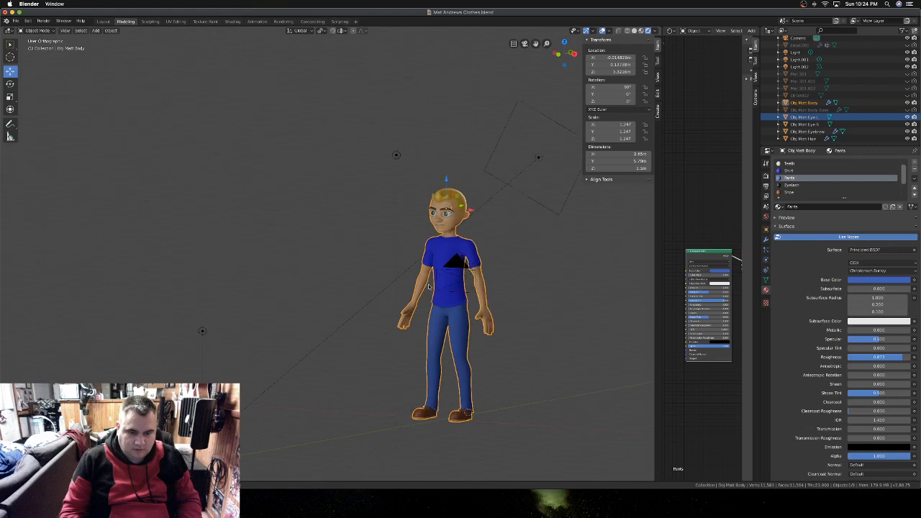
scroll(429, 287, "right", 2)
scroll(429, 286, "left", 7)
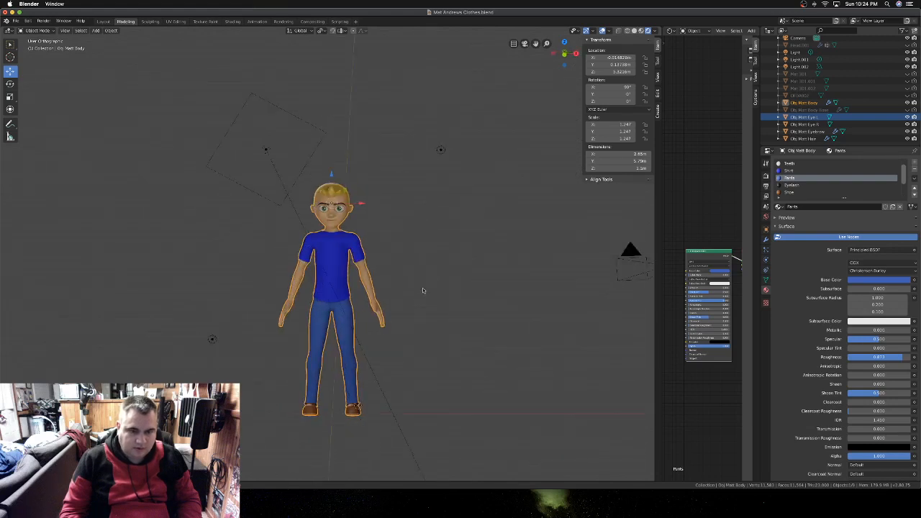
key("Tab")
key("Tab")
key("KP_1")
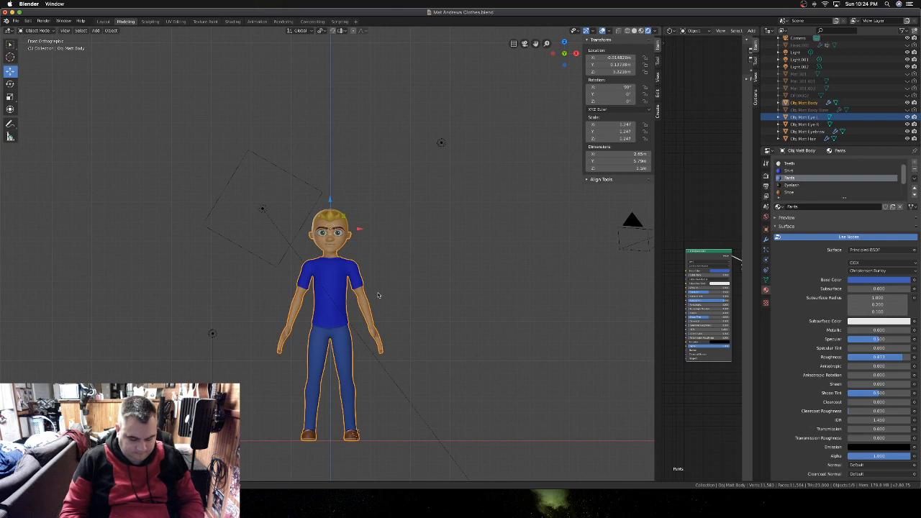
- Deselect the body, select the Light.001 point light beside the figure, and inspect the full figure from the front
left_click(377, 298)
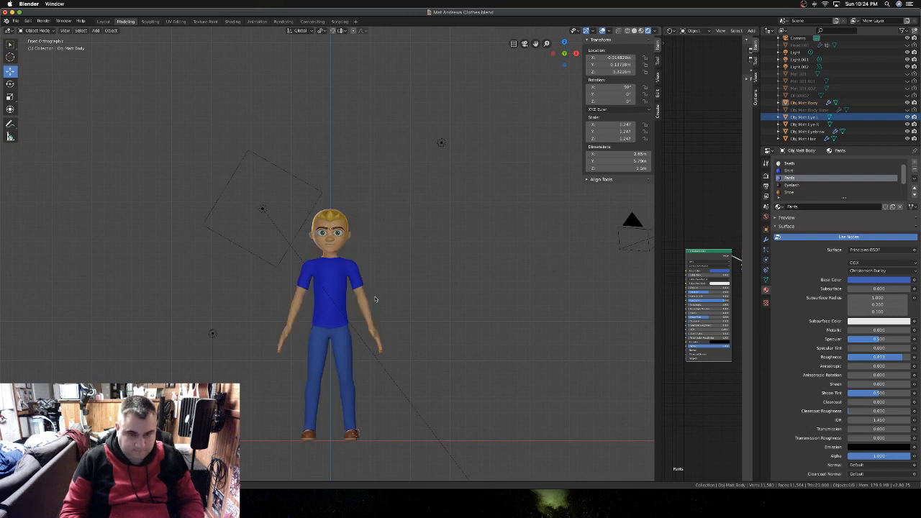
left_click(209, 333)
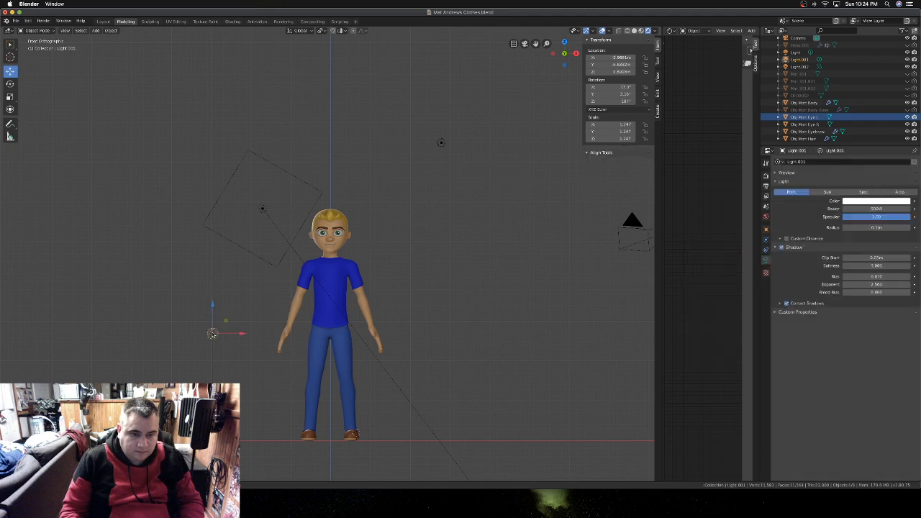
scroll(333, 427, "up", 2)
scroll(333, 428, "up", 1)
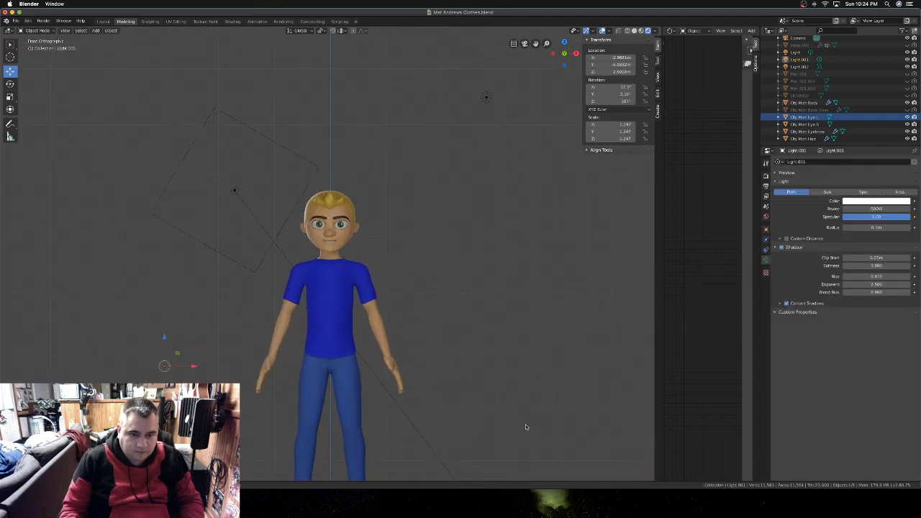
scroll(497, 419, "down", 5, "shift")
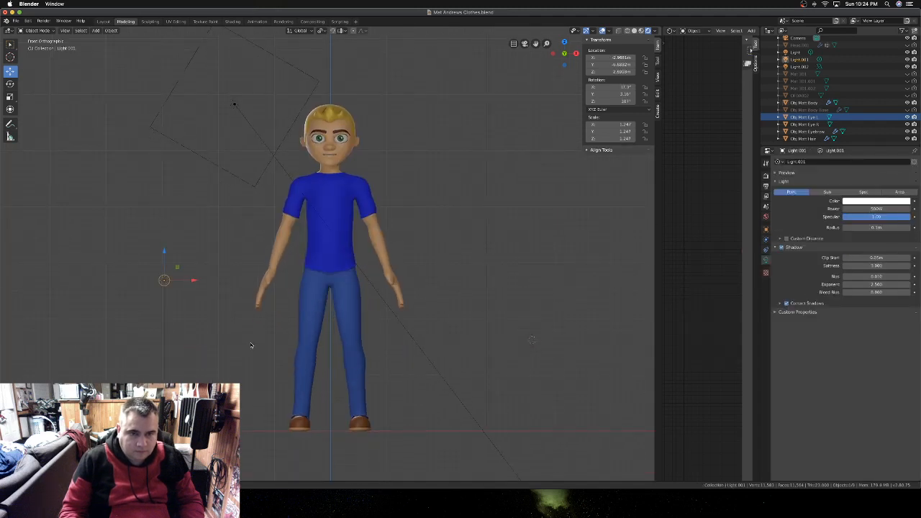
scroll(251, 346, "up", 3)
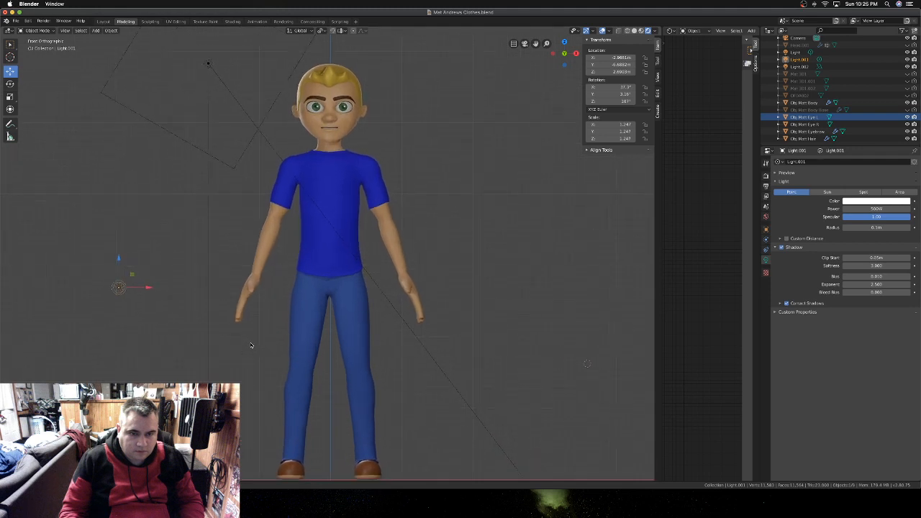
scroll(251, 345, "down", 2, "shift")
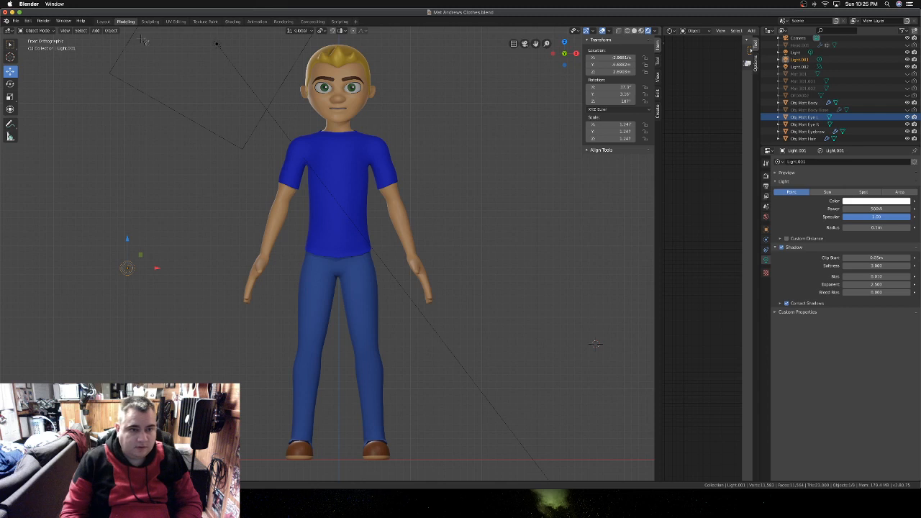
- Capture screenshots of the full clothed figure from the front and from the right side in orthographic view
left_click_drag(154, 31, 518, 478)
key("KP_3")
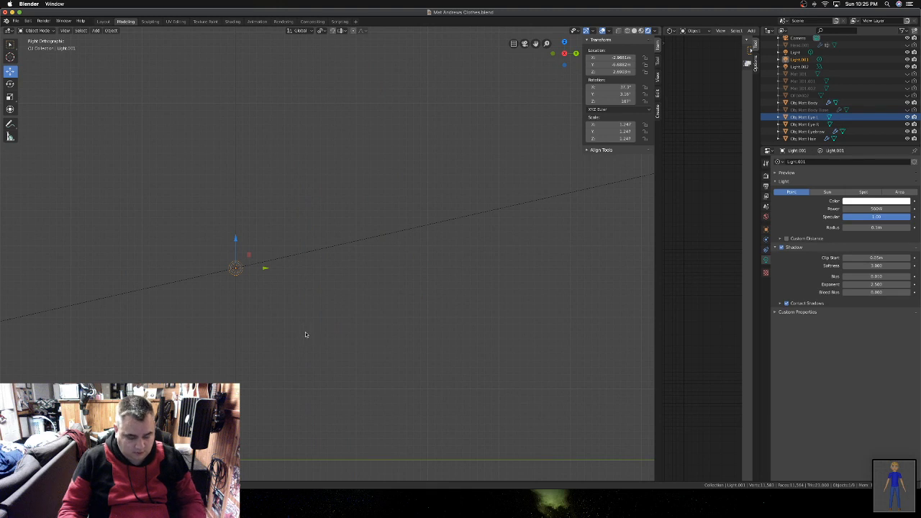
scroll(281, 334, "down", 3)
scroll(316, 335, "right", 5, "shift")
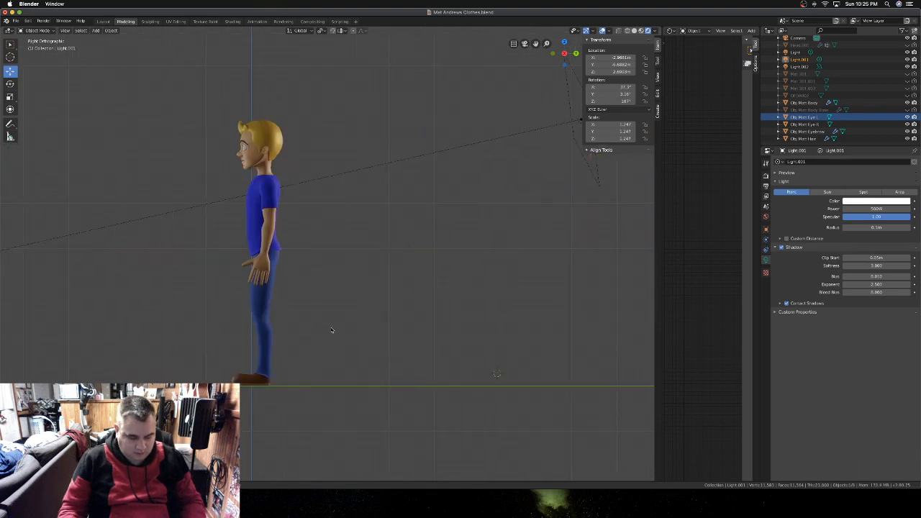
scroll(109, 233, "up", 3)
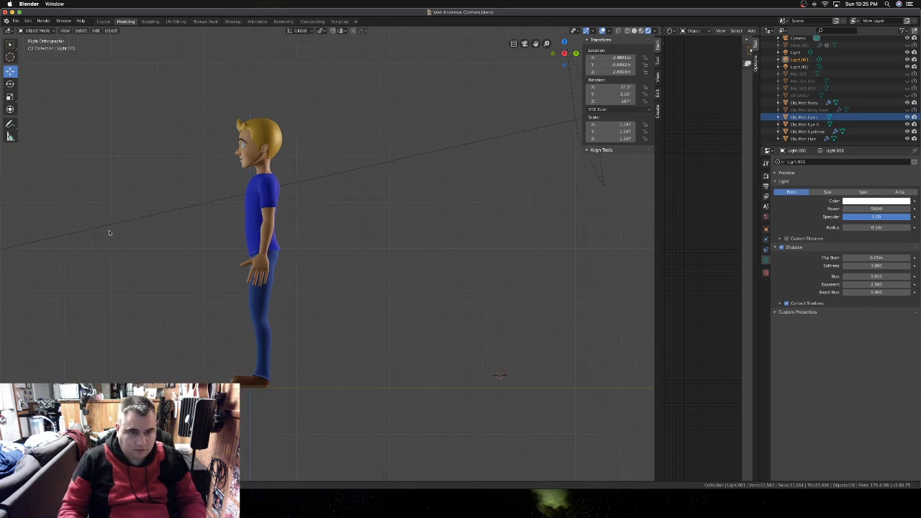
scroll(109, 232, "left", 5, "shift")
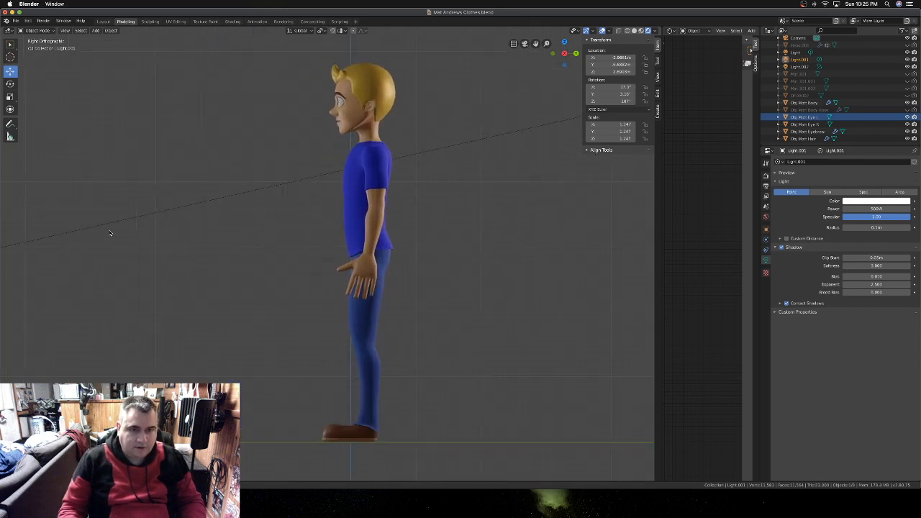
scroll(109, 232, "up", 1)
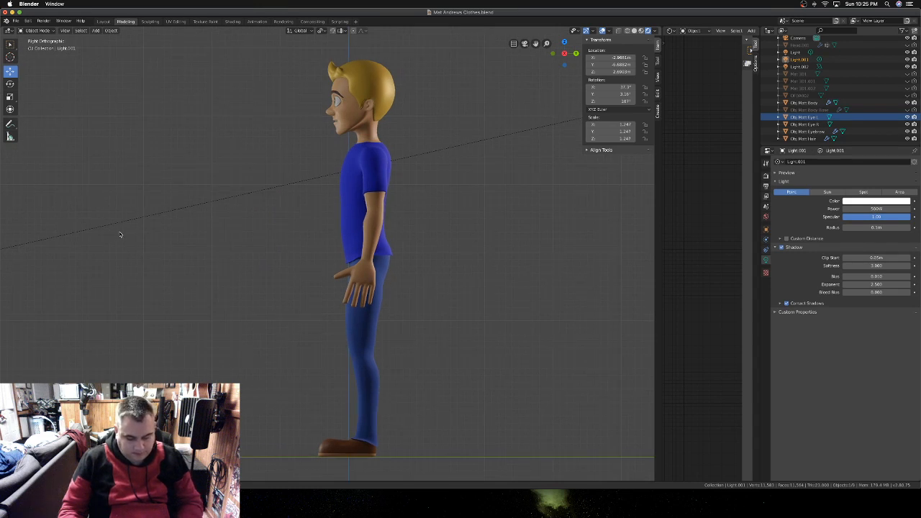
left_click_drag(244, 40, 465, 477)
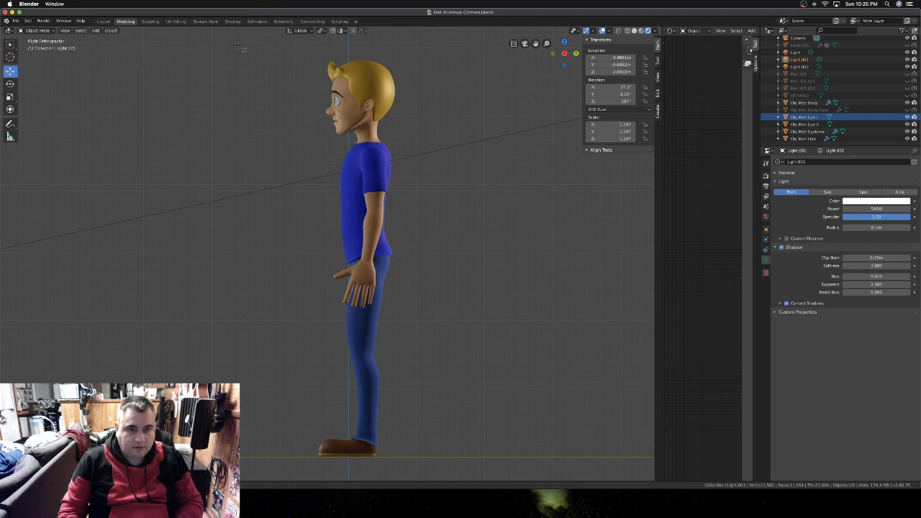
left_click_drag(236, 44, 471, 466)
- Examine the full figure from several angled views, comparing perspective and orthographic projection
scroll(409, 372, "left", 5)
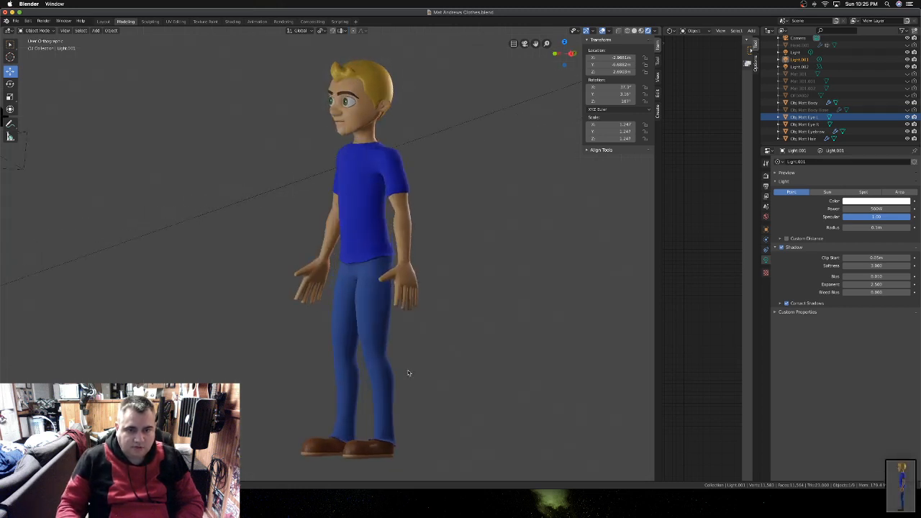
key("KP_5")
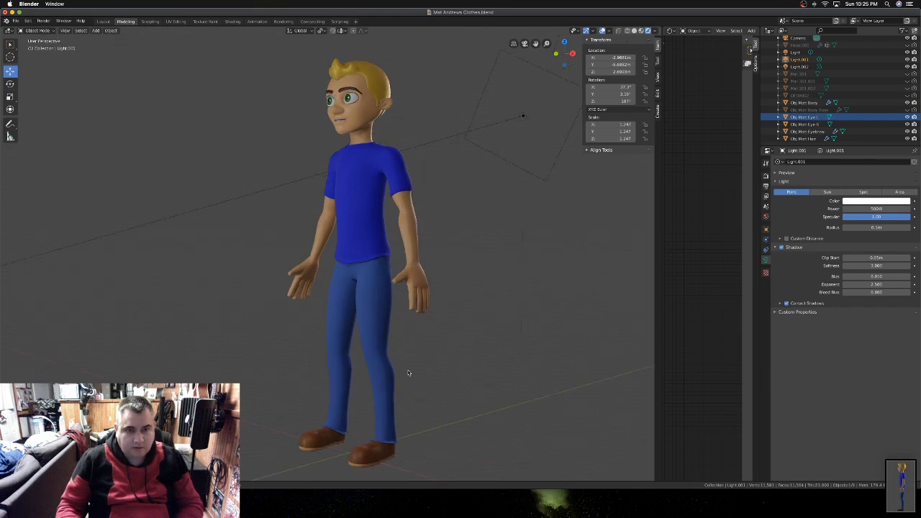
scroll(408, 373, "left", 5)
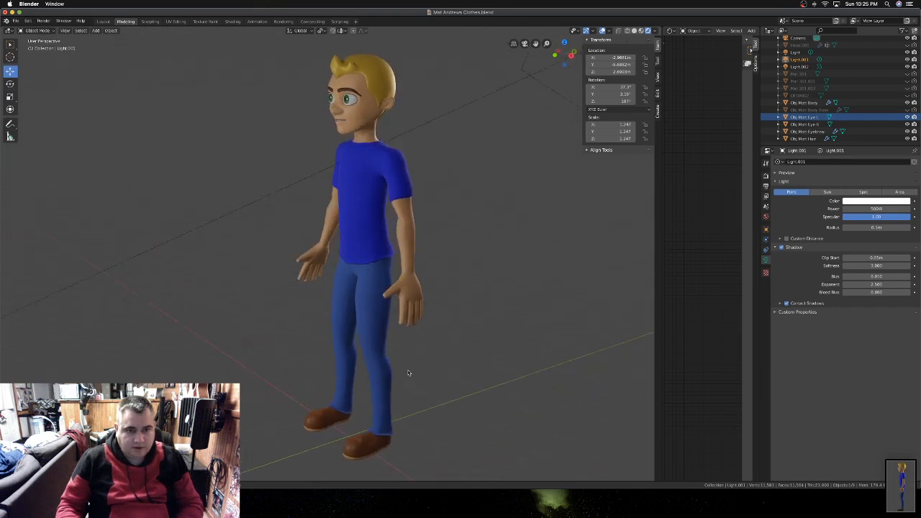
scroll(408, 373, "left", 3)
key("KP_5")
scroll(408, 373, "left", 3)
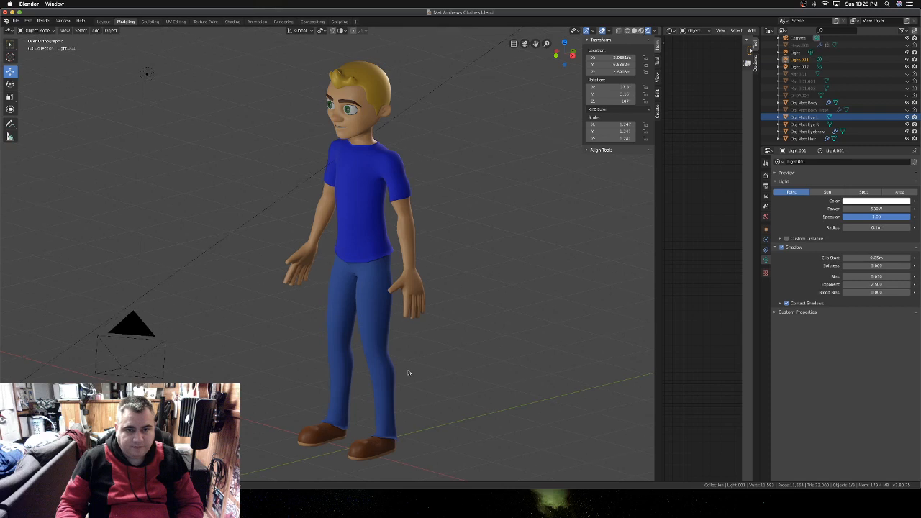
scroll(408, 372, "left", 2)
- Capture a screenshot of the character's head and shoulders from the front in orthographic view
key("KP_1")
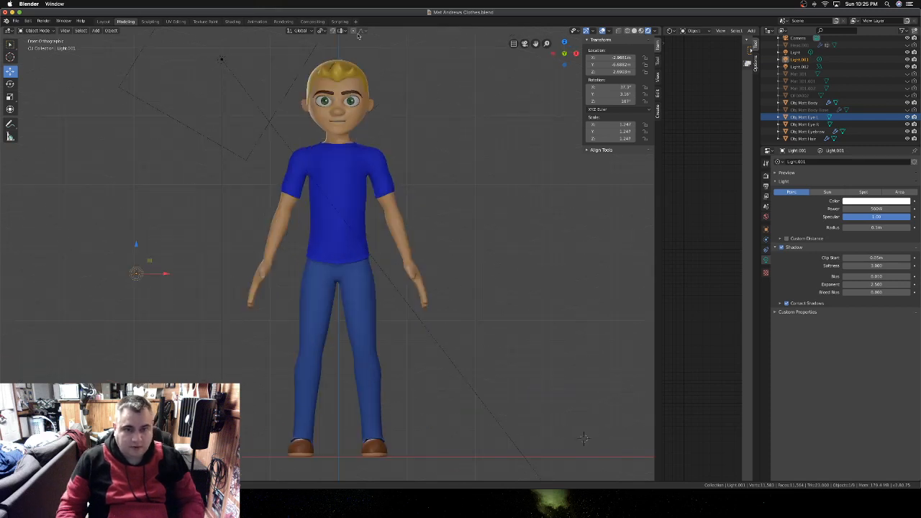
scroll(408, 374, "up", 6)
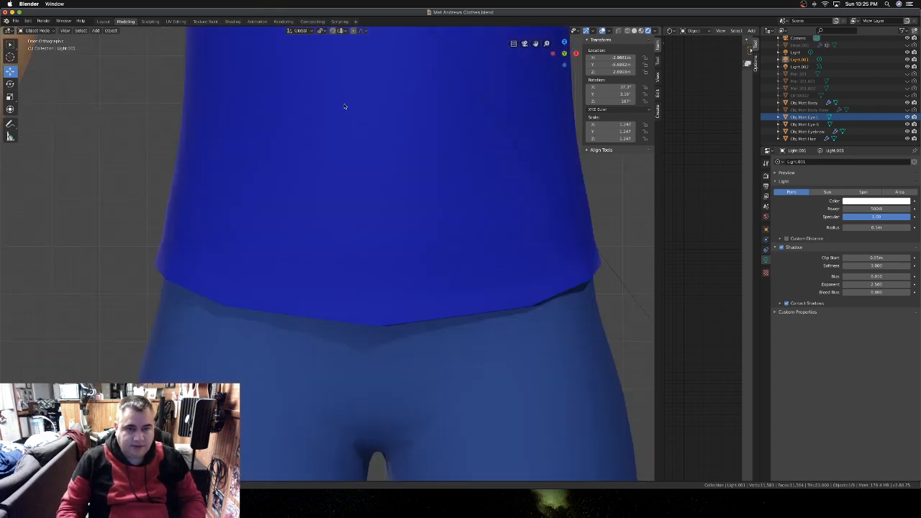
scroll(344, 108, "up", 10, "ctrl")
scroll(345, 109, "up", 15, "ctrl")
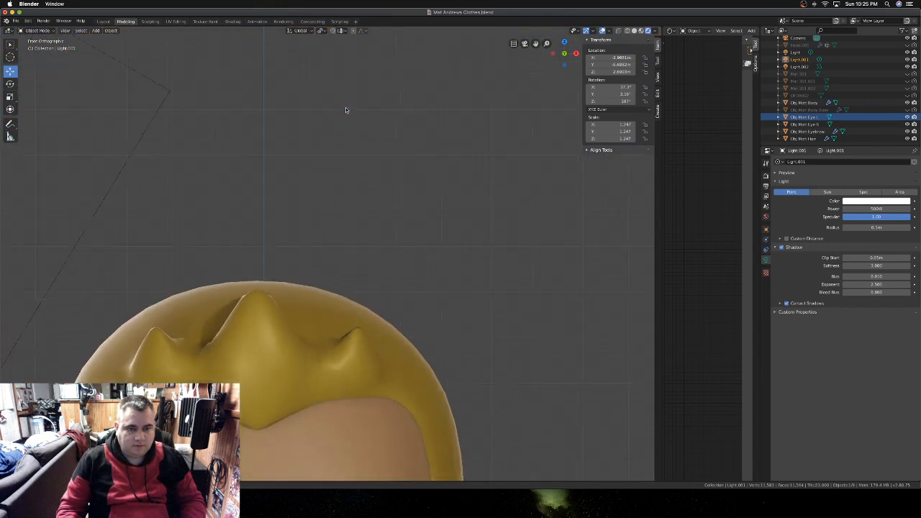
scroll(344, 110, "down", 4)
scroll(345, 109, "down", 8, "ctrl")
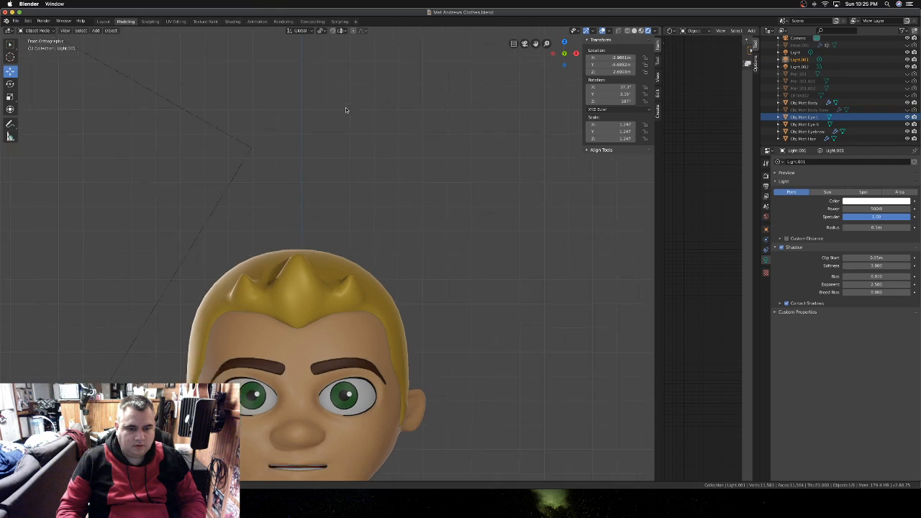
scroll(345, 109, "down", 3, "ctrl")
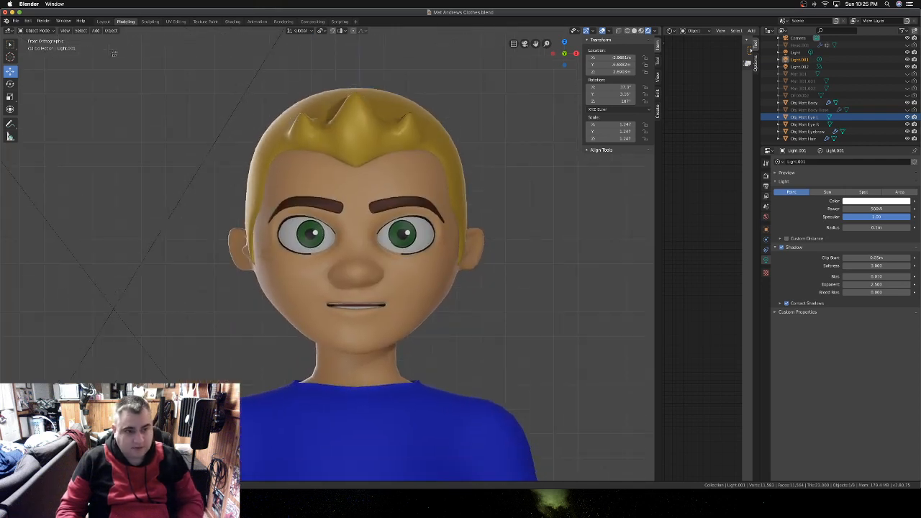
left_click_drag(27, 36, 662, 487)
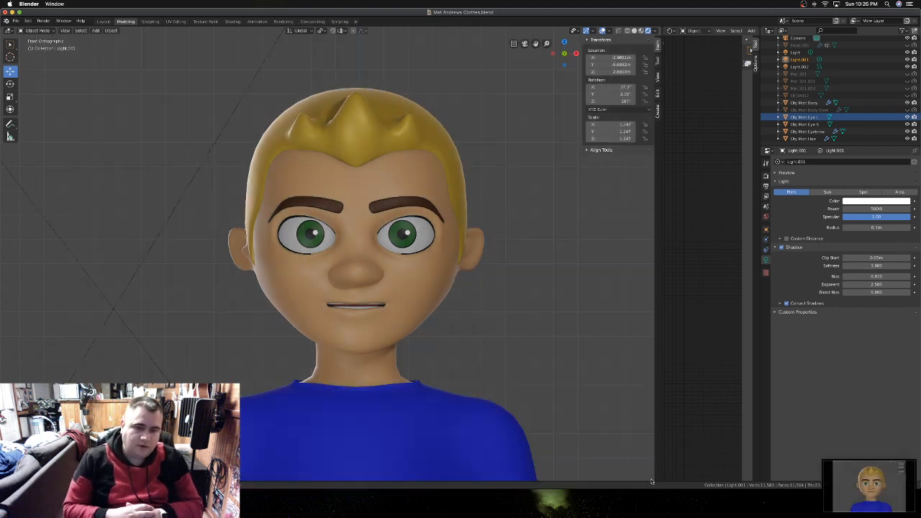
- Capture a screenshot of the head and shoulders from a three-quarter angle in perspective view
key("KP_3")
key("KP_1")
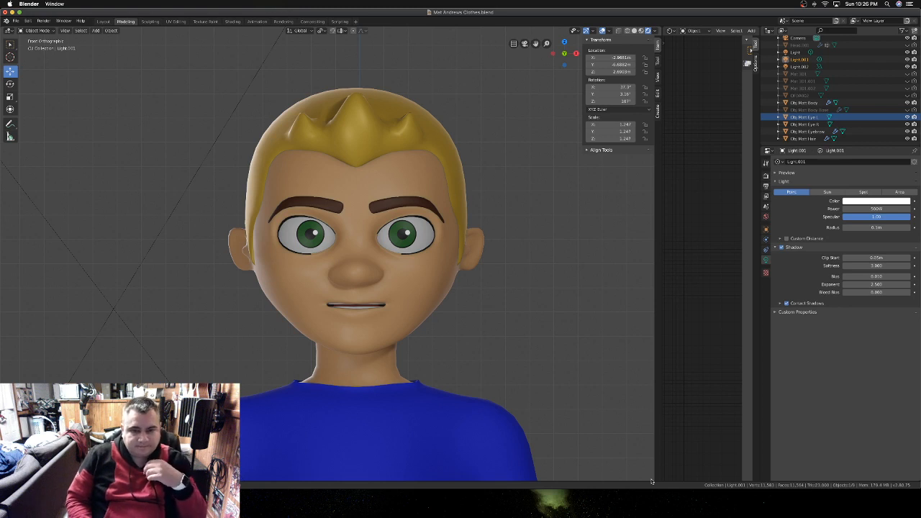
key("KP_6")
key("KP_6")
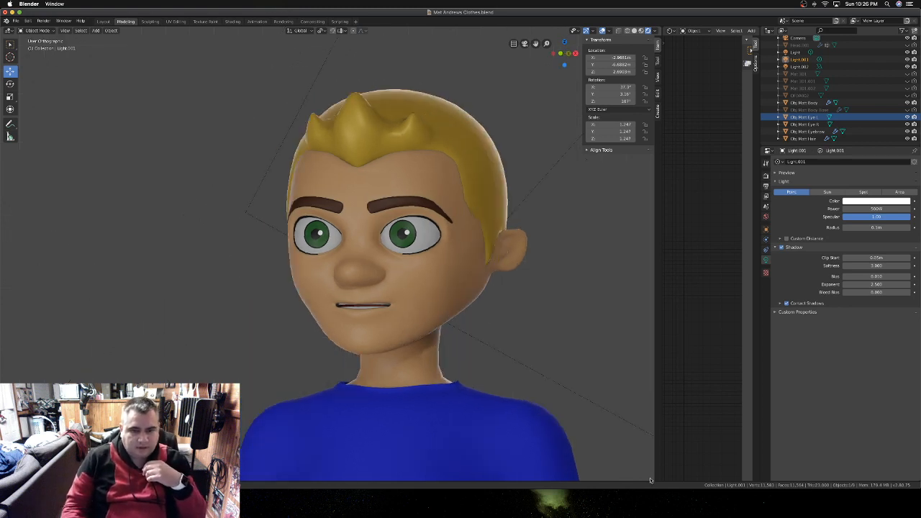
key("KP_6")
key("KP_6")
key("KP_6")
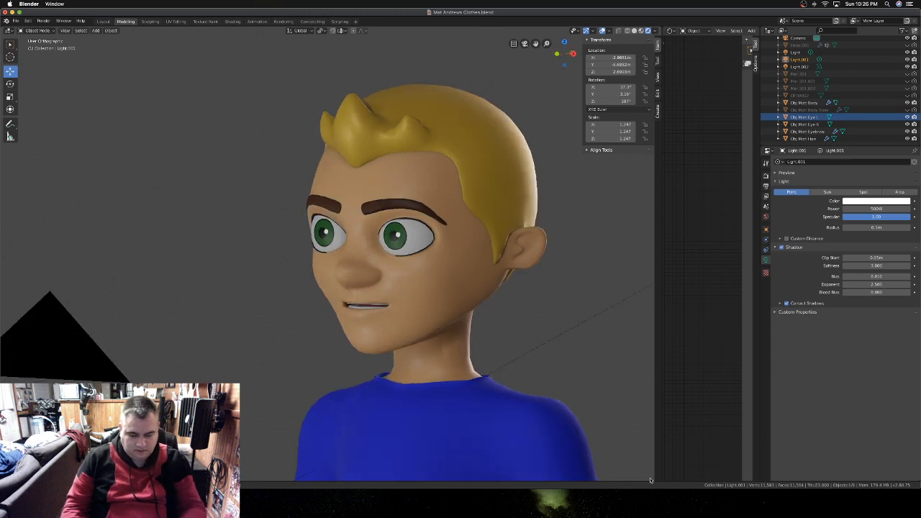
key("KP_5")
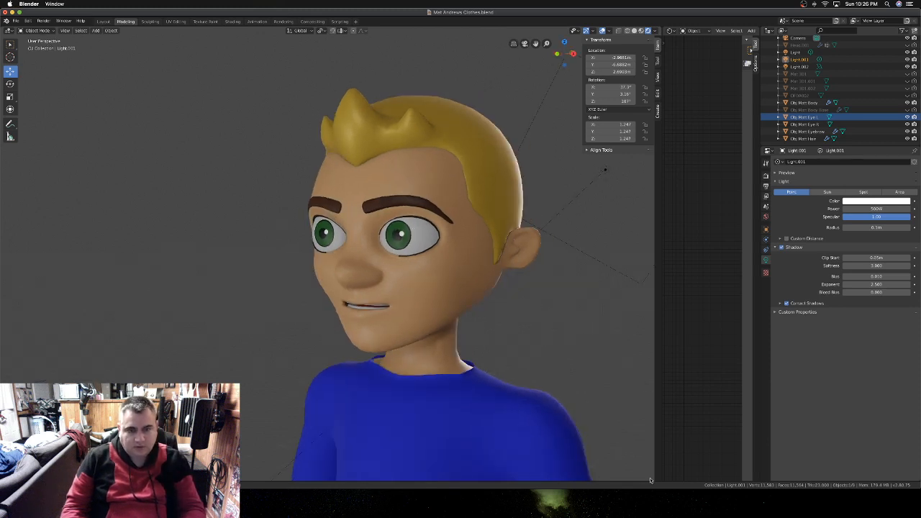
key("KP_5")
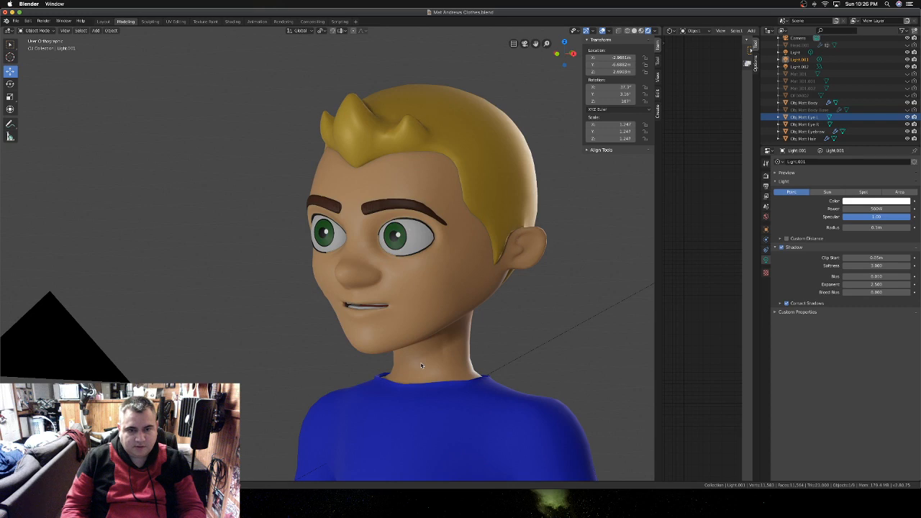
key("KP_5")
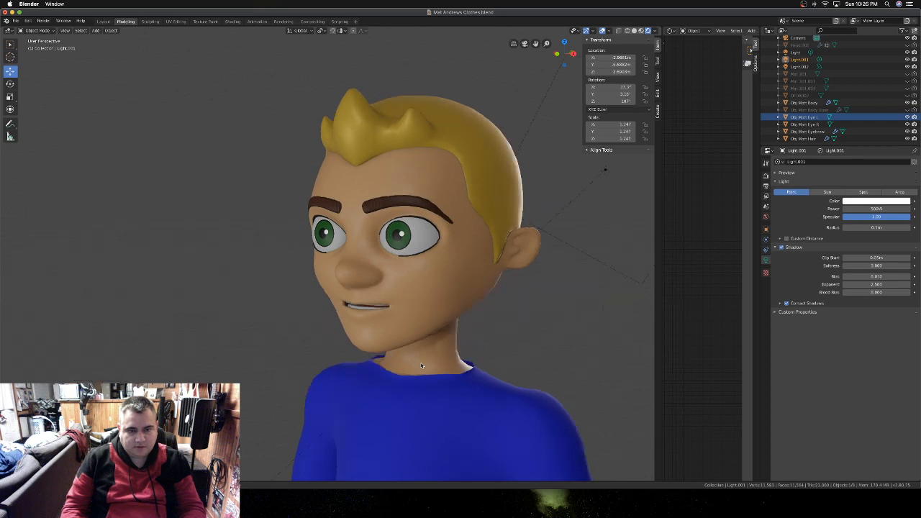
scroll(421, 366, "right", 3)
scroll(421, 366, "left", 3)
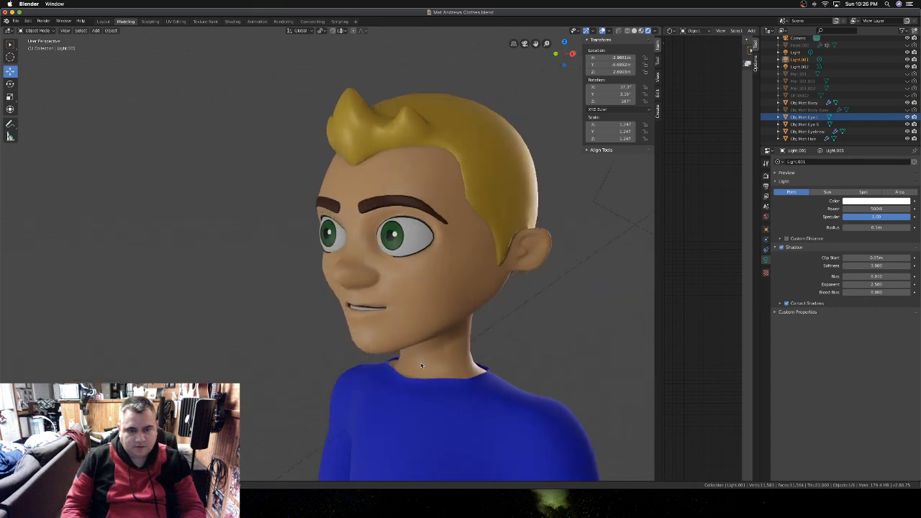
scroll(421, 366, "left", 1)
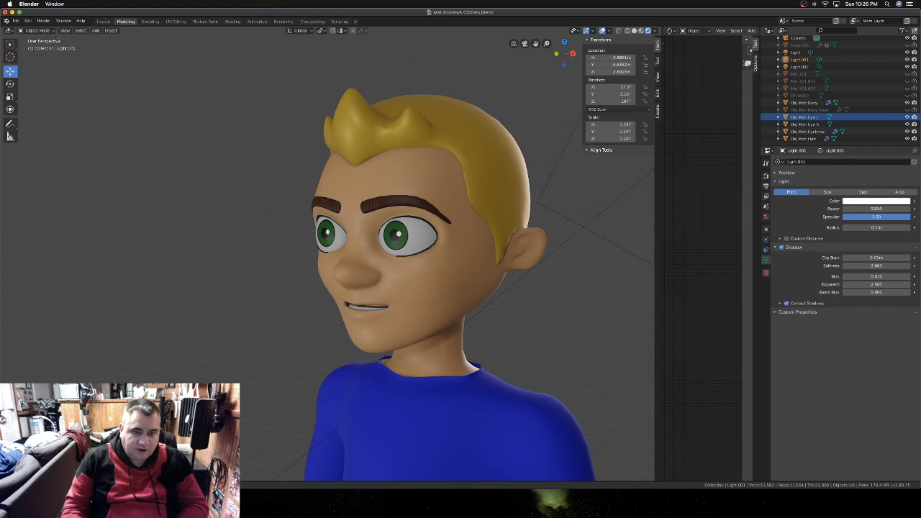
left_click_drag(55, 35, 716, 475)
- Check the head from the front and both sides in perspective and save the character's Blender file
scroll(313, 307, "left", 5)
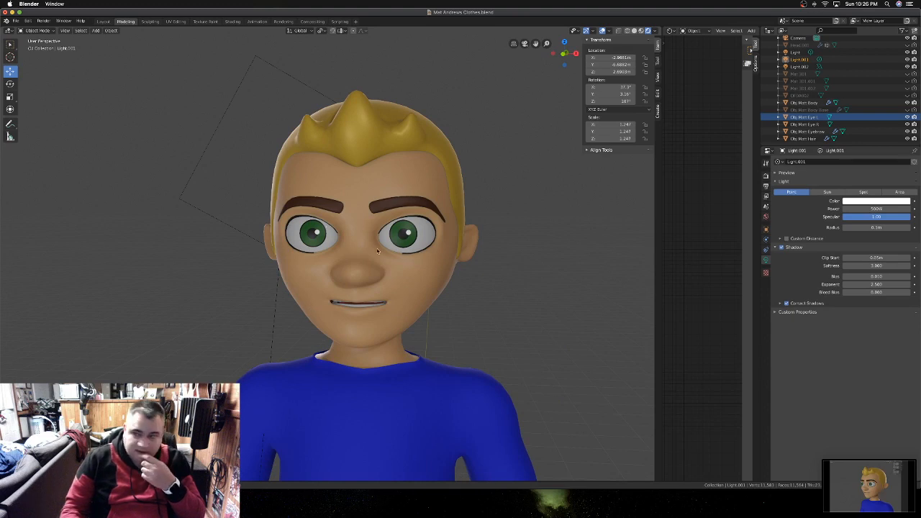
scroll(377, 251, "left", 5)
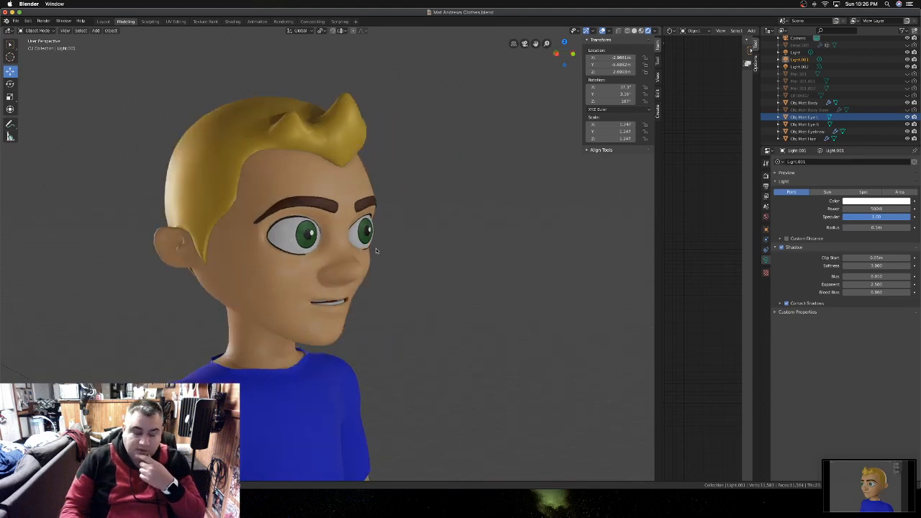
scroll(376, 250, "right", 5)
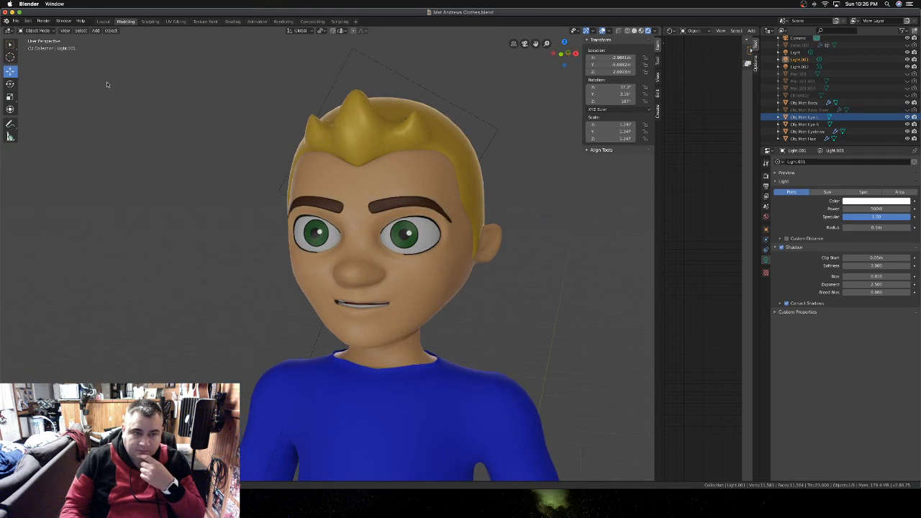
left_click(16, 20)
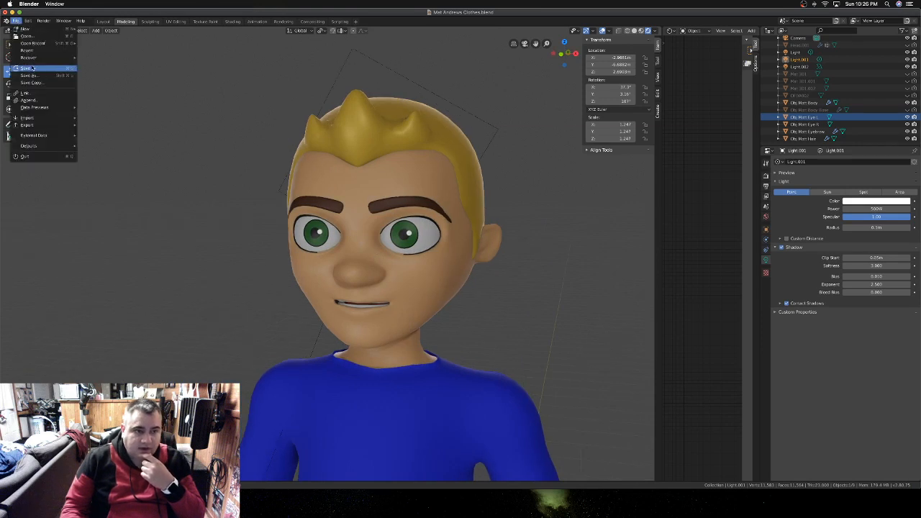
left_click(33, 68)
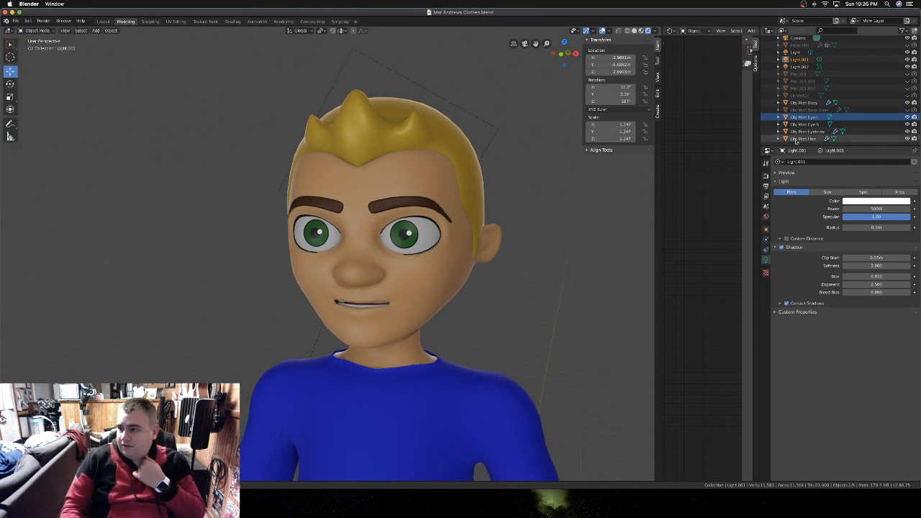